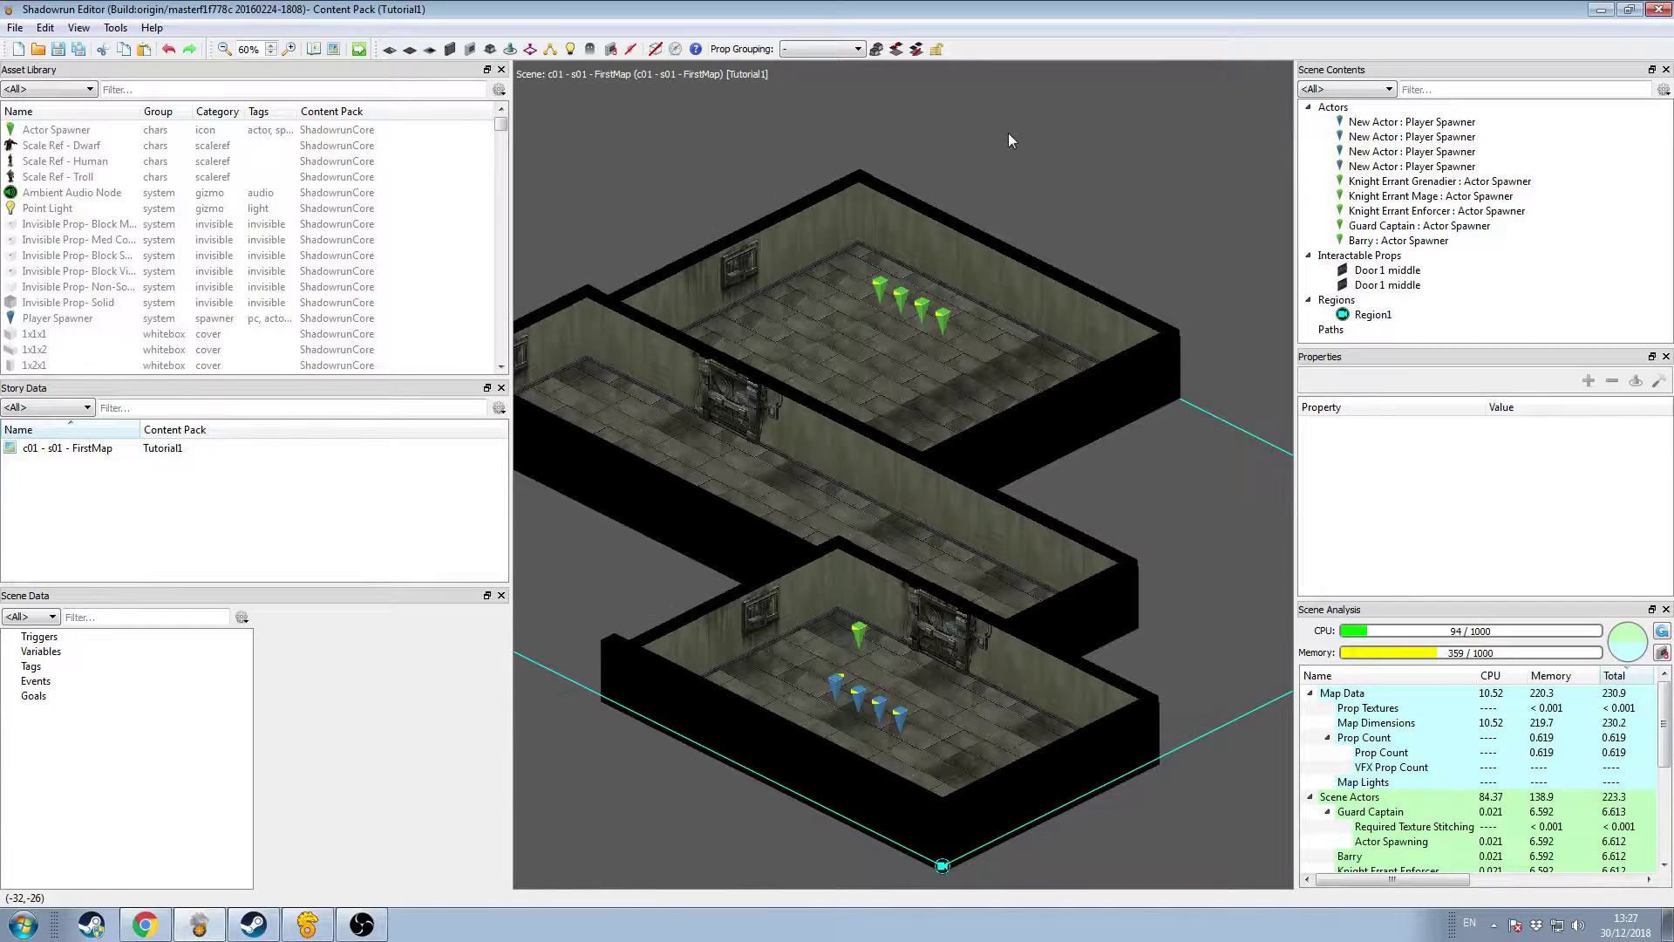
Step: Examine the actor spawners in the near and far rooms and the available scene data categories
{"action": "left_click", "coordinate": [861, 630]}
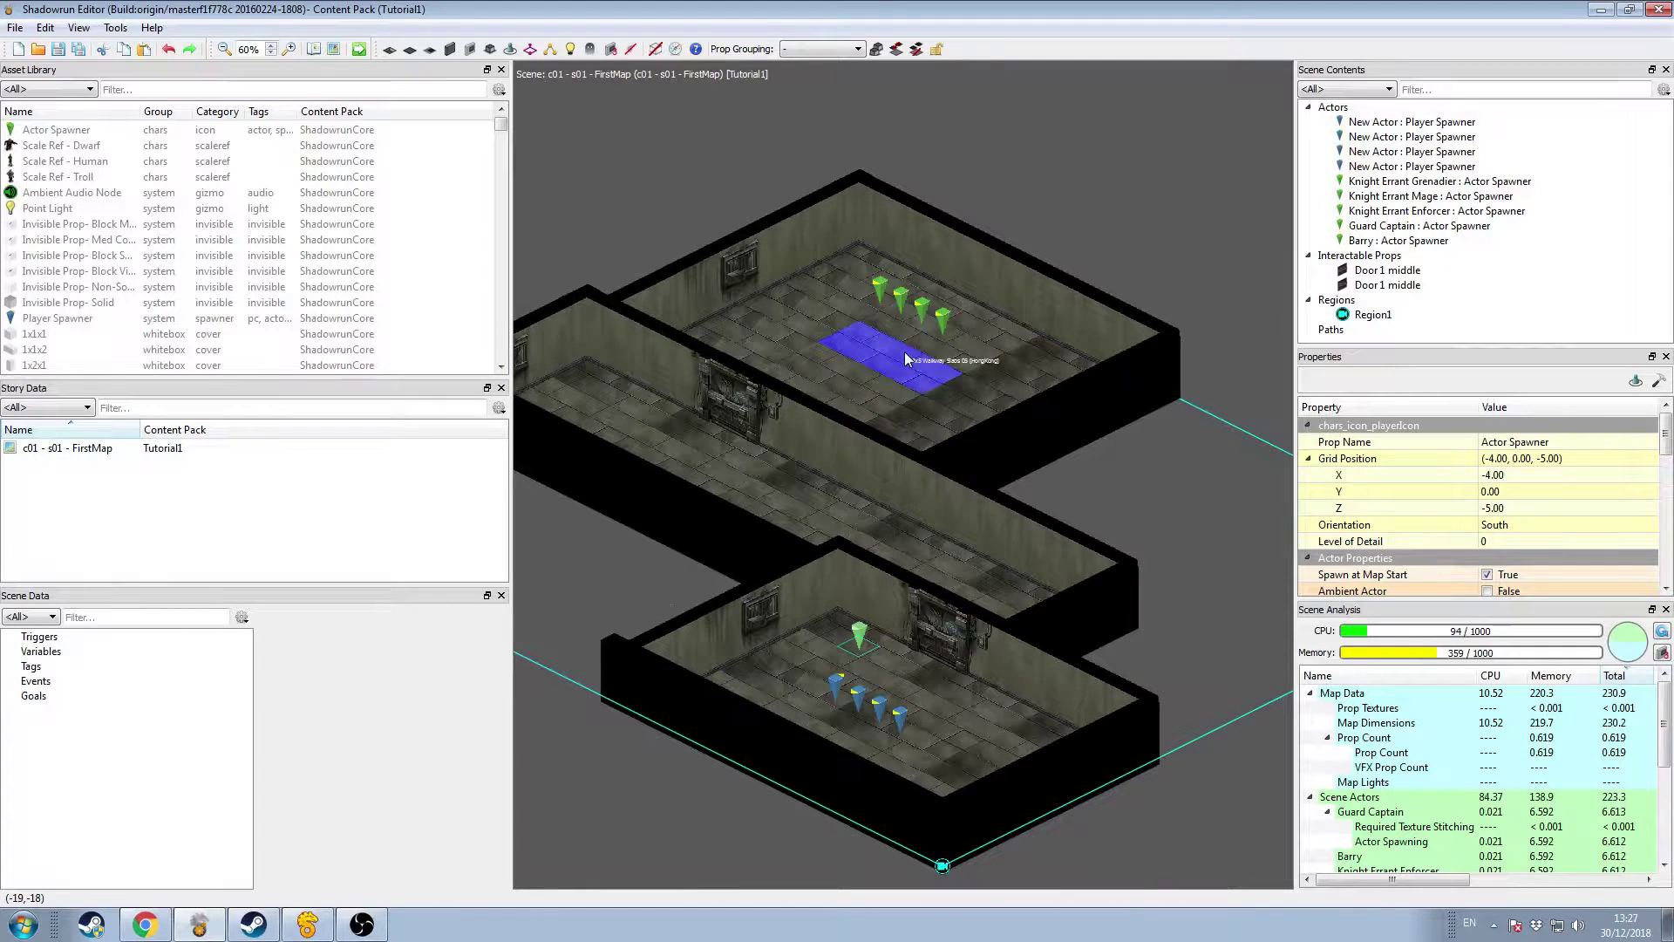
{"action": "left_click", "coordinate": [901, 299]}
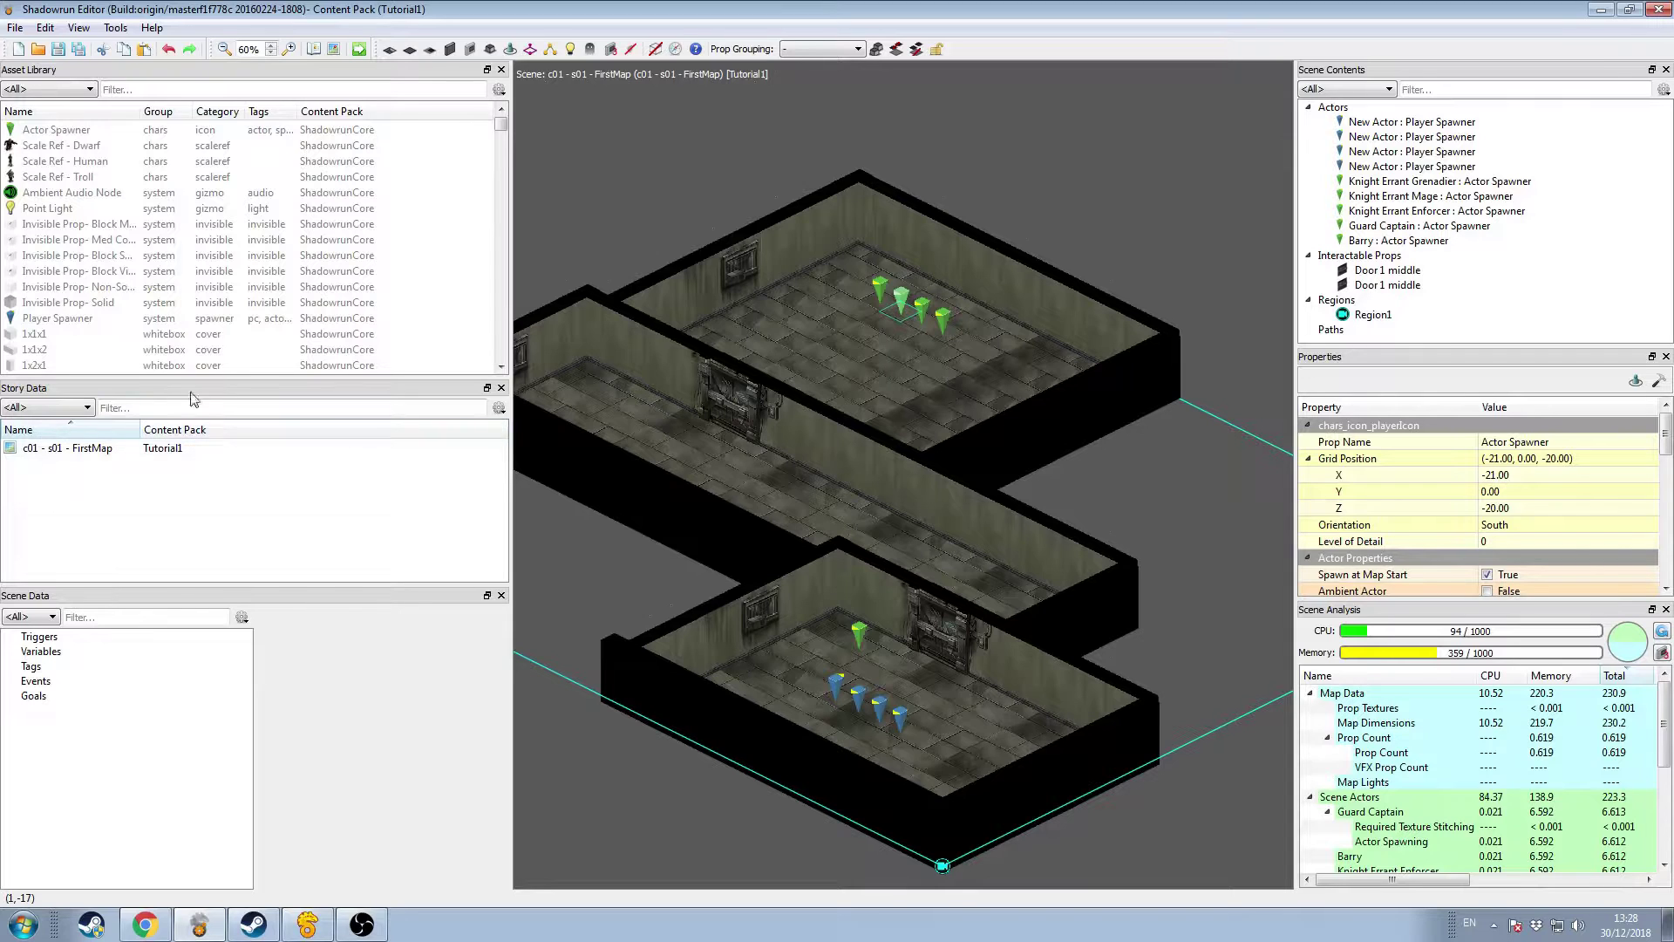
{"action": "left_click", "coordinate": [61, 700]}
{"action": "left_click", "coordinate": [91, 653]}
{"action": "left_click", "coordinate": [101, 640]}
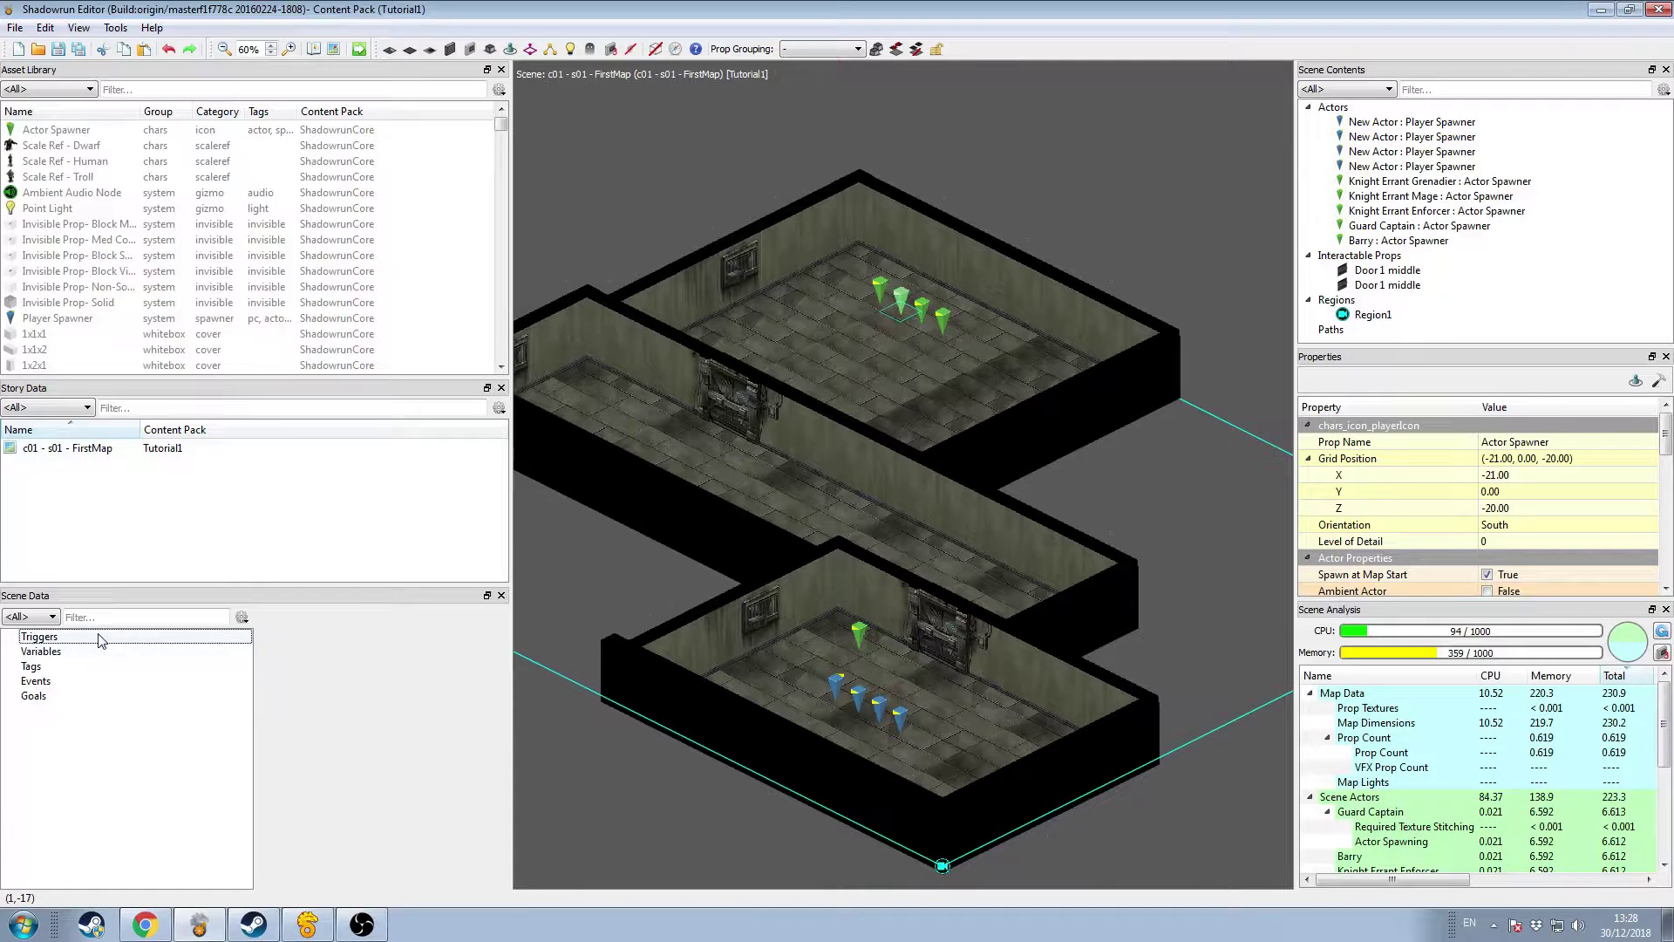
{"action": "left_click", "coordinate": [128, 672]}
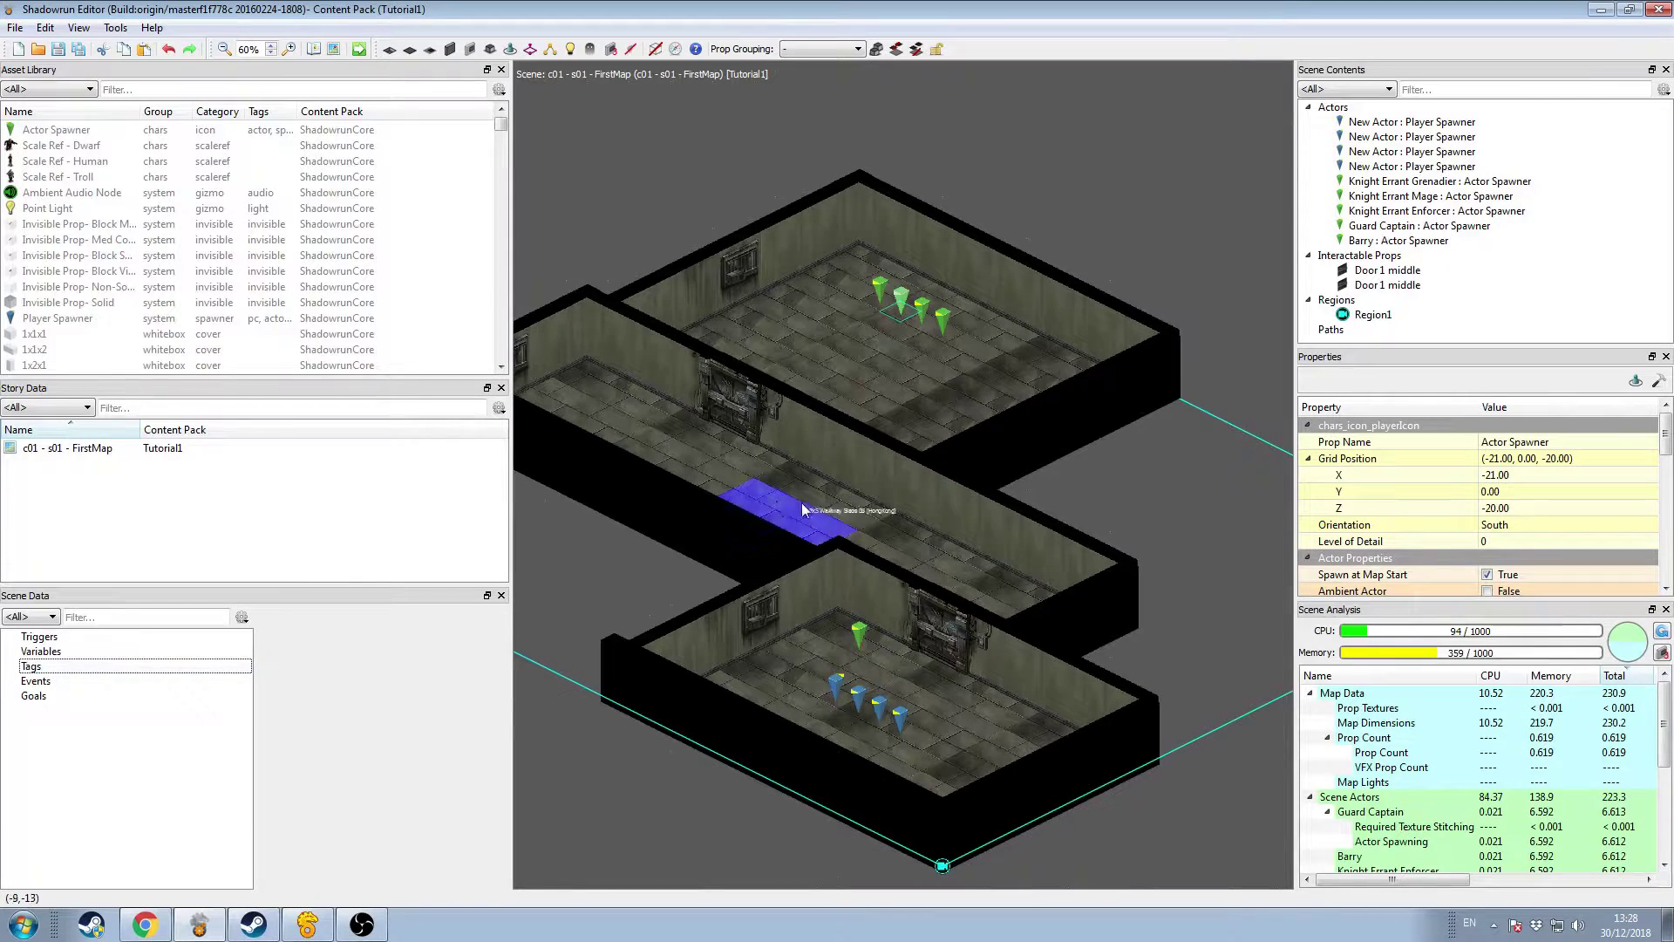
{"action": "scroll", "coordinate": [776, 602], "scroll_direction": "up", "scroll_amount": 3}
{"action": "left_click_drag", "start_coordinate": [546, 652], "coordinate": [671, 537]}
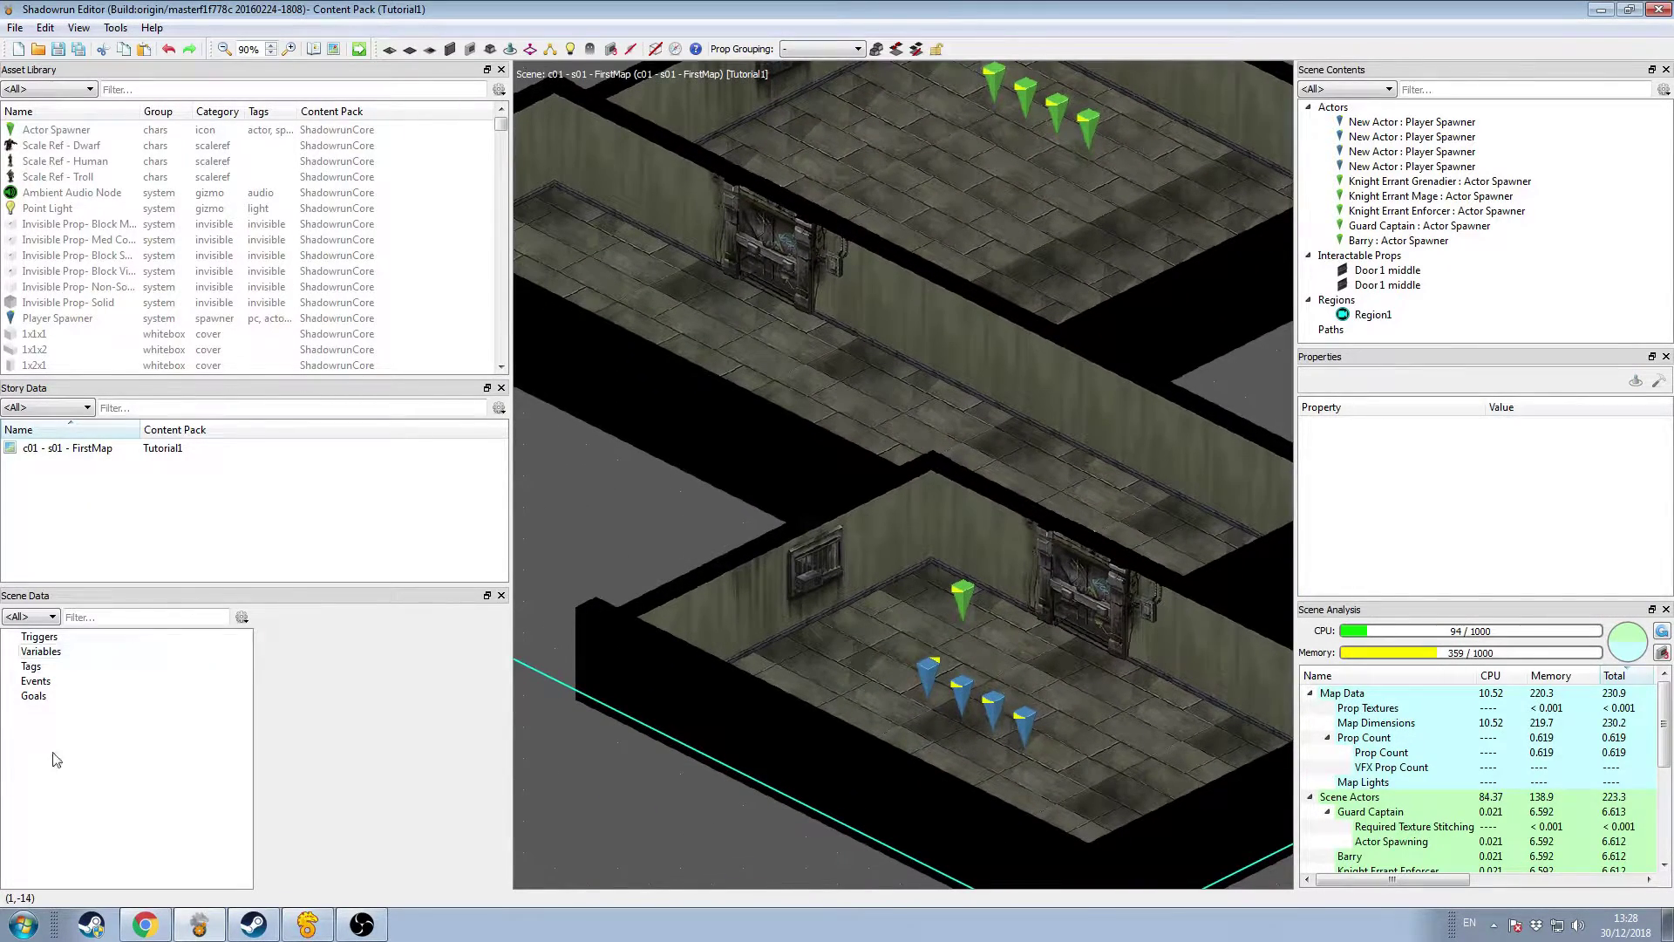
Step: Create an Int scene variable named BarryRelationship and show its properties
{"action": "right_click", "coordinate": [77, 655]}
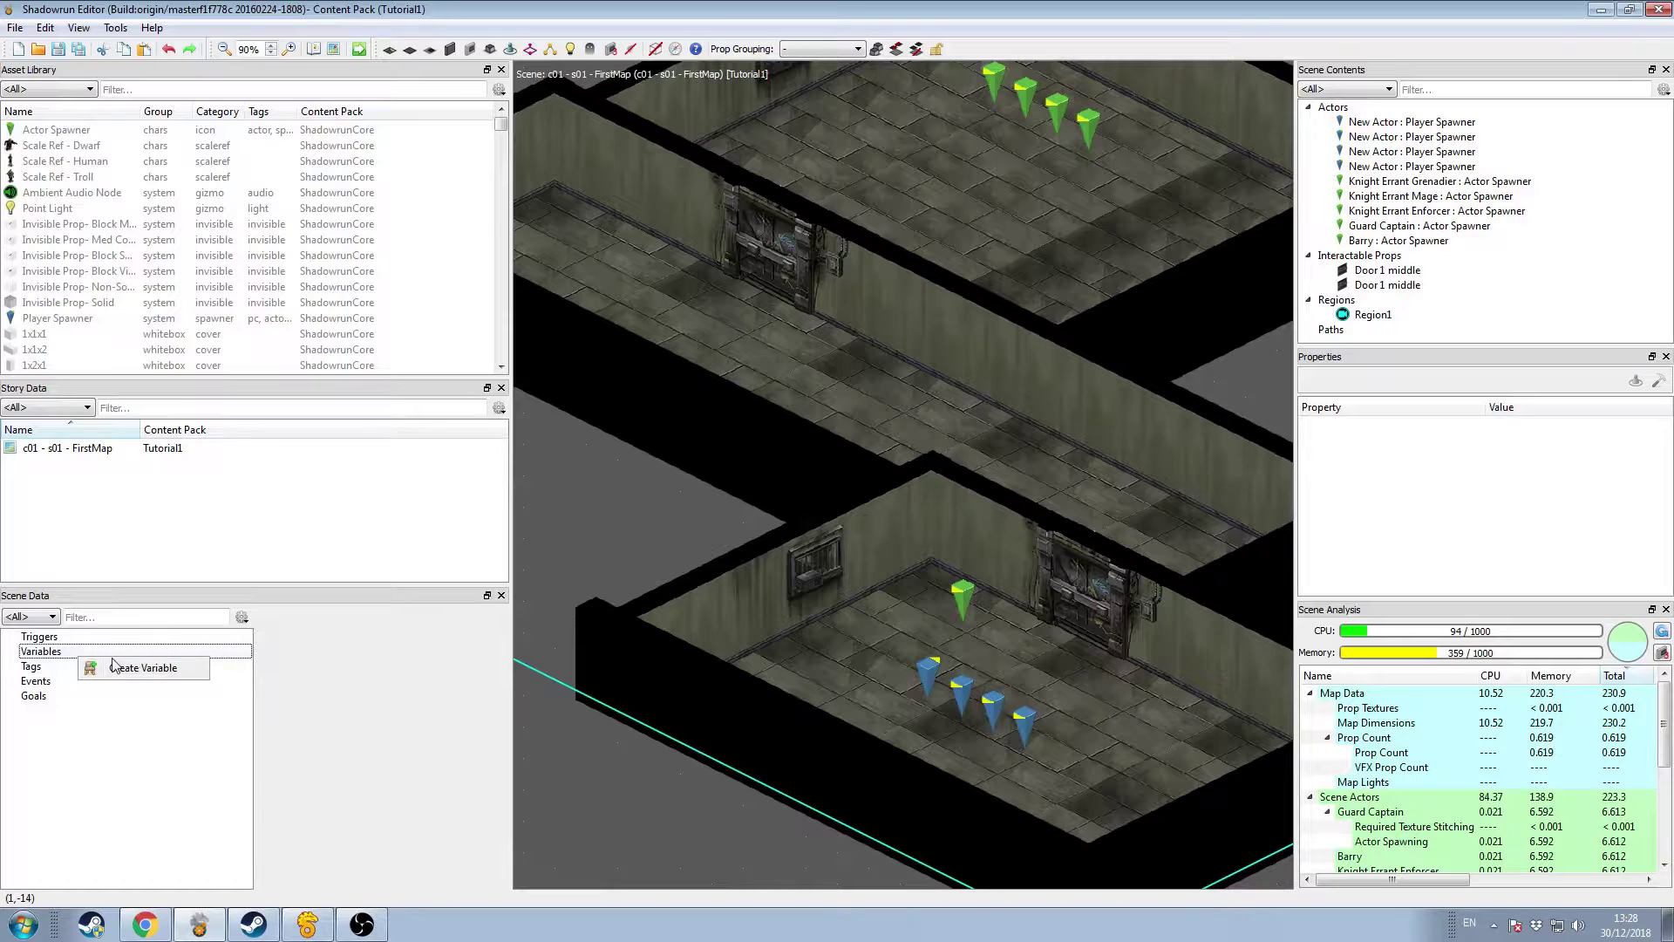
{"action": "left_click", "coordinate": [114, 668]}
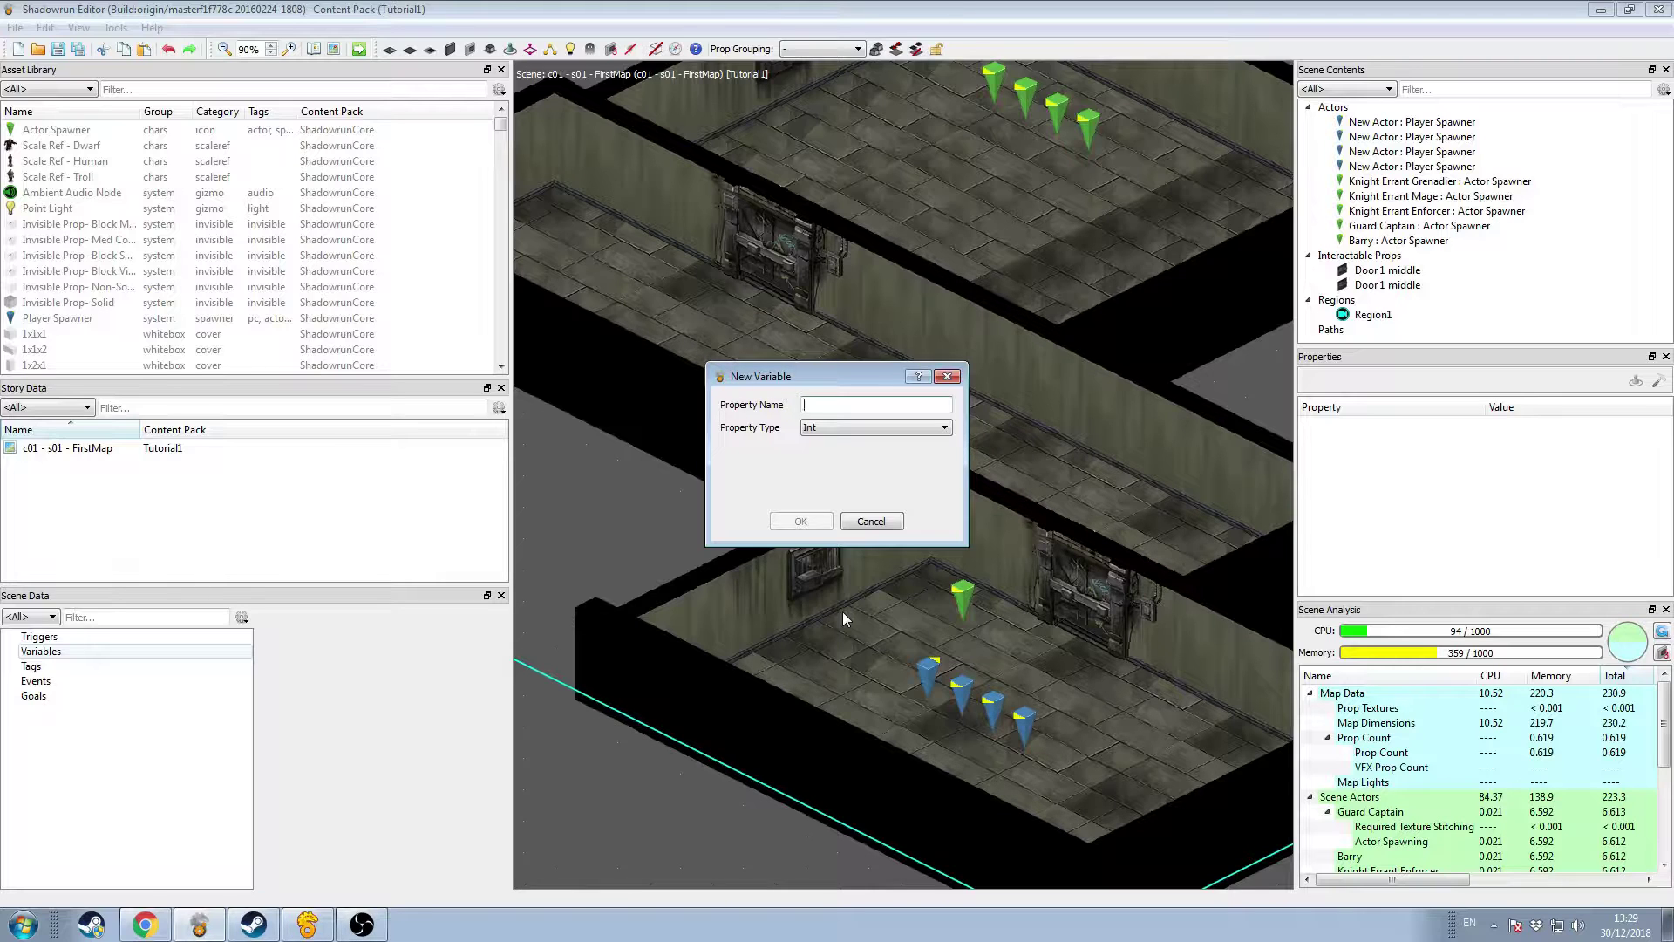
{"action": "type", "text": "BarryRelationship"}
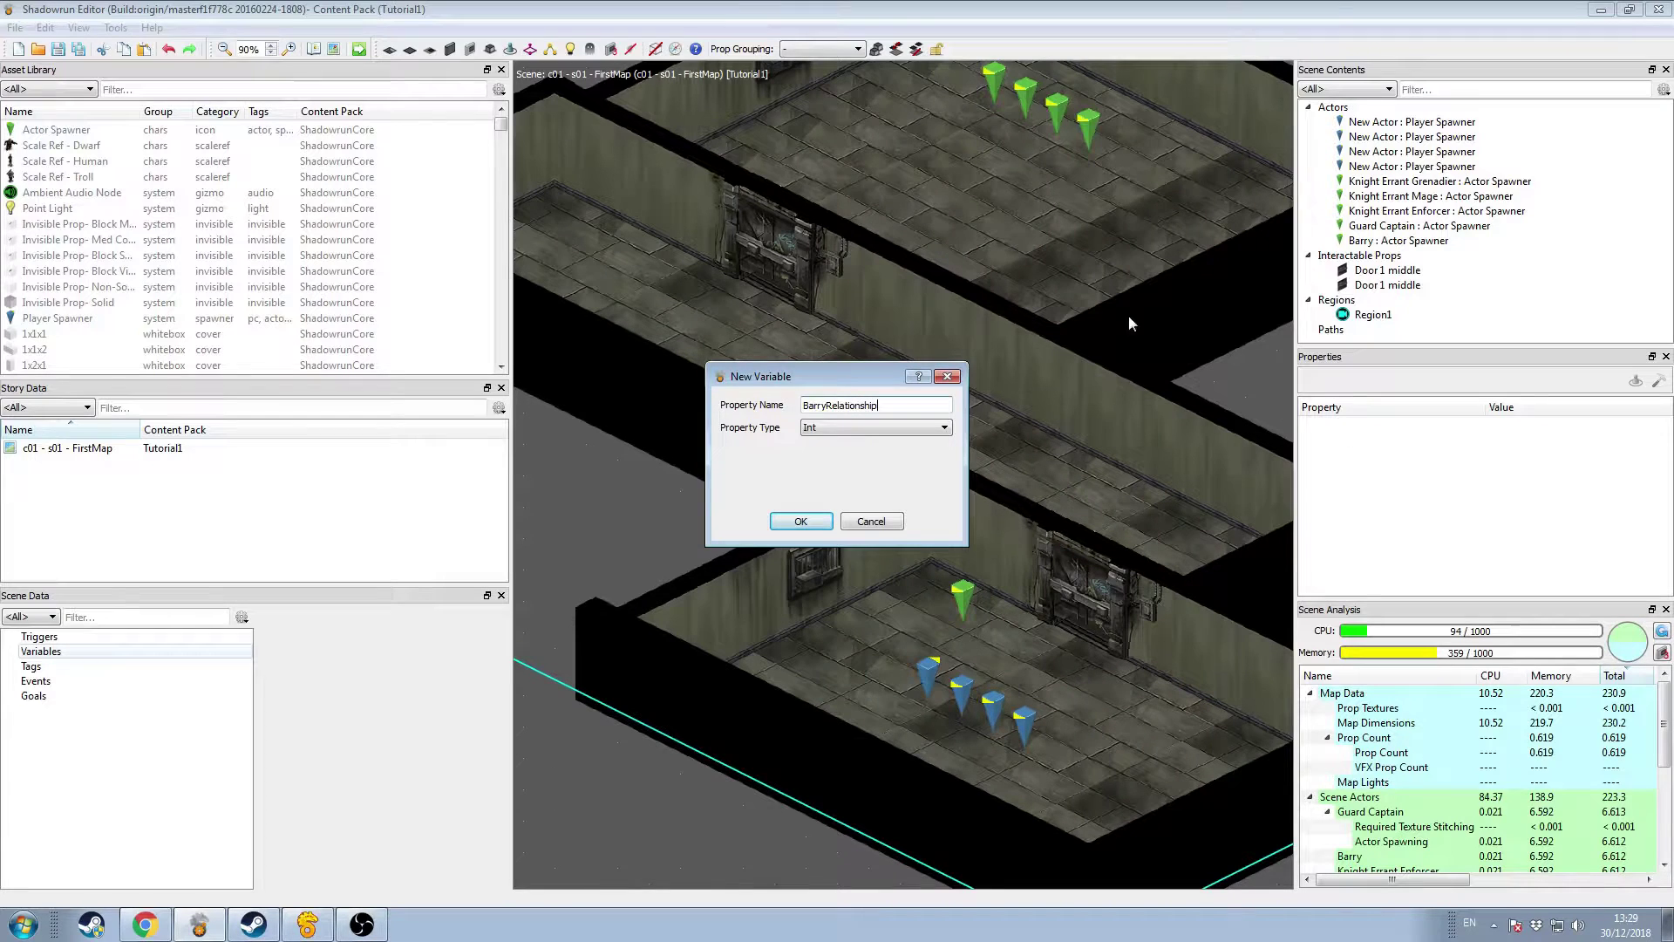
{"action": "left_click", "coordinate": [832, 430]}
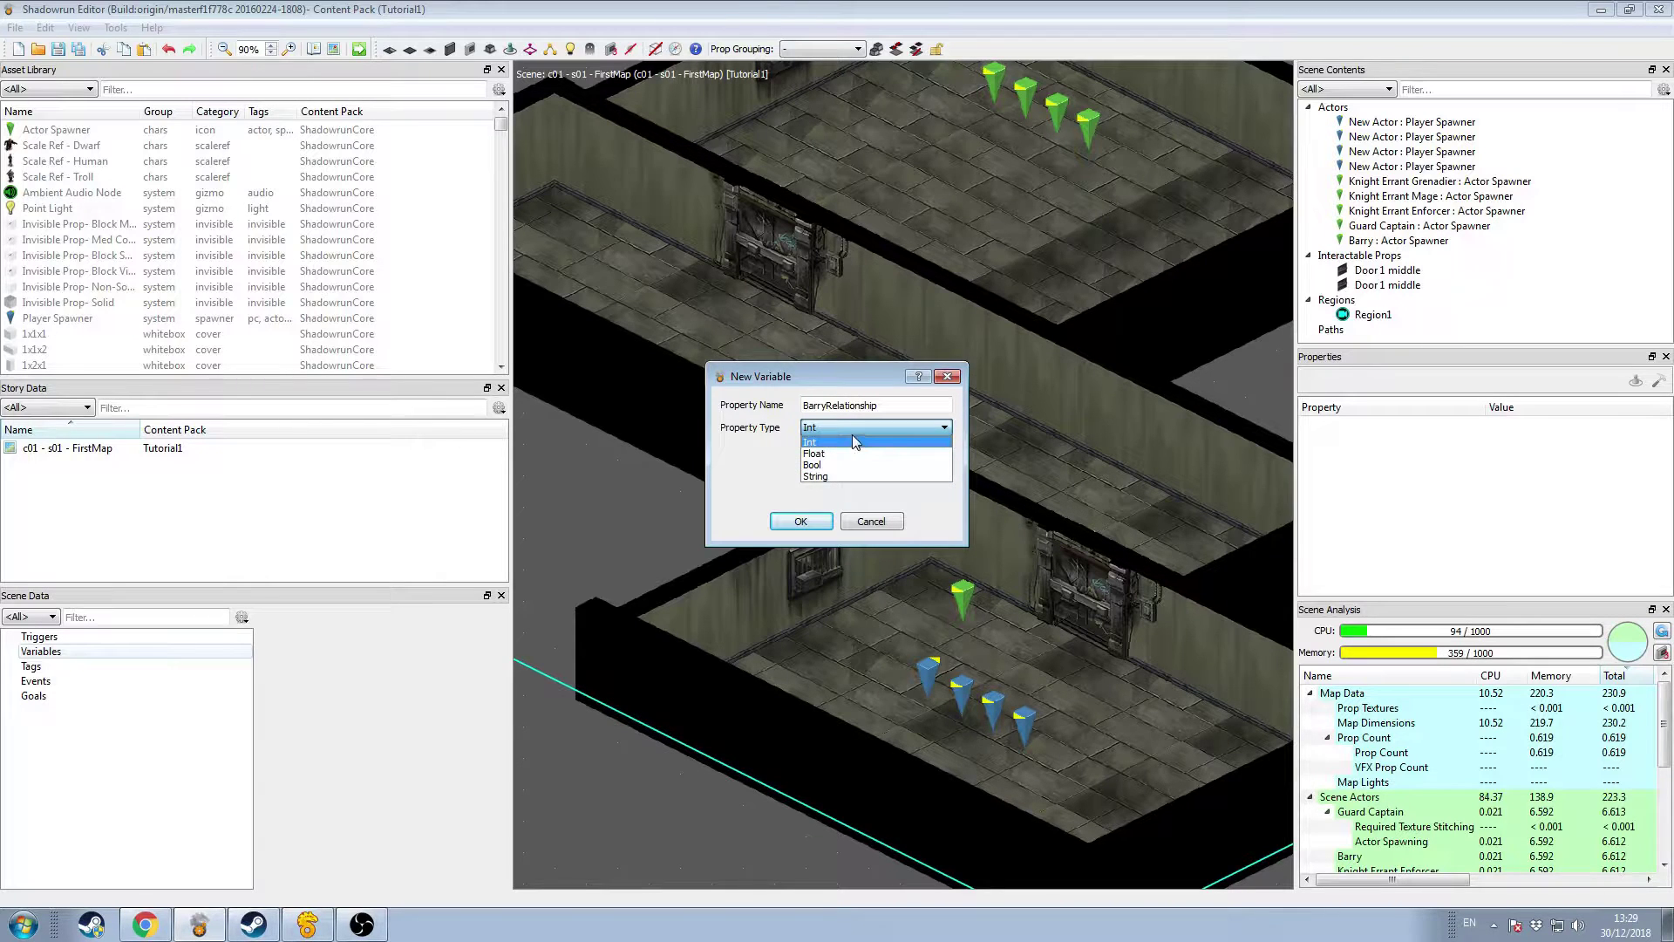
{"action": "left_click", "coordinate": [824, 465]}
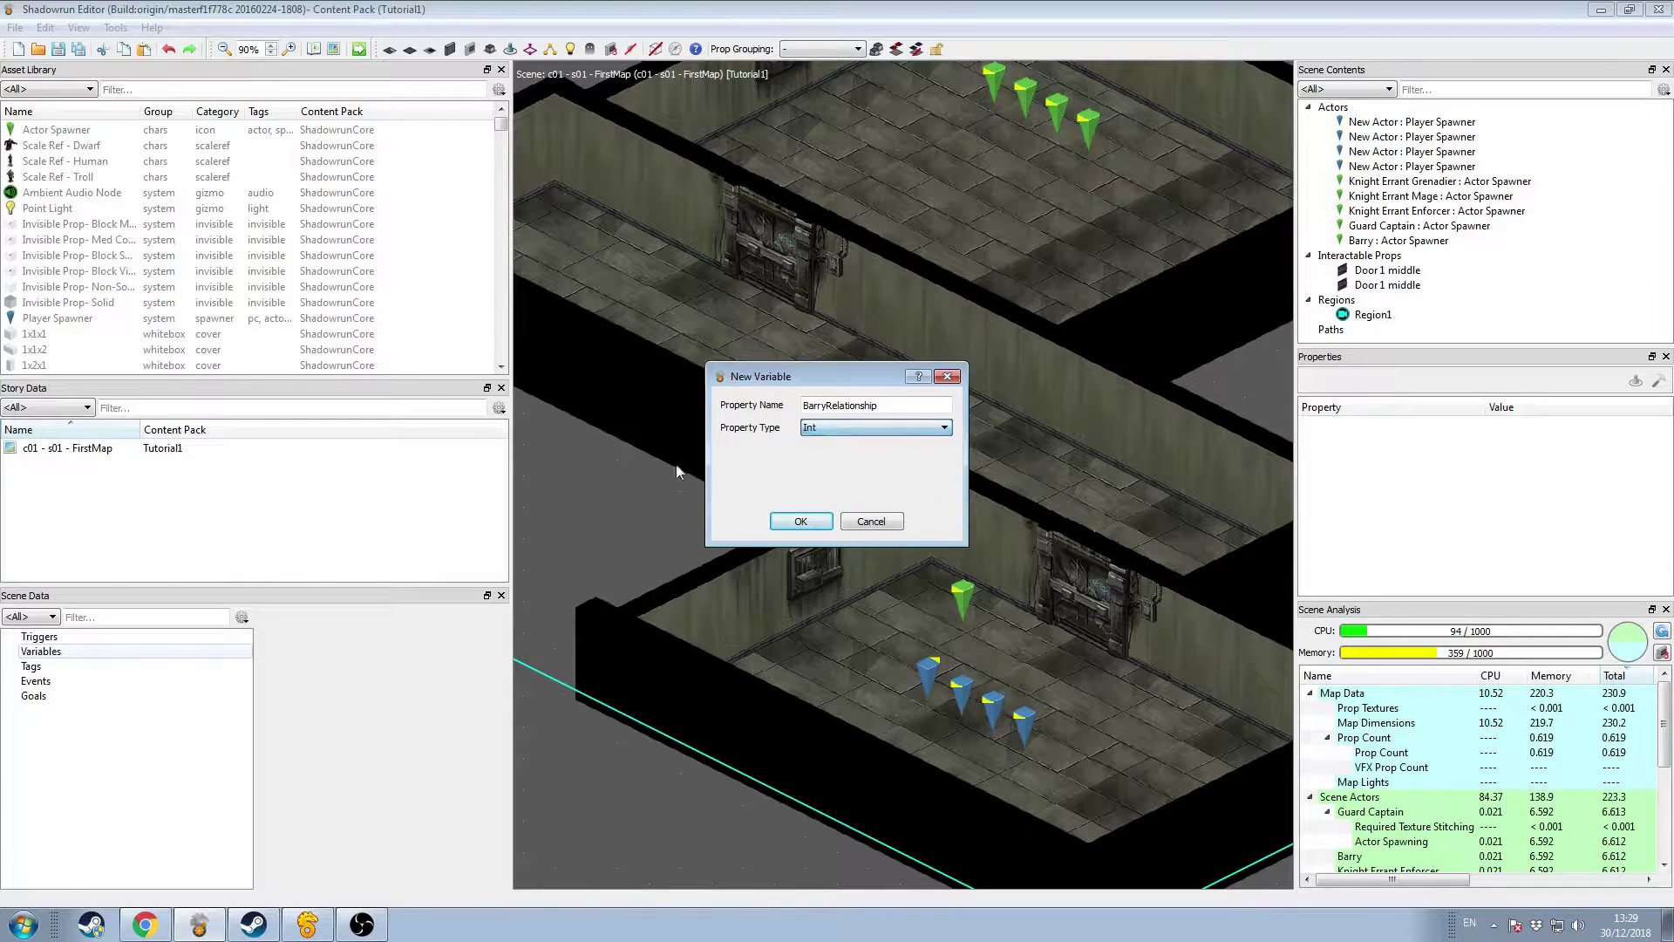
{"action": "left_click", "coordinate": [797, 521]}
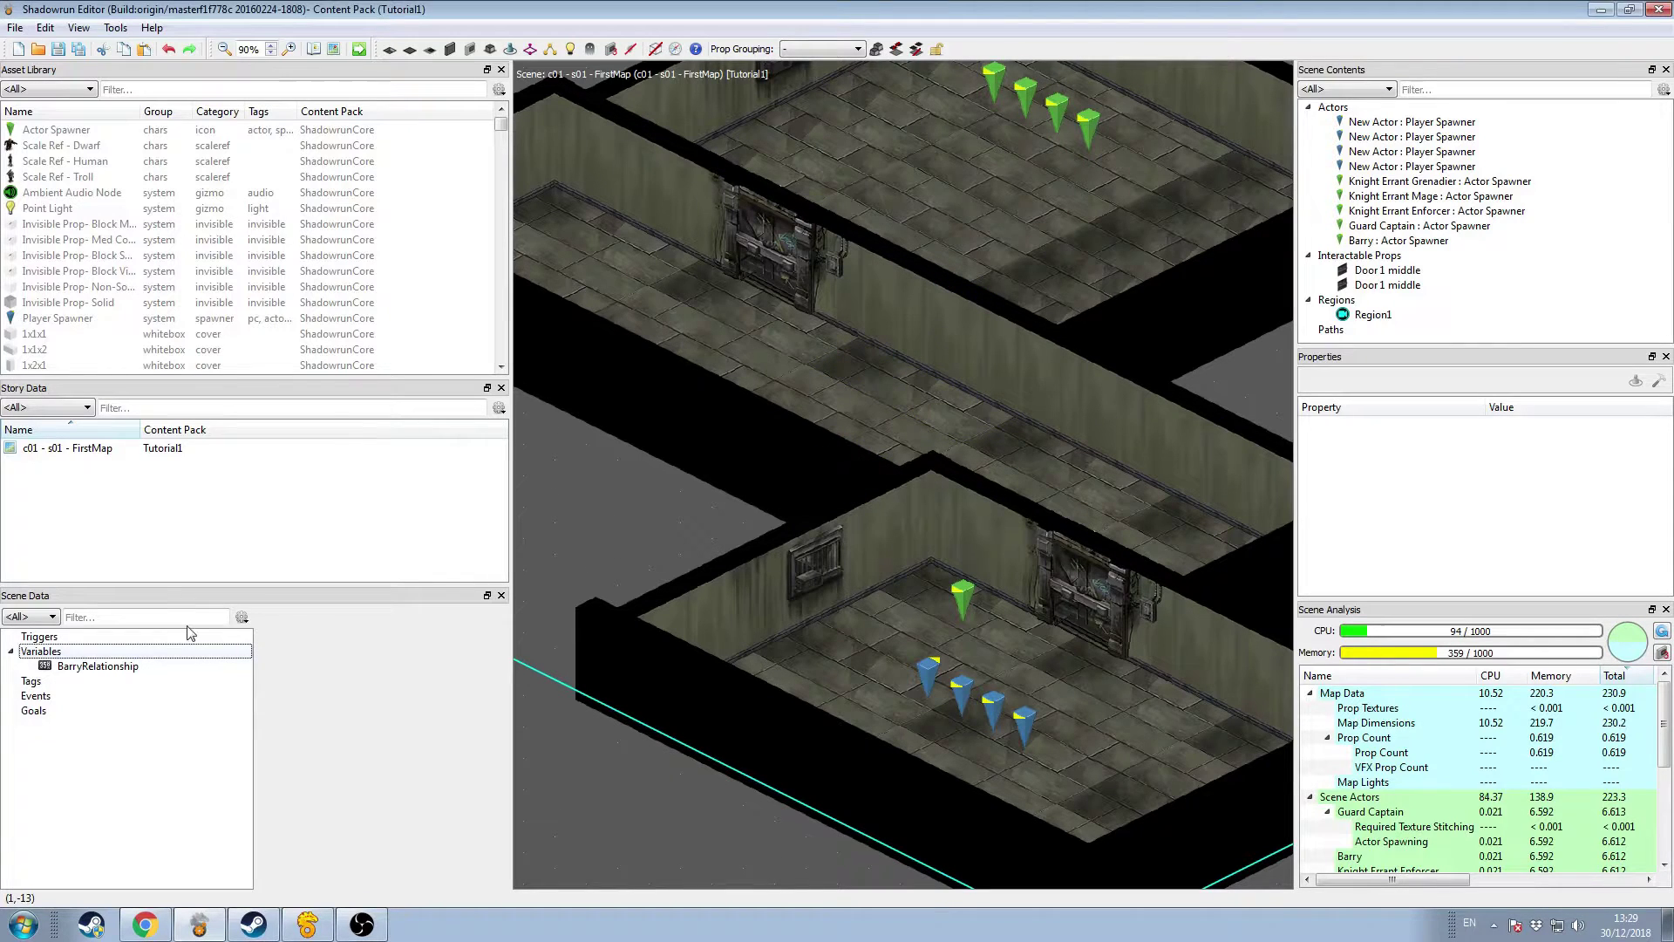
{"action": "left_click", "coordinate": [106, 671]}
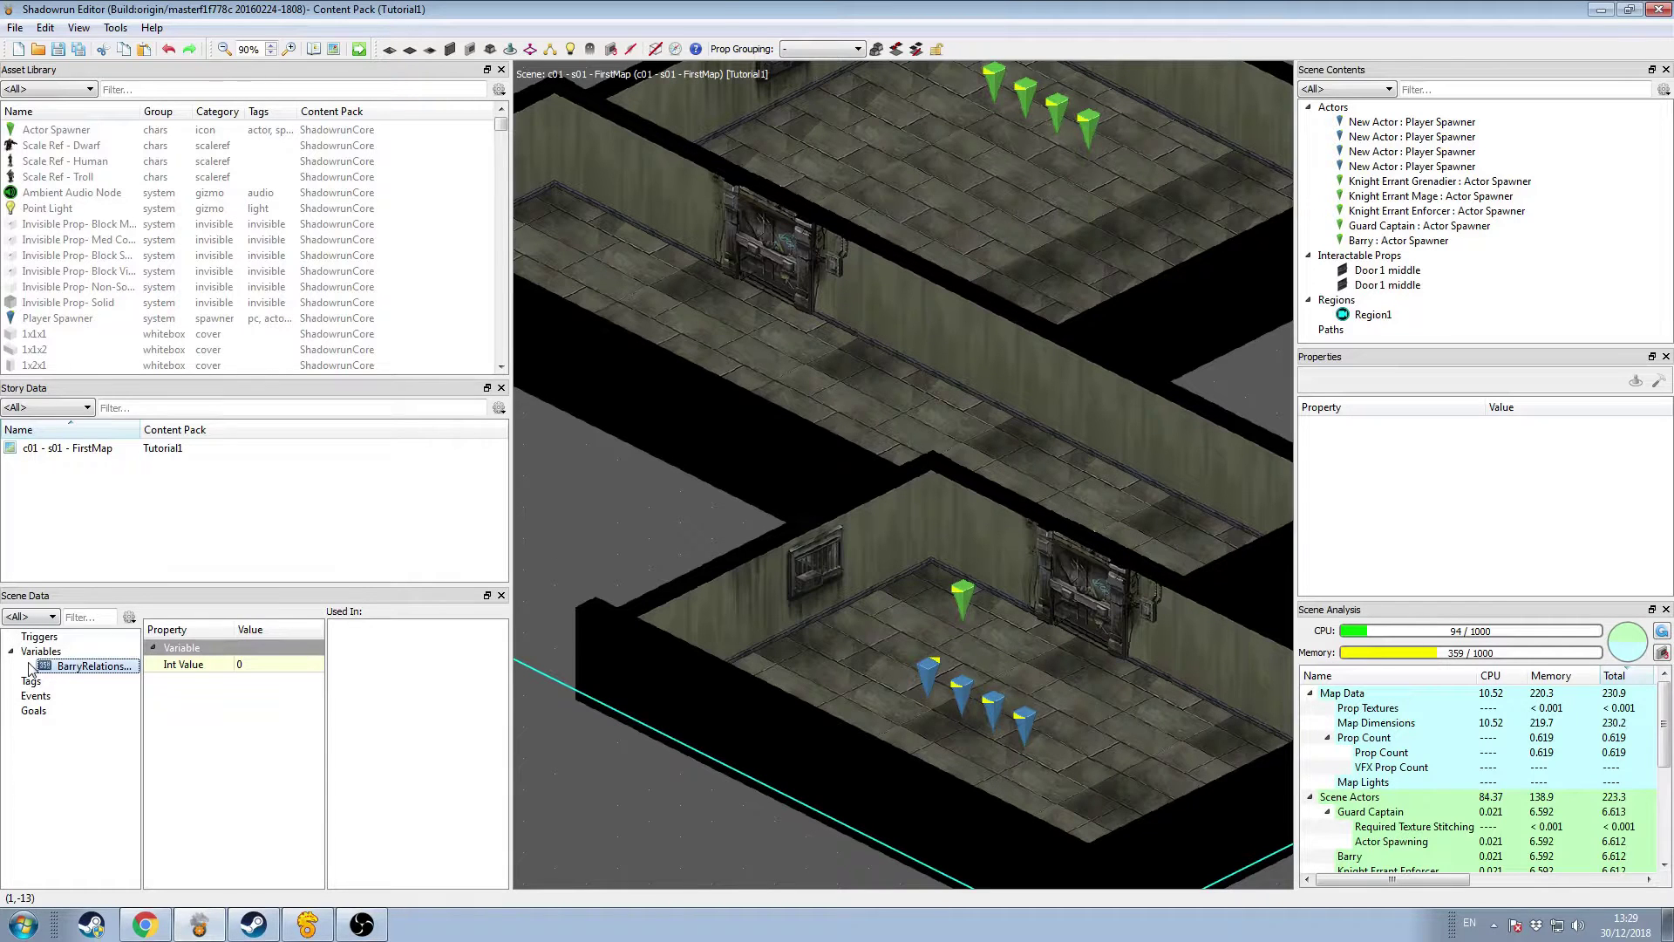
Step: Create a new scene goal and show its properties
{"action": "left_click", "coordinate": [27, 714]}
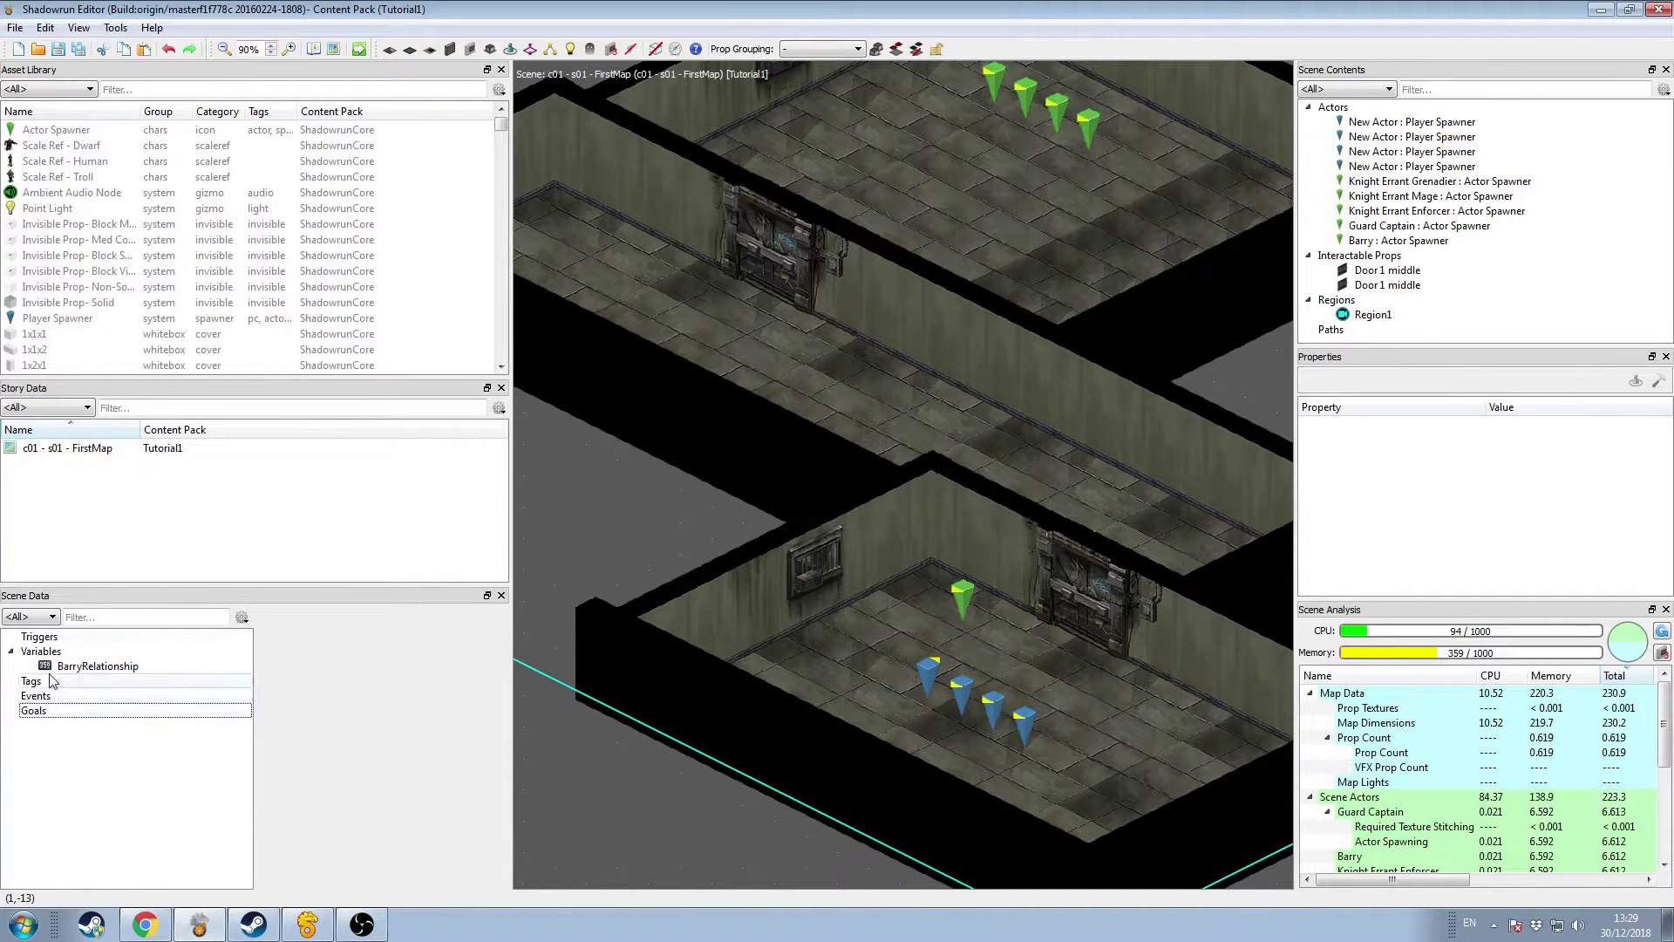
{"action": "right_click", "coordinate": [54, 716]}
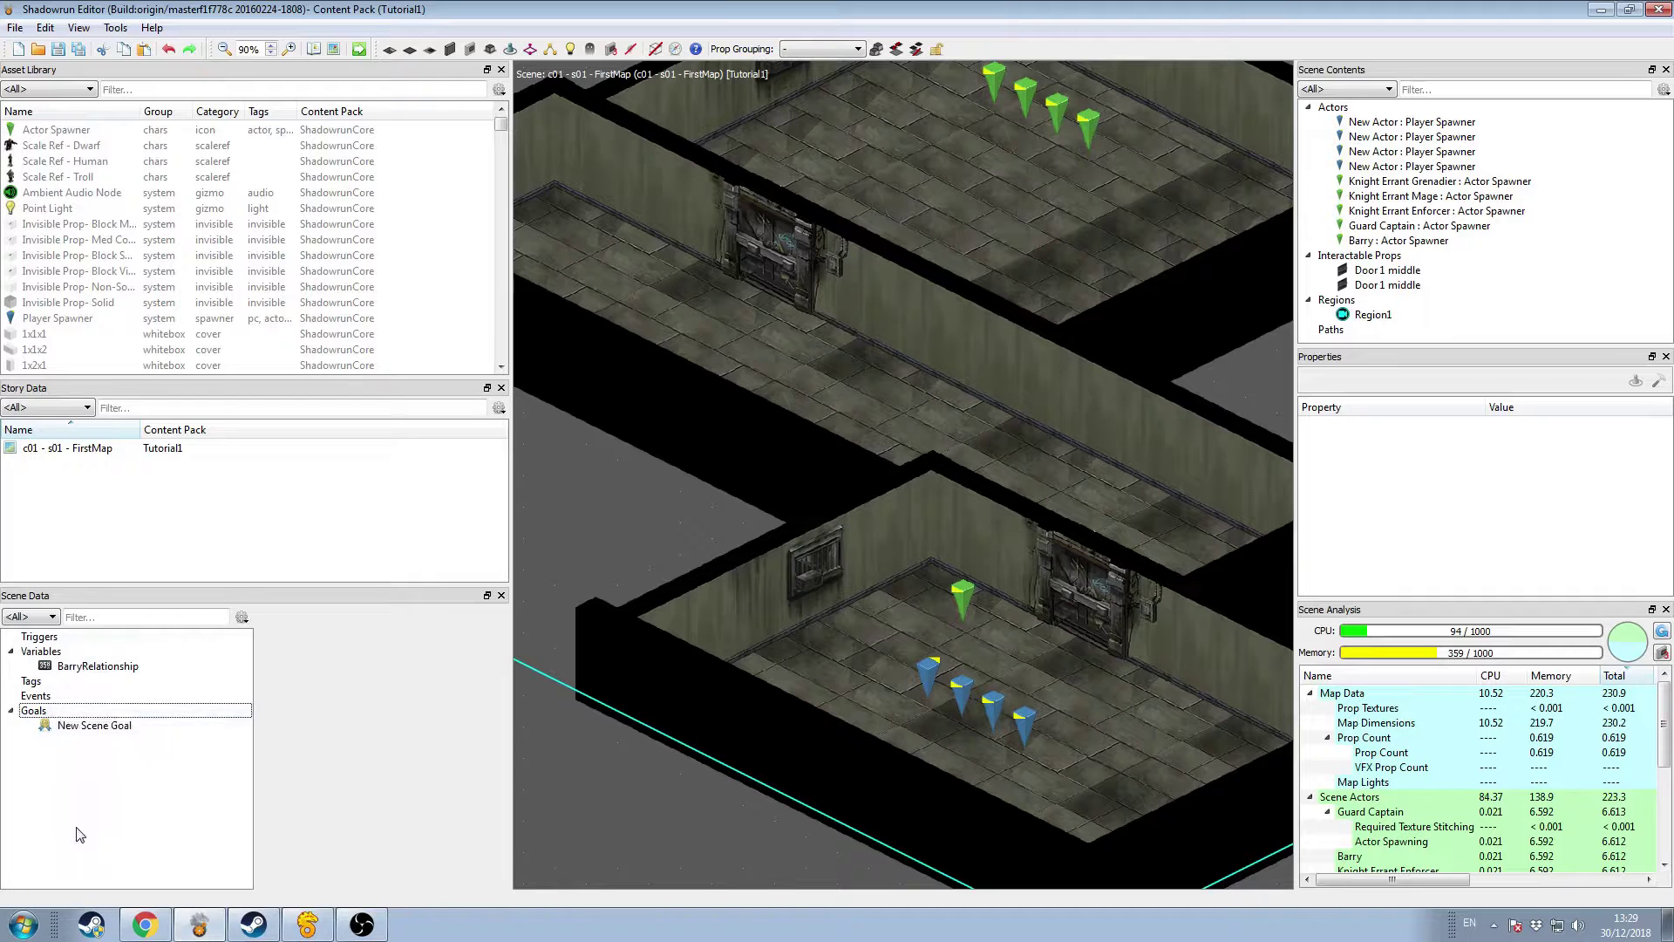
{"action": "left_click", "coordinate": [95, 727]}
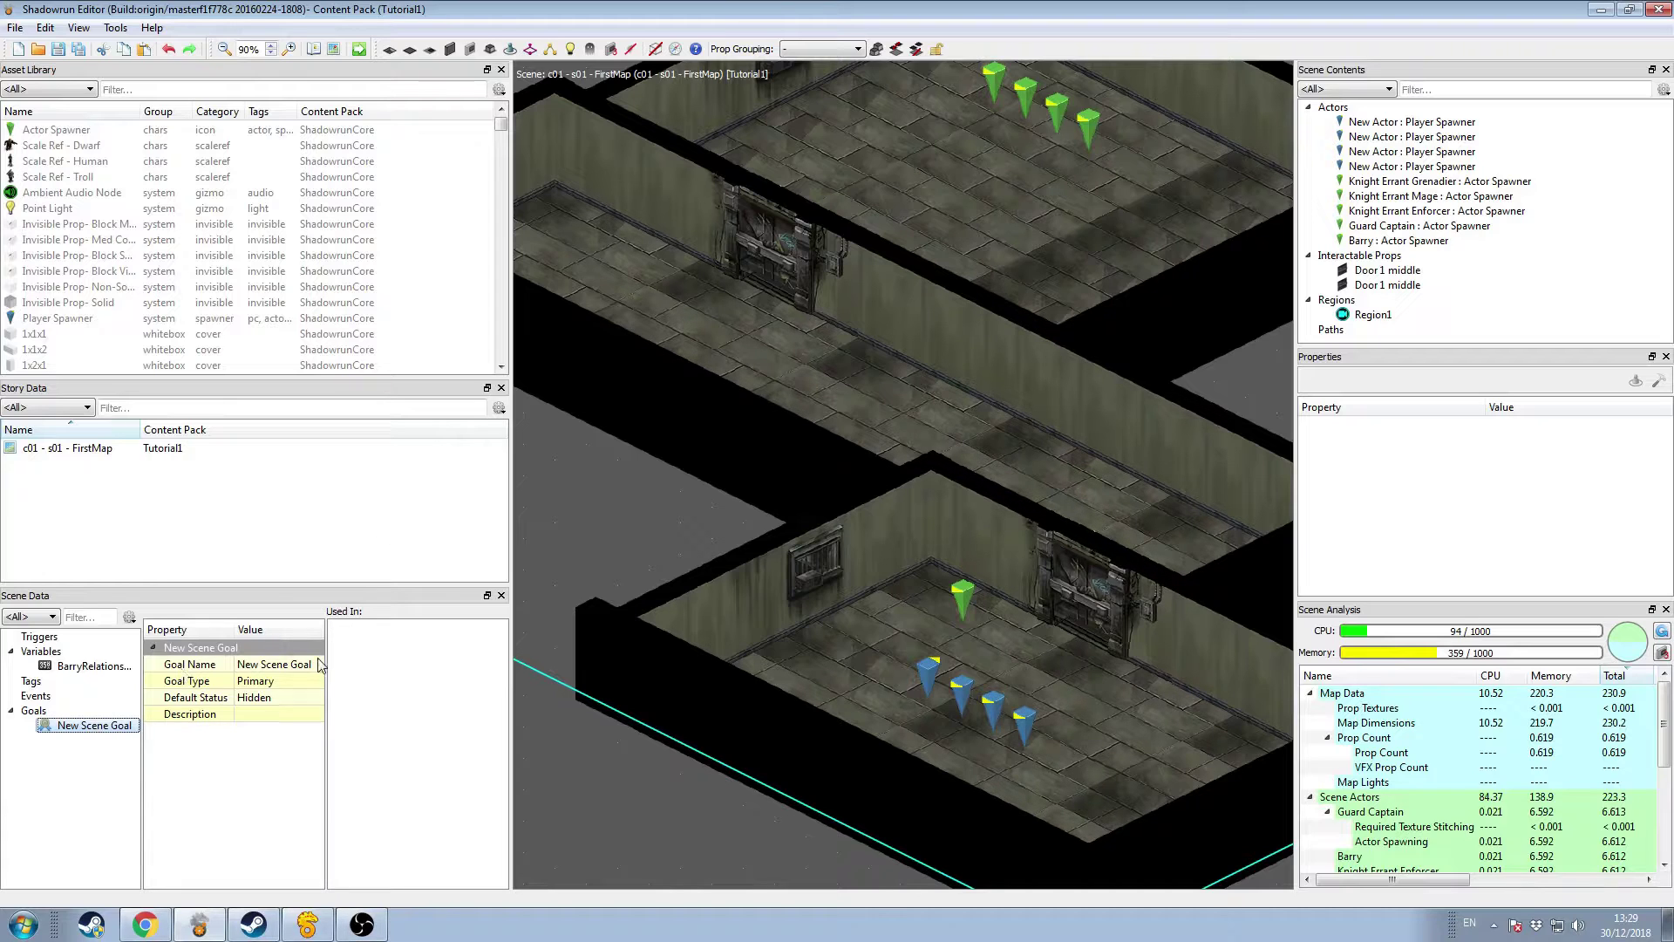
Step: Look through the new scene goal's type, default status options and description field without changing them
{"action": "left_click", "coordinate": [248, 686]}
{"action": "left_click", "coordinate": [248, 686]}
{"action": "left_click", "coordinate": [262, 695]}
{"action": "left_click", "coordinate": [273, 701]}
{"action": "left_click", "coordinate": [273, 702]}
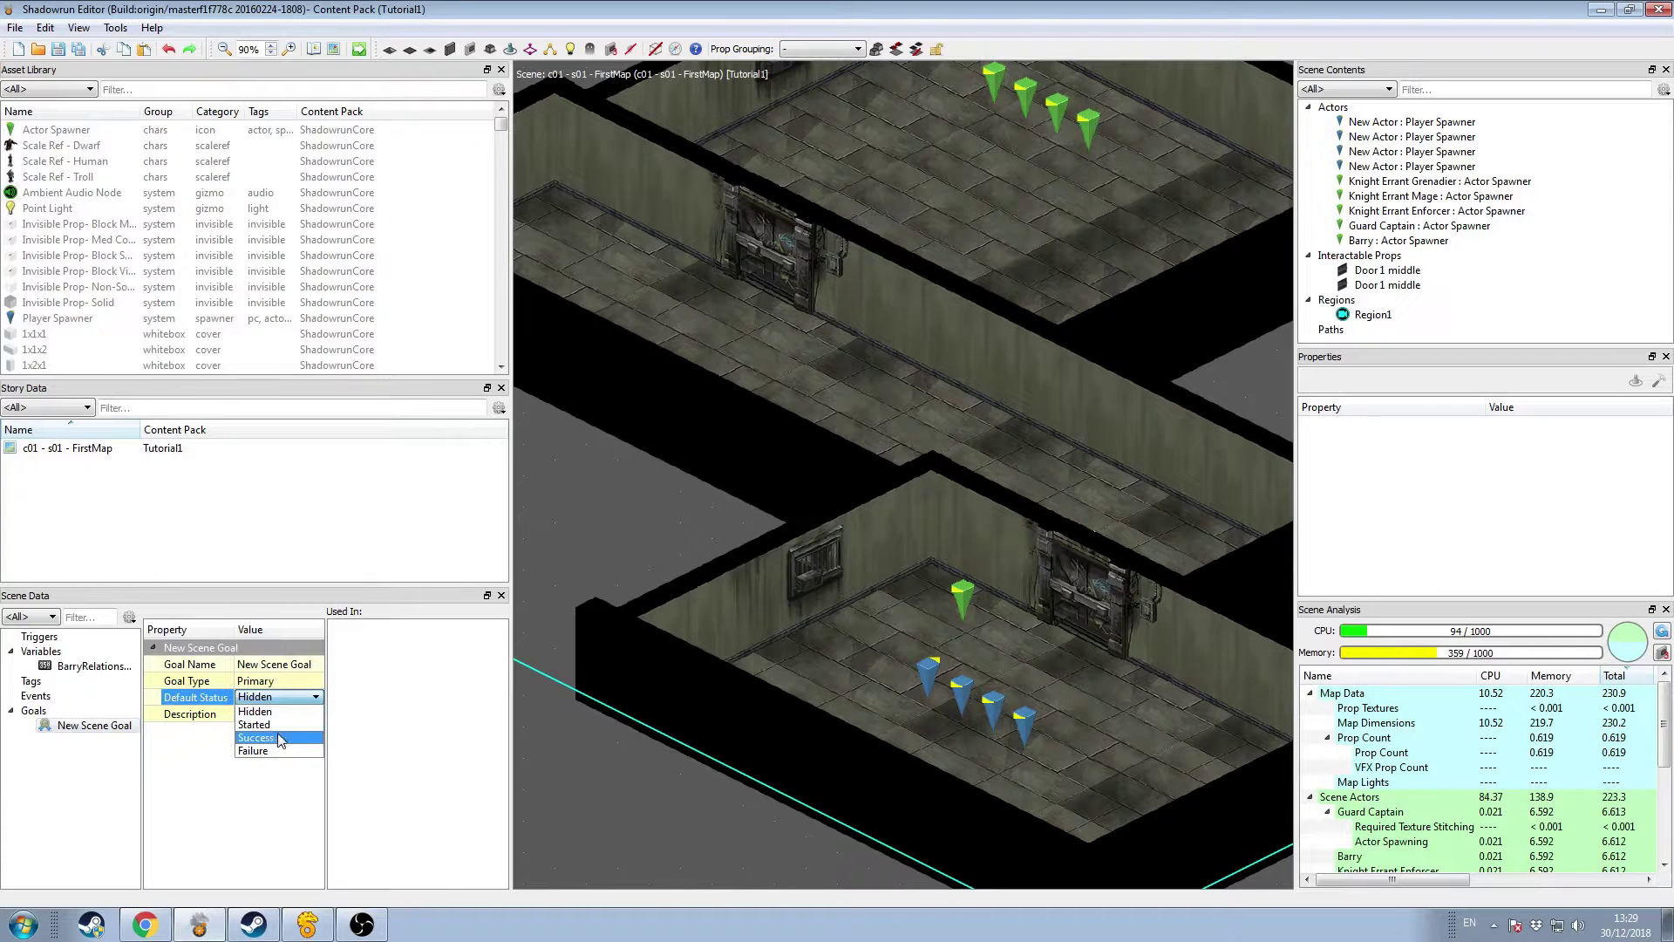
{"action": "left_click", "coordinate": [224, 757]}
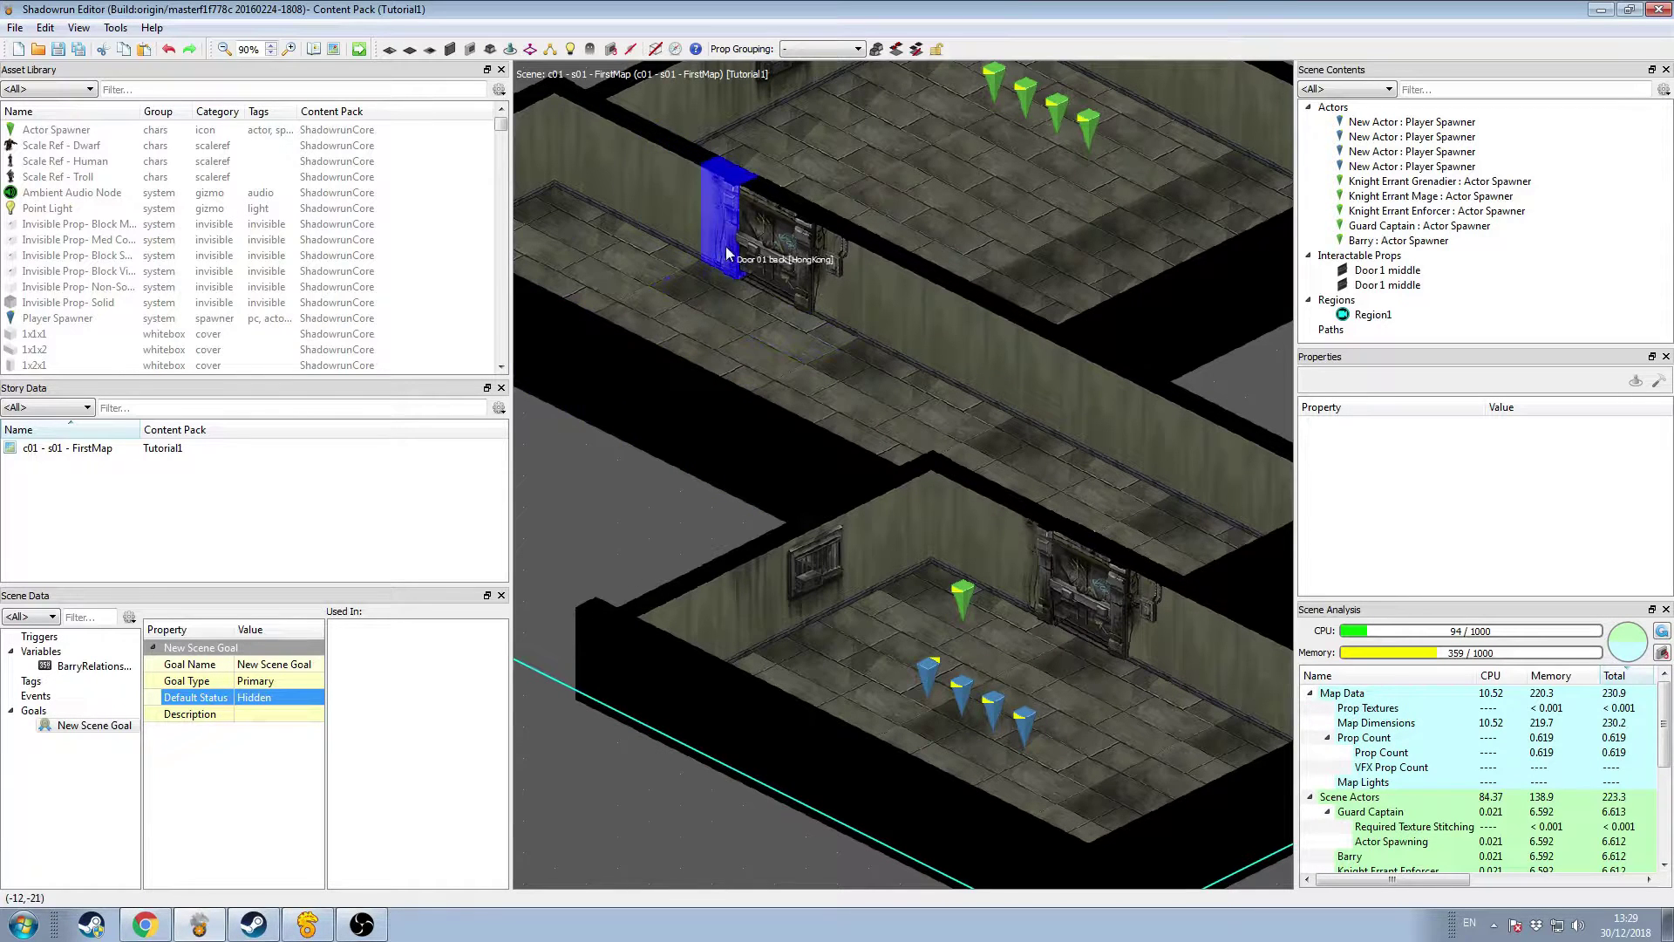
{"action": "left_click", "coordinate": [248, 715]}
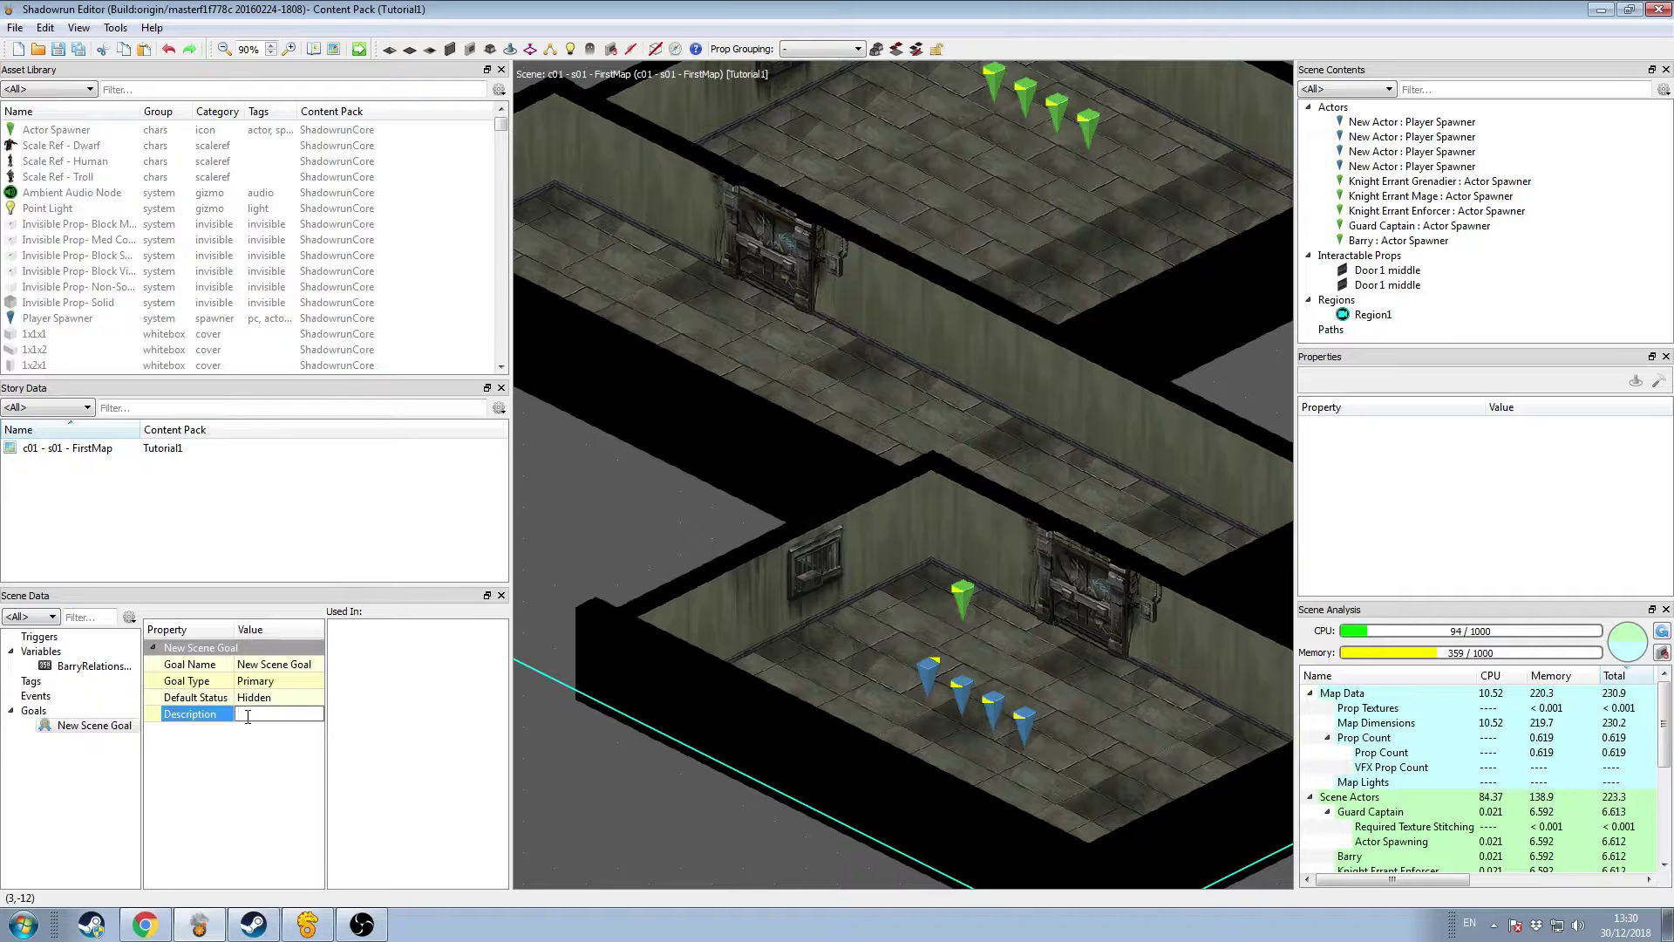
Step: Name the new scene goal "Kill Lonestar for Barry"
{"action": "left_click", "coordinate": [296, 666]}
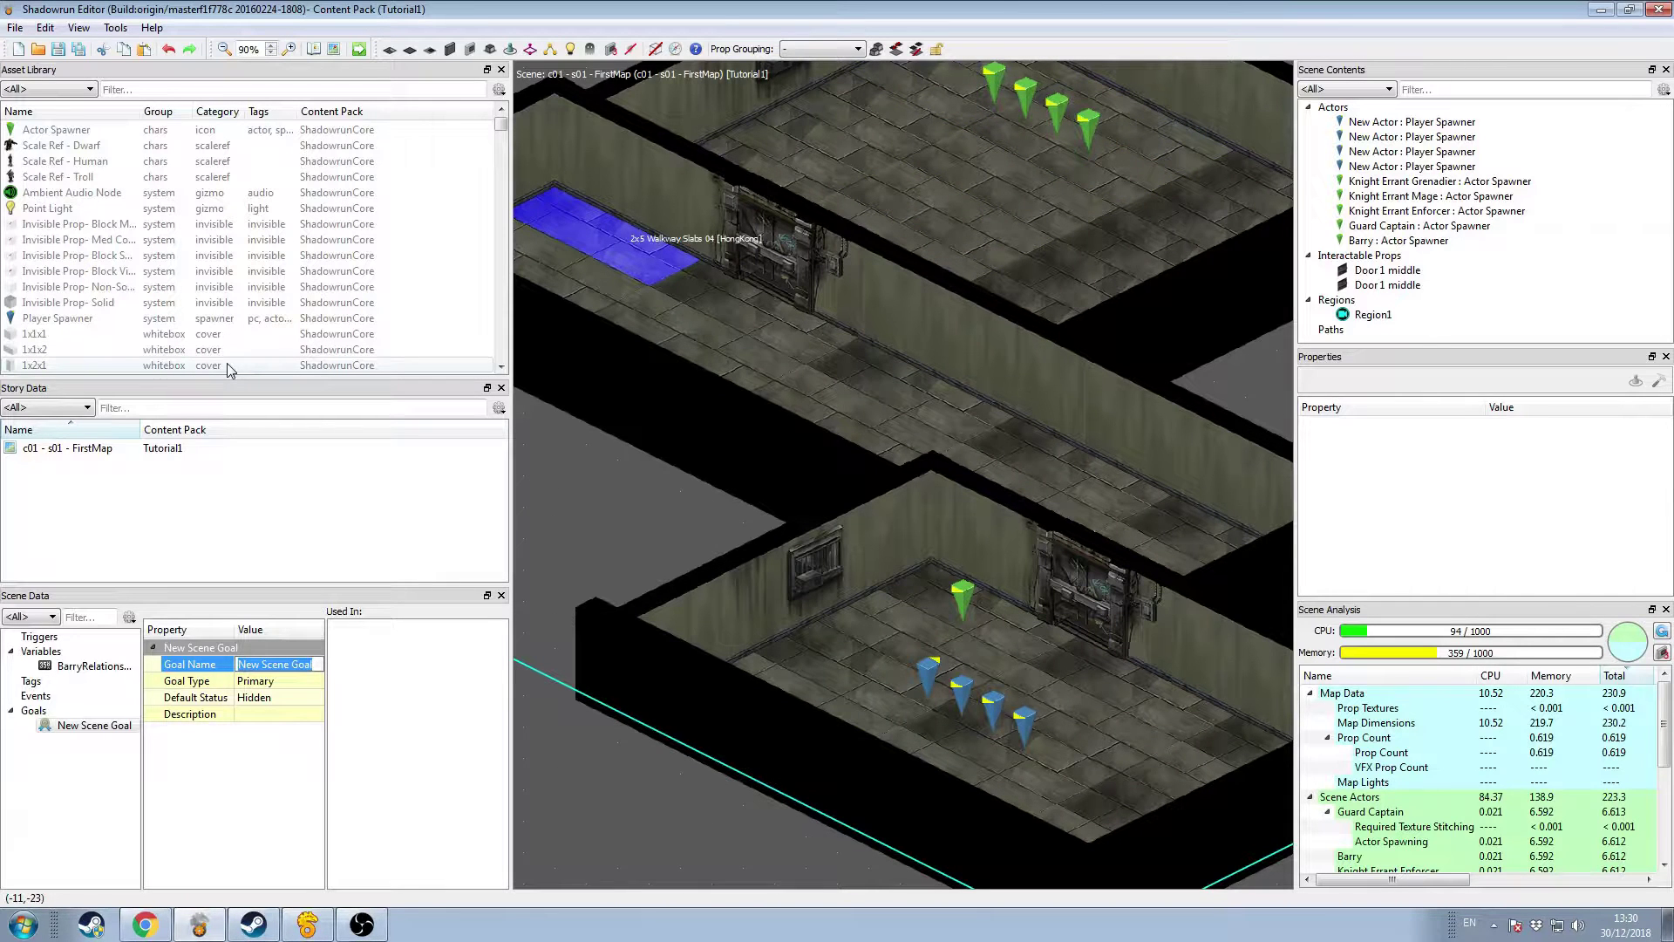
{"action": "type", "text": "Kill Lonestar"}
{"action": "type", "text": " for"}
{"action": "type", "text": " Barry"}
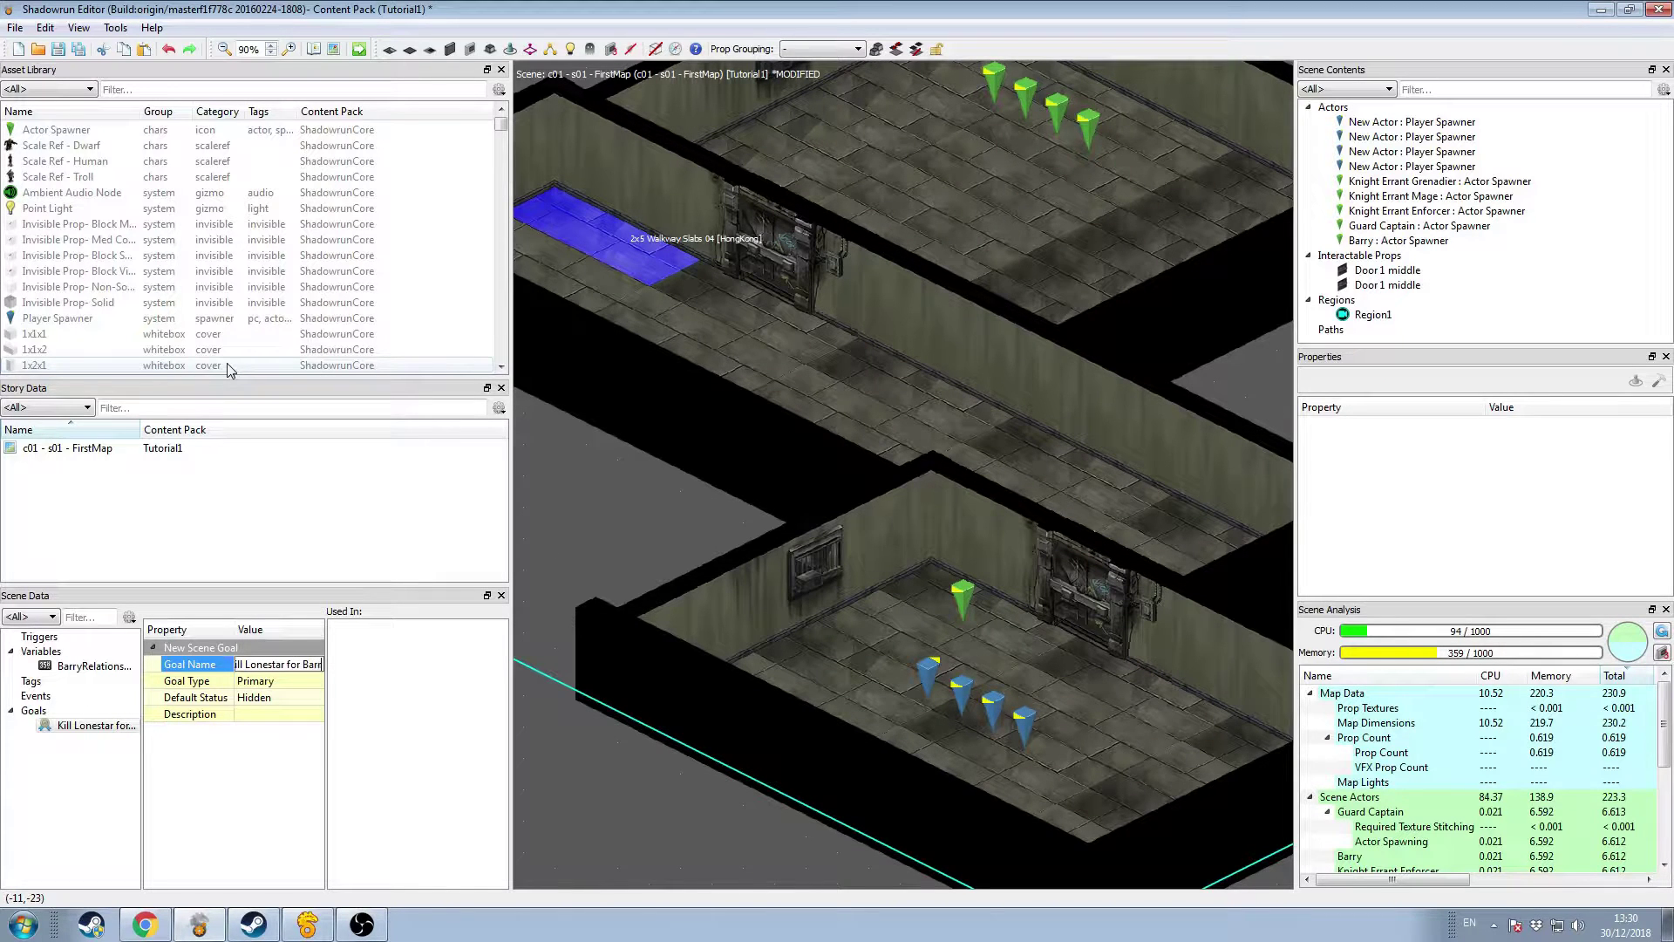
Step: Review the goal's type and choose Hidden as its default status, keeping the type Primary
{"action": "left_click", "coordinate": [270, 682]}
{"action": "left_click", "coordinate": [272, 682]}
{"action": "left_click", "coordinate": [270, 694]}
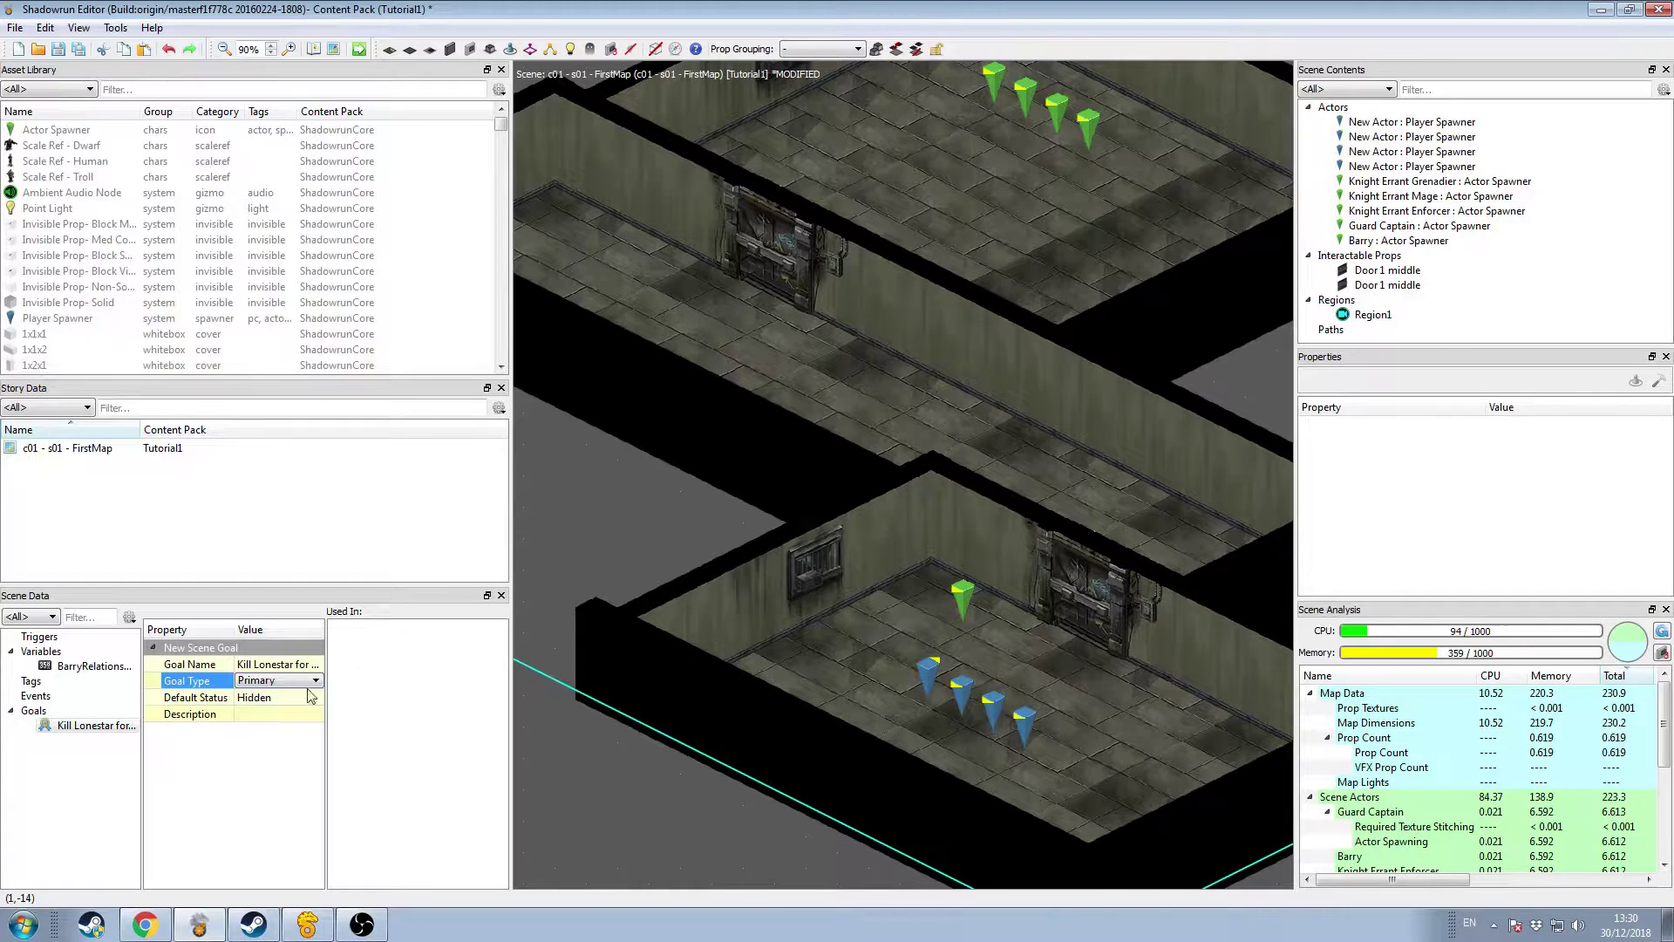
{"action": "left_click", "coordinate": [271, 702]}
{"action": "left_click", "coordinate": [277, 697]}
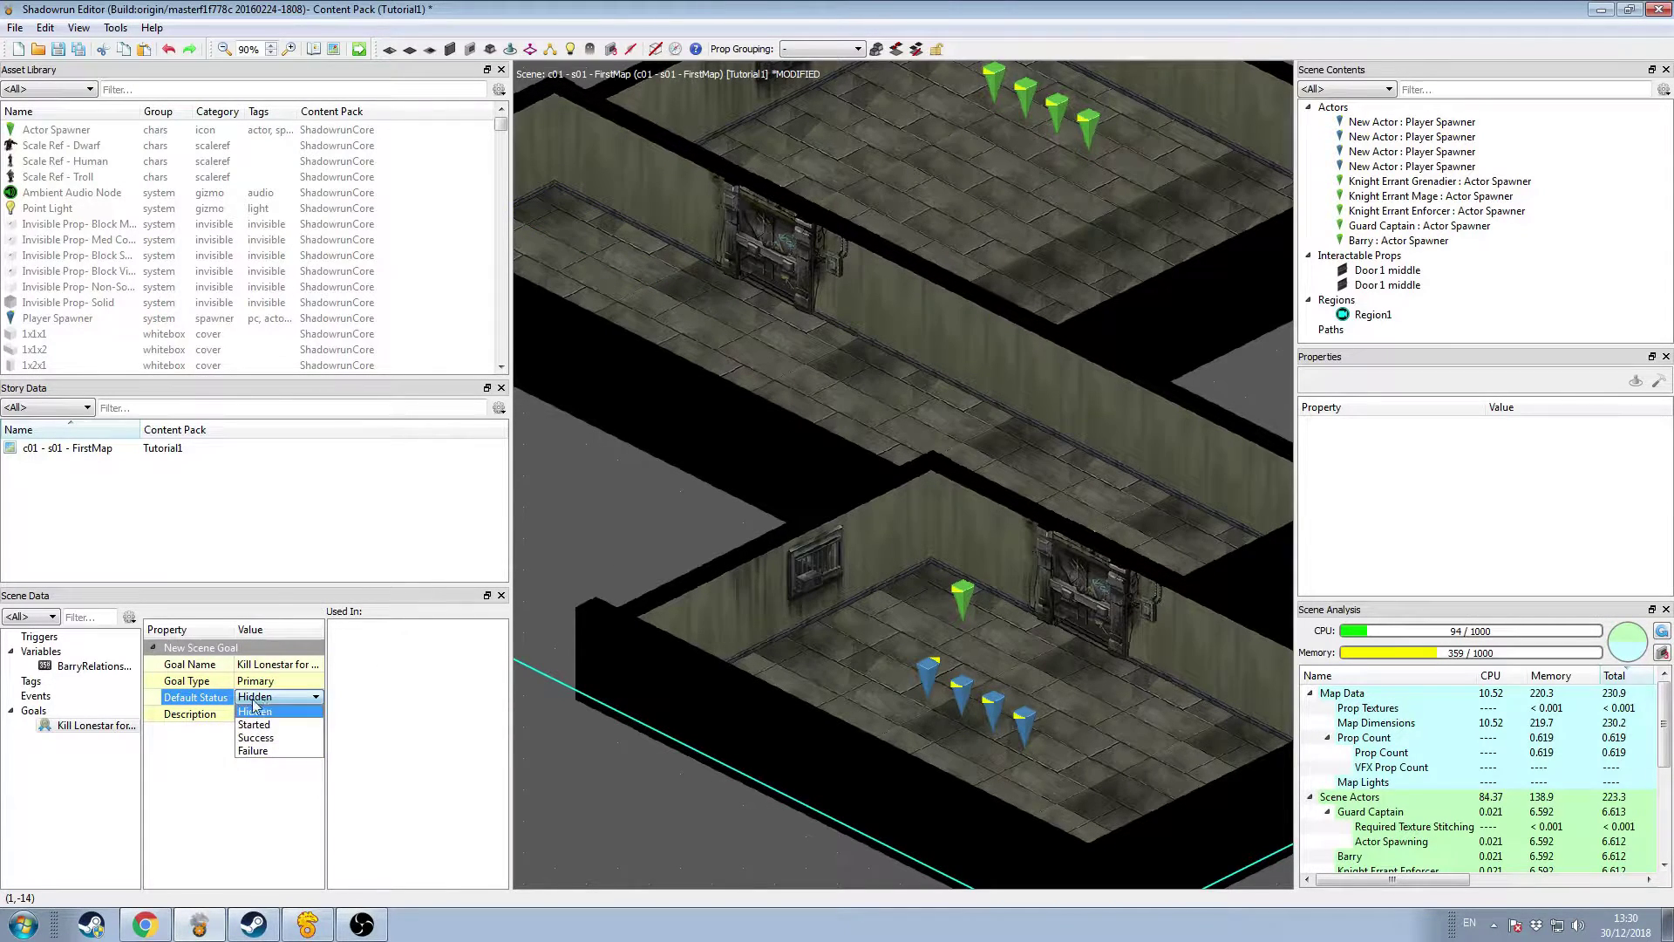
{"action": "left_click", "coordinate": [285, 711]}
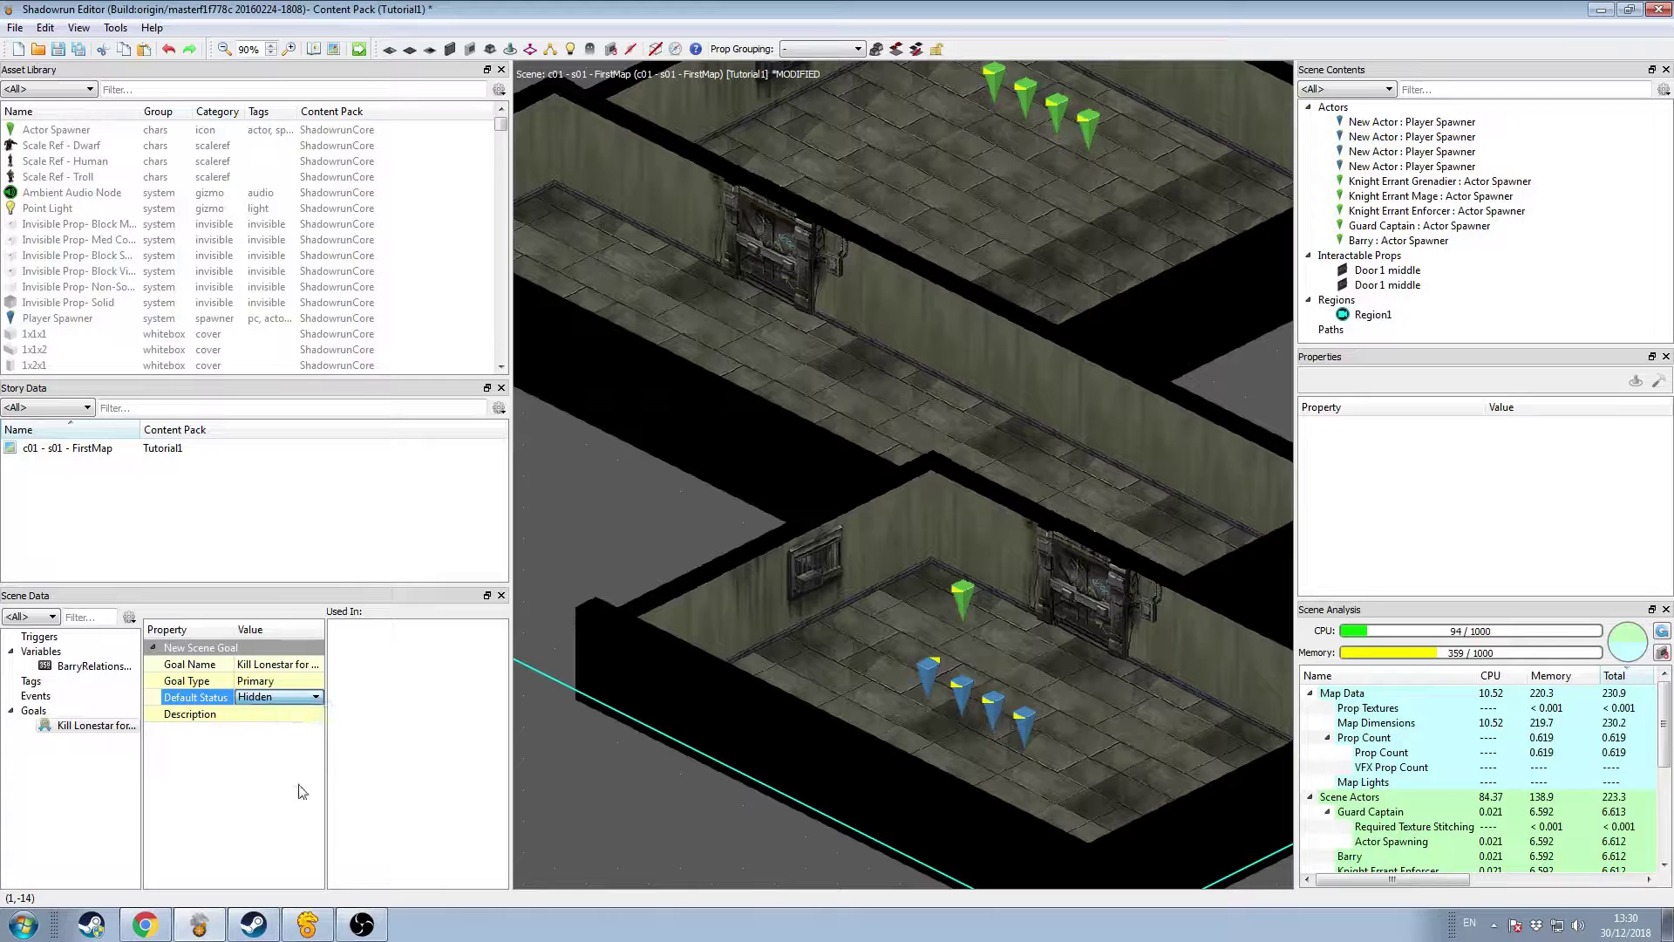
{"action": "left_click", "coordinate": [307, 698]}
{"action": "left_click", "coordinate": [307, 698]}
{"action": "left_click", "coordinate": [297, 801]}
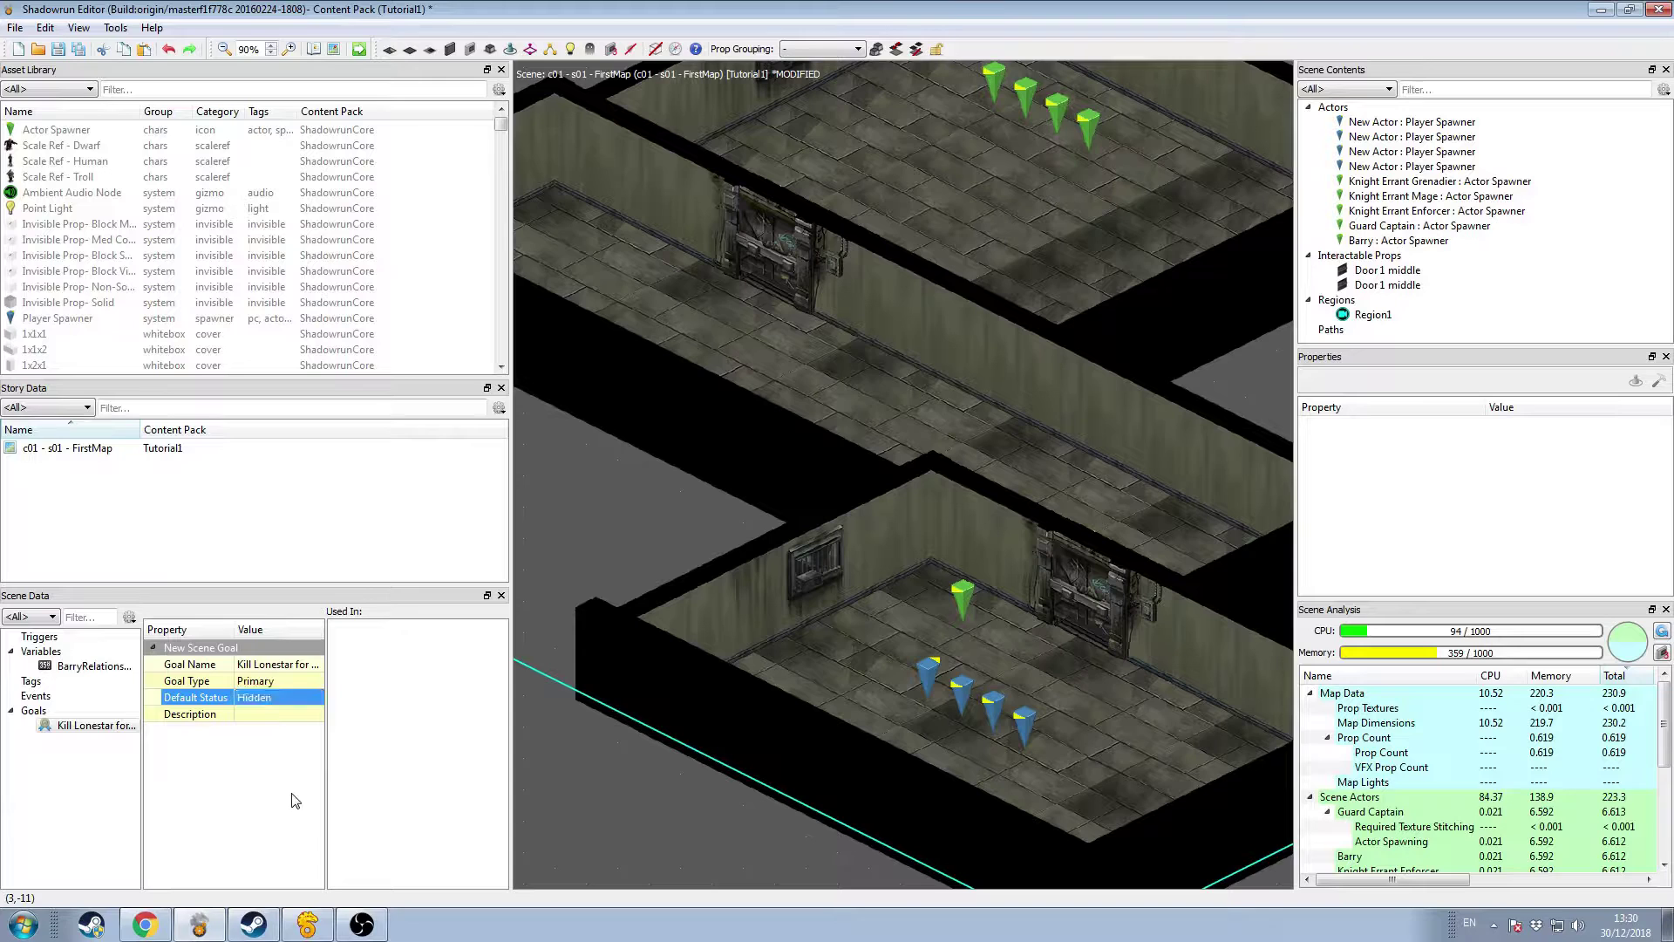
Step: Set the goal's description to "Kill Lonestar for Barry"
{"action": "left_click", "coordinate": [297, 715]}
{"action": "type", "text": "Kill"}
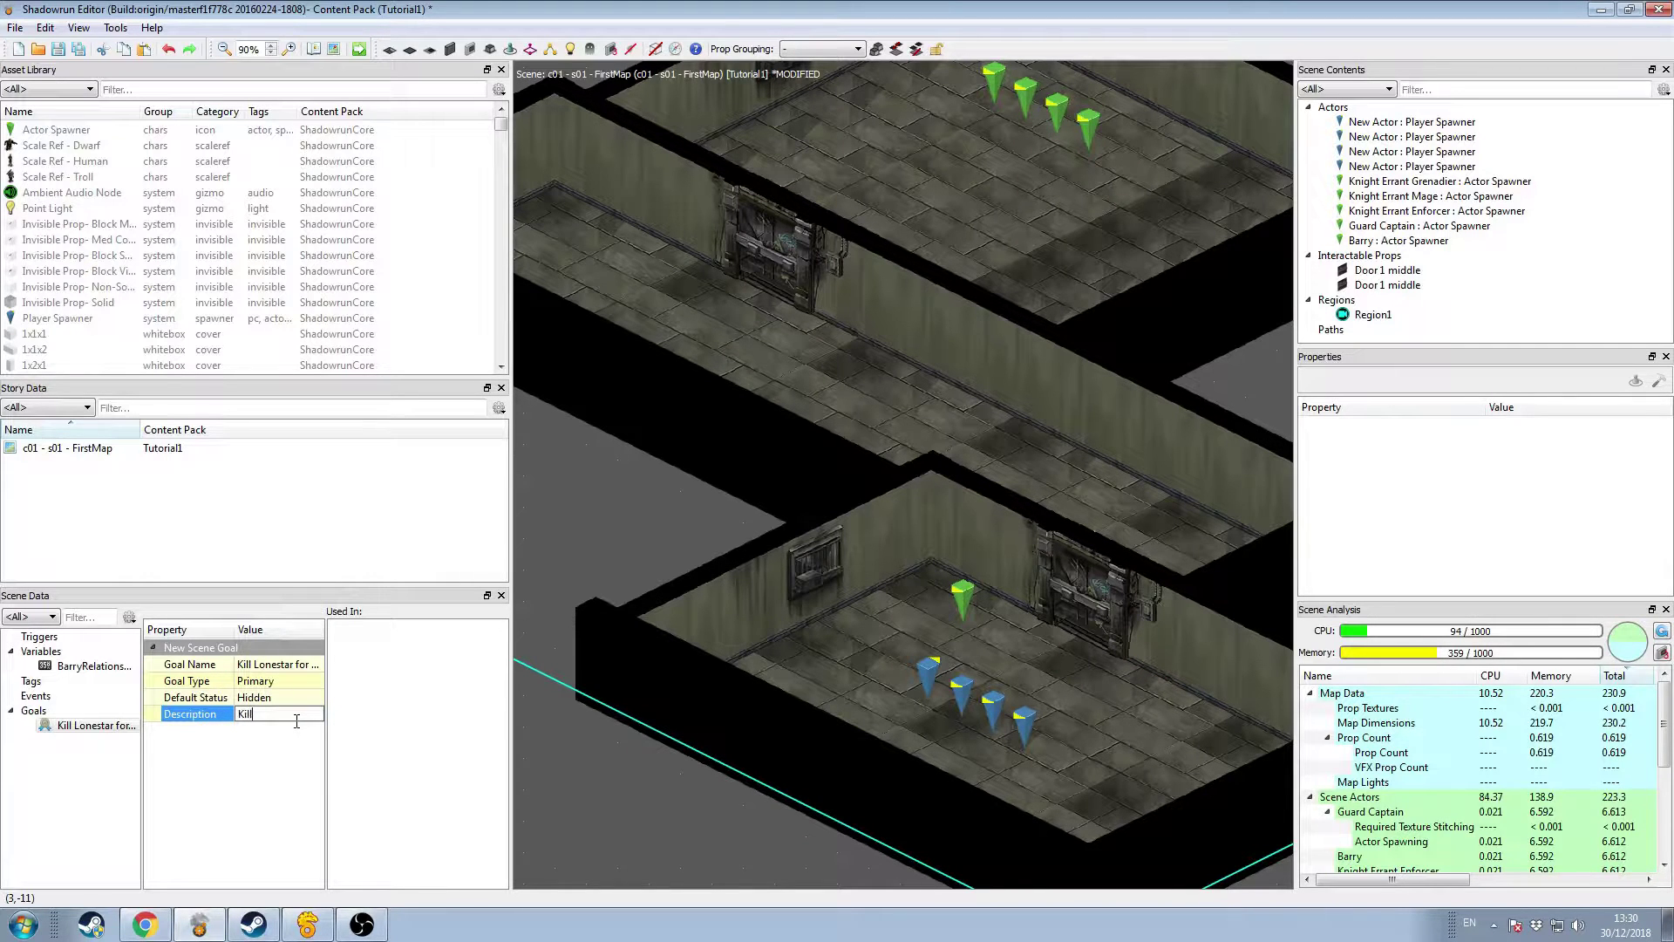
{"action": "type", "text": " Lonestar for Barry"}
{"action": "key", "text": "Return"}
{"action": "left_click", "coordinate": [88, 731]}
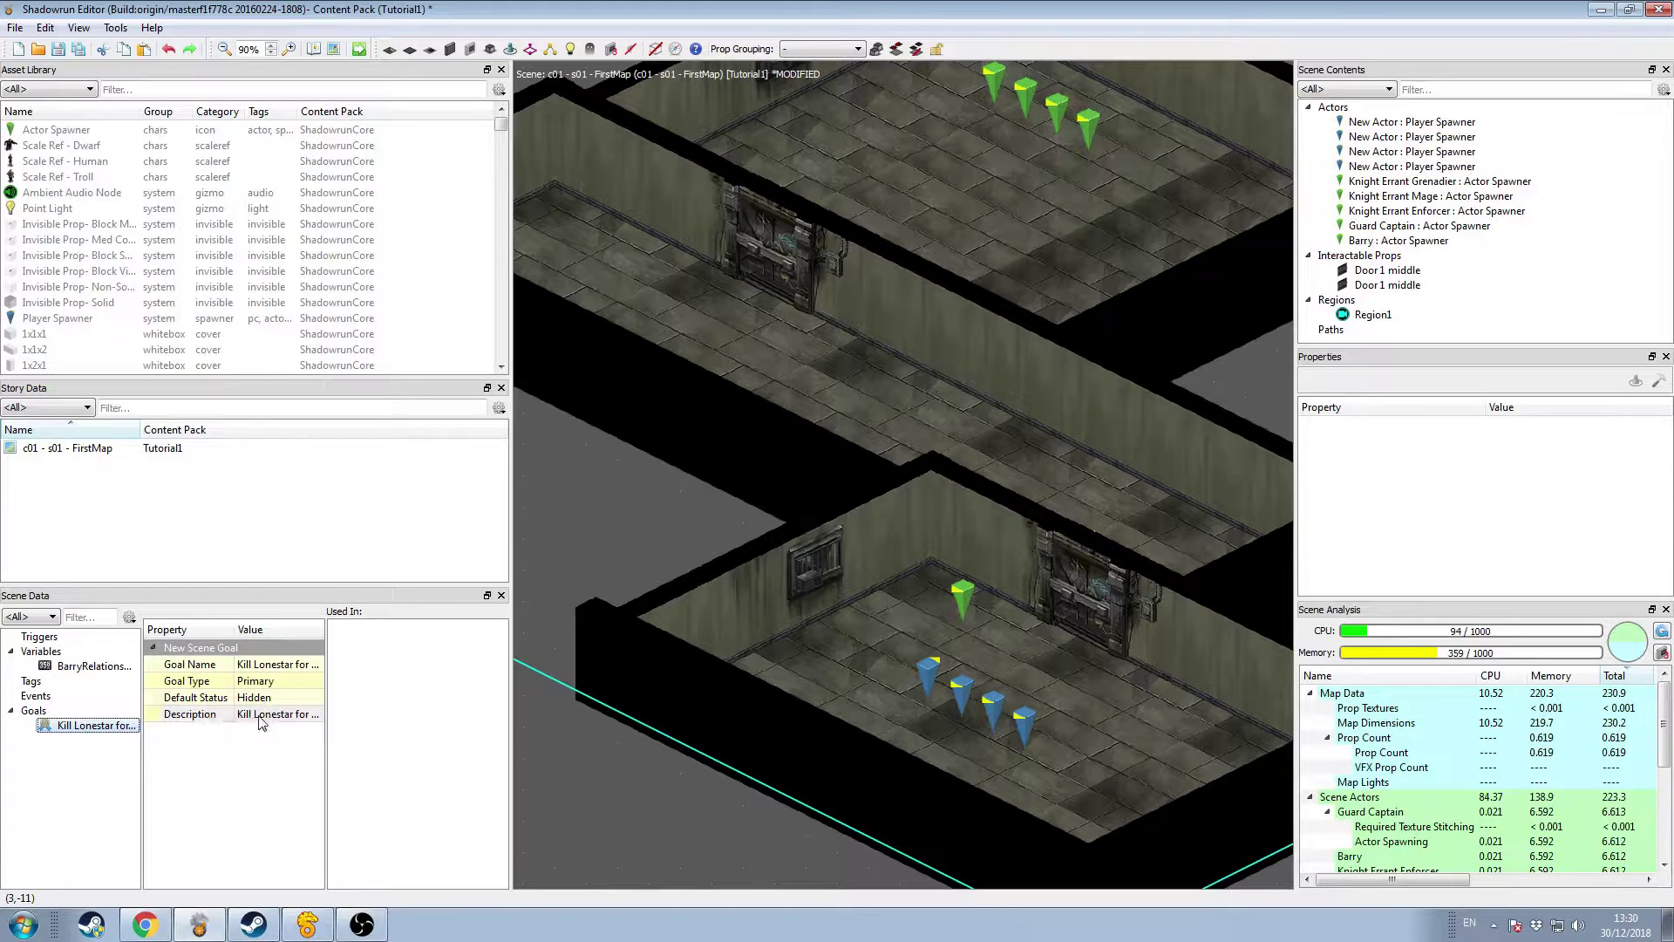
Step: Check the goal's default status options again and inspect the actor spawner in the near room
{"action": "left_click", "coordinate": [296, 697]}
{"action": "left_click", "coordinate": [297, 697]}
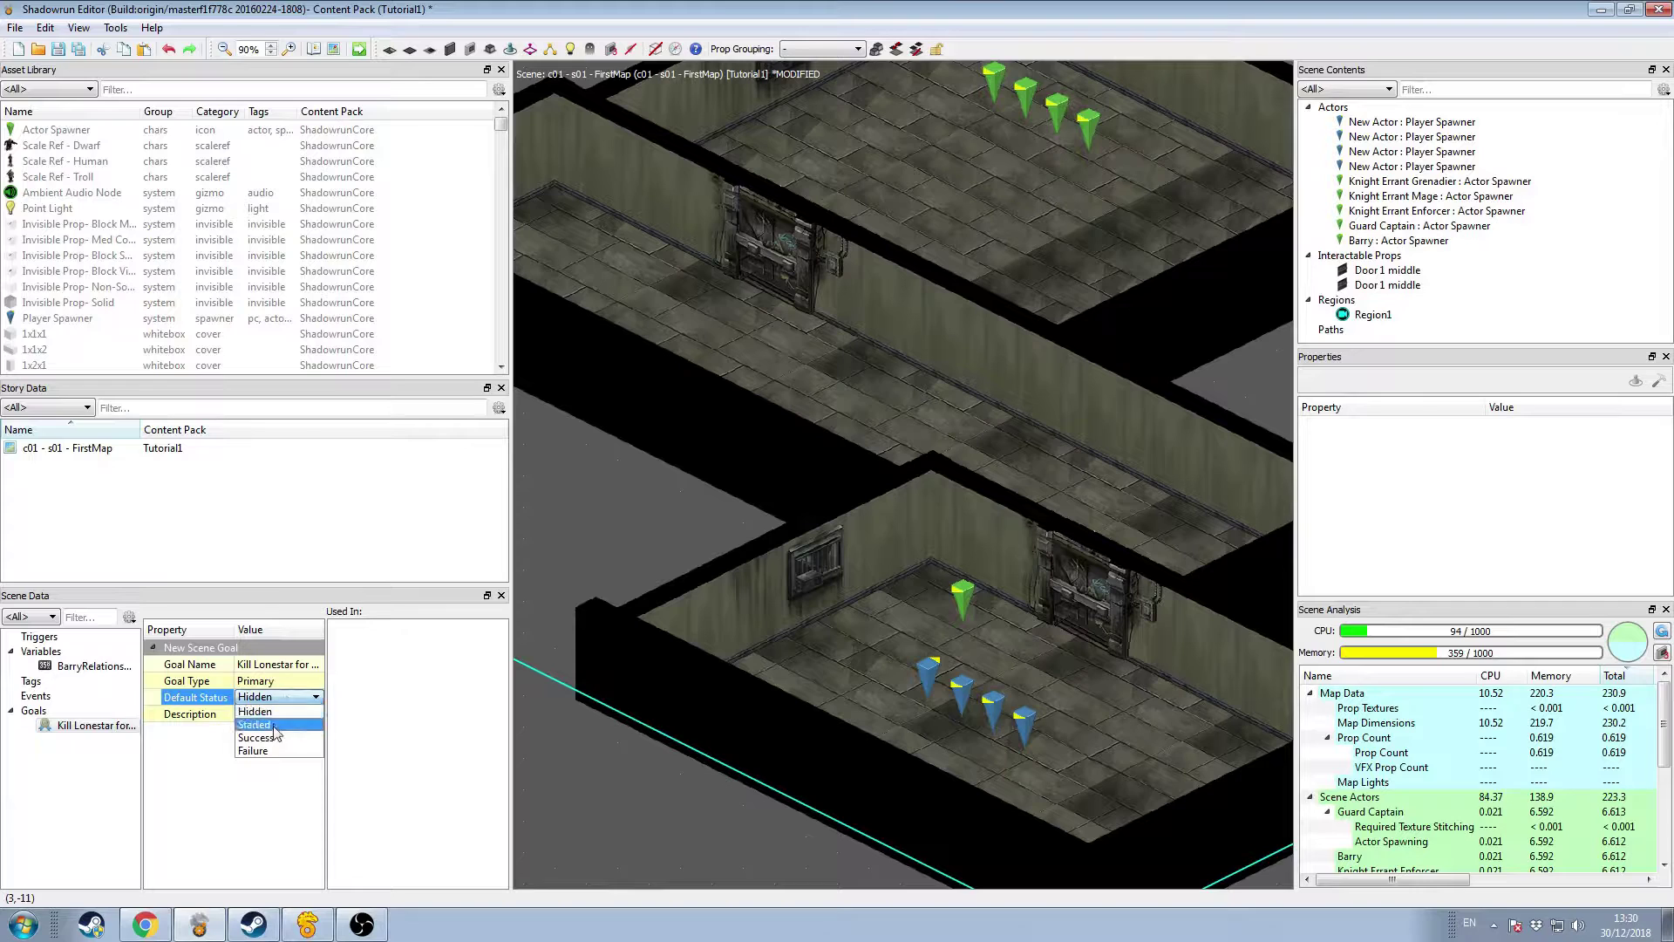
{"action": "left_click", "coordinate": [181, 771]}
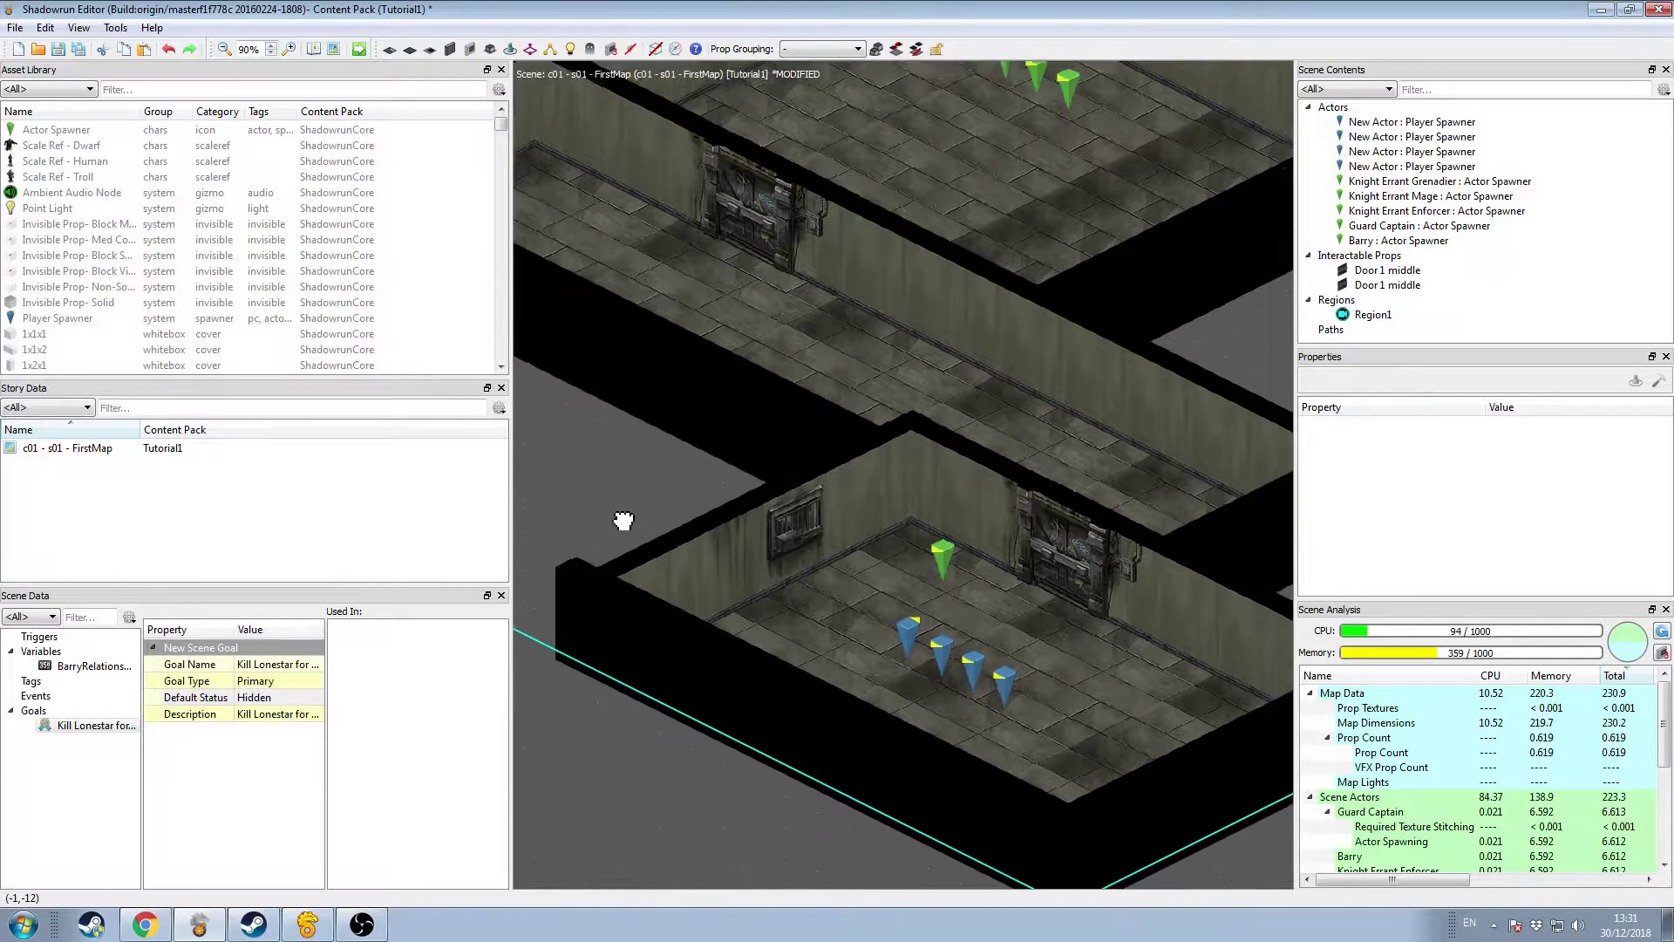
{"action": "left_click", "coordinate": [945, 562]}
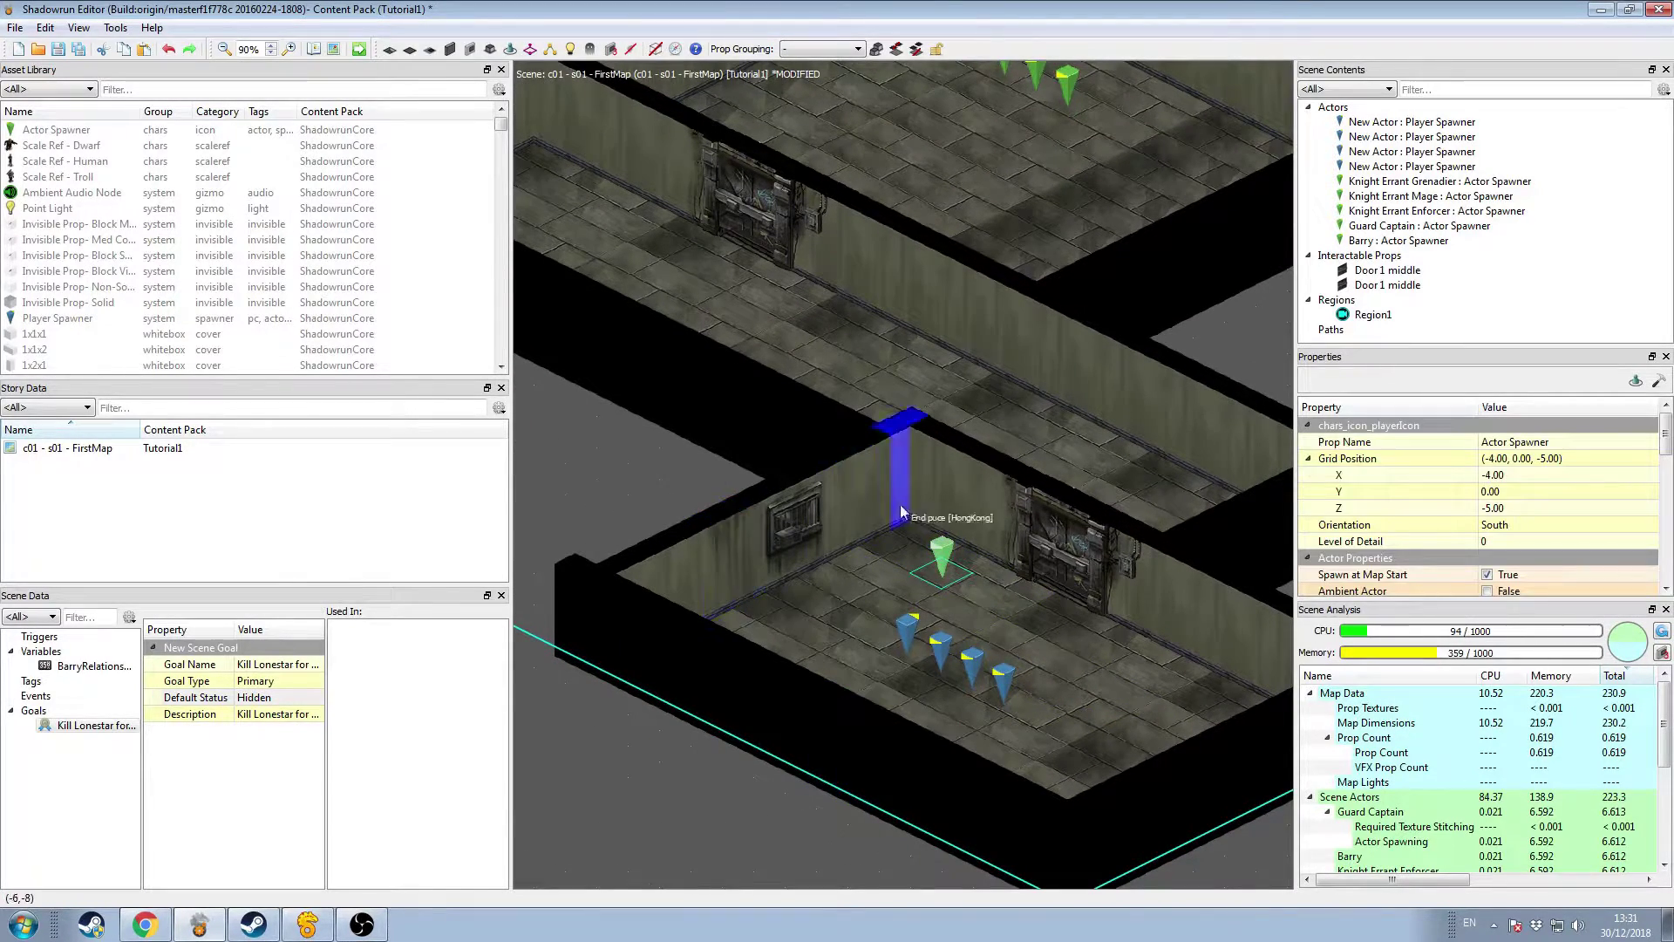
{"action": "left_click", "coordinate": [671, 457]}
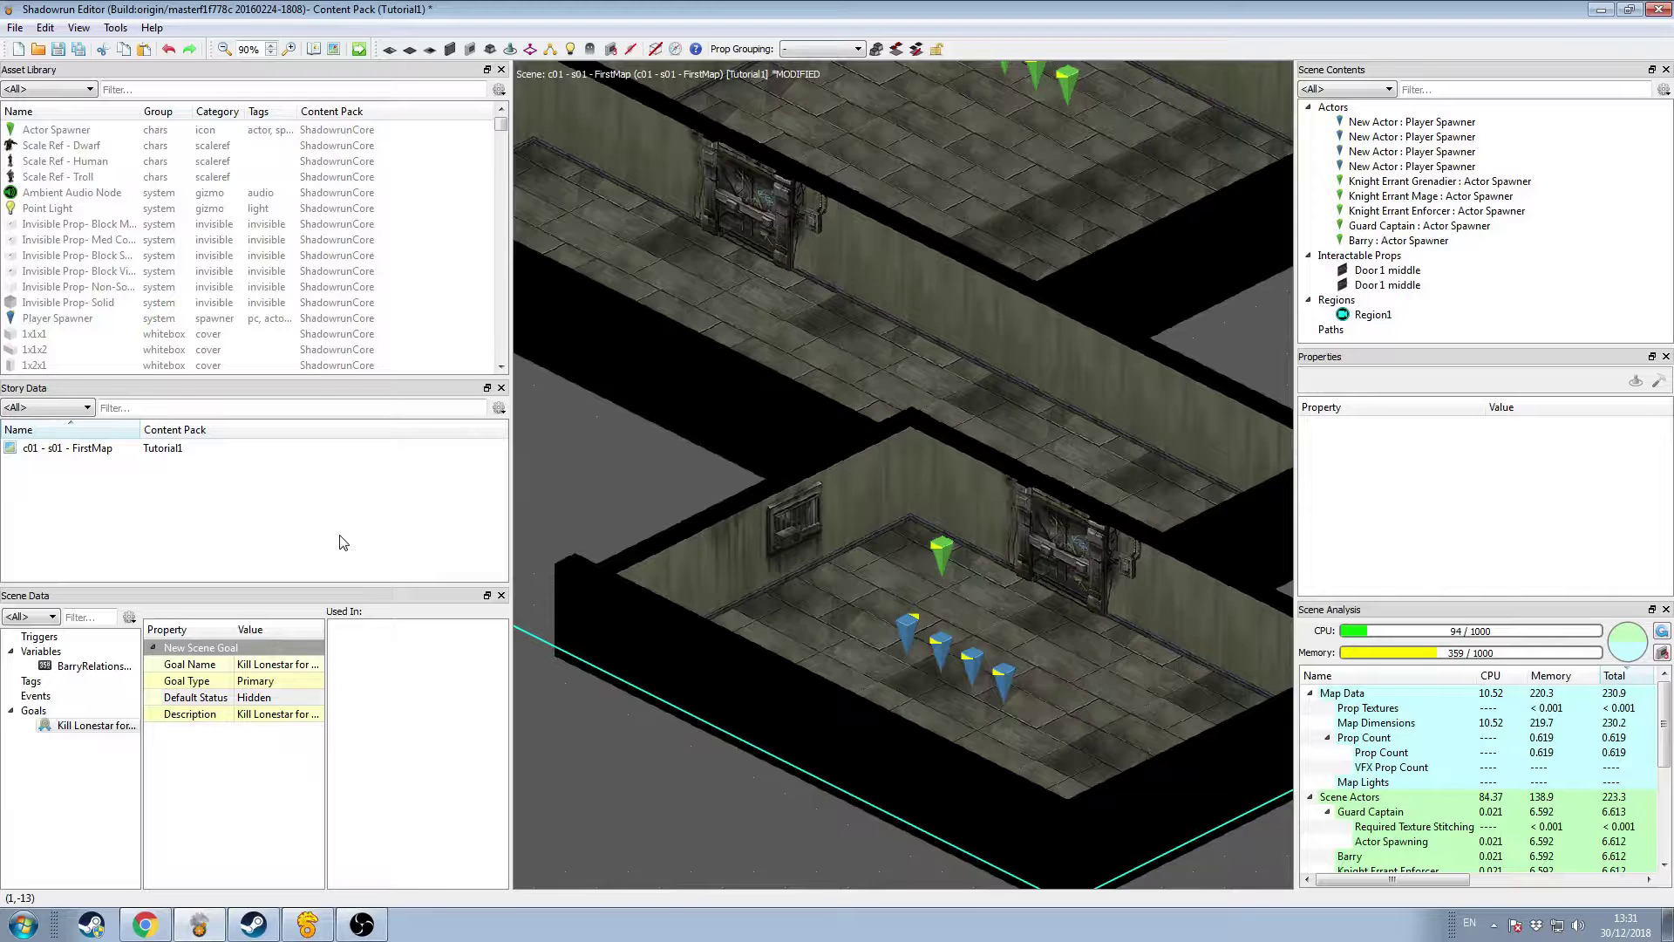
Step: Create a new conversation and move its editor window aside so the scene data and map are uncovered
{"action": "left_click", "coordinate": [15, 28]}
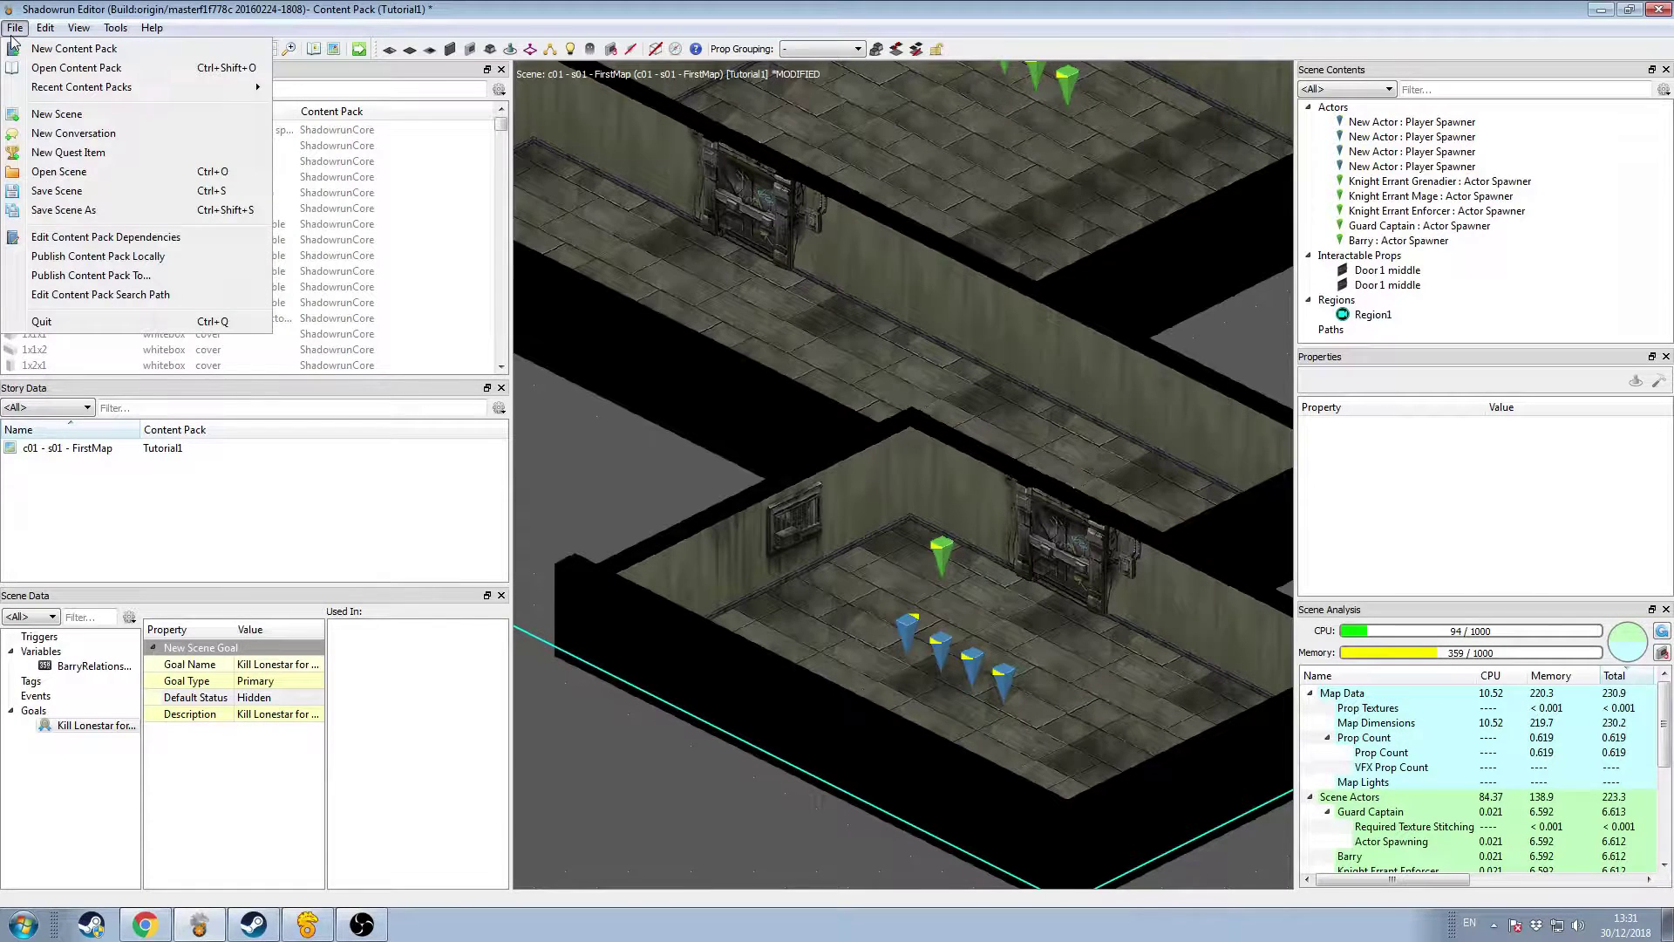
{"action": "left_click", "coordinate": [109, 136]}
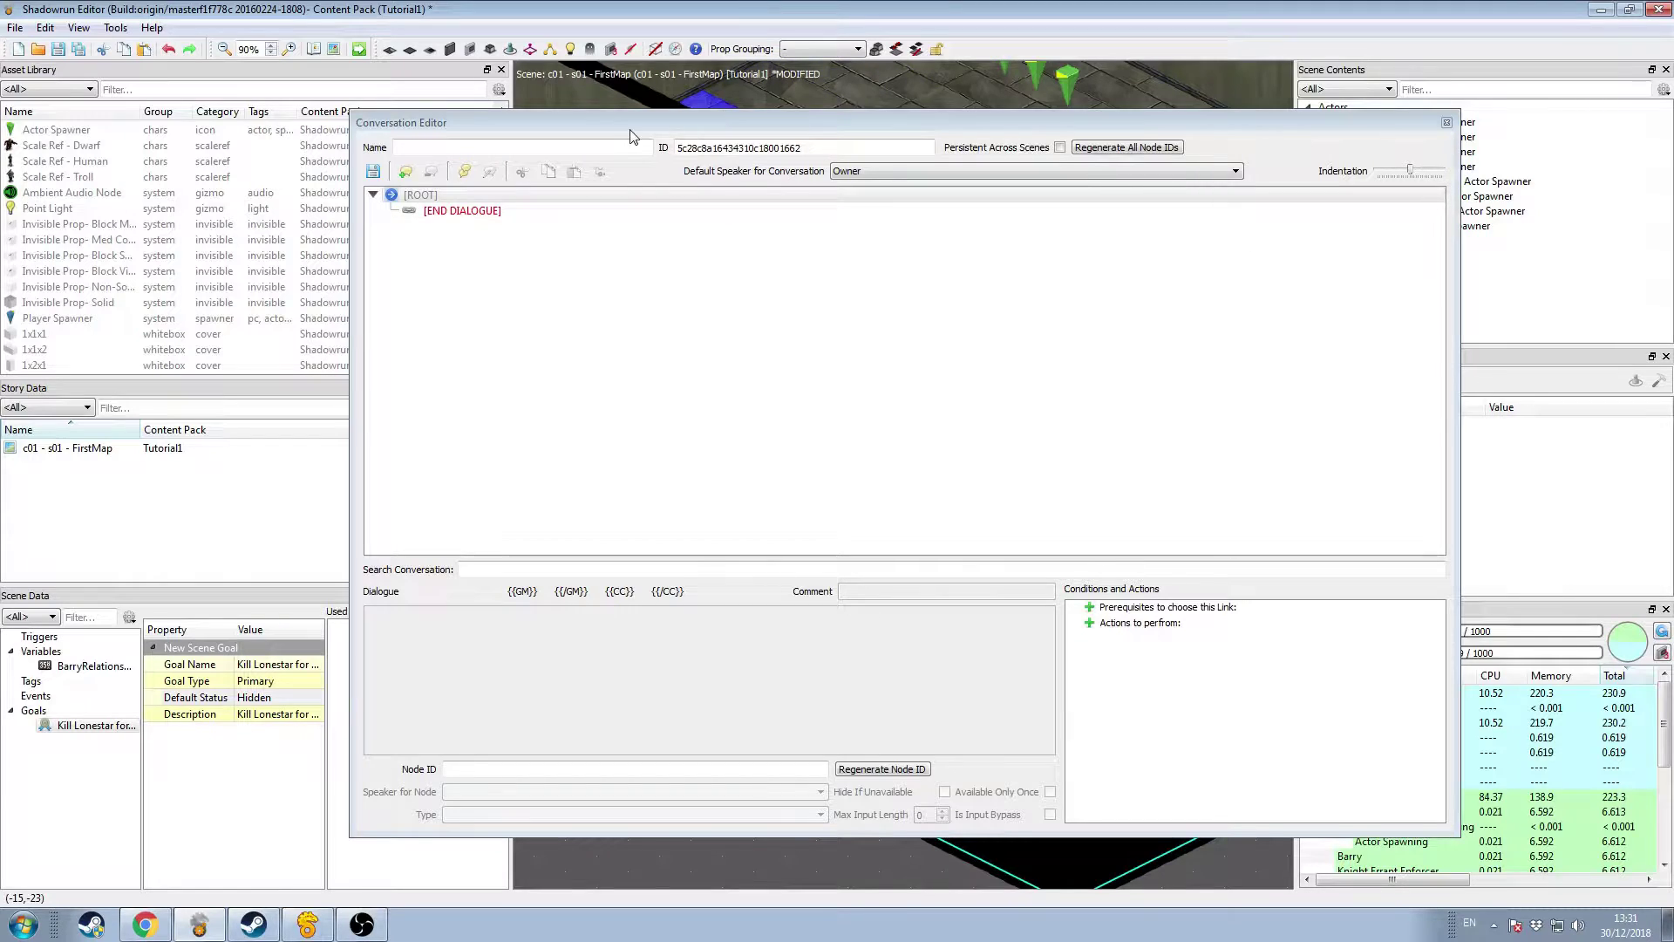
{"action": "left_click_drag", "start_coordinate": [625, 123], "coordinate": [782, 132]}
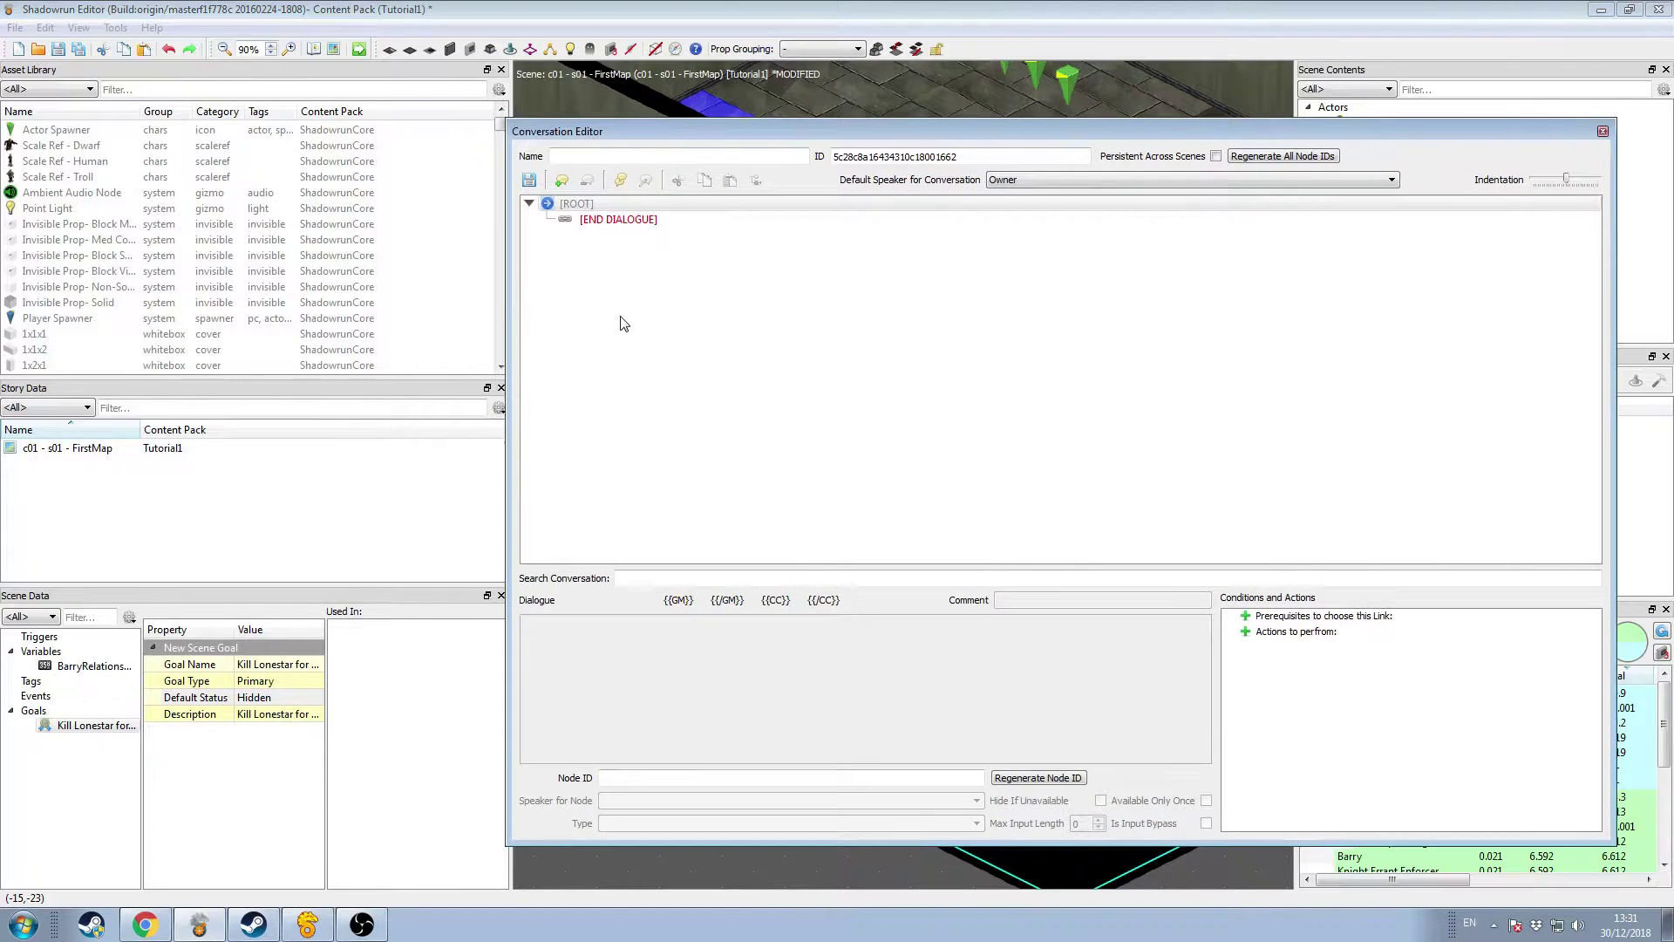
{"action": "left_click_drag", "start_coordinate": [740, 144], "coordinate": [720, 144]}
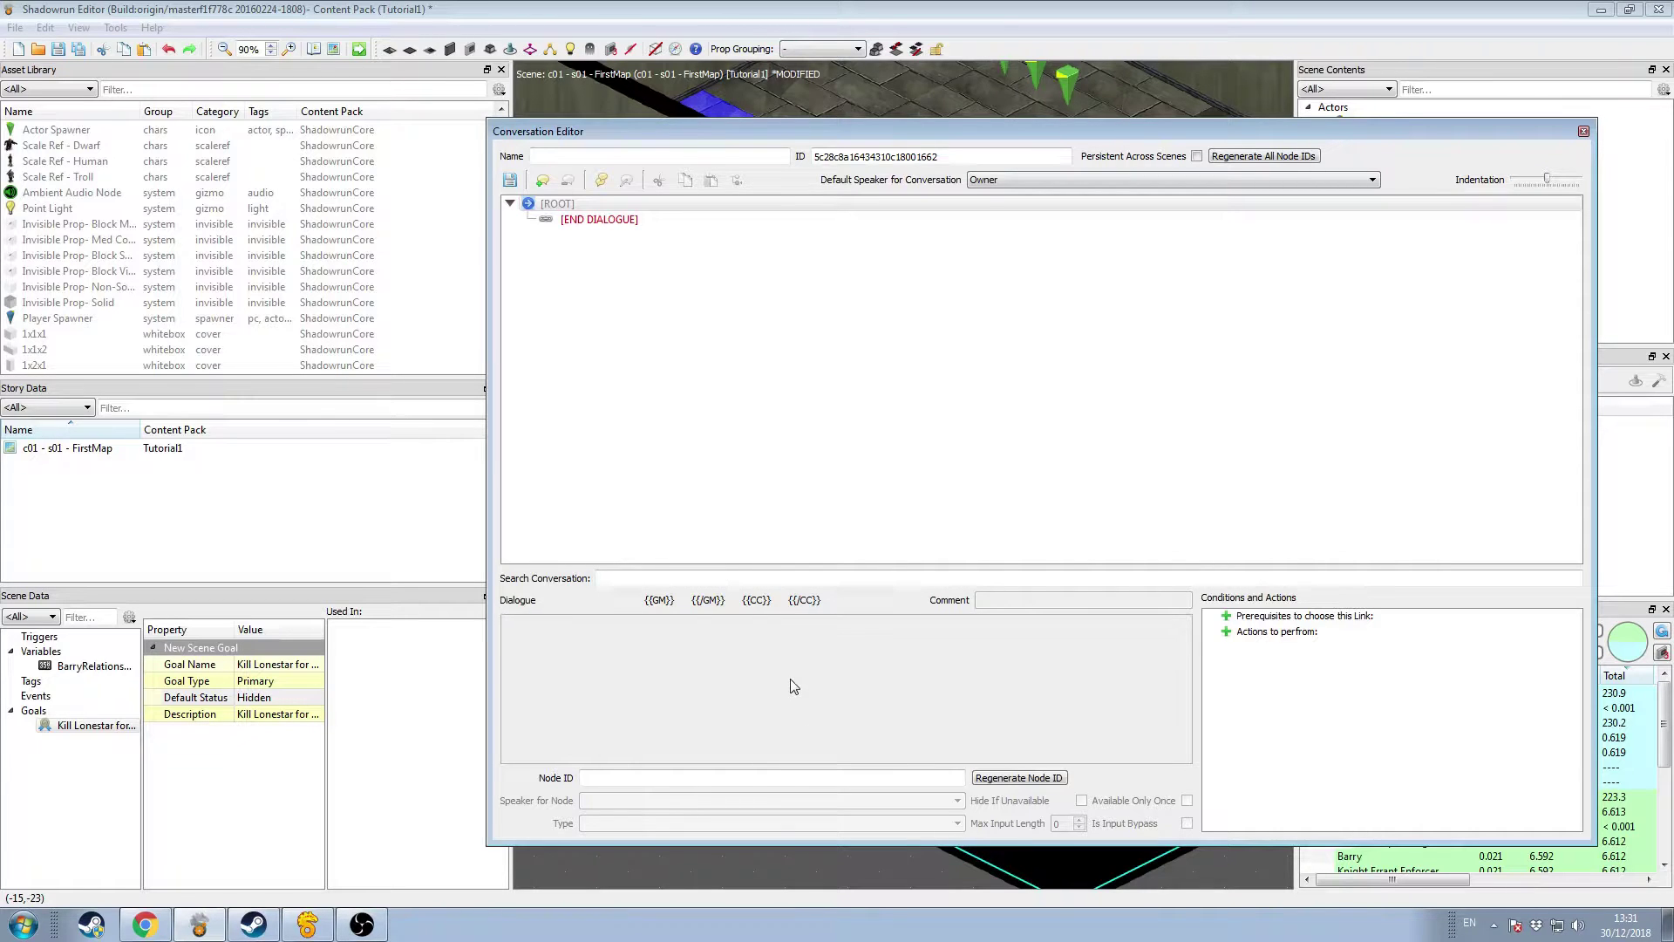
{"action": "left_click_drag", "start_coordinate": [767, 133], "coordinate": [1090, 176]}
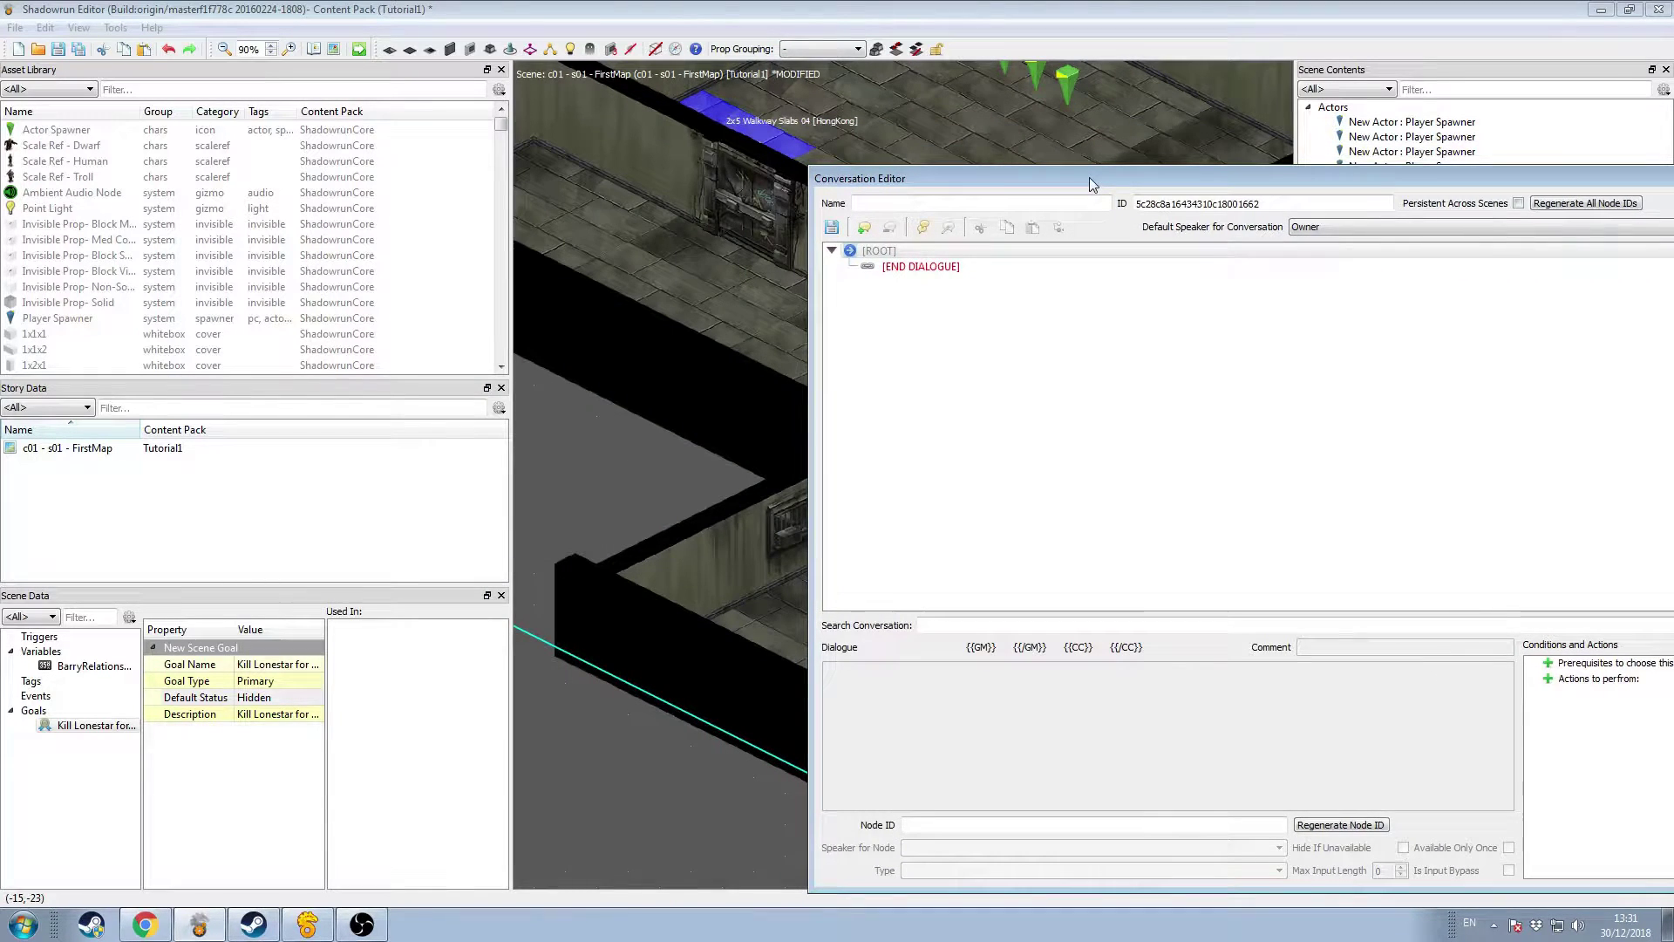
Step: Add a dialogue node under the link at the start of the new conversation
{"action": "left_click", "coordinate": [897, 271]}
{"action": "left_click_drag", "start_coordinate": [1001, 187], "coordinate": [912, 86]}
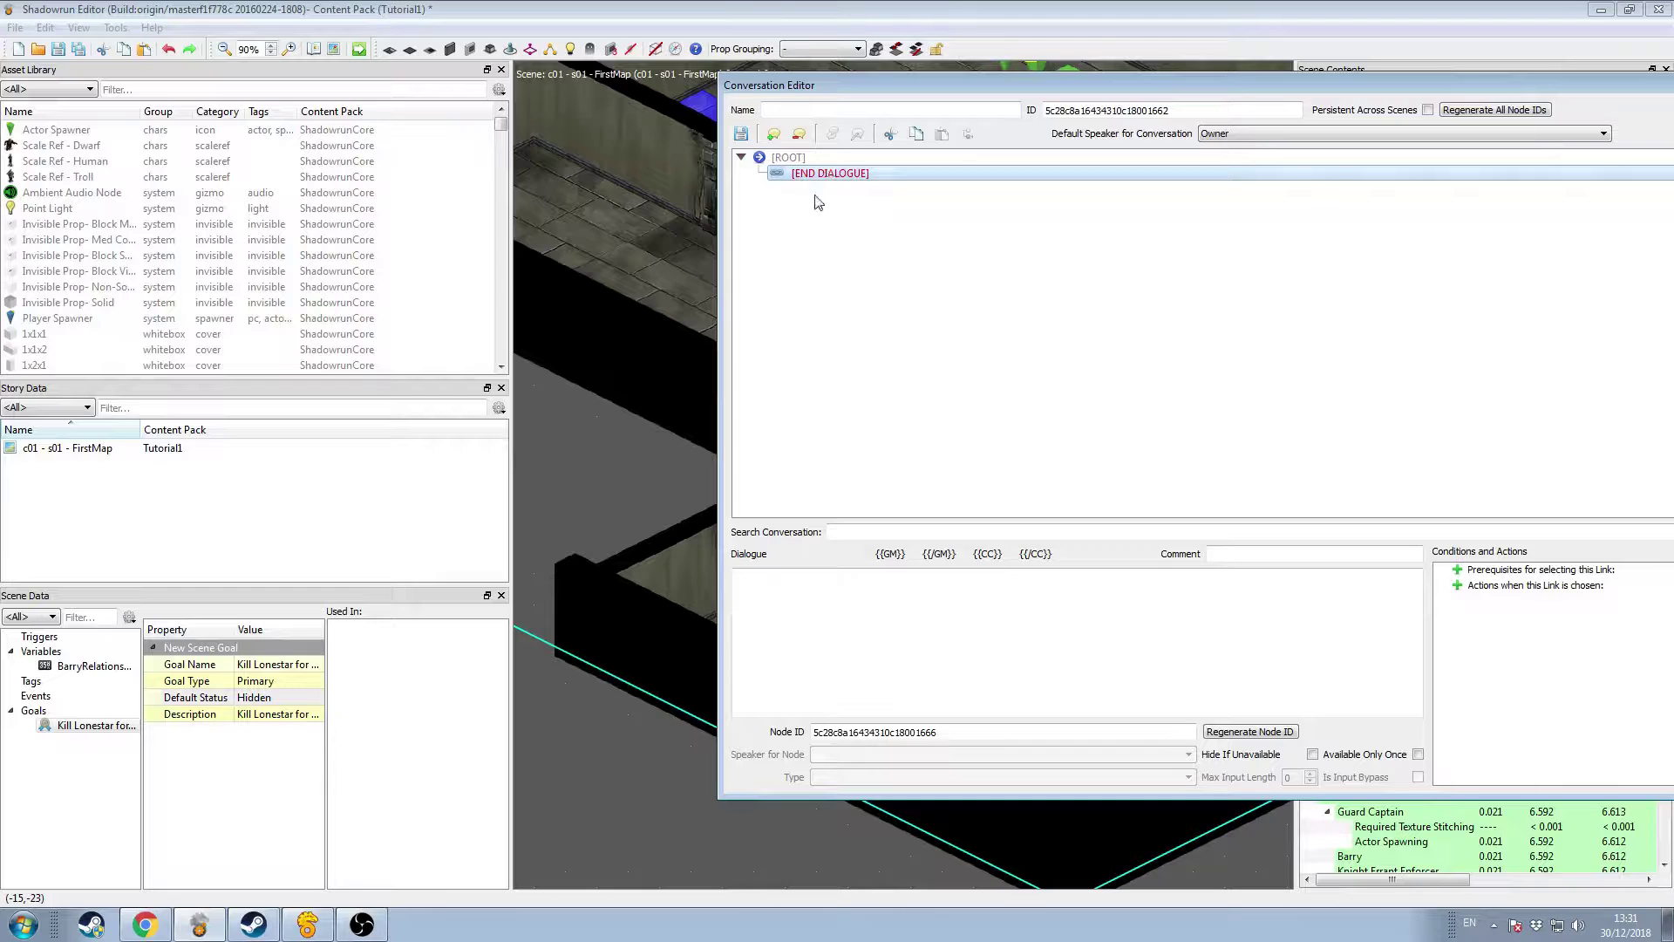
{"action": "left_click", "coordinate": [773, 137]}
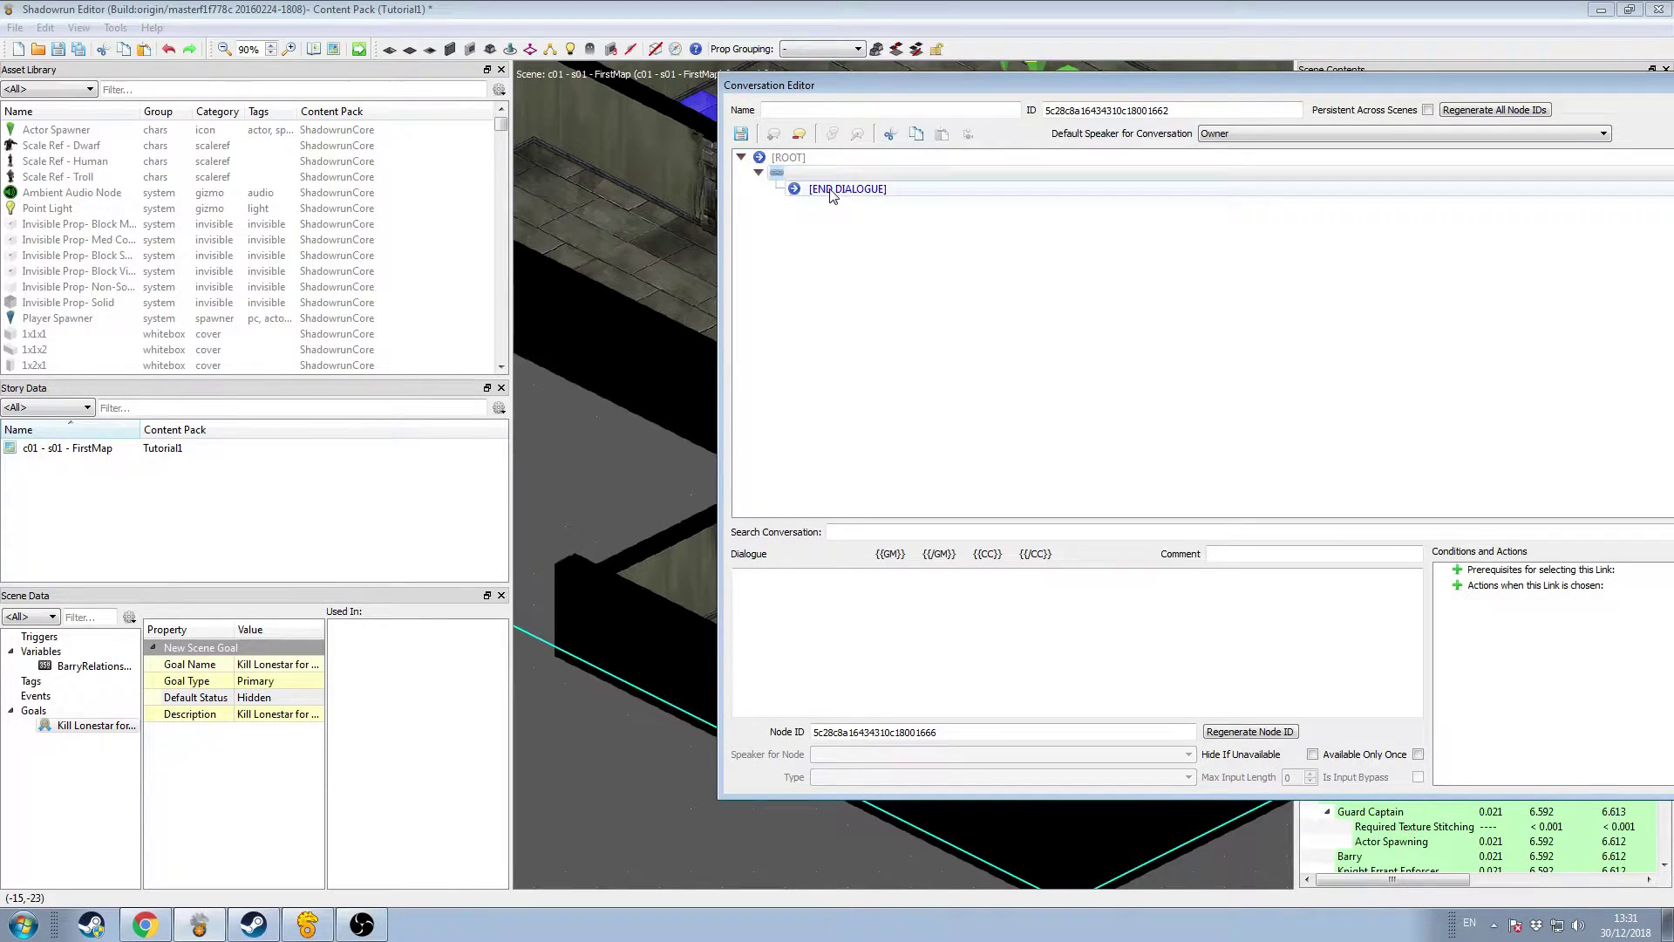
Step: Extend the first branch into a chain of four consecutive dialogue nodes and collapse the branch
{"action": "left_click", "coordinate": [833, 188]}
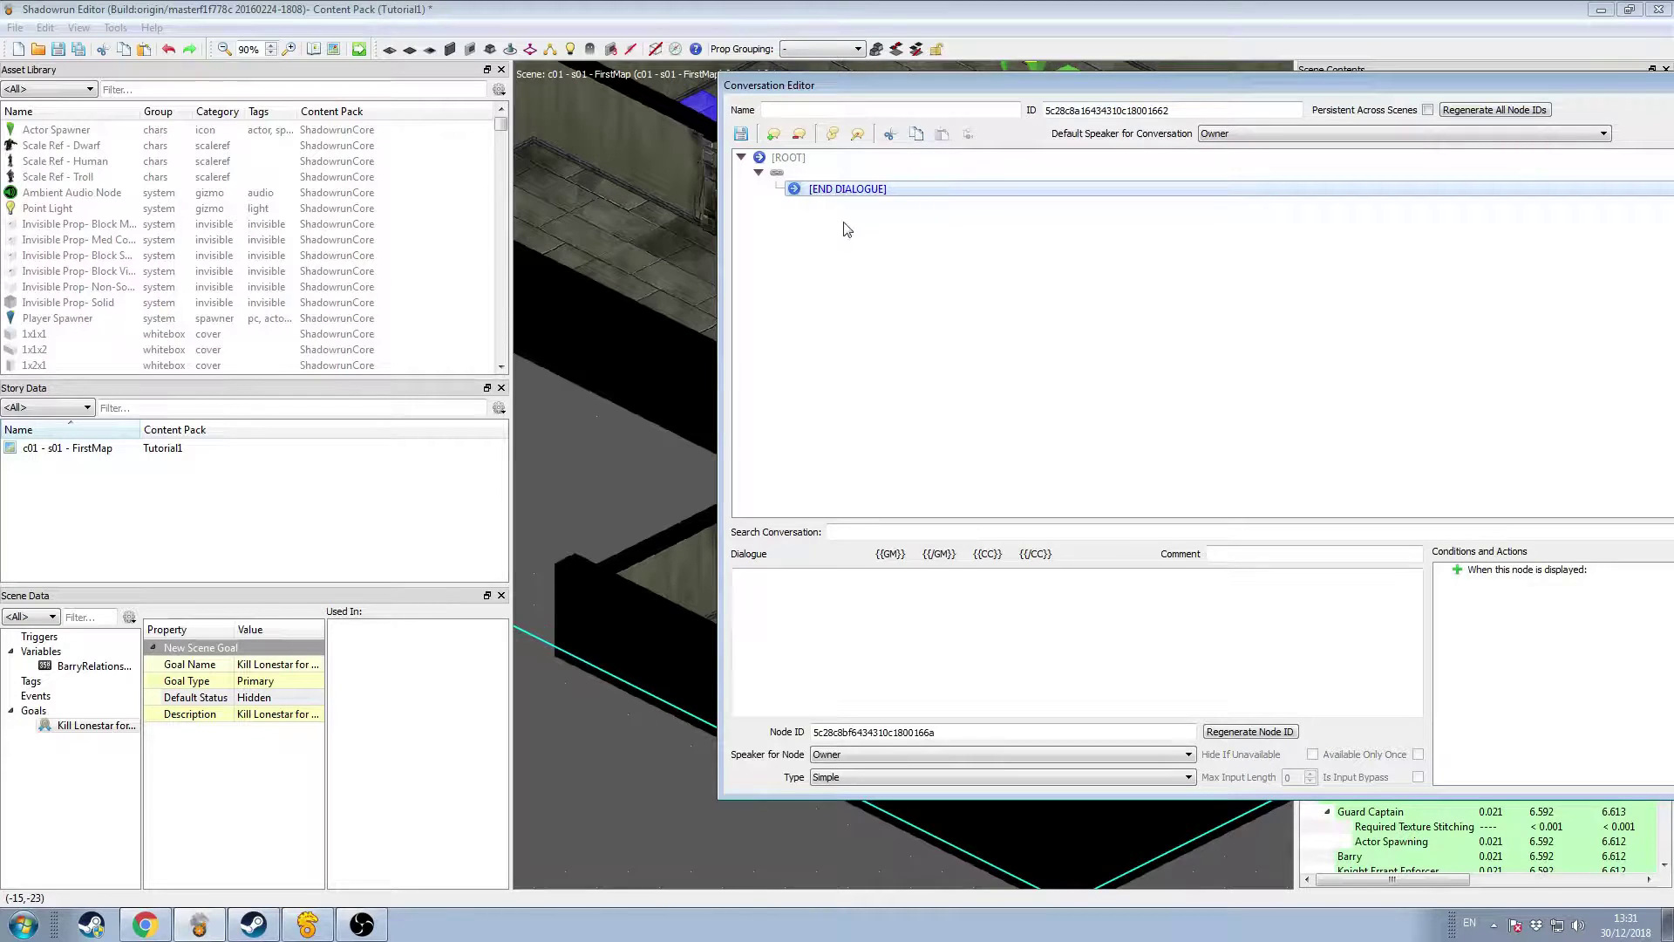
{"action": "left_click", "coordinate": [832, 135]}
{"action": "left_click", "coordinate": [833, 135]}
{"action": "left_click", "coordinate": [833, 135]}
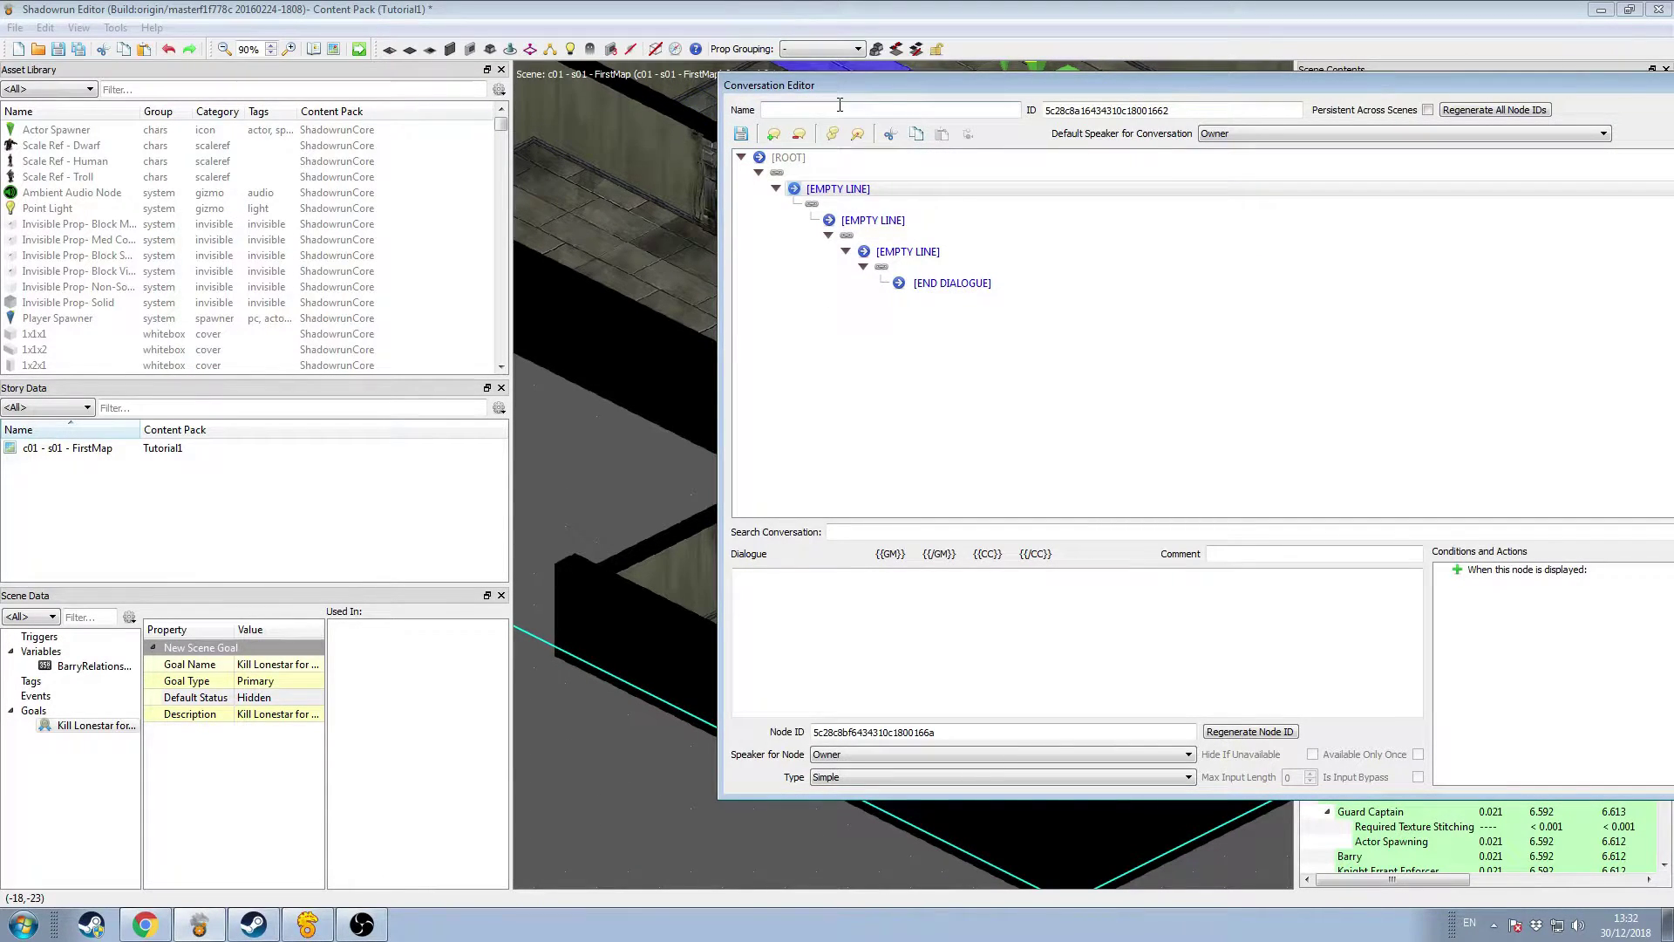
{"action": "left_click", "coordinate": [799, 187]}
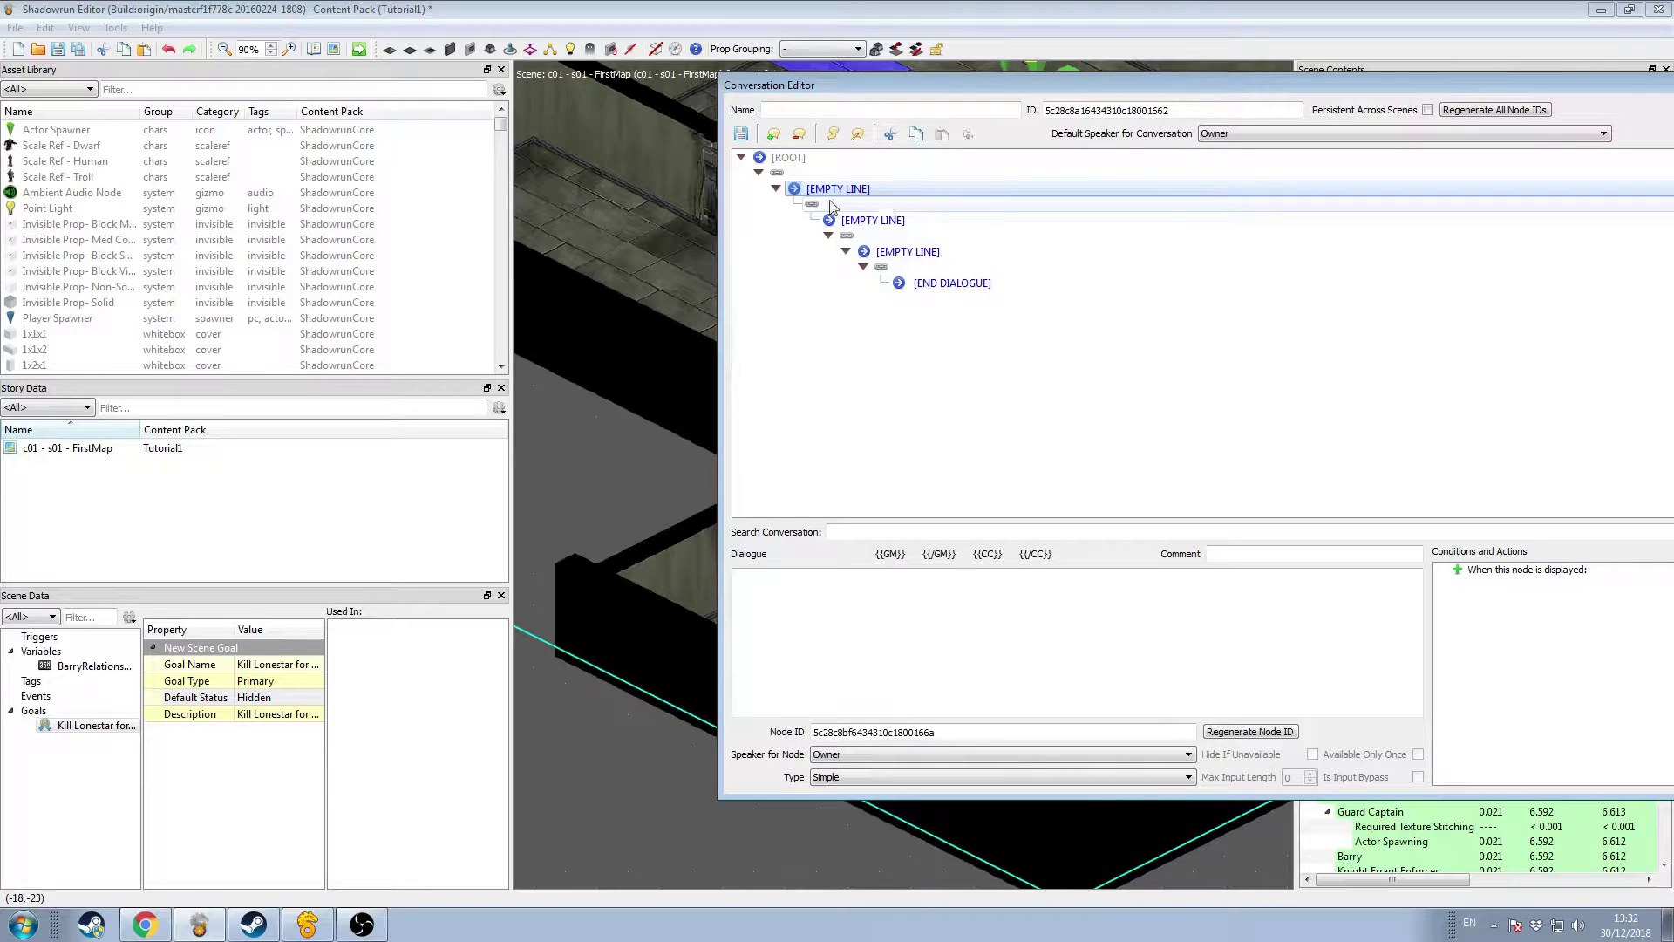
{"action": "left_click", "coordinate": [874, 220]}
{"action": "left_click", "coordinate": [907, 251]}
{"action": "left_click", "coordinate": [932, 284]}
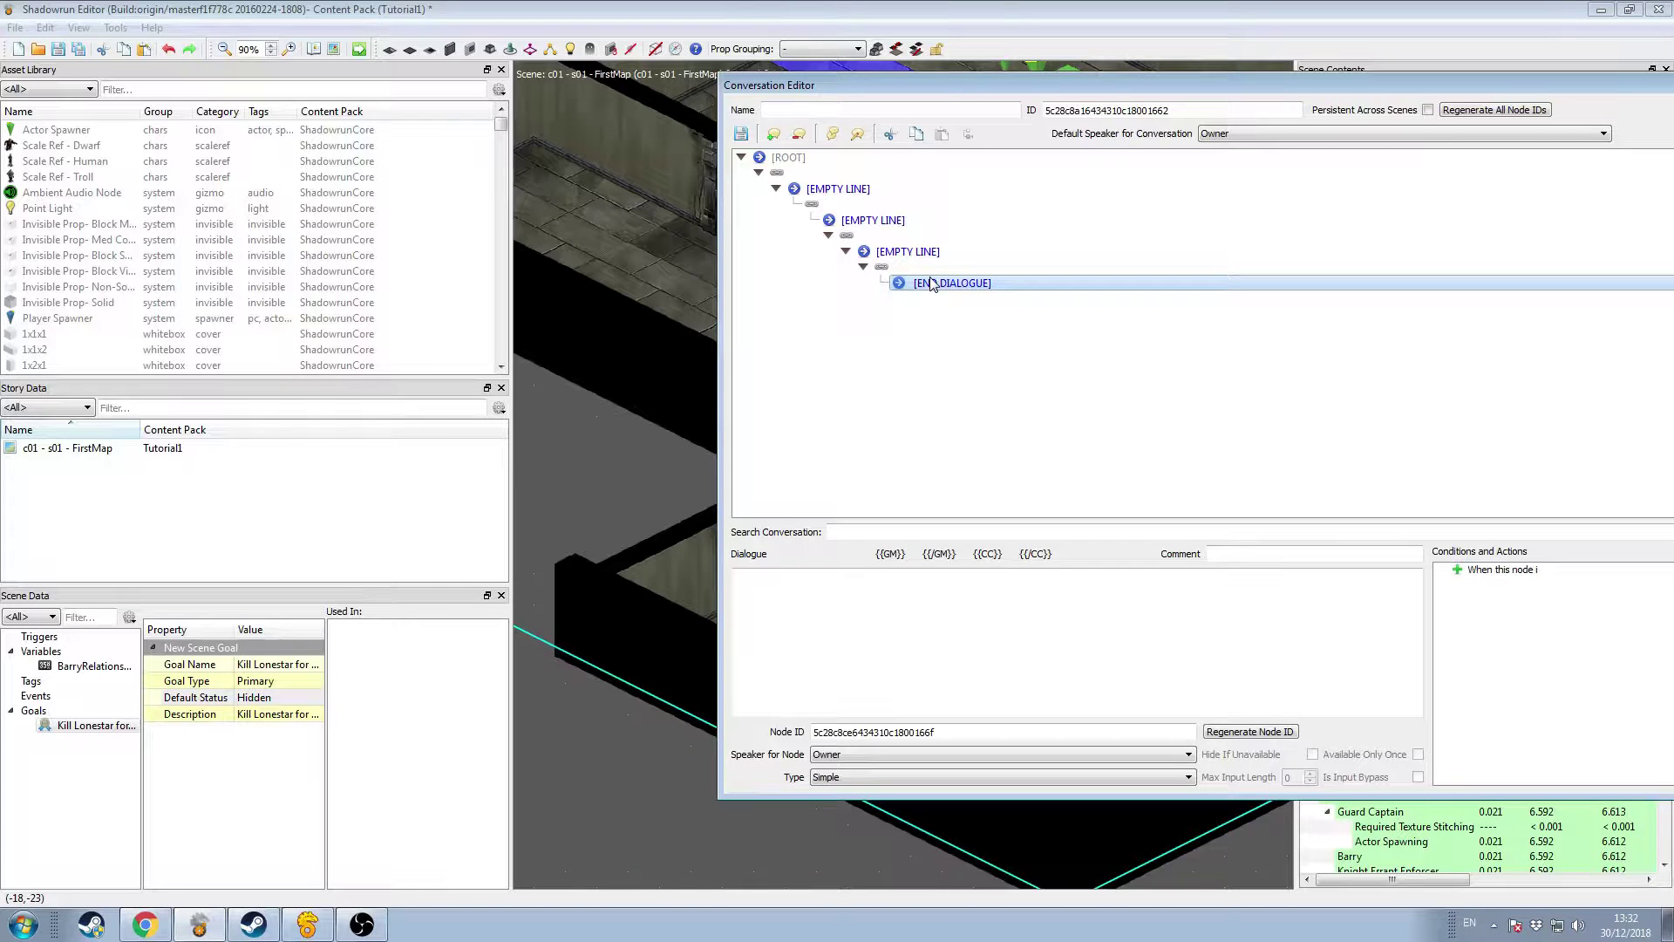
{"action": "left_click", "coordinate": [775, 190]}
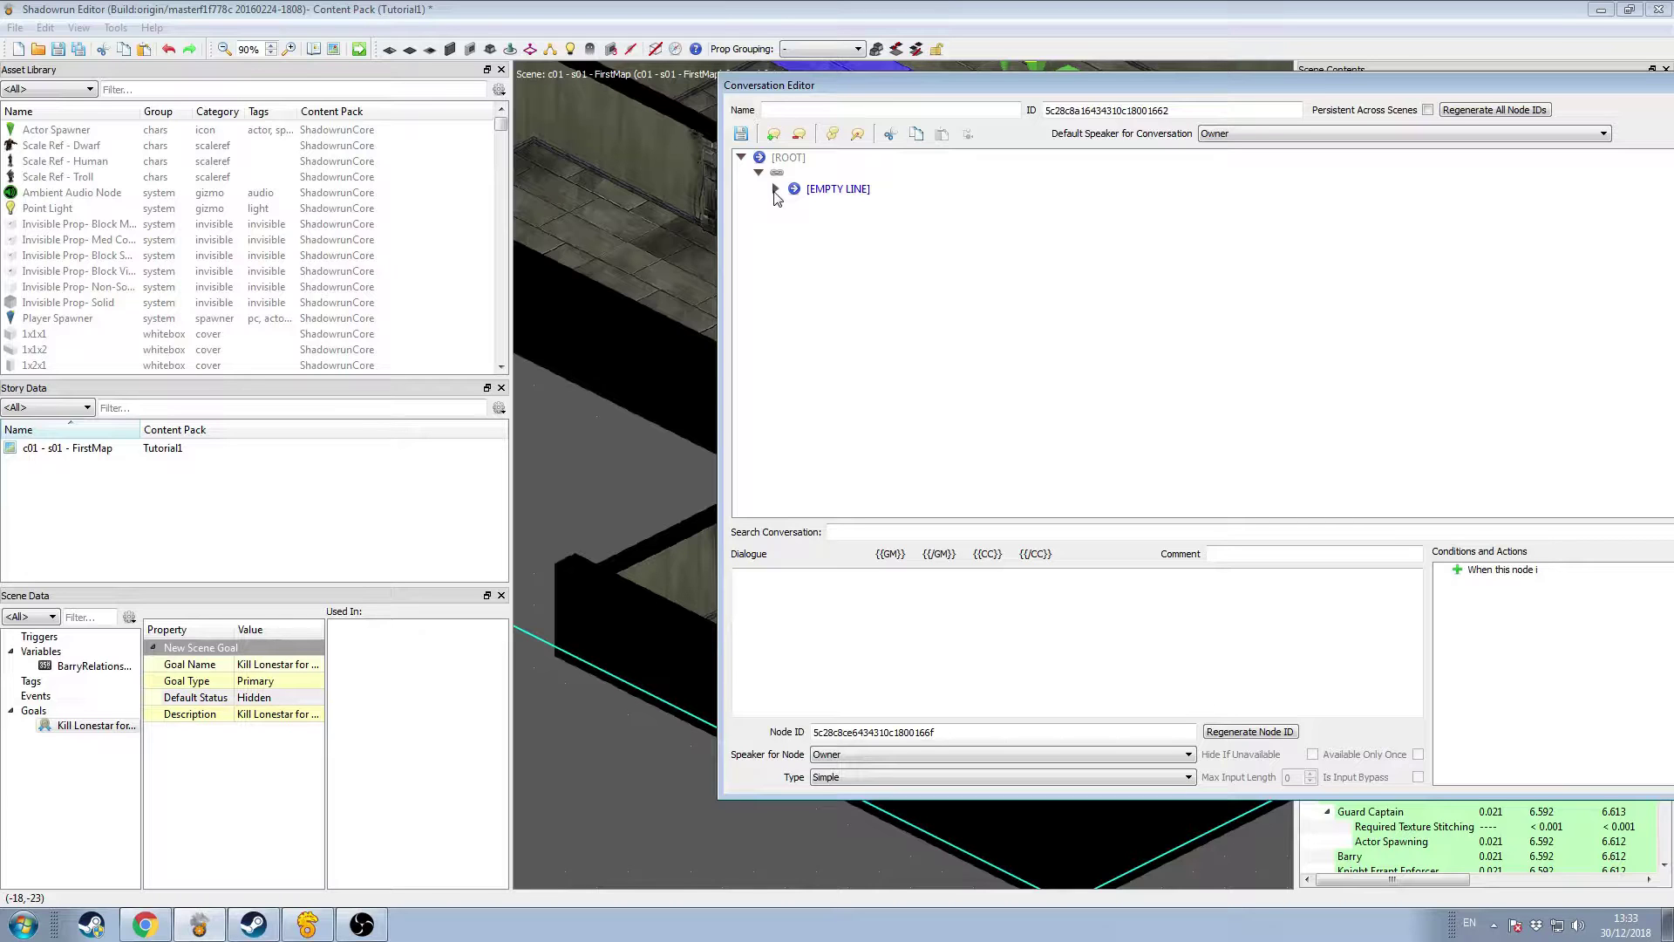
Step: Add three more branch links directly under the conversation root
{"action": "left_click", "coordinate": [770, 291]}
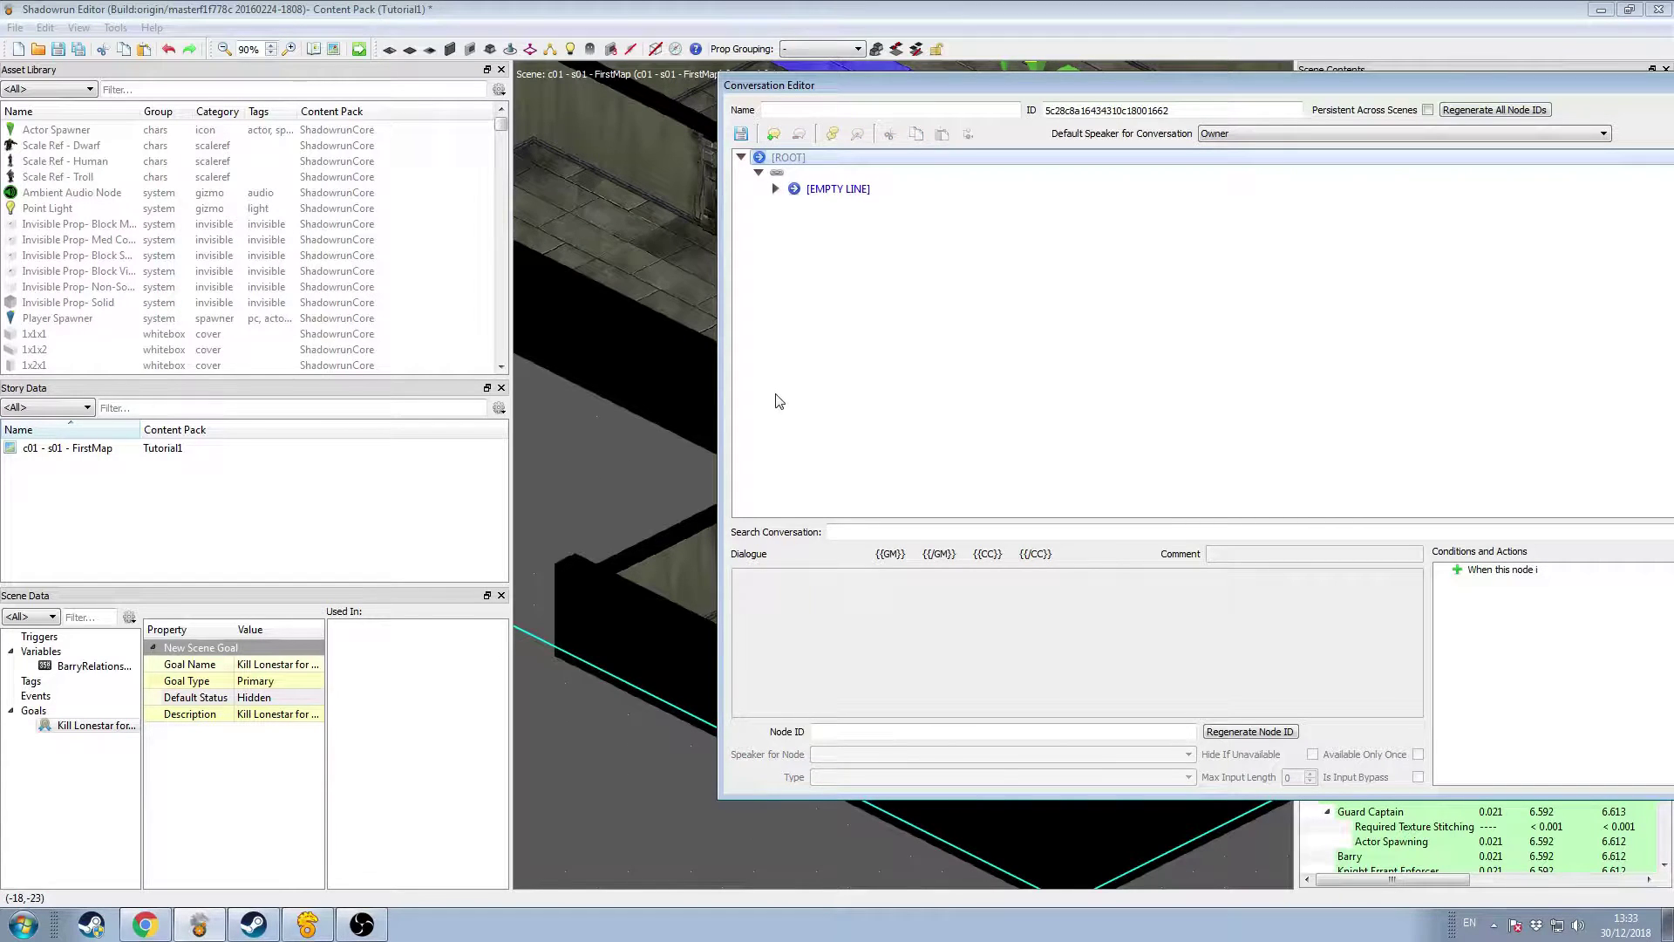
{"action": "left_click", "coordinate": [772, 137]}
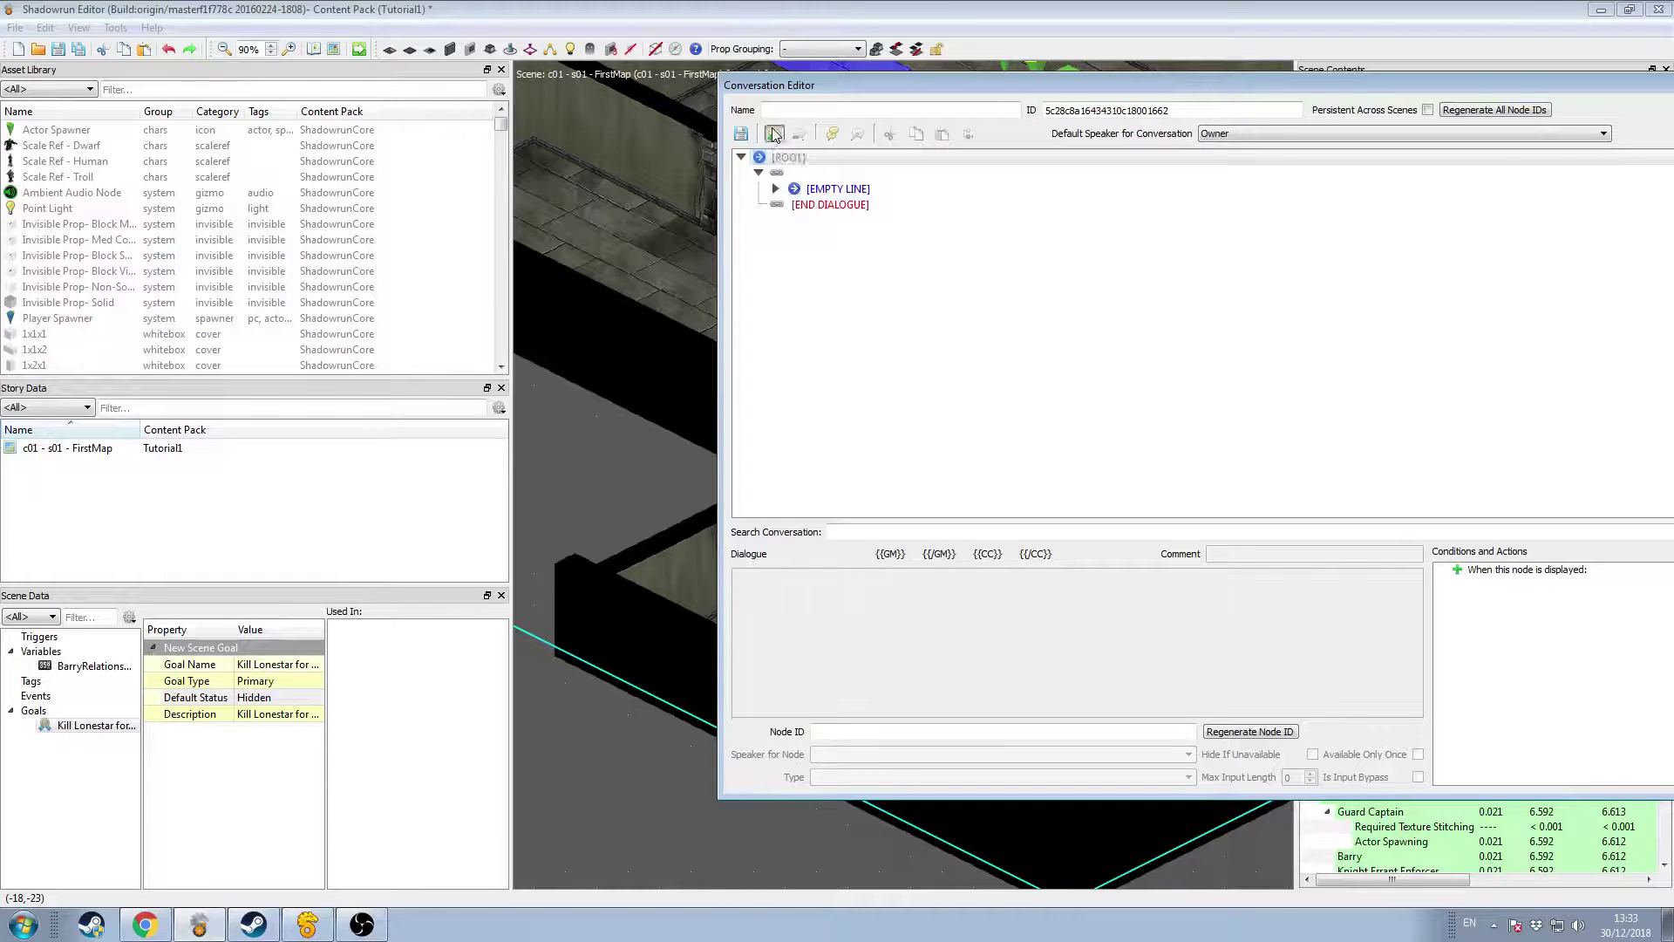
{"action": "left_click", "coordinate": [772, 134]}
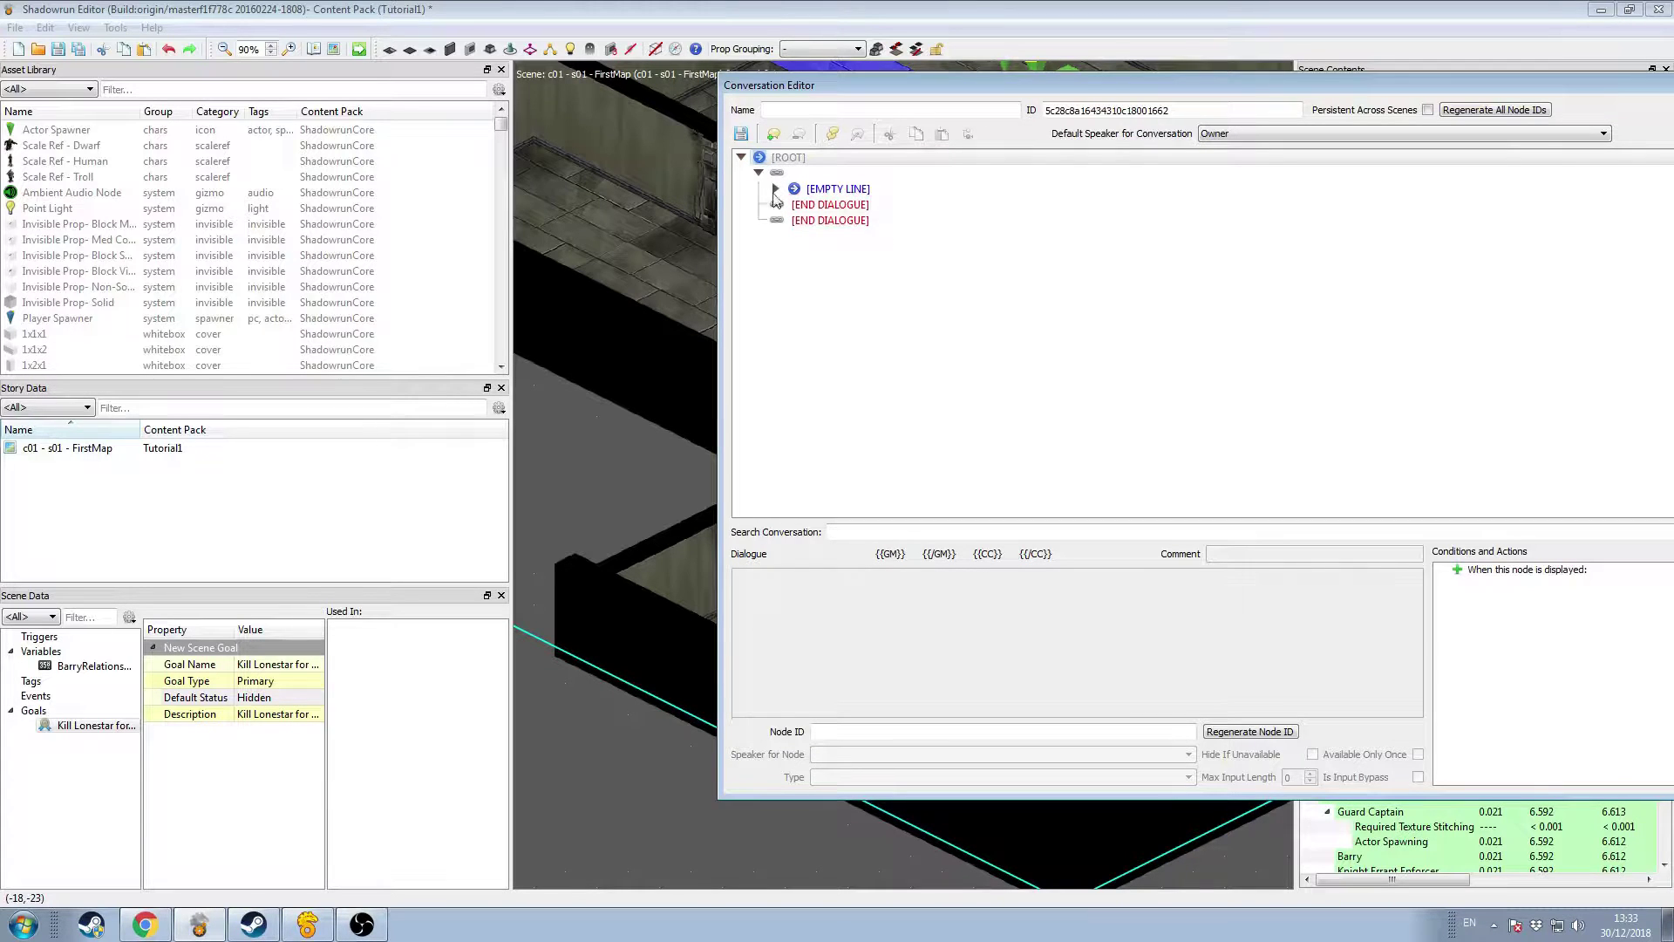
{"action": "left_click", "coordinate": [773, 136]}
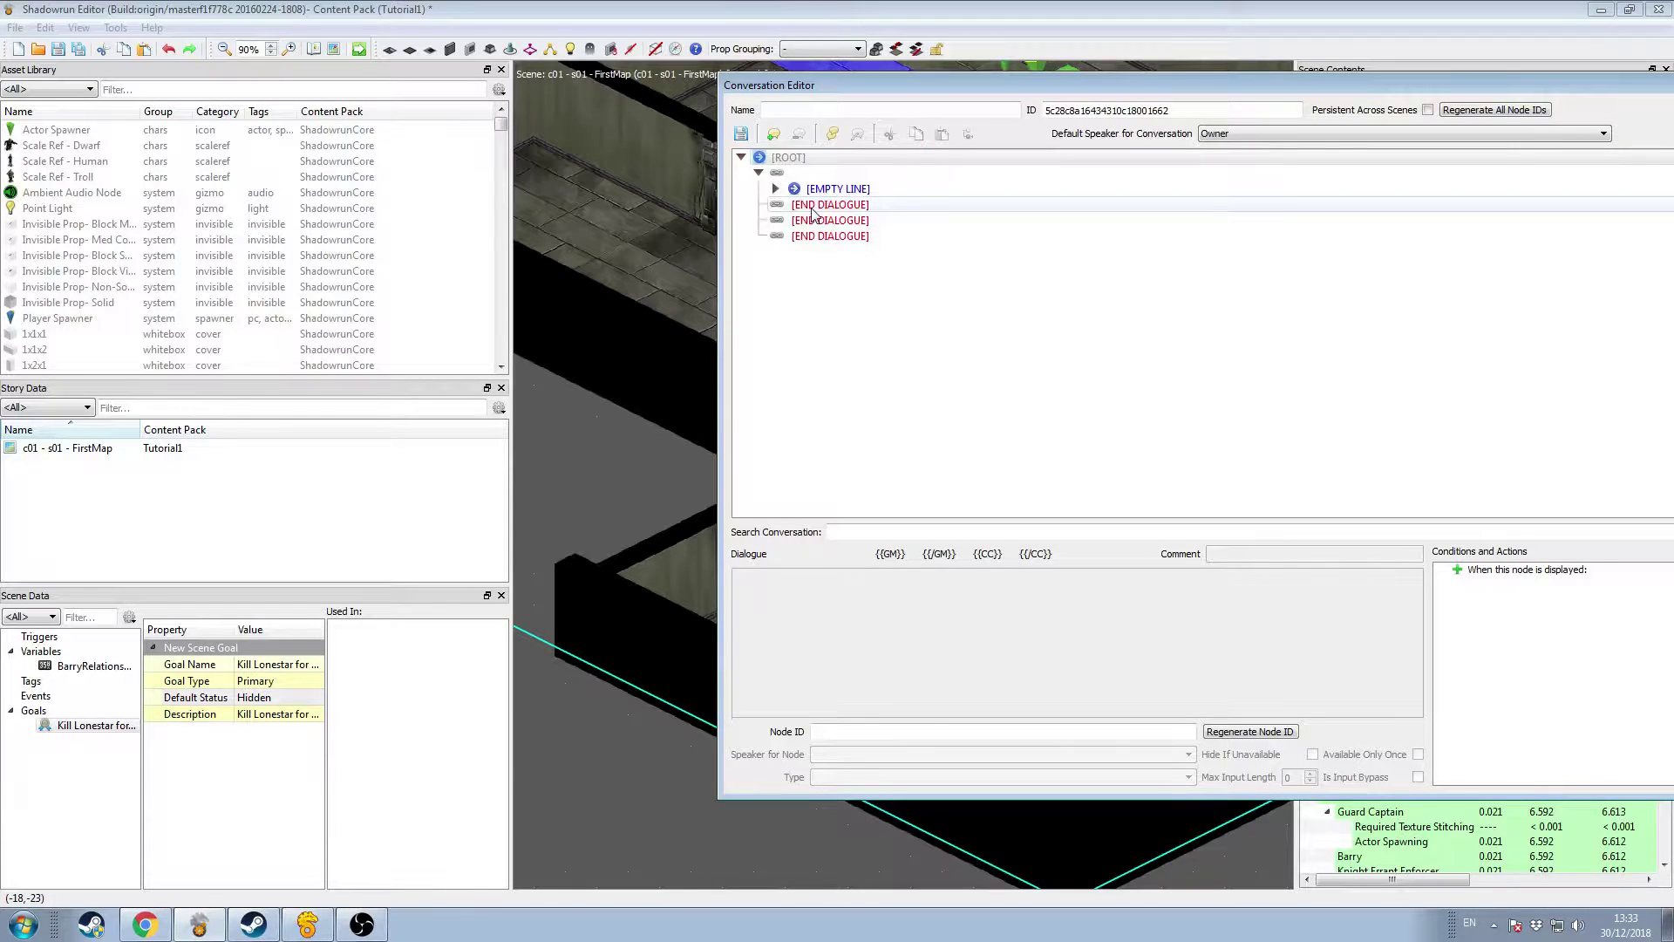
Step: Add one dialogue node beneath each of the three empty branch links
{"action": "left_click", "coordinate": [812, 209]}
{"action": "left_click", "coordinate": [774, 134]}
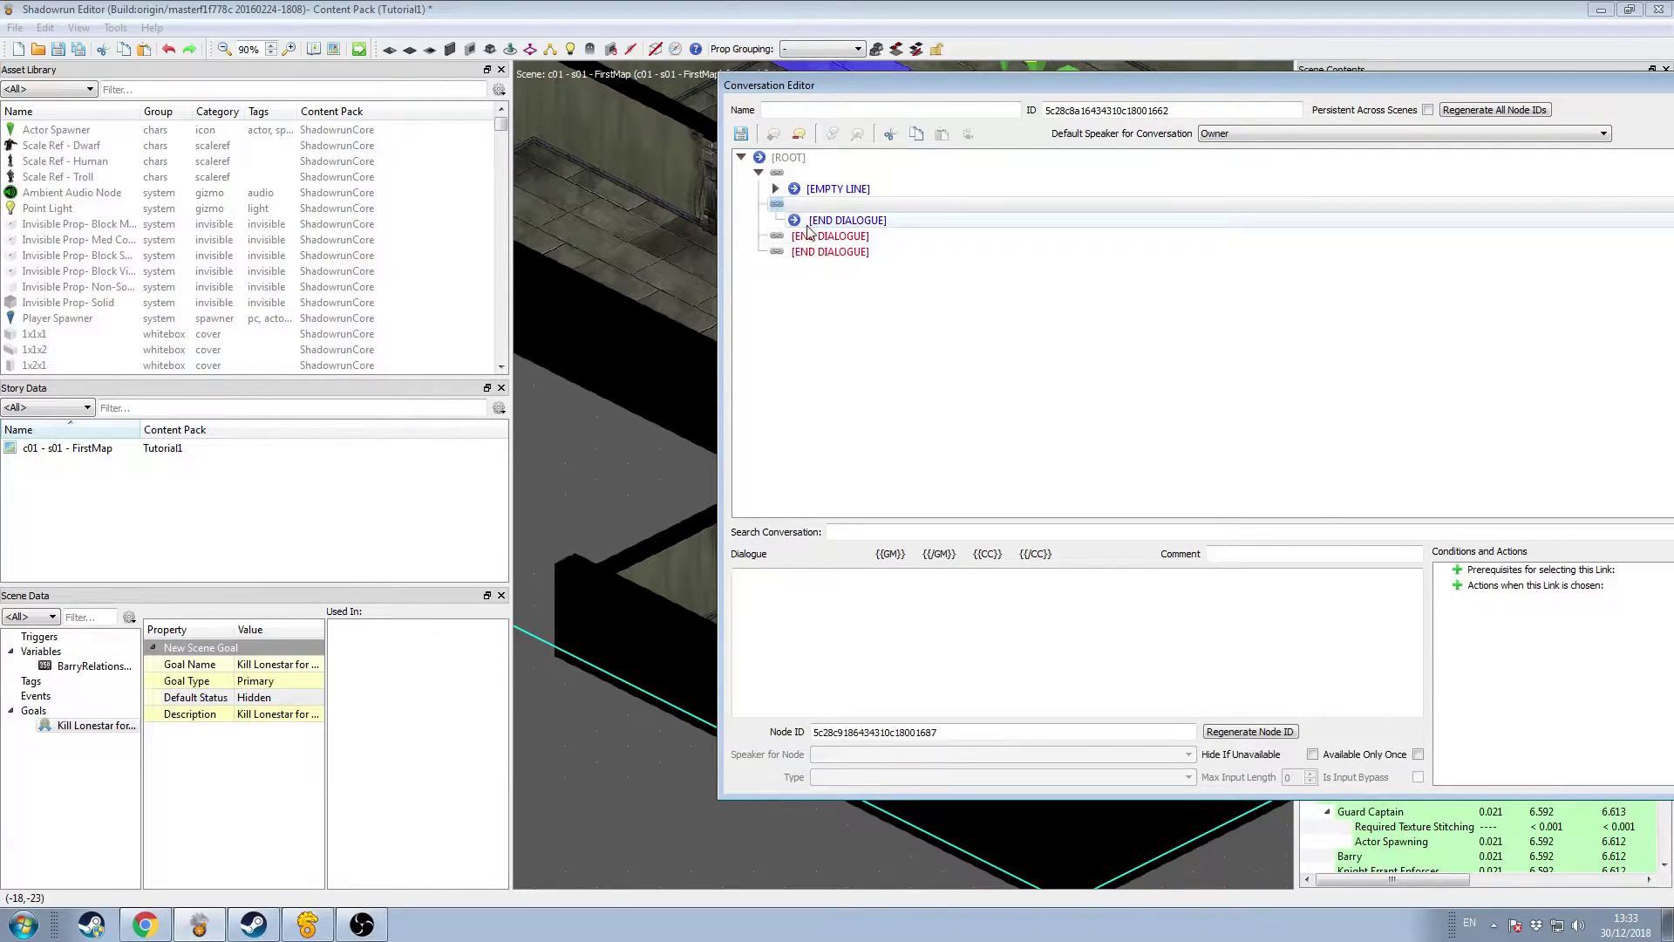
{"action": "left_click", "coordinate": [811, 237]}
{"action": "left_click", "coordinate": [773, 135]}
{"action": "left_click", "coordinate": [826, 266]}
{"action": "left_click", "coordinate": [774, 135]}
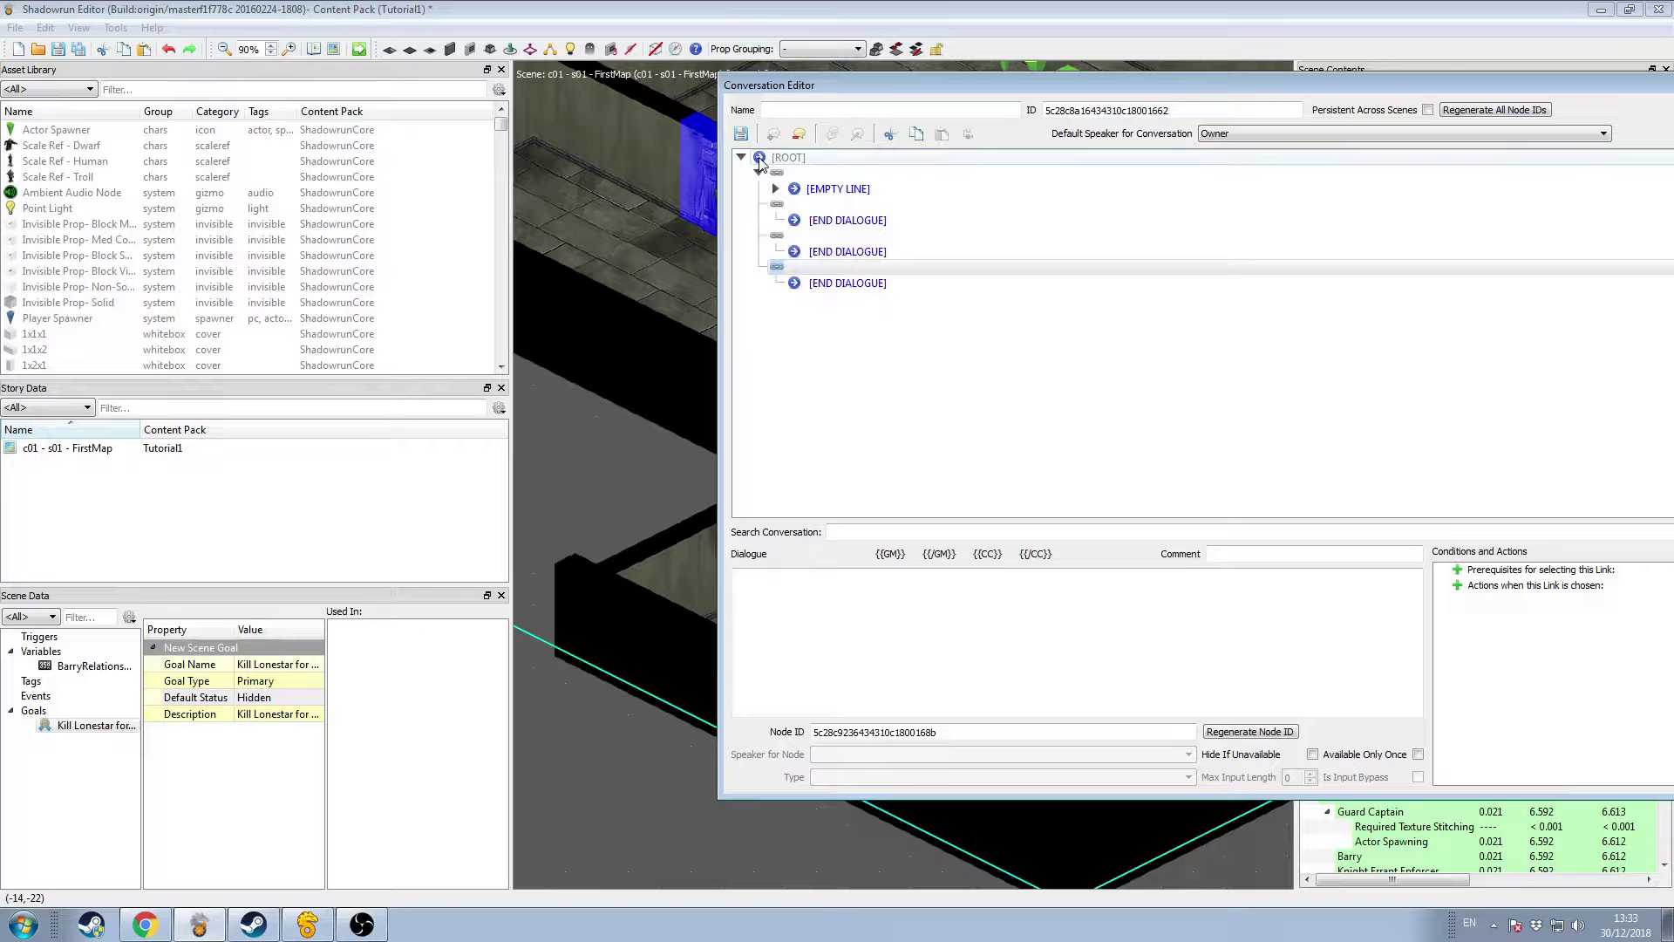
Step: Give the dialogue node in each of the last three branches one follow-up node and collapse those branches
{"action": "left_click", "coordinate": [810, 223]}
{"action": "left_click", "coordinate": [833, 136]}
{"action": "left_click", "coordinate": [859, 284]}
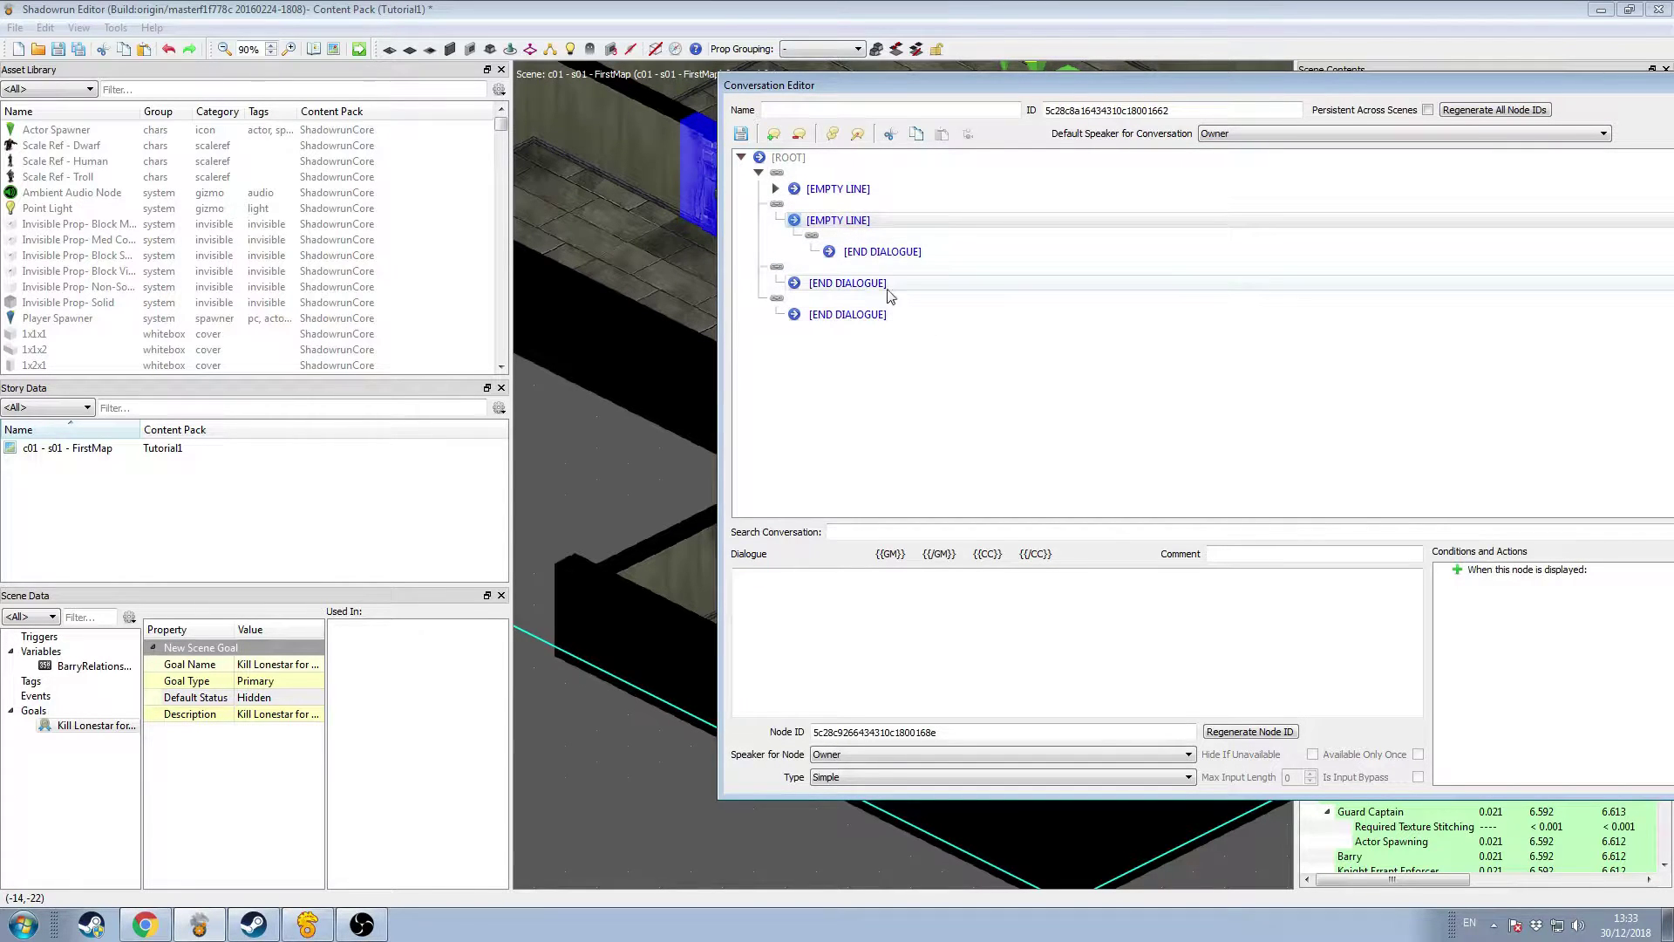
{"action": "left_click", "coordinate": [832, 134]}
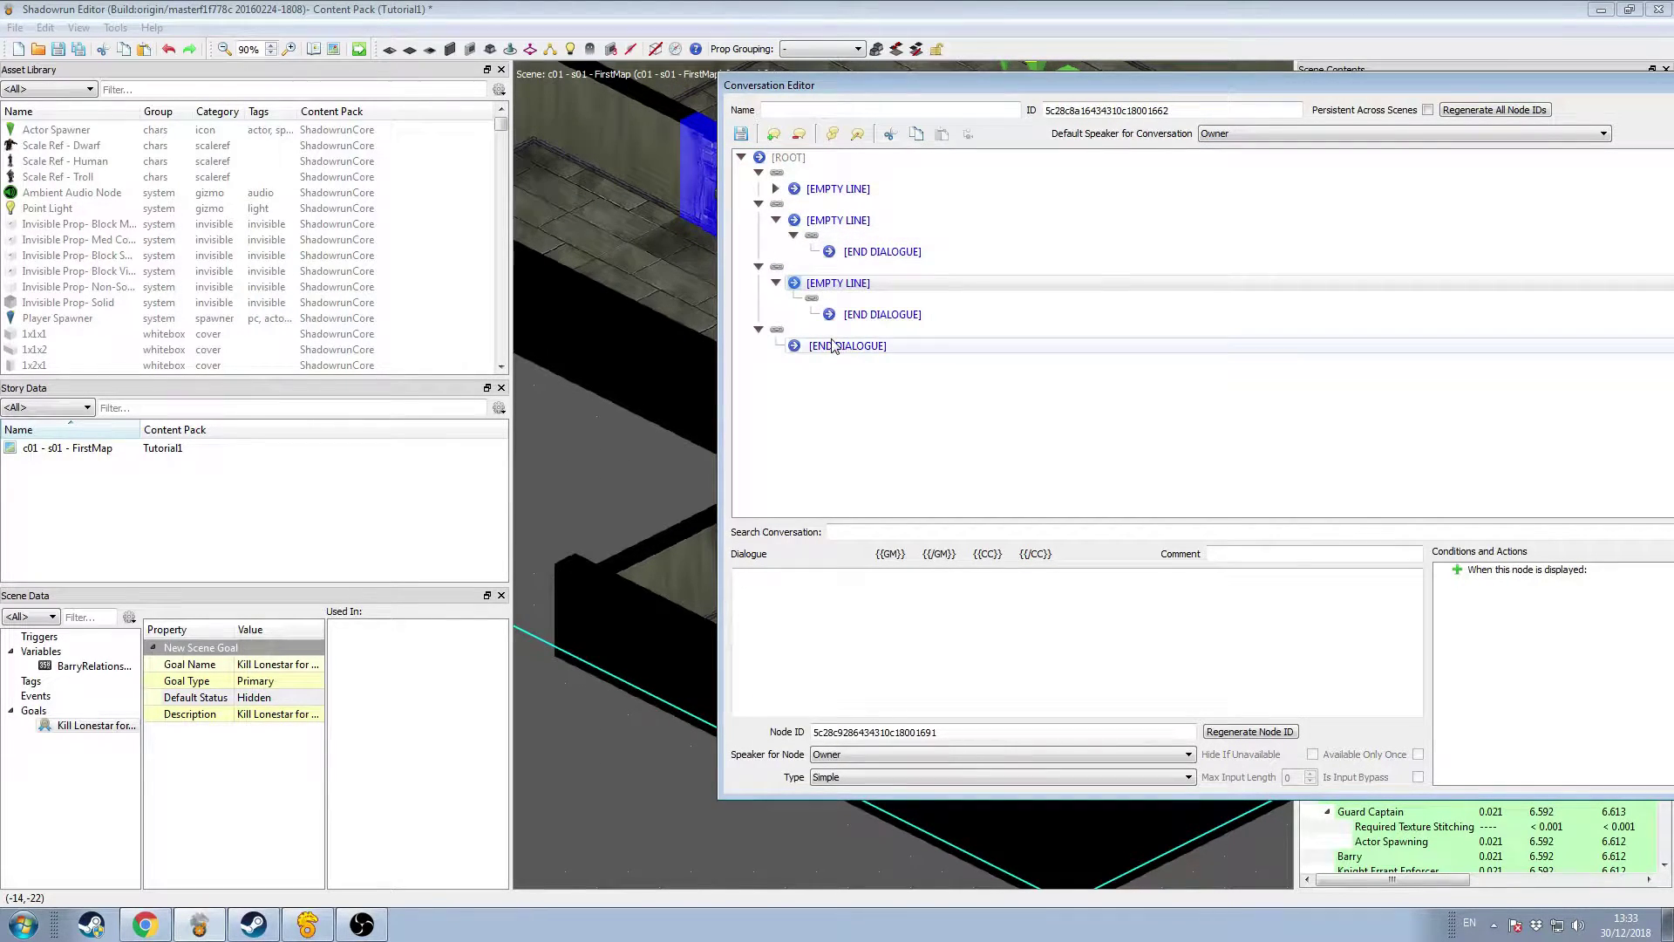
{"action": "left_click", "coordinate": [847, 345]}
{"action": "left_click", "coordinate": [832, 134]}
{"action": "left_click", "coordinate": [775, 282]}
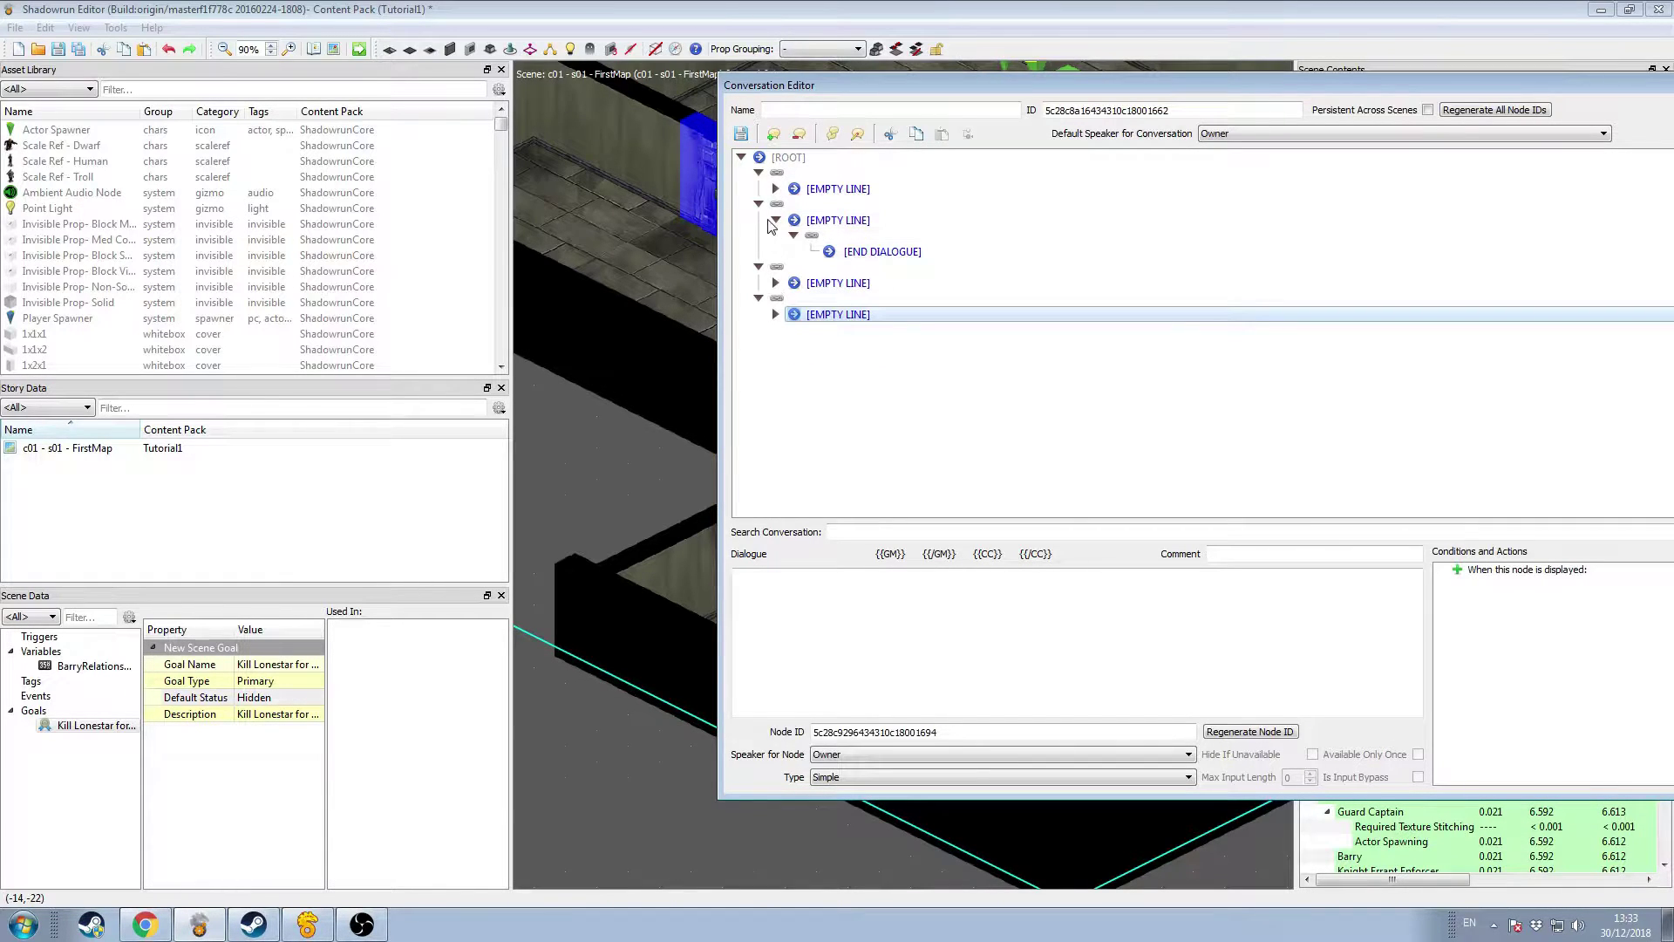
{"action": "left_click", "coordinate": [775, 220]}
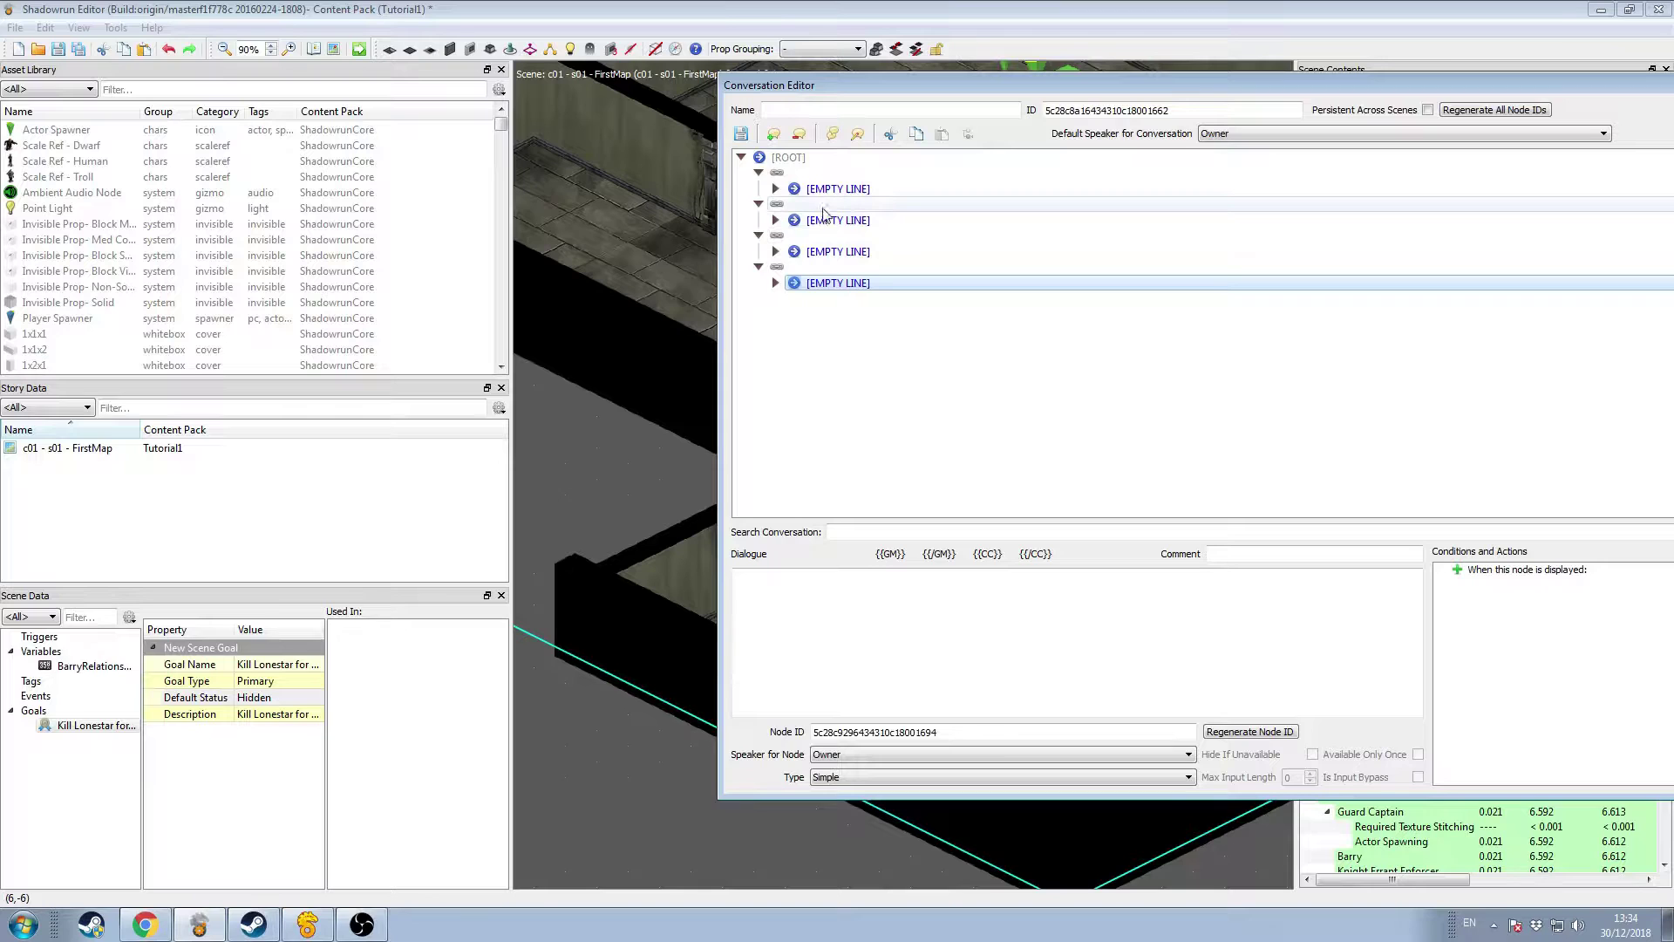
Step: Add a Comparison (int) condition as the prerequisite for selecting the first branch's link
{"action": "left_click", "coordinate": [776, 189]}
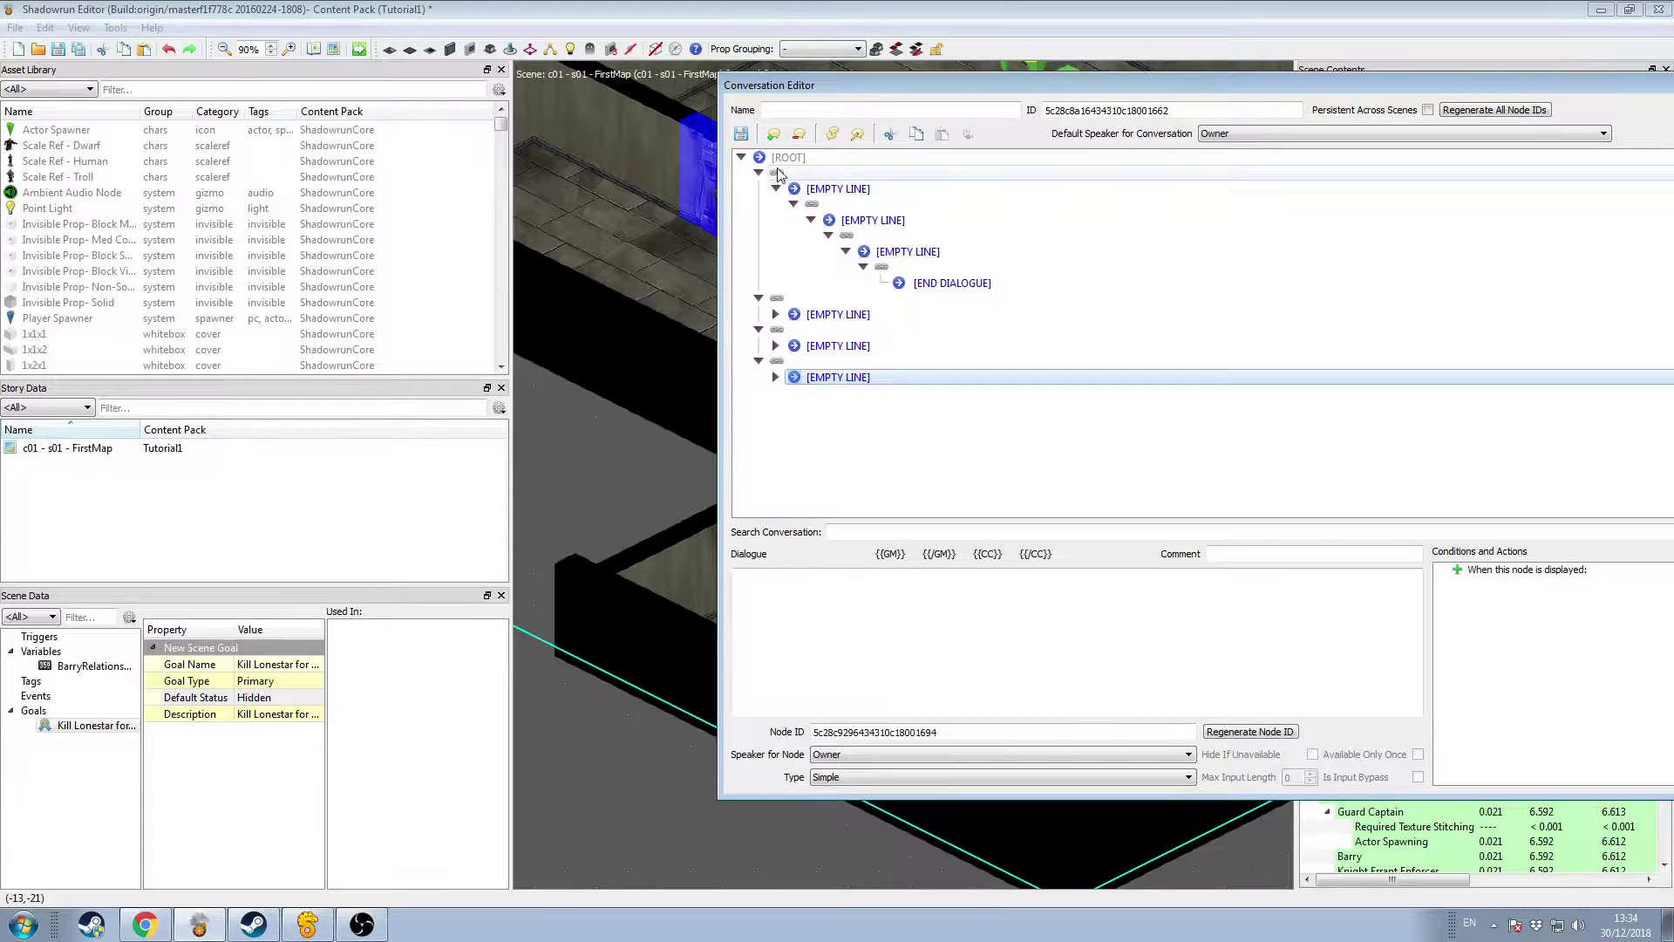
{"action": "left_click", "coordinate": [777, 175]}
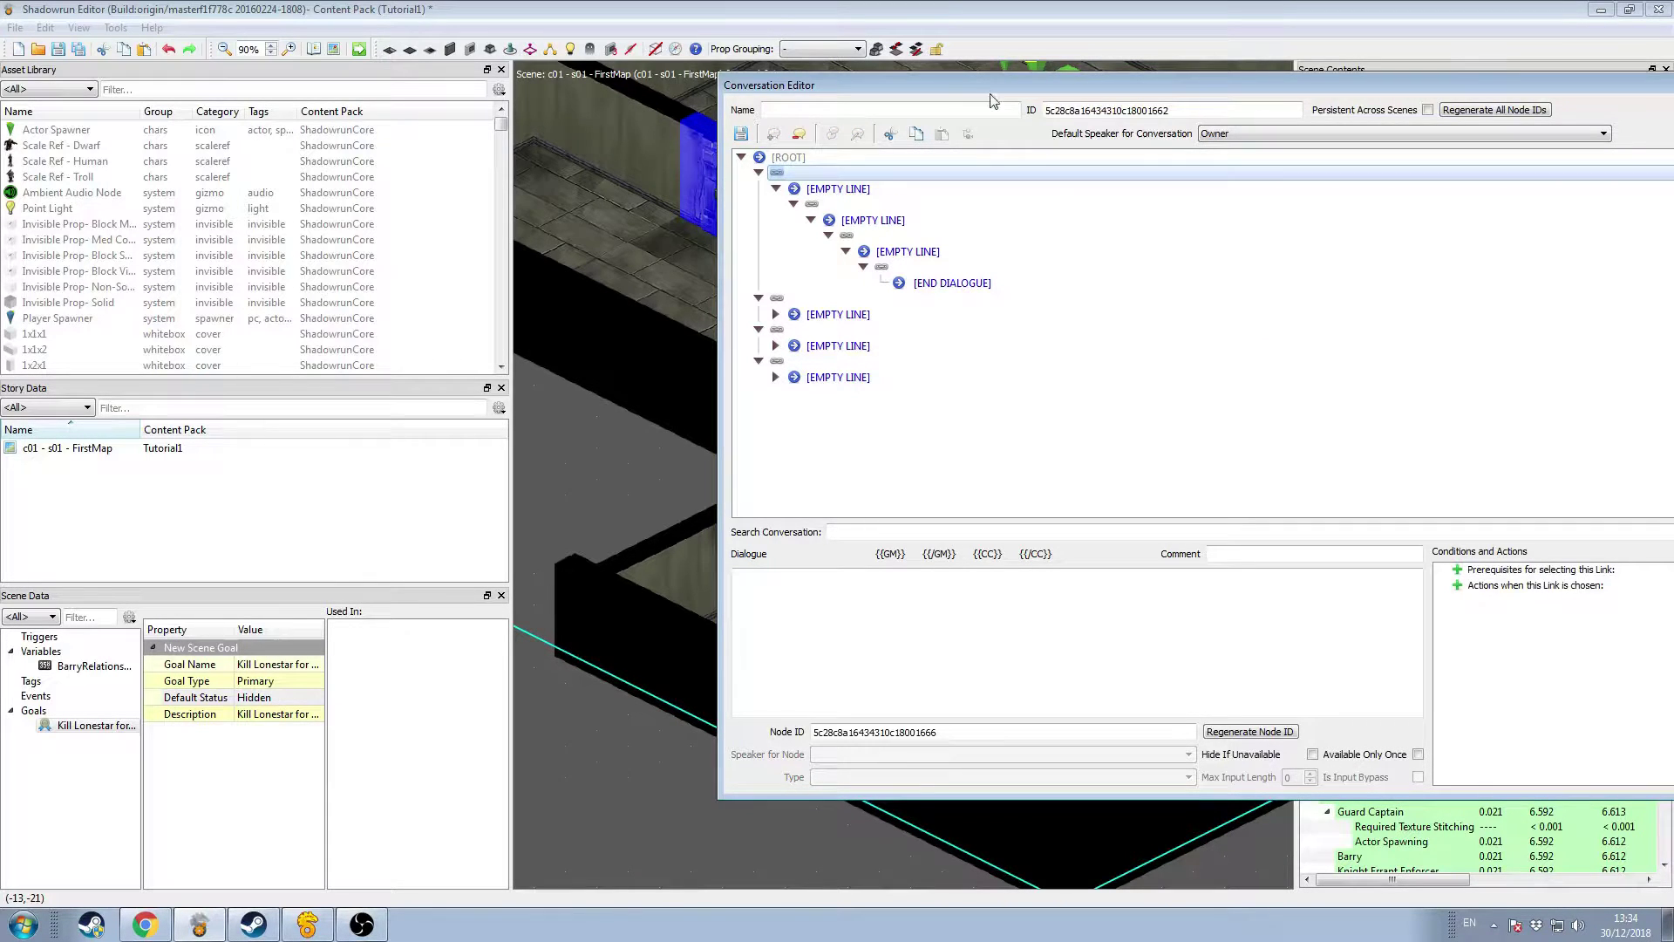
{"action": "left_click_drag", "start_coordinate": [1166, 87], "coordinate": [847, 80]}
{"action": "left_click", "coordinate": [1130, 586]}
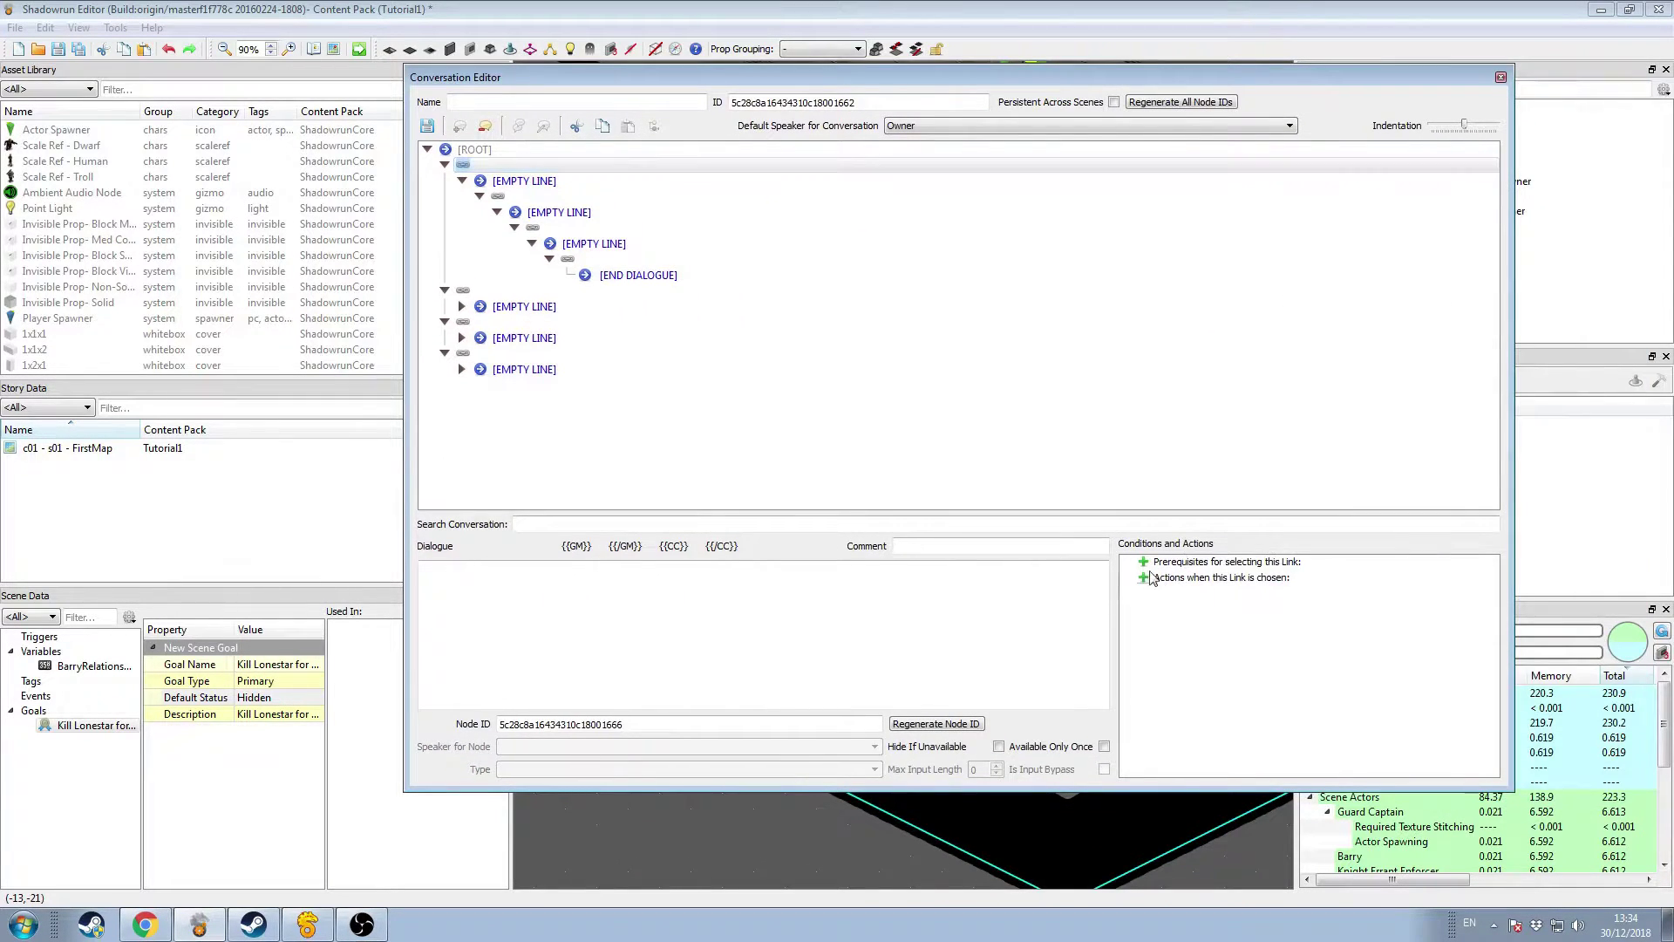
{"action": "left_click", "coordinate": [1143, 562]}
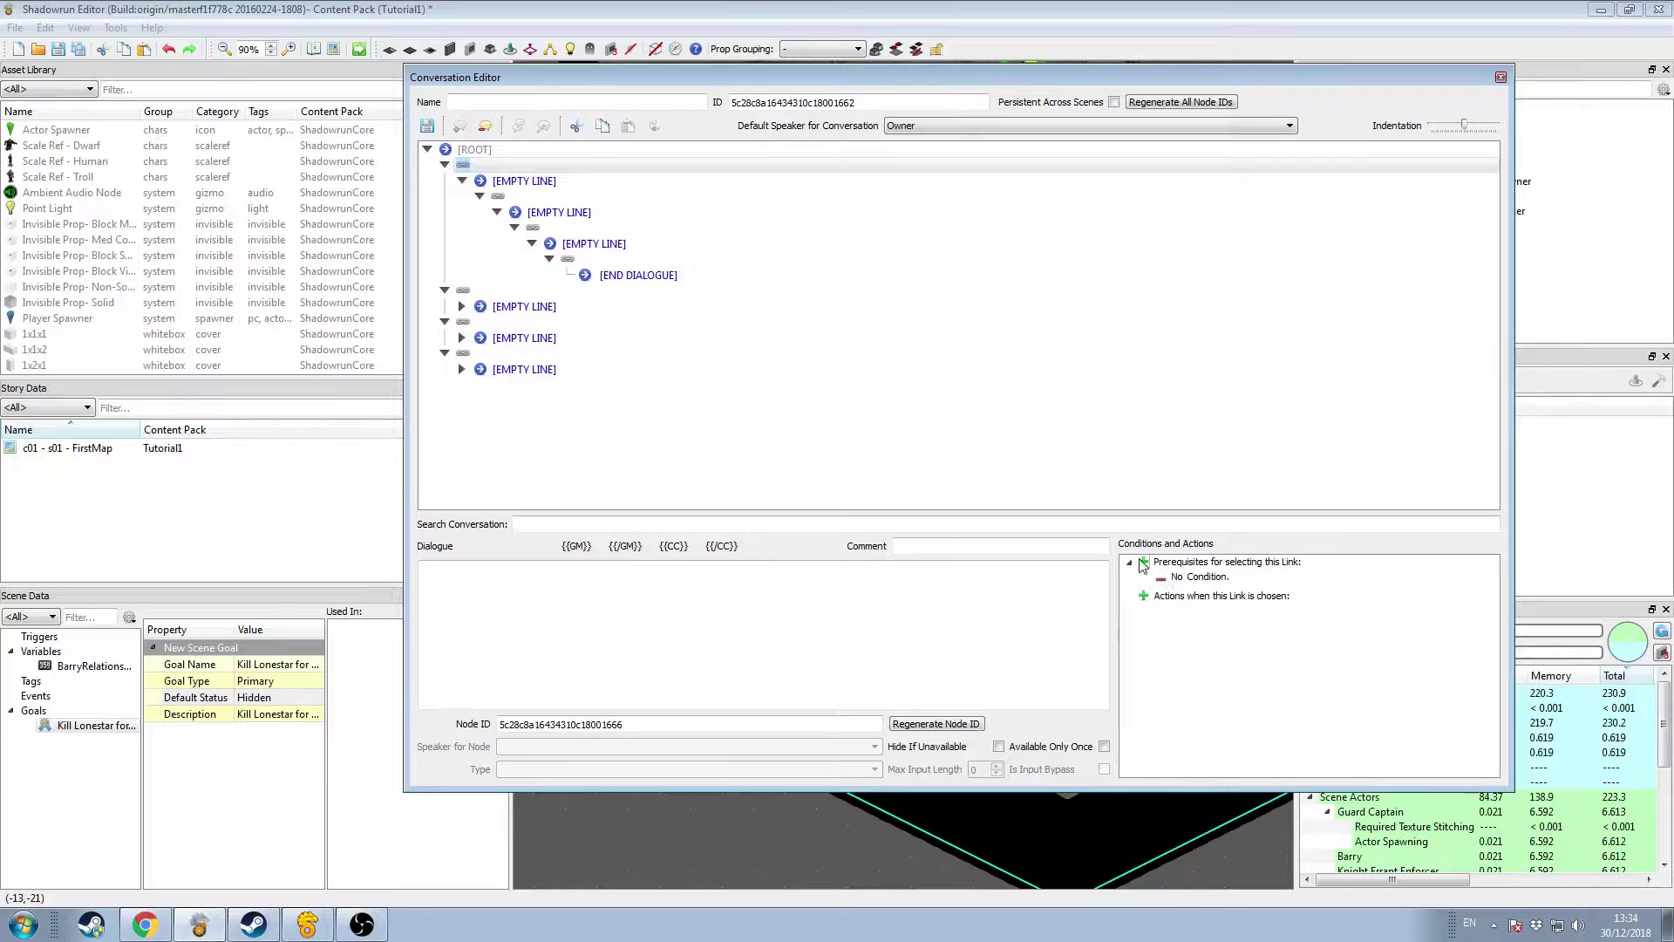
{"action": "right_click", "coordinate": [1197, 580]}
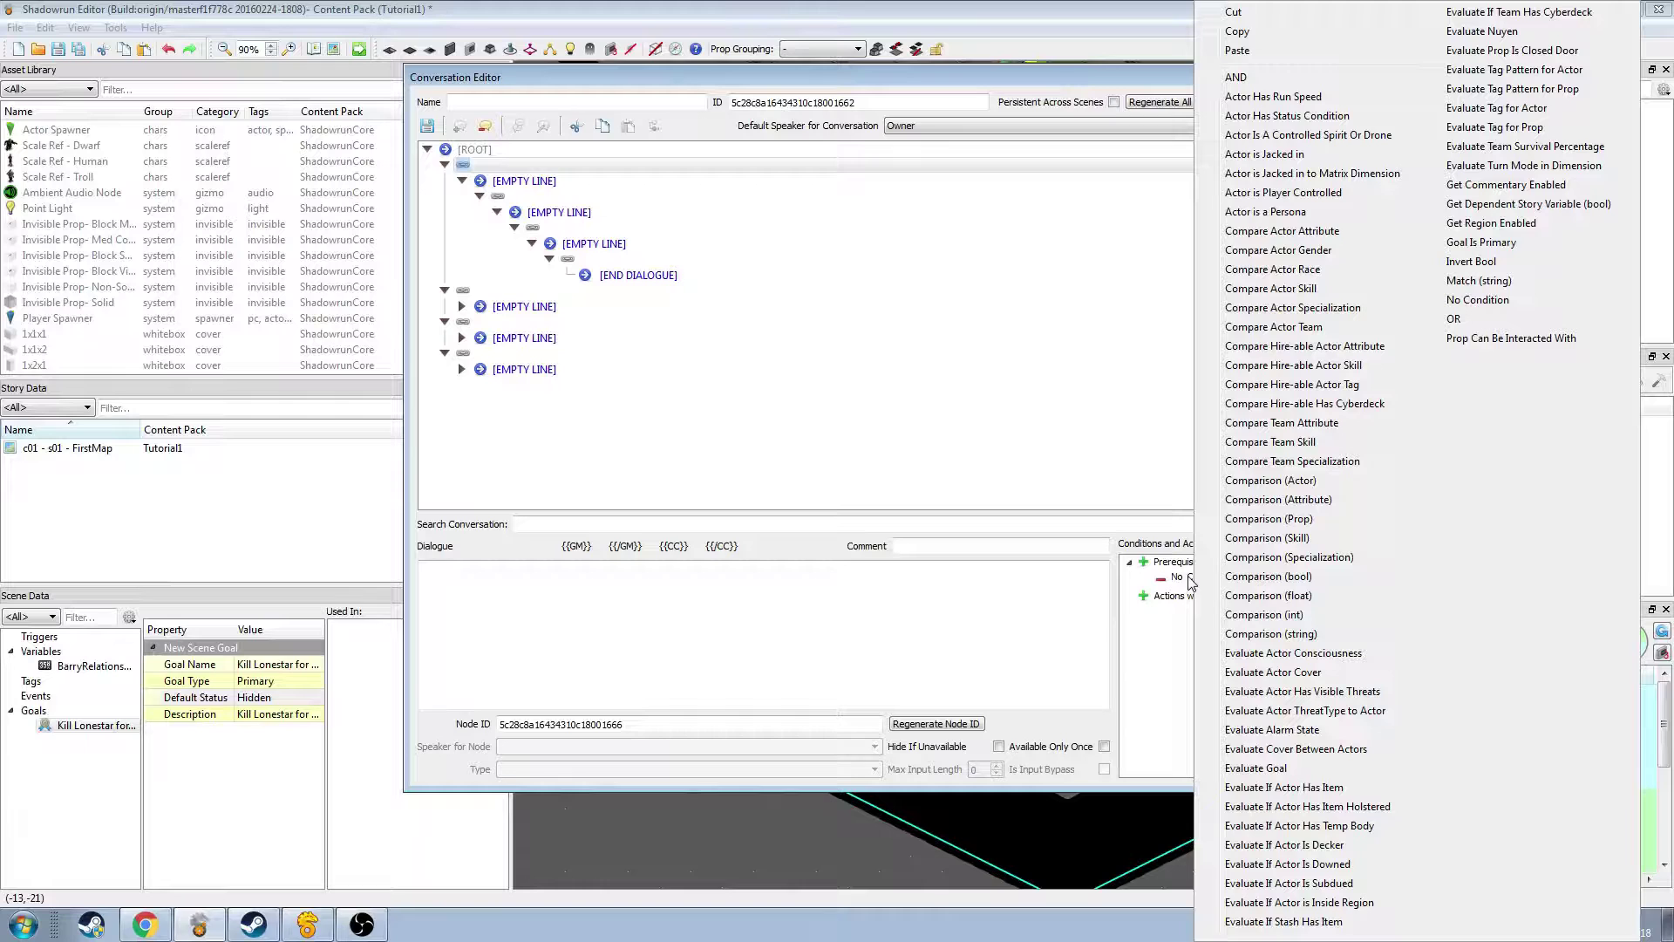
{"action": "left_click", "coordinate": [1343, 617]}
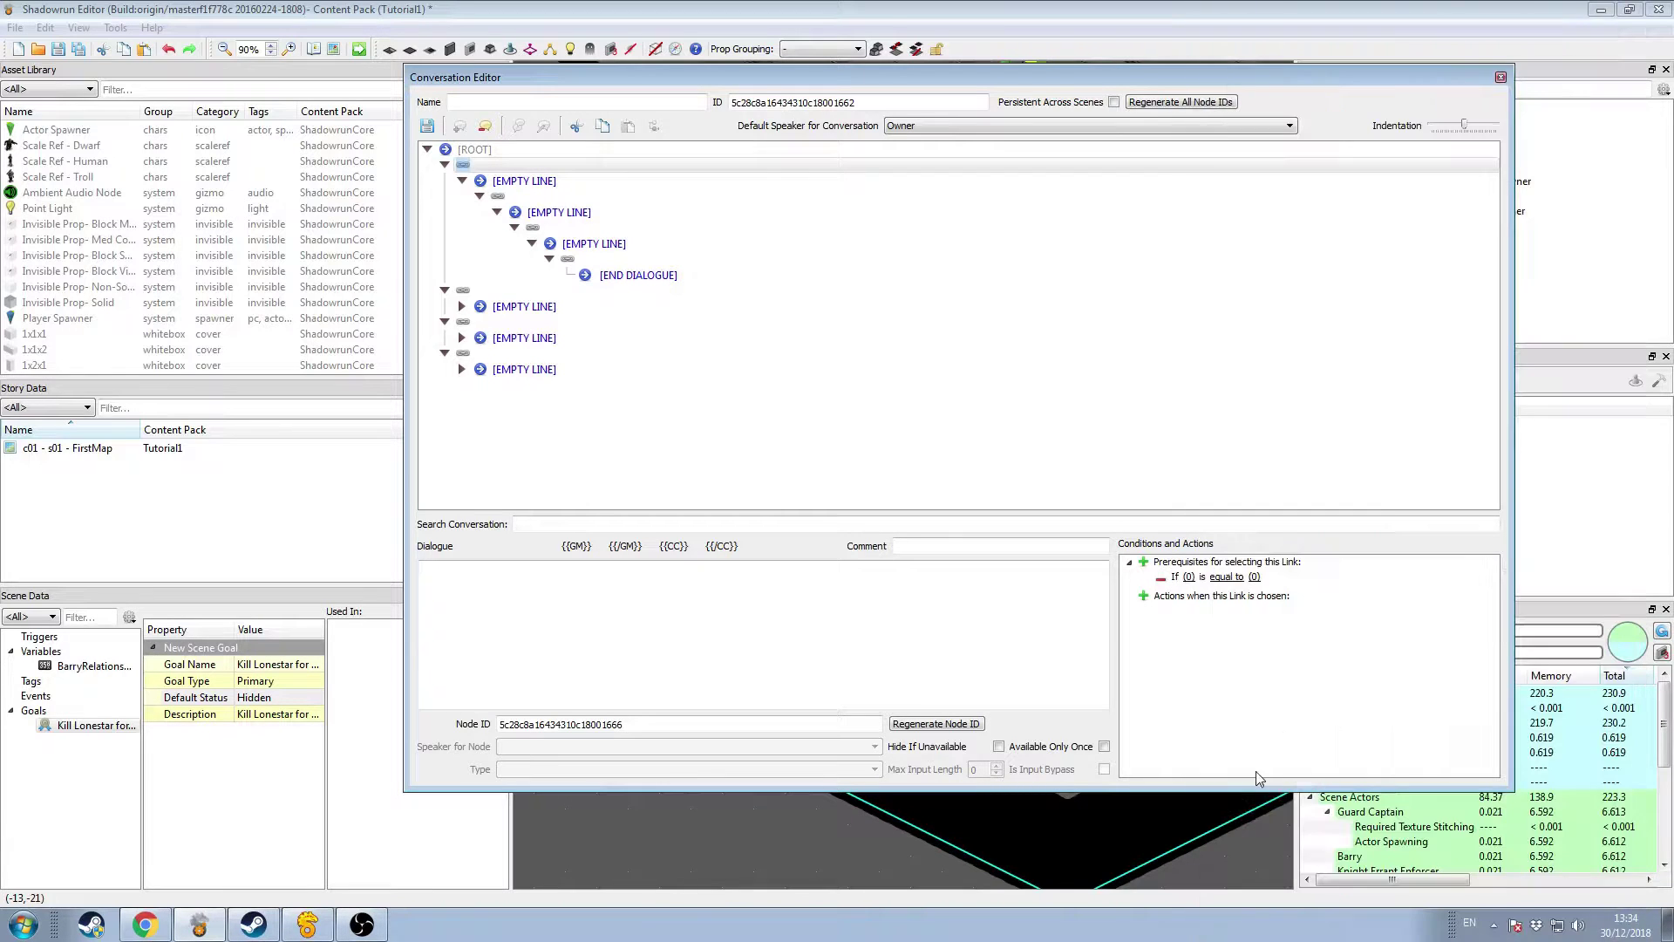
Step: Set the first operand of the comparison to the scene variable BarryRelationship
{"action": "left_click", "coordinate": [1188, 577]}
{"action": "mouse_move", "coordinate": [1282, 707]}
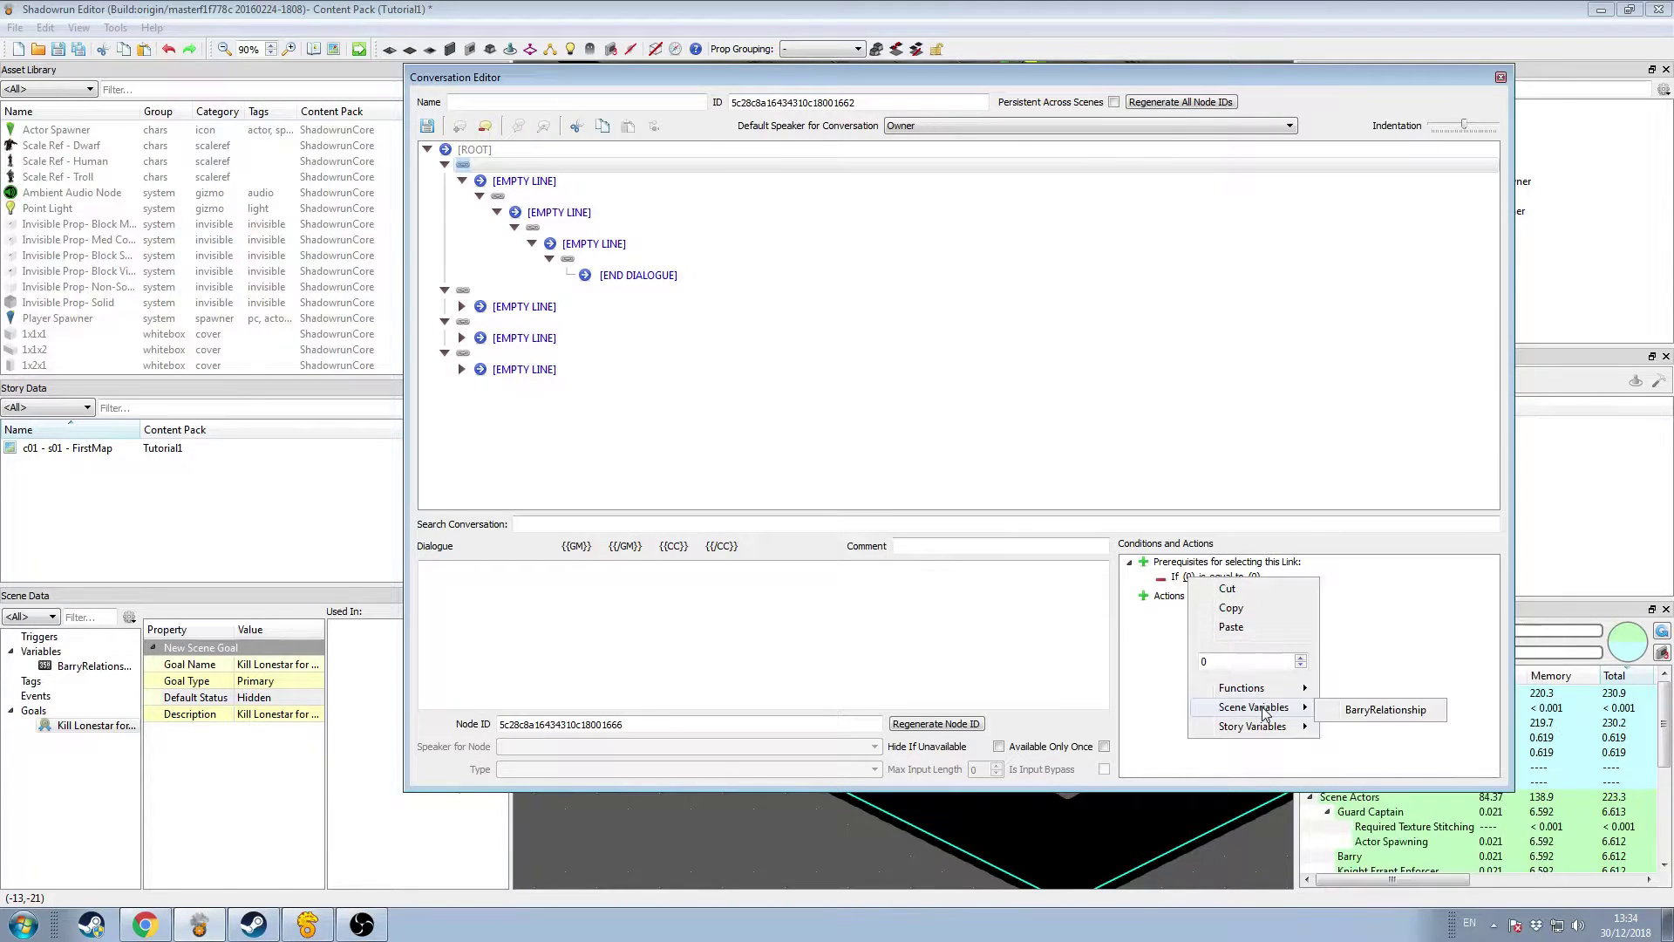
{"action": "left_click", "coordinate": [1349, 711]}
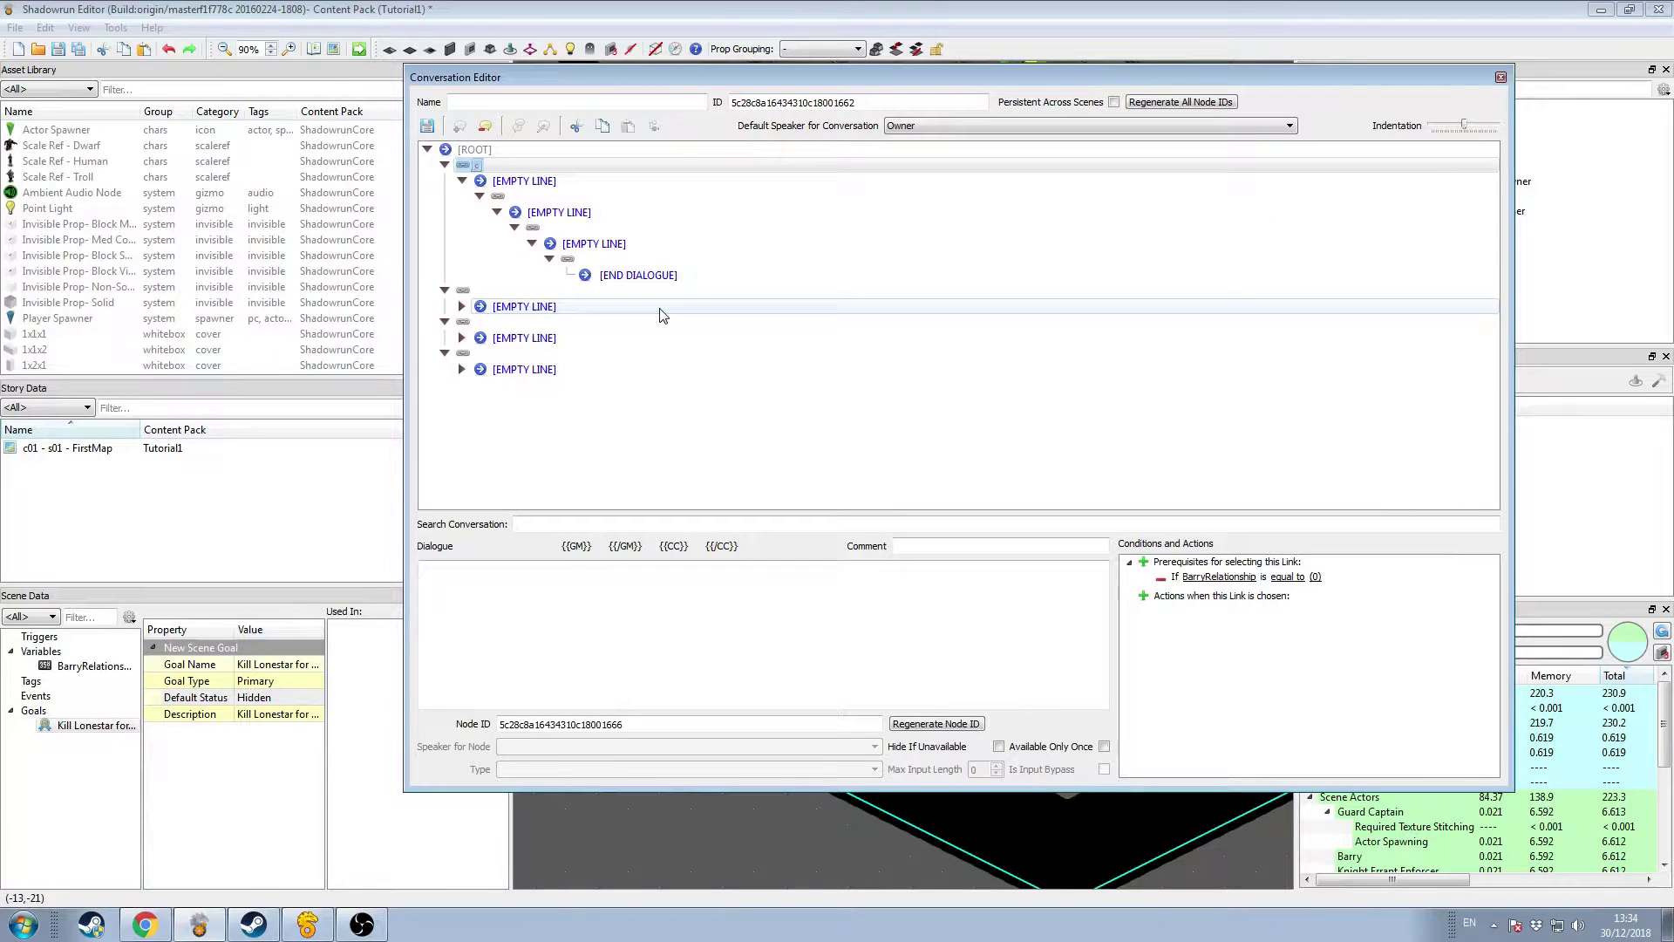
Step: Write "Hi, I'm Barry" as the dialogue of the first node in the first branch
{"action": "left_click", "coordinate": [585, 181]}
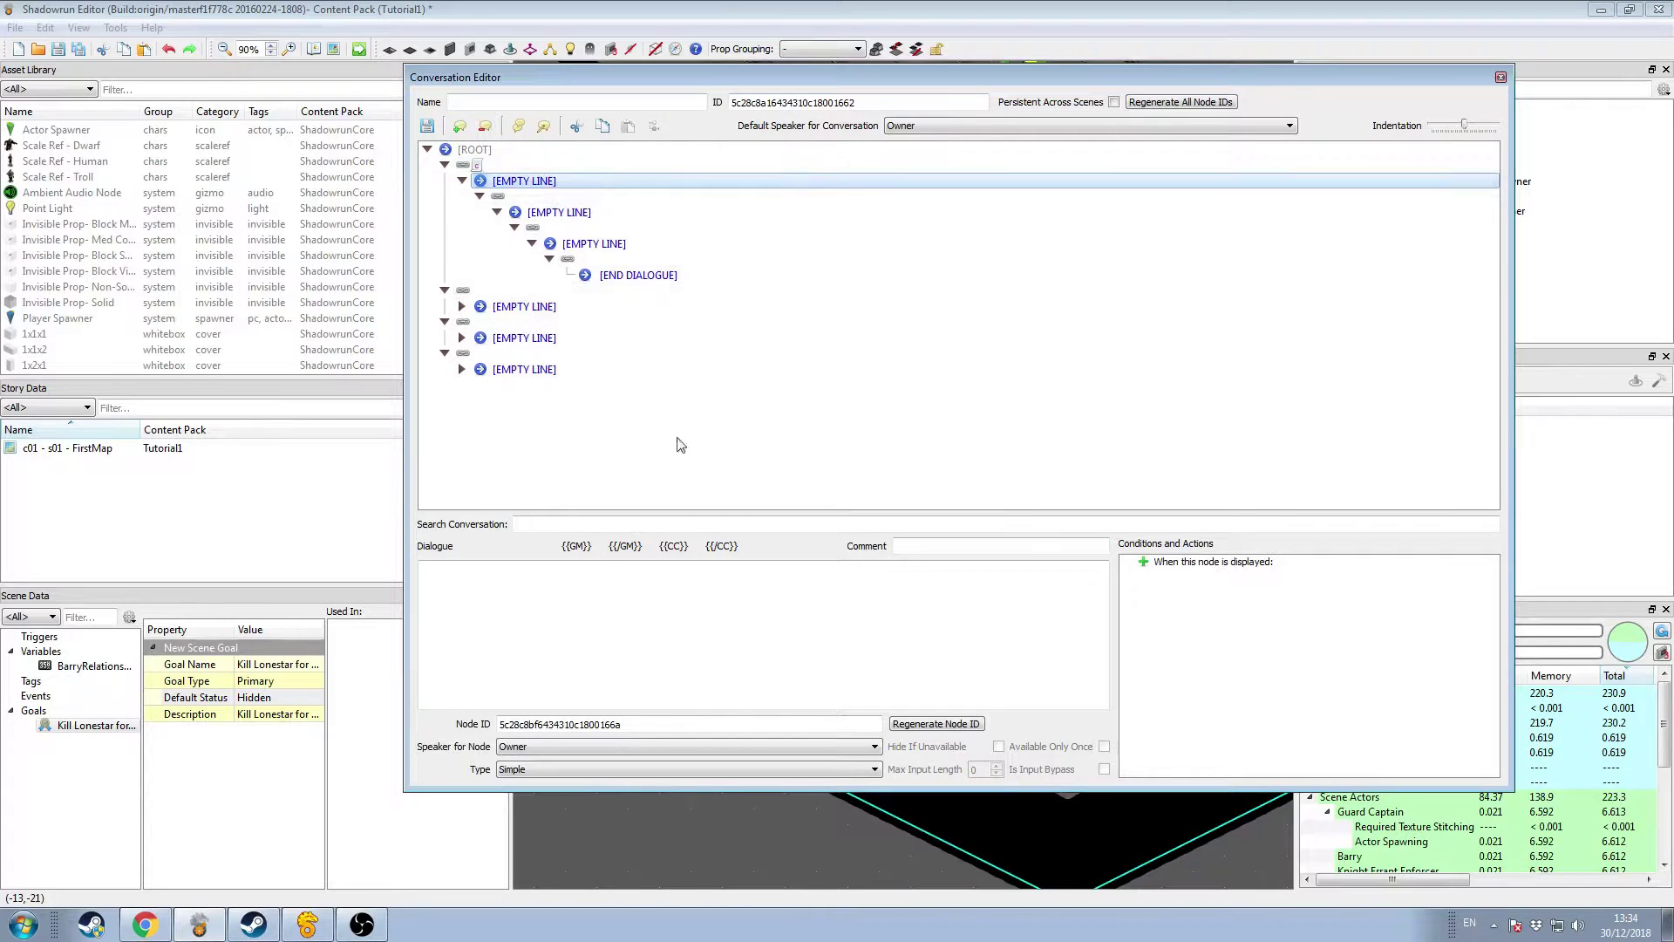
{"action": "left_click", "coordinate": [598, 627]}
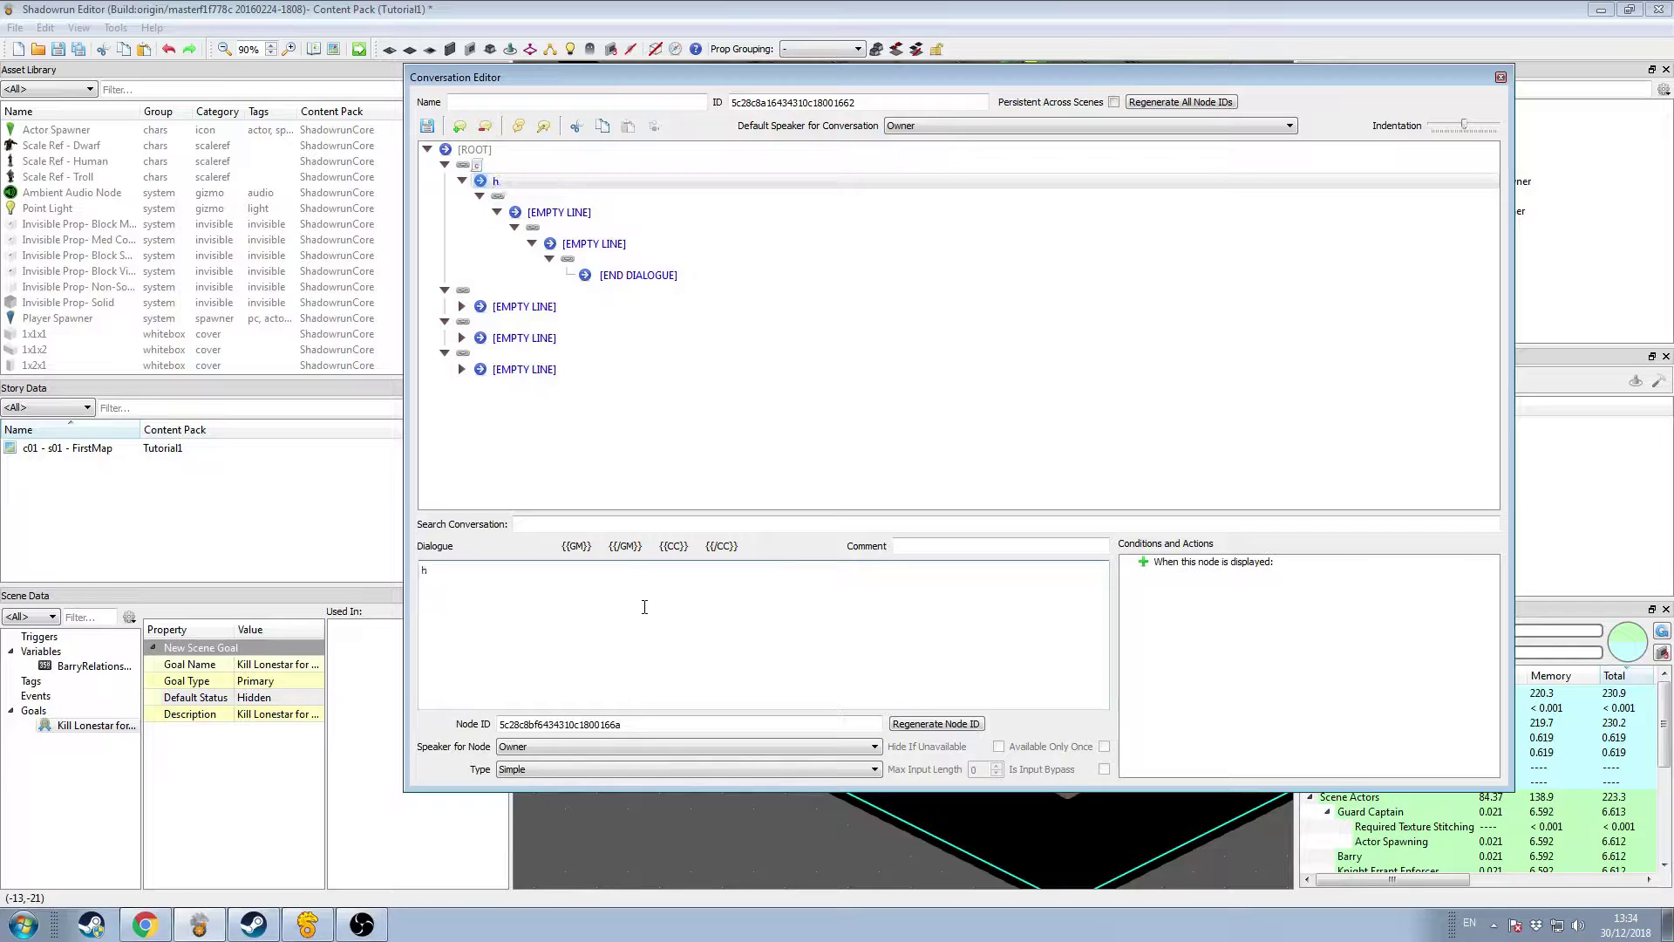
{"action": "type", "text": "Hi, I'm Barry"}
Step: Write "Those jerks down the hall are driving me crazy" as the dialogue of the first branch's second node
{"action": "left_click", "coordinate": [568, 212]}
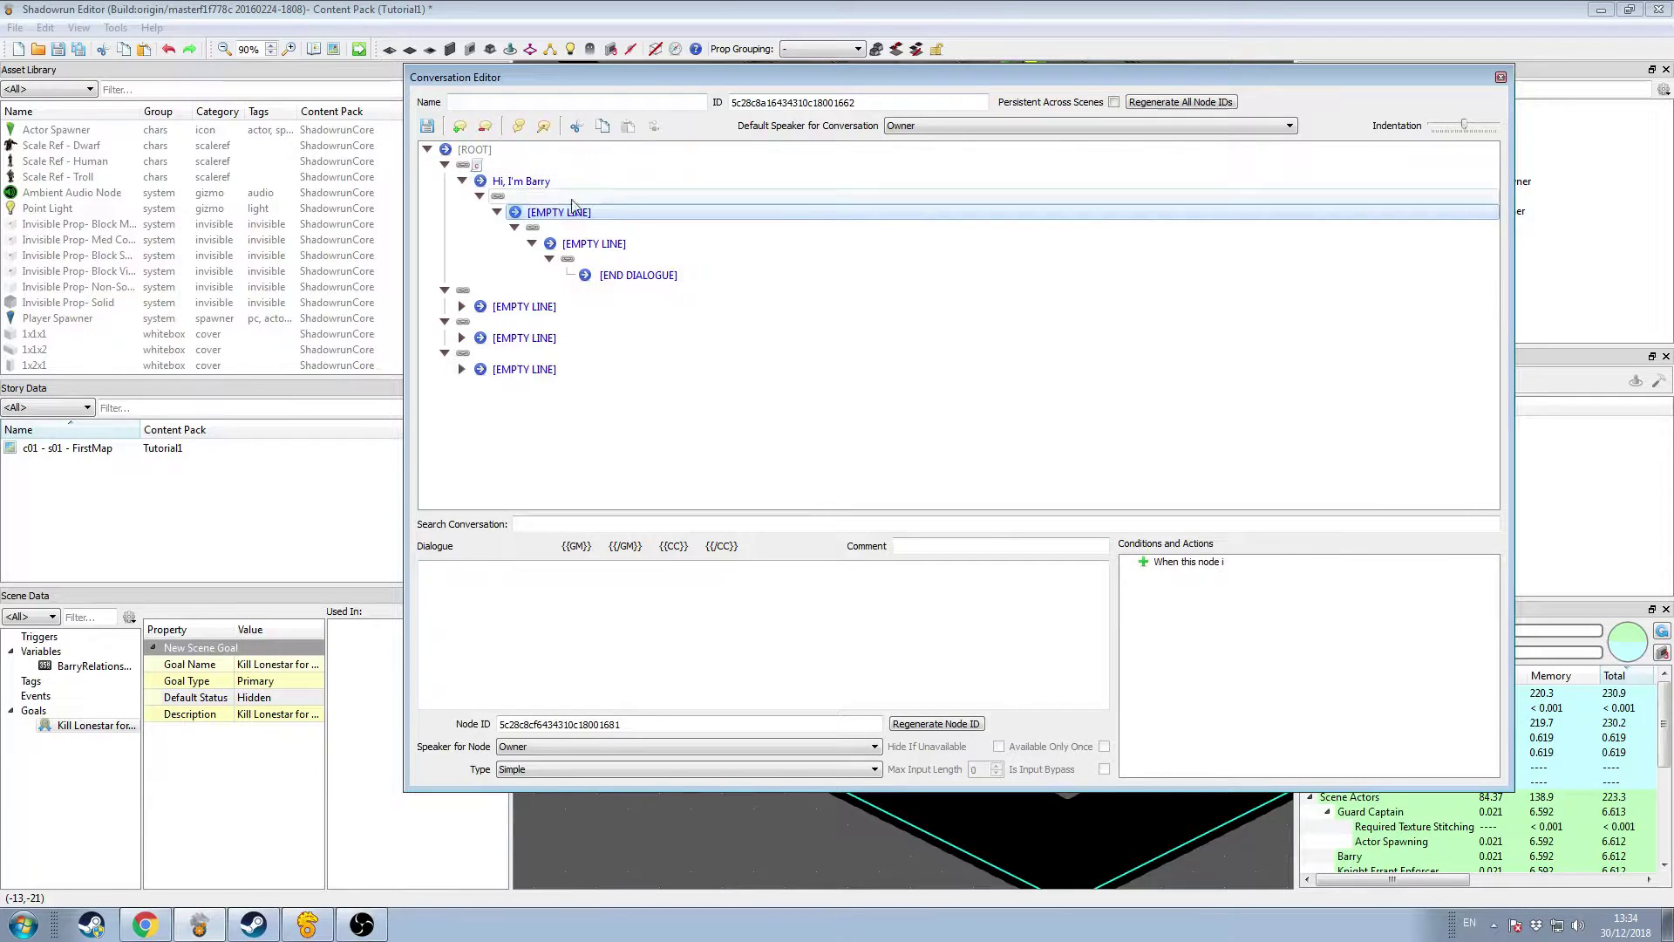
{"action": "left_click", "coordinate": [693, 637]}
{"action": "type", "text": "Those jerls"}
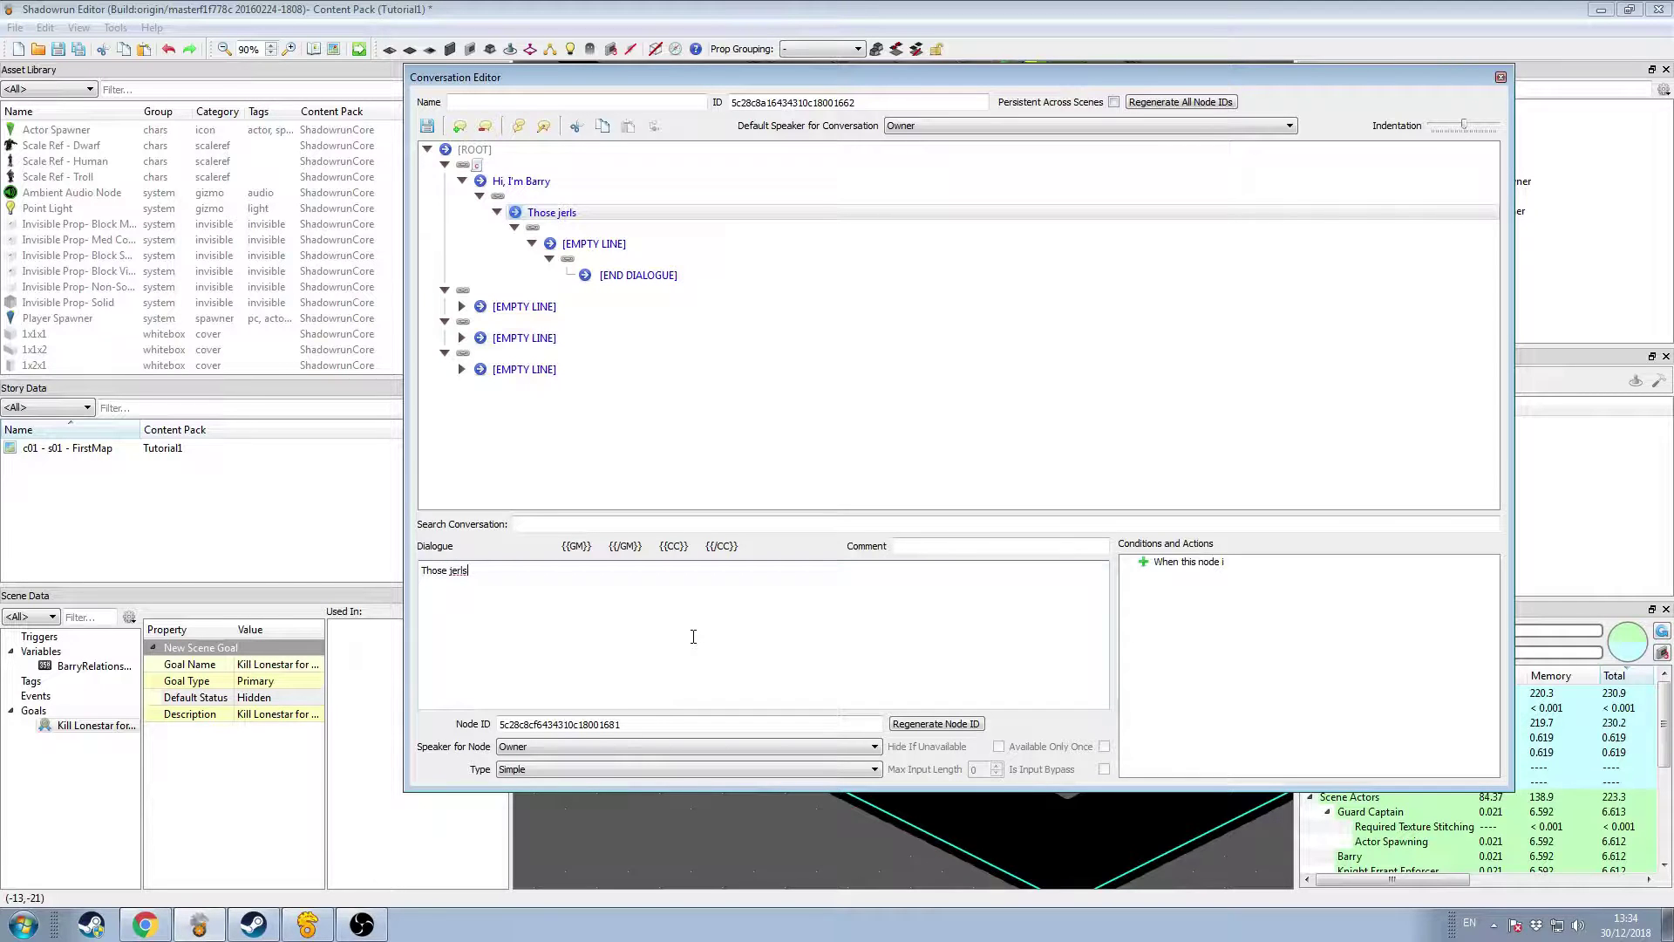
{"action": "key", "text": "BackSpace"}
{"action": "key", "text": "BackSpace"}
{"action": "type", "text": "ks down the hall are drivi"}
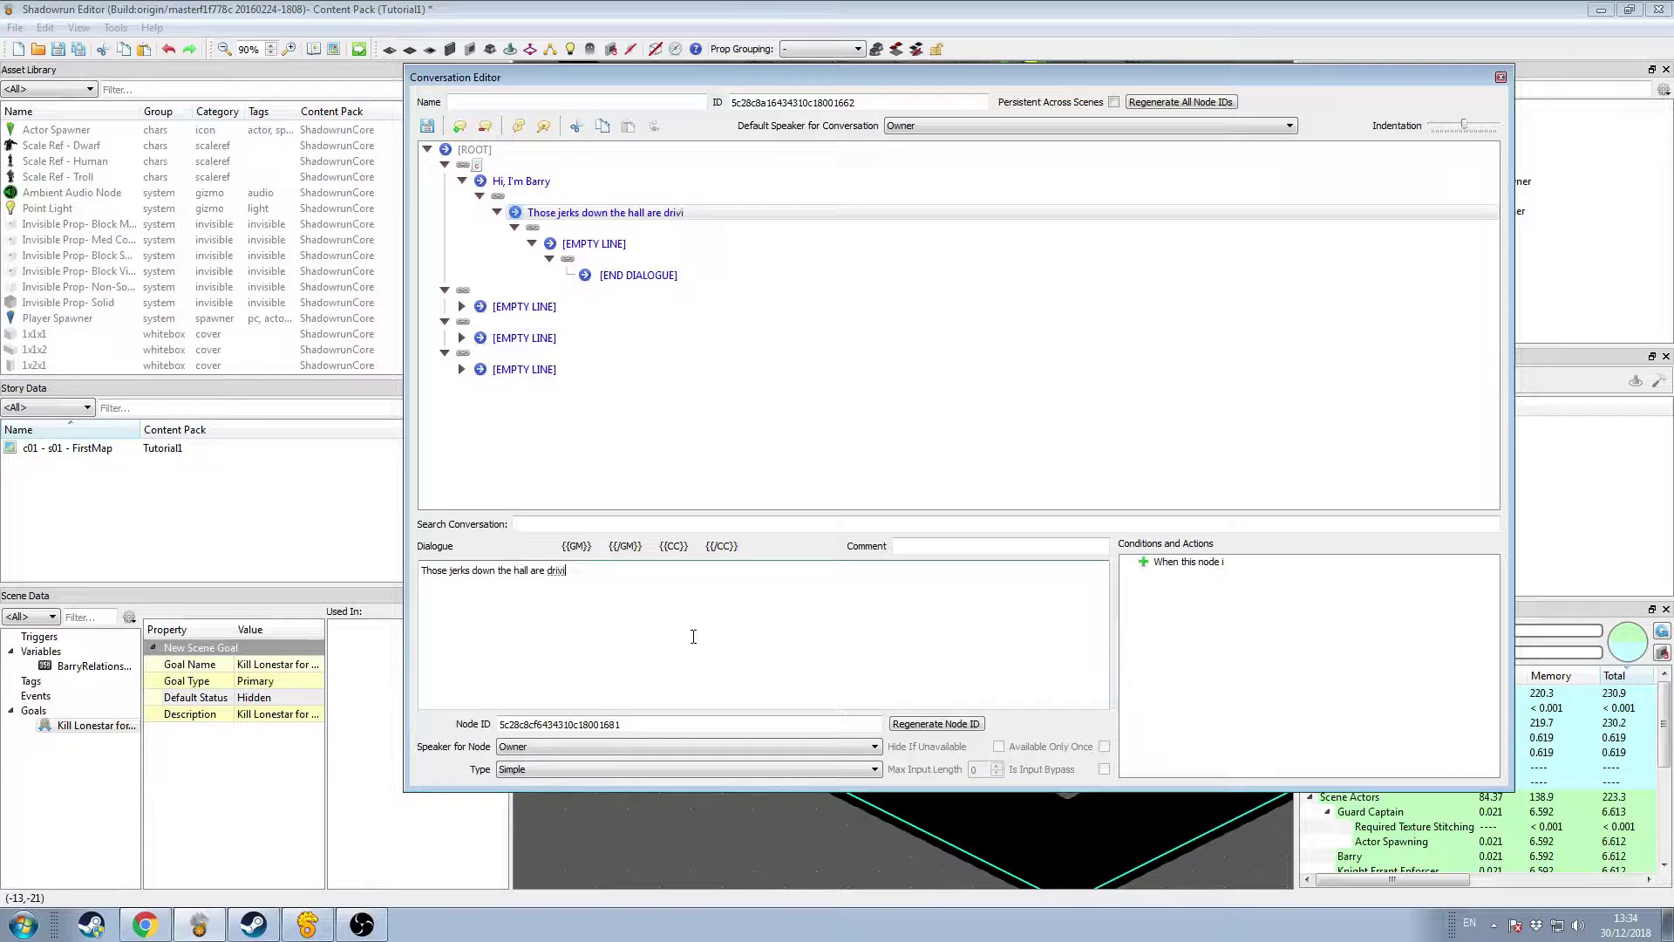
{"action": "type", "text": "ng me crazy"}
Step: Write "I'll give you $50 to sort them out for me." as the dialogue of the first branch's third node
{"action": "left_click", "coordinate": [722, 247]}
{"action": "left_click", "coordinate": [684, 588]}
{"action": "type", "text": "I'll give y"}
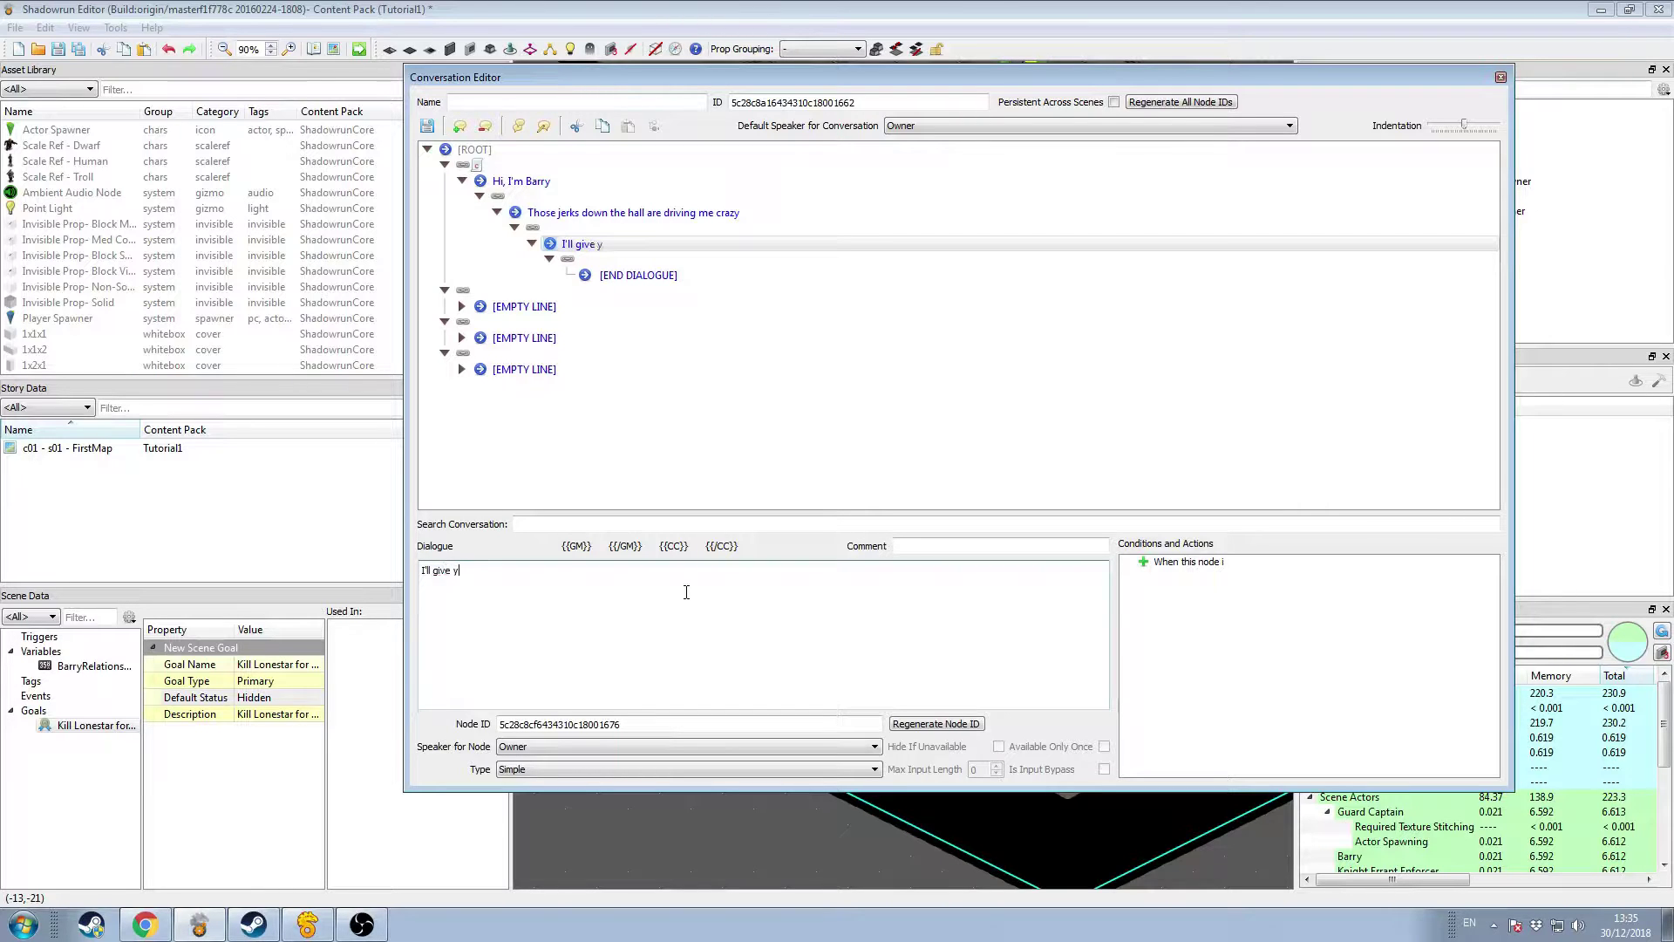
{"action": "type", "text": "ou $50 to sort them out for m"}
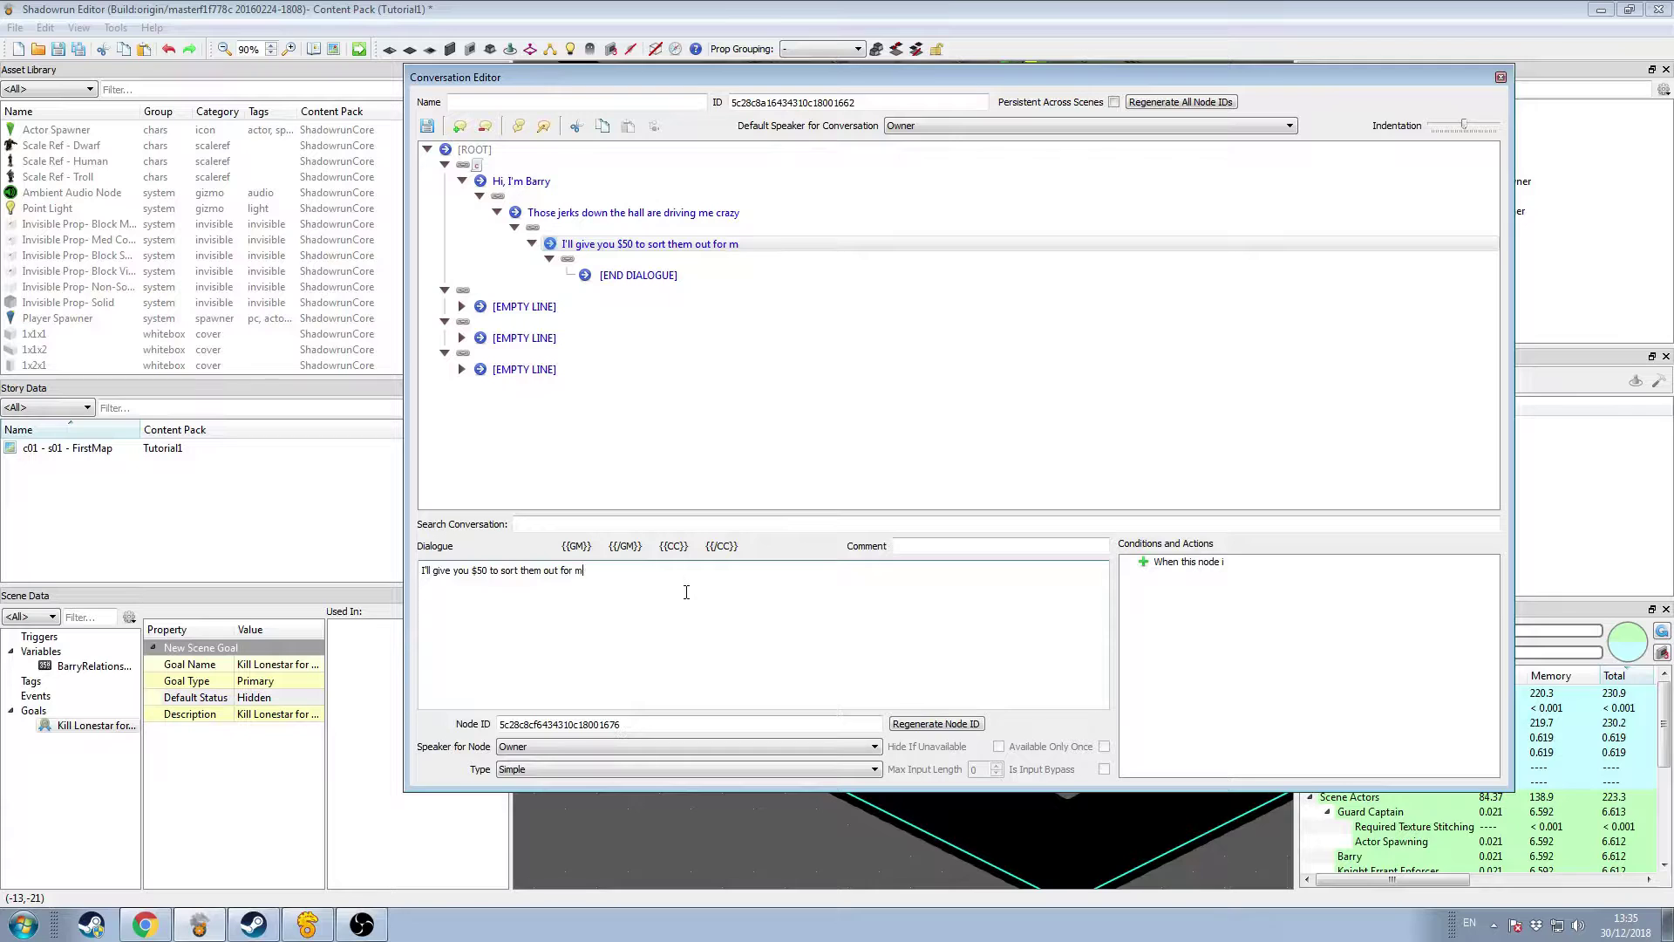
{"action": "type", "text": "e."}
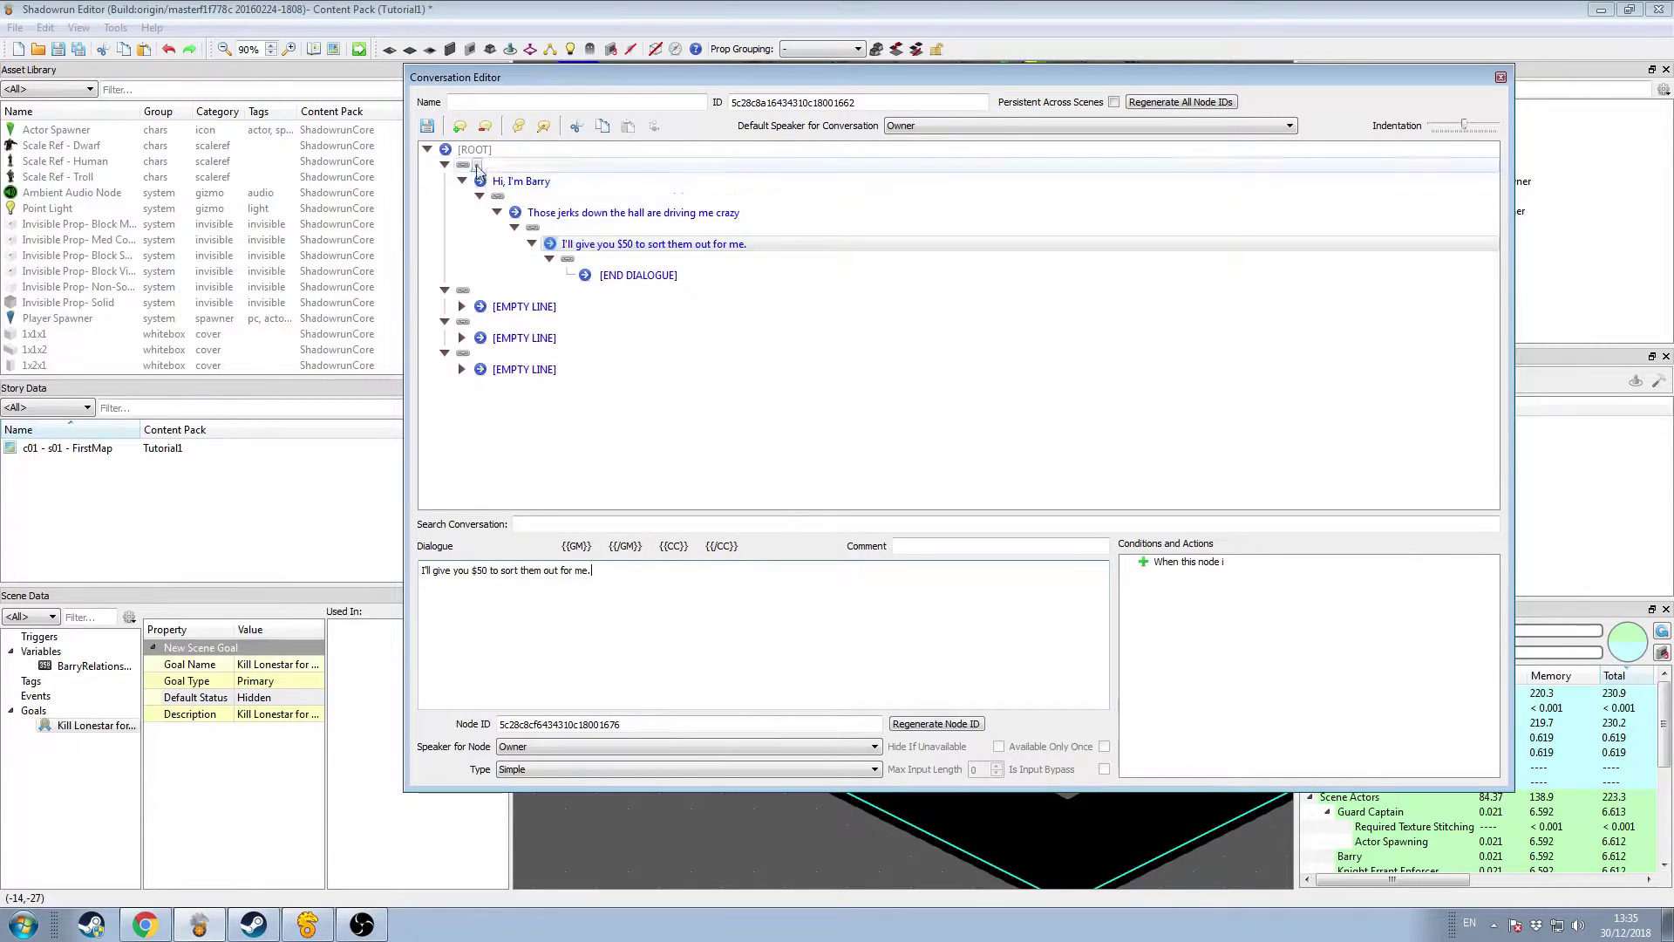
Step: Write "I don't know about this, what do you think?" as the dialogue of the first branch's fourth node
{"action": "left_click", "coordinate": [685, 276]}
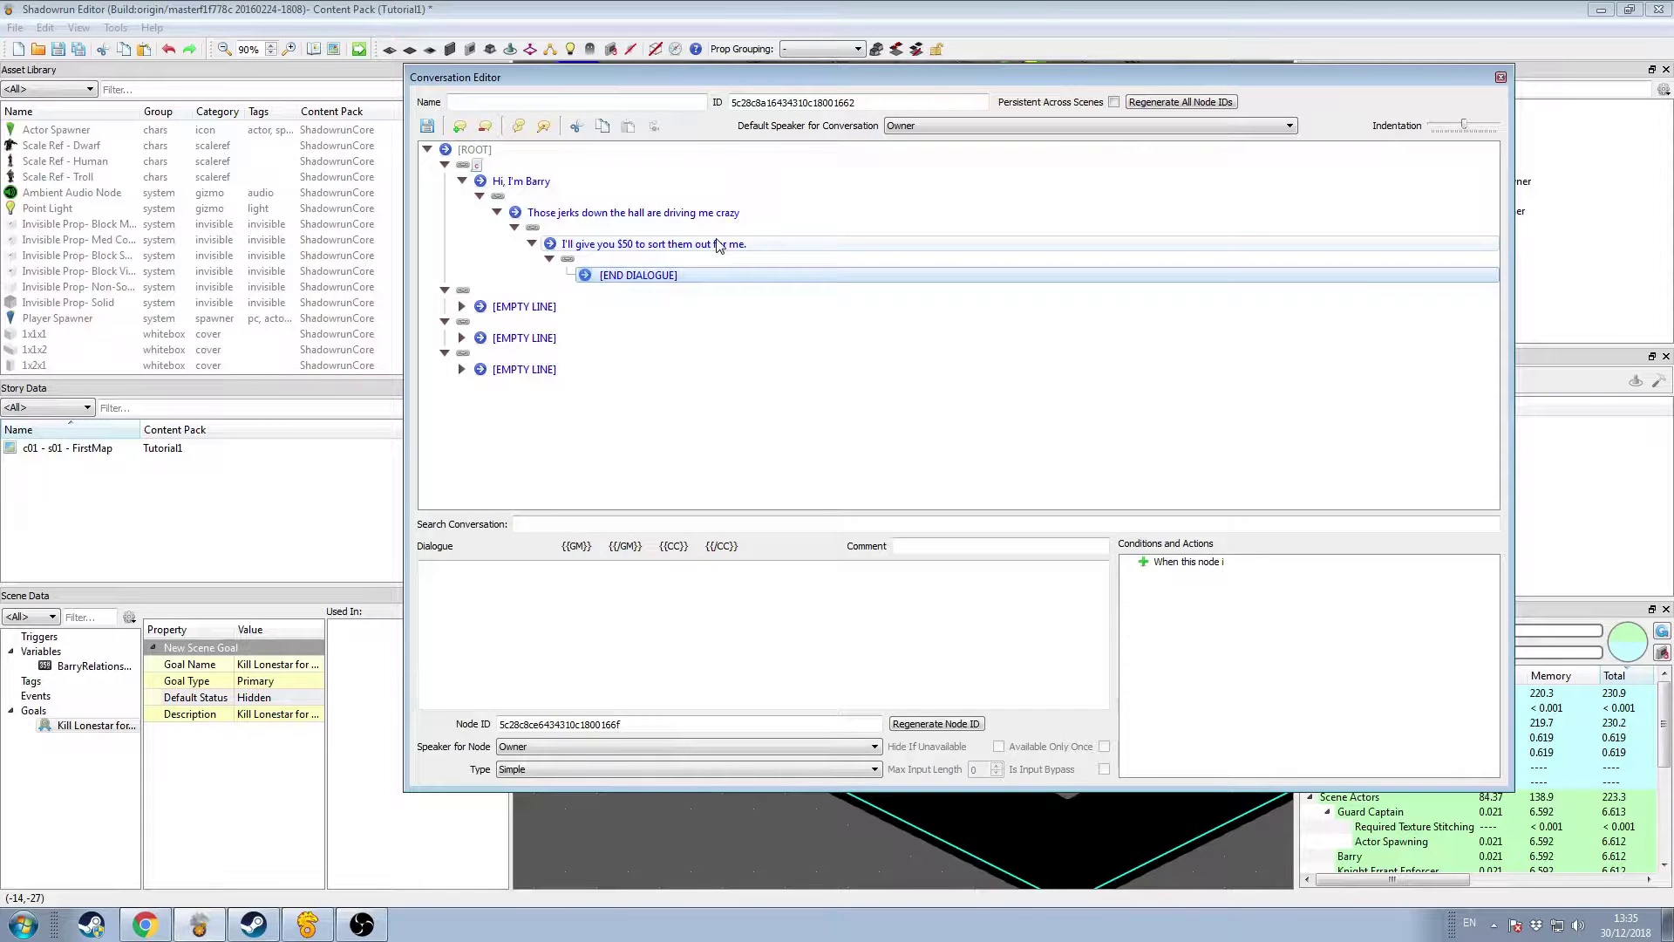
{"action": "left_click", "coordinate": [710, 635]}
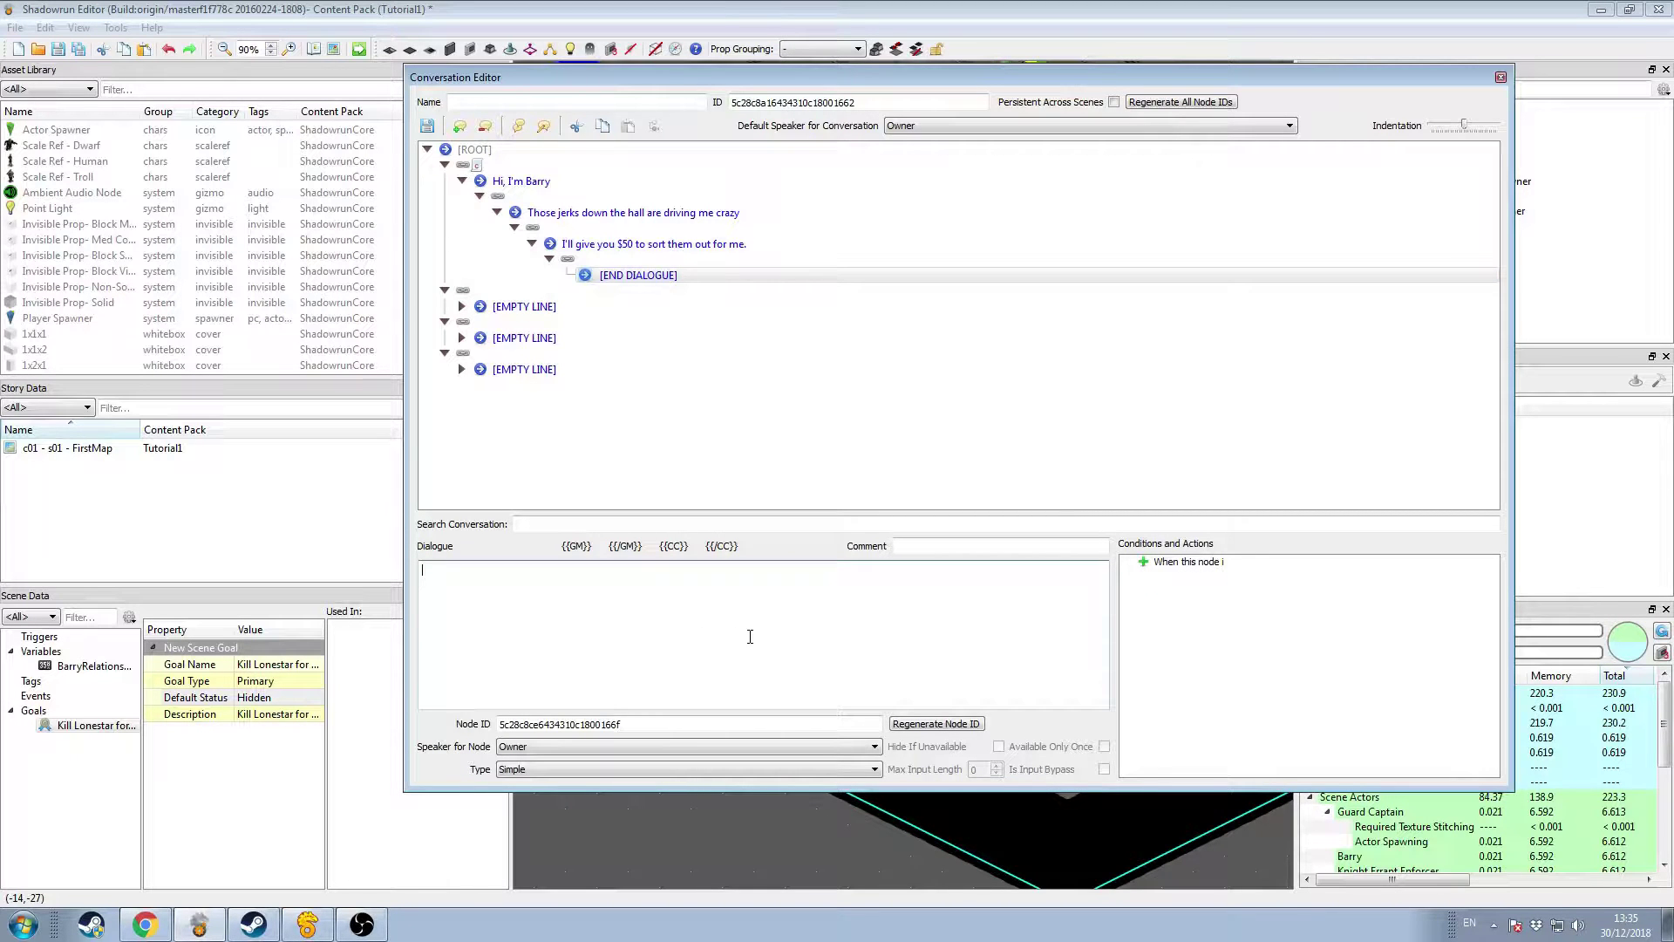
{"action": "type", "text": "I don't k"}
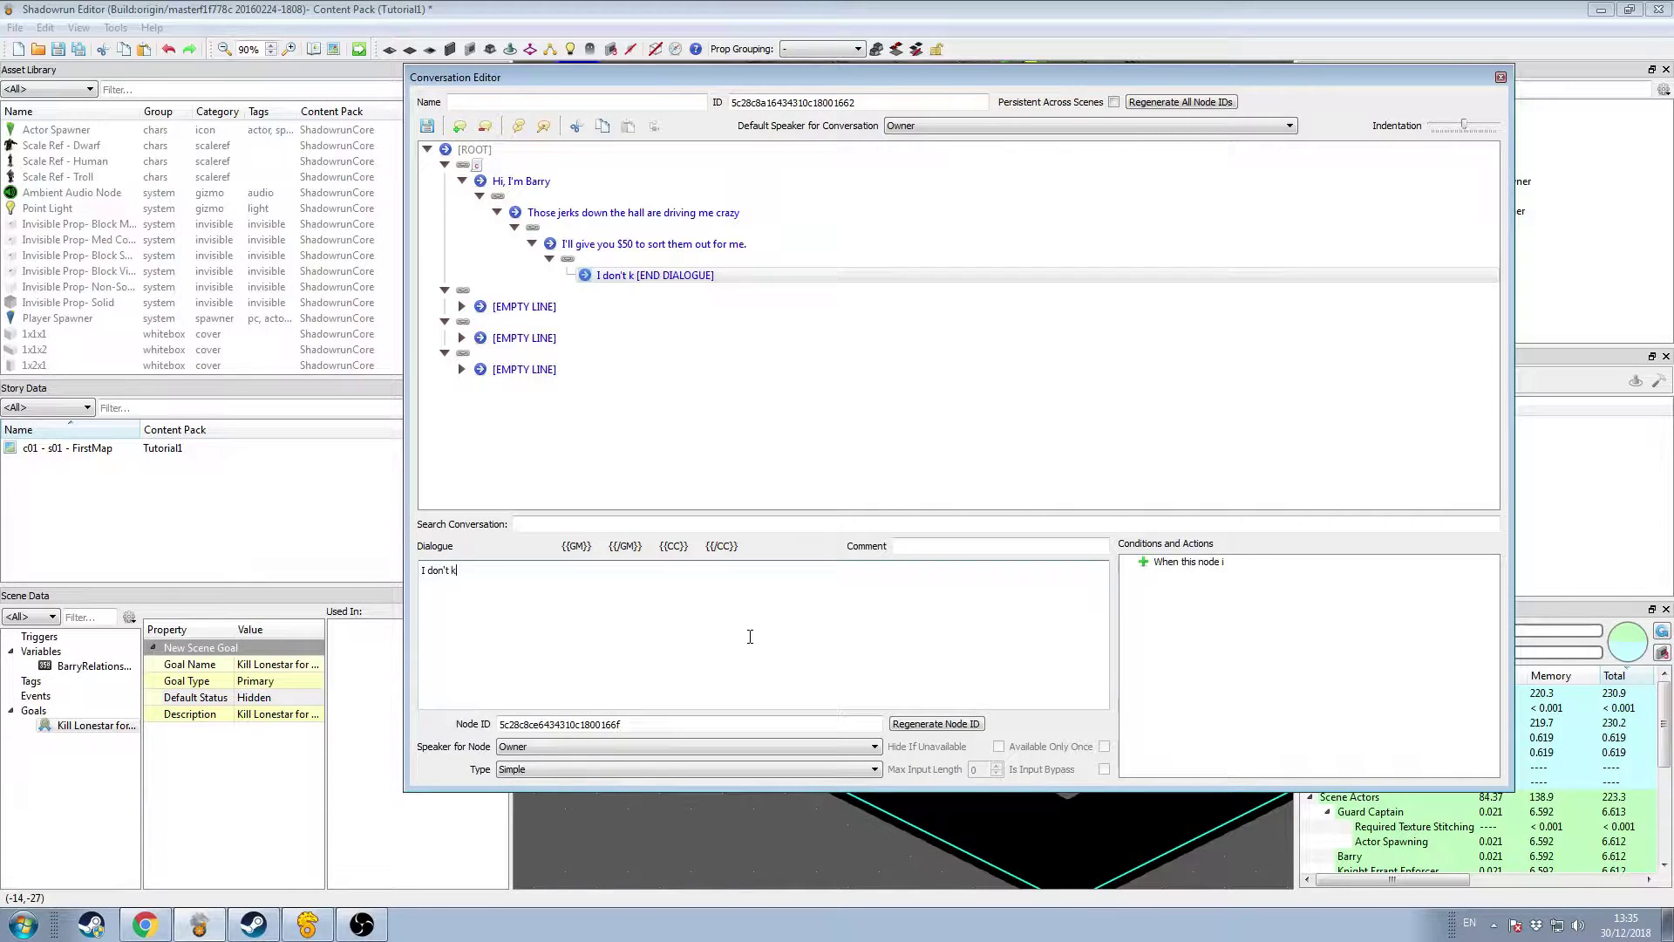
{"action": "type", "text": "now about this"}
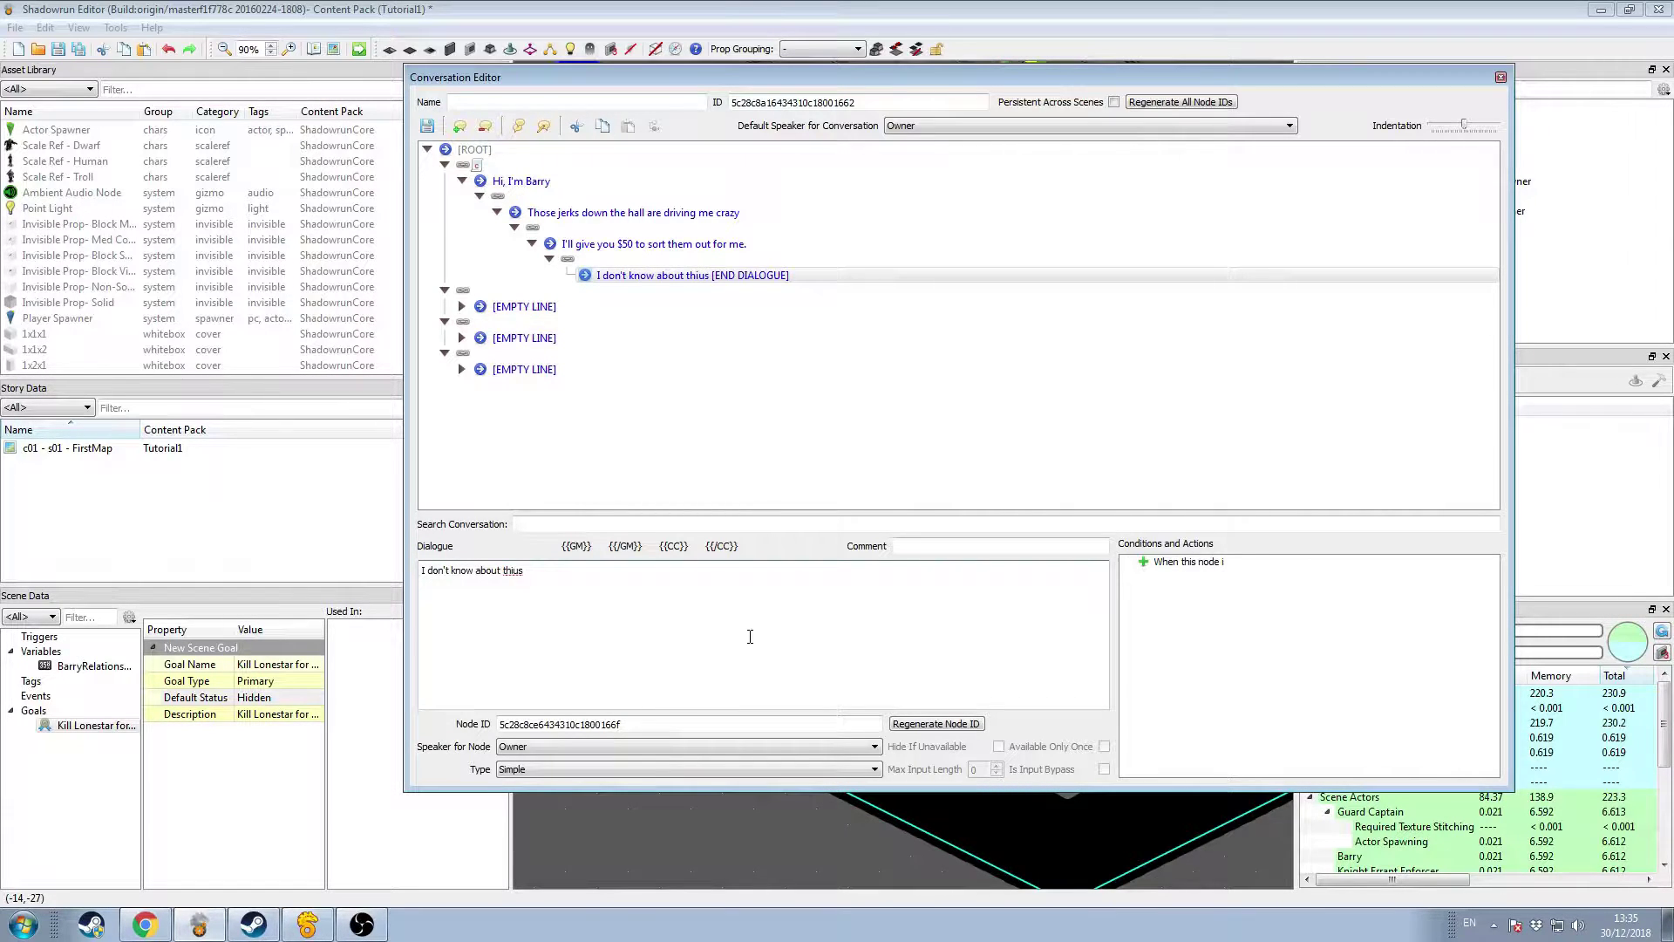
{"action": "type", "text": ", what do you think?"}
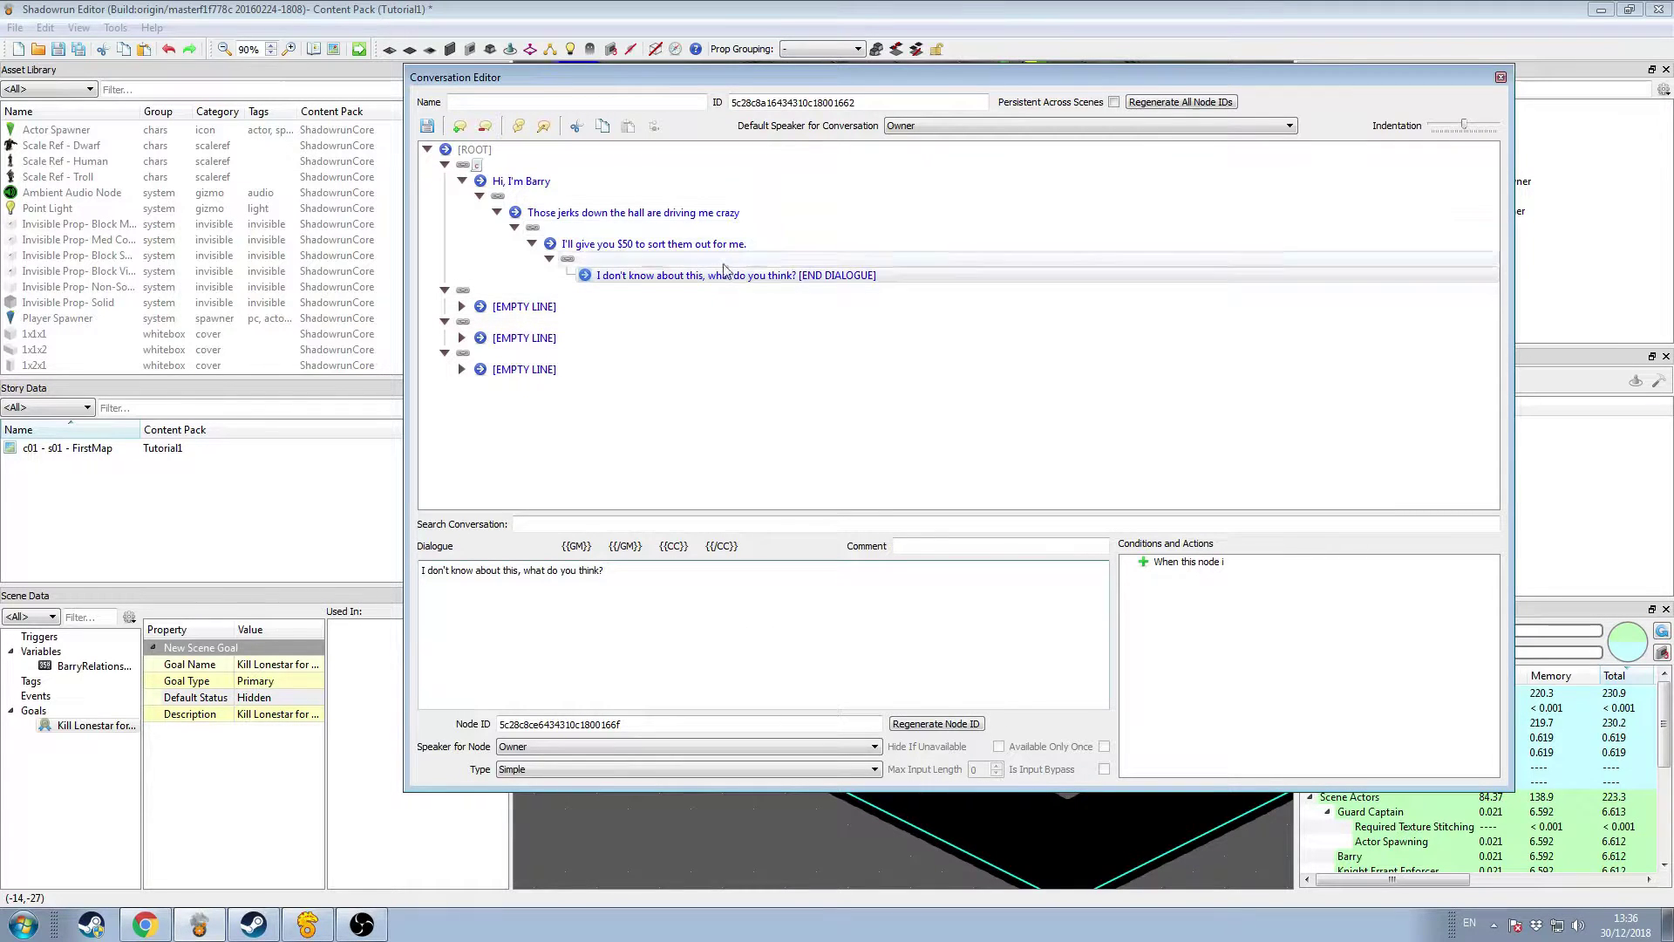
Step: Insert the name token $(l.name) after "this" in the fourth node's dialogue
{"action": "left_click", "coordinate": [518, 577]}
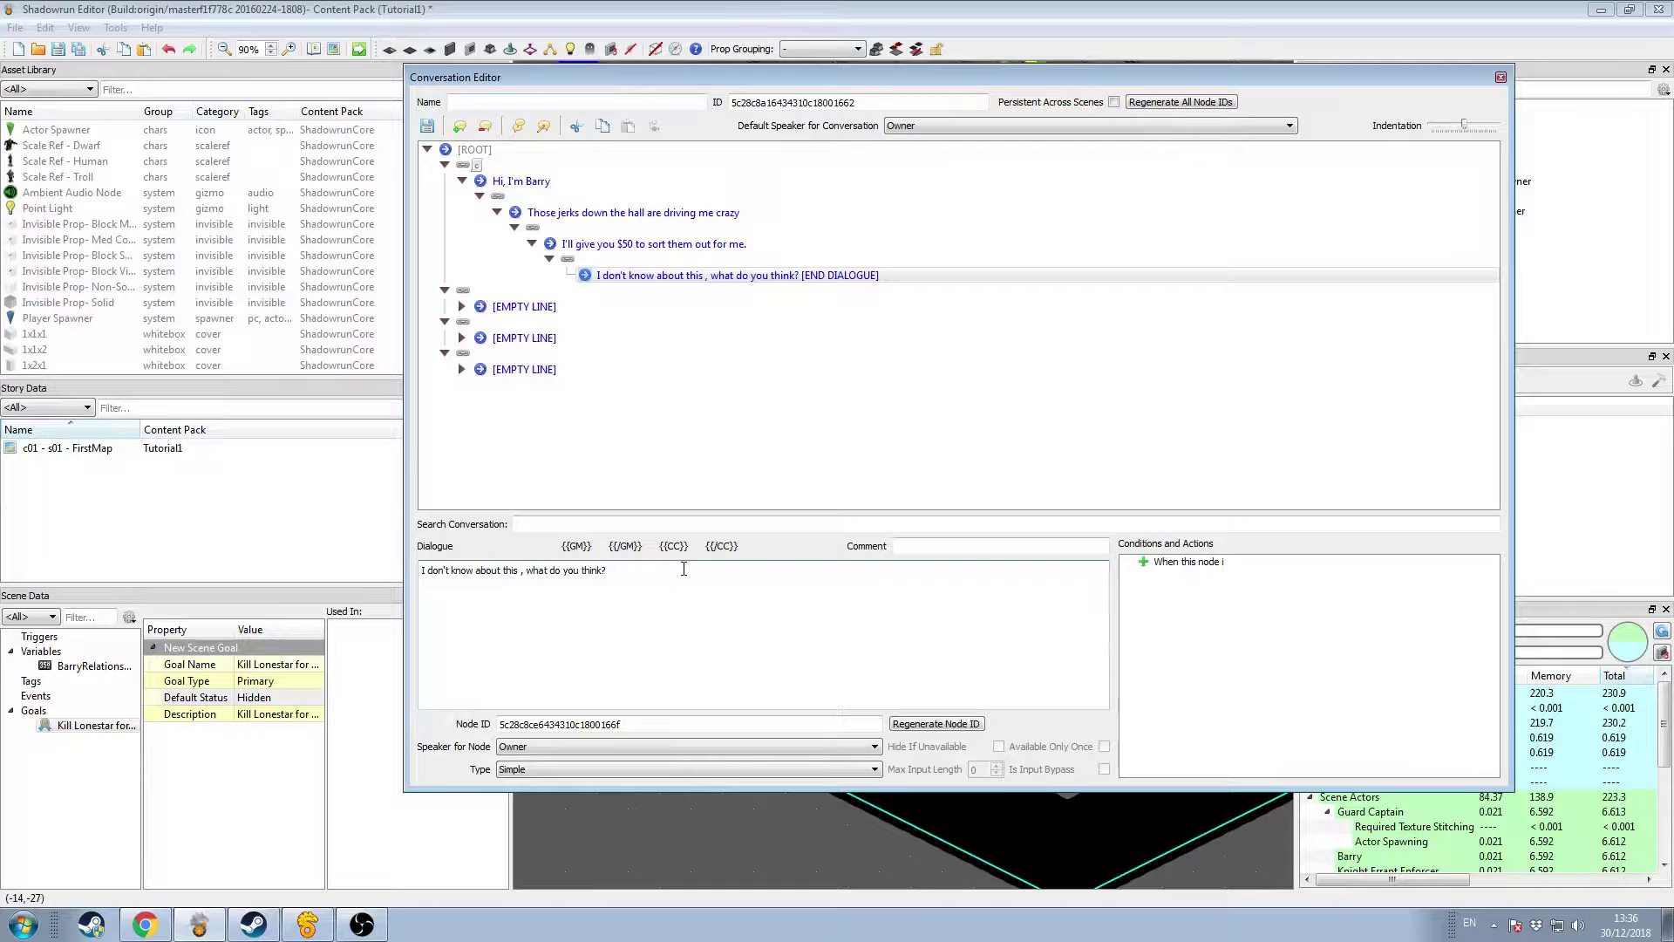
{"action": "type", "text": "$"}
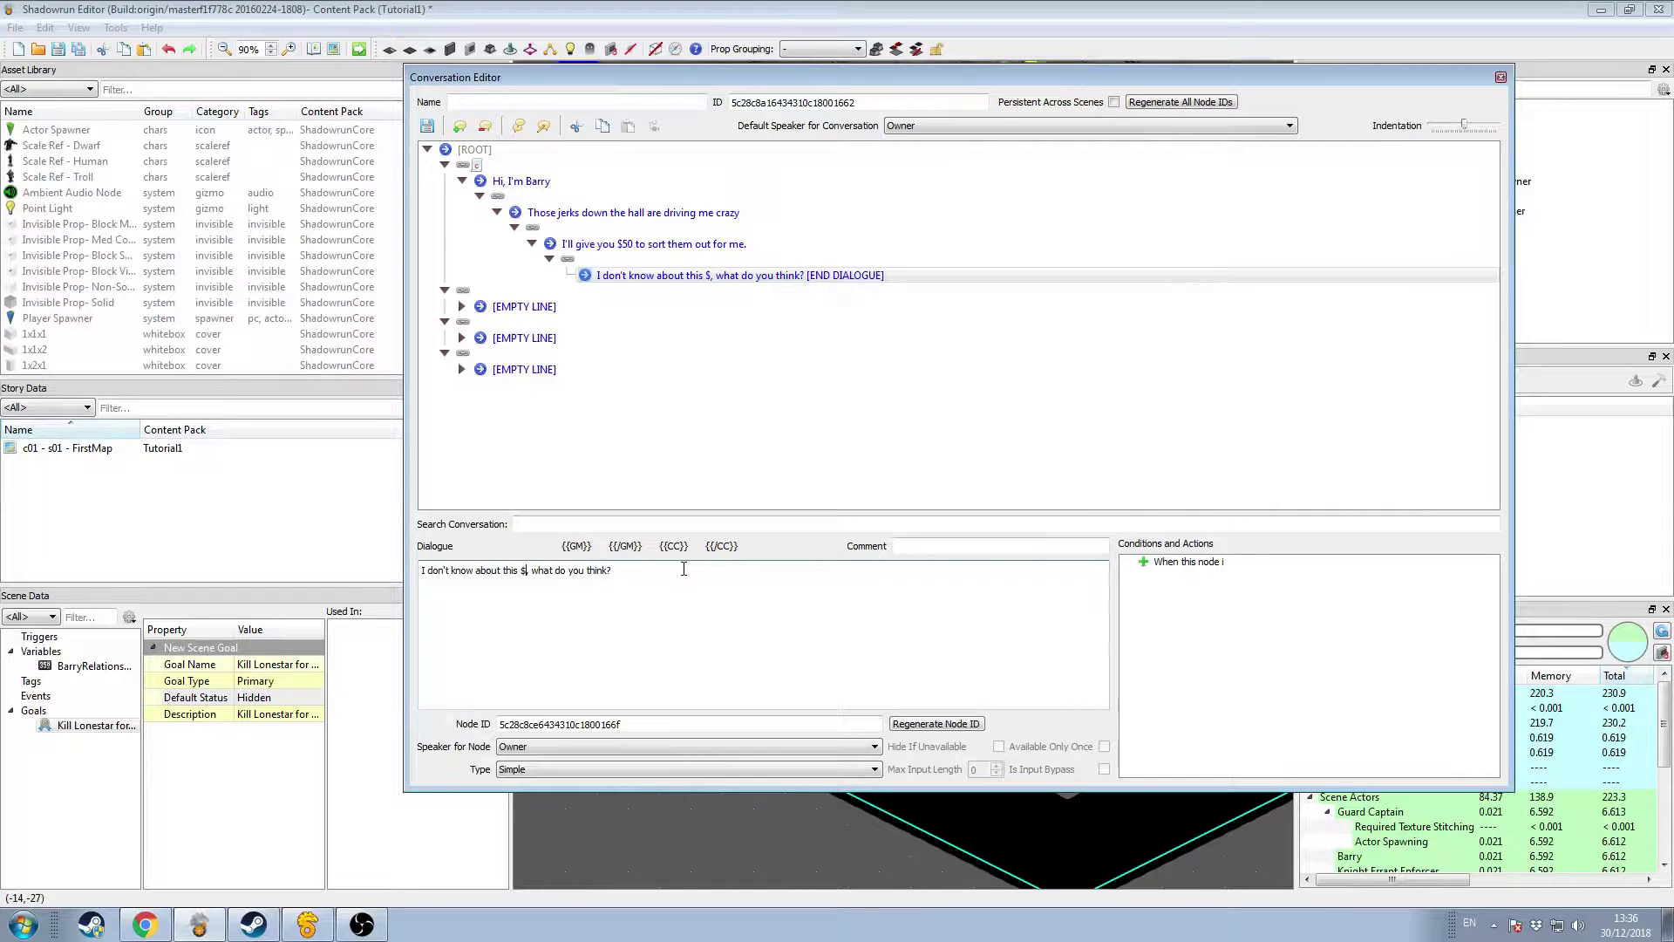
{"action": "type", "text": "("}
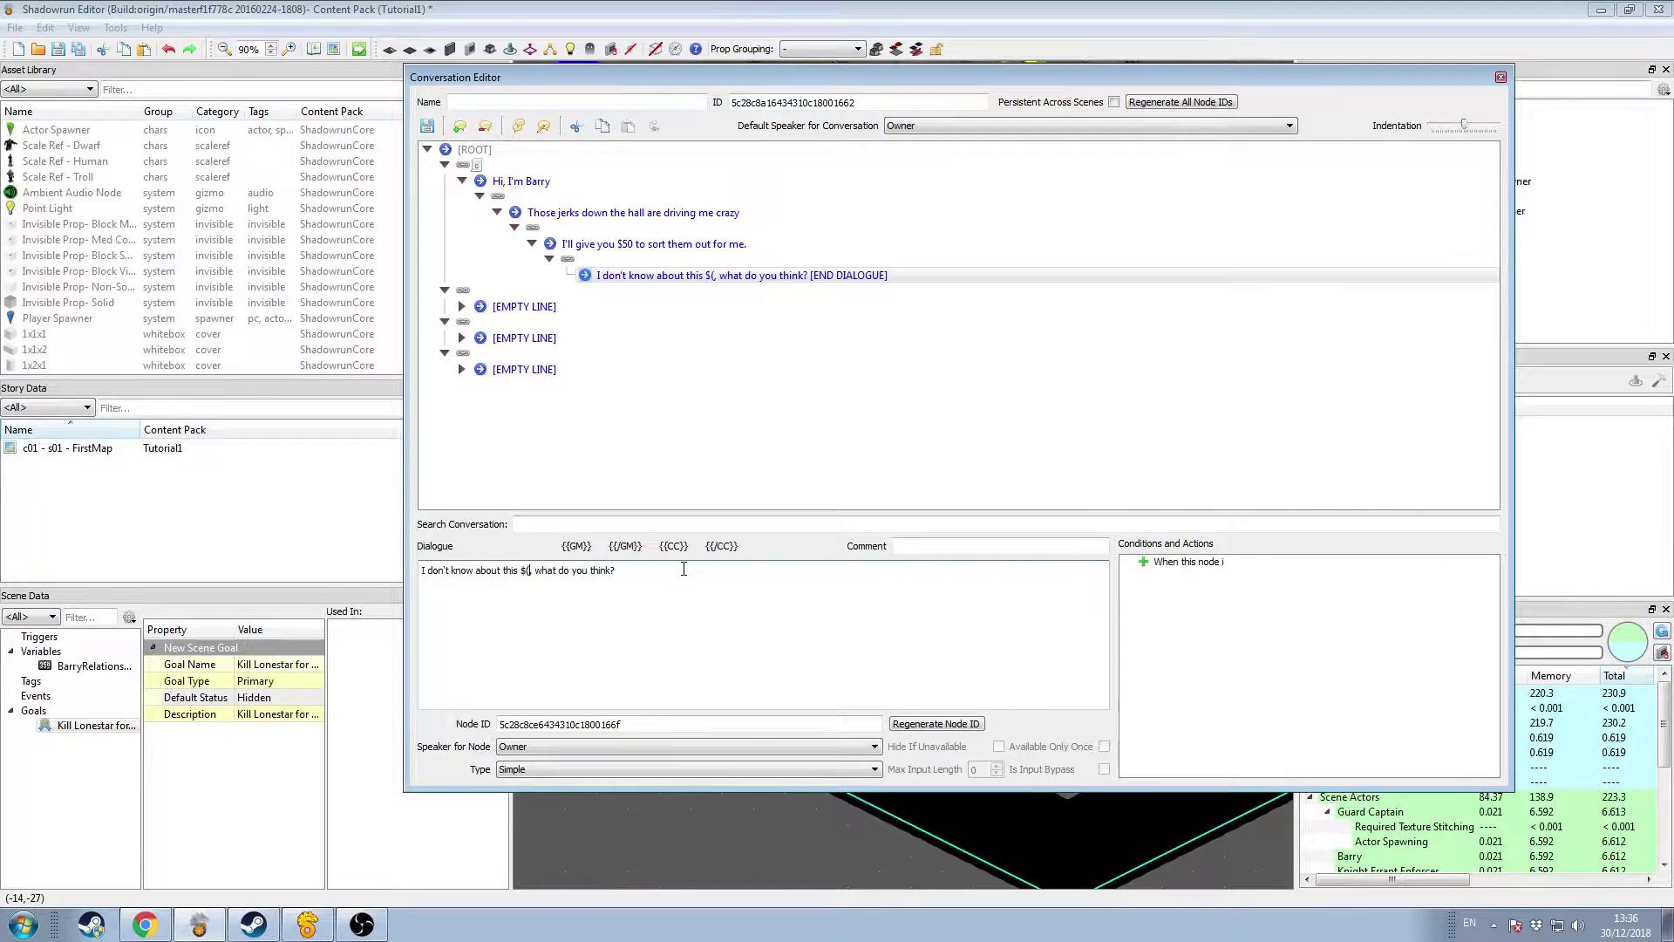
{"action": "type", "text": "l"}
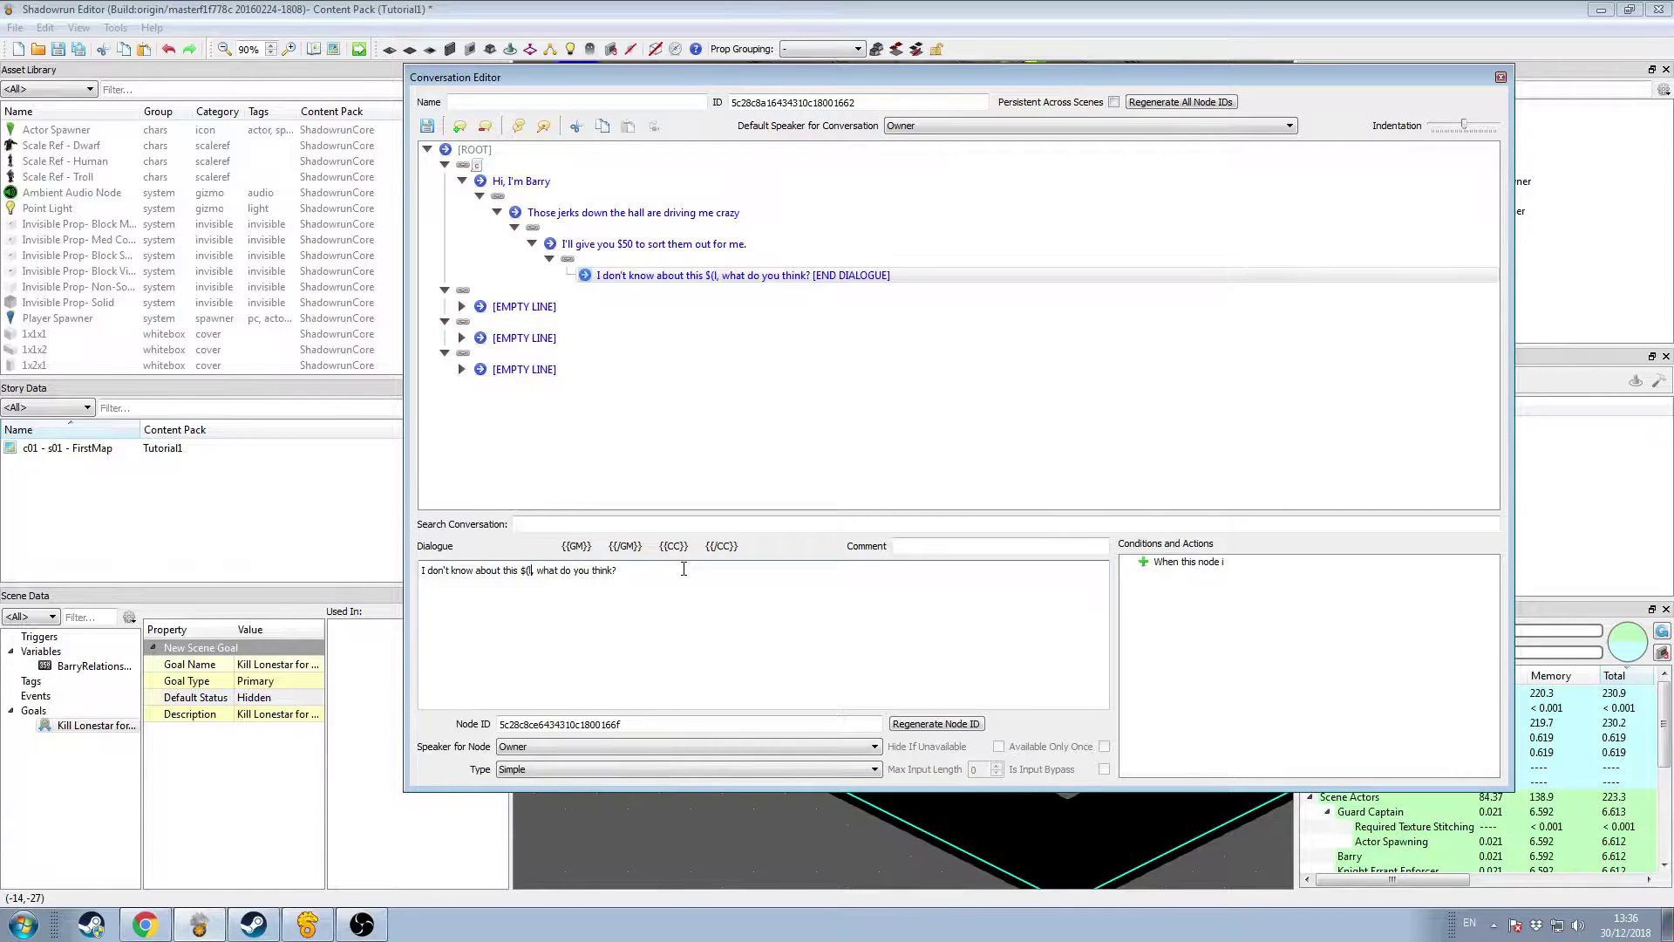
{"action": "type", "text": ".name)"}
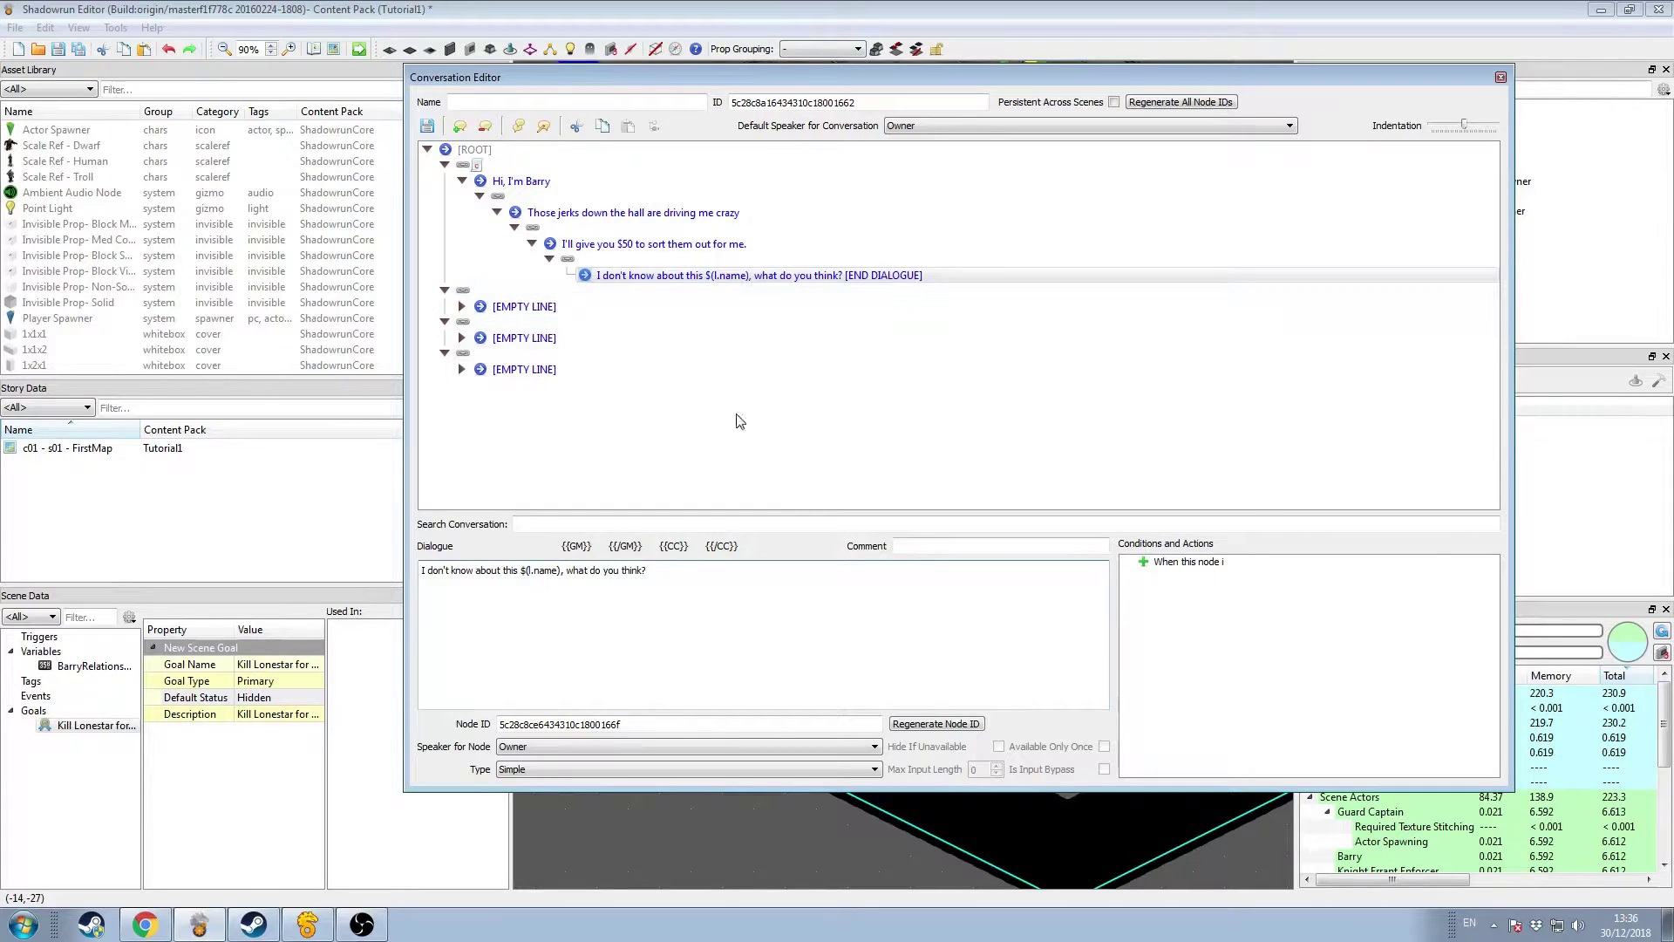
Step: Try the token $(s.name) in the fourth node's dialogue and change it back to $(l.name)
{"action": "left_click_drag", "start_coordinate": [520, 572], "coordinate": [560, 572]}
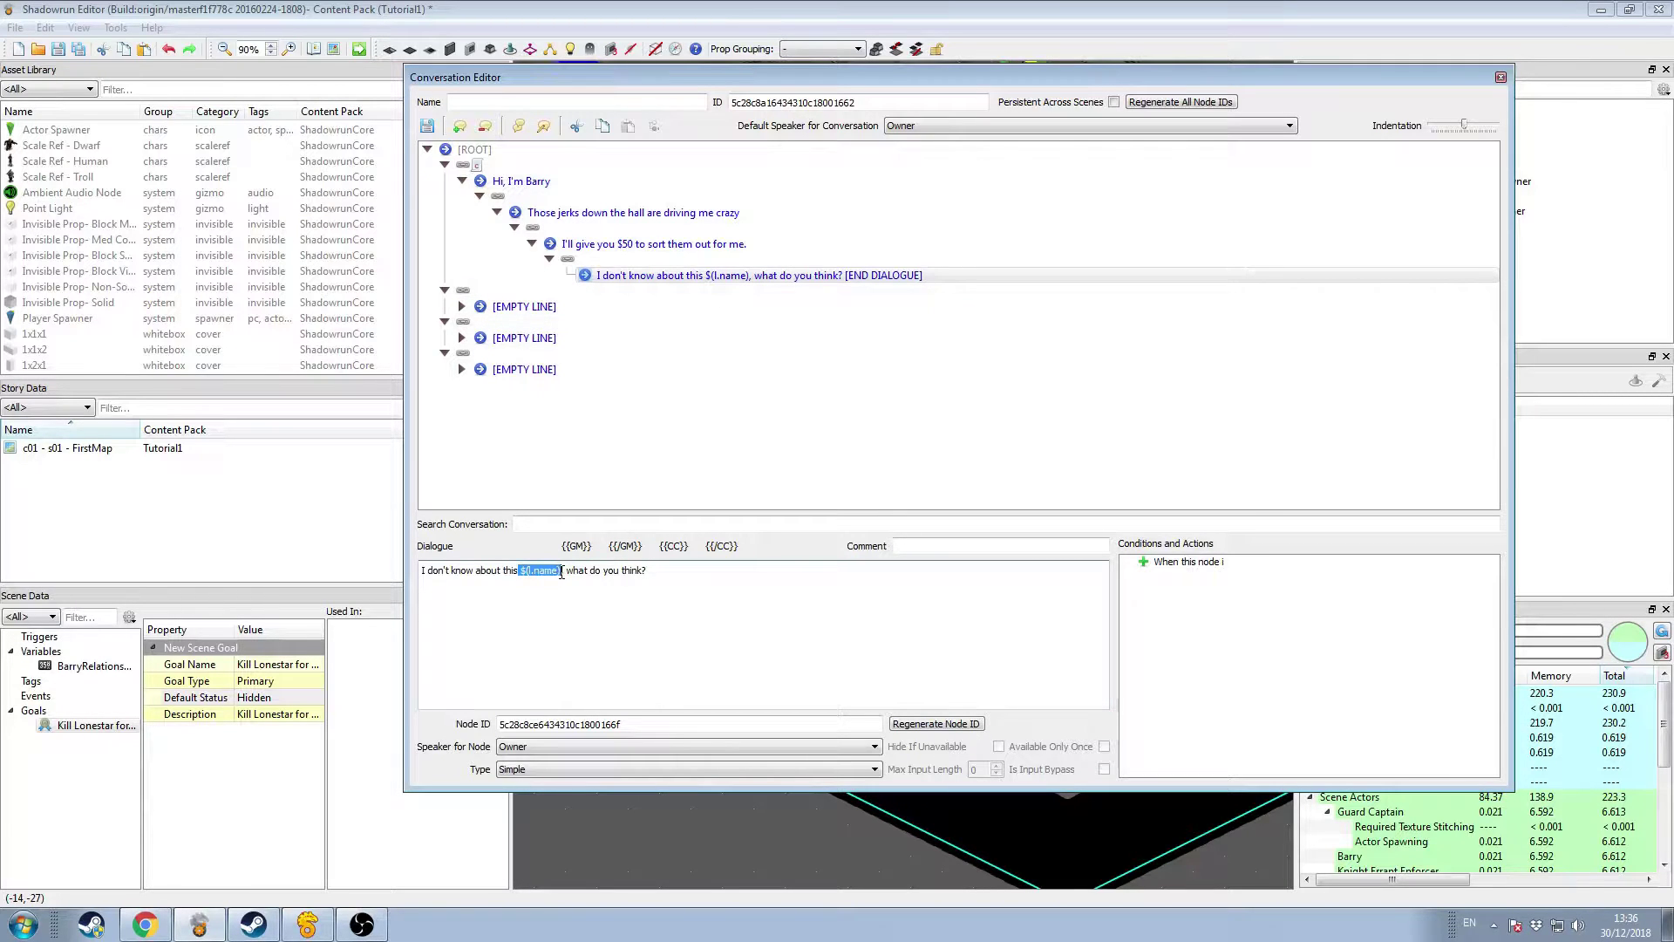
{"action": "left_click", "coordinate": [536, 610]}
{"action": "left_click_drag", "start_coordinate": [520, 571], "coordinate": [558, 572]}
{"action": "left_click", "coordinate": [589, 592]}
{"action": "key", "text": "BackSpace"}
{"action": "type", "text": "s"}
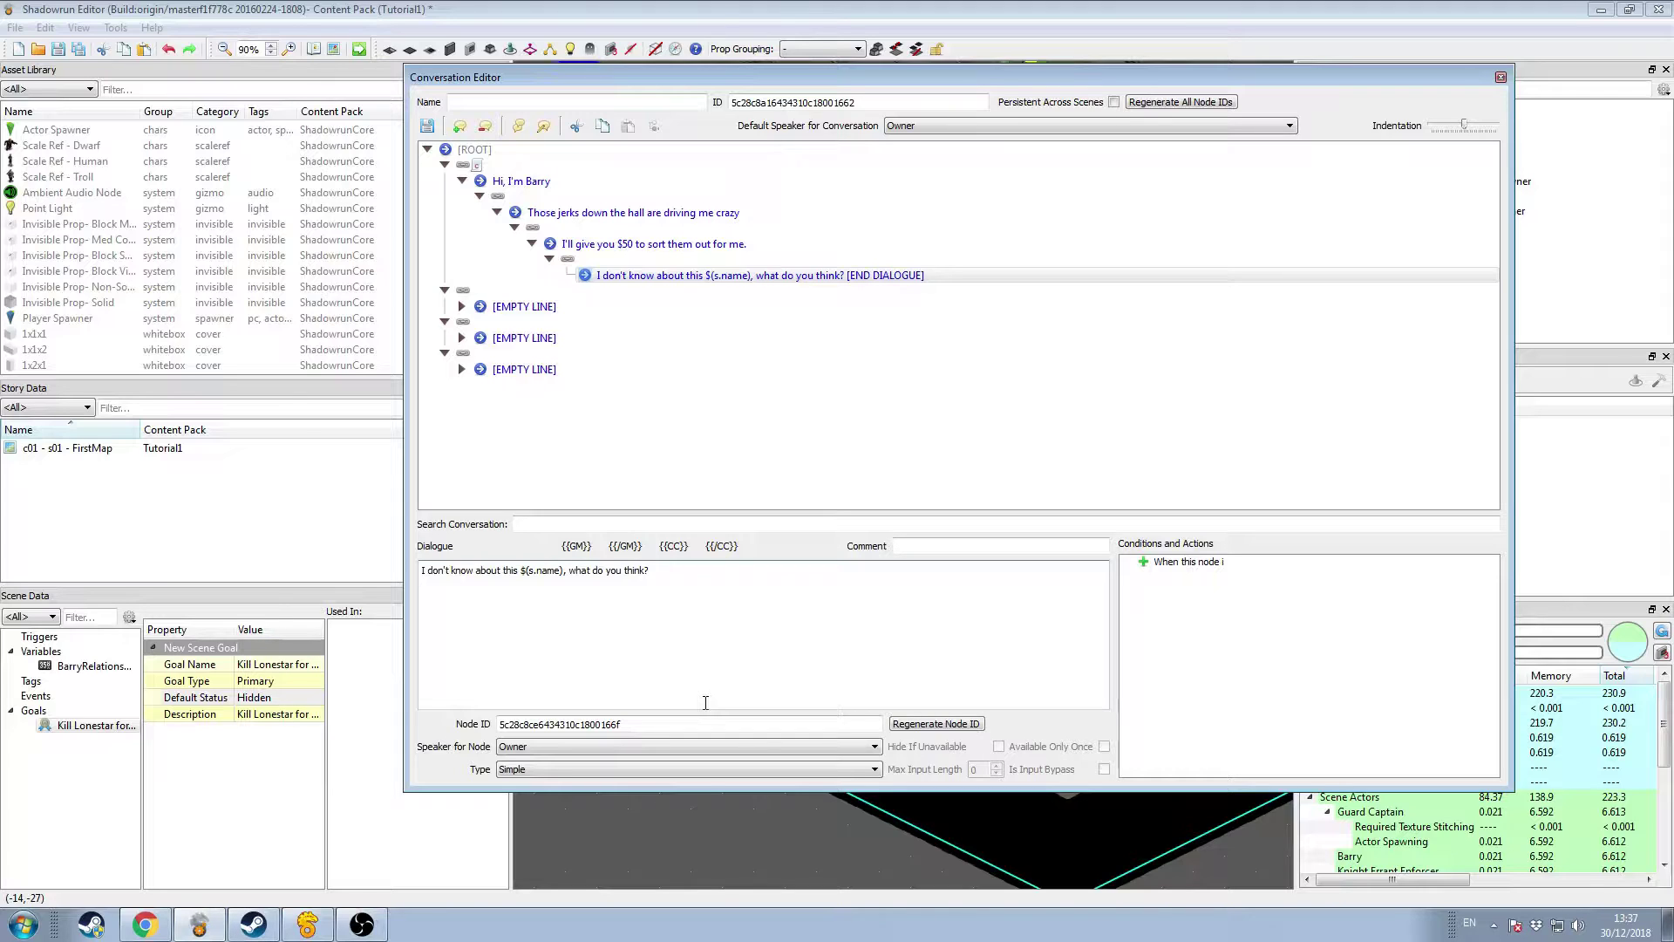
{"action": "key", "text": "BackSpace"}
{"action": "type", "text": "l"}
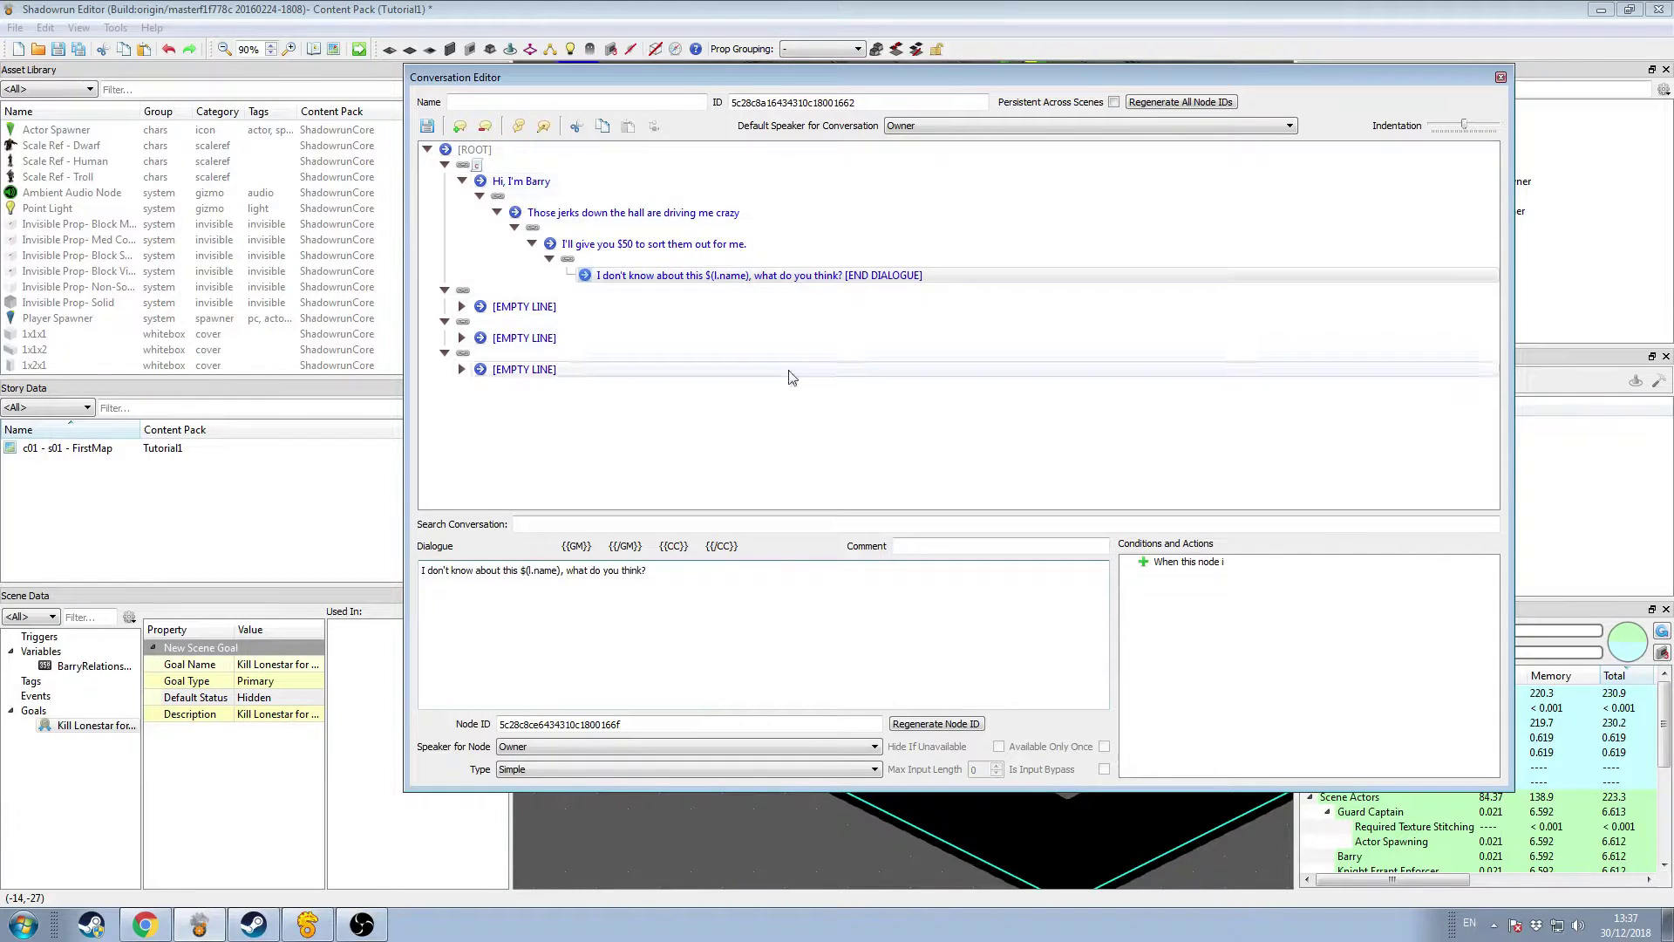
Step: Add two player responses under the first branch's "what do you think?" node
{"action": "left_click", "coordinate": [804, 278]}
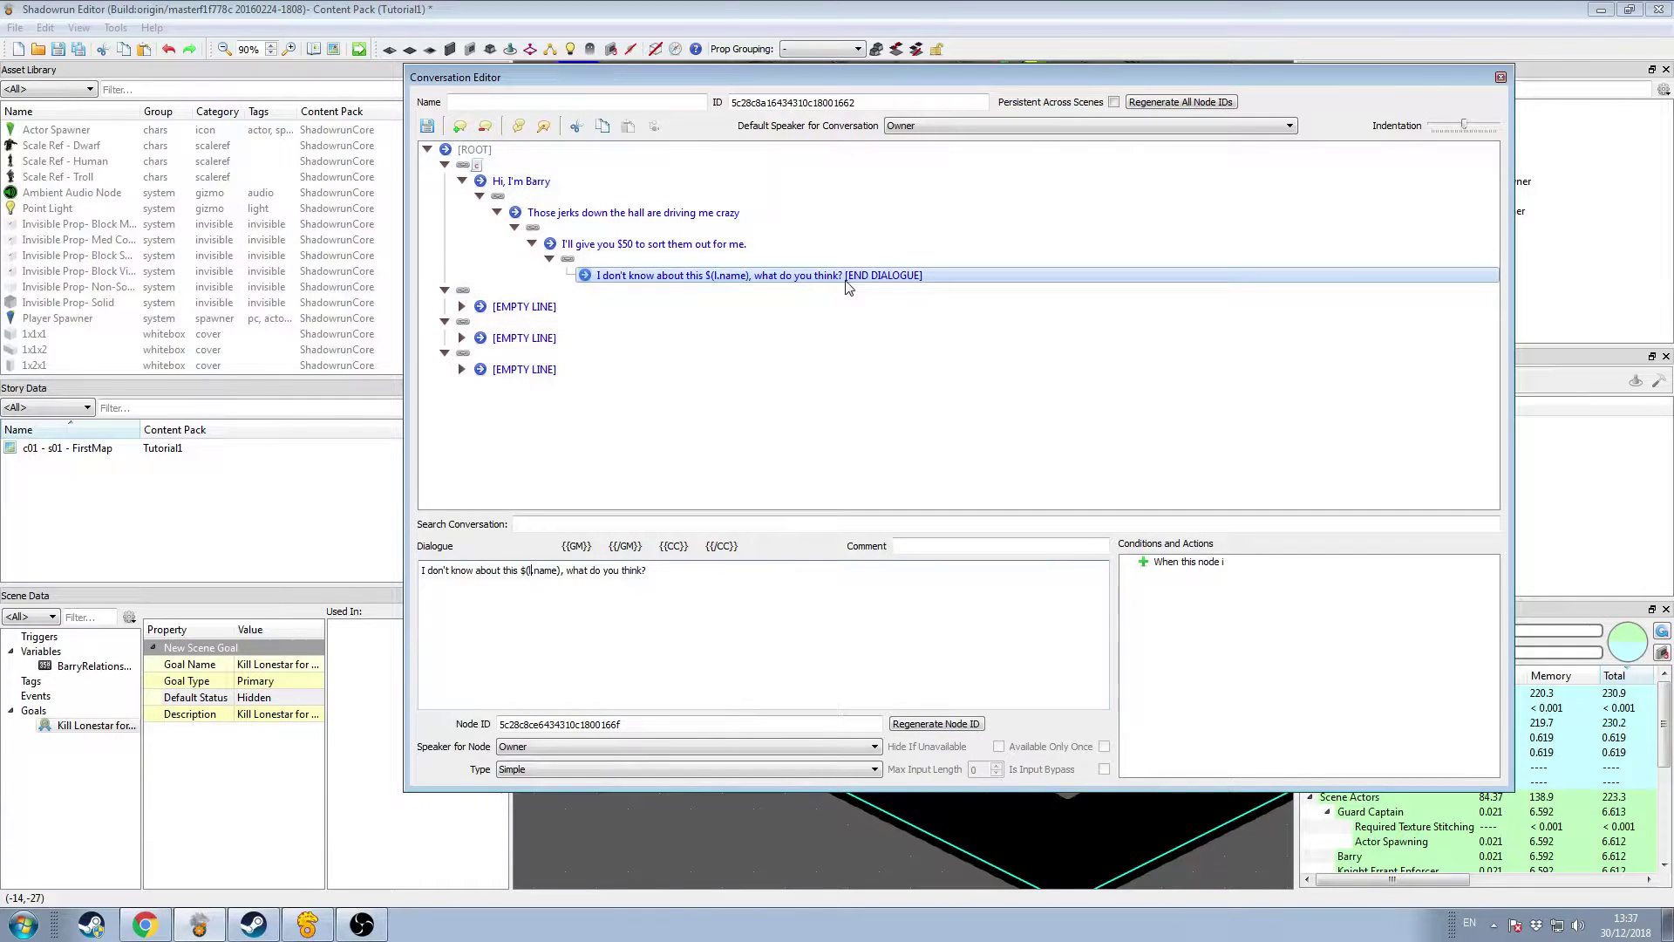
{"action": "left_click", "coordinate": [459, 130]}
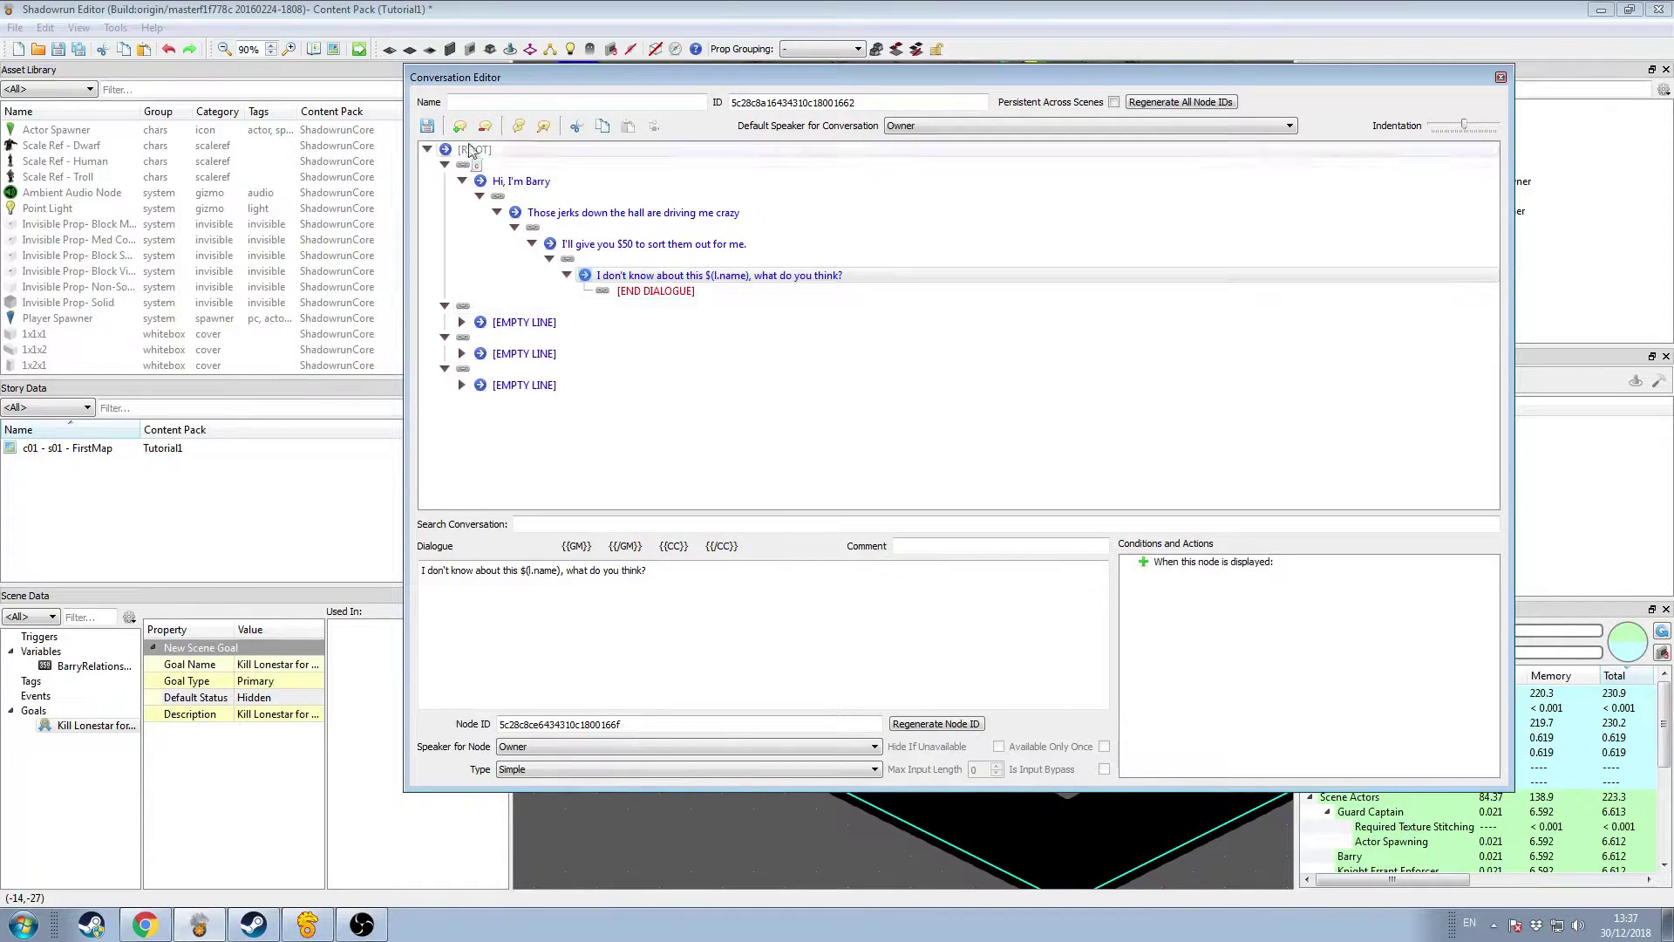
{"action": "left_click", "coordinate": [459, 132]}
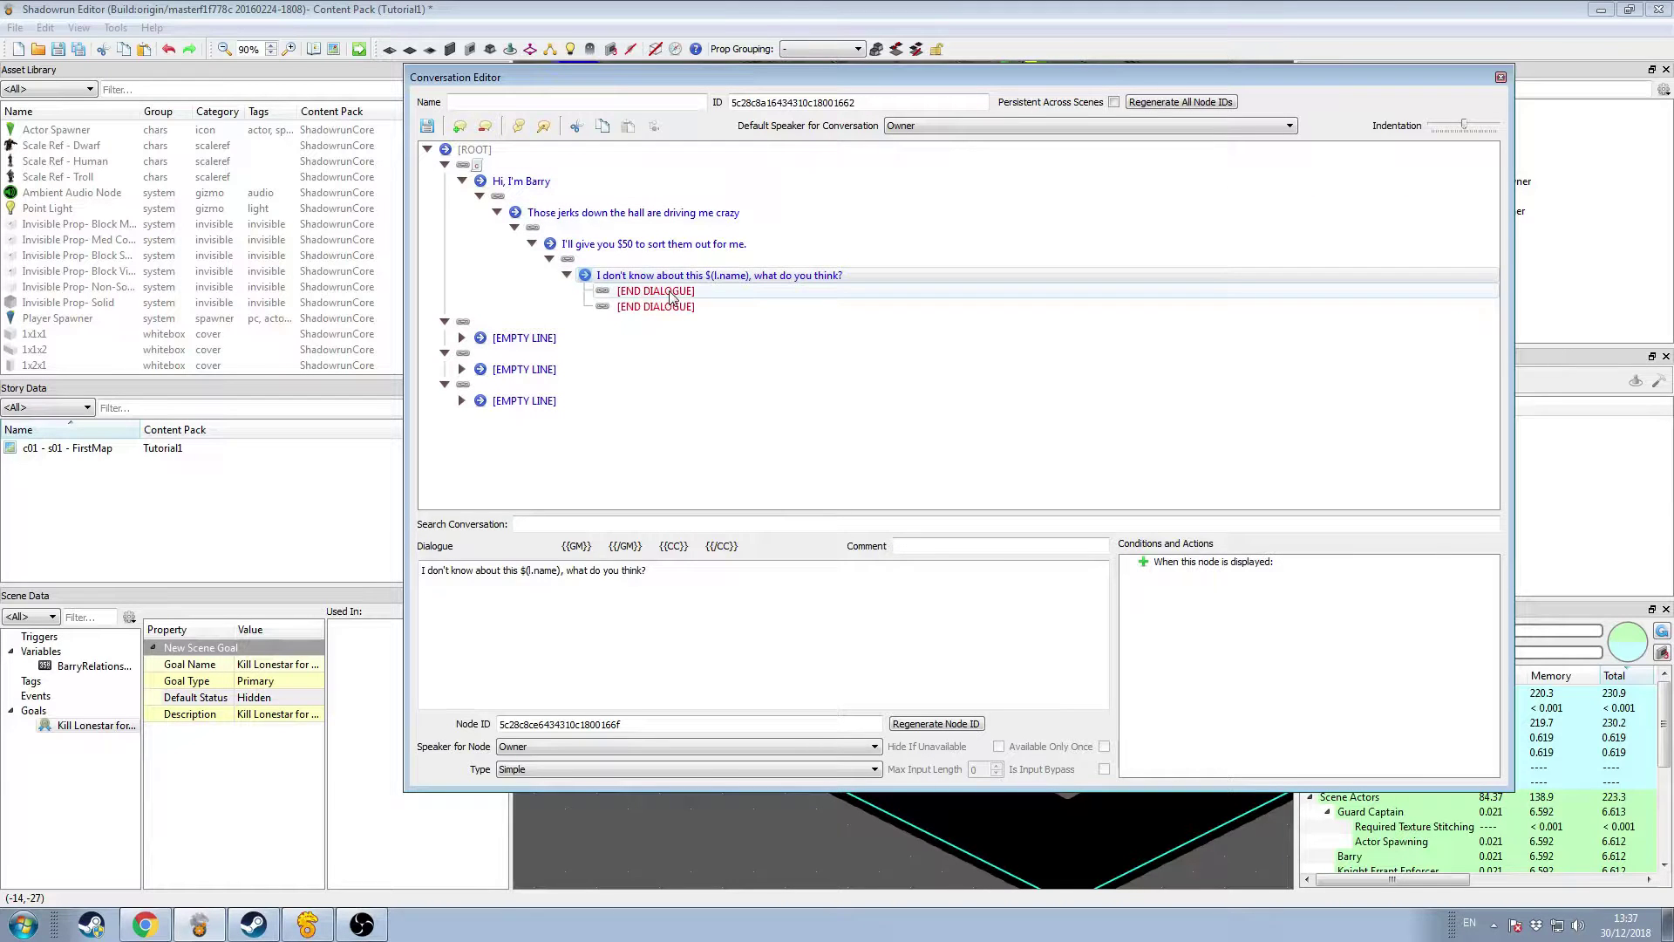
Step: Write "No thanks" as the first player response and "Yeah sure thing" as the second
{"action": "left_click", "coordinate": [671, 294]}
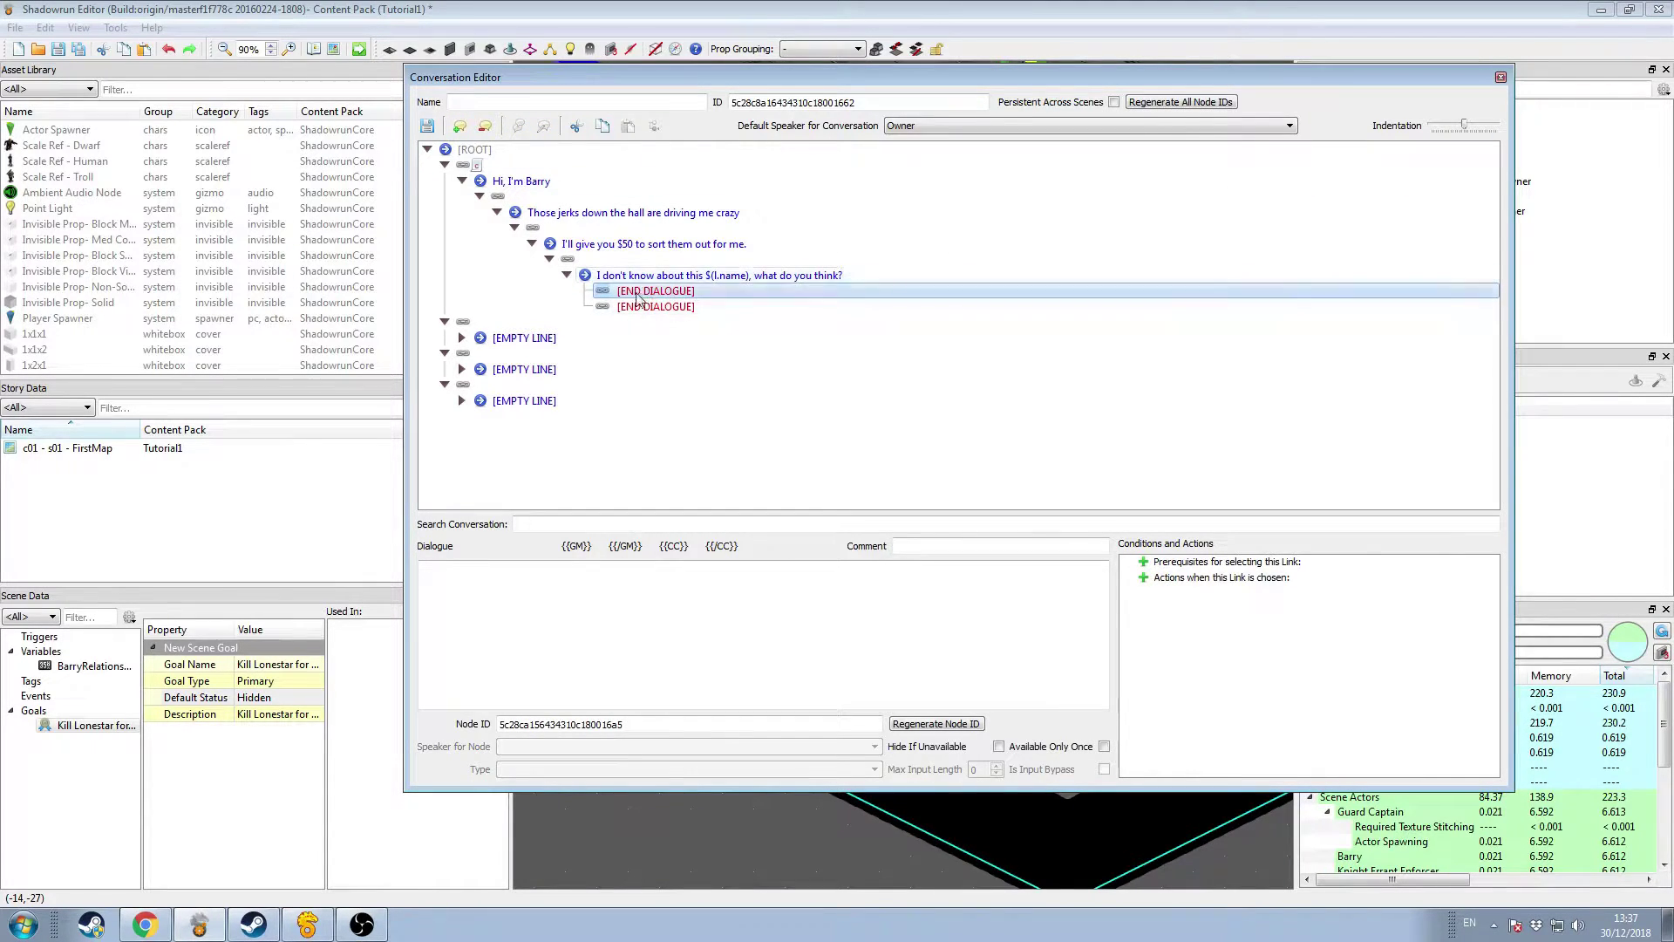
{"action": "left_click", "coordinate": [726, 580]}
{"action": "type", "text": "No thanks"}
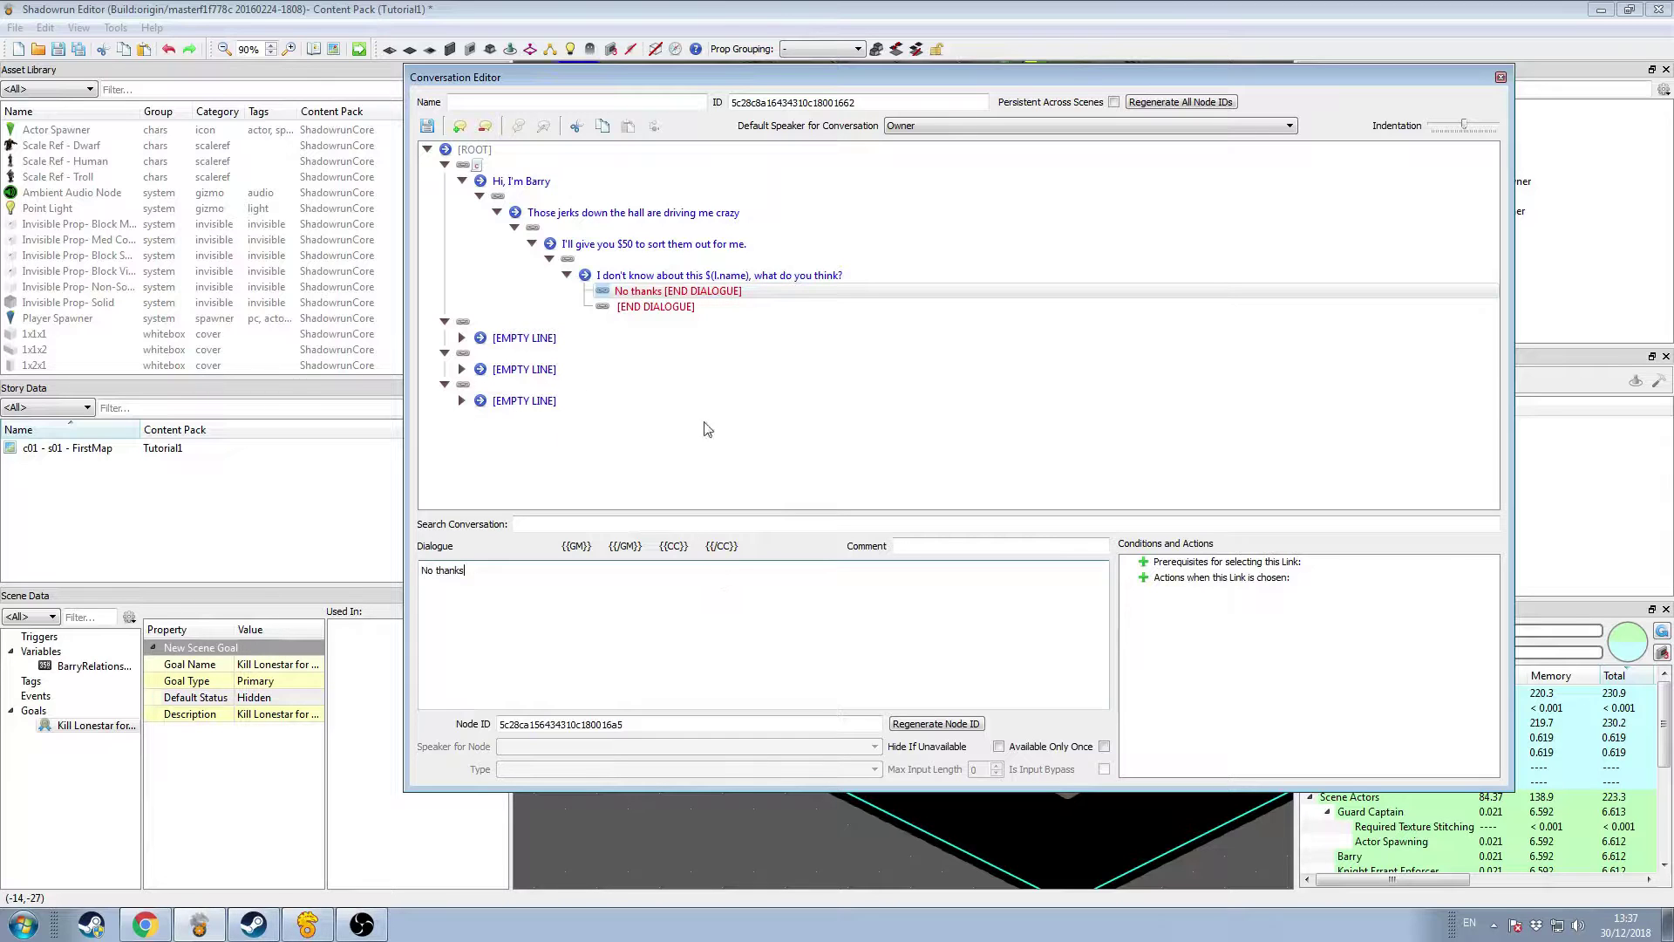
{"action": "left_click", "coordinate": [708, 306]}
{"action": "left_click", "coordinate": [746, 627]}
{"action": "type", "text": "Yeah sure thing"}
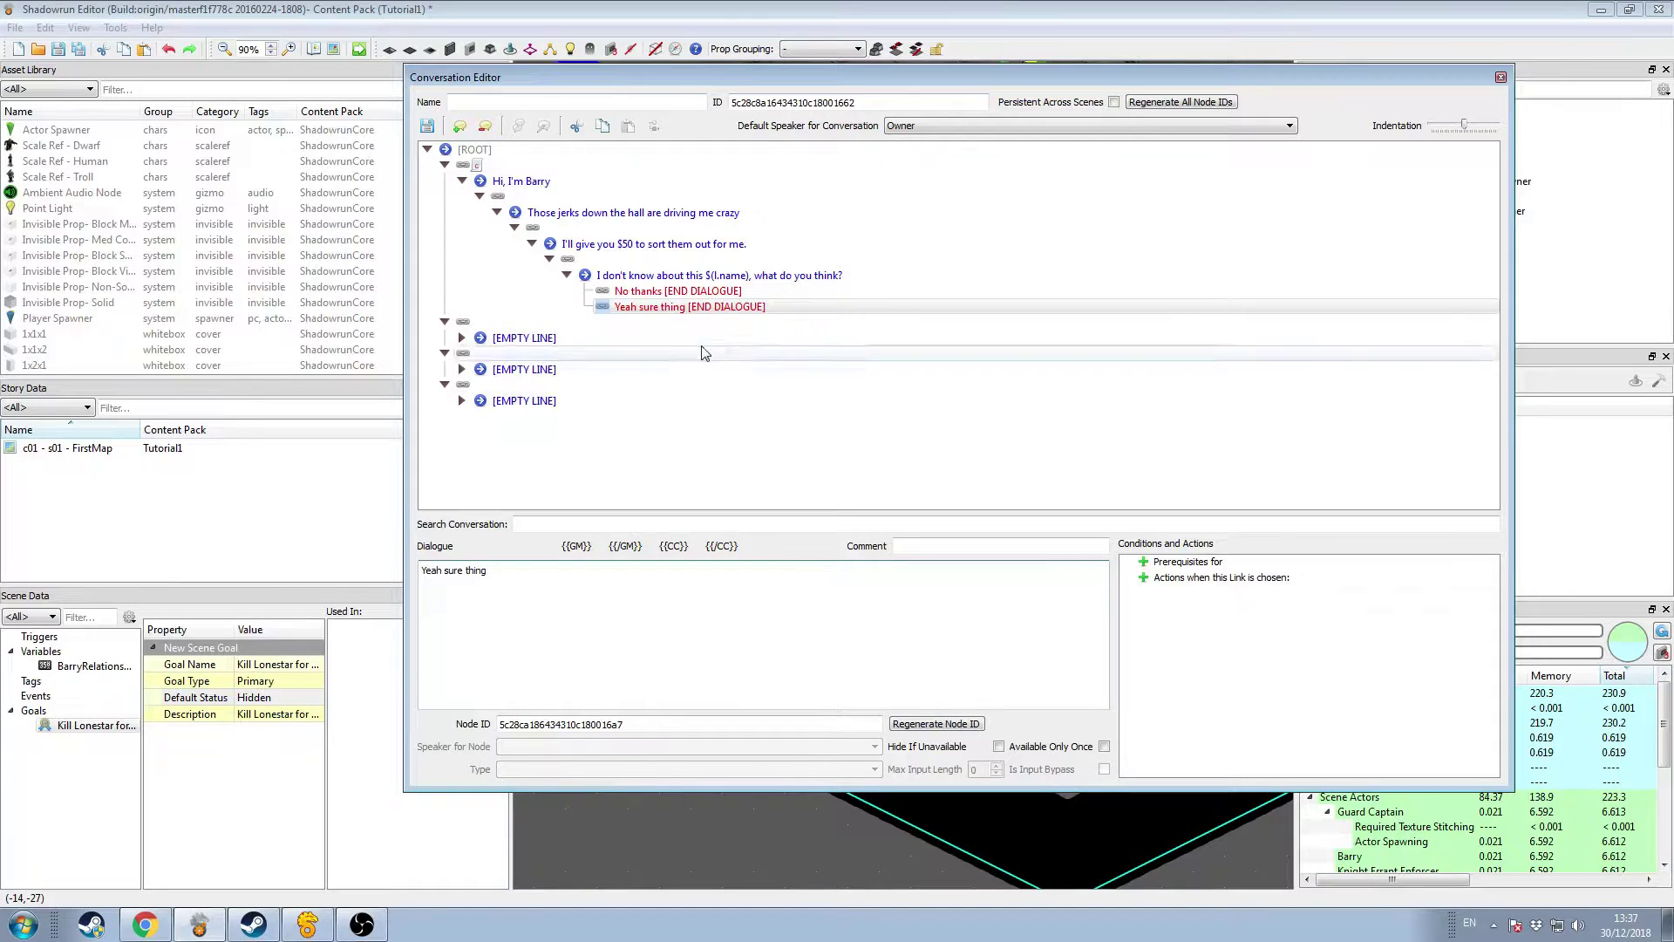
Step: Add three empty actions that run when the "Yeah sure thing" response is chosen
{"action": "left_click", "coordinate": [715, 293]}
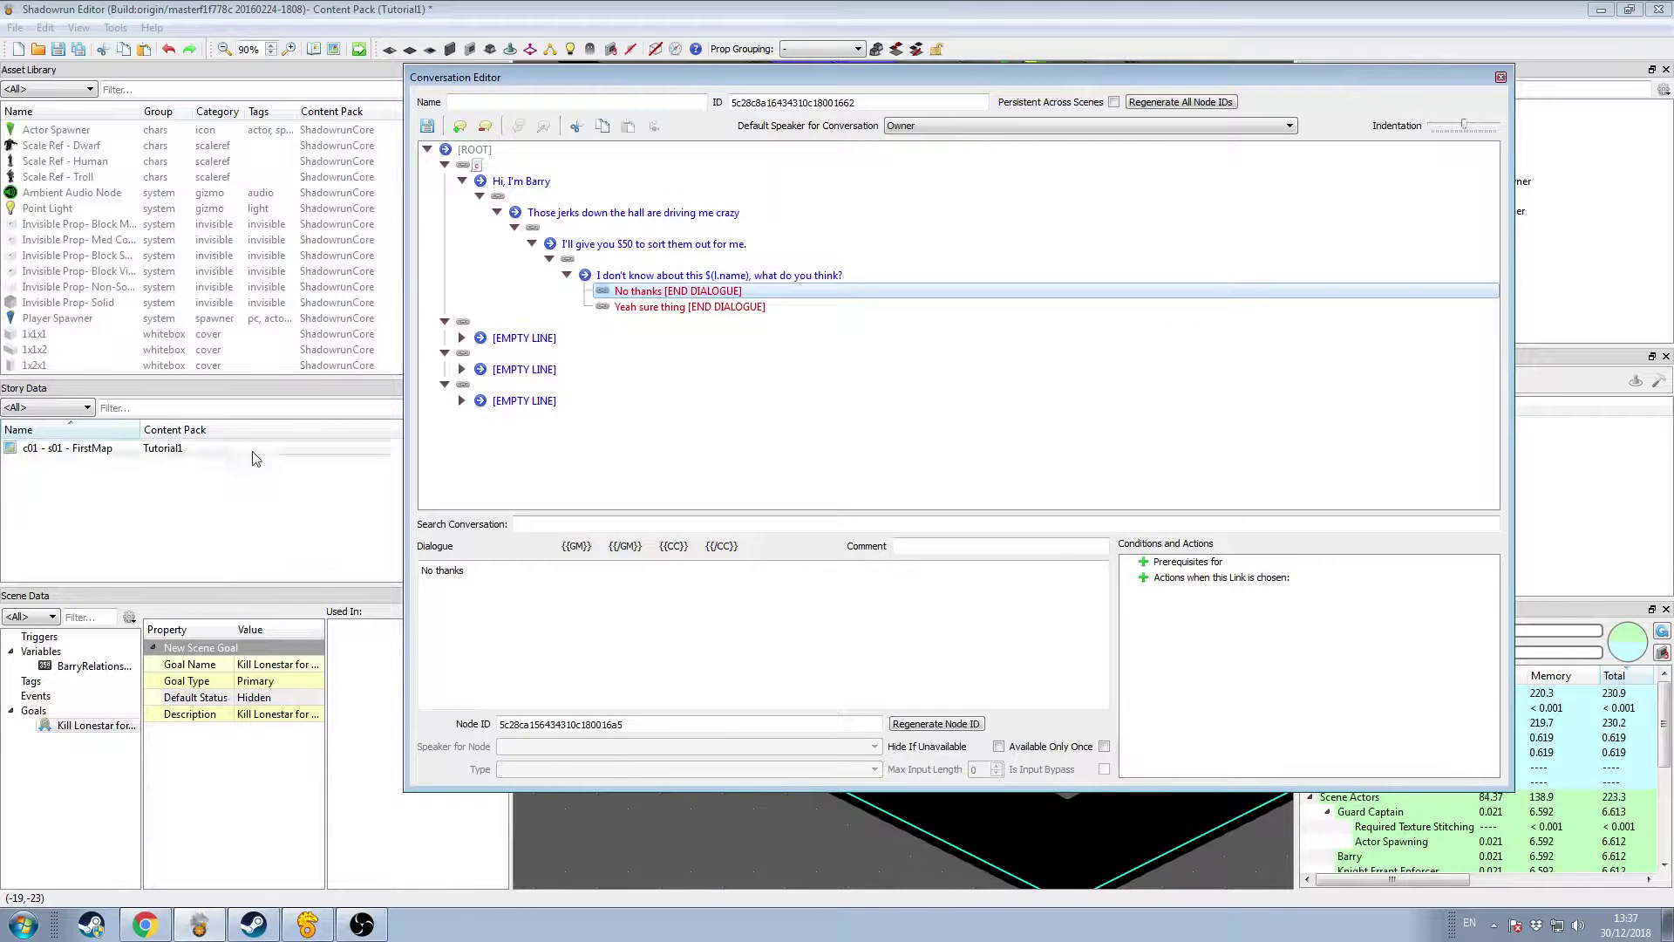
{"action": "left_click", "coordinate": [698, 307]}
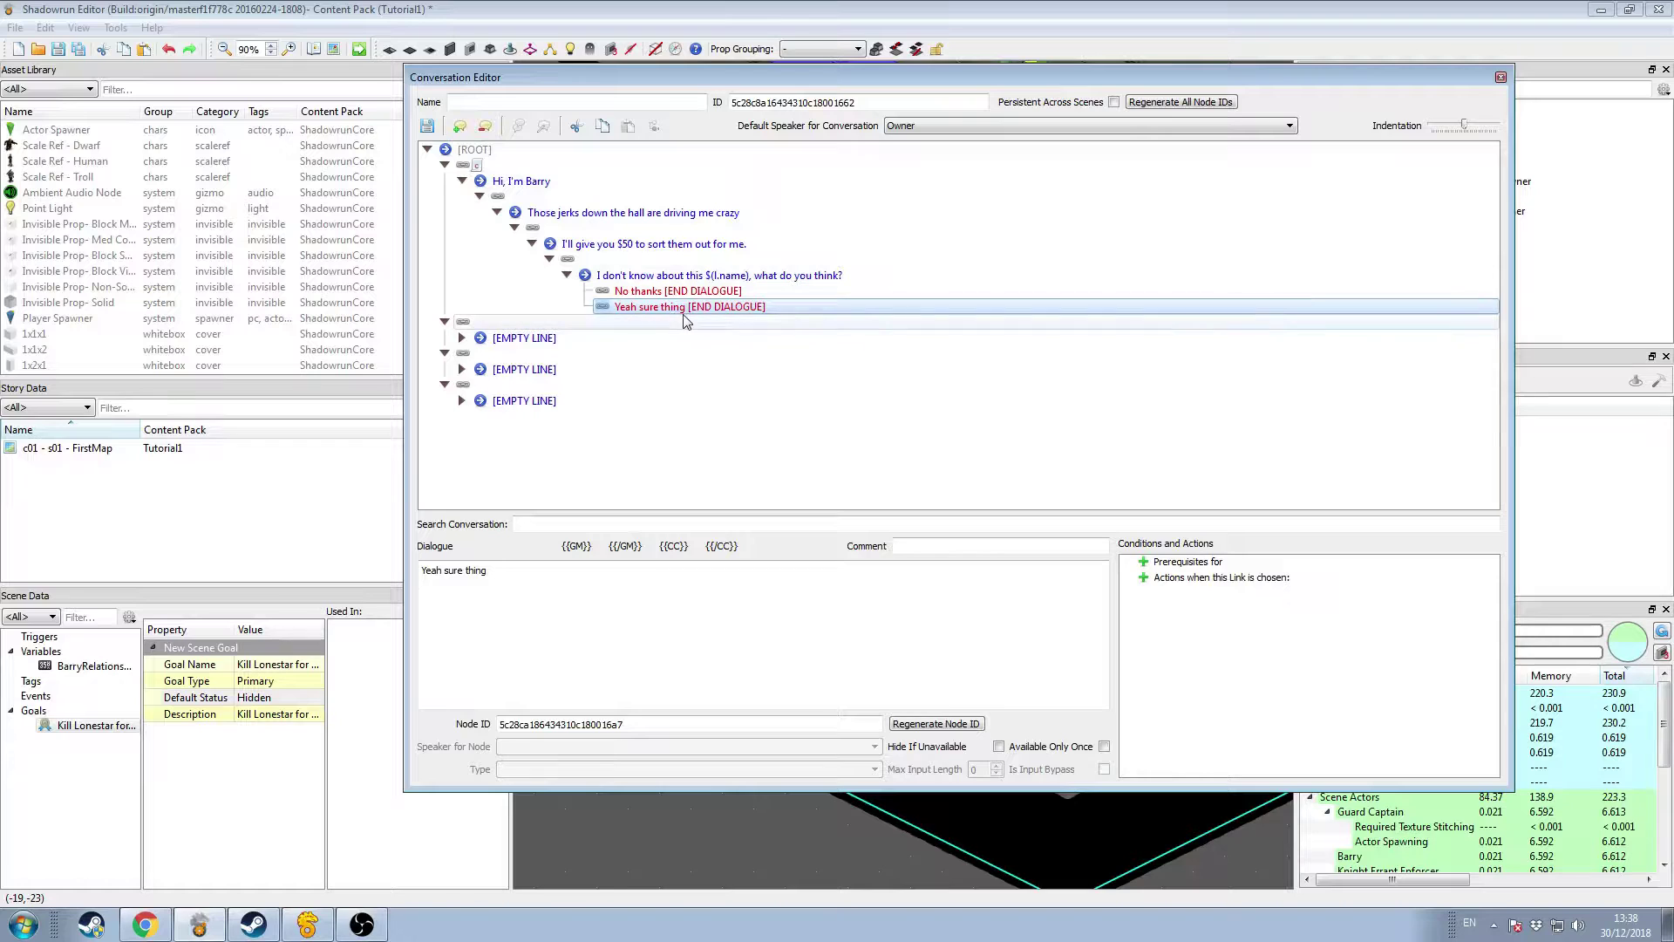
{"action": "left_click", "coordinate": [1143, 579]}
{"action": "left_click", "coordinate": [1143, 579]}
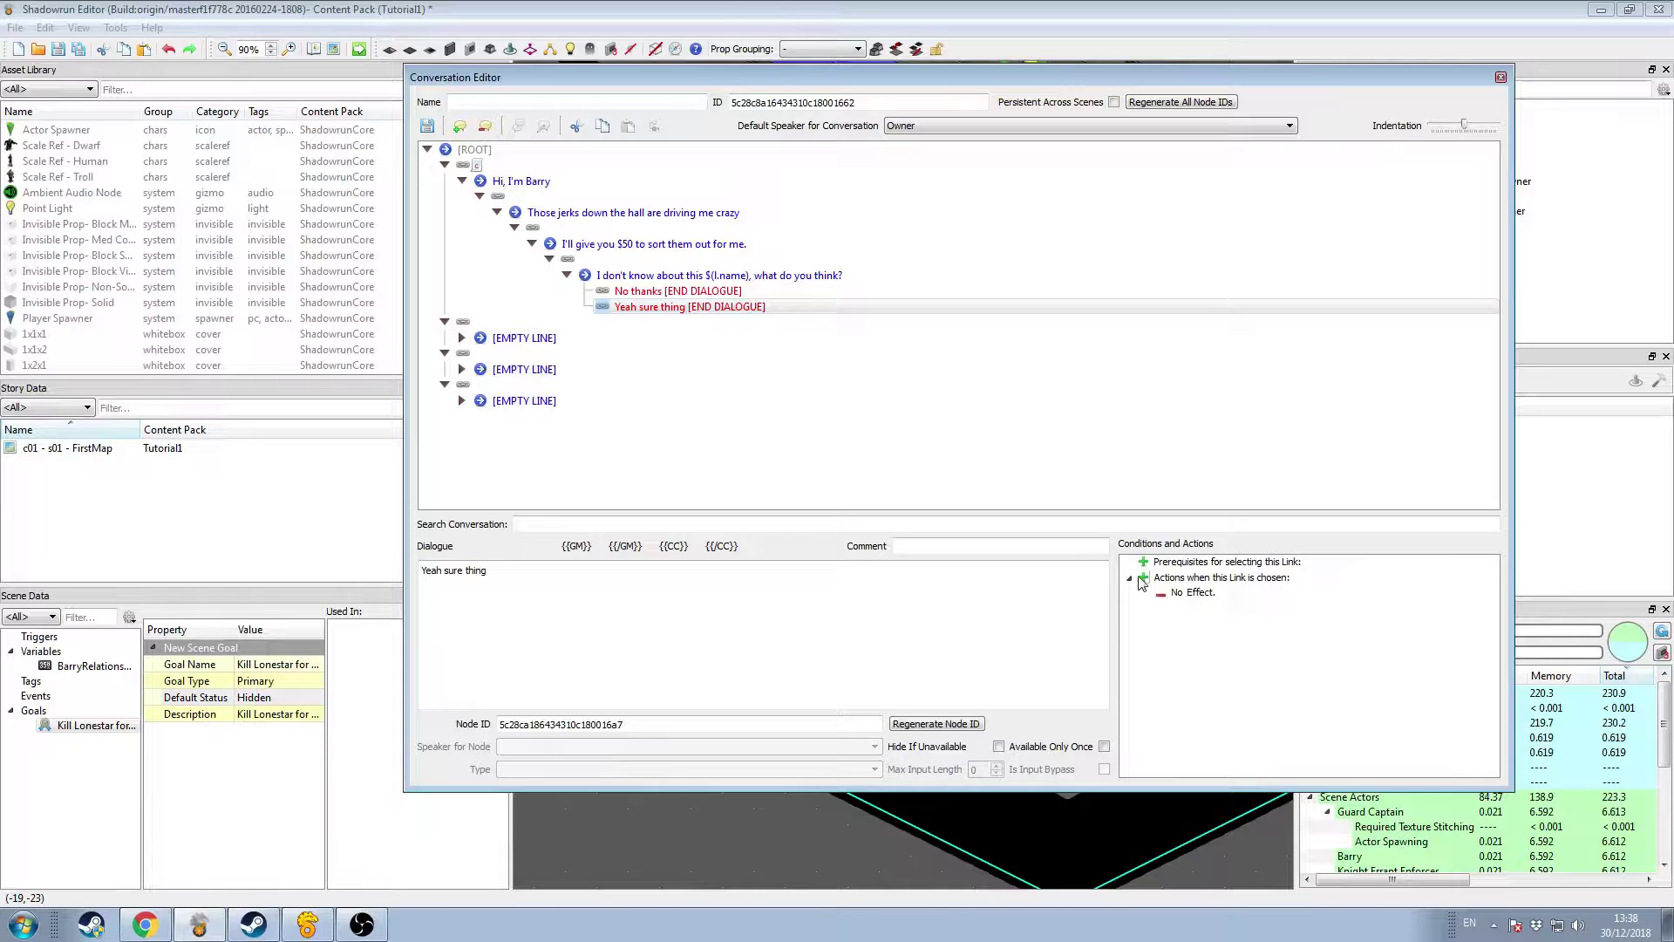
{"action": "left_click", "coordinate": [1143, 578]}
Step: Make the response's first action set the status of the Kill Lonestar for Barry goal to Started
{"action": "right_click", "coordinate": [1200, 594]}
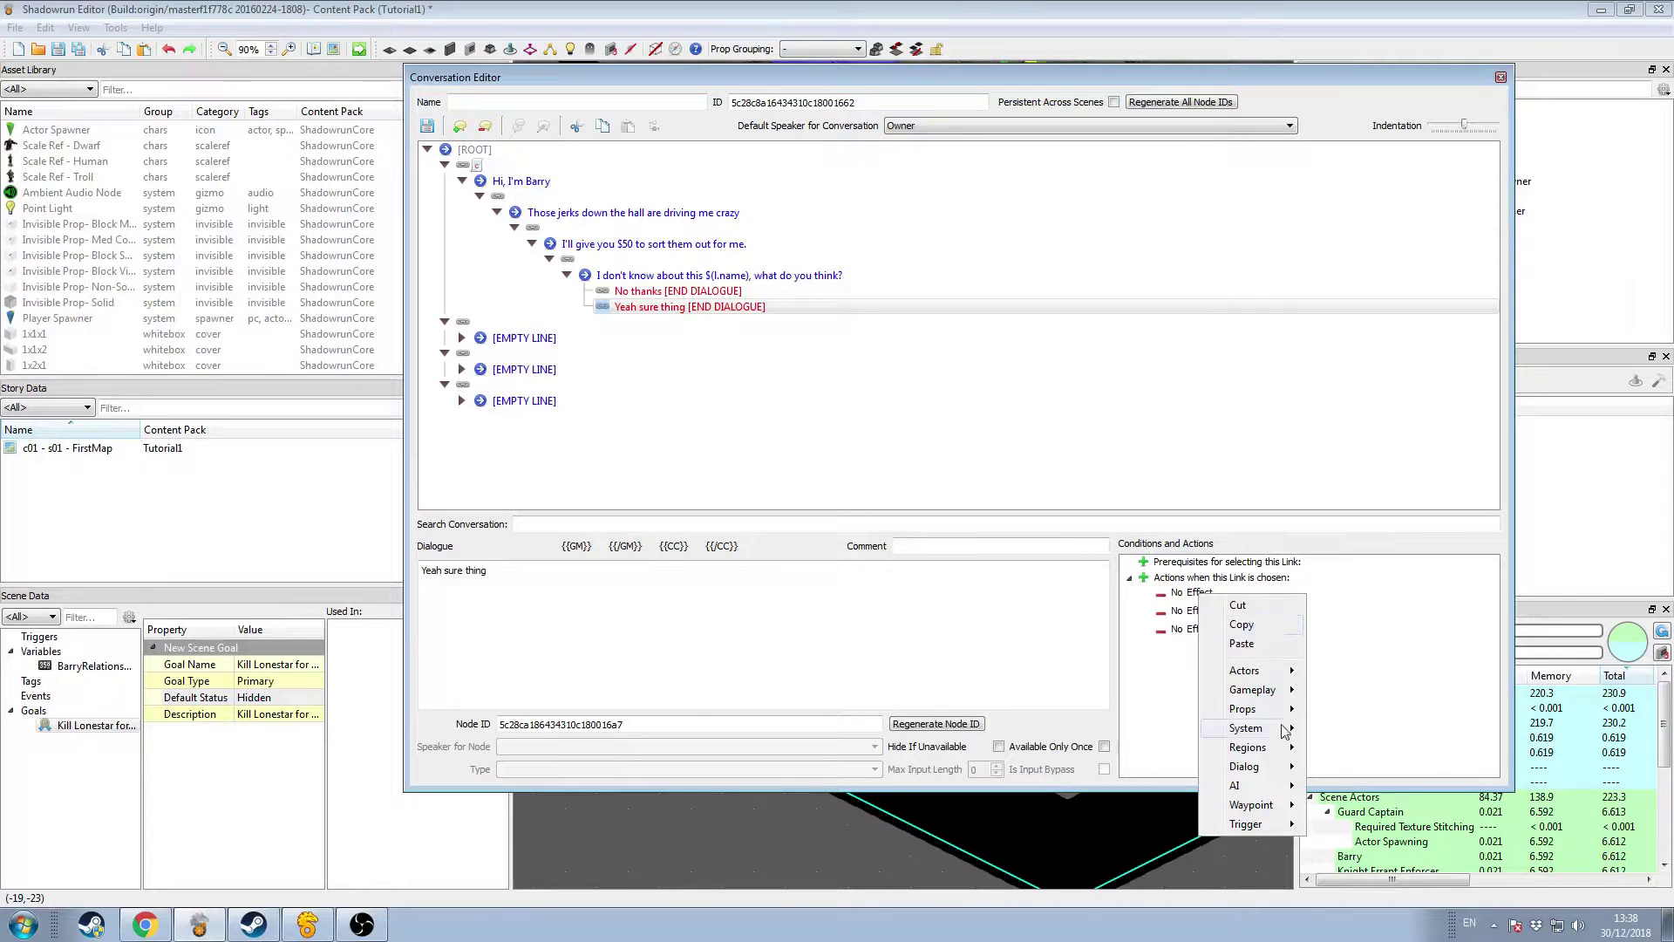
{"action": "mouse_move", "coordinate": [1282, 735]}
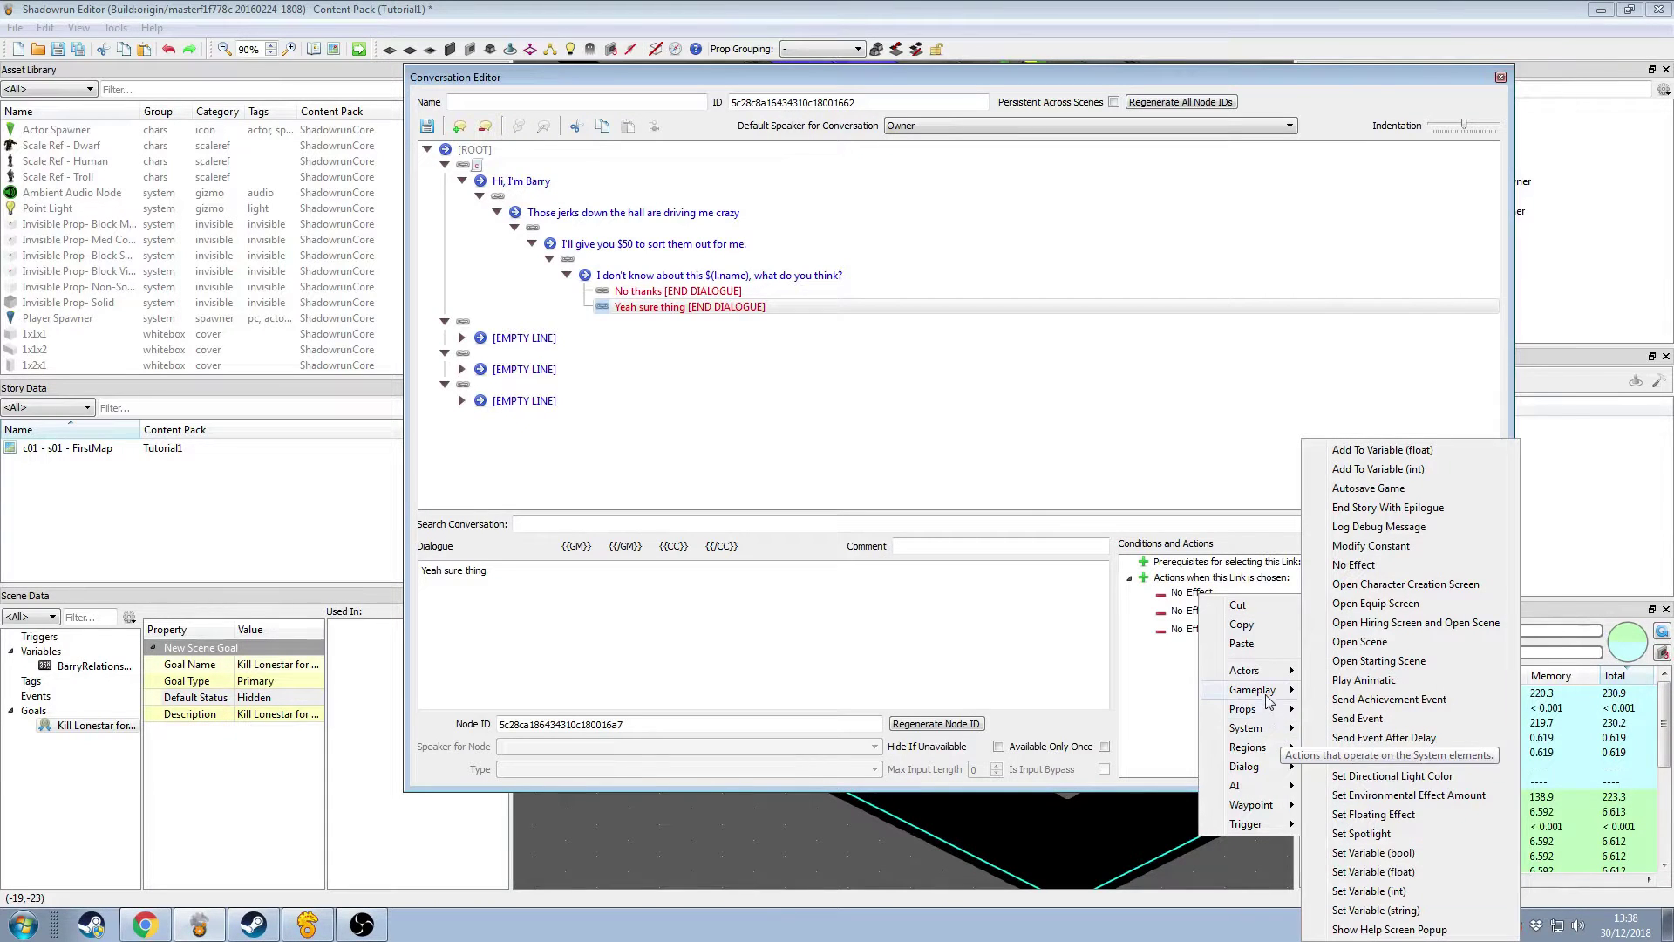
{"action": "mouse_move", "coordinate": [1268, 698]}
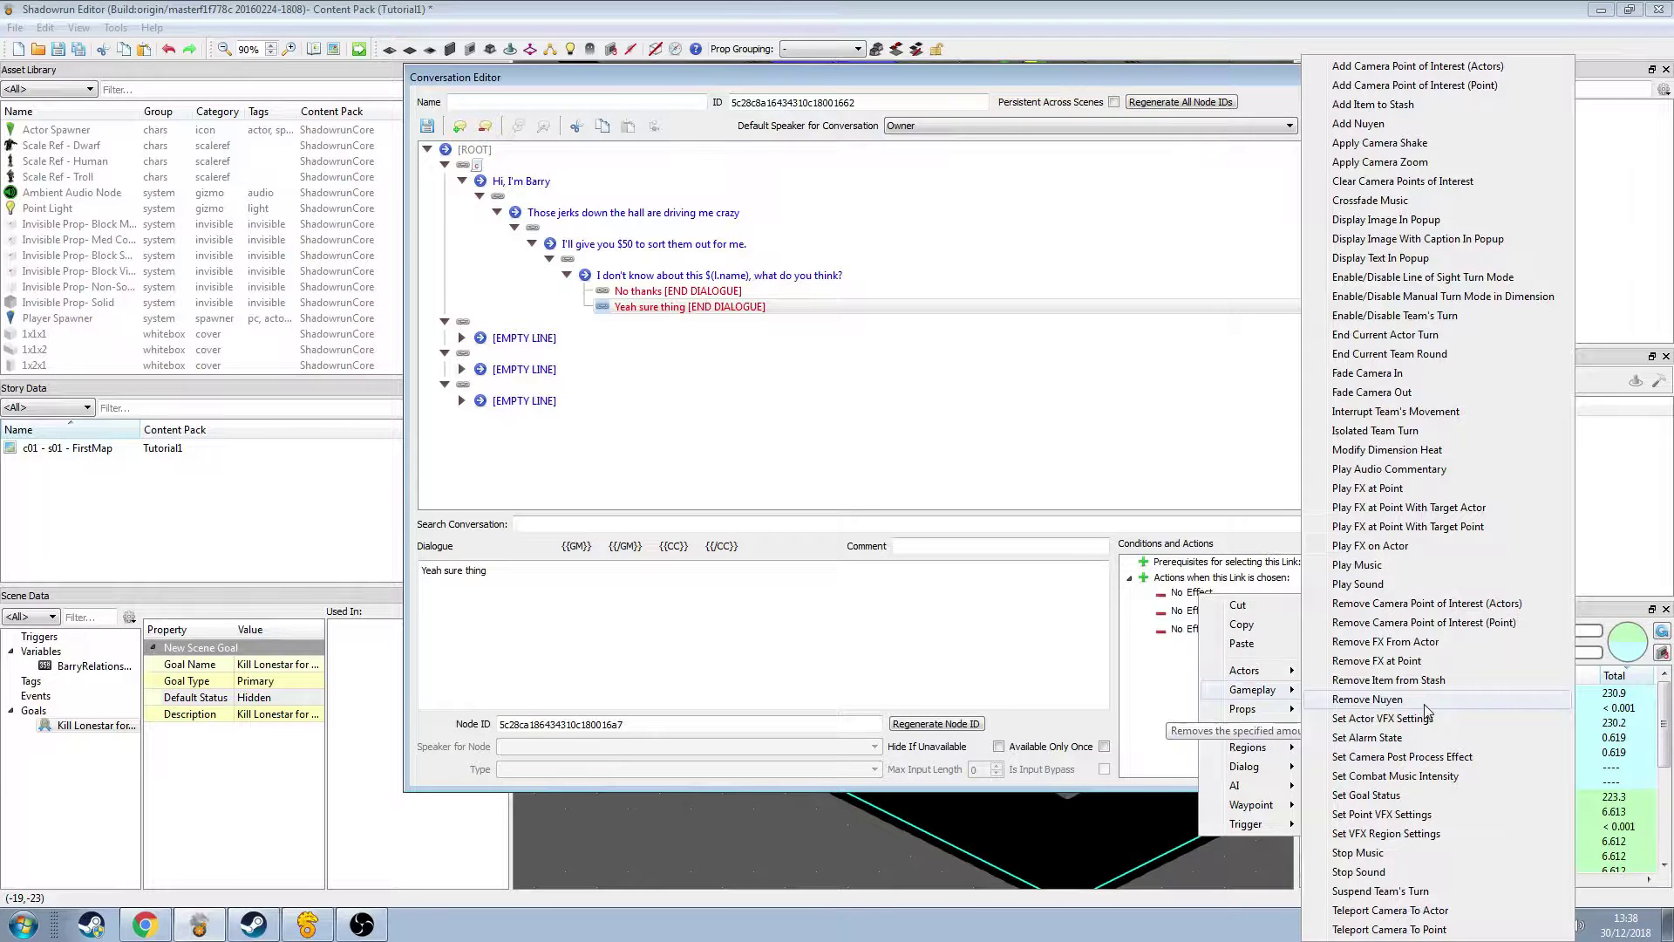
{"action": "left_click", "coordinate": [1367, 796]}
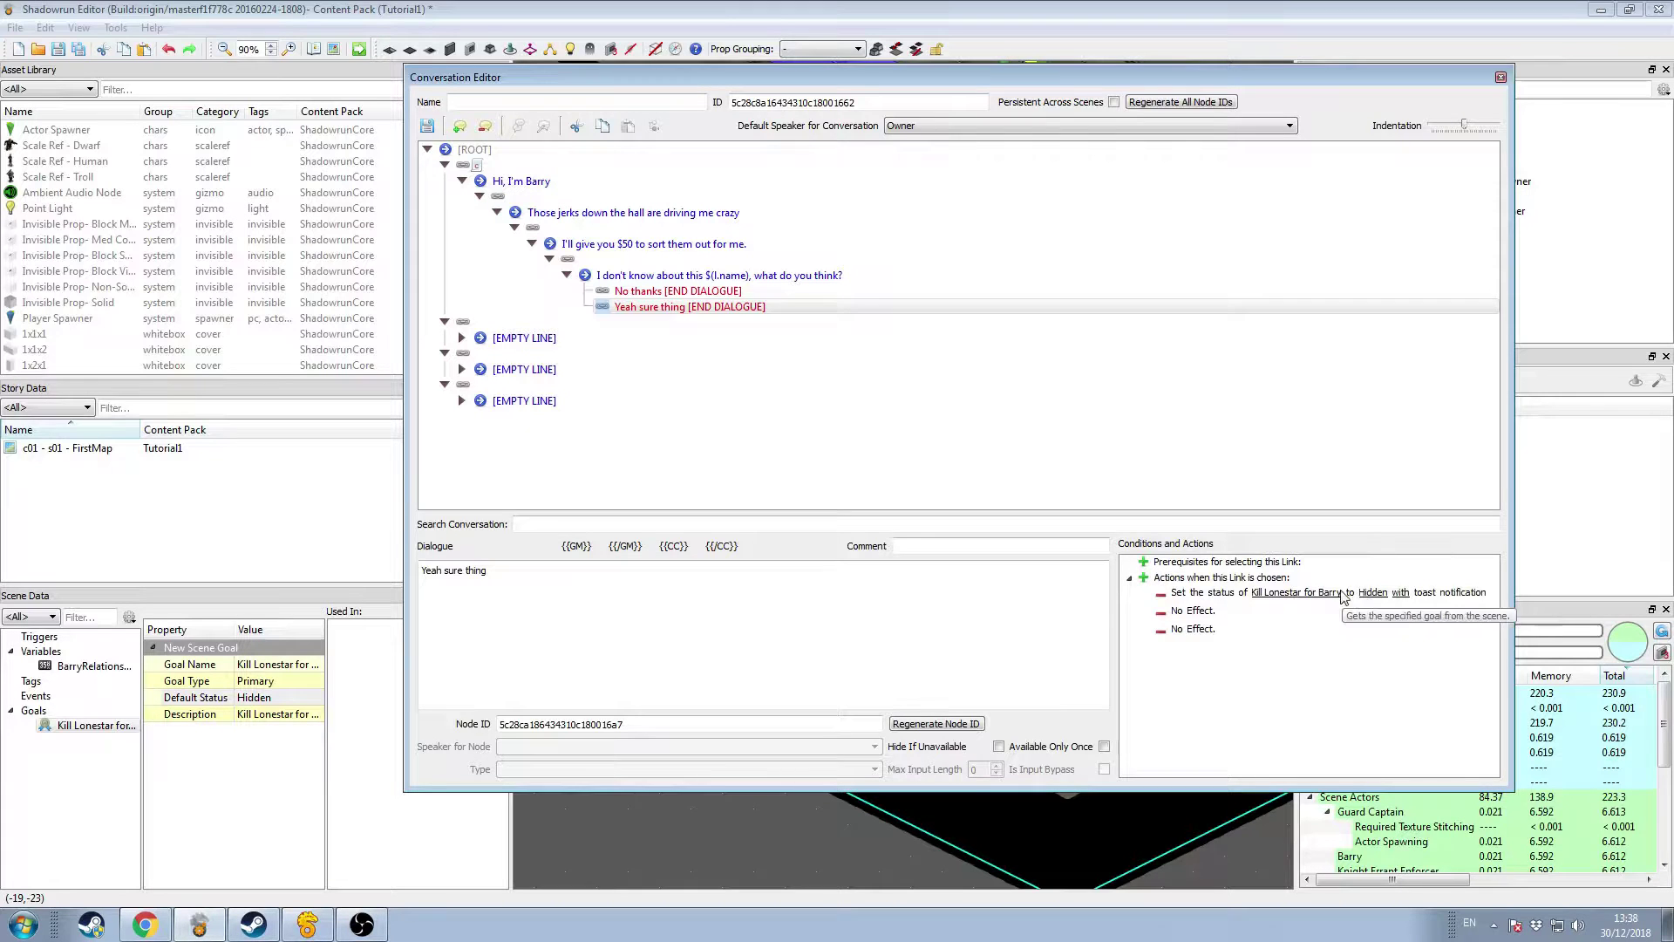
{"action": "right_click", "coordinate": [1376, 600]}
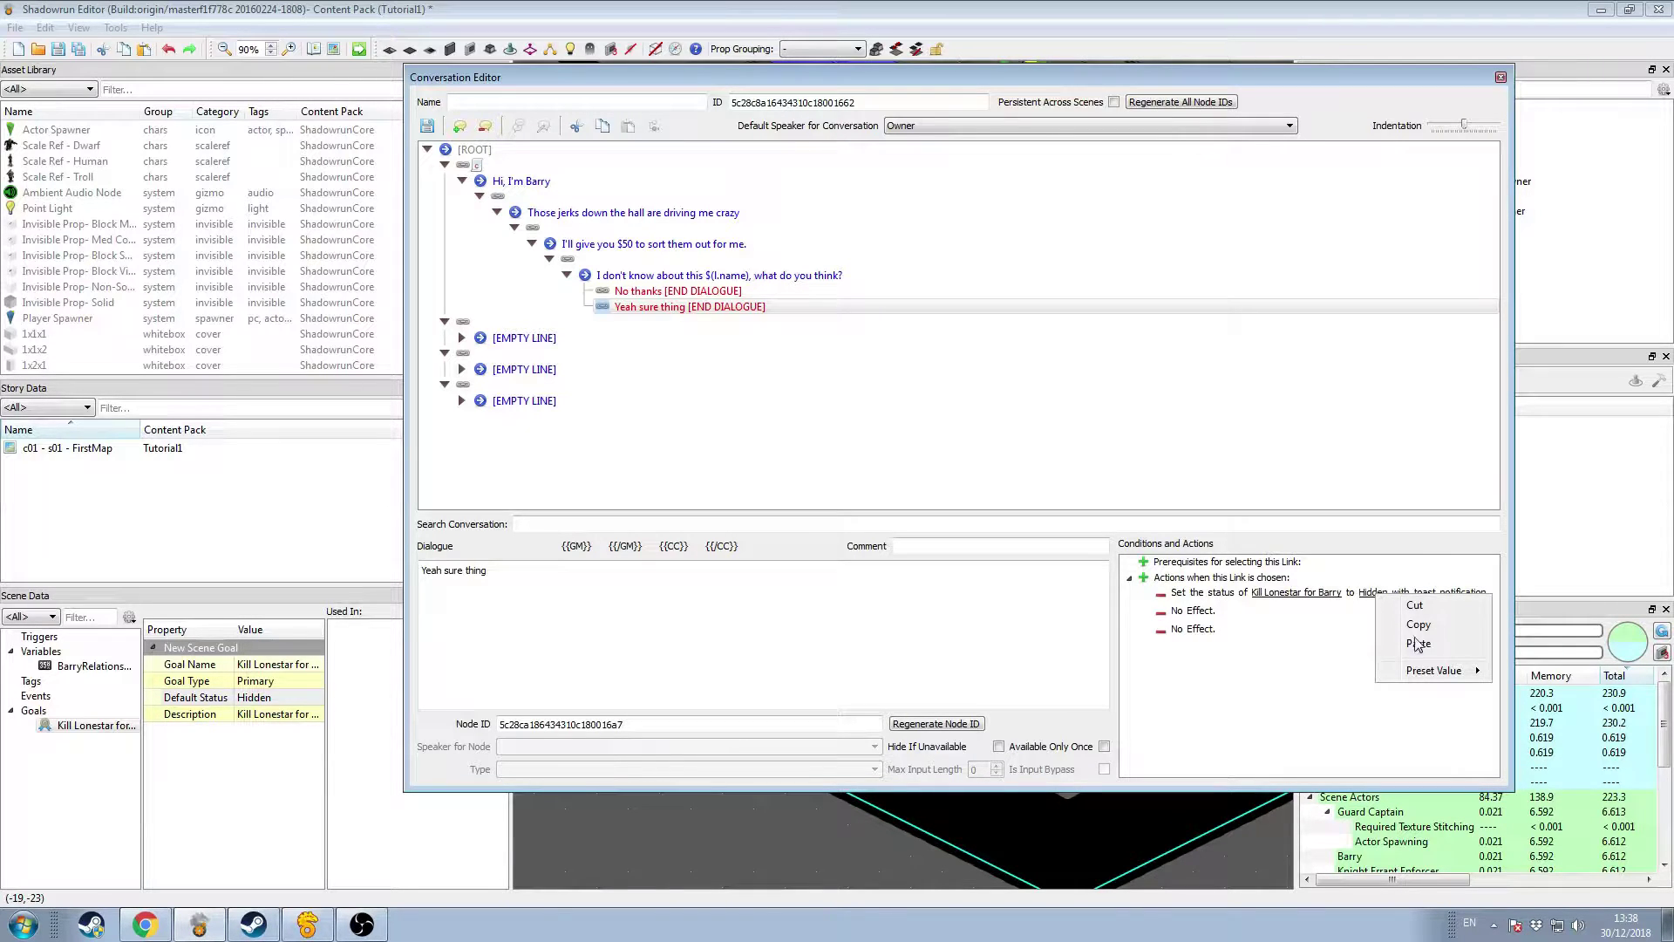
{"action": "mouse_move", "coordinate": [1444, 671]}
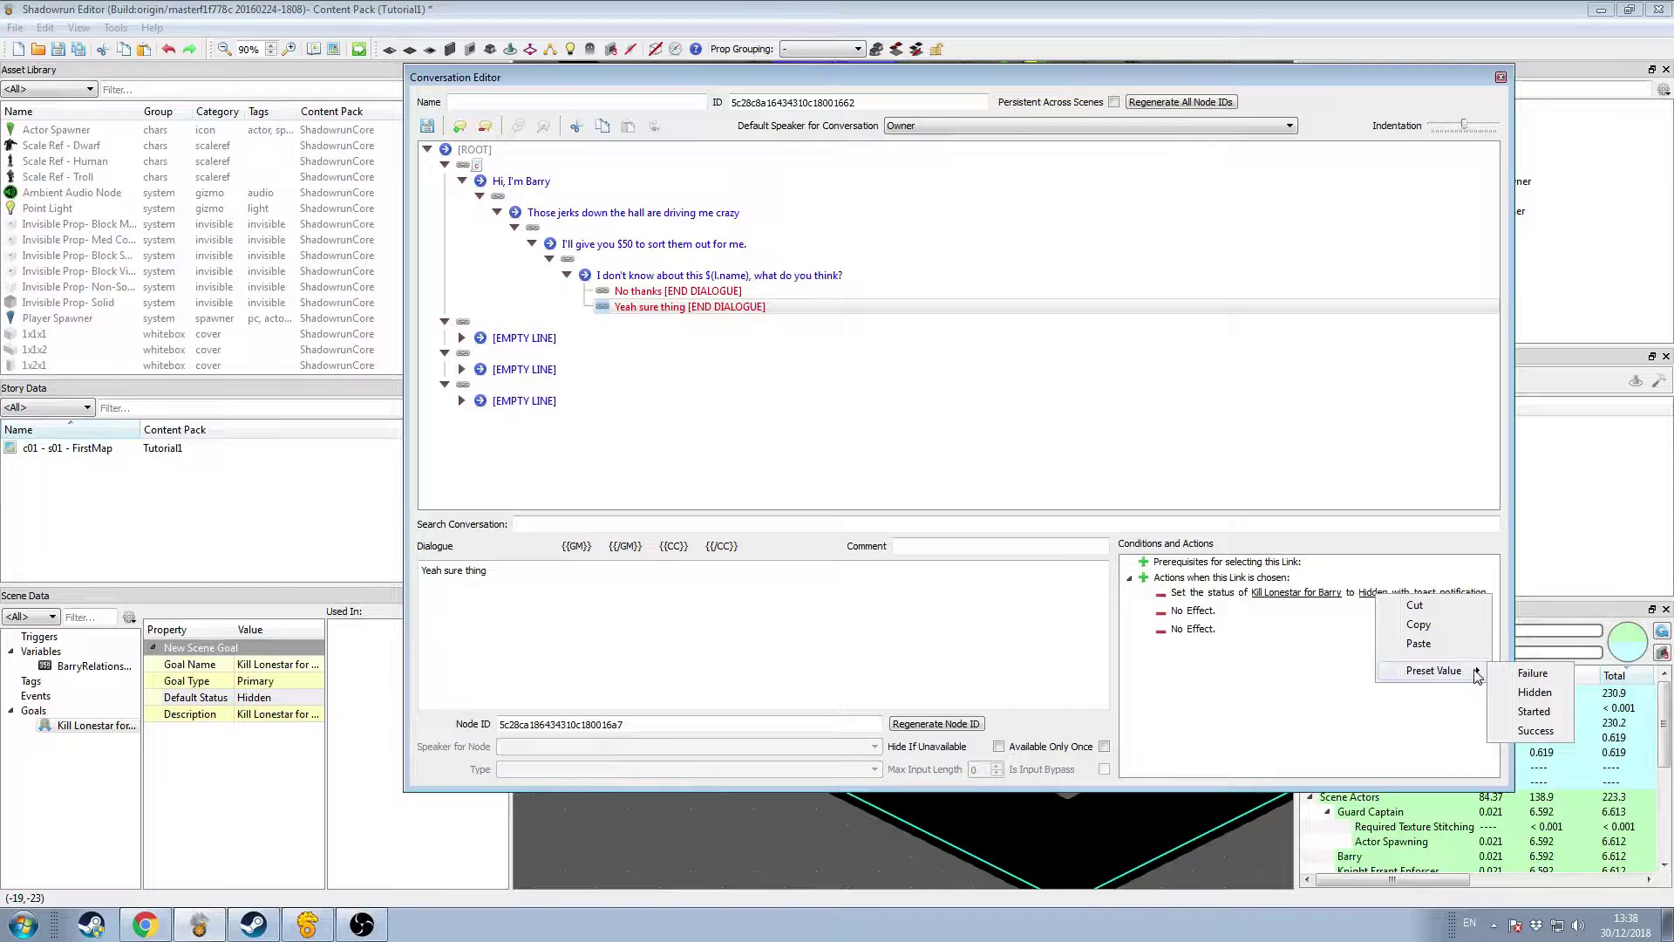
{"action": "left_click", "coordinate": [1558, 708]}
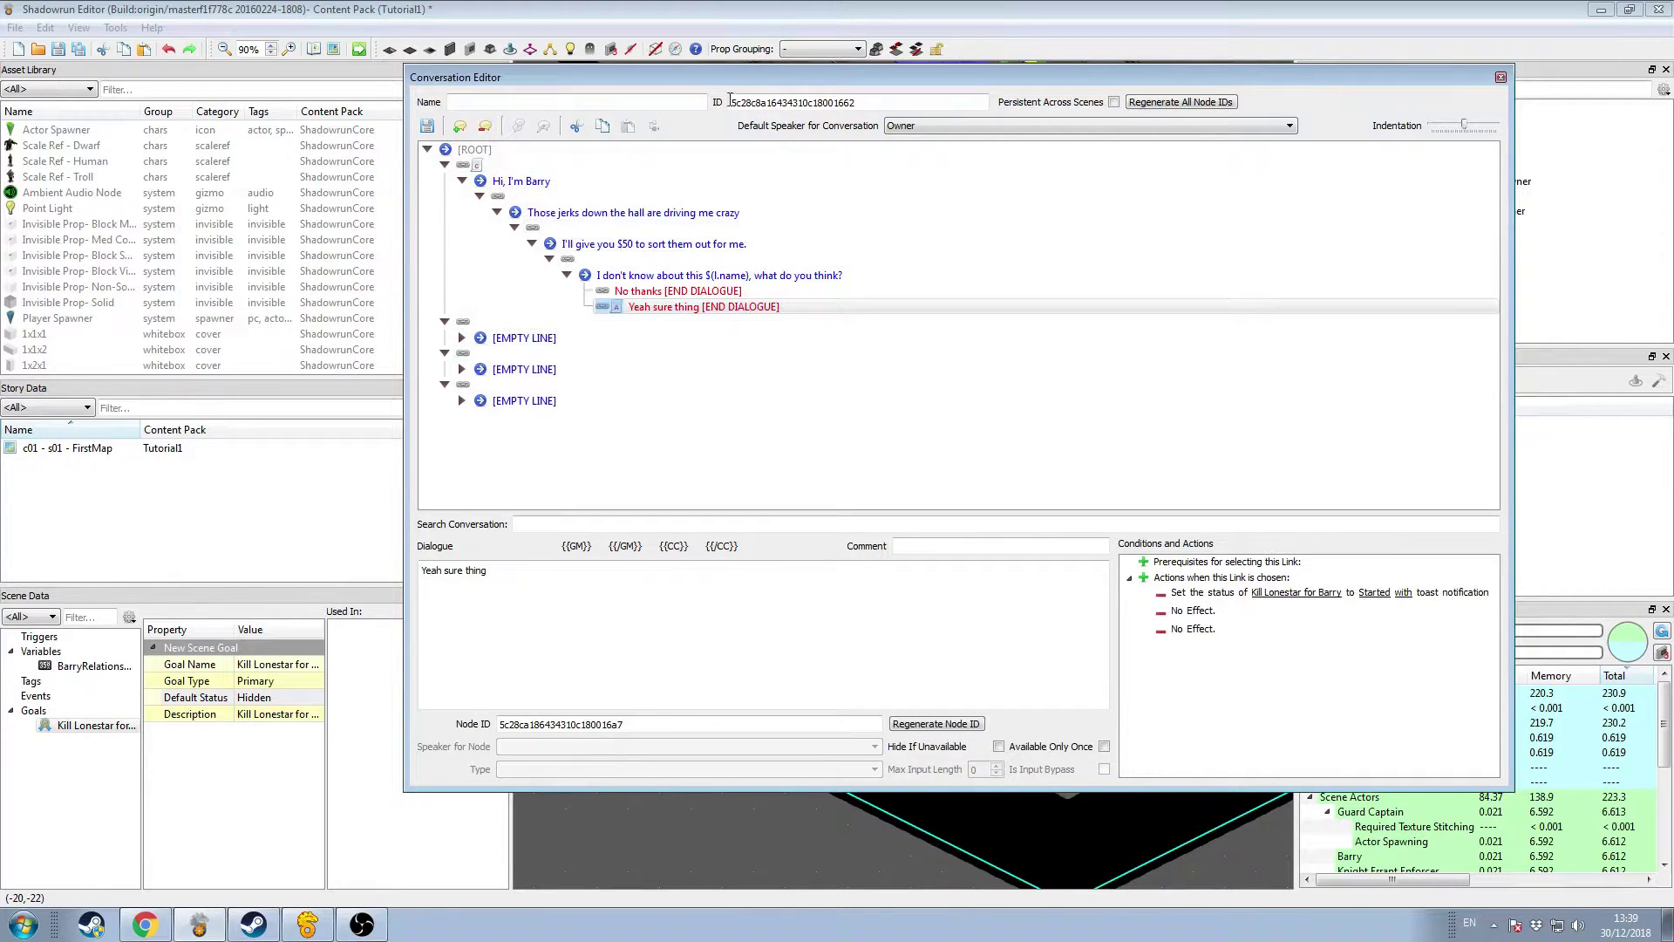
Step: Make the response's second action set the integer variable BarryRelationship to 1
{"action": "right_click", "coordinate": [1201, 615]}
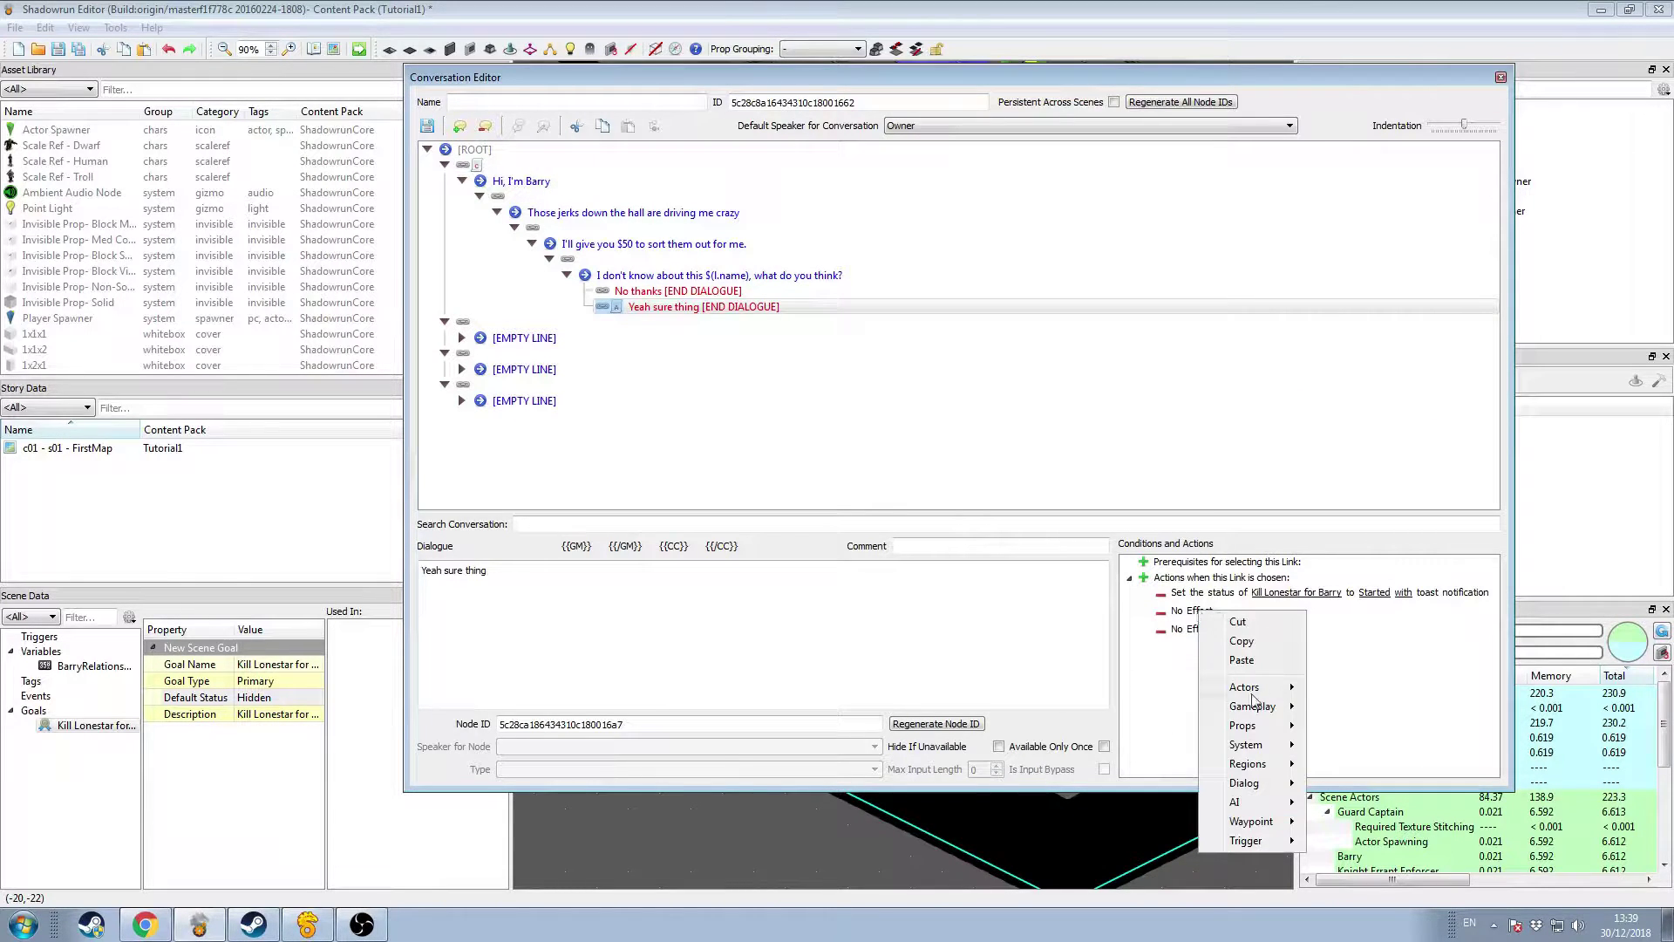
{"action": "mouse_move", "coordinate": [1254, 708]}
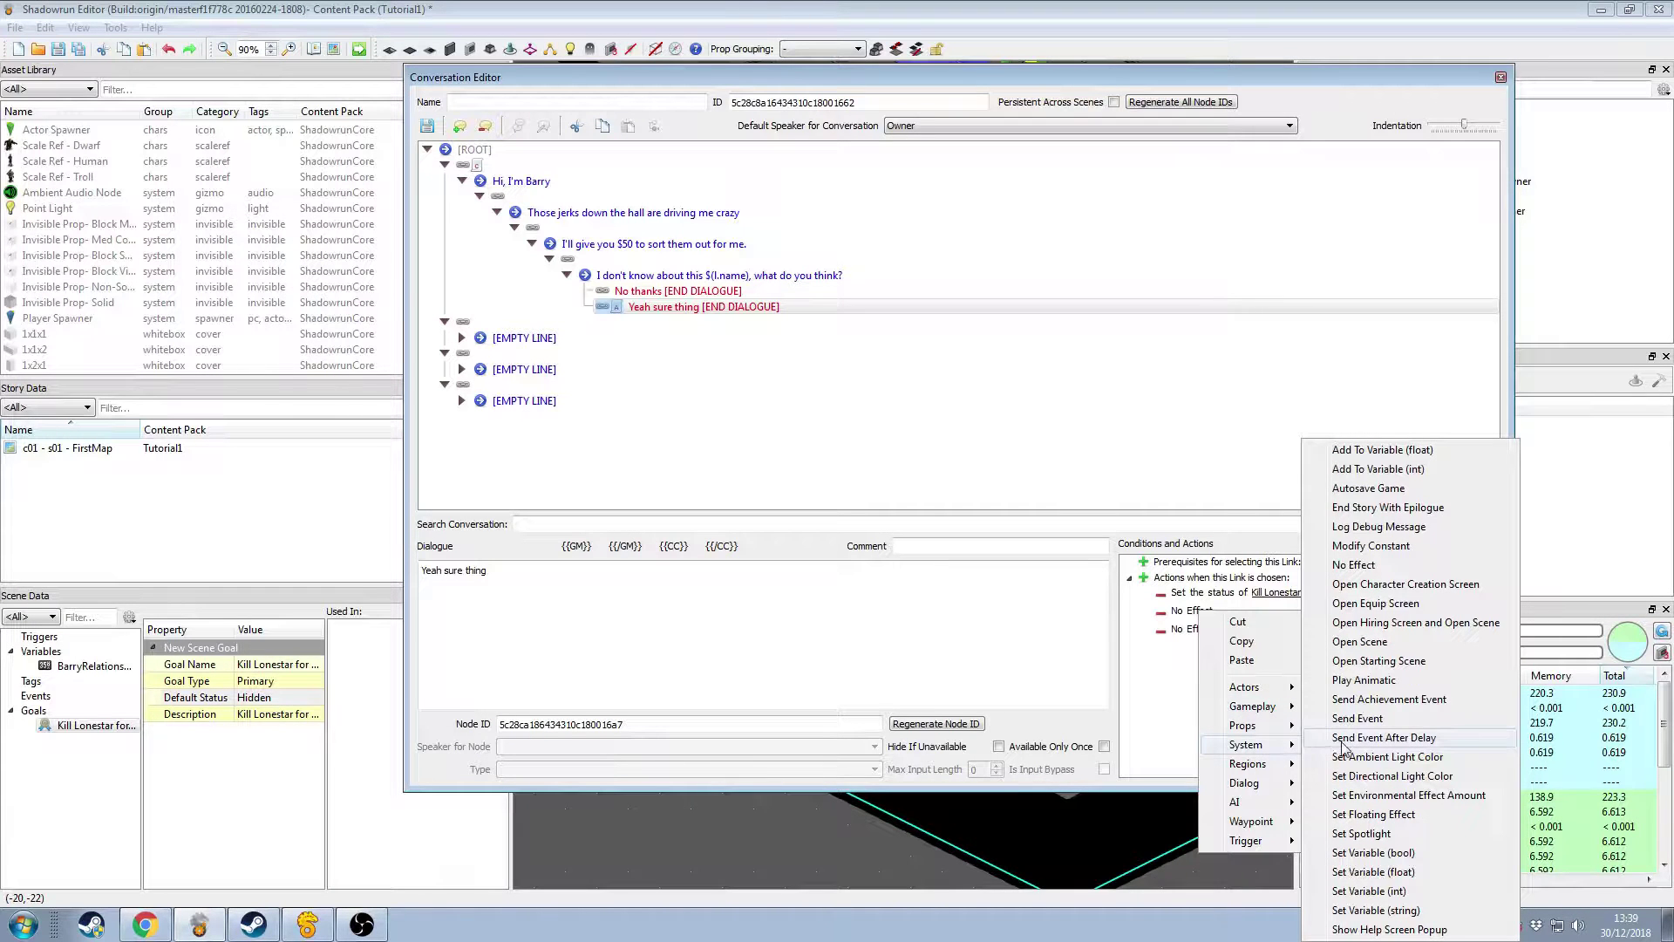
{"action": "left_click", "coordinate": [1417, 891]}
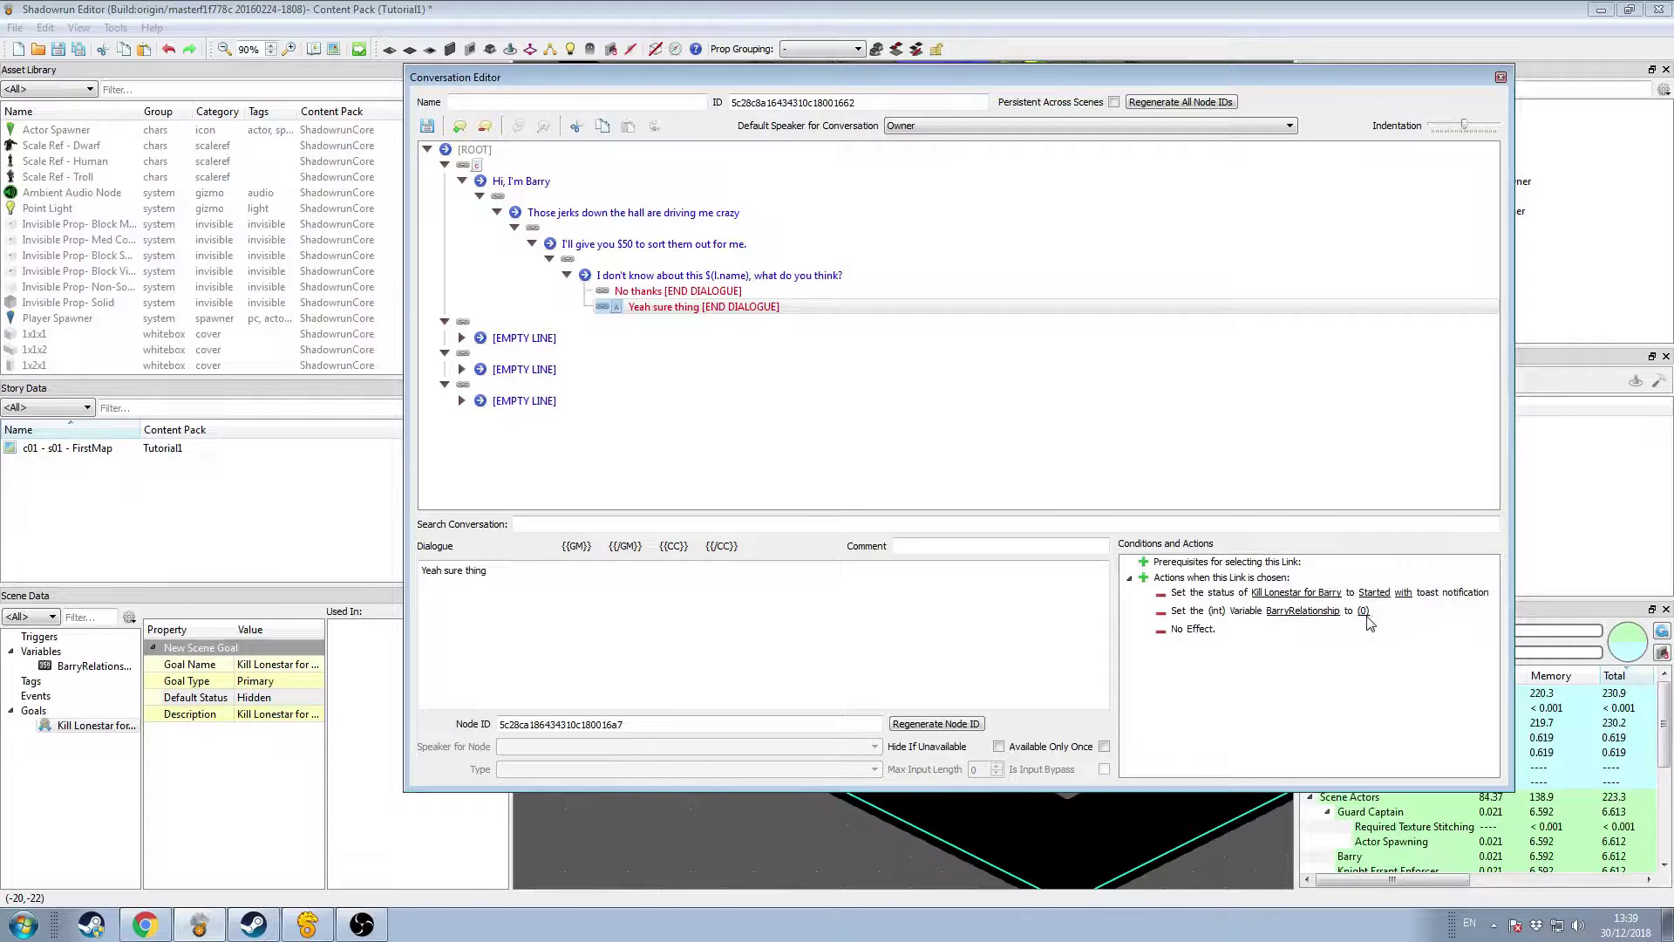
{"action": "left_click", "coordinate": [1365, 612]}
{"action": "type", "text": "1"}
{"action": "key", "text": "Return"}
Step: Make the response's third action a Set Waypoint on Point action
{"action": "left_click_drag", "start_coordinate": [924, 75], "coordinate": [1090, 114]}
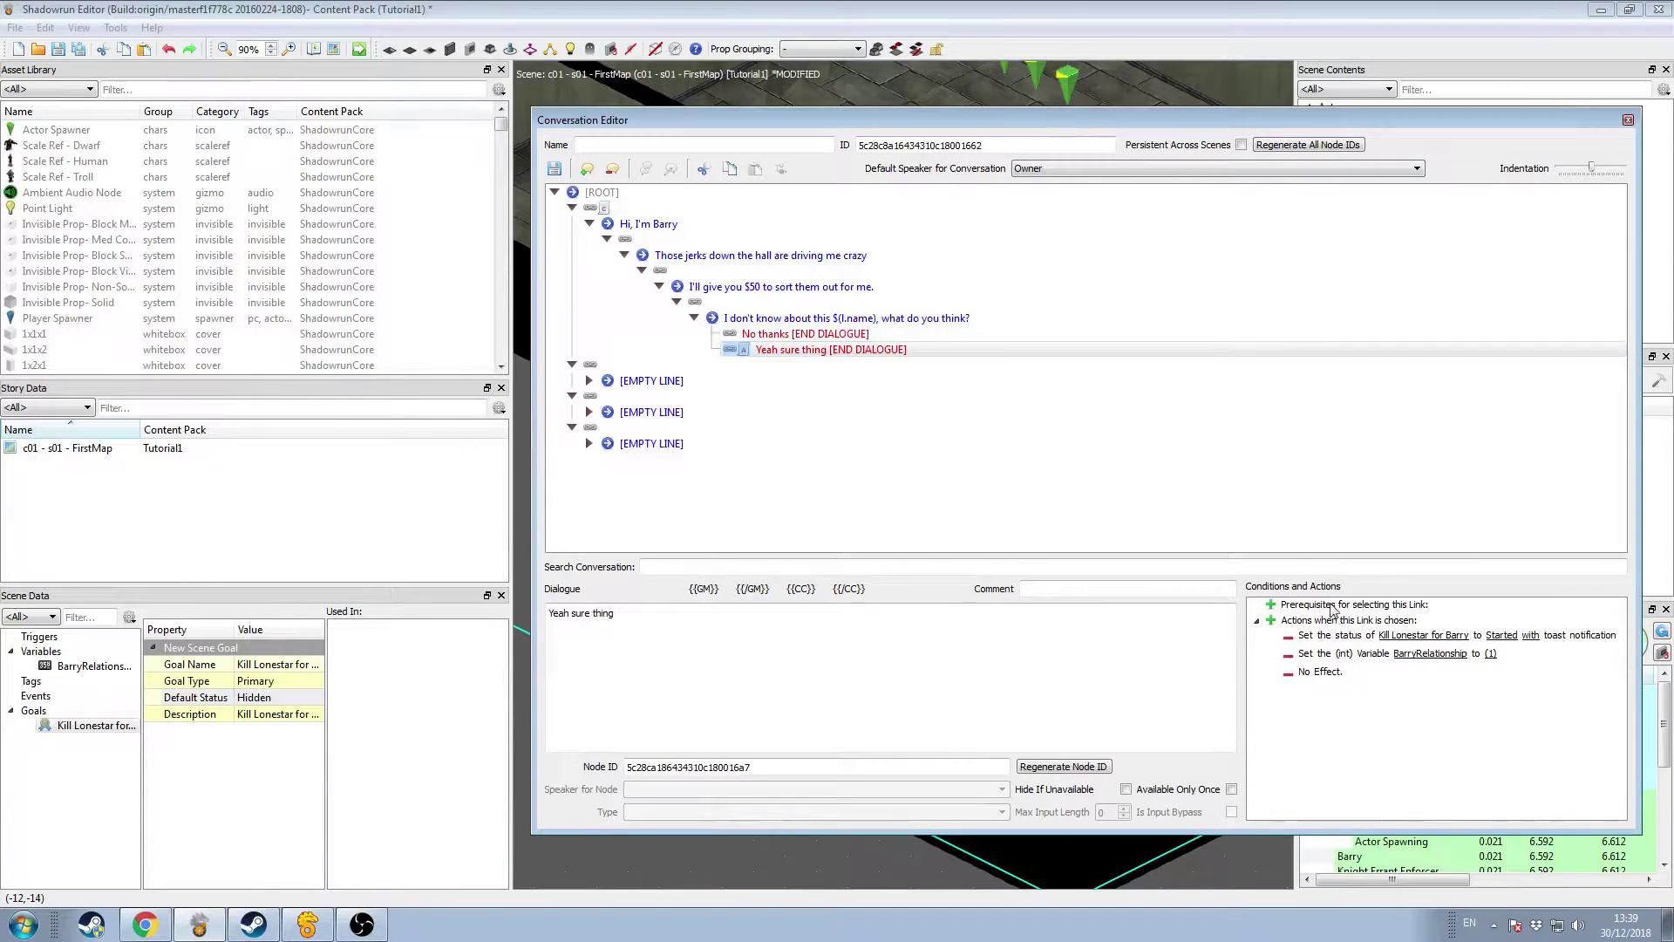
{"action": "right_click", "coordinate": [1327, 673]}
{"action": "mouse_move", "coordinate": [1385, 878]}
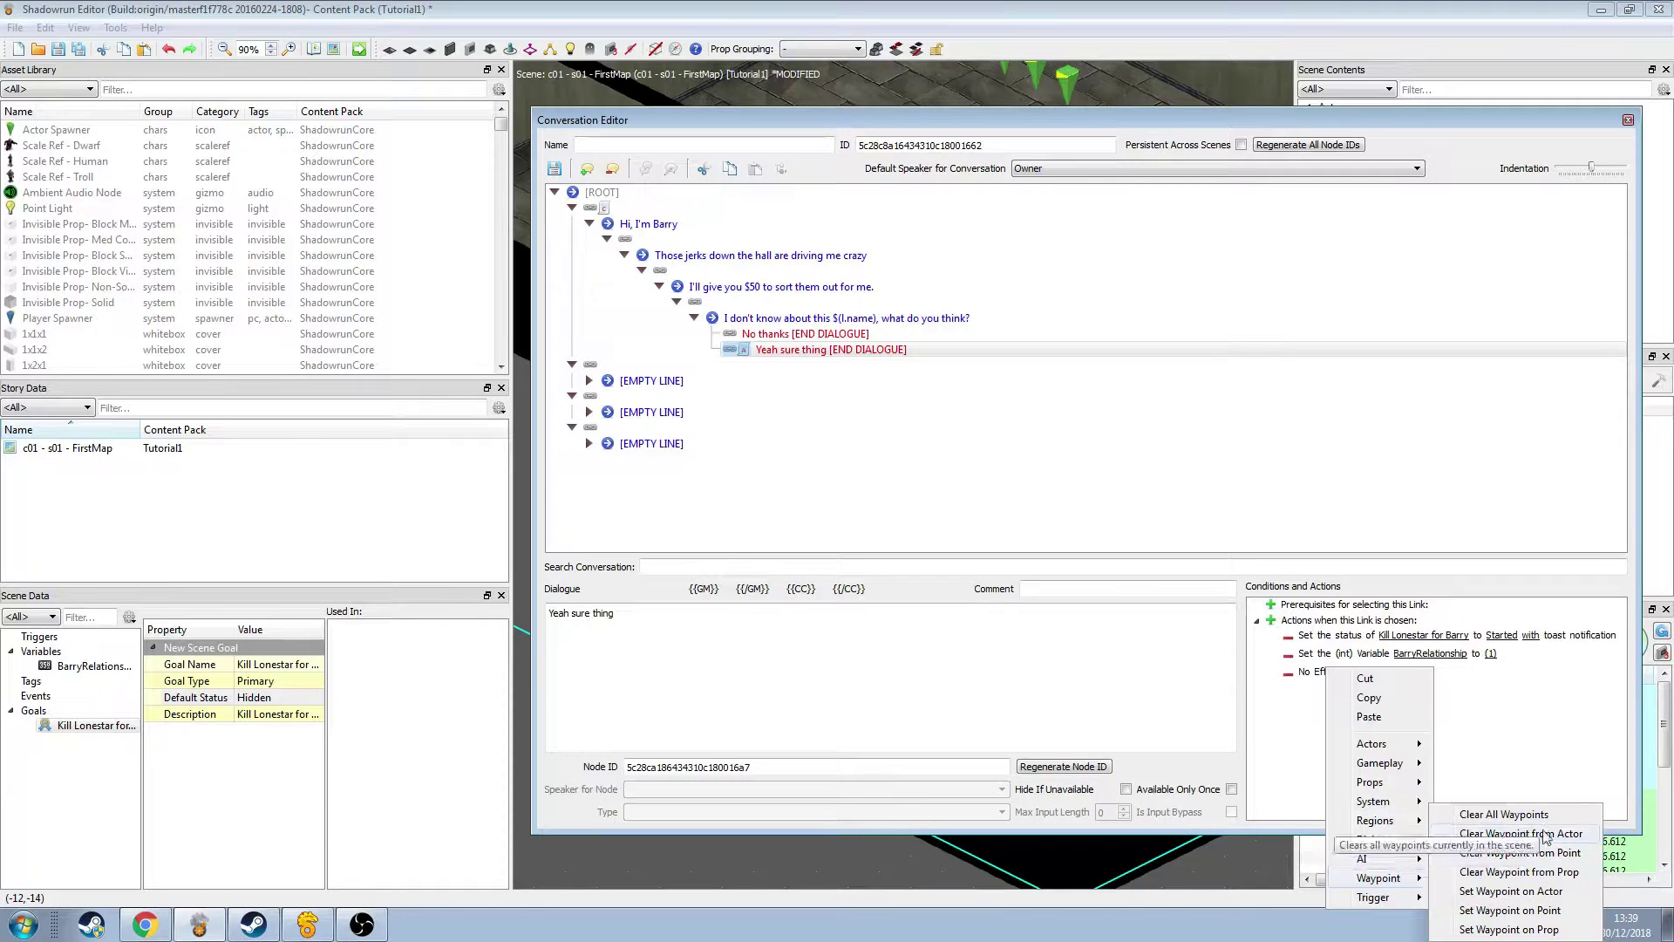
{"action": "left_click", "coordinate": [1536, 910]}
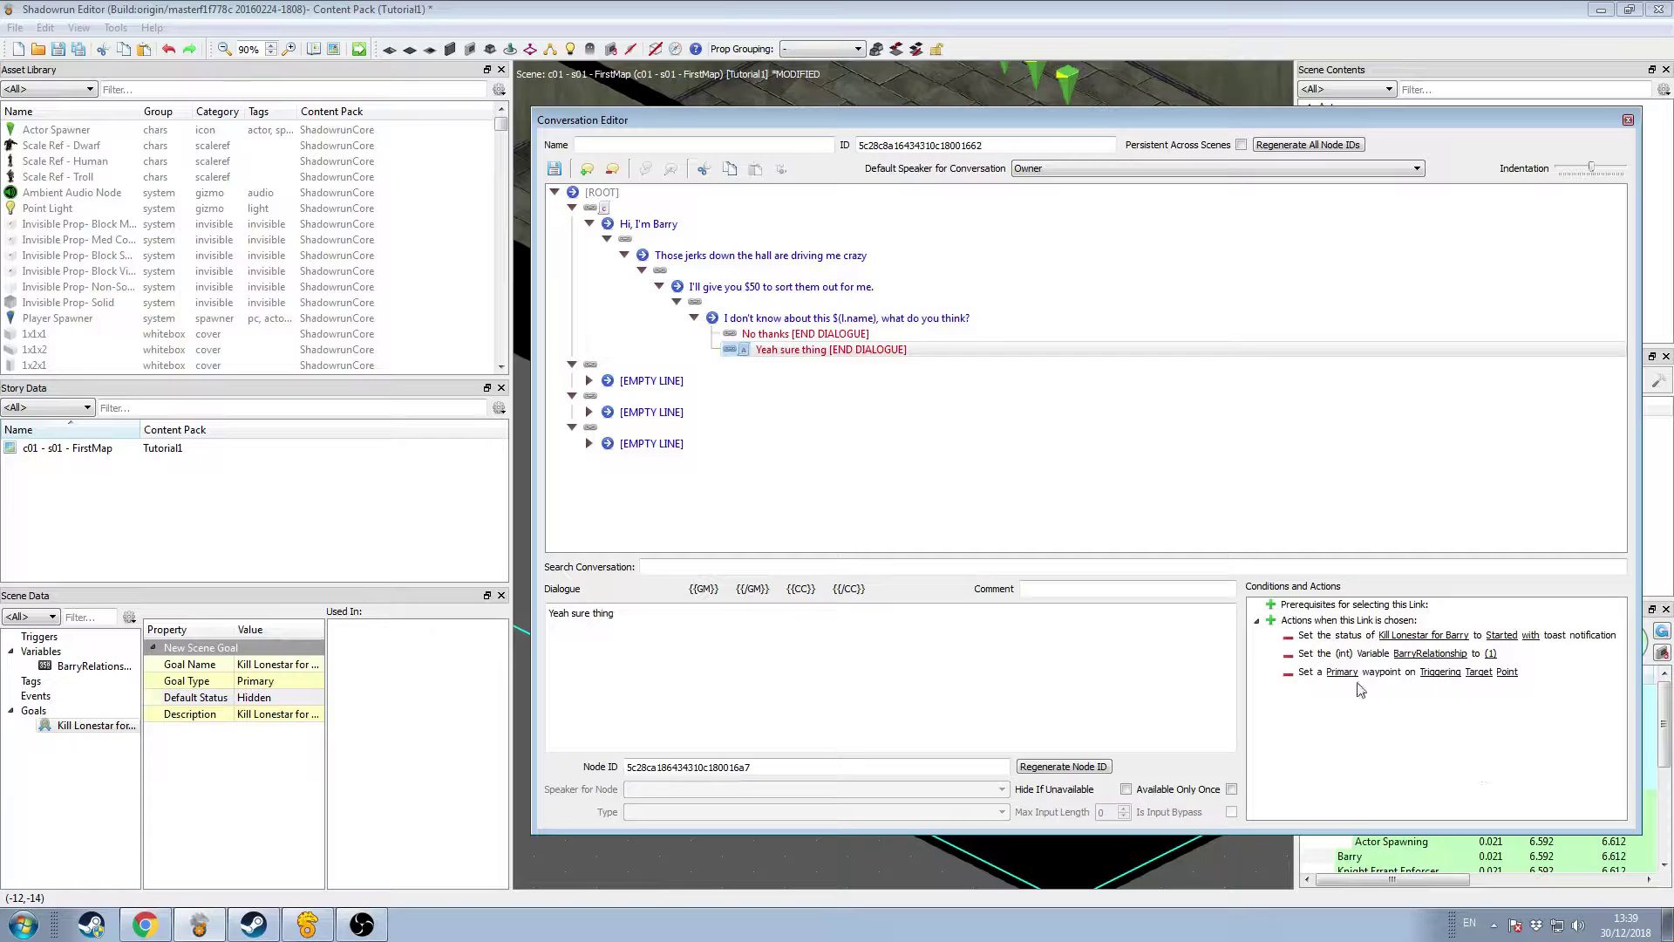
Step: Change the waypoint action's location from the triggering target point to a Specified Point (2D)
{"action": "right_click", "coordinate": [1456, 677]}
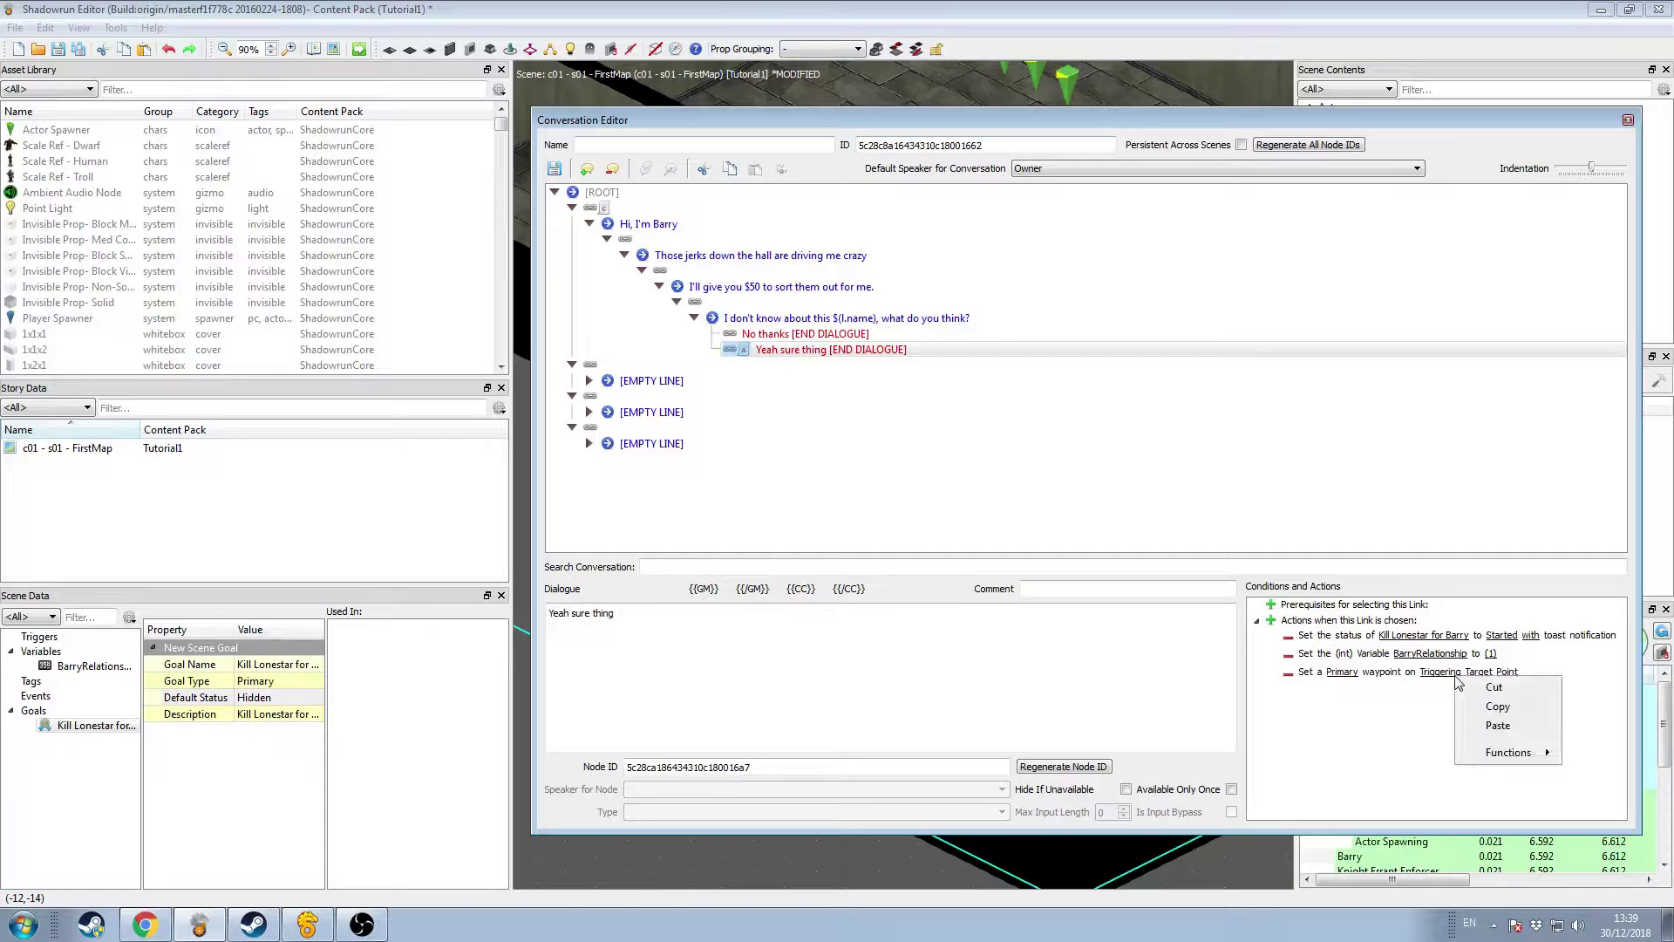
{"action": "mouse_move", "coordinate": [1498, 755]}
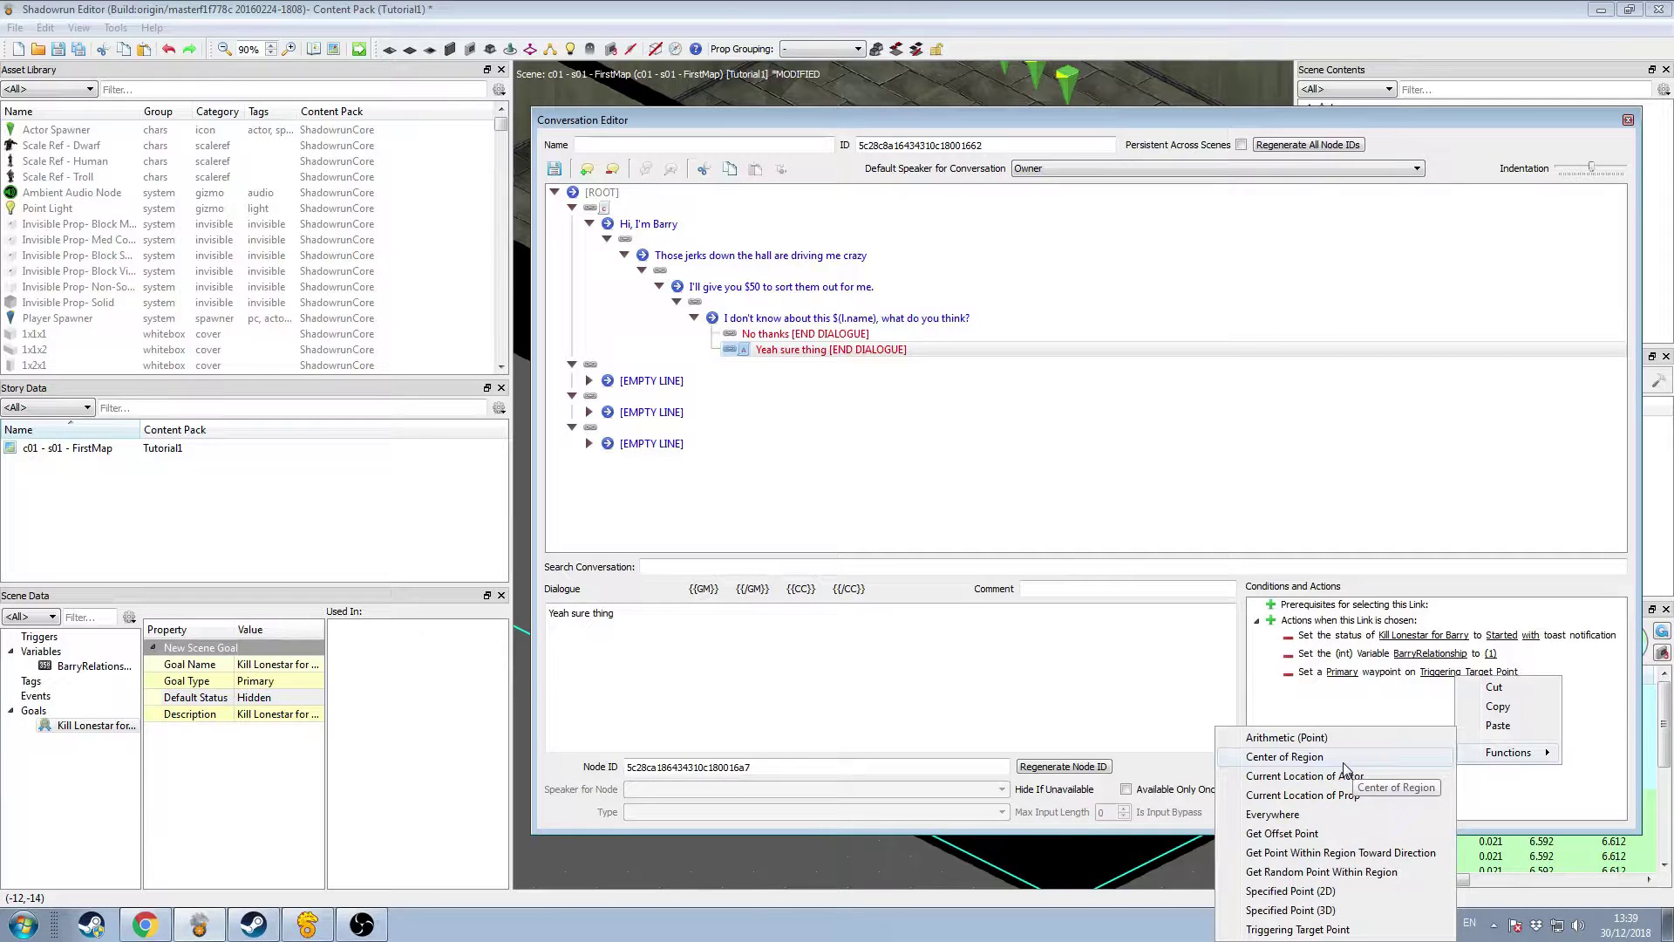
{"action": "left_click", "coordinate": [1342, 892]}
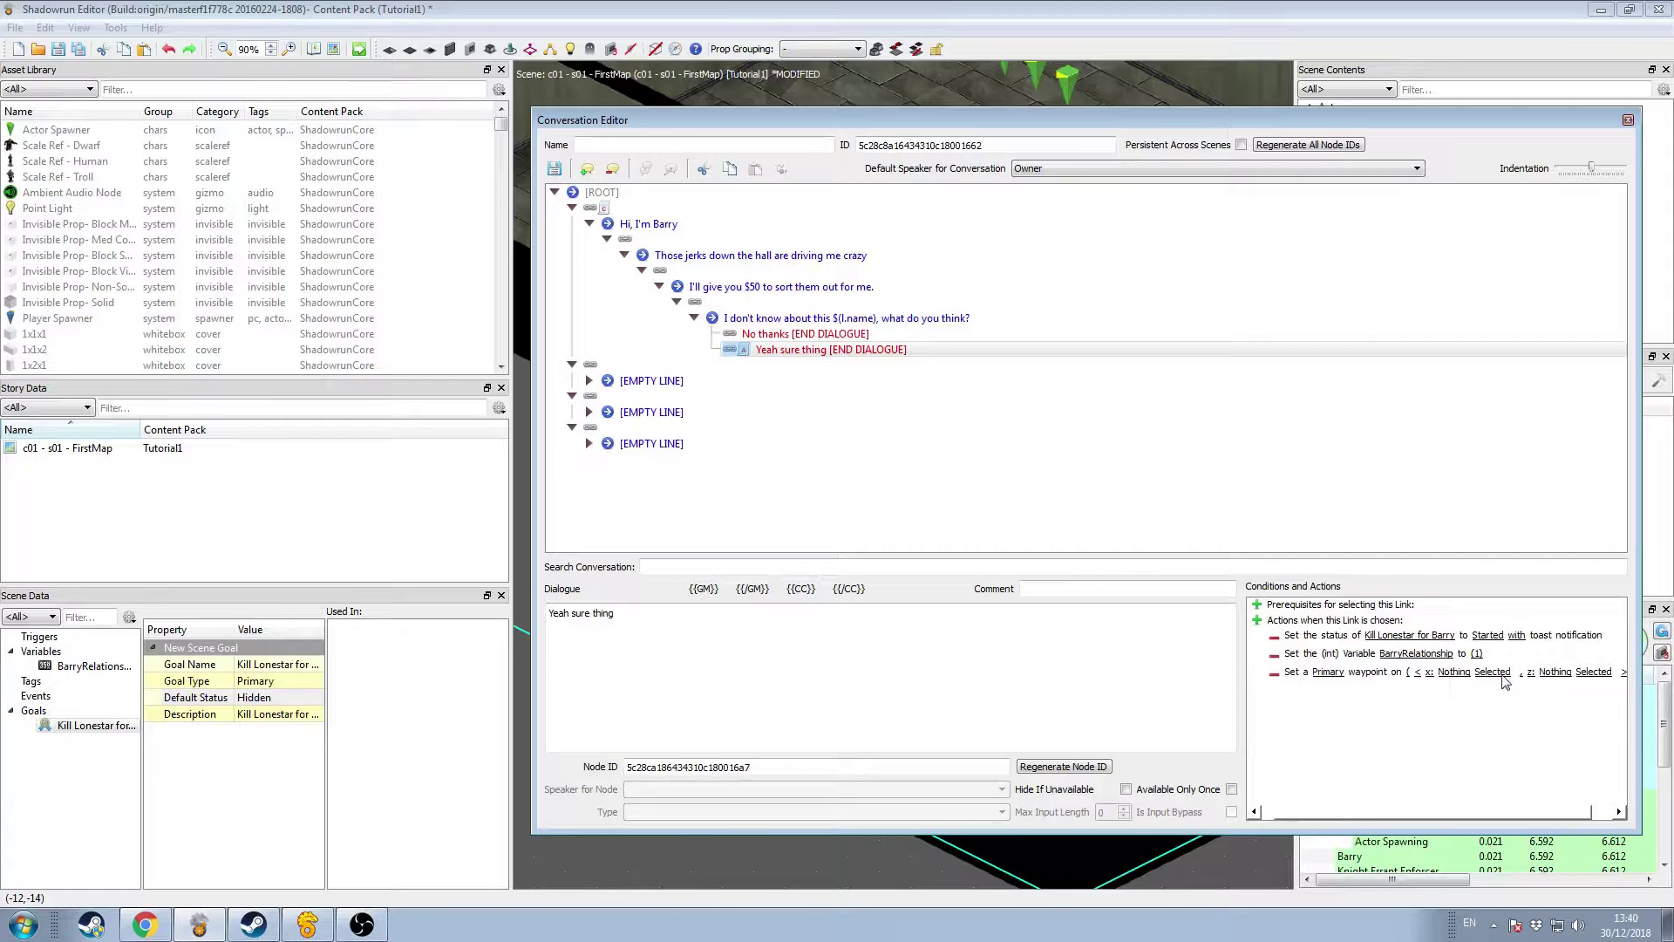
Step: Find the map coordinates of the floor near the enemy spawners and set the waypoint's point to x -19, z -19
{"action": "left_click_drag", "start_coordinate": [1018, 122], "coordinate": [946, 396]}
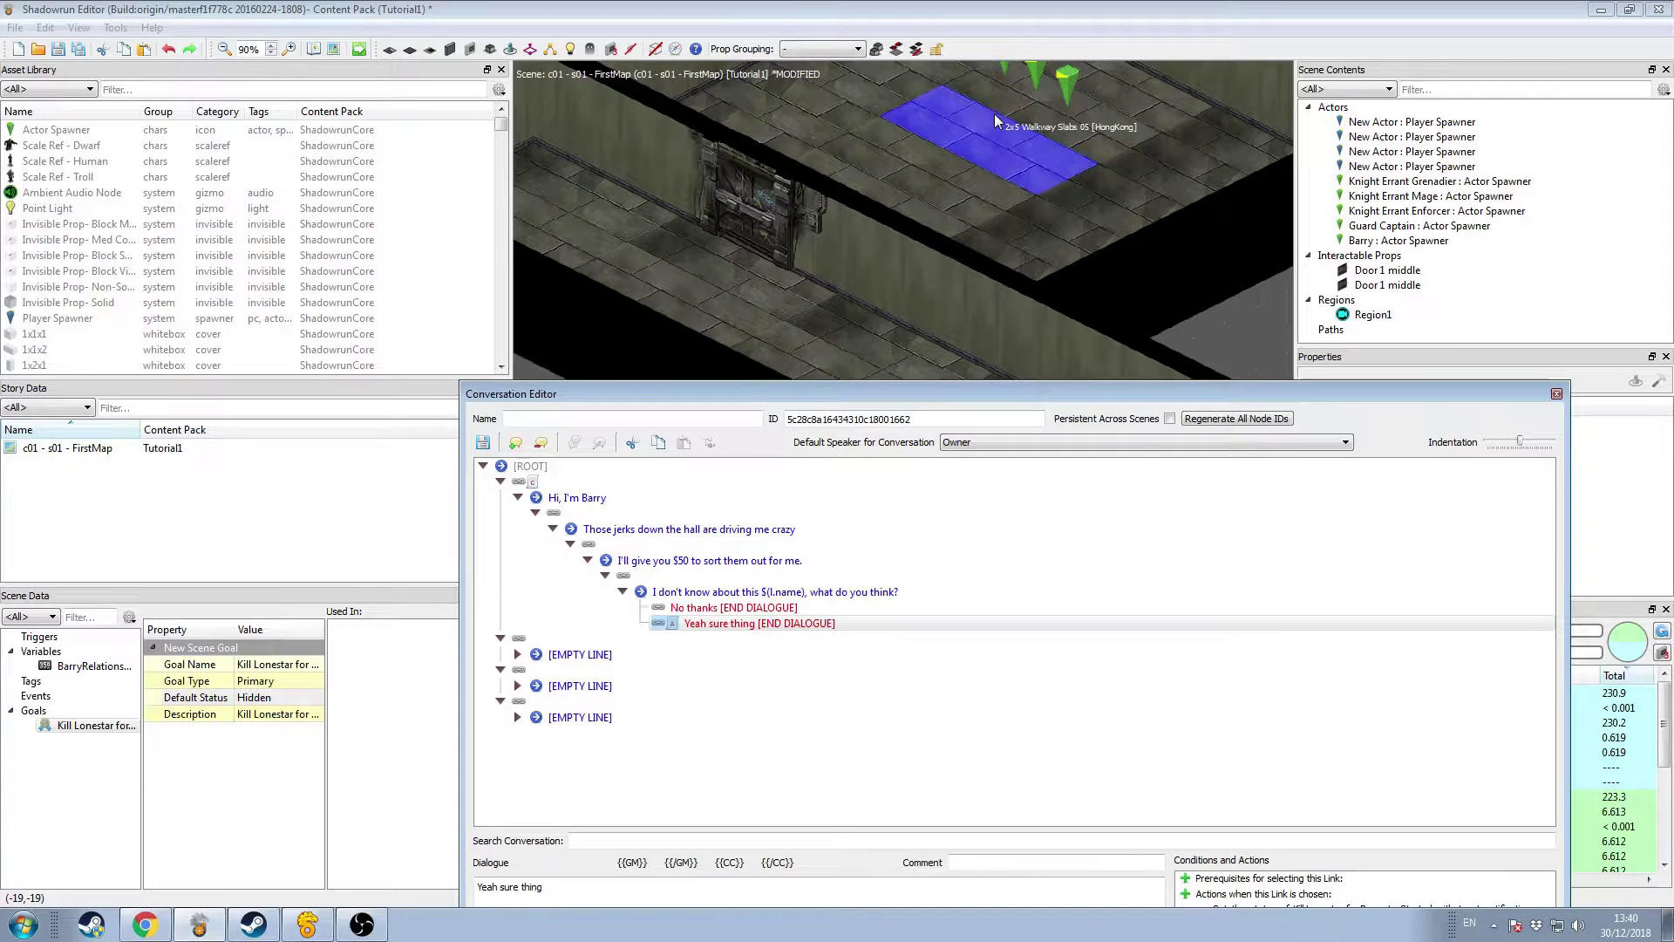
{"action": "left_click_drag", "start_coordinate": [765, 391], "coordinate": [1347, 259]}
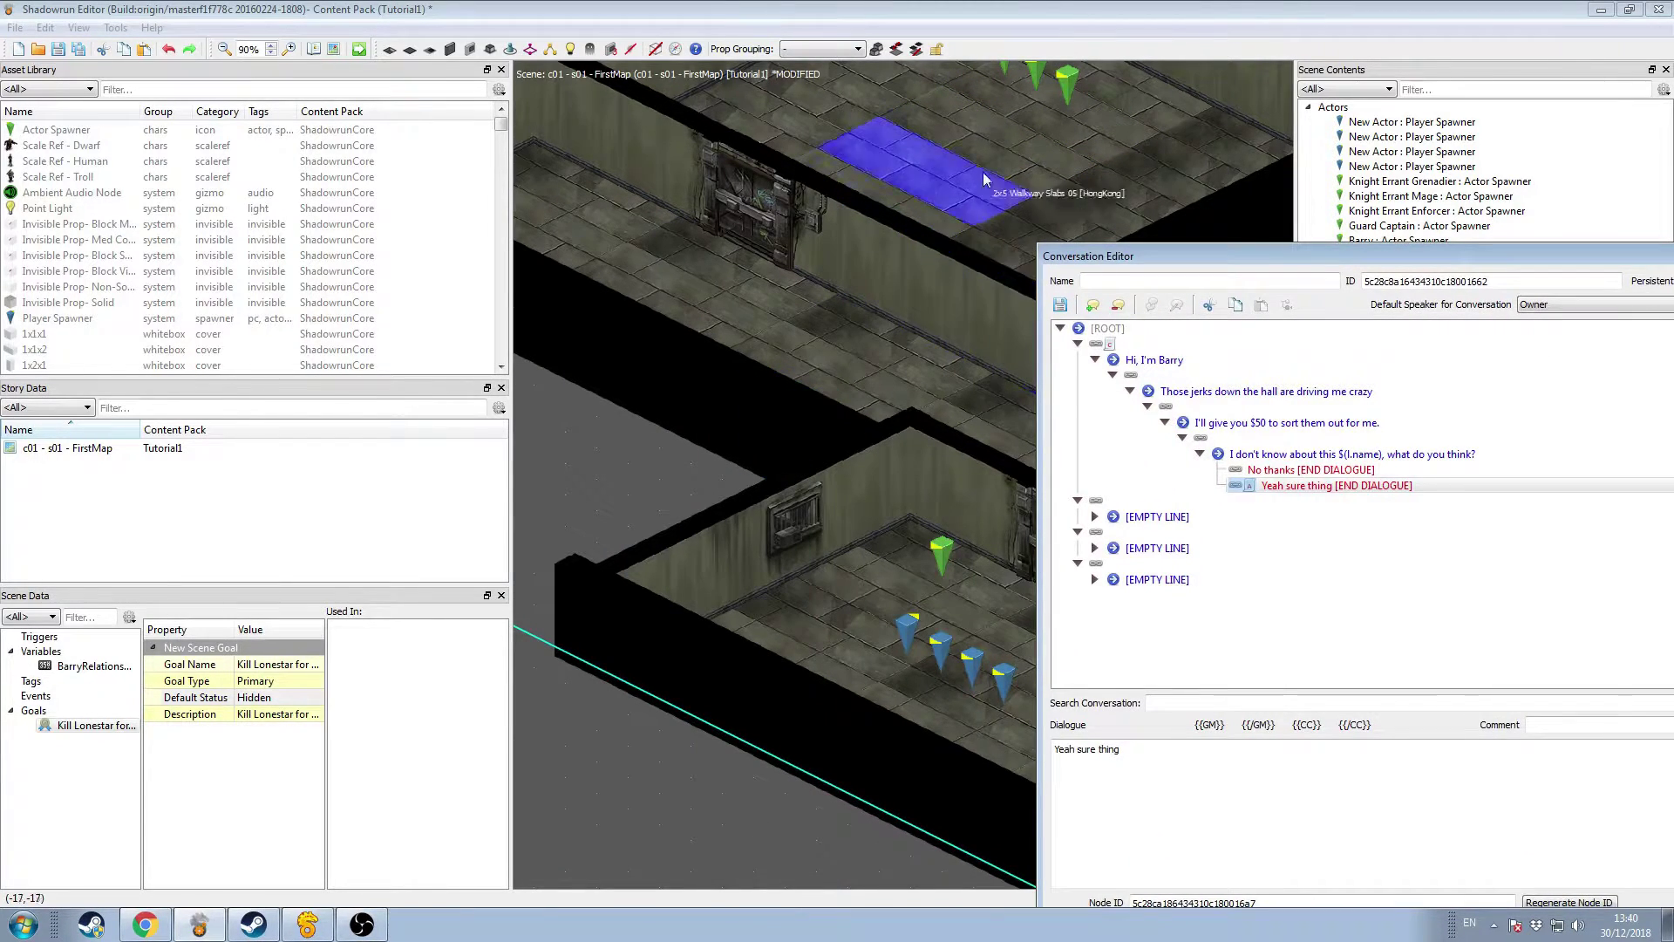
{"action": "middle_click_drag", "start_coordinate": [1017, 131], "coordinate": [893, 305]}
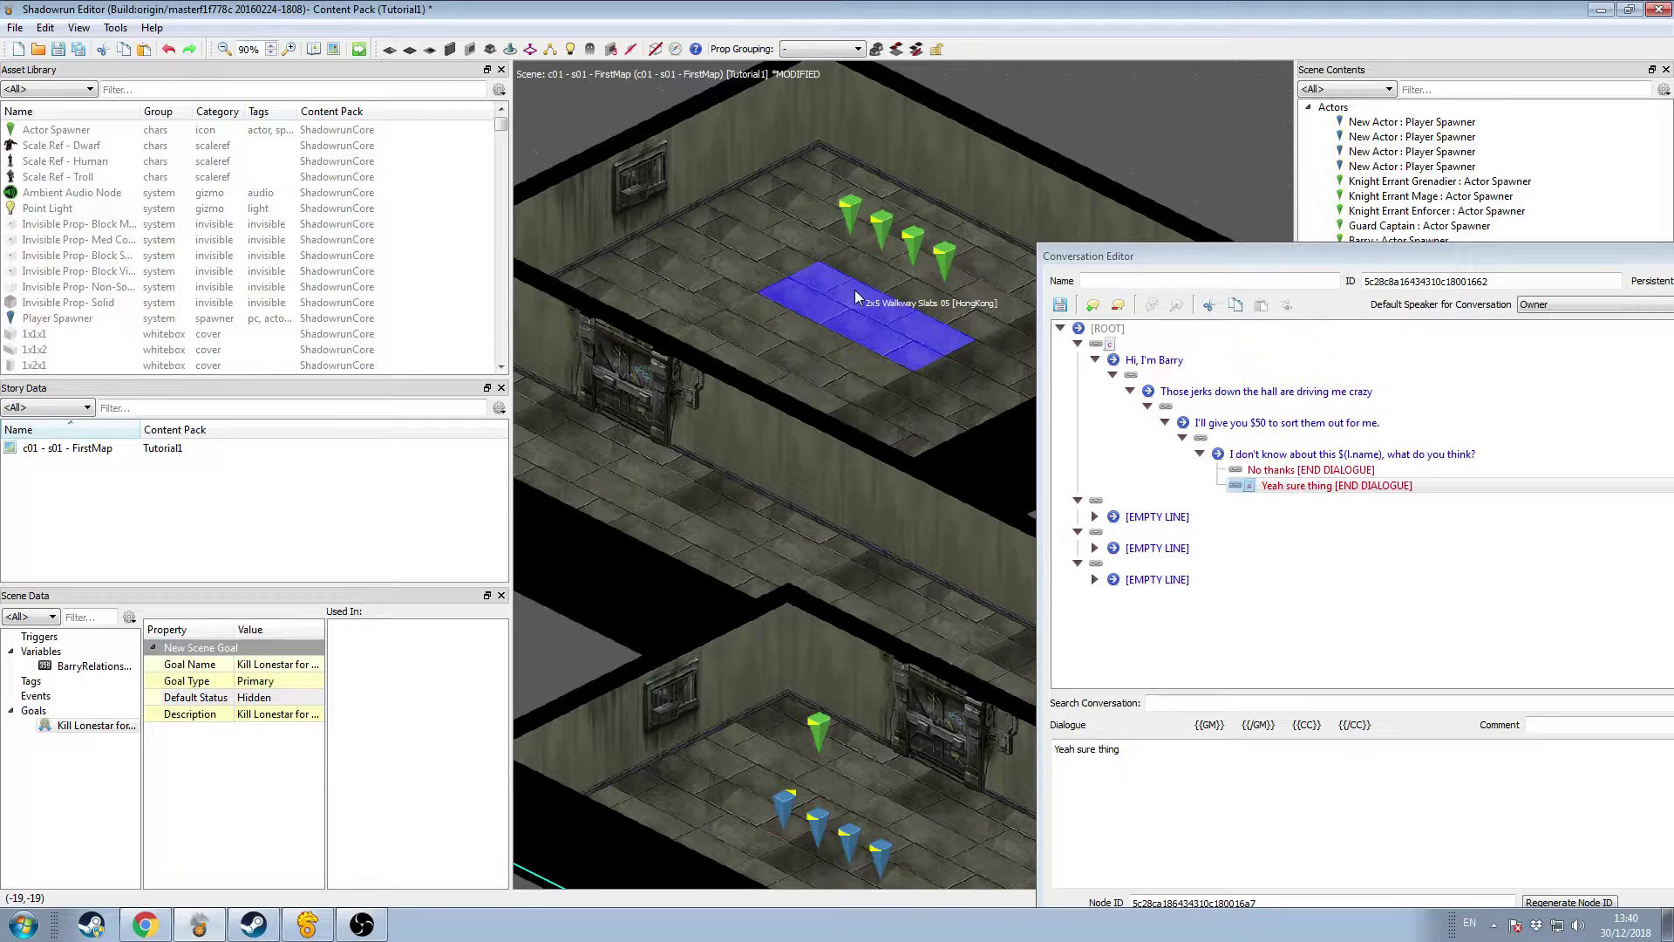
{"action": "left_click_drag", "start_coordinate": [1144, 253], "coordinate": [353, 133]}
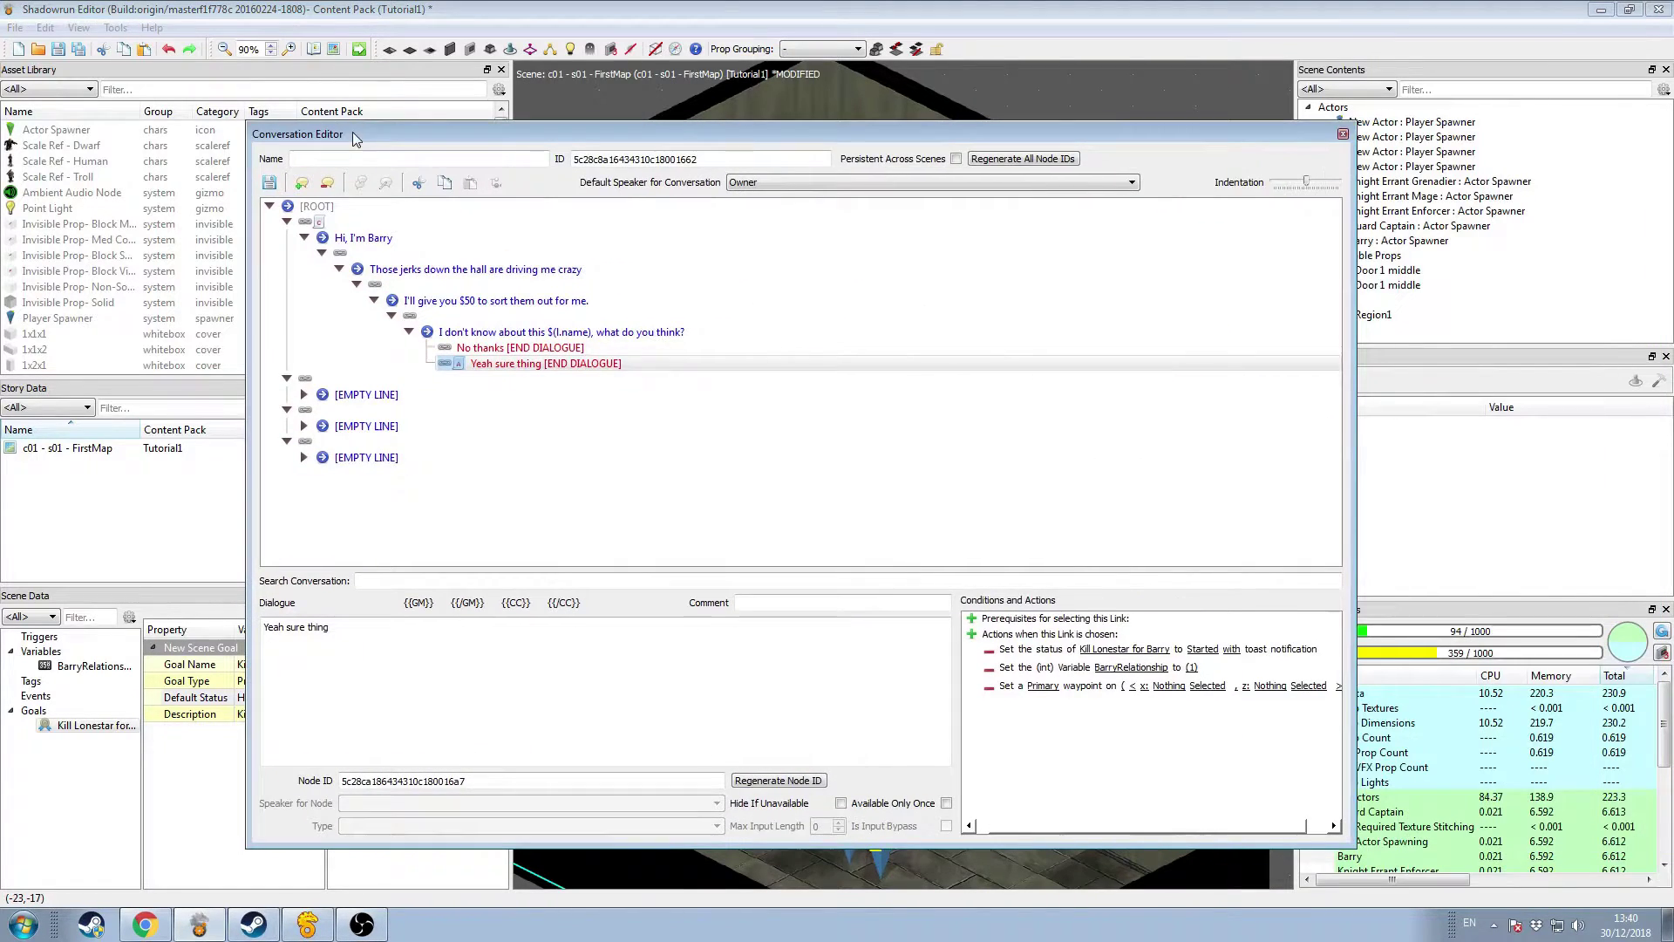
{"action": "left_click", "coordinate": [1173, 686]}
{"action": "type", "text": "-1"}
{"action": "left_click", "coordinate": [1123, 743]}
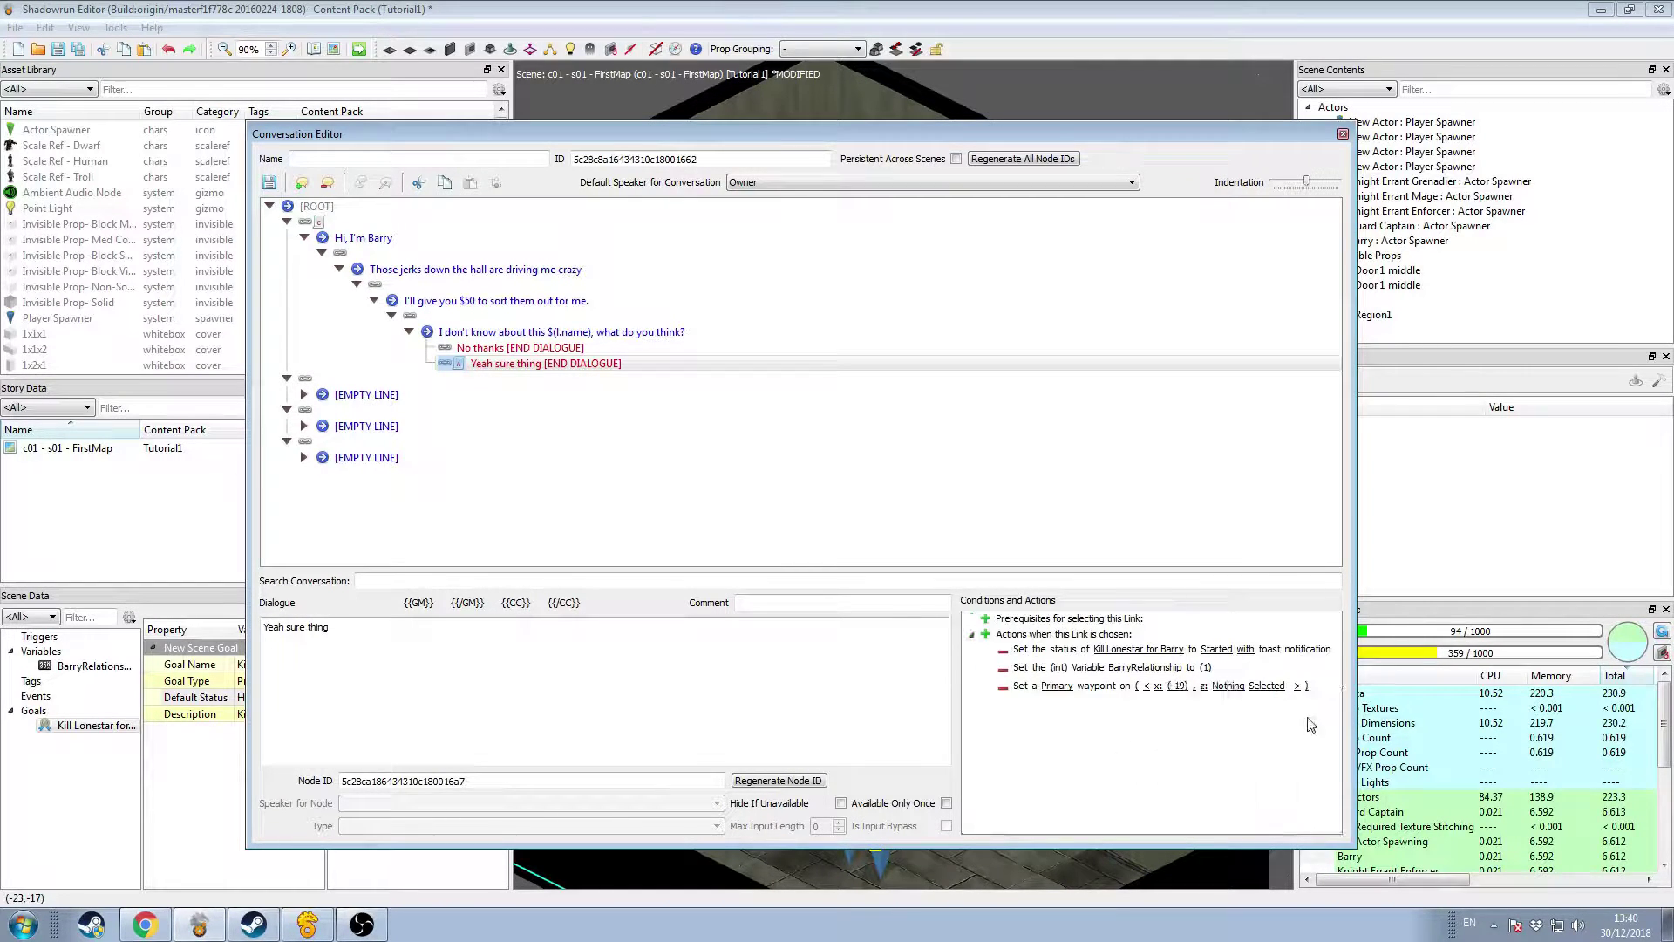
{"action": "left_click", "coordinate": [1264, 686]}
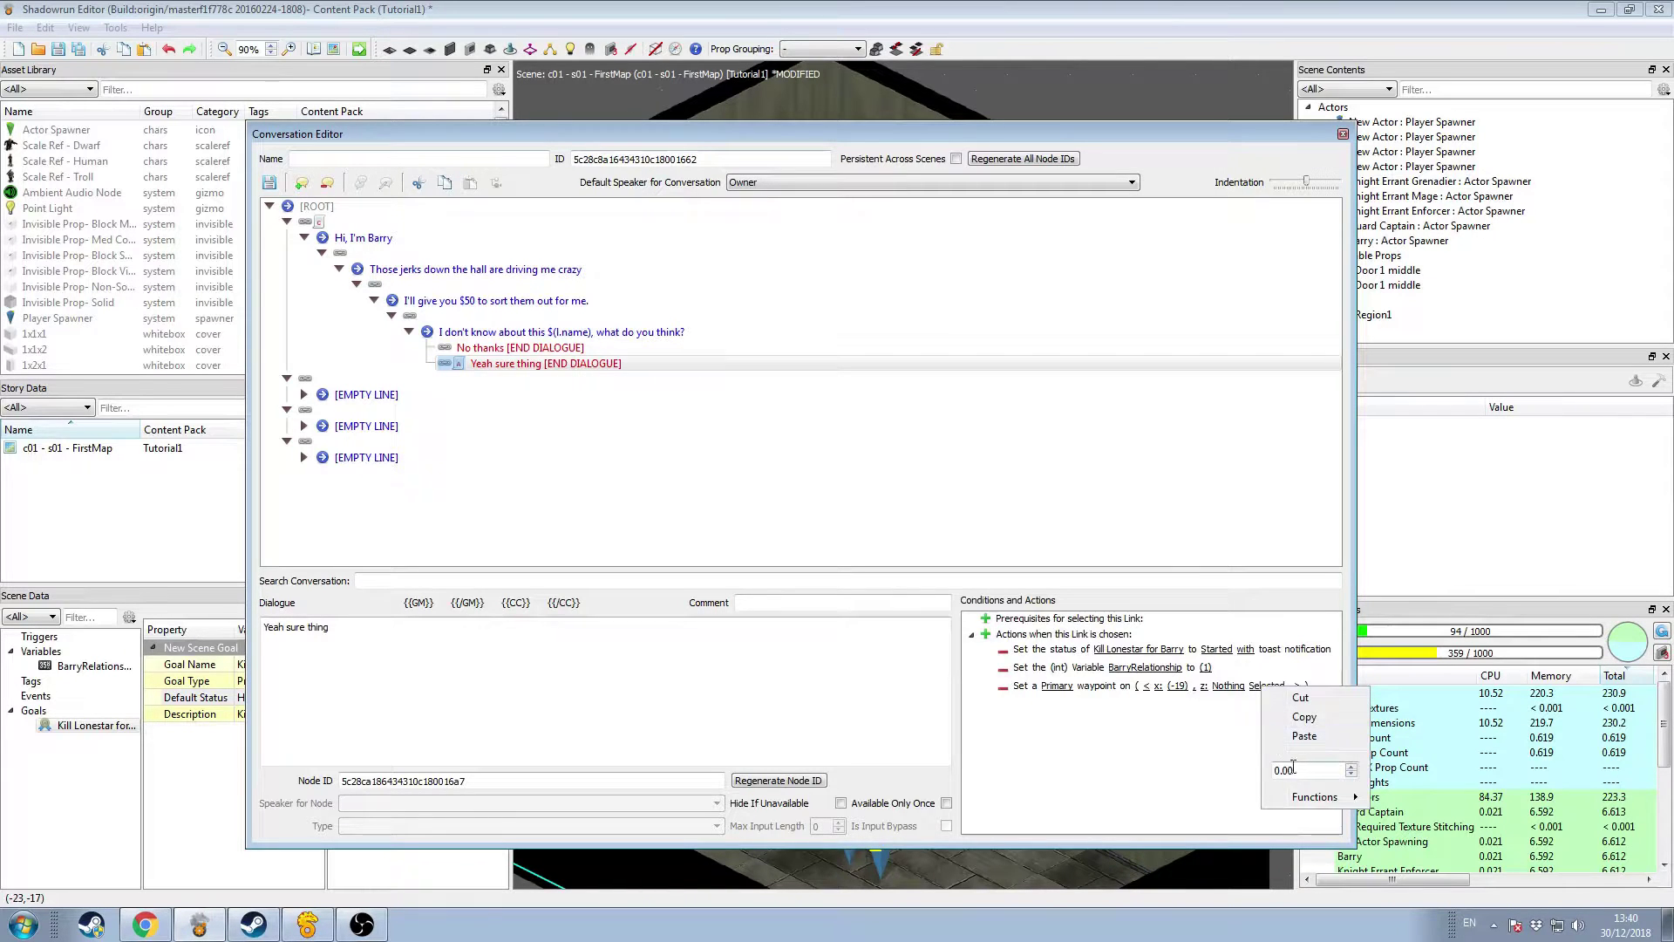
{"action": "type", "text": "-19"}
{"action": "key", "text": "Return"}
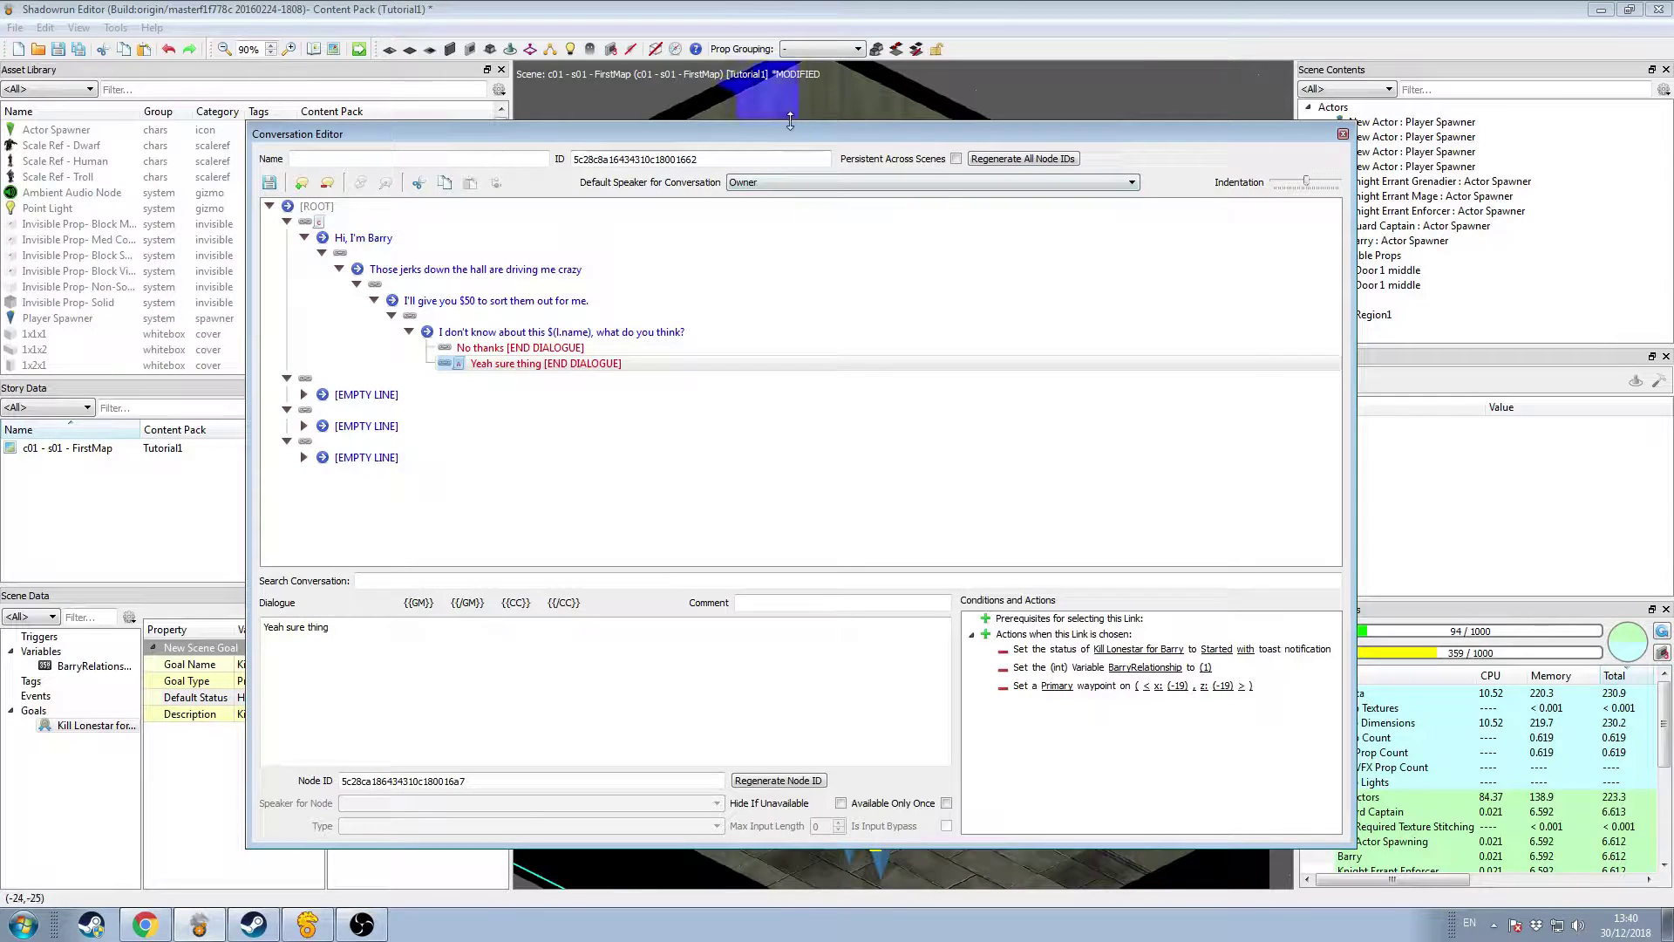
Step: Name the conversation "c01 - s01 - BarryQuest" and save it, accepting the overwrite
{"action": "left_click_drag", "start_coordinate": [785, 132], "coordinate": [1100, 129]}
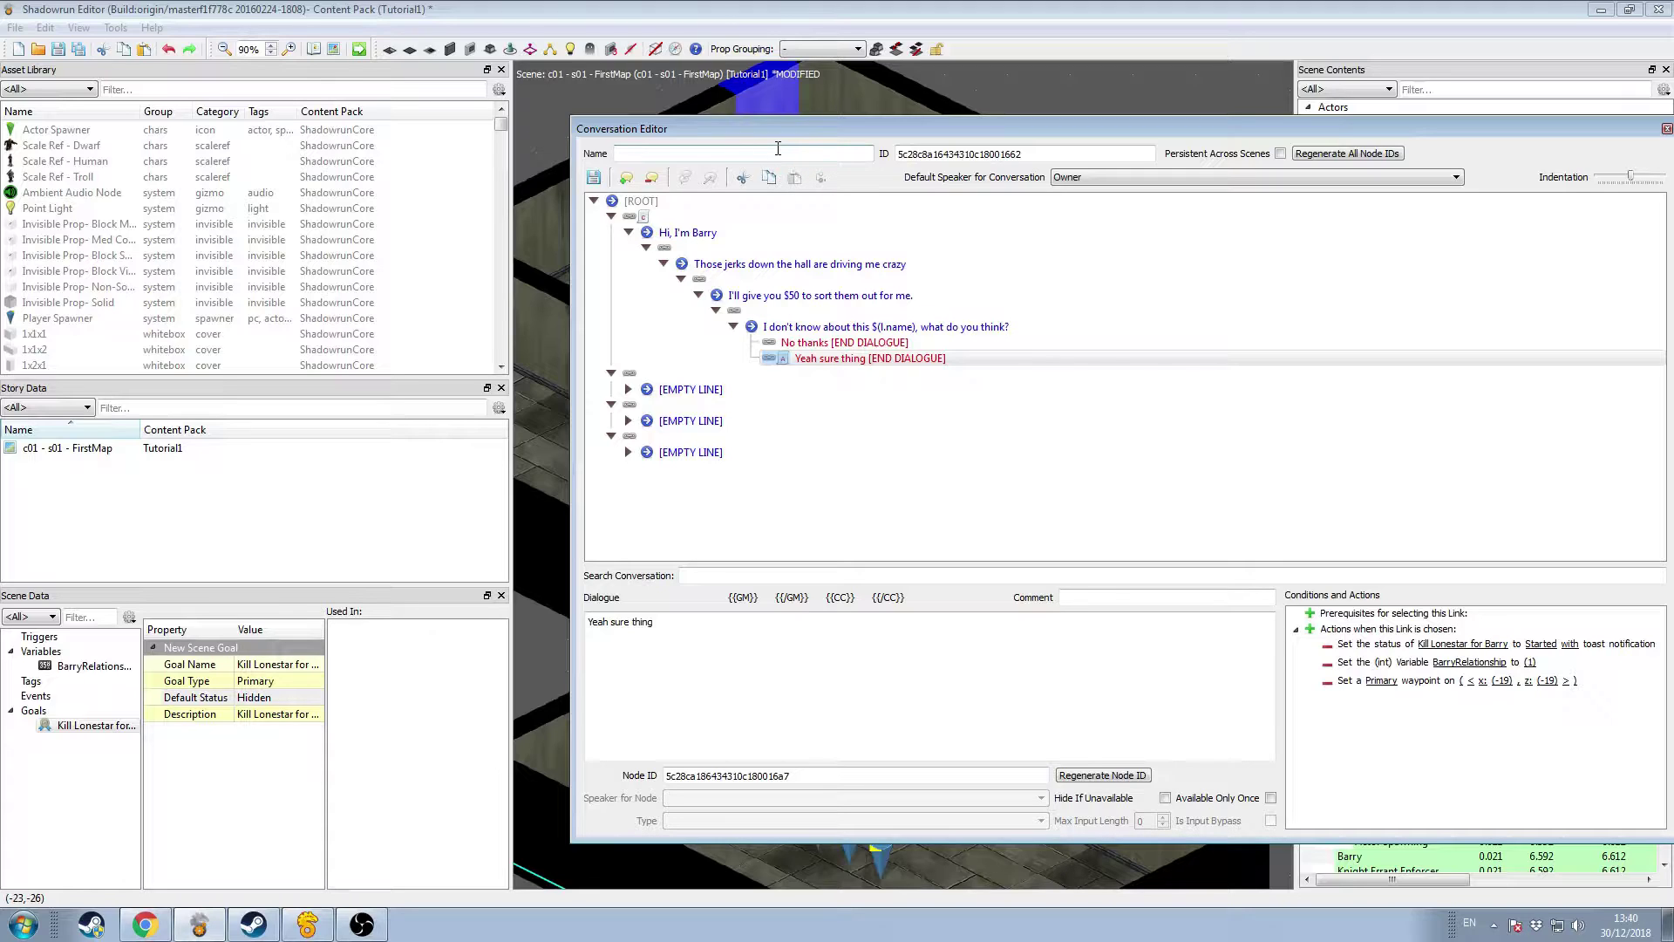
{"action": "type", "text": "c01 - s01 - BarryQuest"}
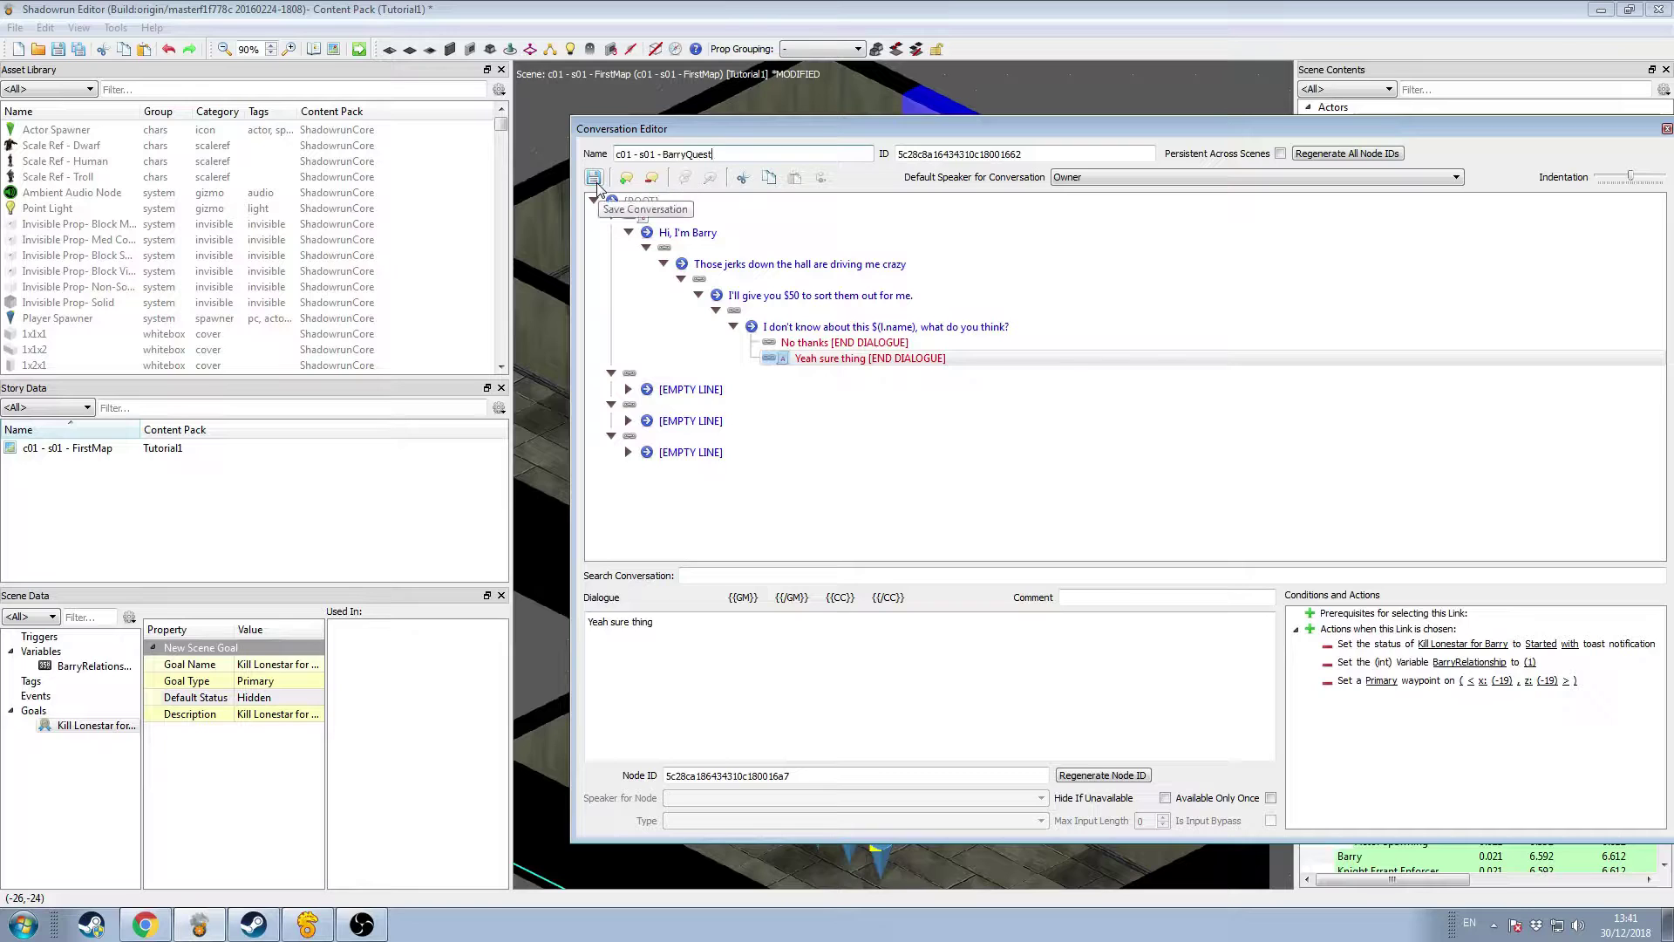
{"action": "left_click", "coordinate": [595, 179]}
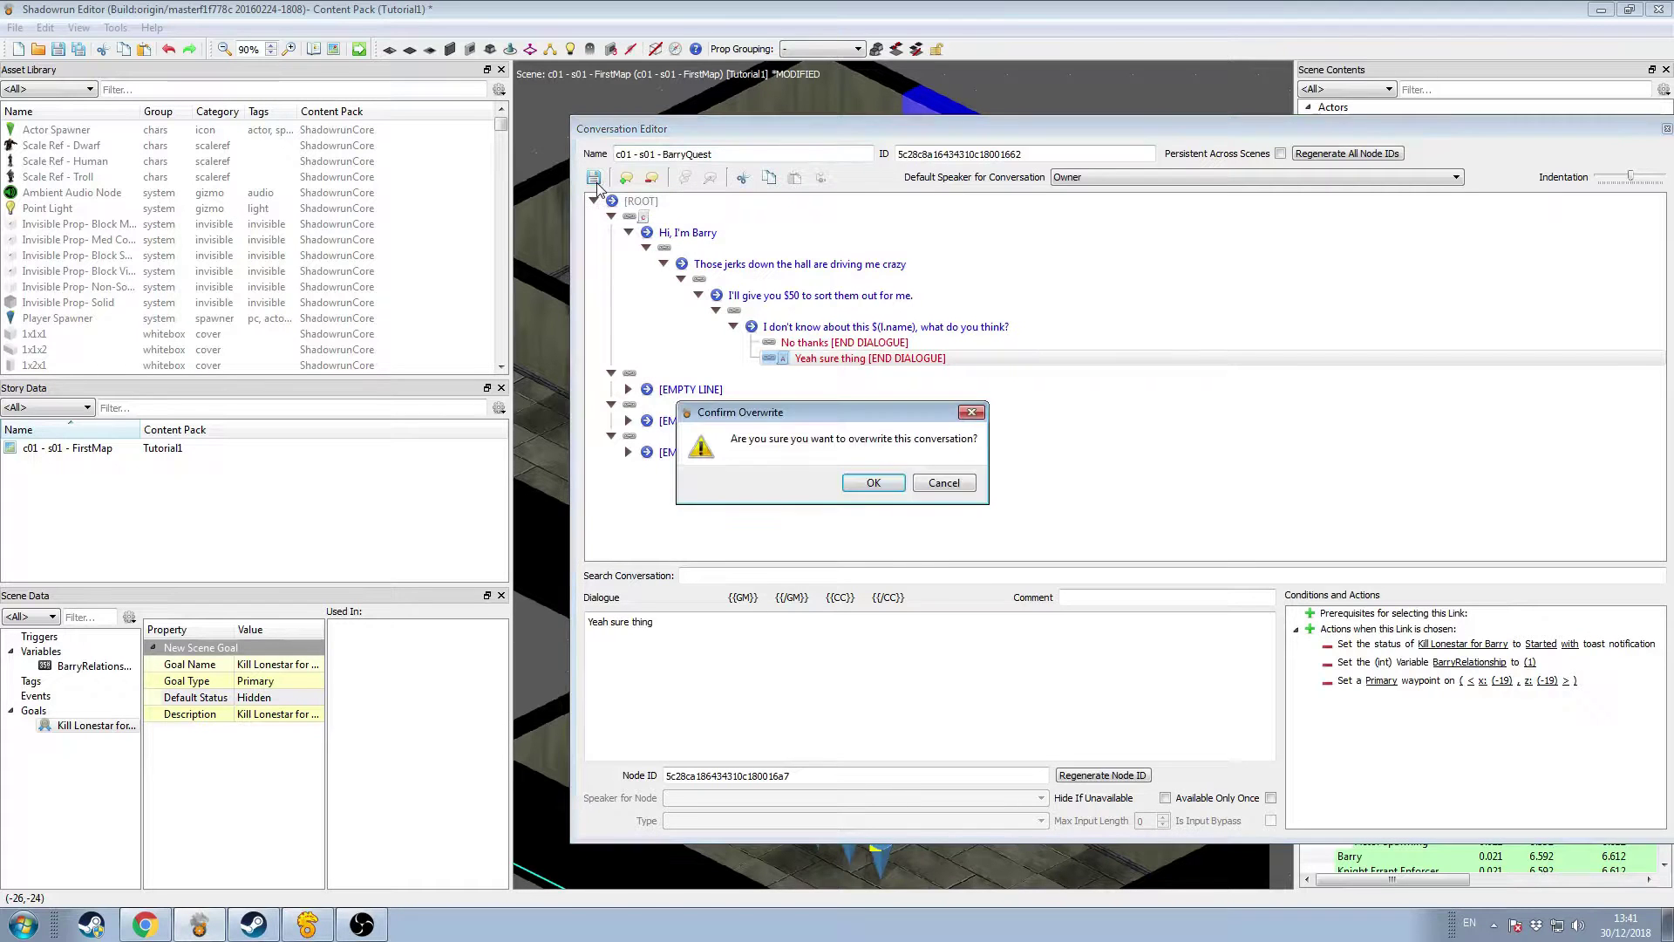
{"action": "left_click", "coordinate": [875, 482]}
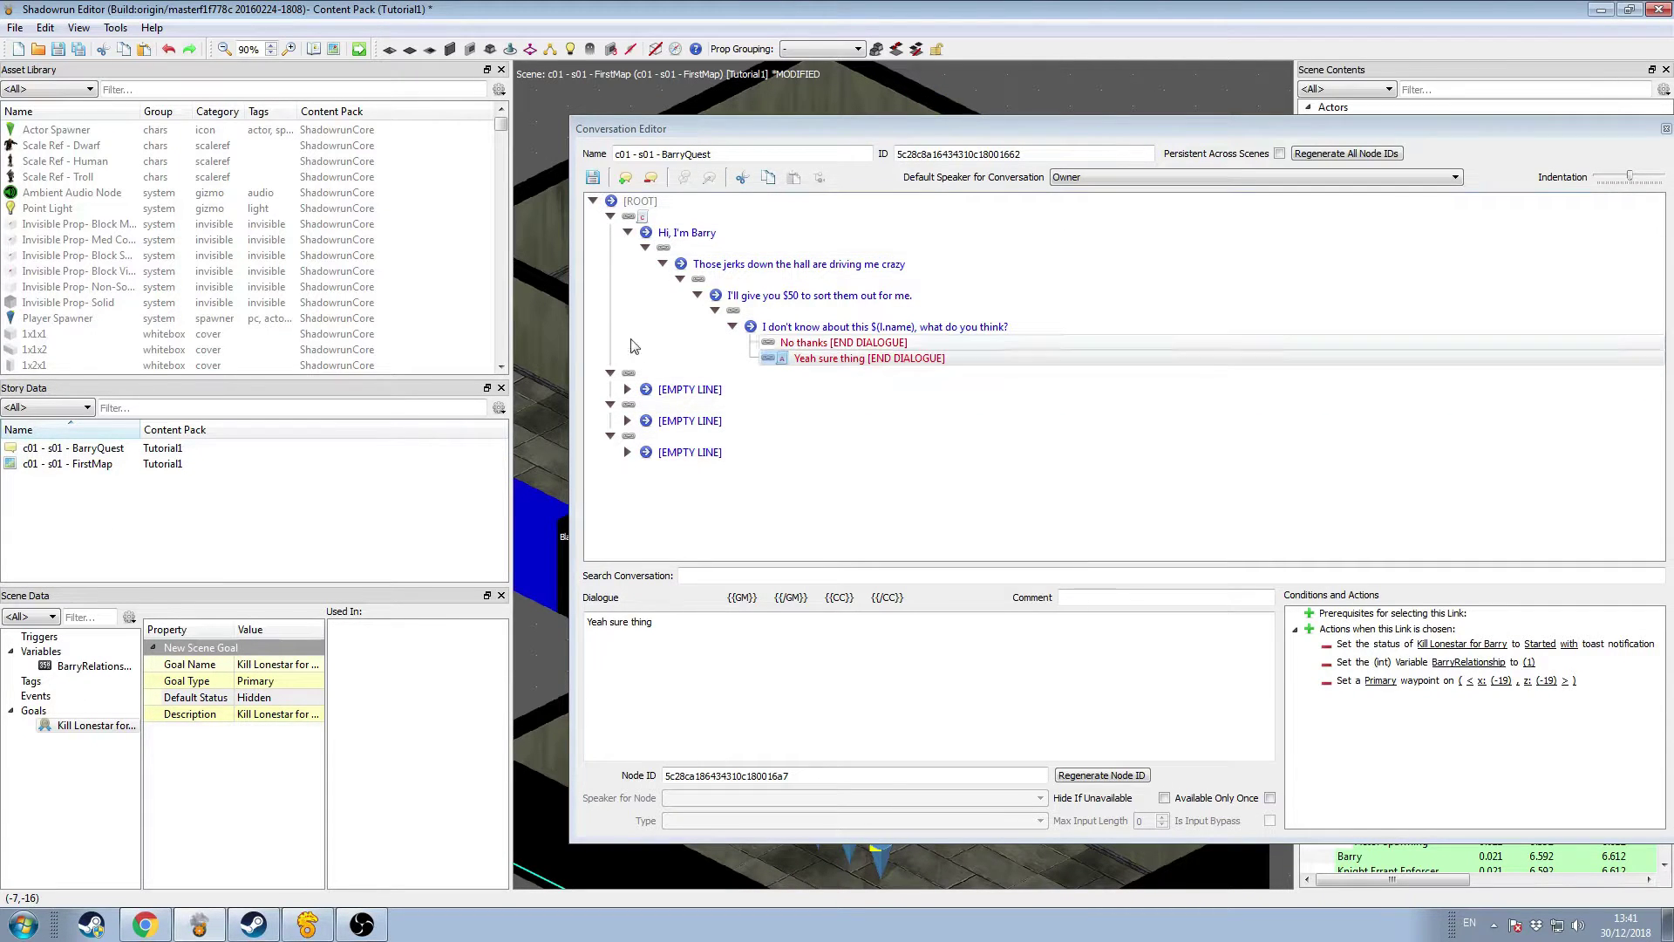
Step: Collapse the "Hi, I'm Barry" line and expand the empty line of the second branch
{"action": "left_click", "coordinate": [610, 217]}
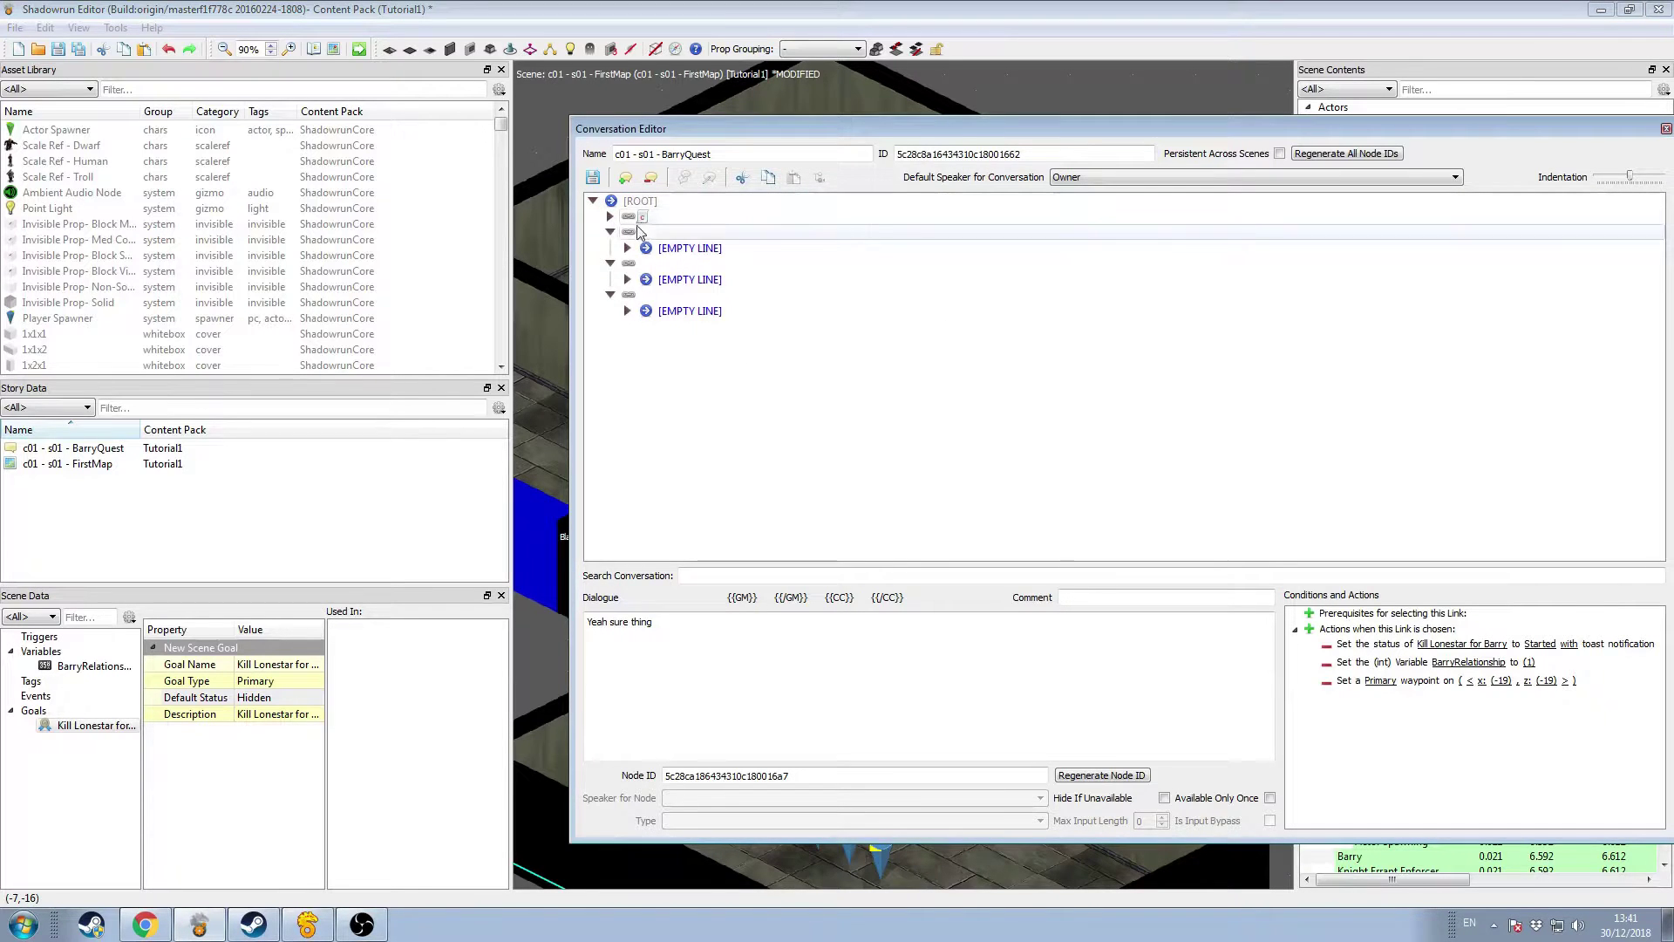
{"action": "left_click", "coordinate": [626, 217]}
{"action": "left_click", "coordinate": [610, 216]}
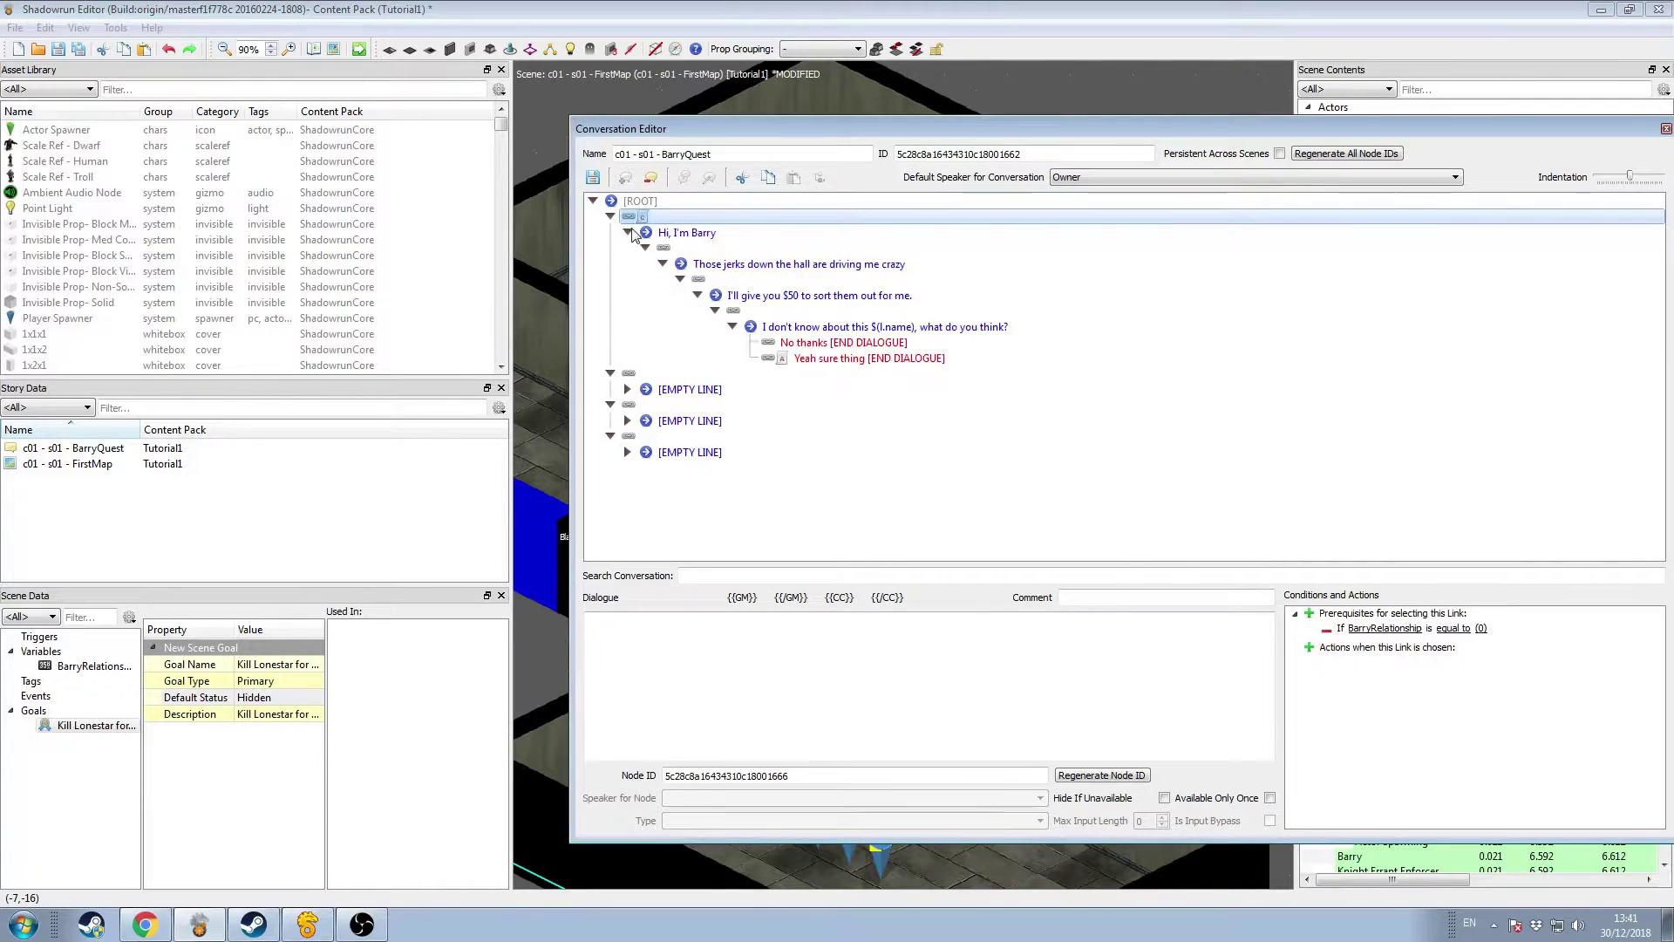
{"action": "left_click", "coordinate": [629, 233]}
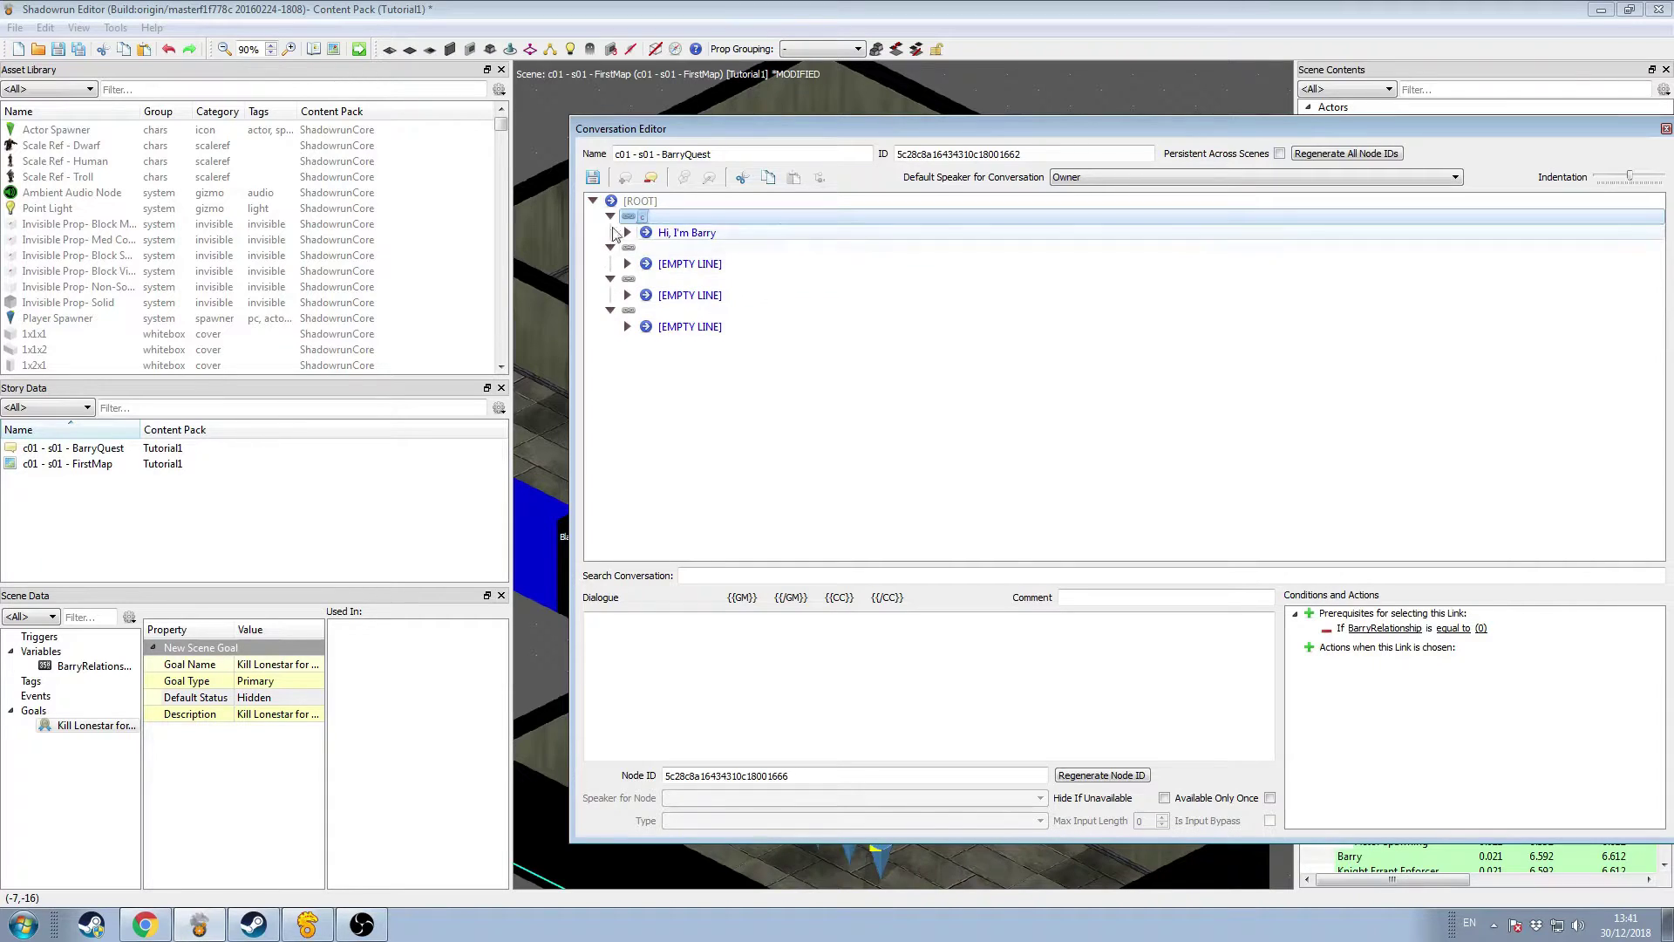
{"action": "left_click", "coordinate": [628, 263]}
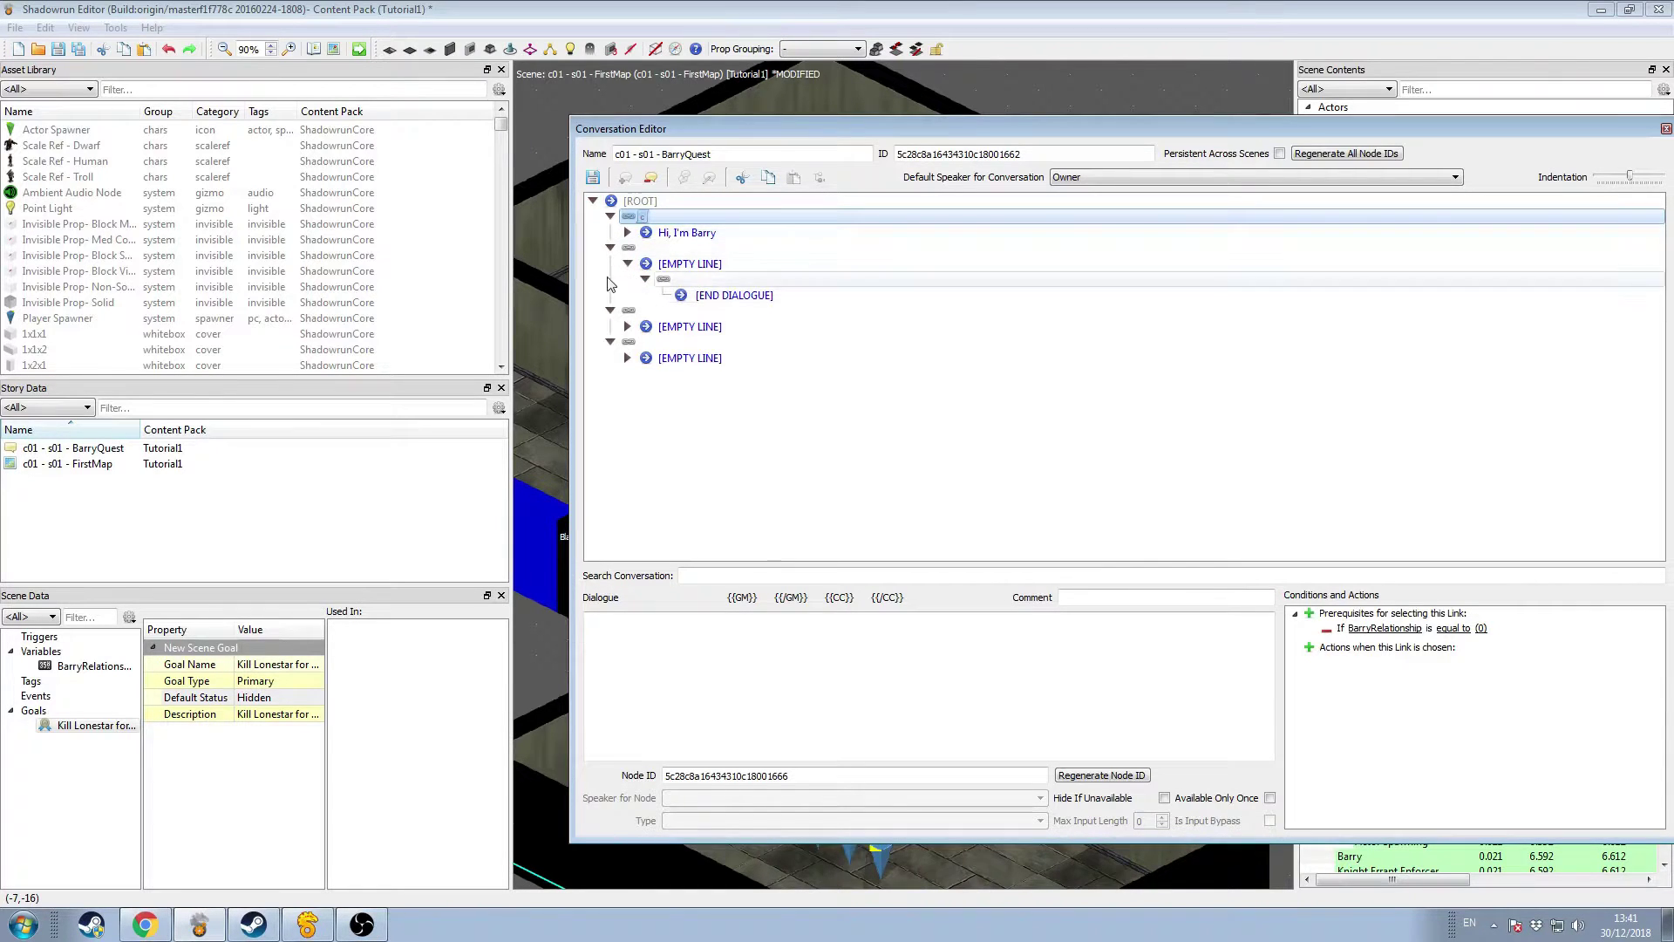
Step: Add a Comparison (int) prerequisite to the link of the second branch
{"action": "left_click", "coordinate": [632, 250]}
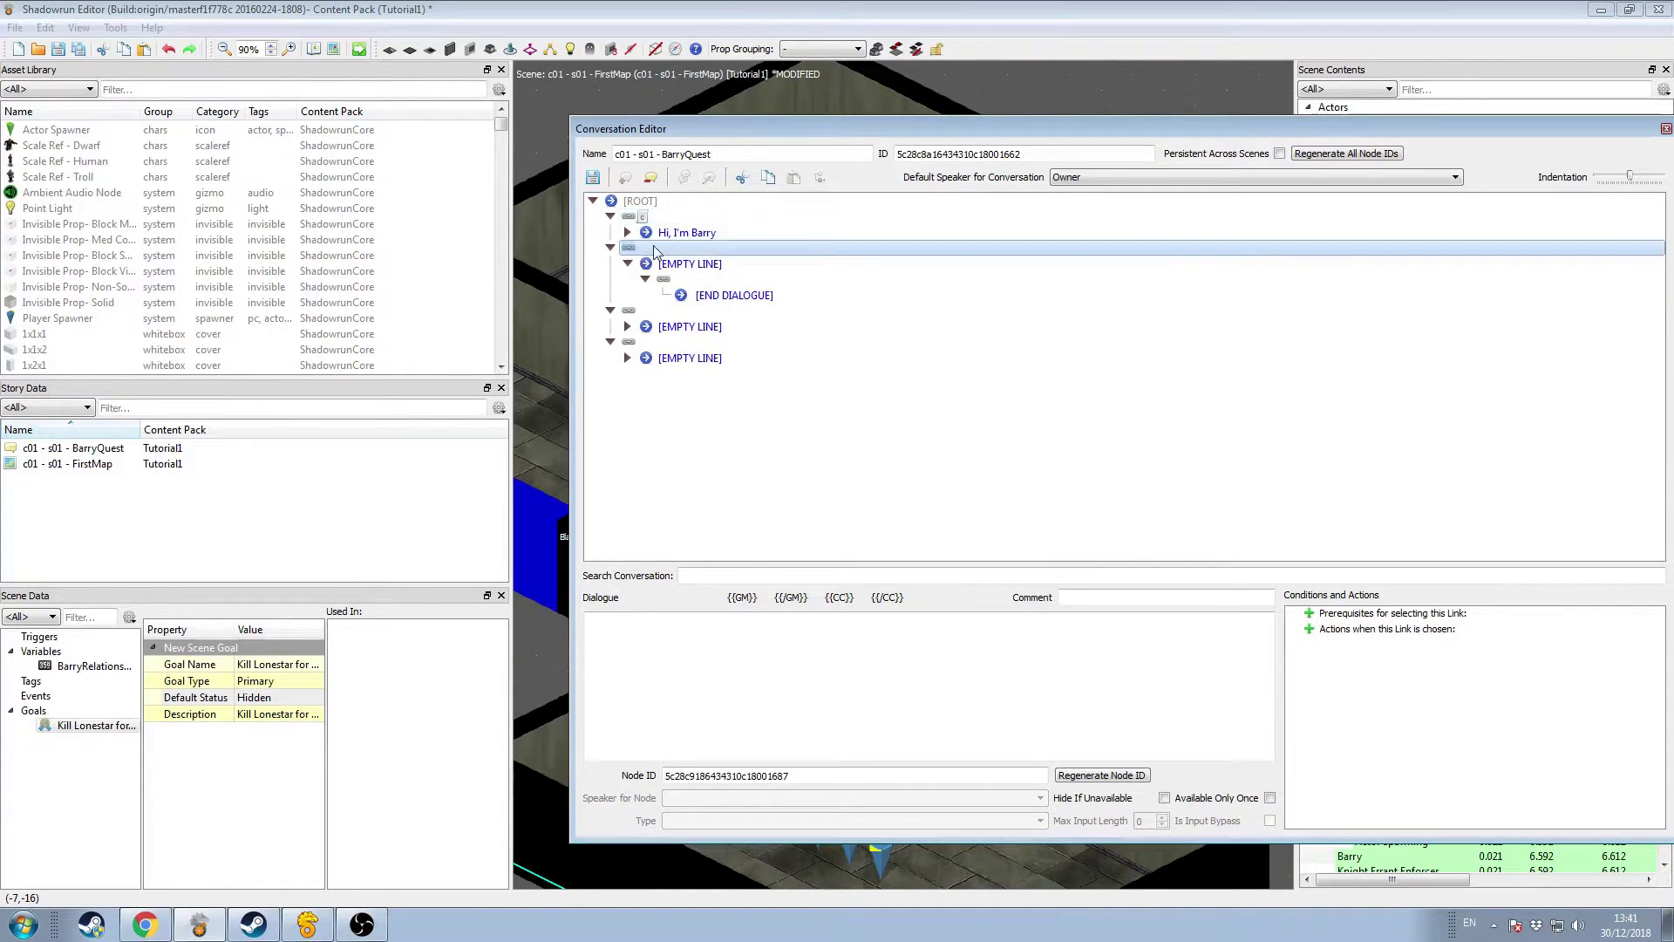
{"action": "left_click_drag", "start_coordinate": [971, 131], "coordinate": [737, 90]}
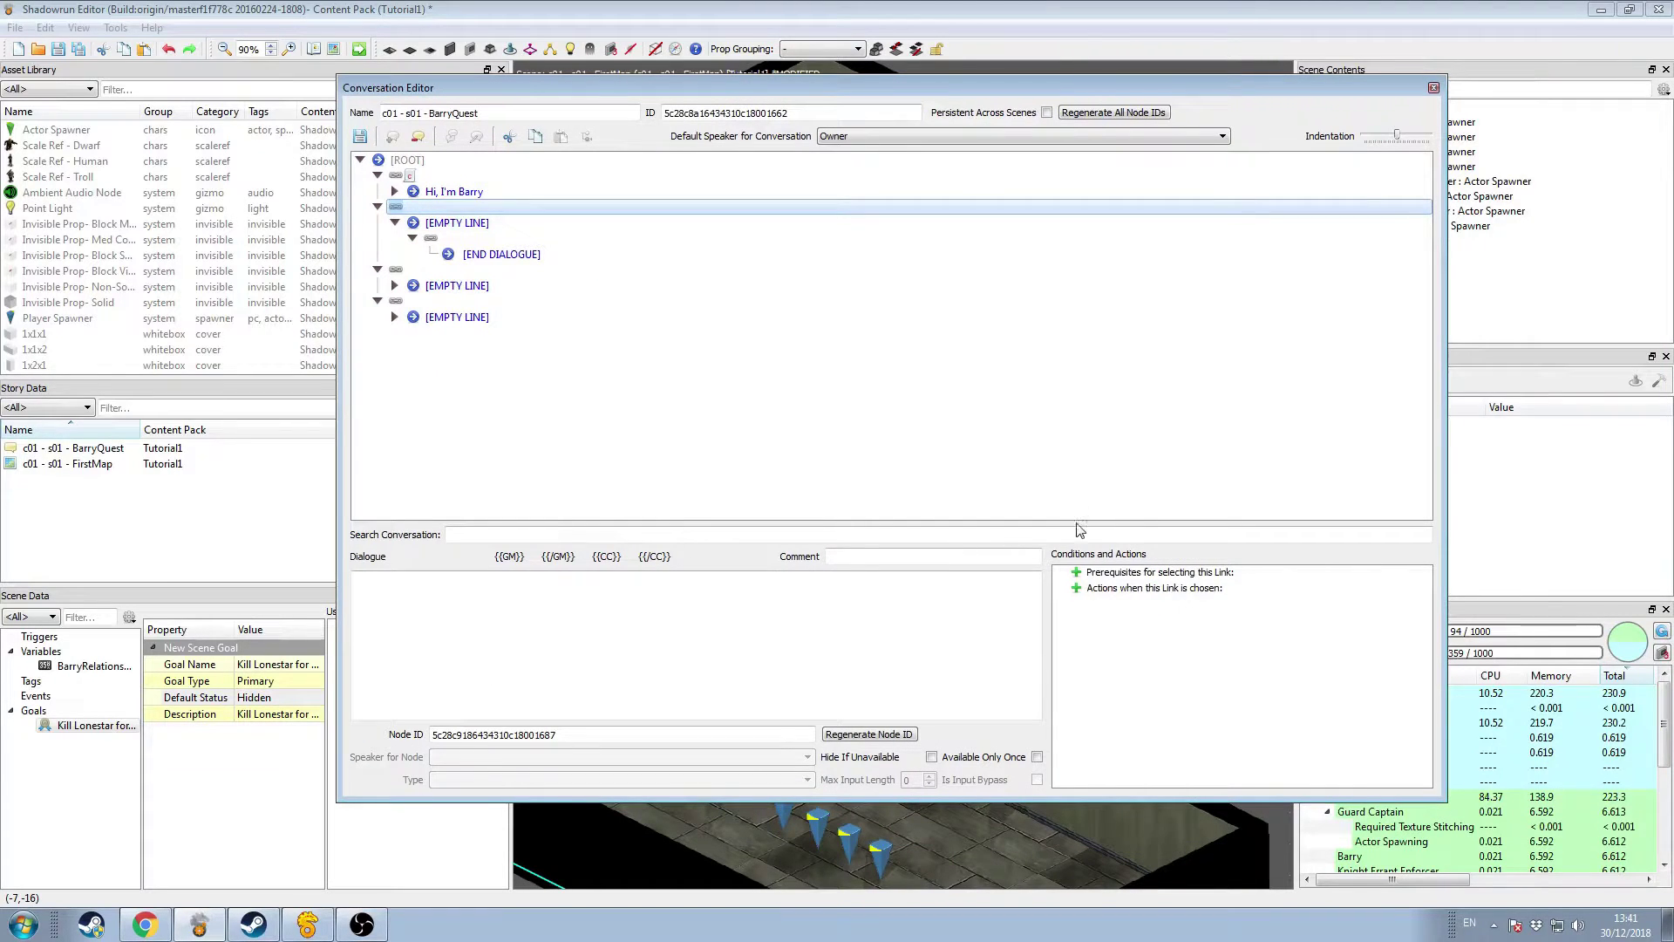
{"action": "left_click", "coordinate": [1076, 572]}
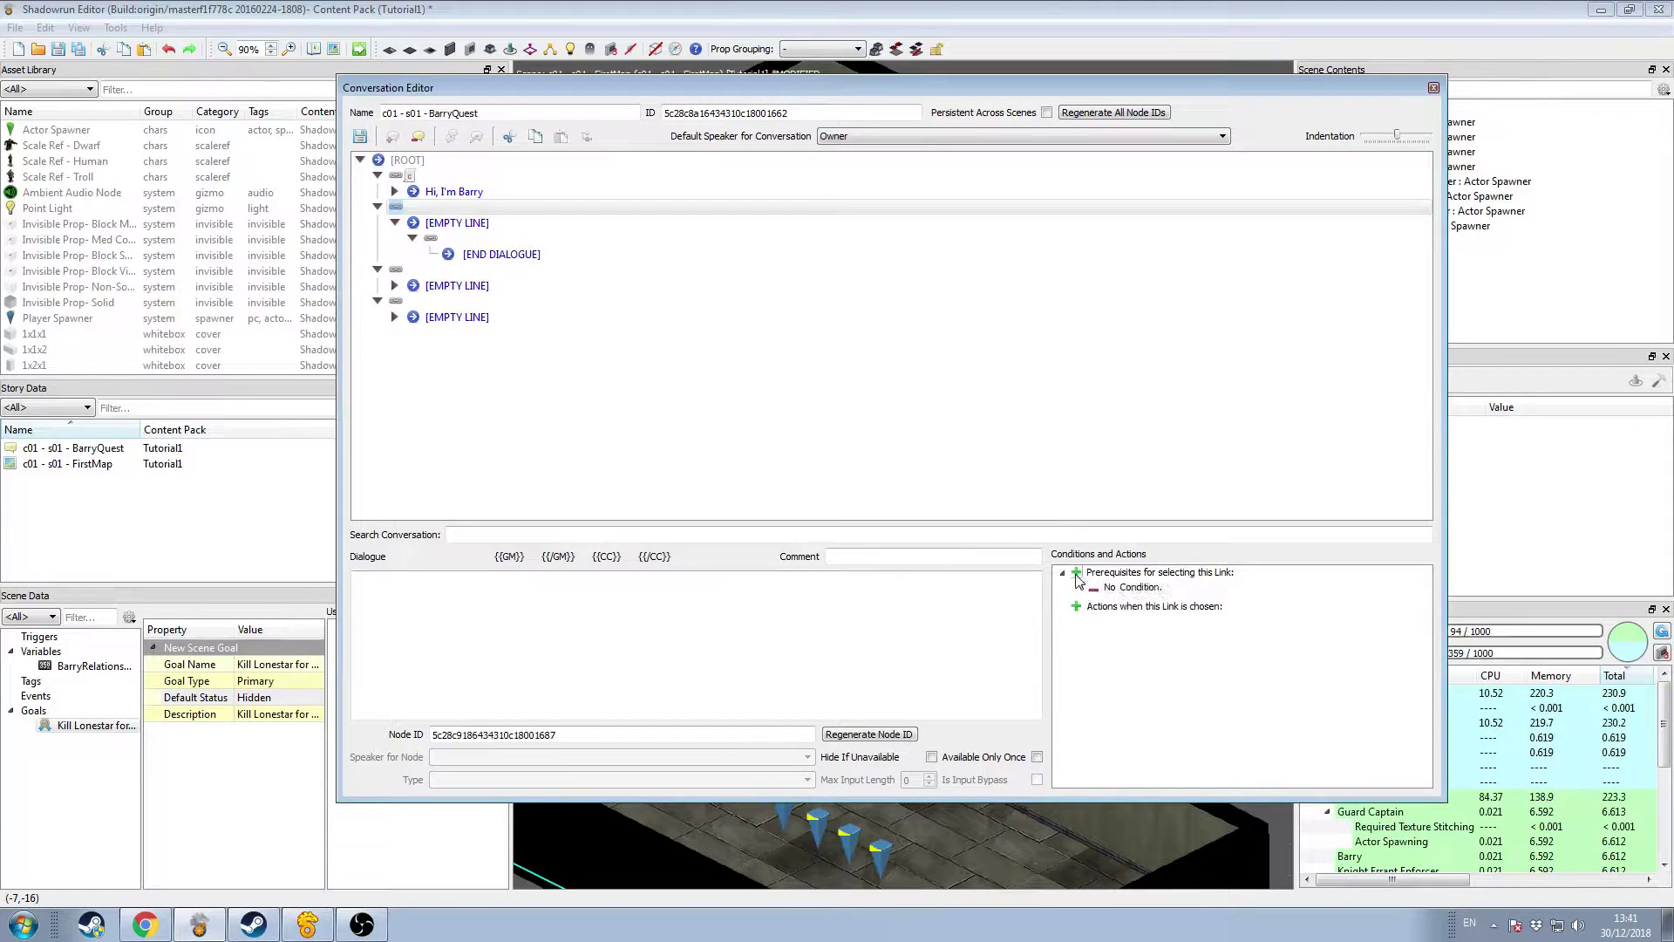
{"action": "right_click", "coordinate": [1124, 592]}
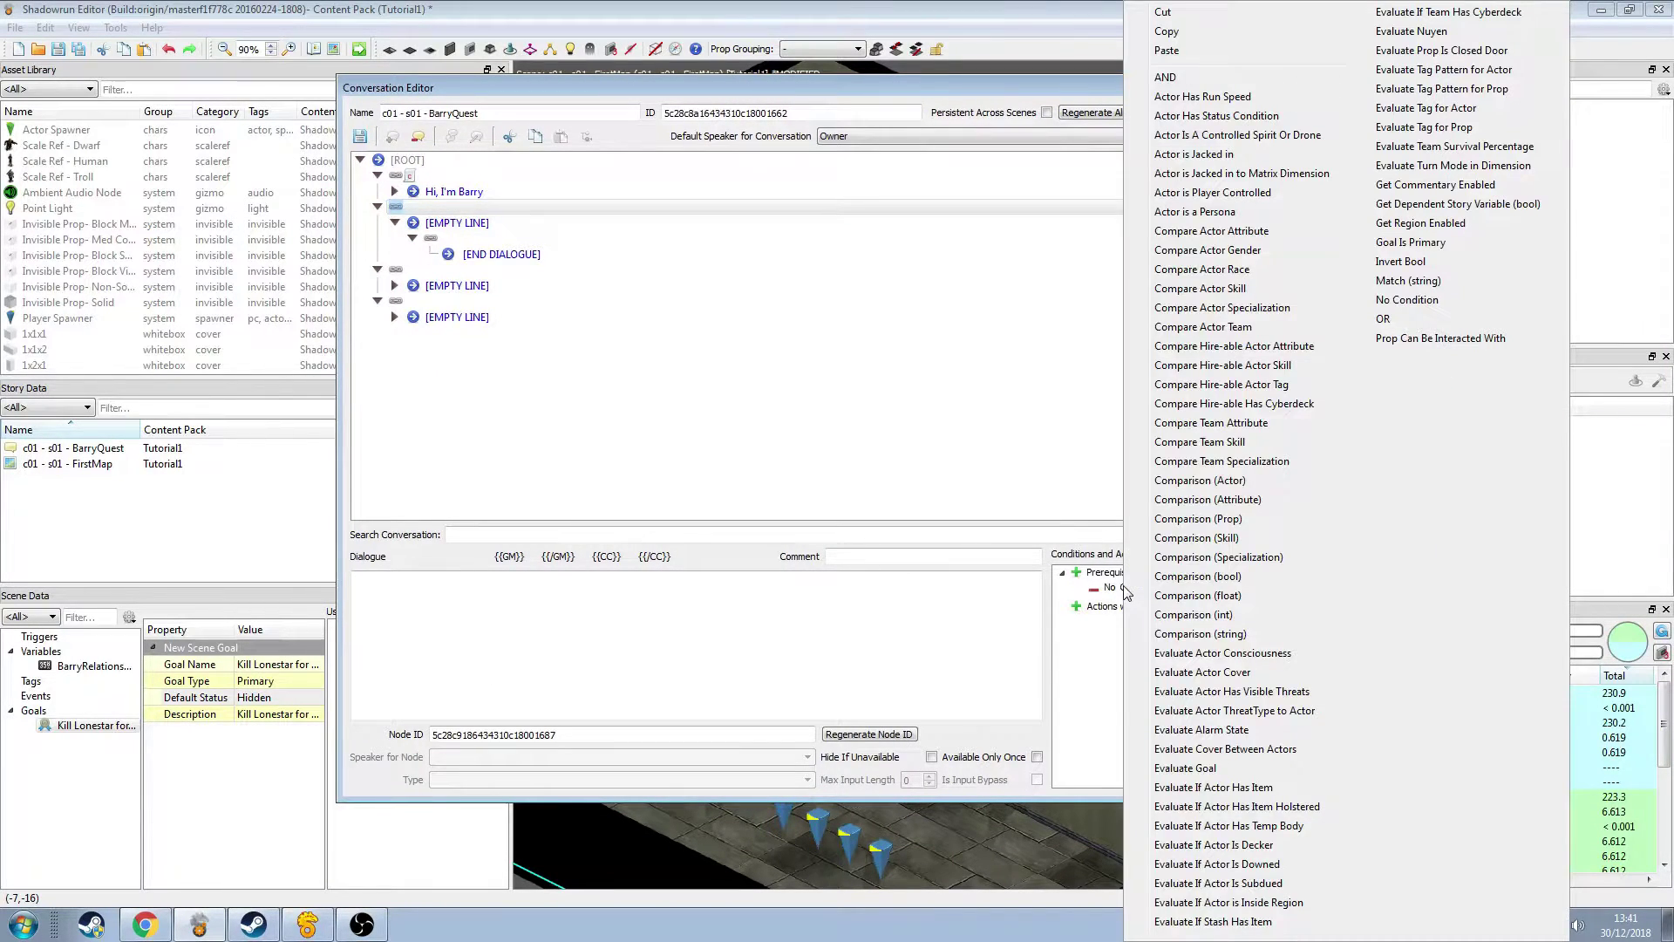
{"action": "left_click", "coordinate": [1252, 614]}
Step: Make the second branch's prerequisite check that the scene variable BarryRelationship is equal to 1
{"action": "left_click", "coordinate": [1124, 587]}
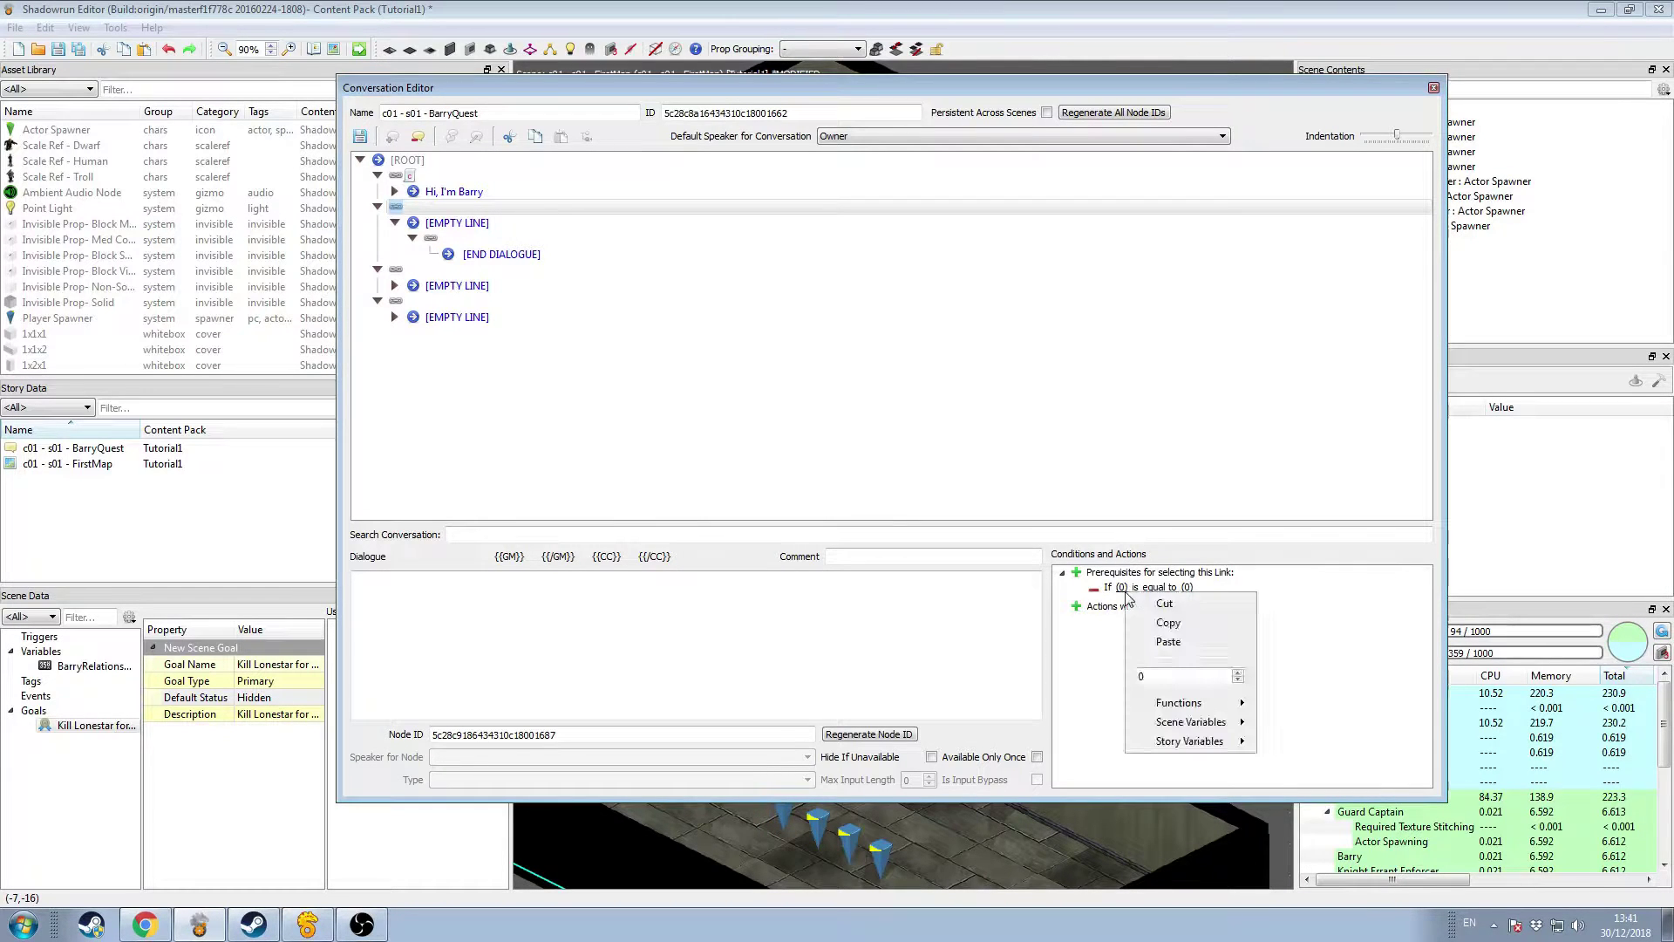
{"action": "mouse_move", "coordinate": [1200, 726]}
{"action": "left_click", "coordinate": [1317, 725]}
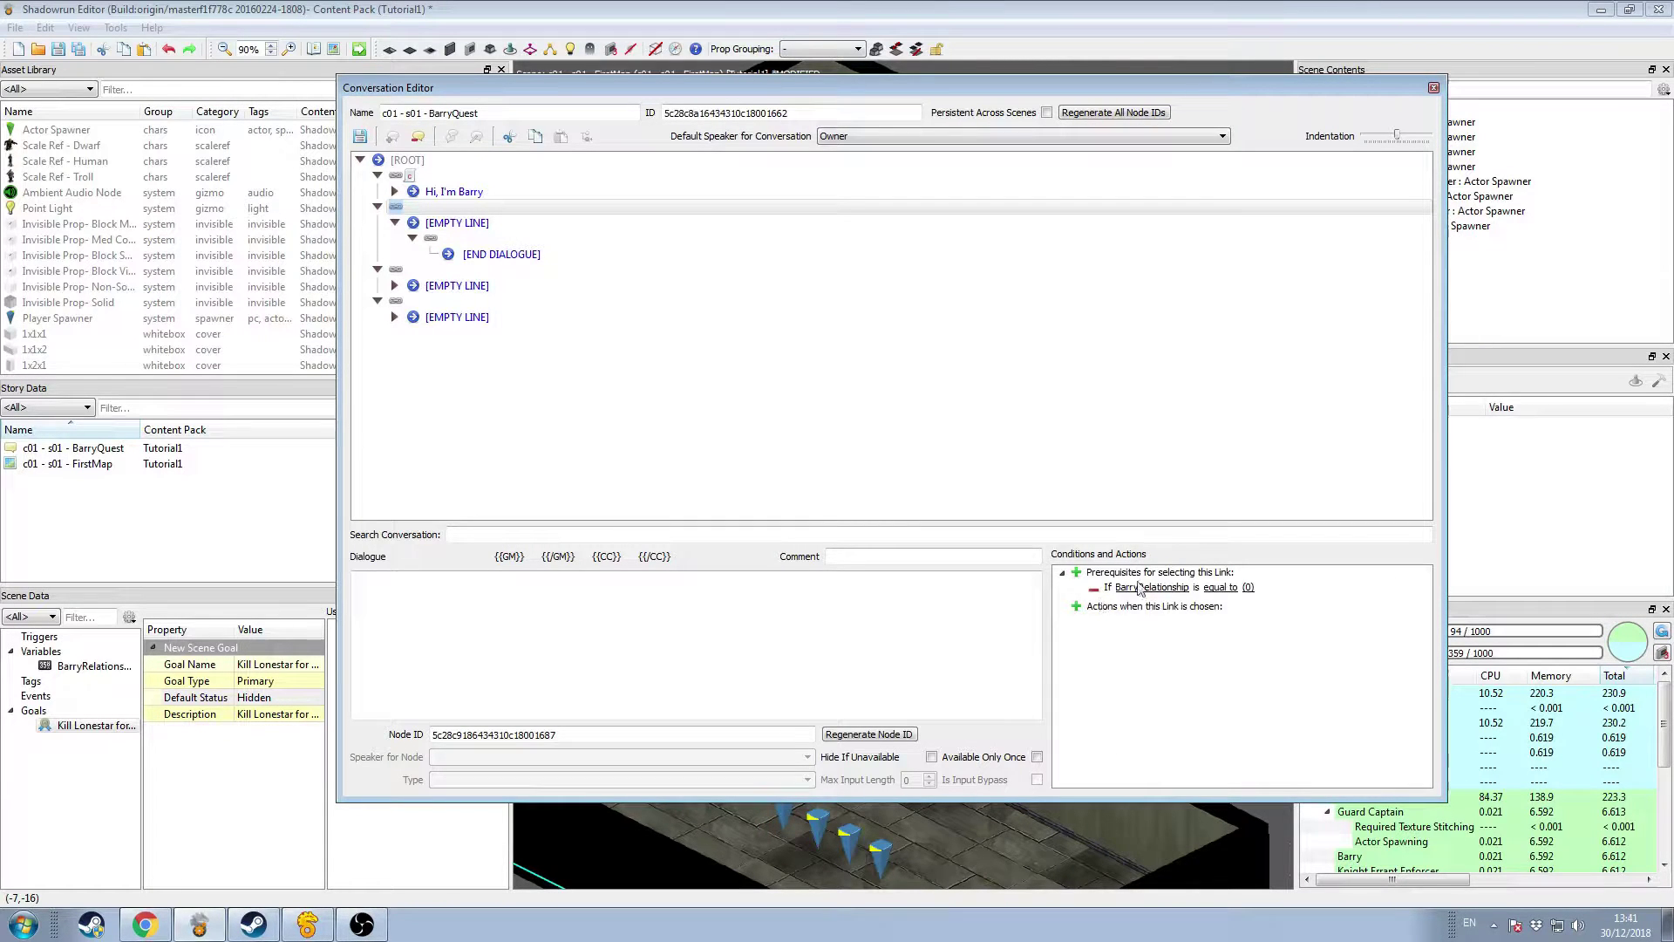
{"action": "left_click", "coordinate": [1248, 588]}
{"action": "type", "text": "1"}
{"action": "key", "text": "Return"}
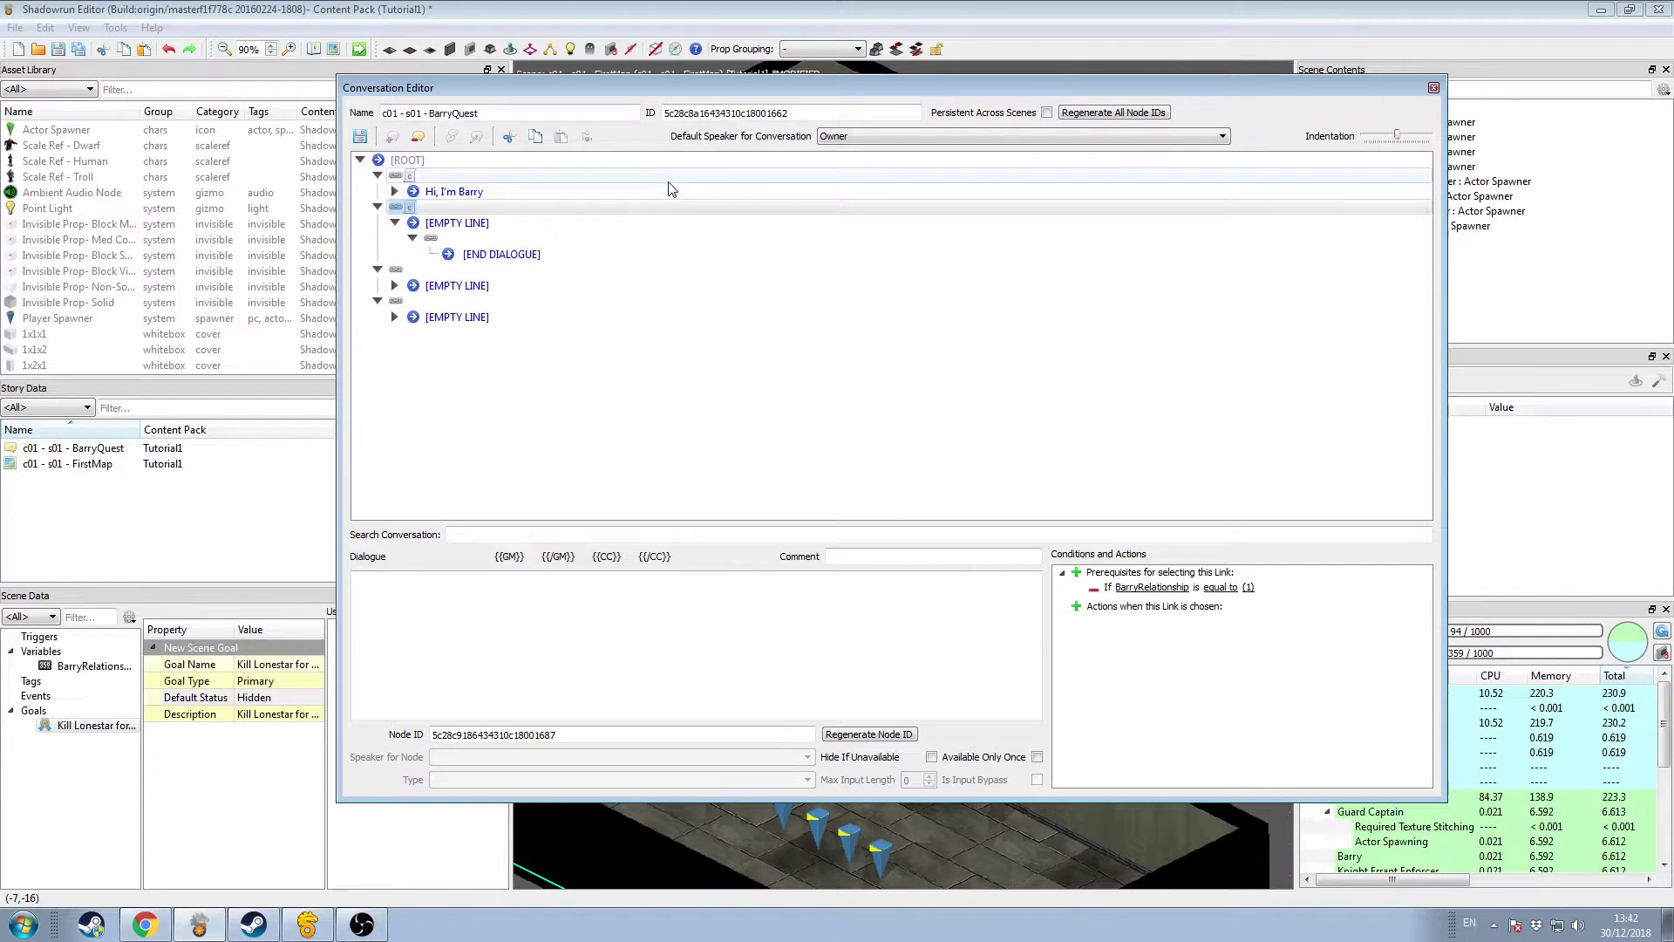
Step: Write "Hey buddy, have you done that thing yet?" as the dialogue of the second branch's empty line
{"action": "left_click", "coordinate": [511, 225]}
{"action": "left_click", "coordinate": [805, 667]}
{"action": "type", "text": "Hey "}
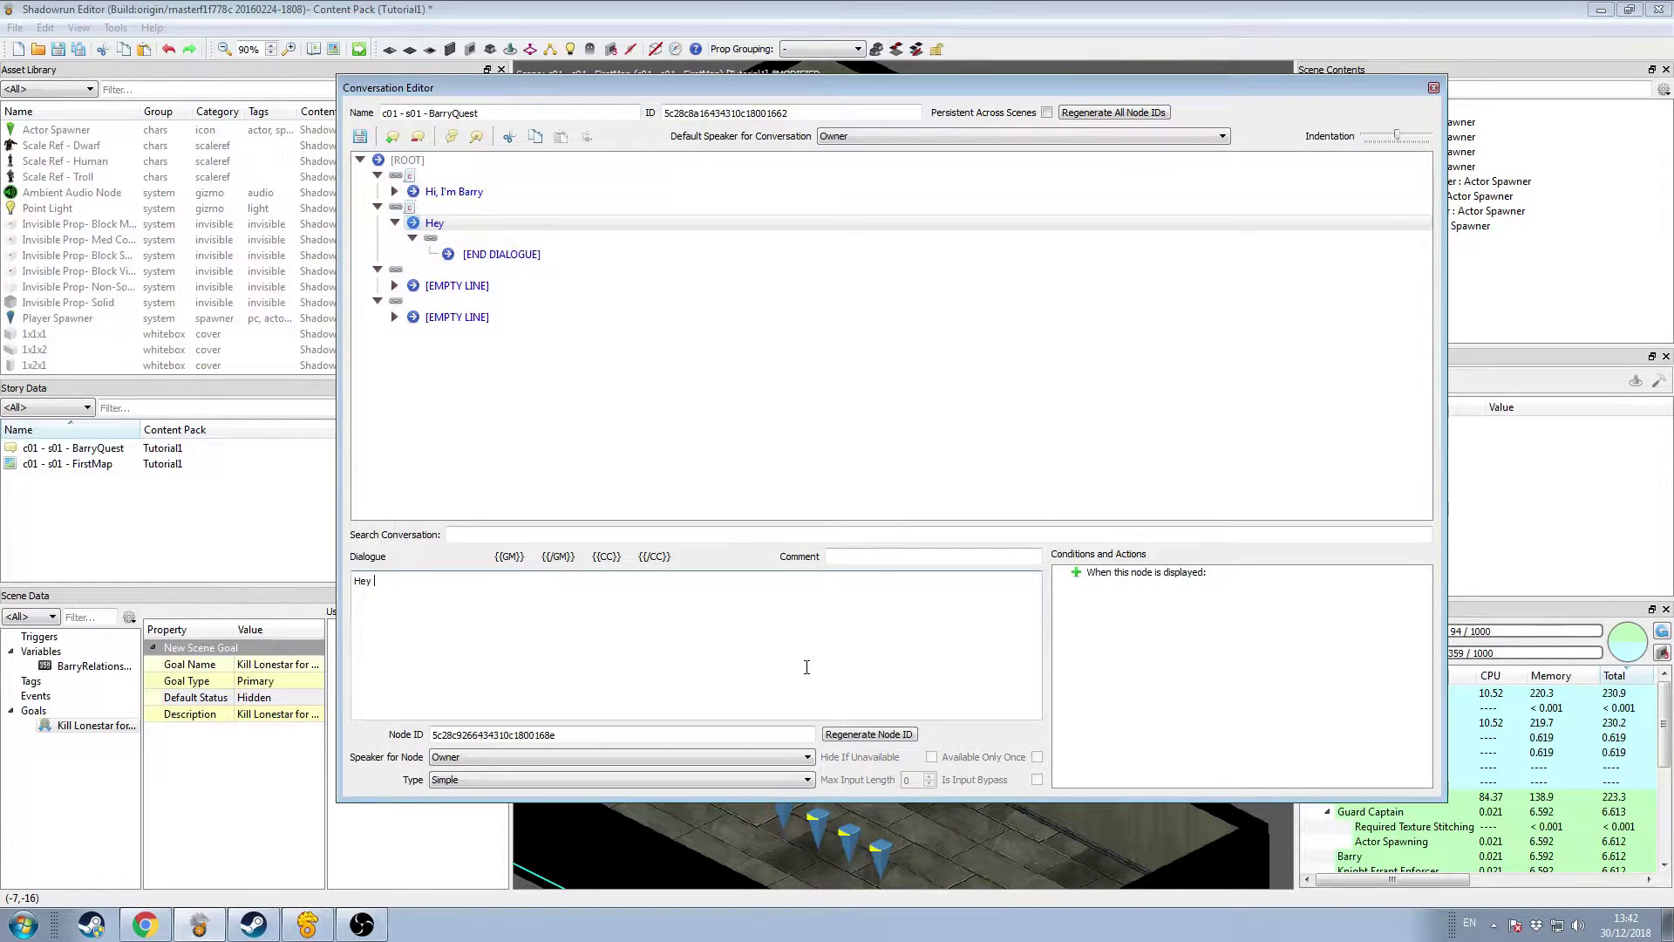
{"action": "type", "text": "buddy, have you done that thing yet?"}
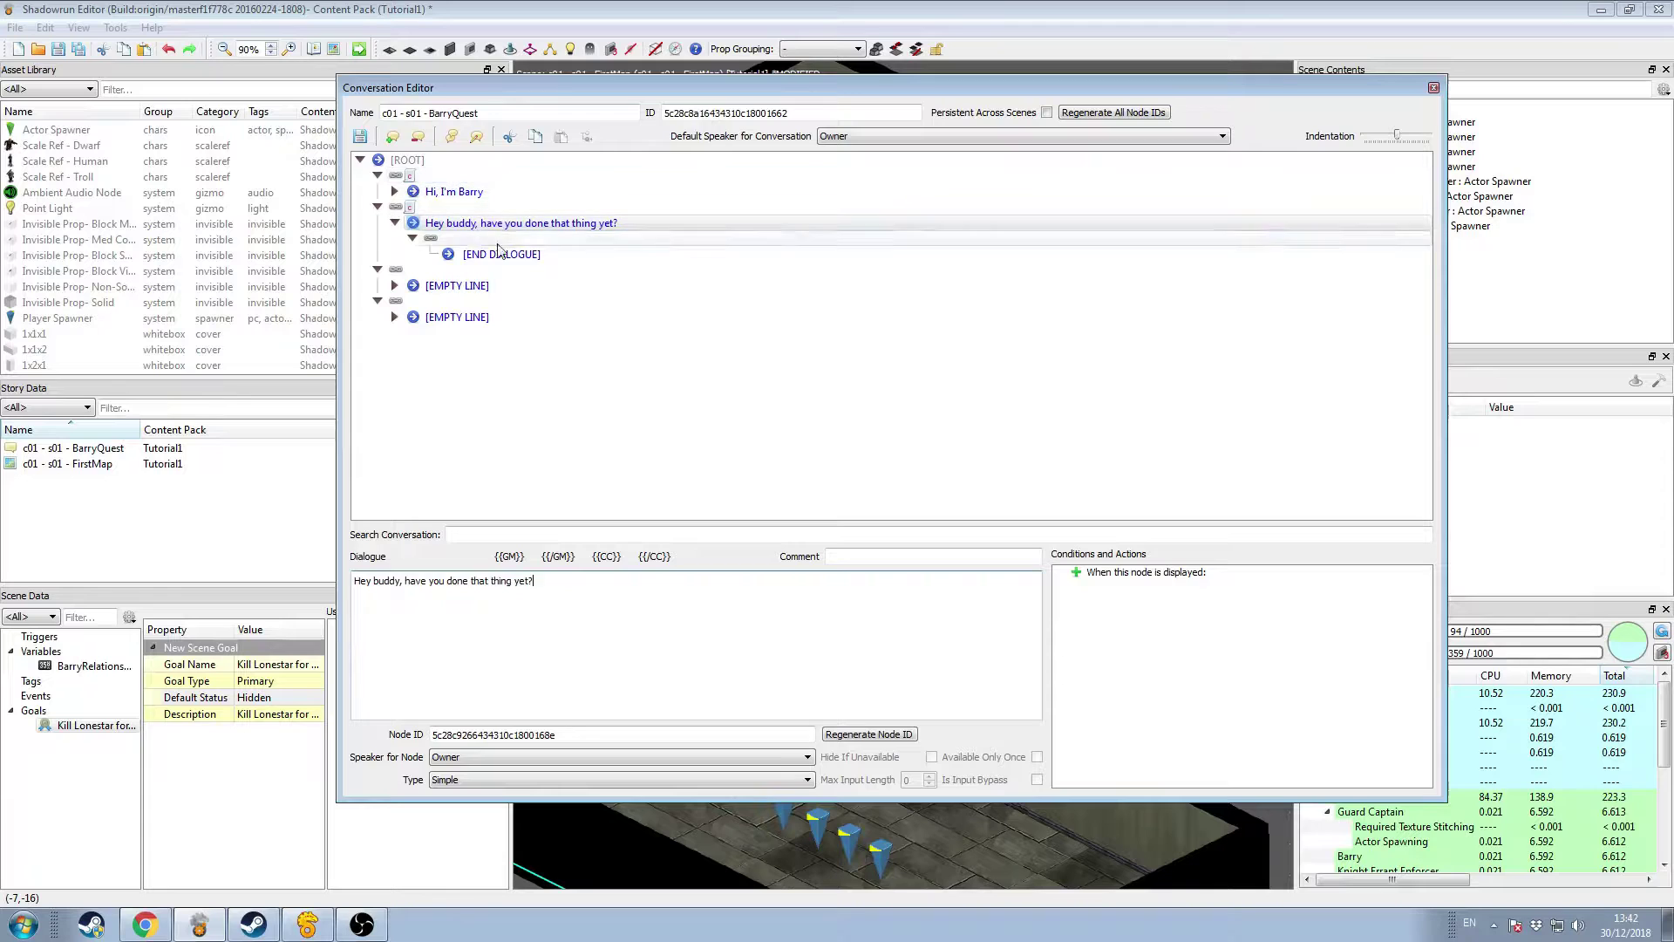
Step: Delete the end node and the empty response below the "Hey buddy" line so the line itself ends the dialogue
{"action": "left_click", "coordinate": [563, 254]}
{"action": "left_click", "coordinate": [418, 136]}
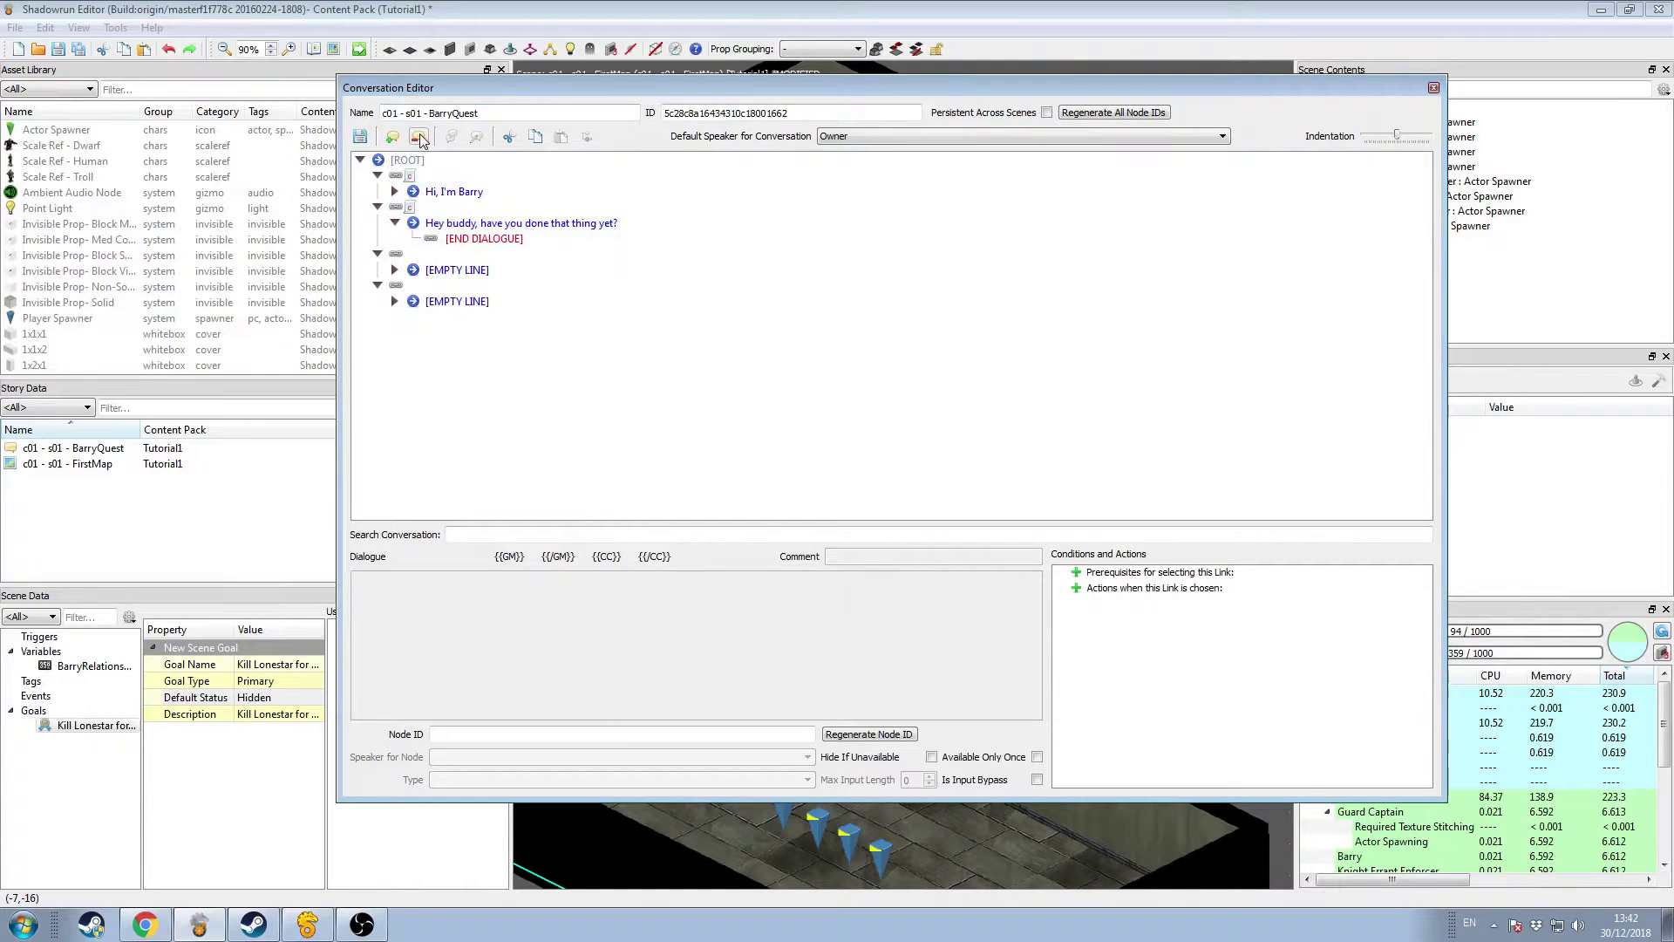
{"action": "left_click", "coordinate": [418, 136]}
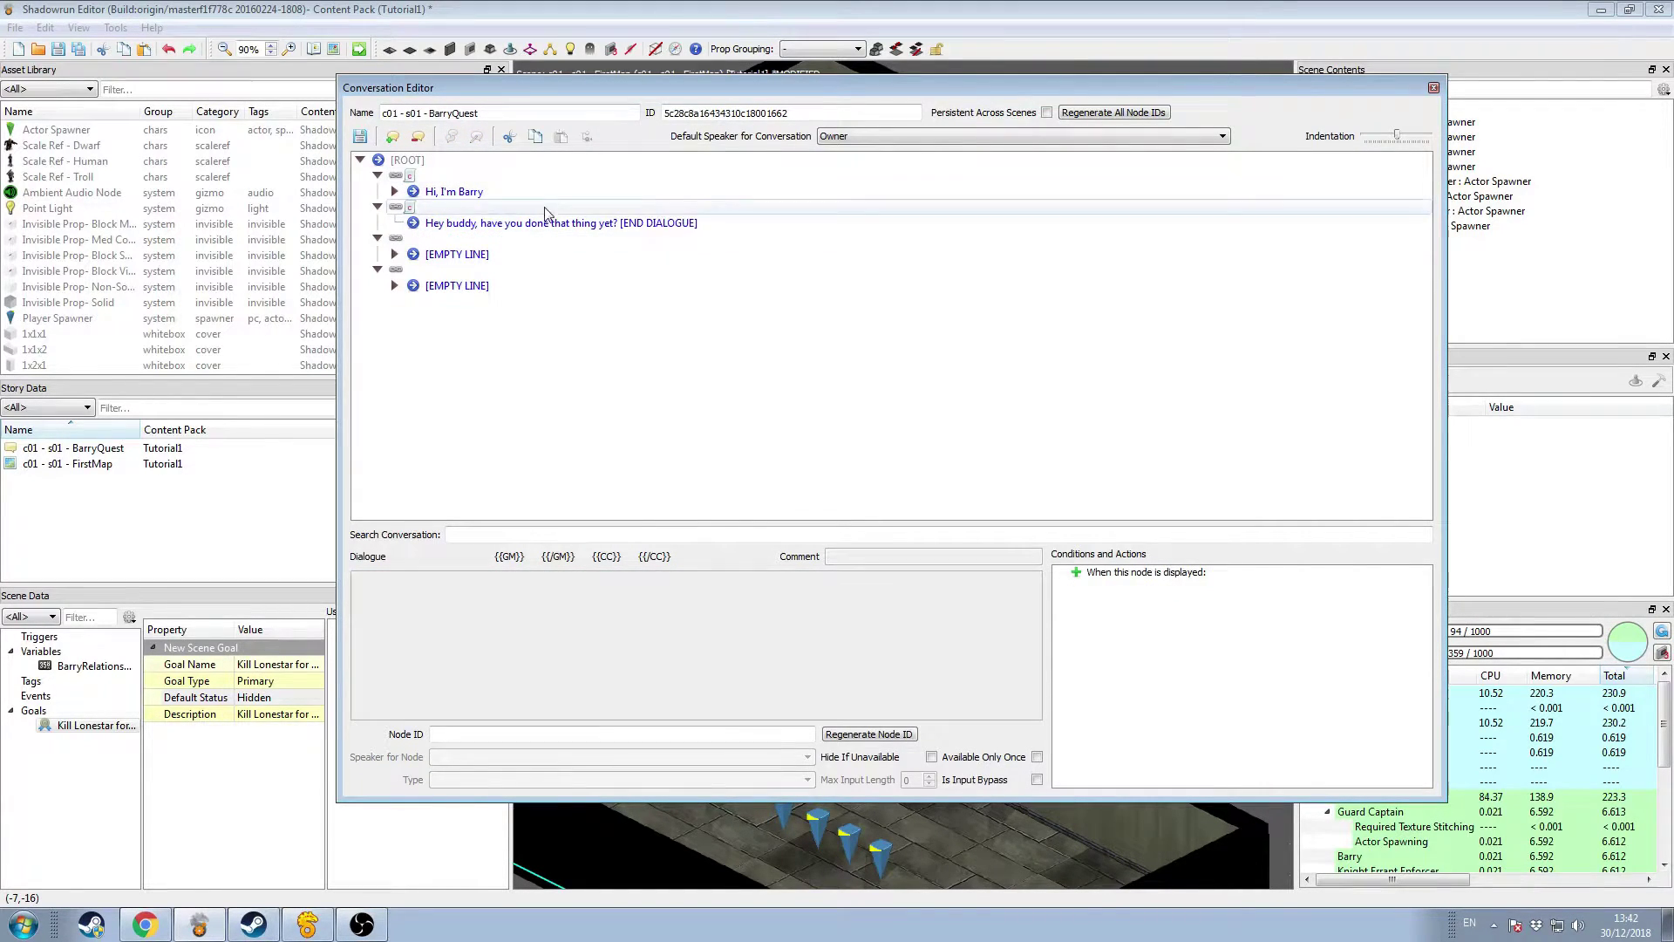
Step: Save the conversation over its existing version and review the second branch's condition and line
{"action": "left_click", "coordinate": [539, 223]}
{"action": "left_click", "coordinate": [367, 137]}
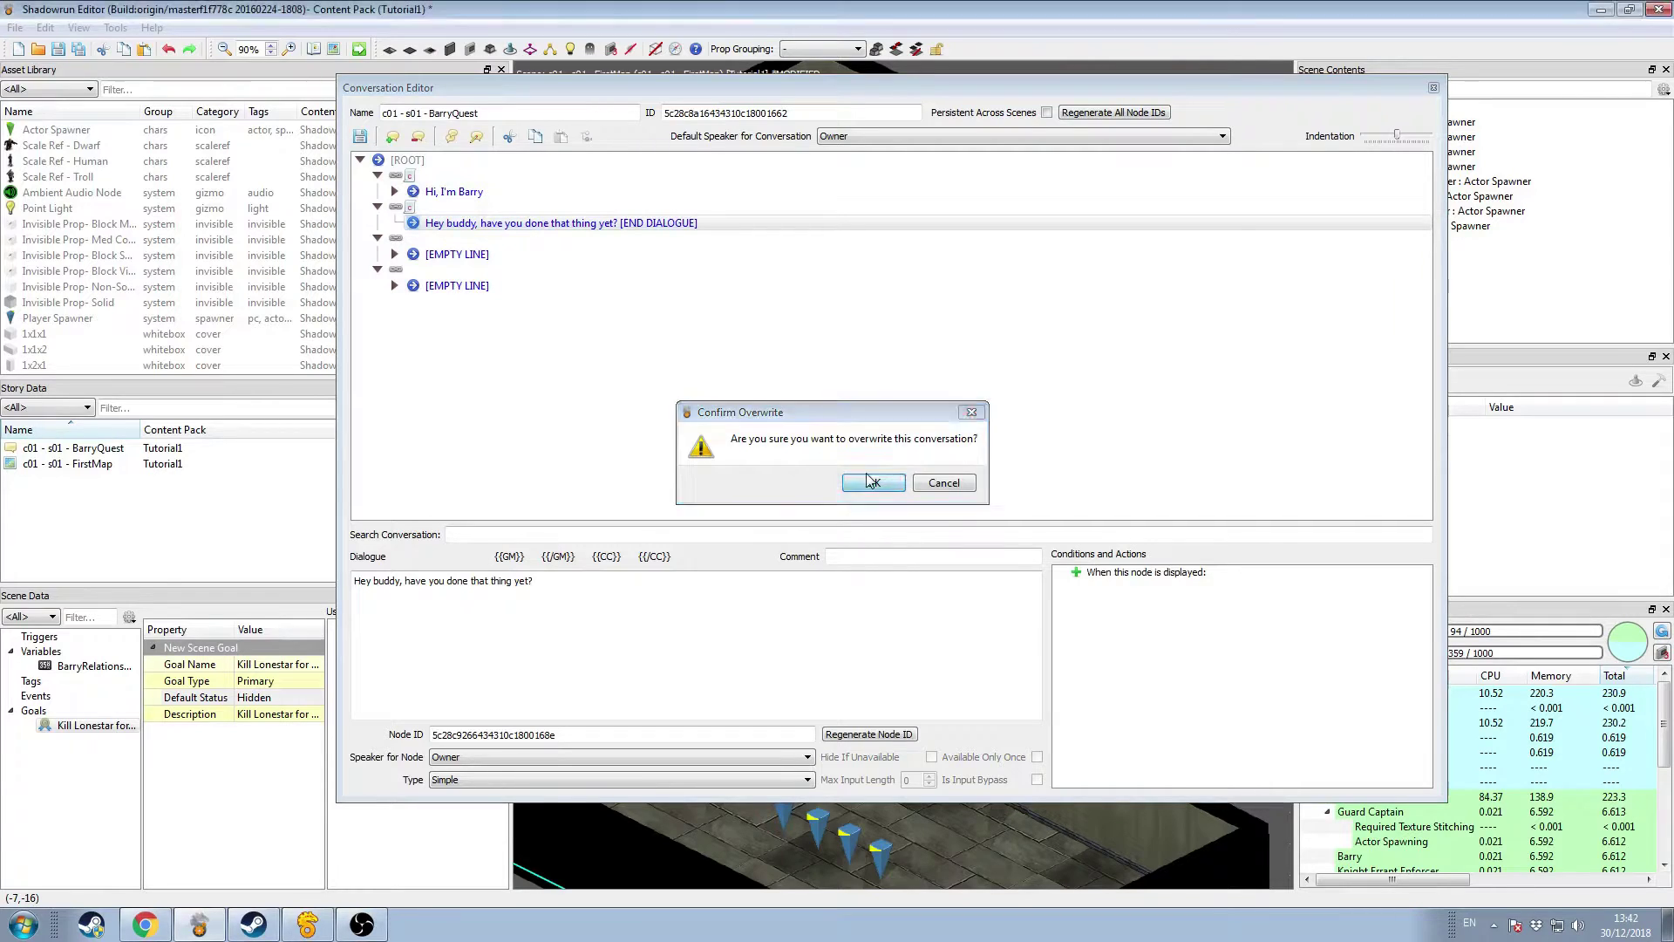
{"action": "left_click", "coordinate": [870, 474]}
{"action": "left_click", "coordinate": [396, 207]}
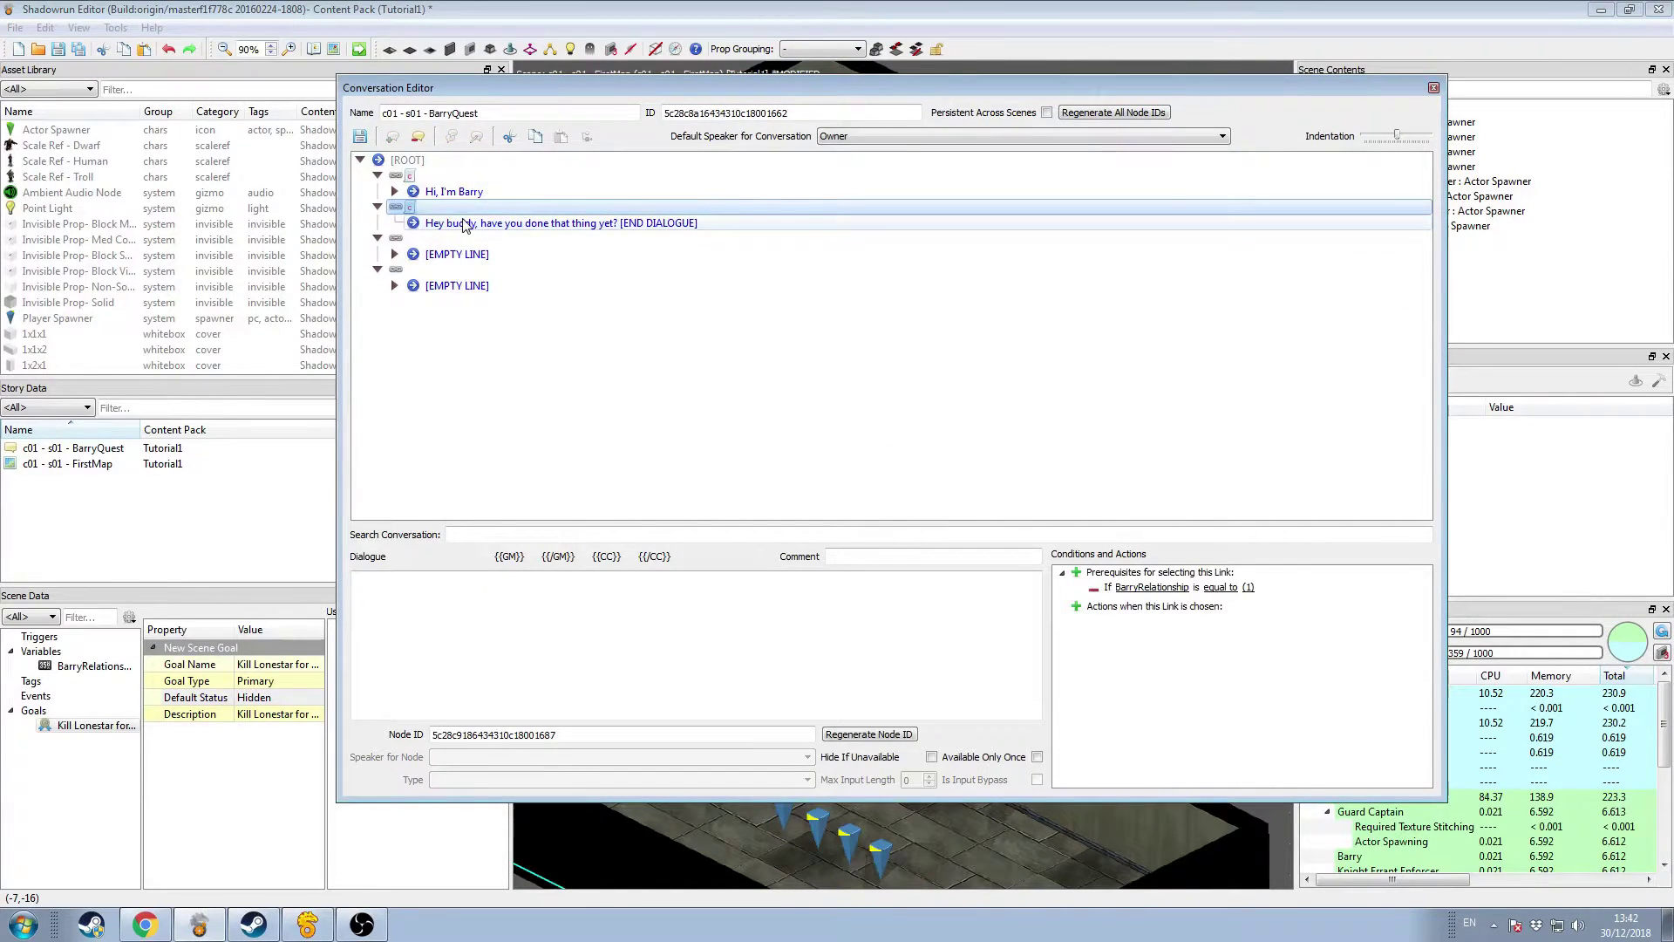
{"action": "left_click", "coordinate": [566, 225]}
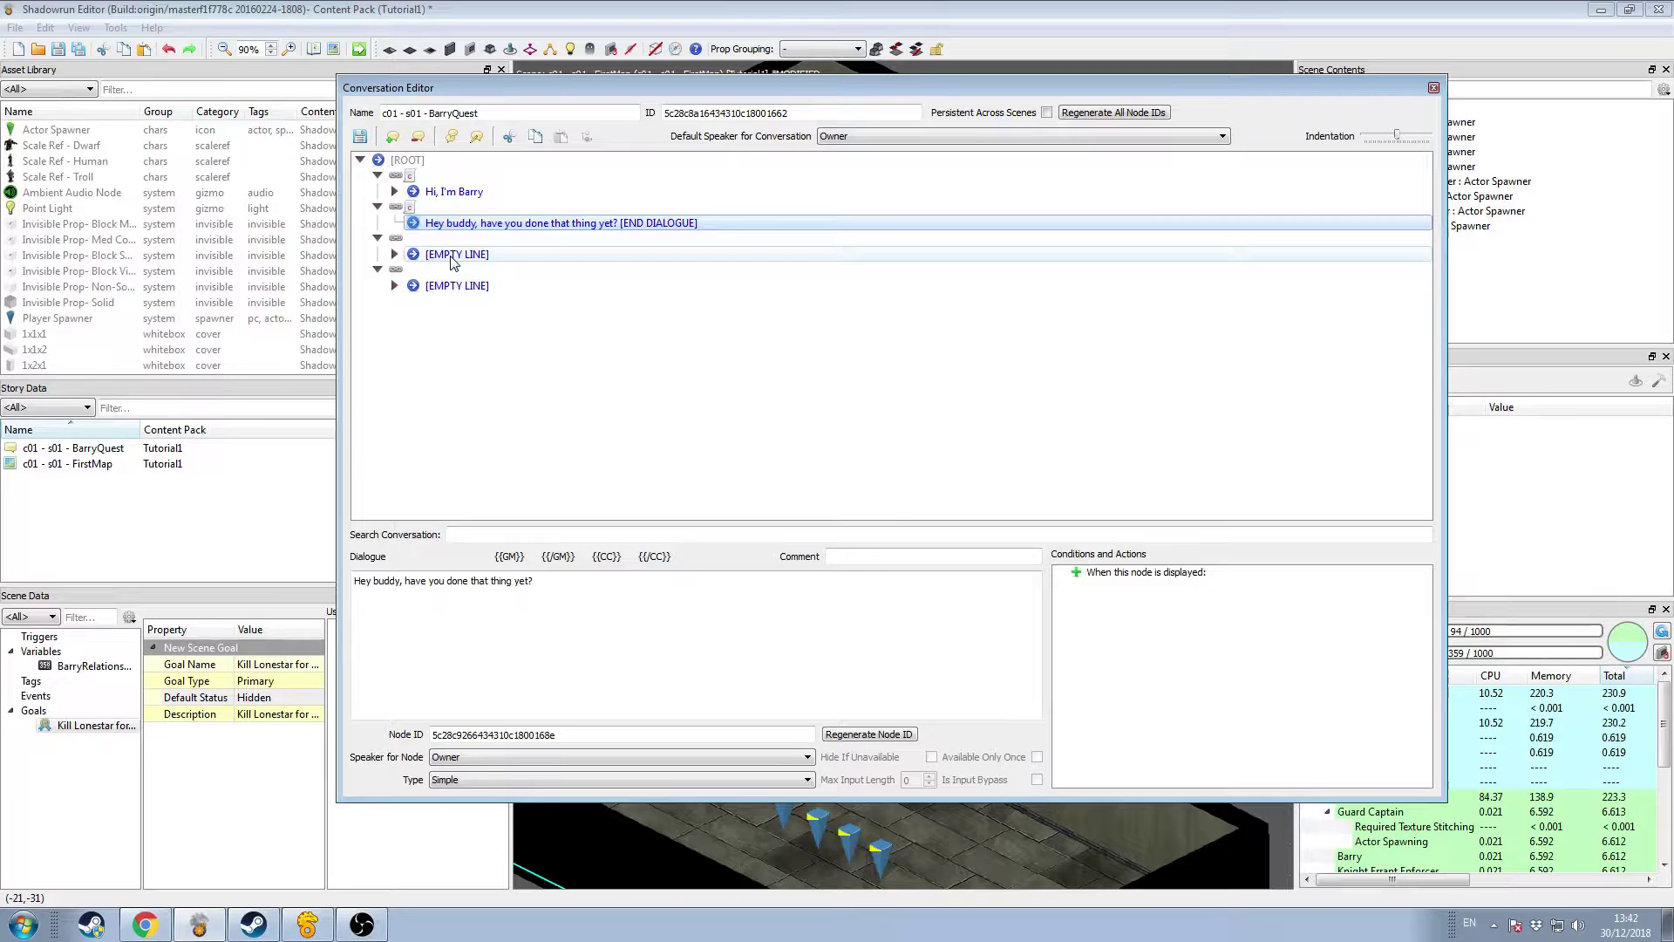
Step: Add a prerequisite to the third branch's link and make it an integer comparison using equal to
{"action": "left_click", "coordinate": [424, 239]}
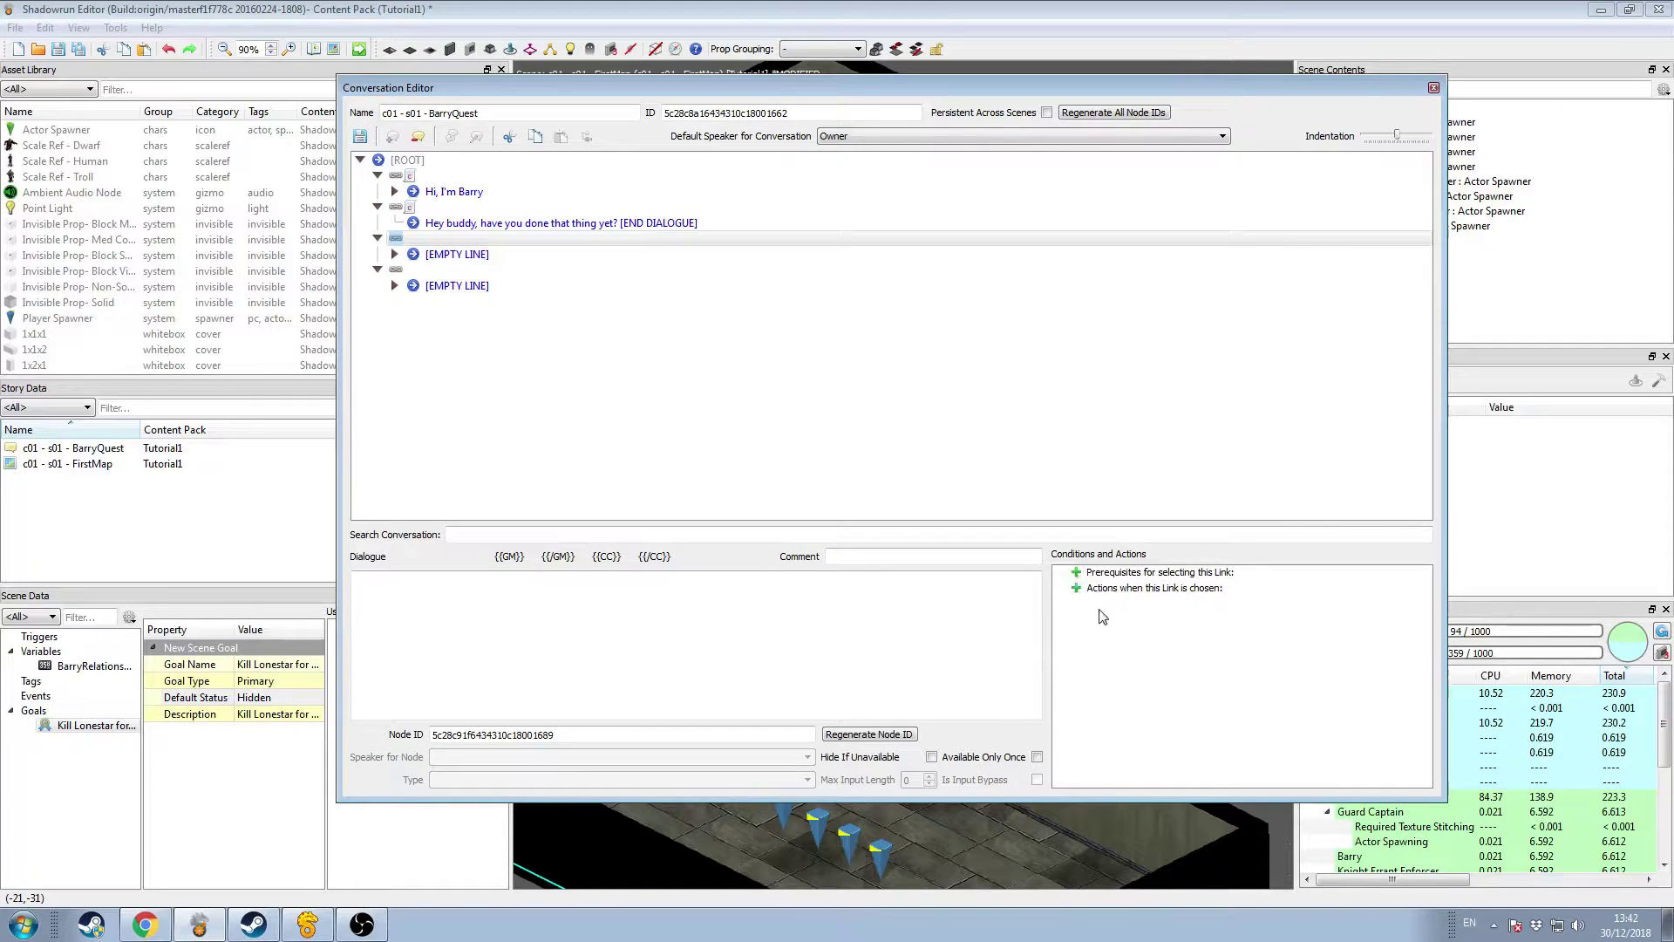
{"action": "left_click", "coordinate": [1077, 573]}
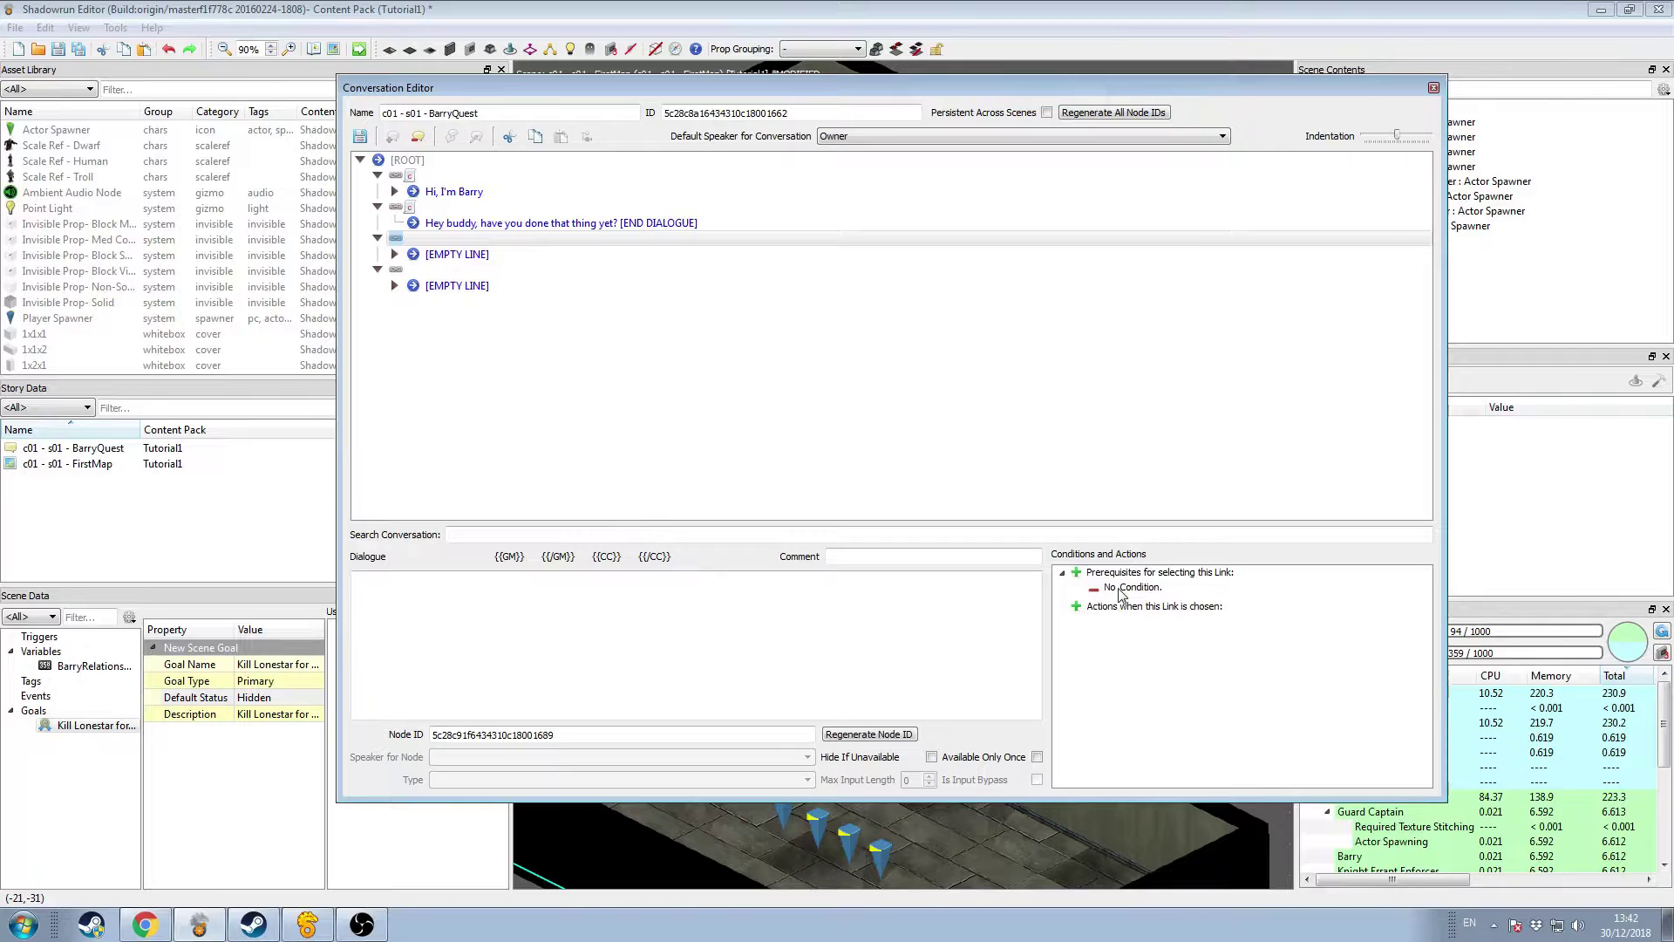
{"action": "right_click", "coordinate": [1122, 589]}
{"action": "left_click", "coordinate": [1290, 619]}
{"action": "right_click", "coordinate": [1127, 590]}
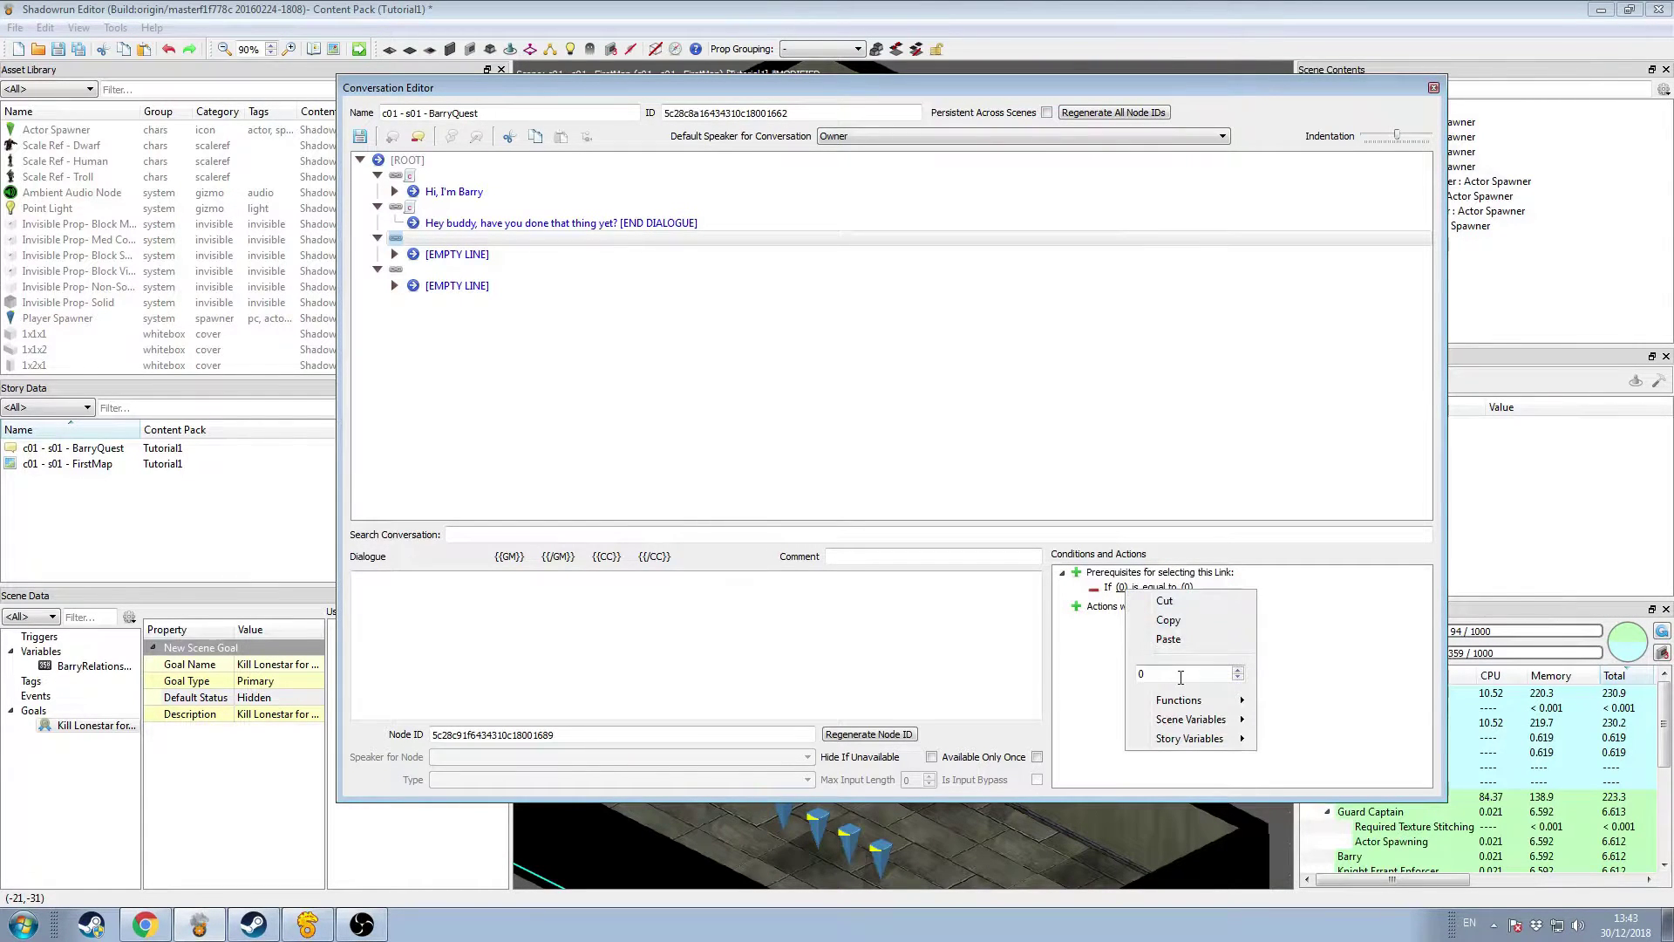
{"action": "left_click", "coordinate": [1107, 683]}
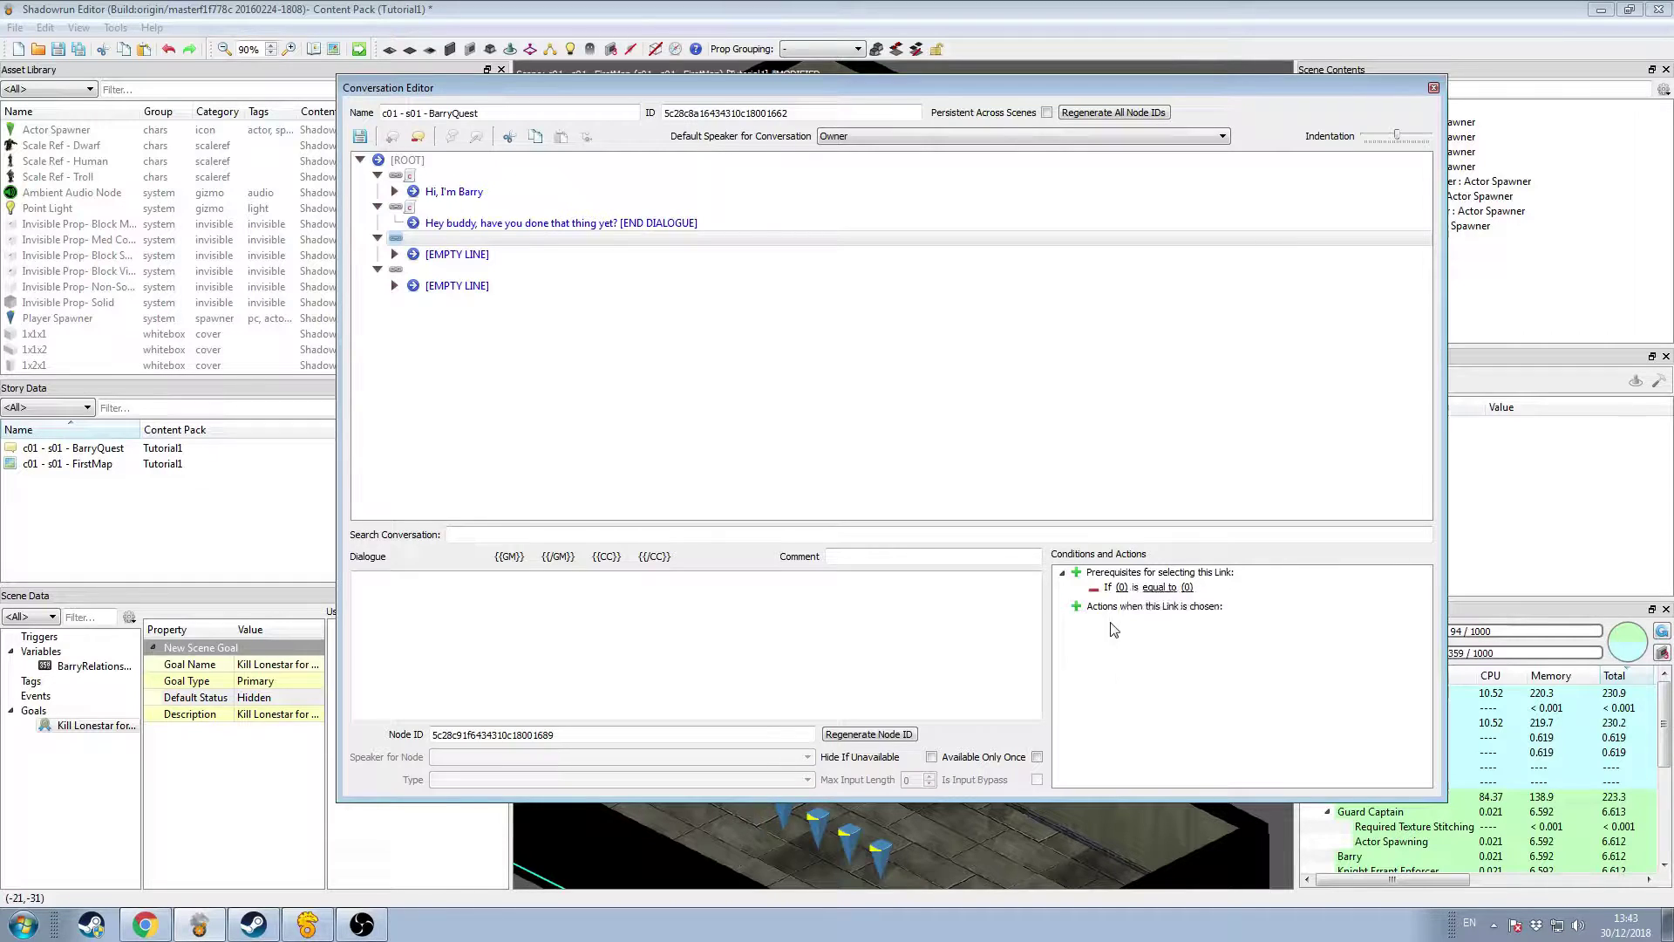
Step: Make the third branch's prerequisite compare the scene variable BarryRelationship with the value 2
{"action": "right_click", "coordinate": [1124, 588]}
{"action": "mouse_move", "coordinate": [1203, 717]}
{"action": "left_click", "coordinate": [1290, 720]}
{"action": "right_click", "coordinate": [1249, 590]}
{"action": "type", "text": "2"}
{"action": "key", "text": "Return"}
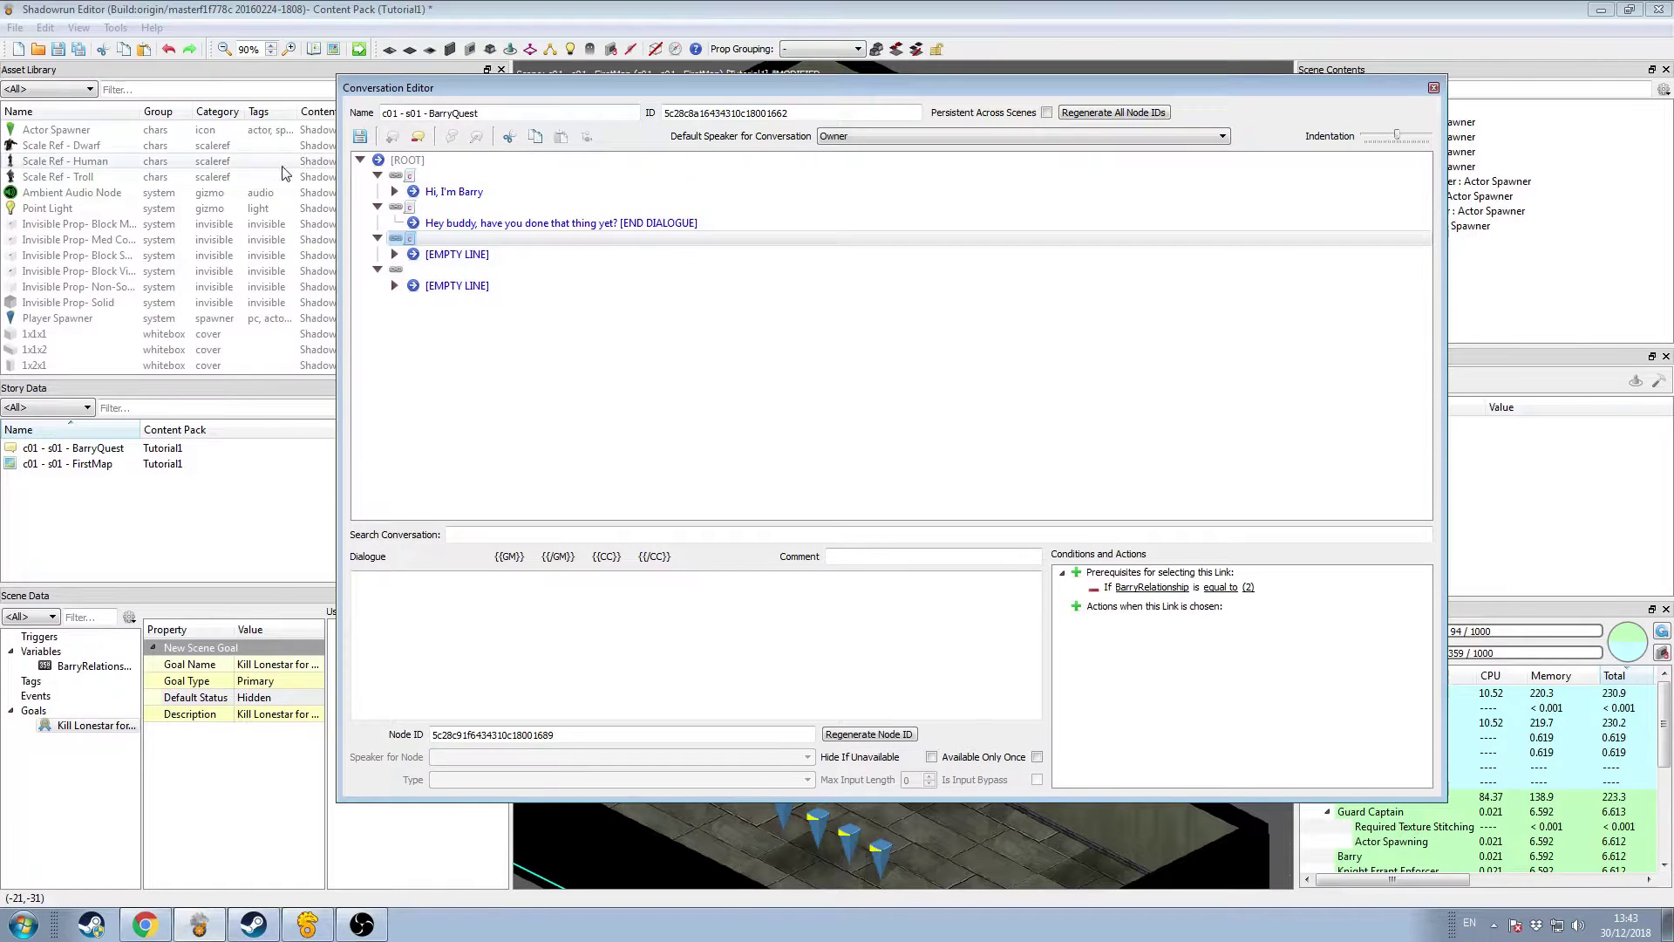
Step: Save the conversation over its existing version and close the conversation editor
{"action": "left_click", "coordinate": [358, 138]}
{"action": "left_click", "coordinate": [868, 482]}
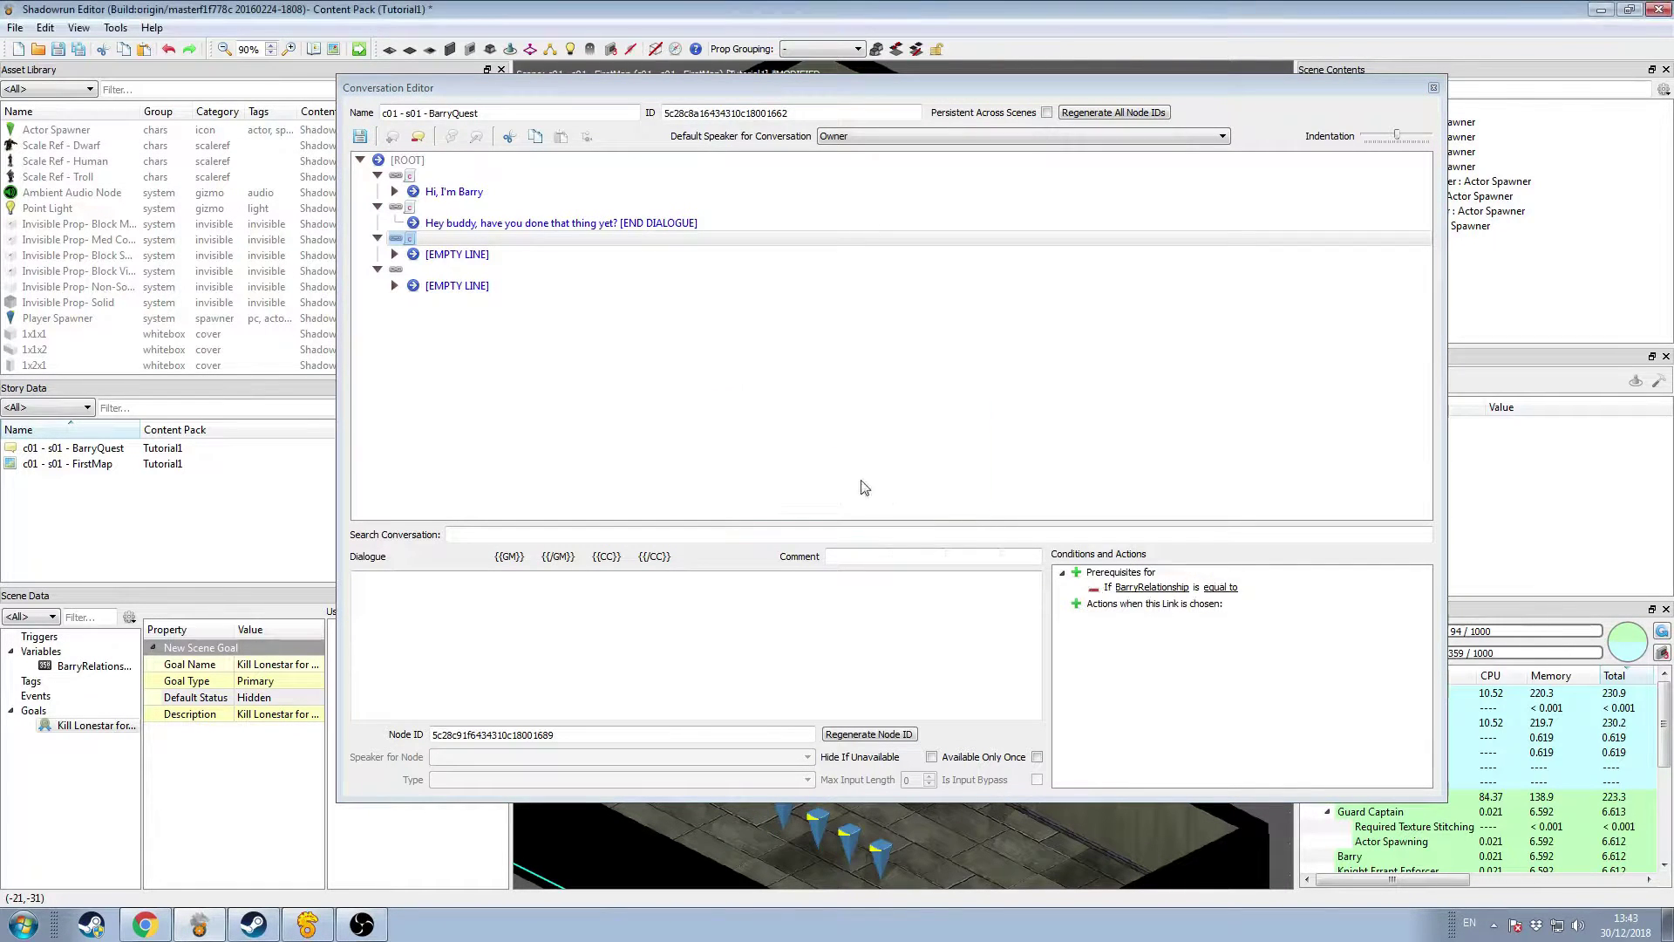
{"action": "left_click", "coordinate": [1433, 87]}
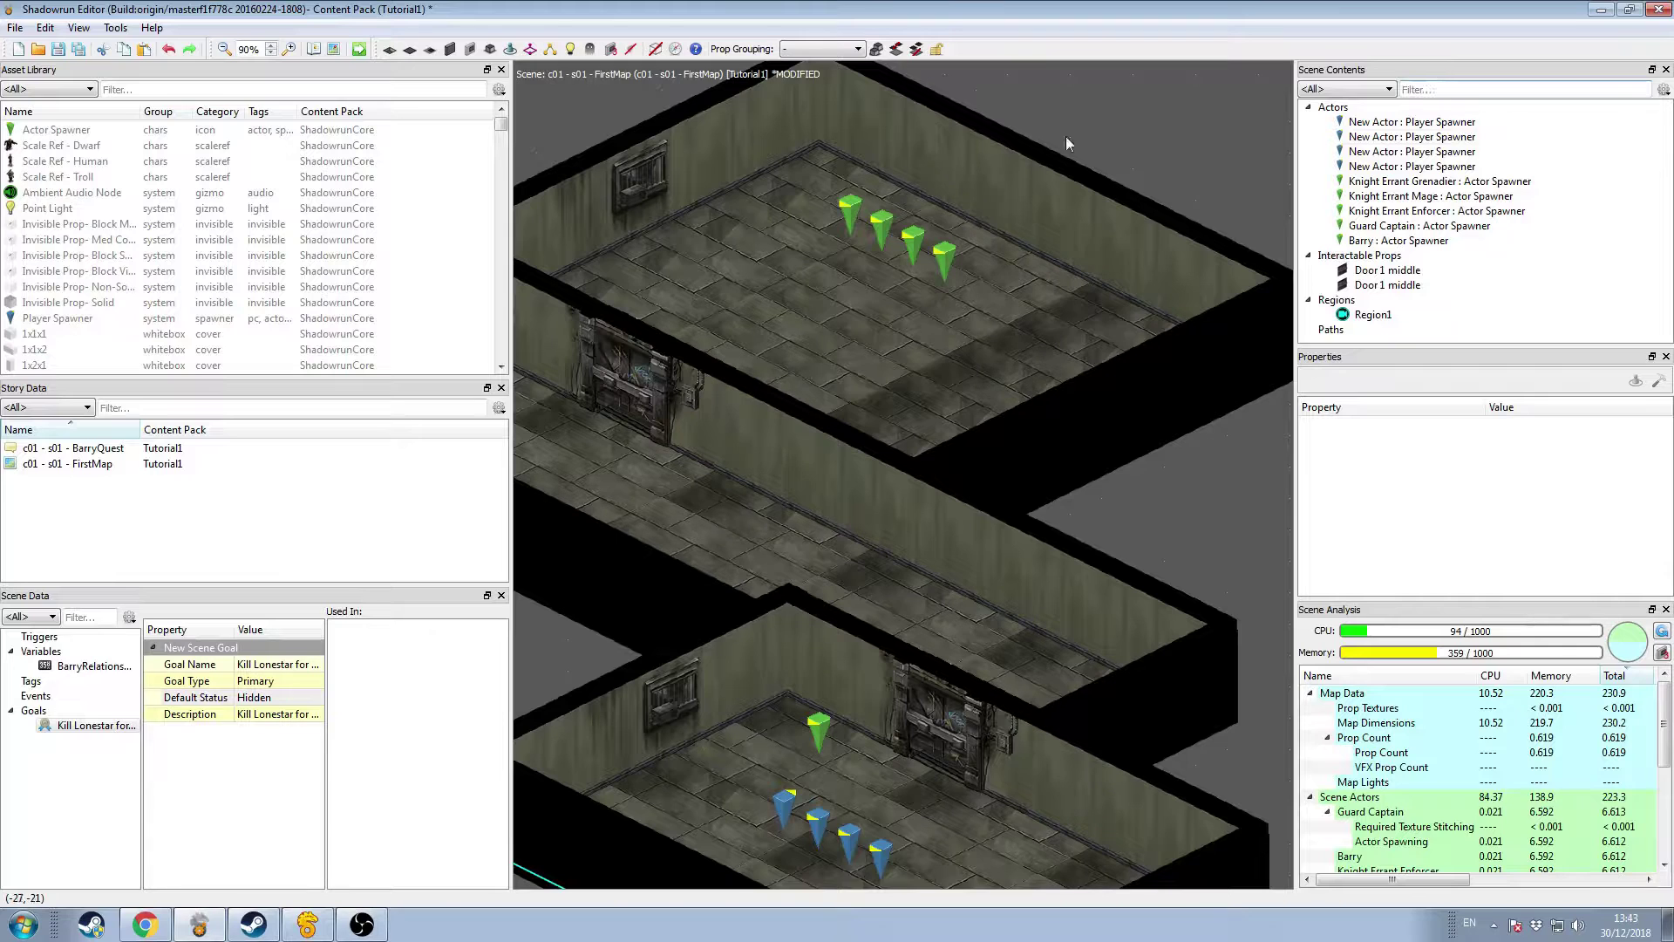
Step: Create a new trigger in the scene data and name it BarryQuest
{"action": "left_click", "coordinate": [40, 637]}
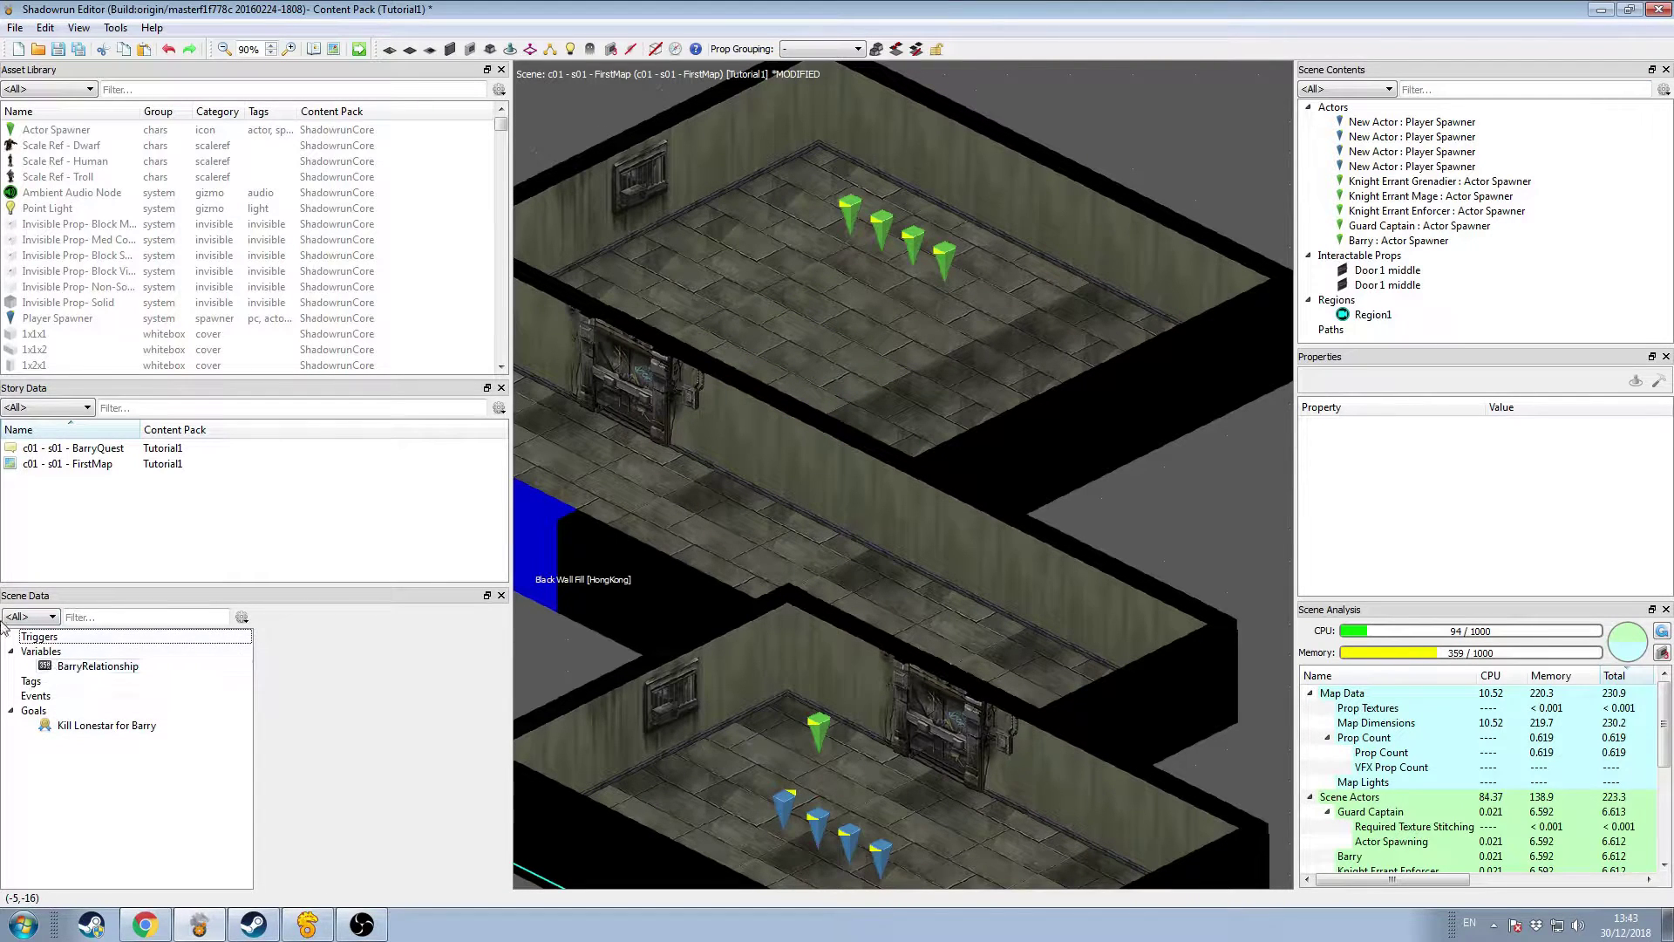
{"action": "right_click", "coordinate": [66, 641]}
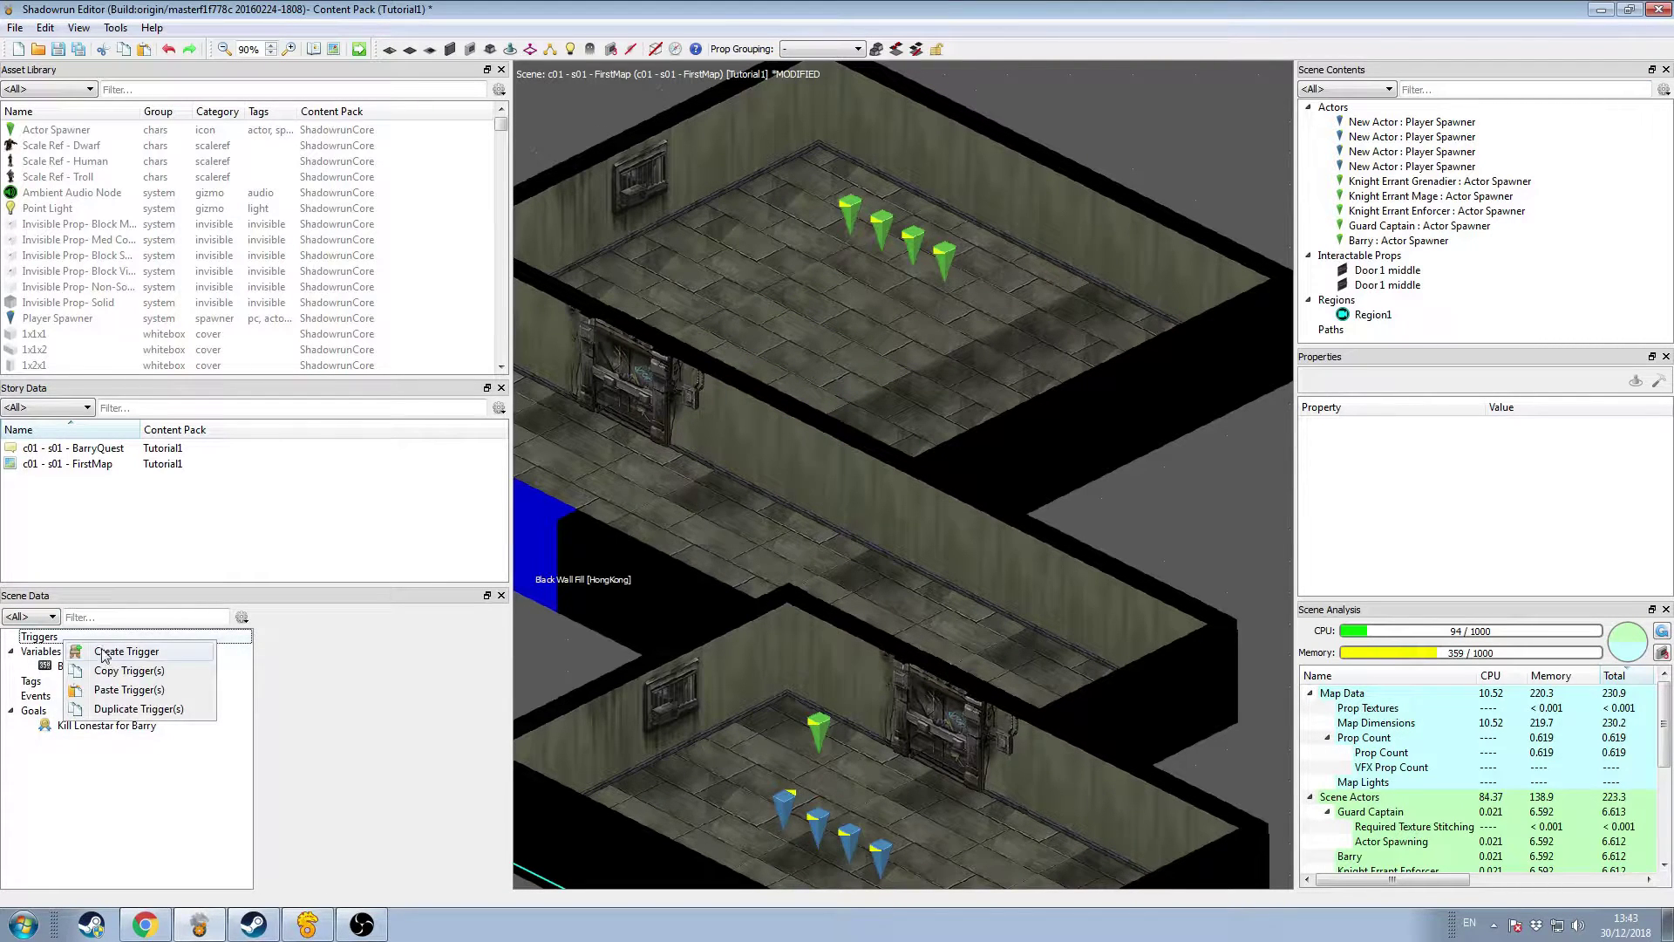
{"action": "left_click", "coordinate": [103, 651]}
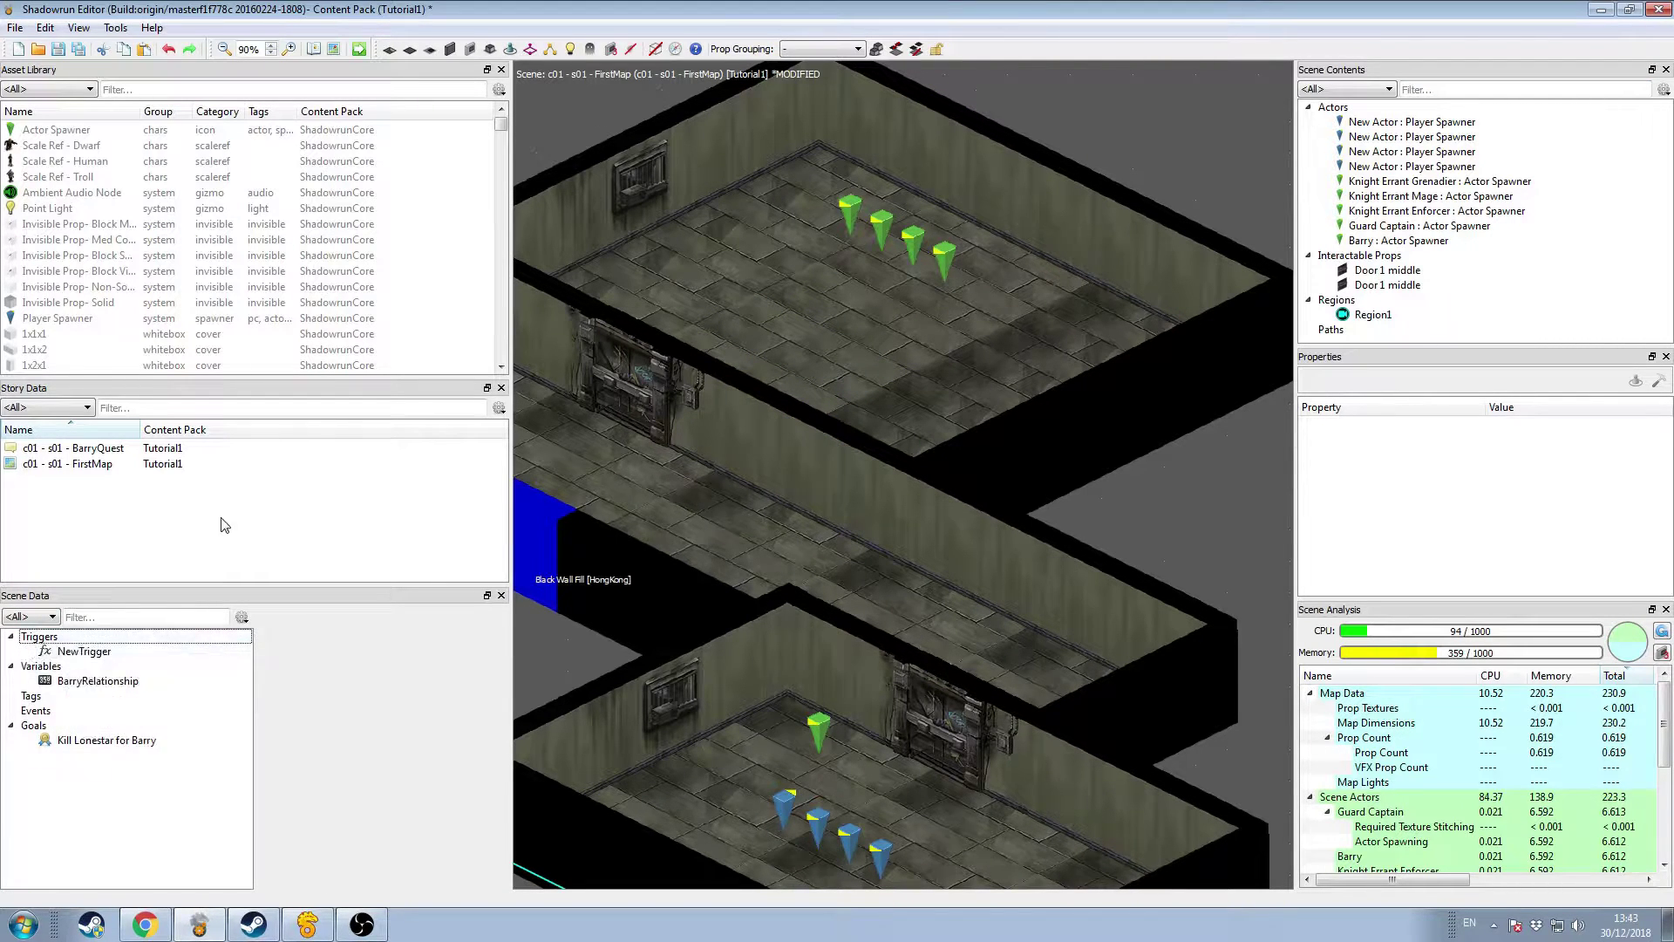
{"action": "double_click", "coordinate": [87, 652]}
{"action": "type", "text": "Ba"}
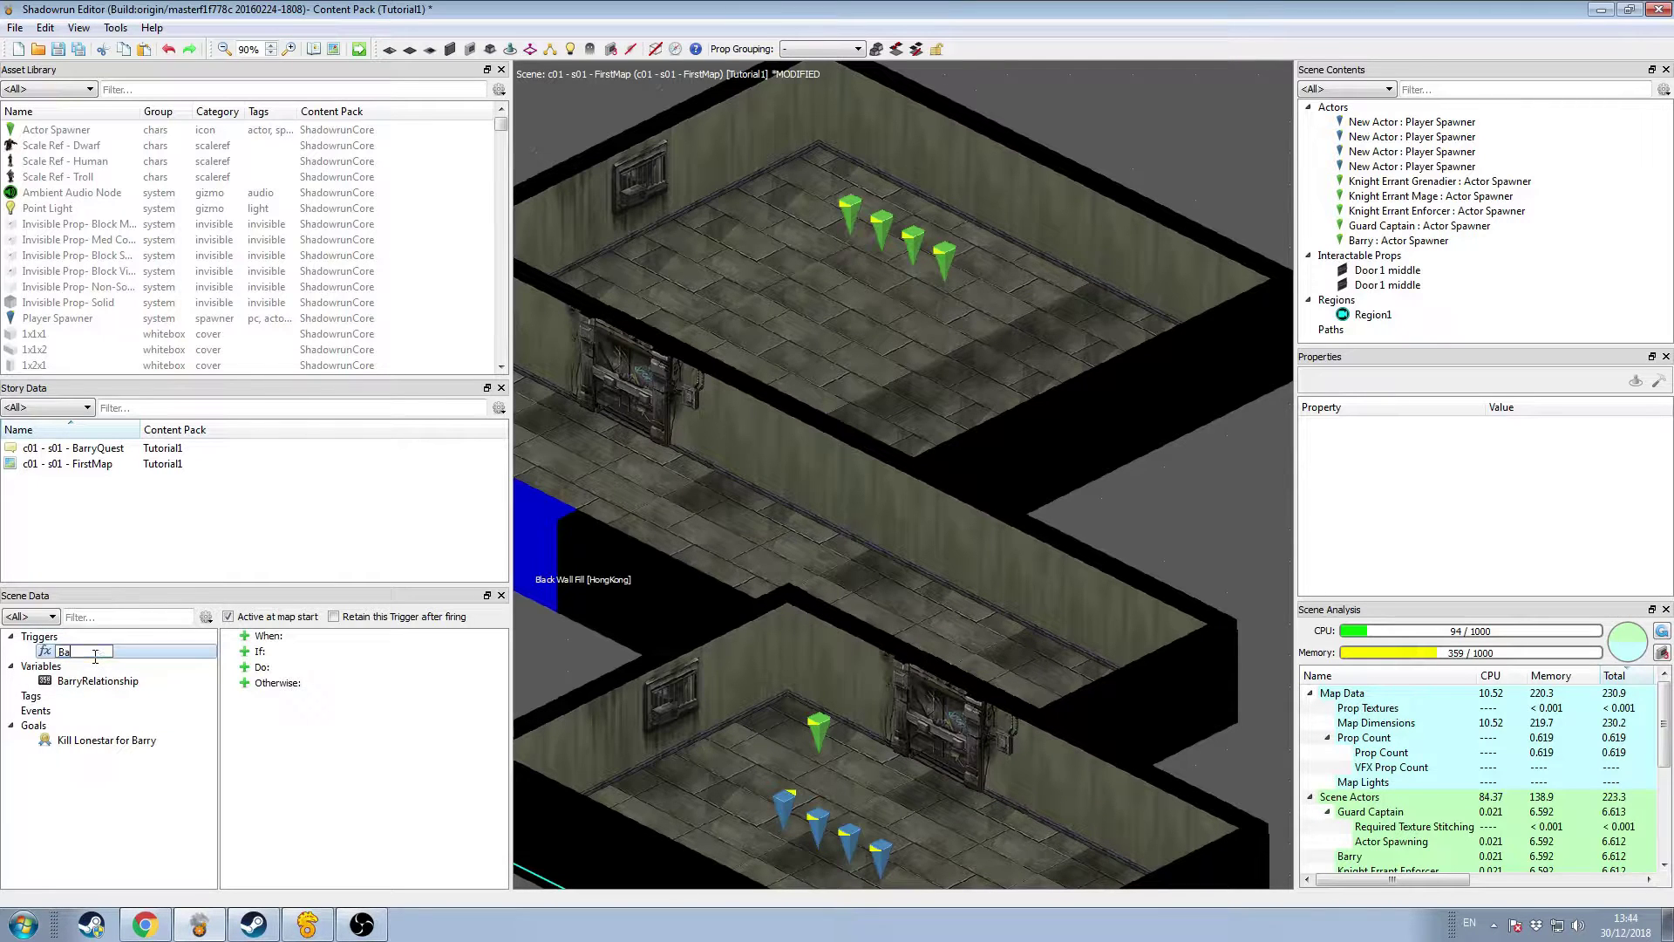
{"action": "type", "text": "rryQuest"}
{"action": "key", "text": "Return"}
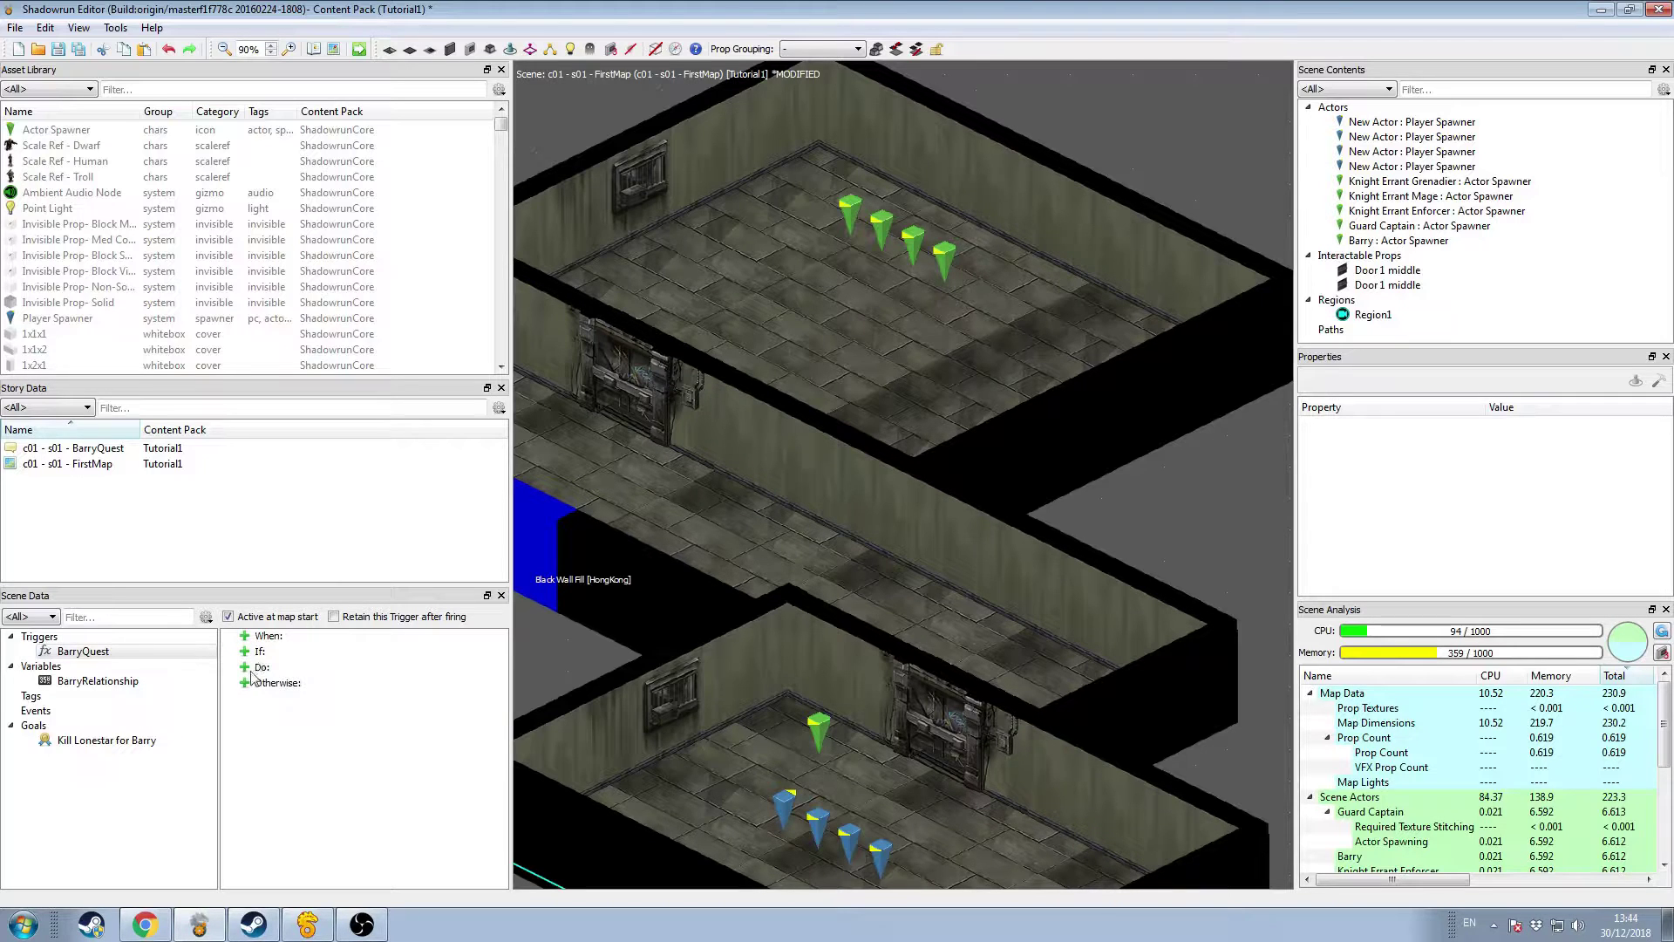
Step: Add a Set Variable (int) action to the BarryQuest trigger that sets BarryRelationship to 2
{"action": "left_click", "coordinate": [245, 667]}
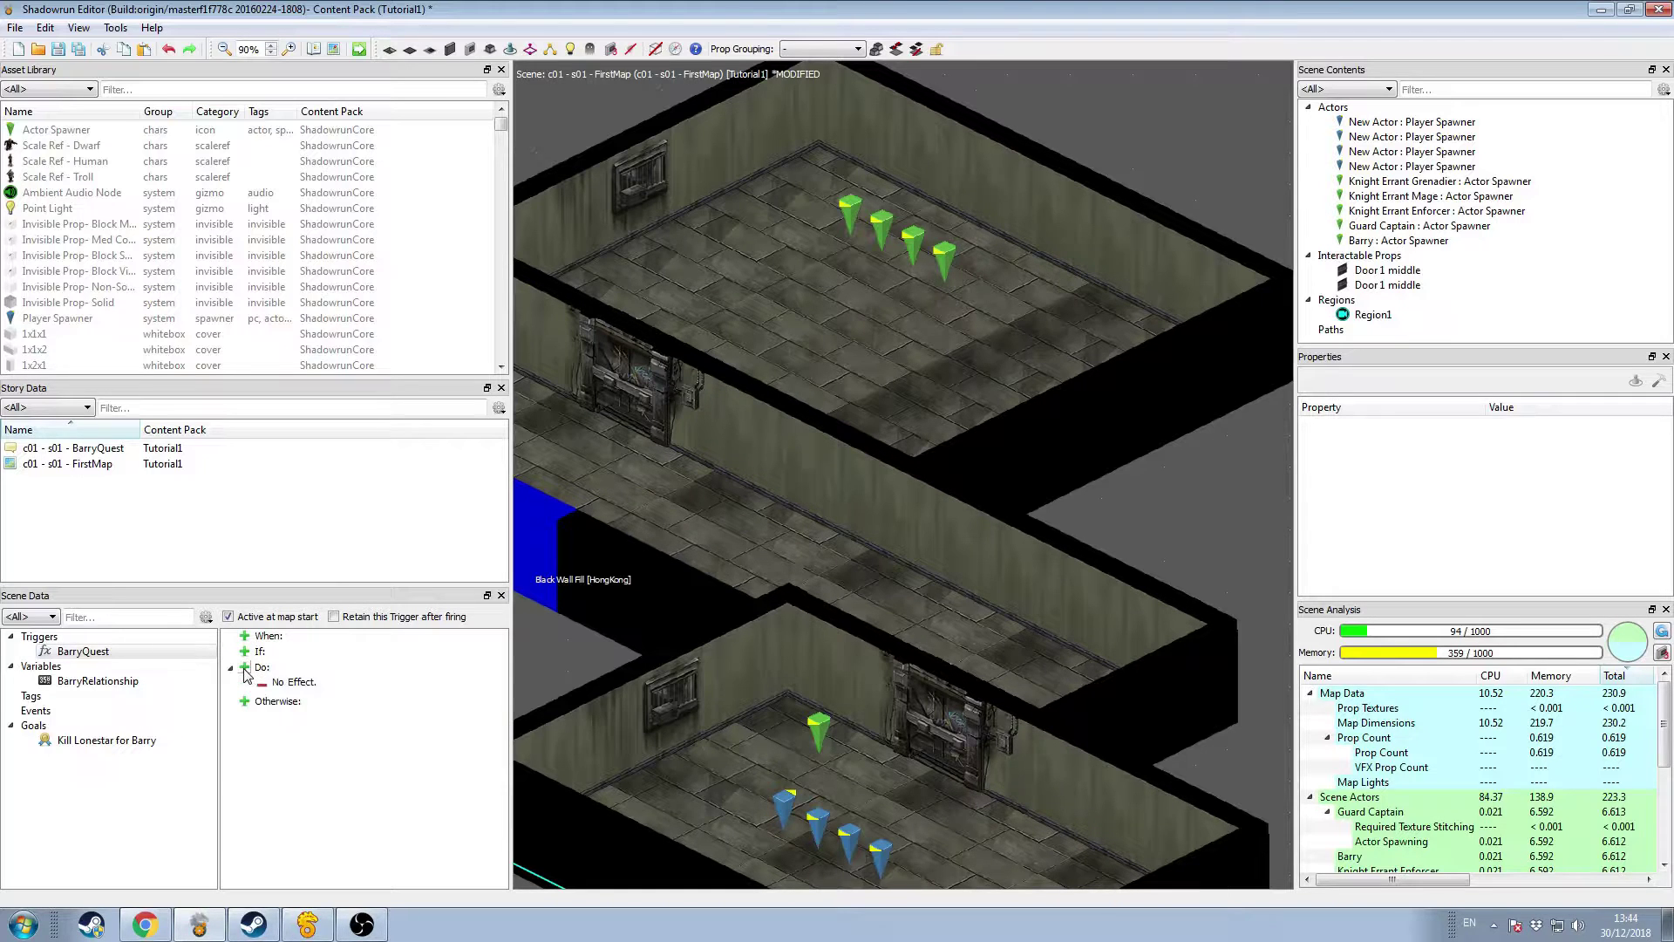
{"action": "right_click", "coordinate": [295, 683]}
{"action": "mouse_move", "coordinate": [356, 798]}
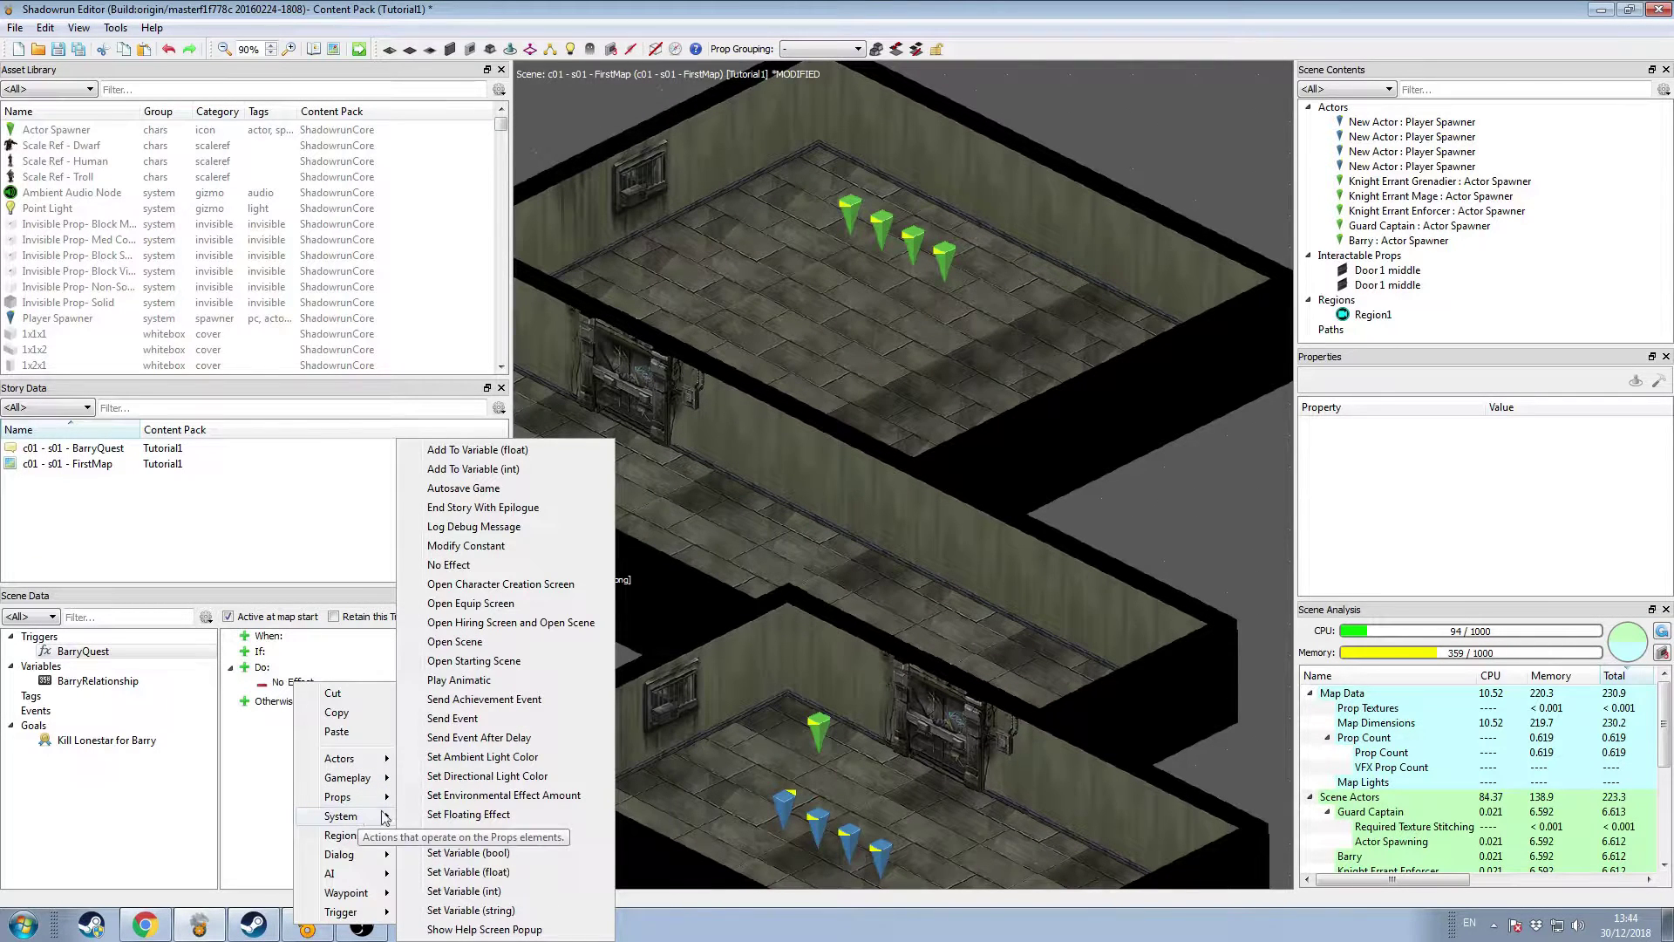
{"action": "left_click", "coordinate": [520, 892]}
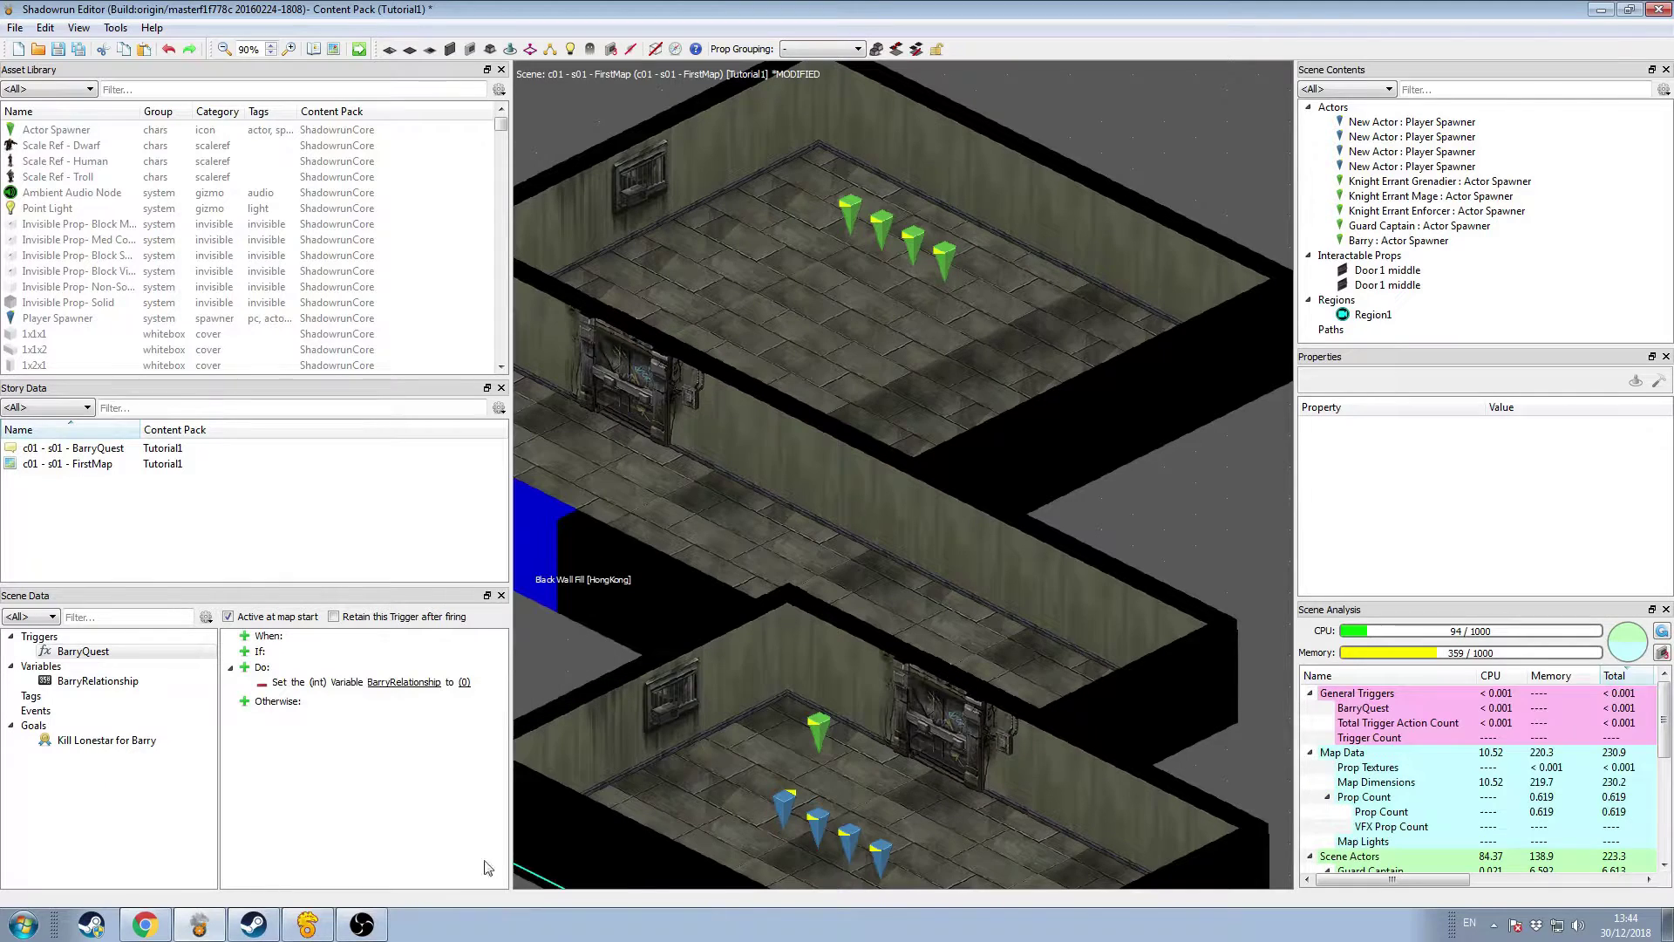
{"action": "left_click", "coordinate": [464, 682]}
{"action": "type", "text": "2"}
{"action": "key", "text": "Return"}
Step: Add a second action to the BarryQuest trigger that clears all waypoints
{"action": "left_click", "coordinate": [244, 666]}
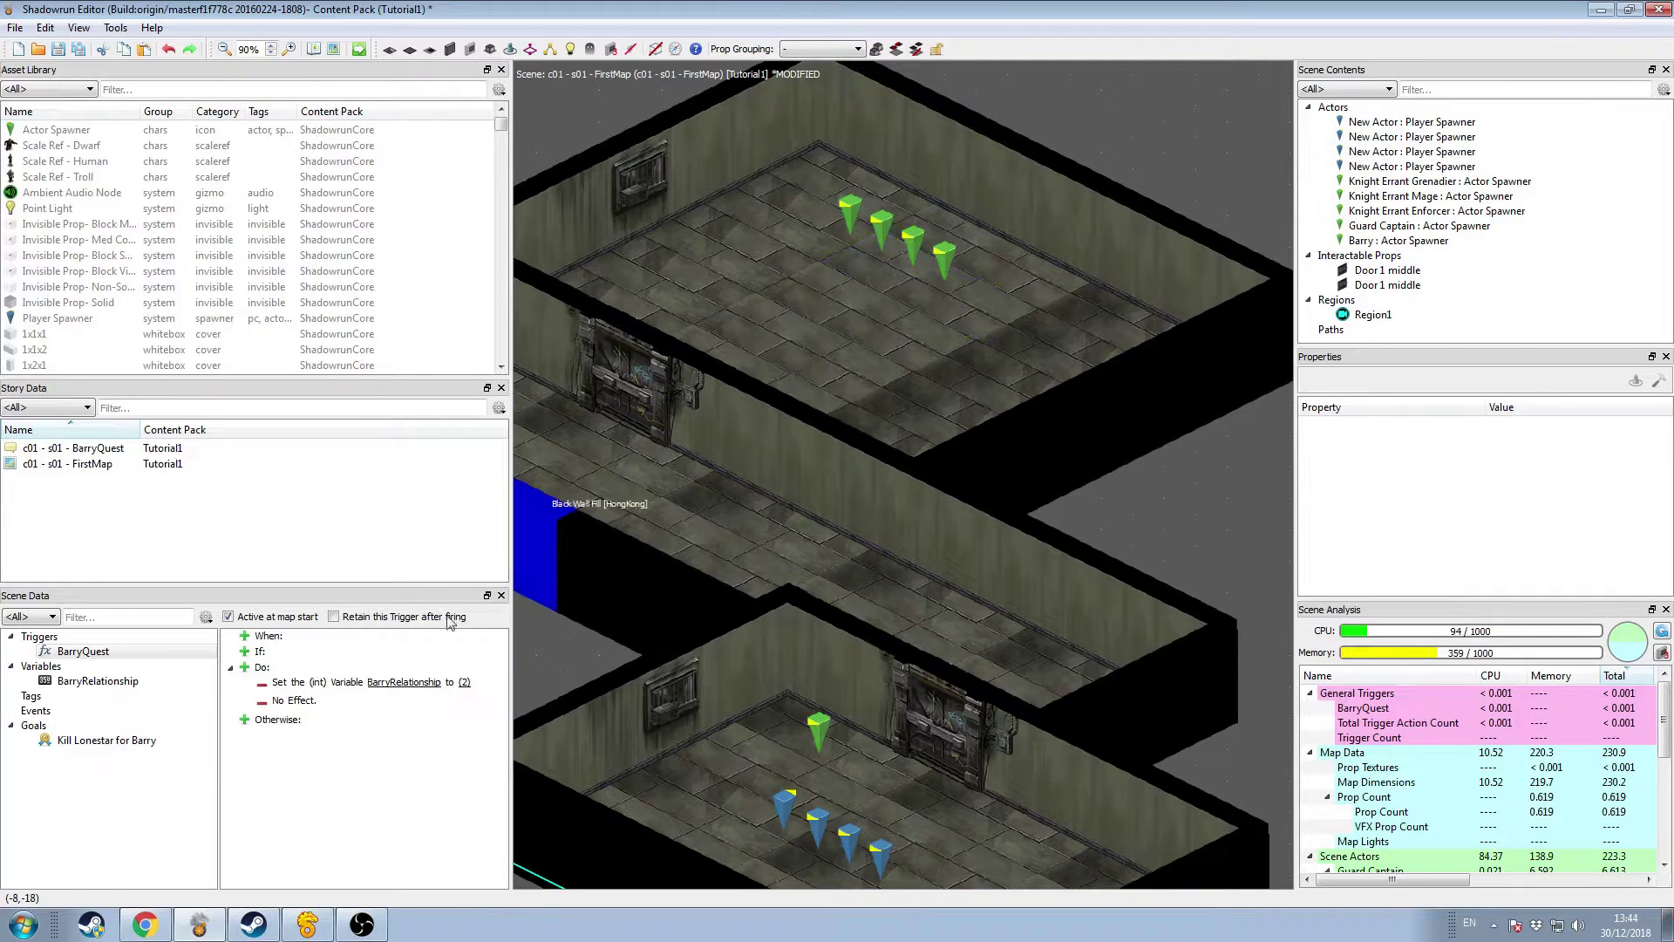
{"action": "right_click", "coordinate": [302, 701]}
{"action": "mouse_move", "coordinate": [380, 934]}
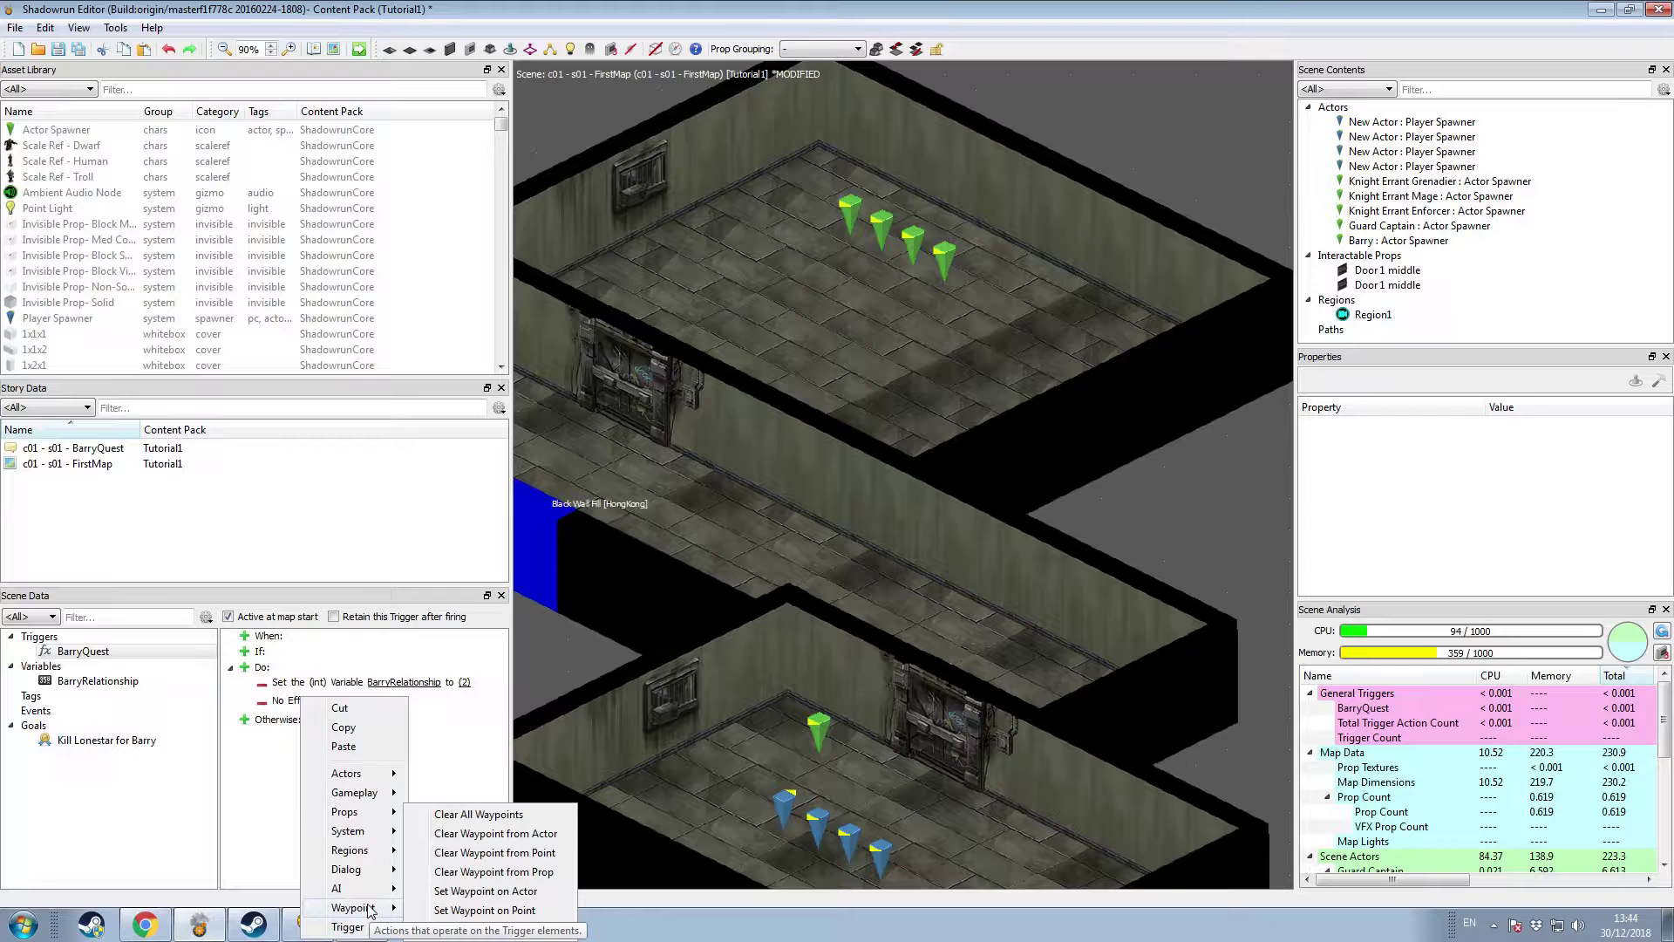
{"action": "left_click", "coordinate": [542, 821]}
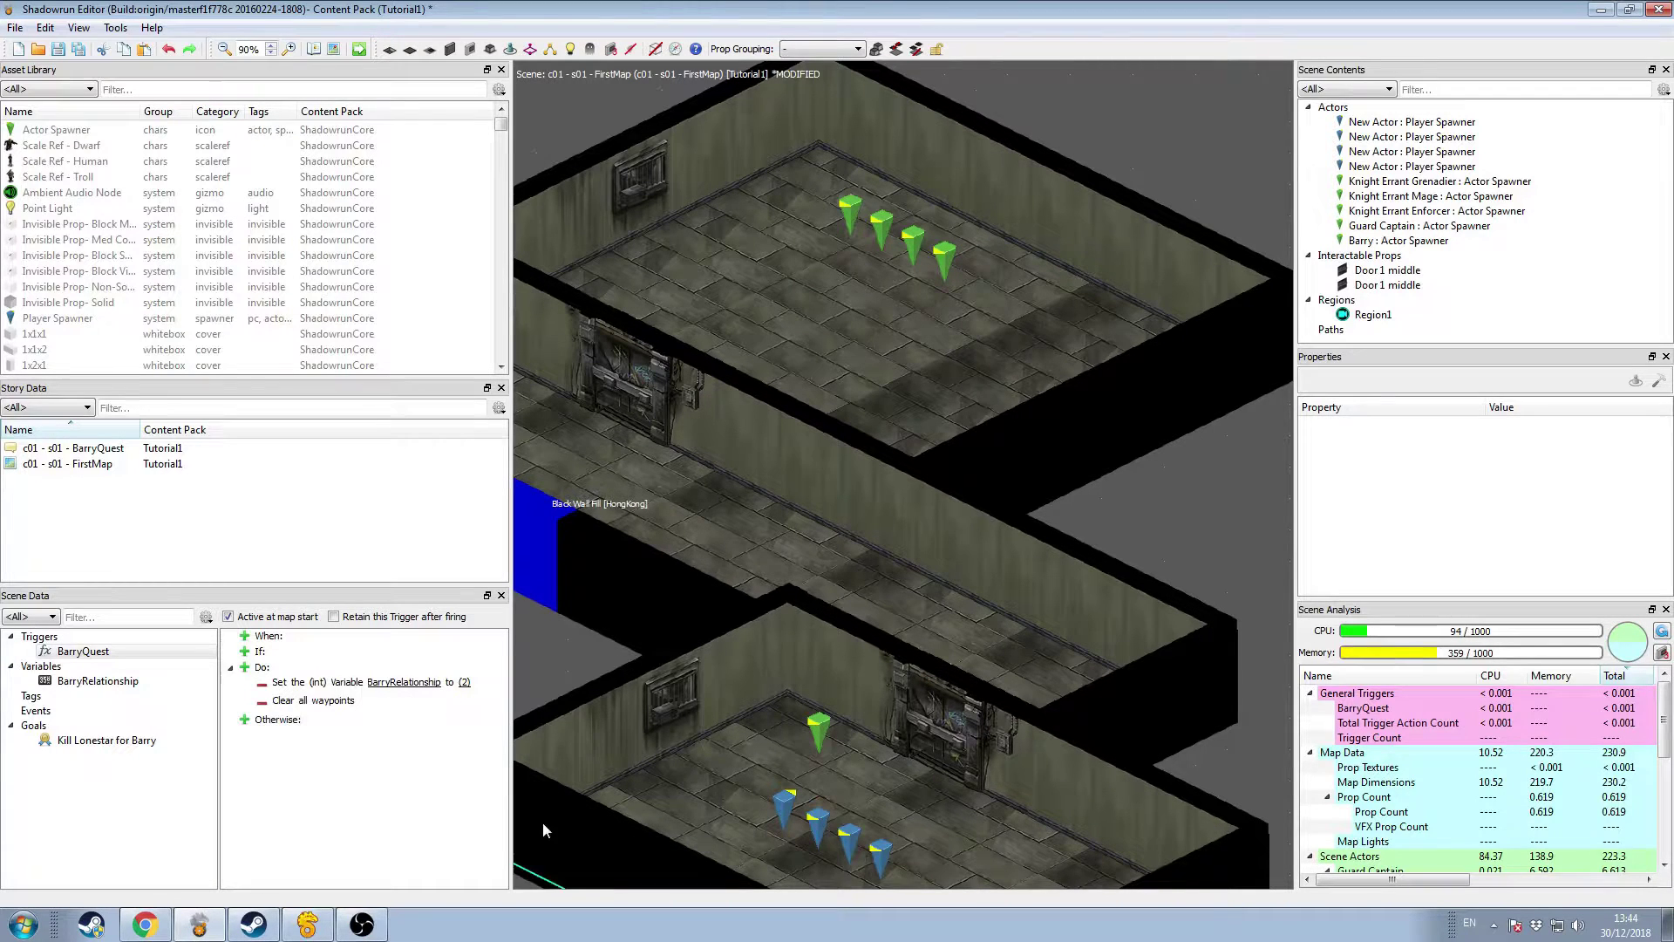
Step: Add a Set Goal Status action to the BarryQuest trigger that sets Kill Lonestar for Barry to Success
{"action": "left_click", "coordinate": [246, 668]}
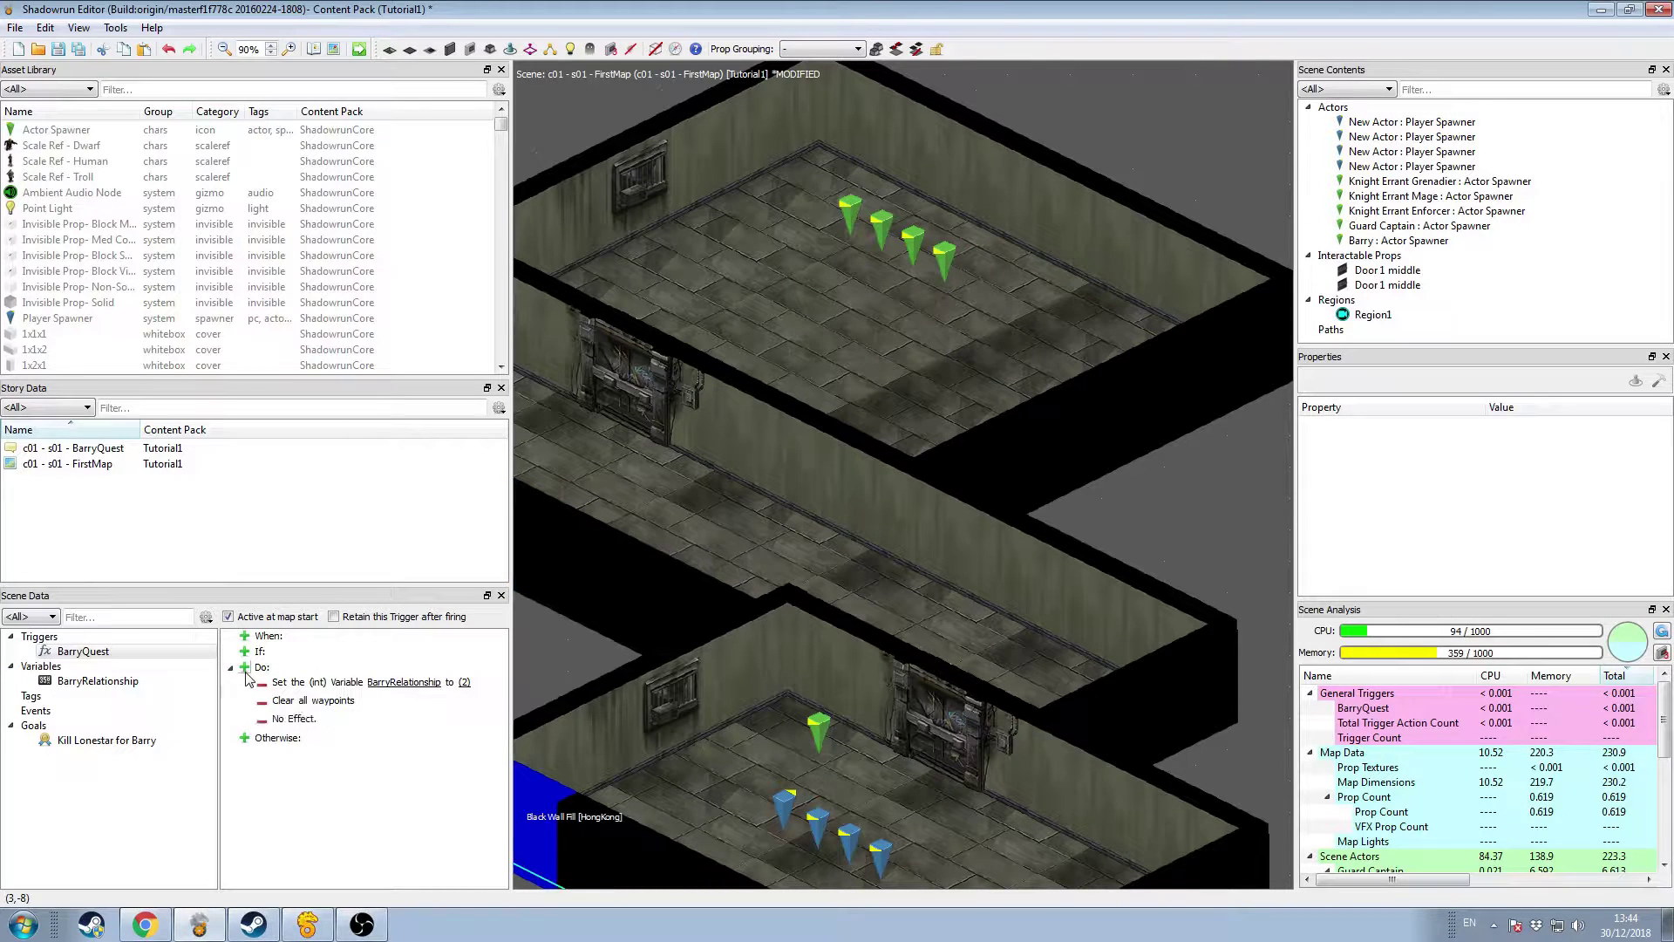
{"action": "right_click", "coordinate": [291, 722]}
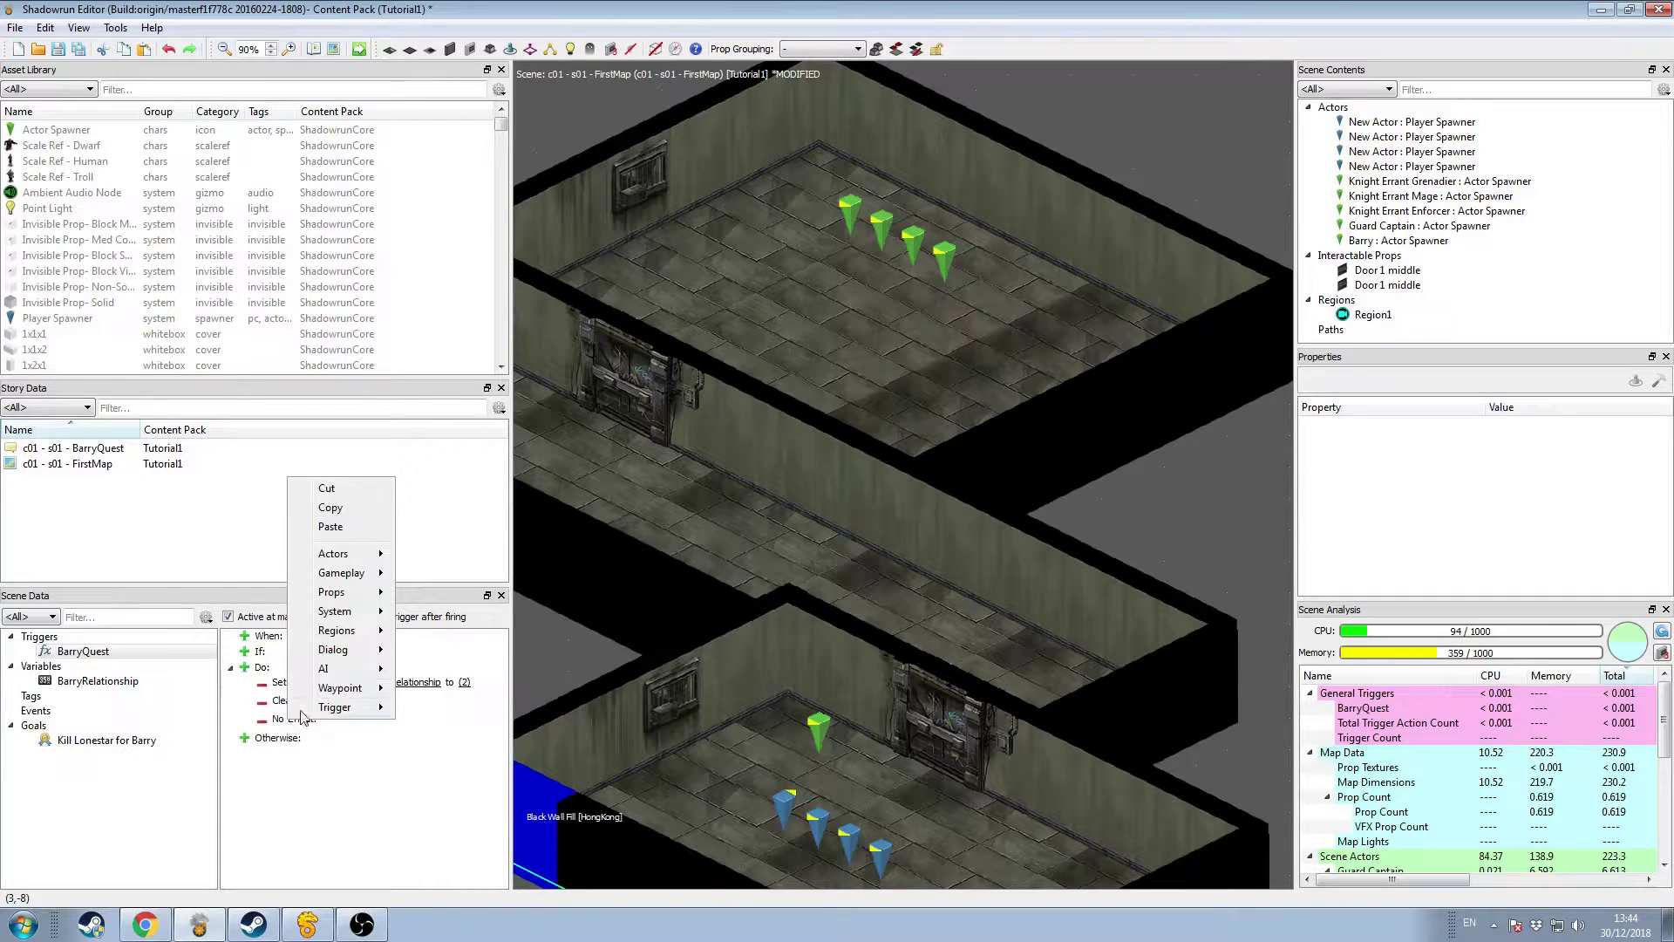
{"action": "mouse_move", "coordinate": [355, 613]}
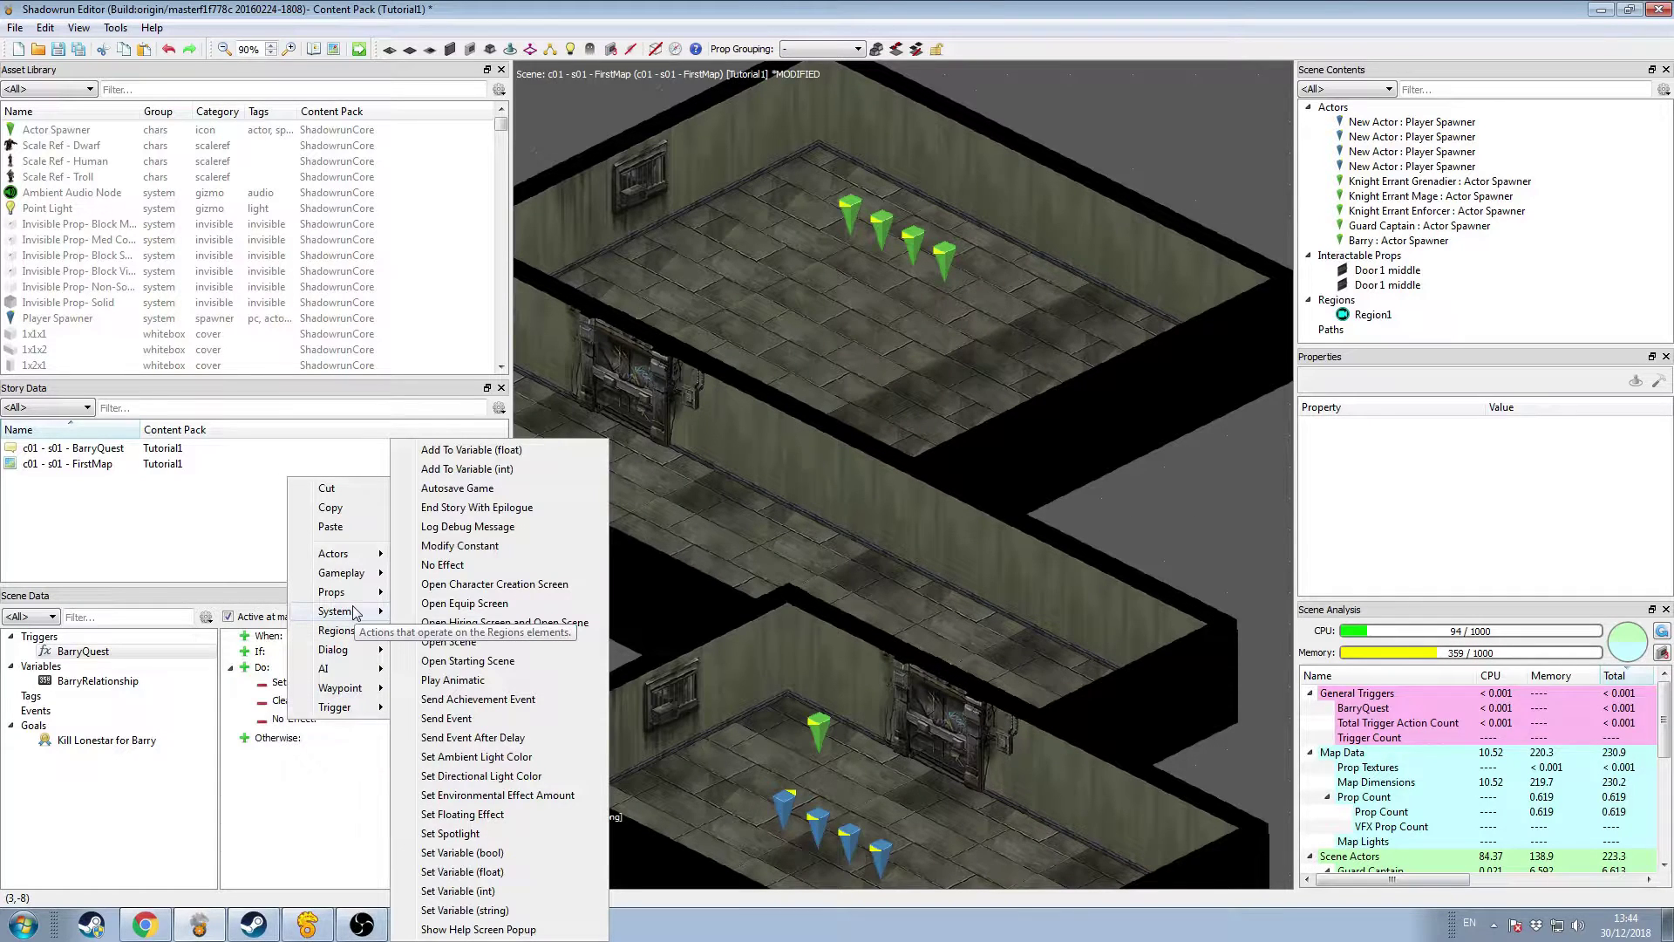
{"action": "mouse_move", "coordinate": [357, 583]}
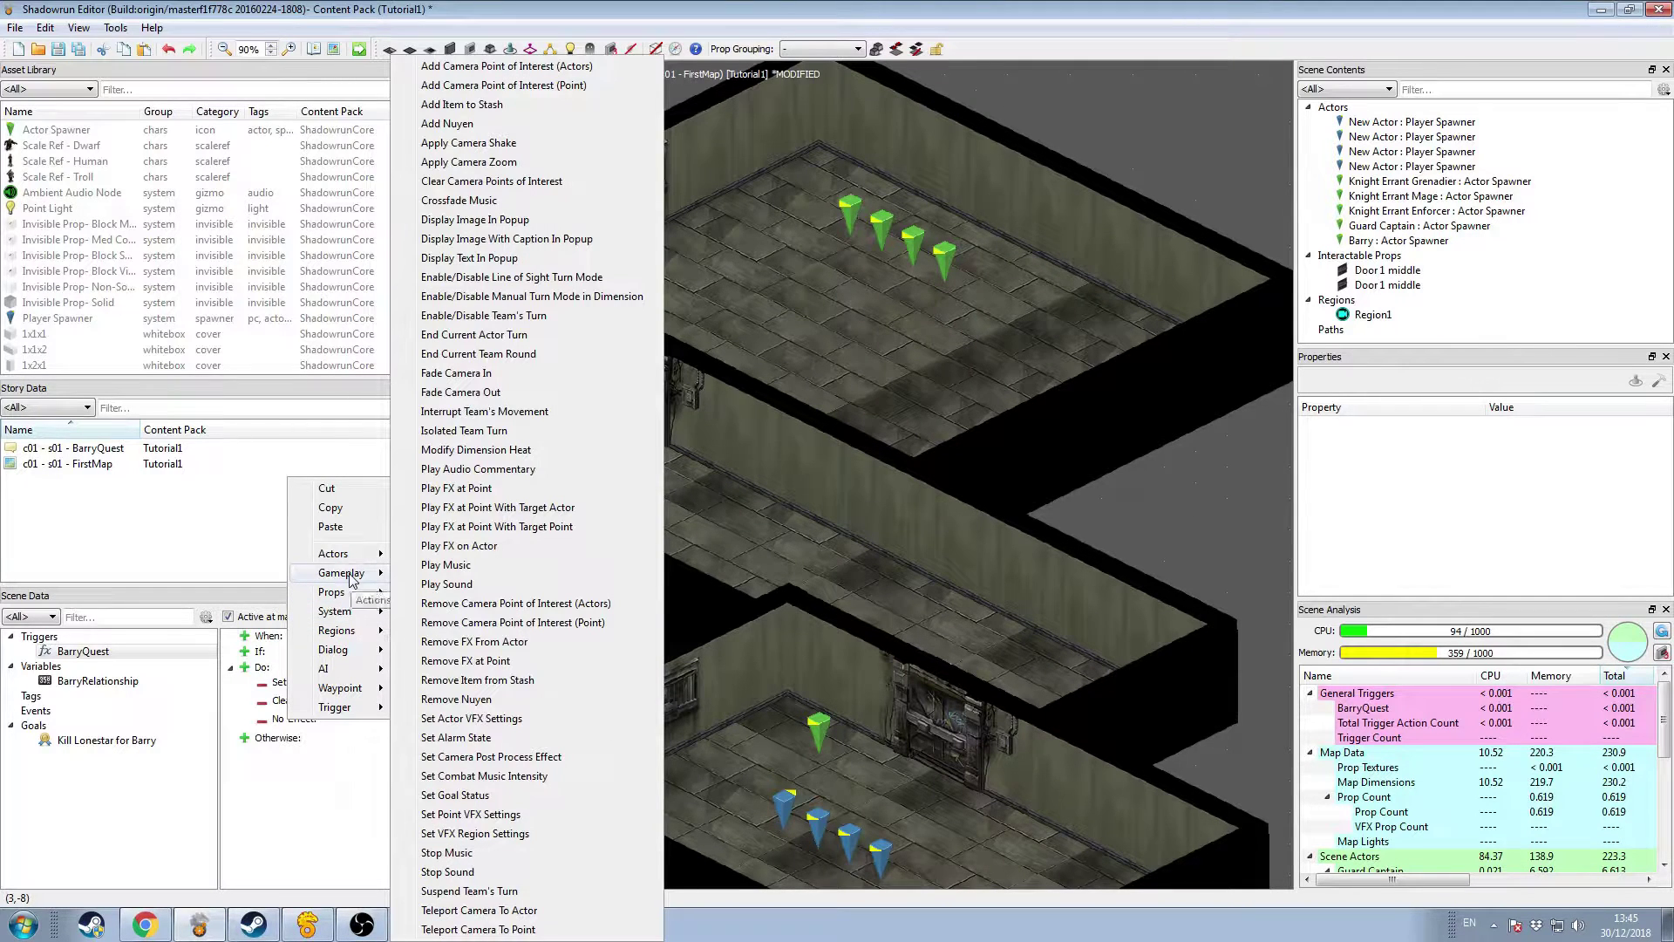
{"action": "left_click", "coordinate": [527, 794]}
{"action": "scroll", "coordinate": [364, 727], "scroll_direction": "right", "scroll_amount": 2}
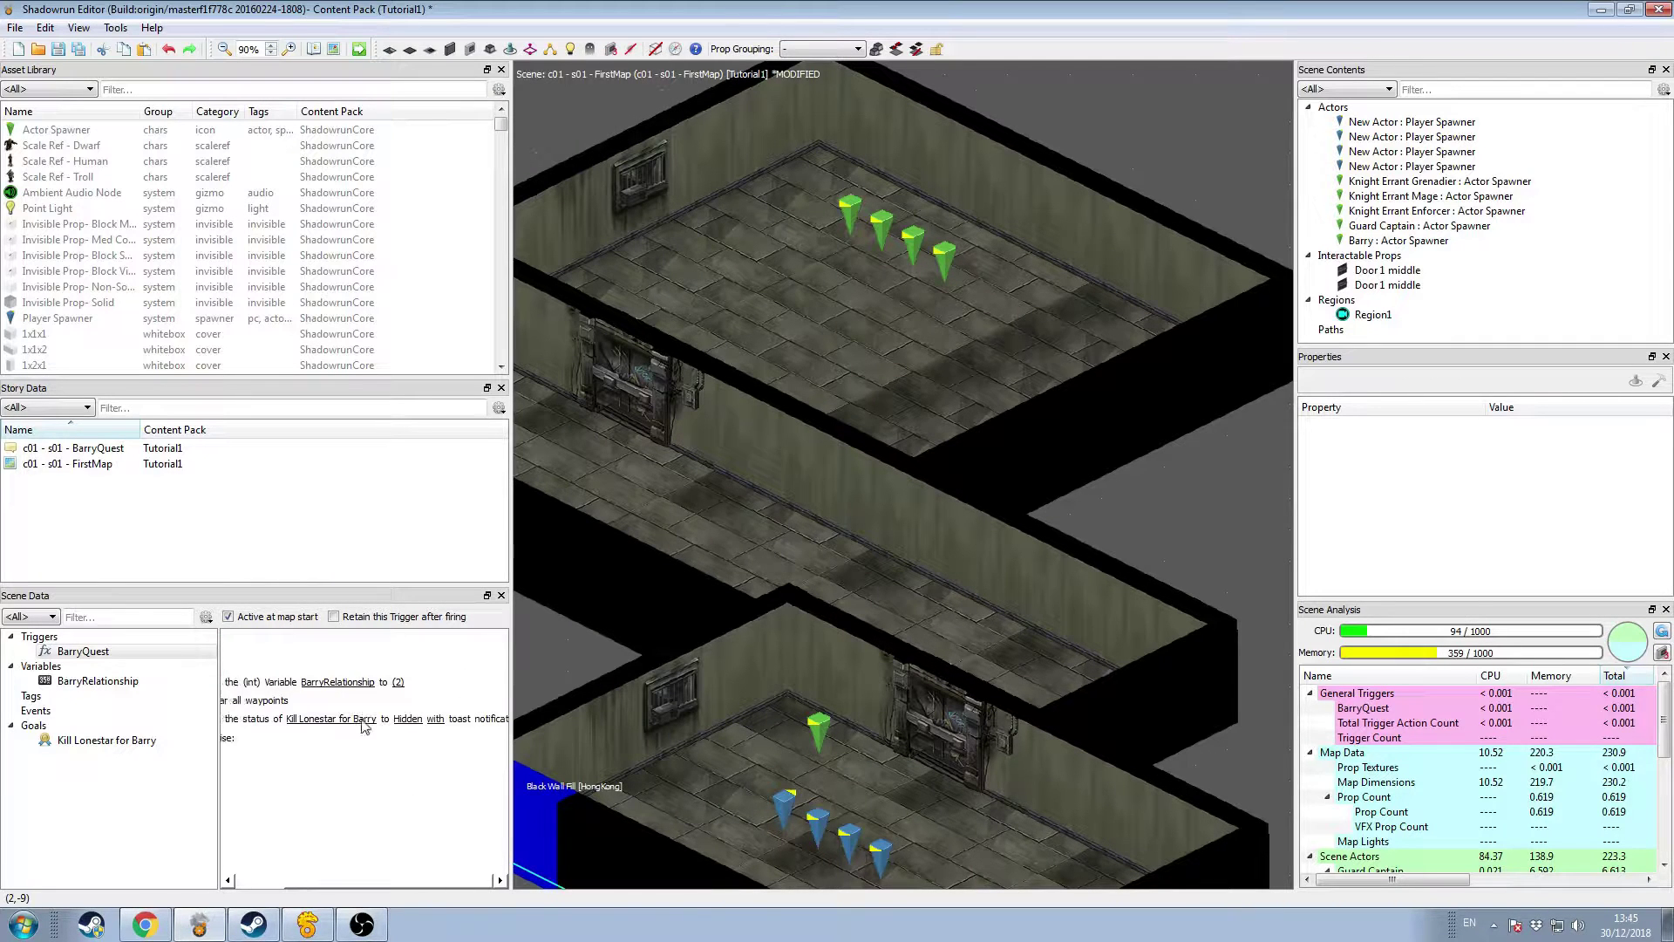
{"action": "right_click", "coordinate": [403, 720]}
{"action": "mouse_move", "coordinate": [493, 804]}
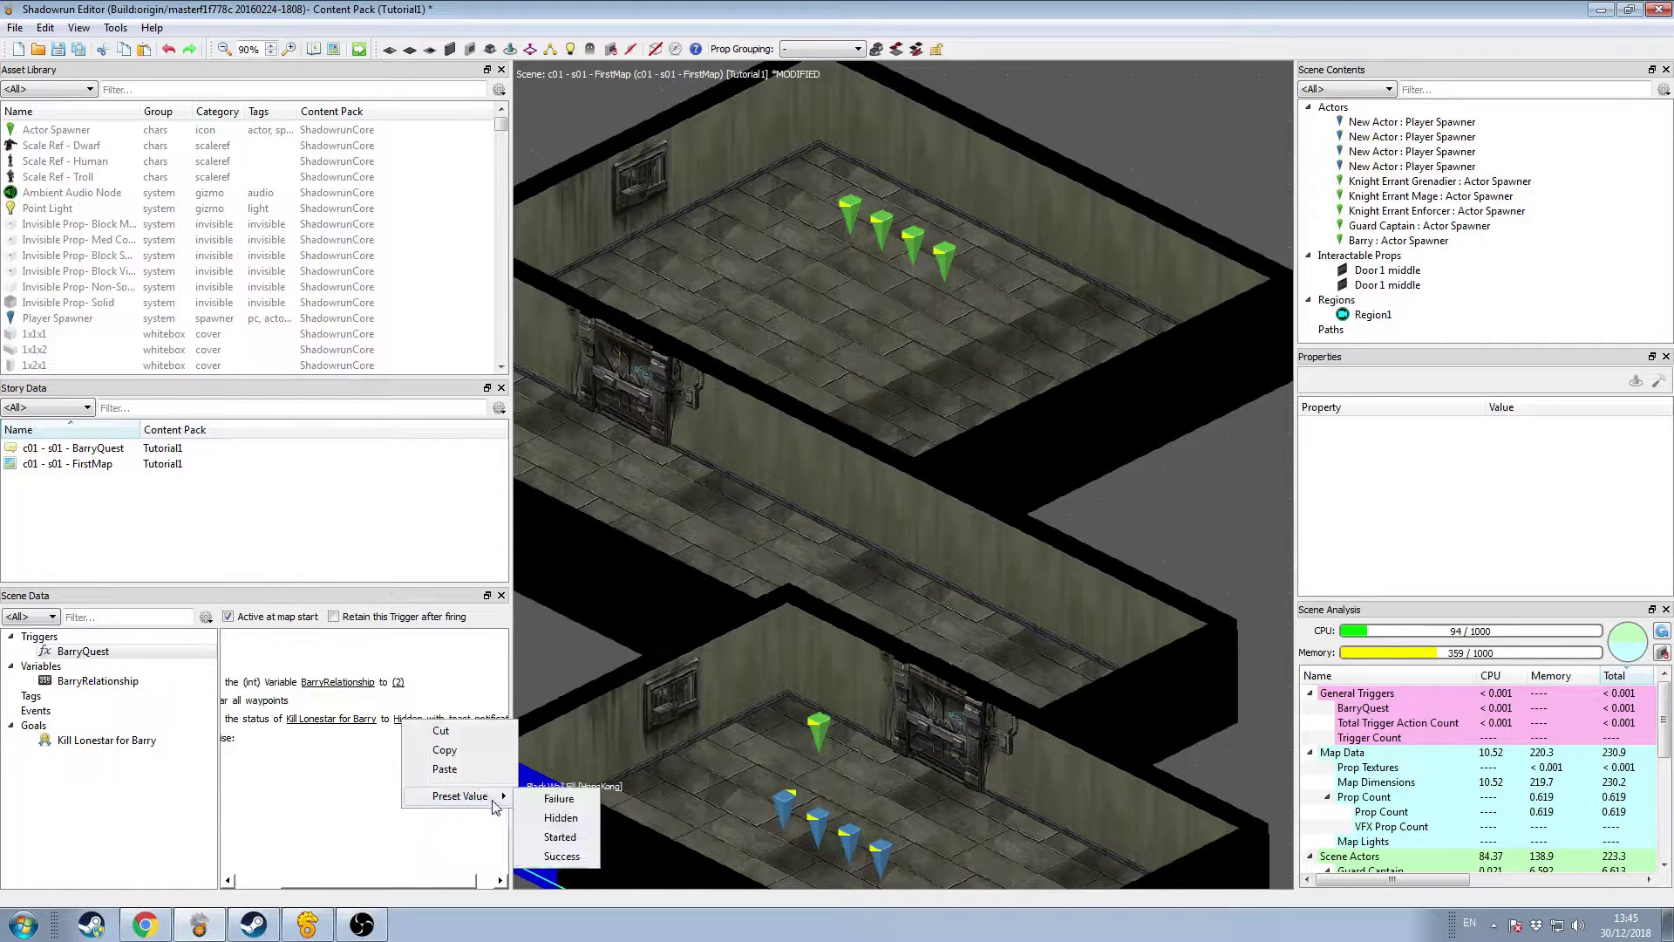
{"action": "left_click", "coordinate": [563, 855]}
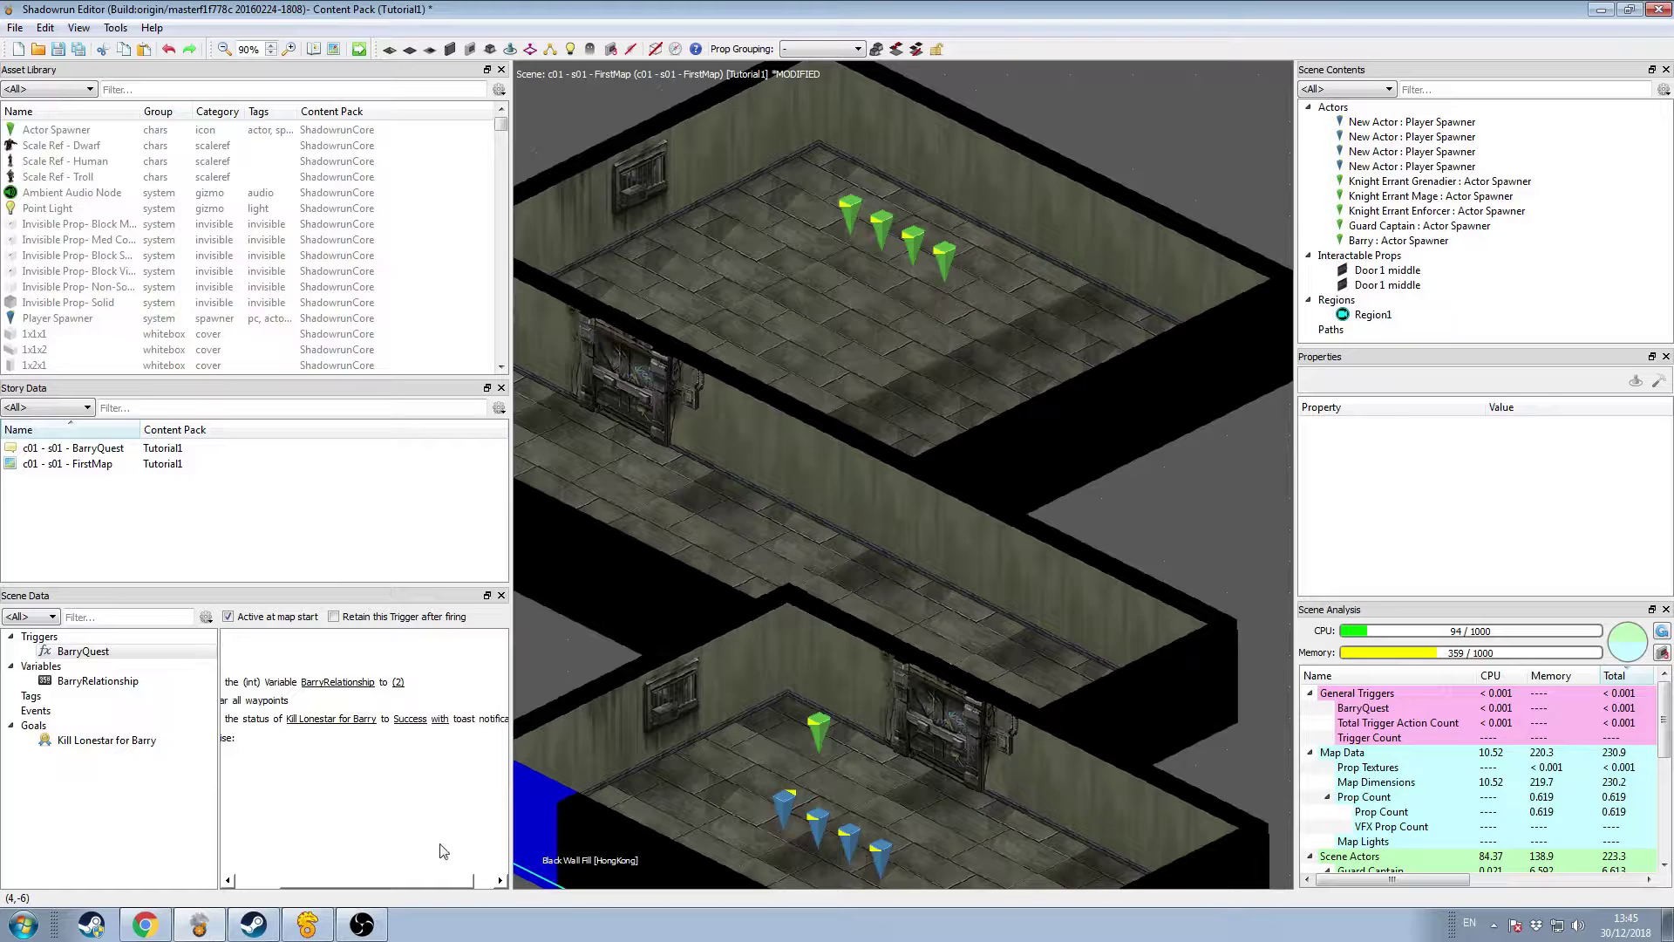
{"action": "mouse_move", "coordinate": [451, 885]}
{"action": "left_mouse_down"}
{"action": "mouse_move", "coordinate": [480, 884]}
{"action": "mouse_move", "coordinate": [421, 898]}
{"action": "left_mouse_up"}
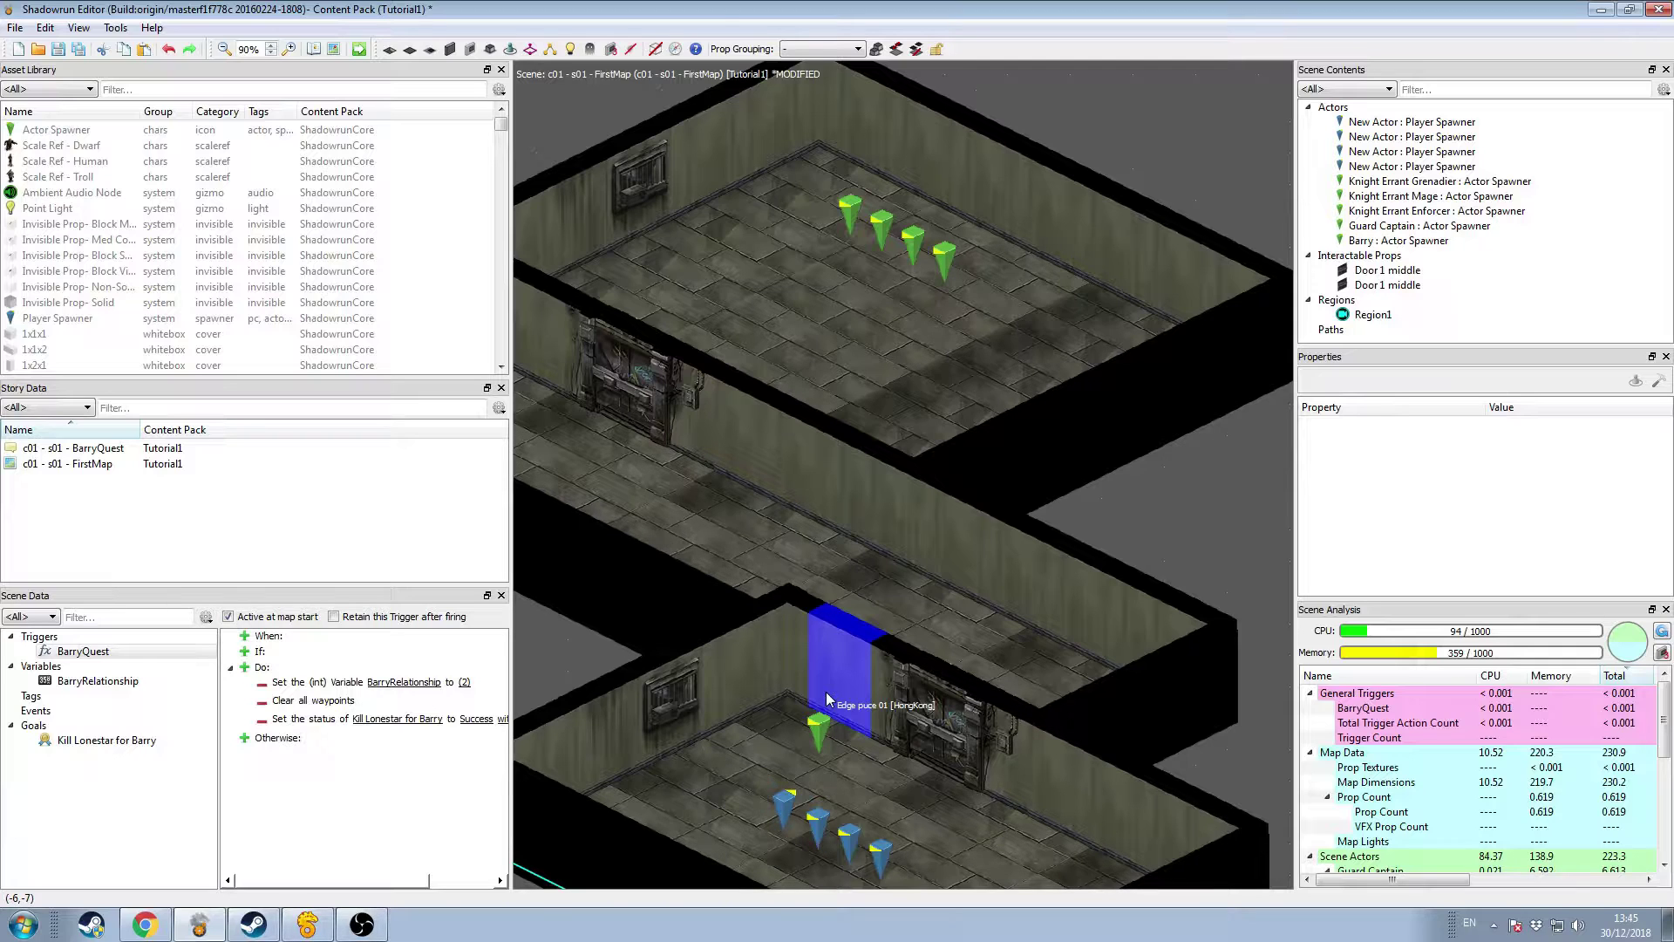
Step: Give the BarryQuest trigger an On Combat Exited event and add an empty condition to it
{"action": "left_click", "coordinate": [247, 637]}
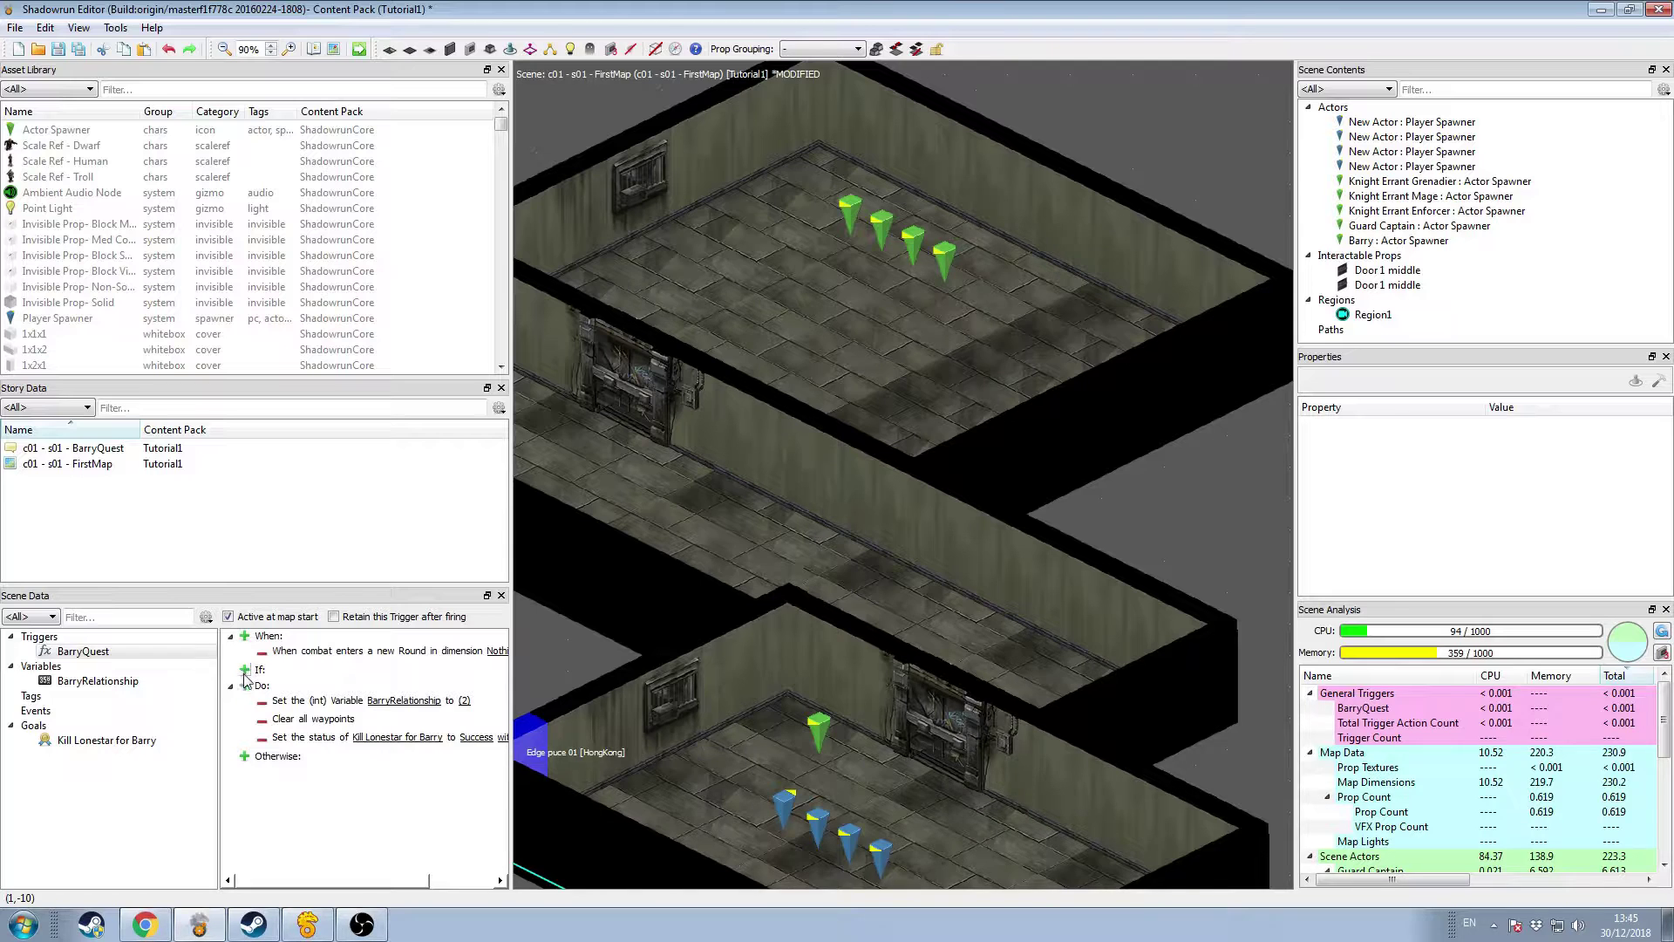
{"action": "left_click", "coordinate": [245, 671]}
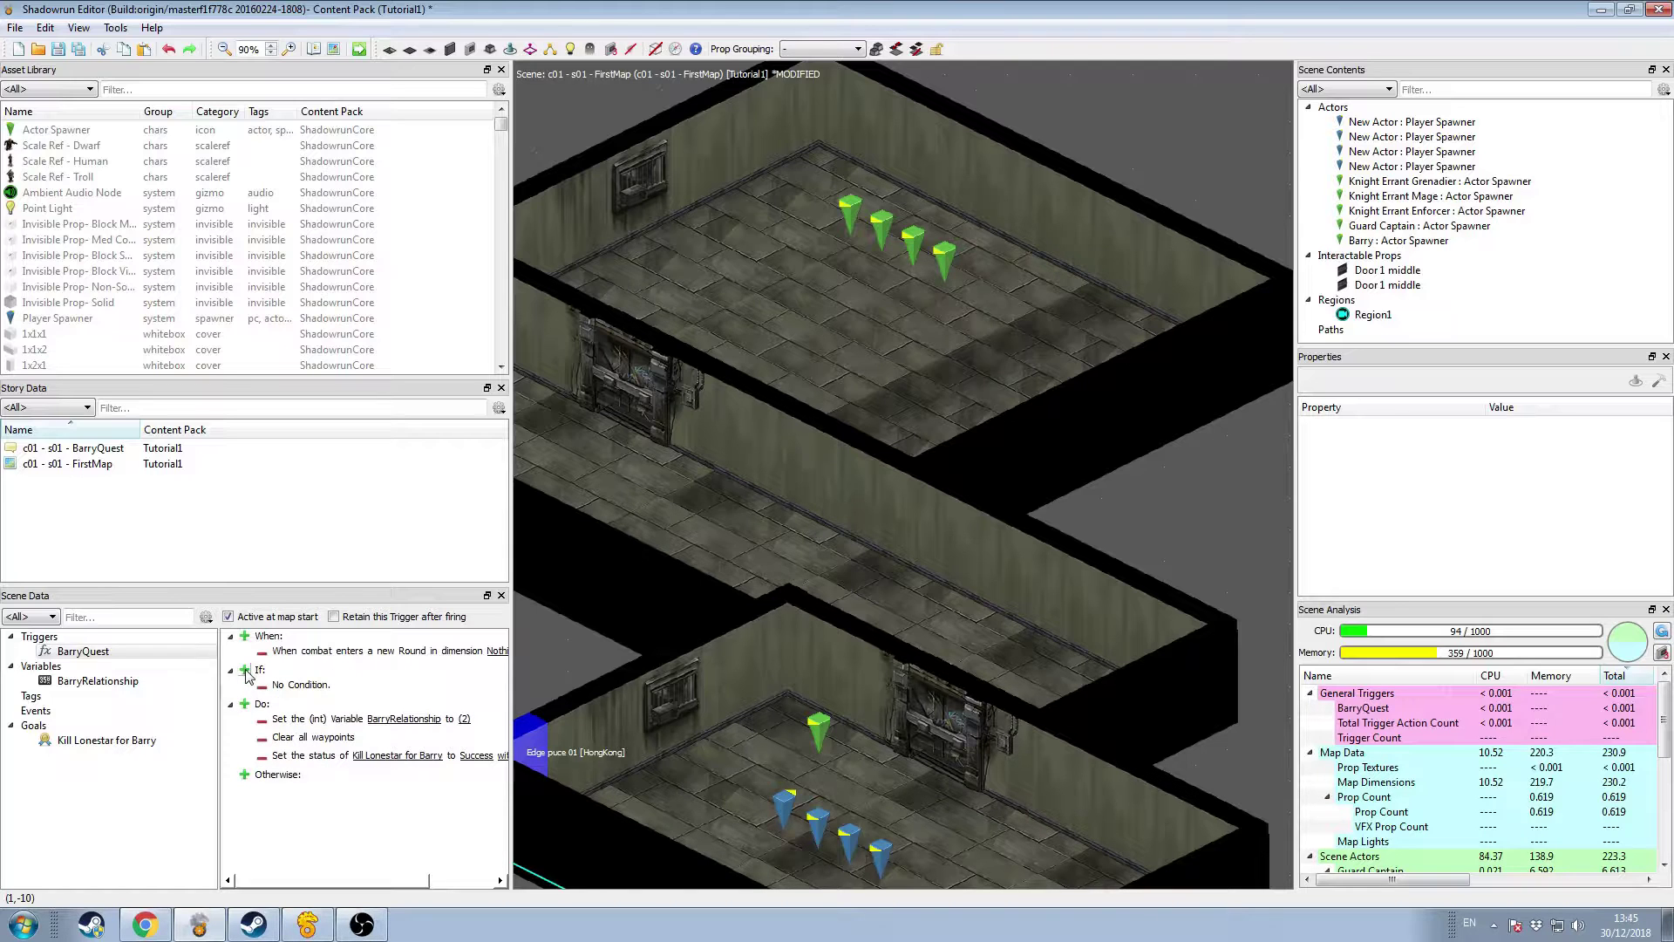
{"action": "right_click", "coordinate": [290, 654]}
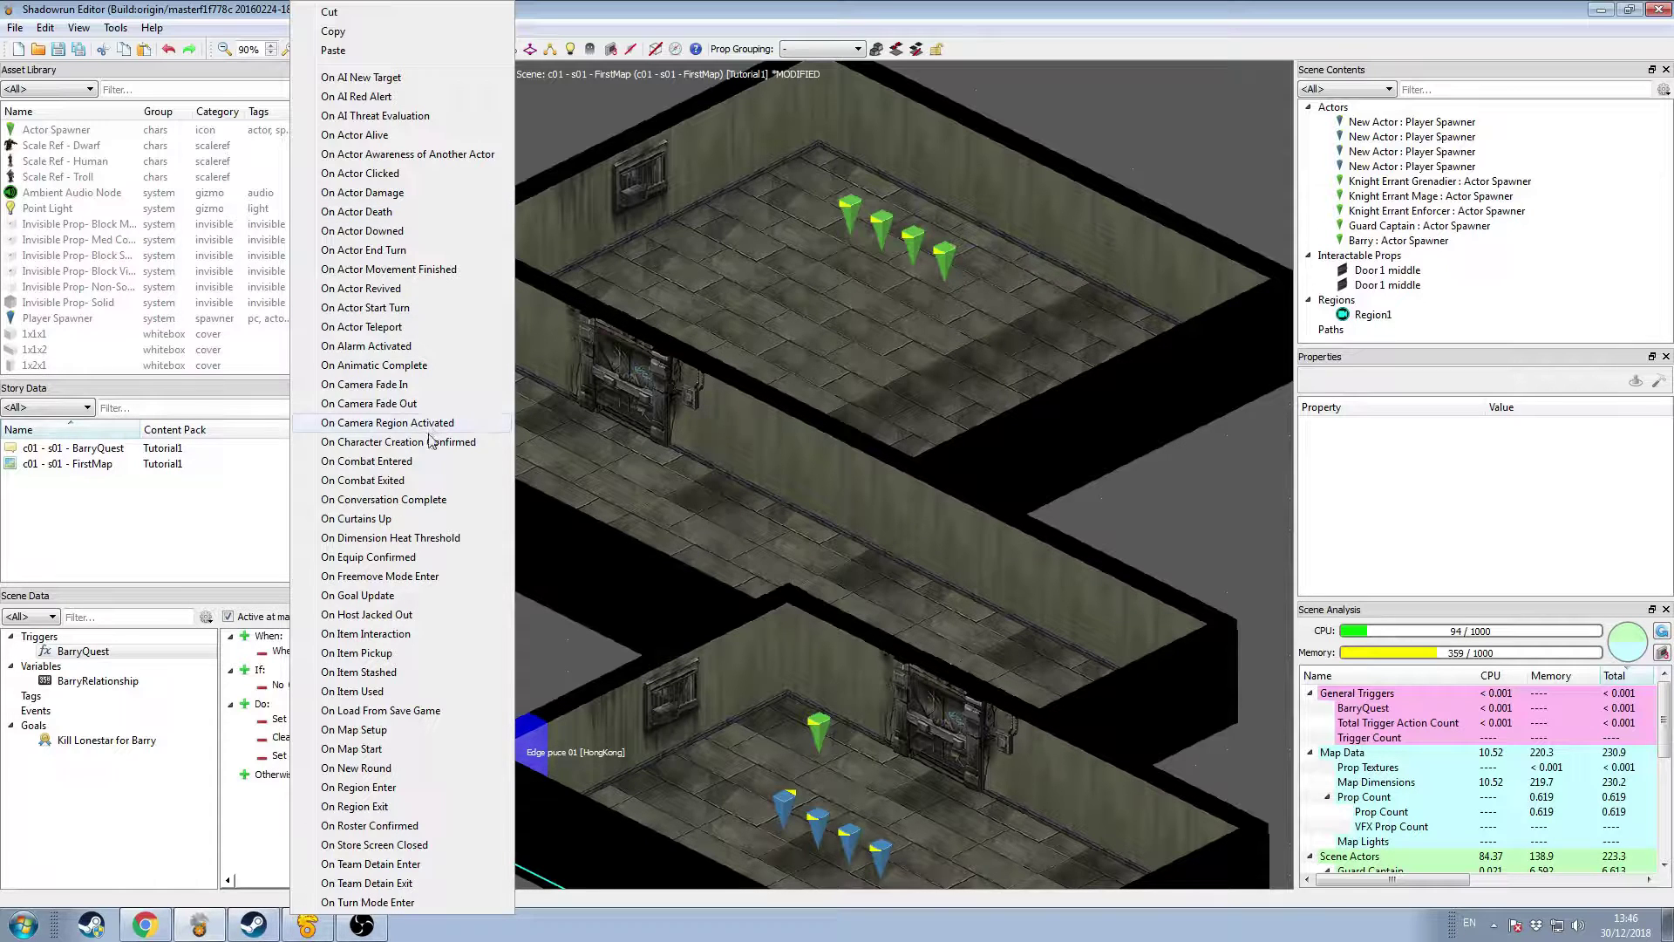
{"action": "left_click", "coordinate": [430, 482]}
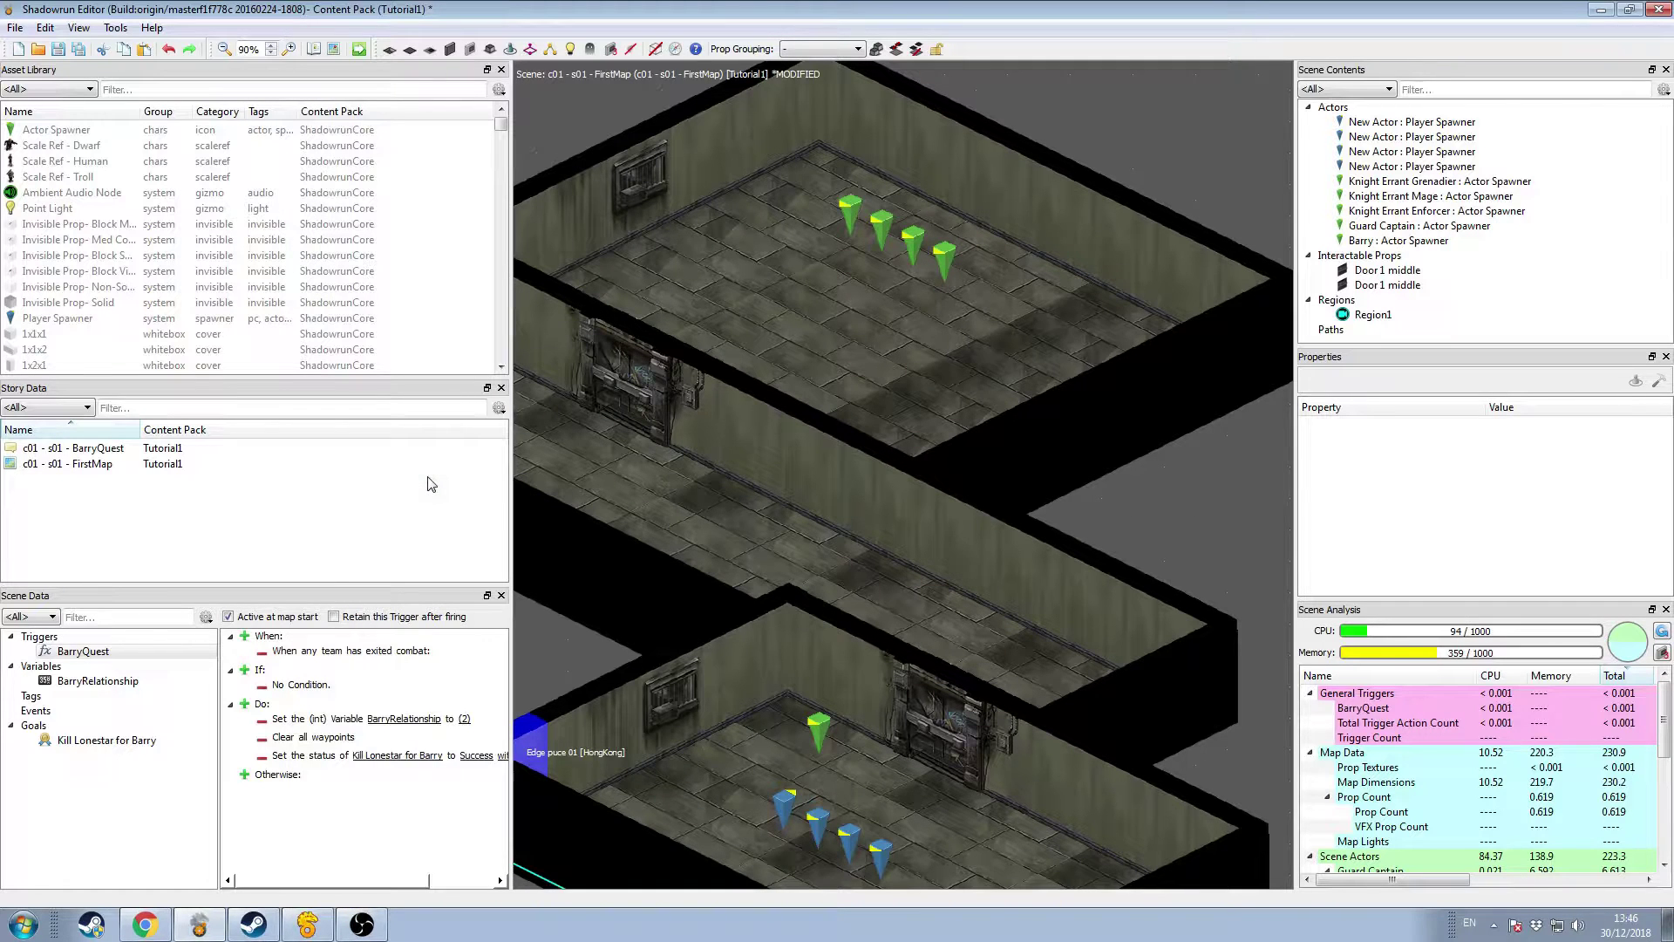
Step: Turn the BarryQuest trigger's empty condition into Evaluate Team Survival Percentage and set its percentage to 100
{"action": "right_click", "coordinate": [310, 689]}
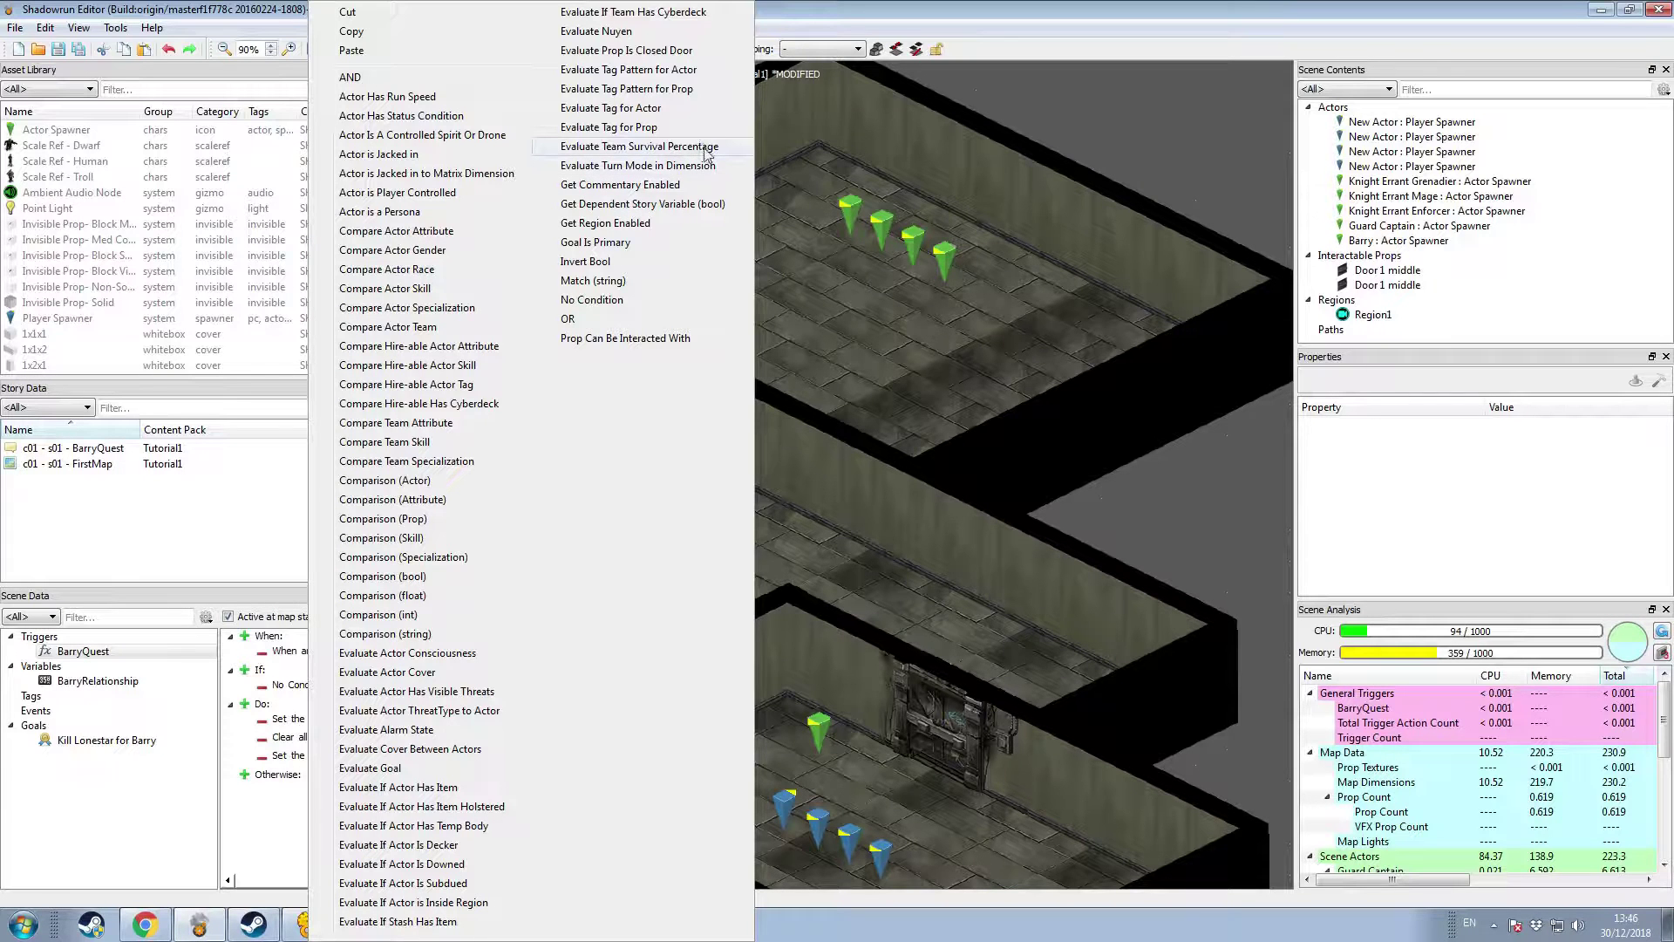
{"action": "left_click", "coordinate": [657, 147]}
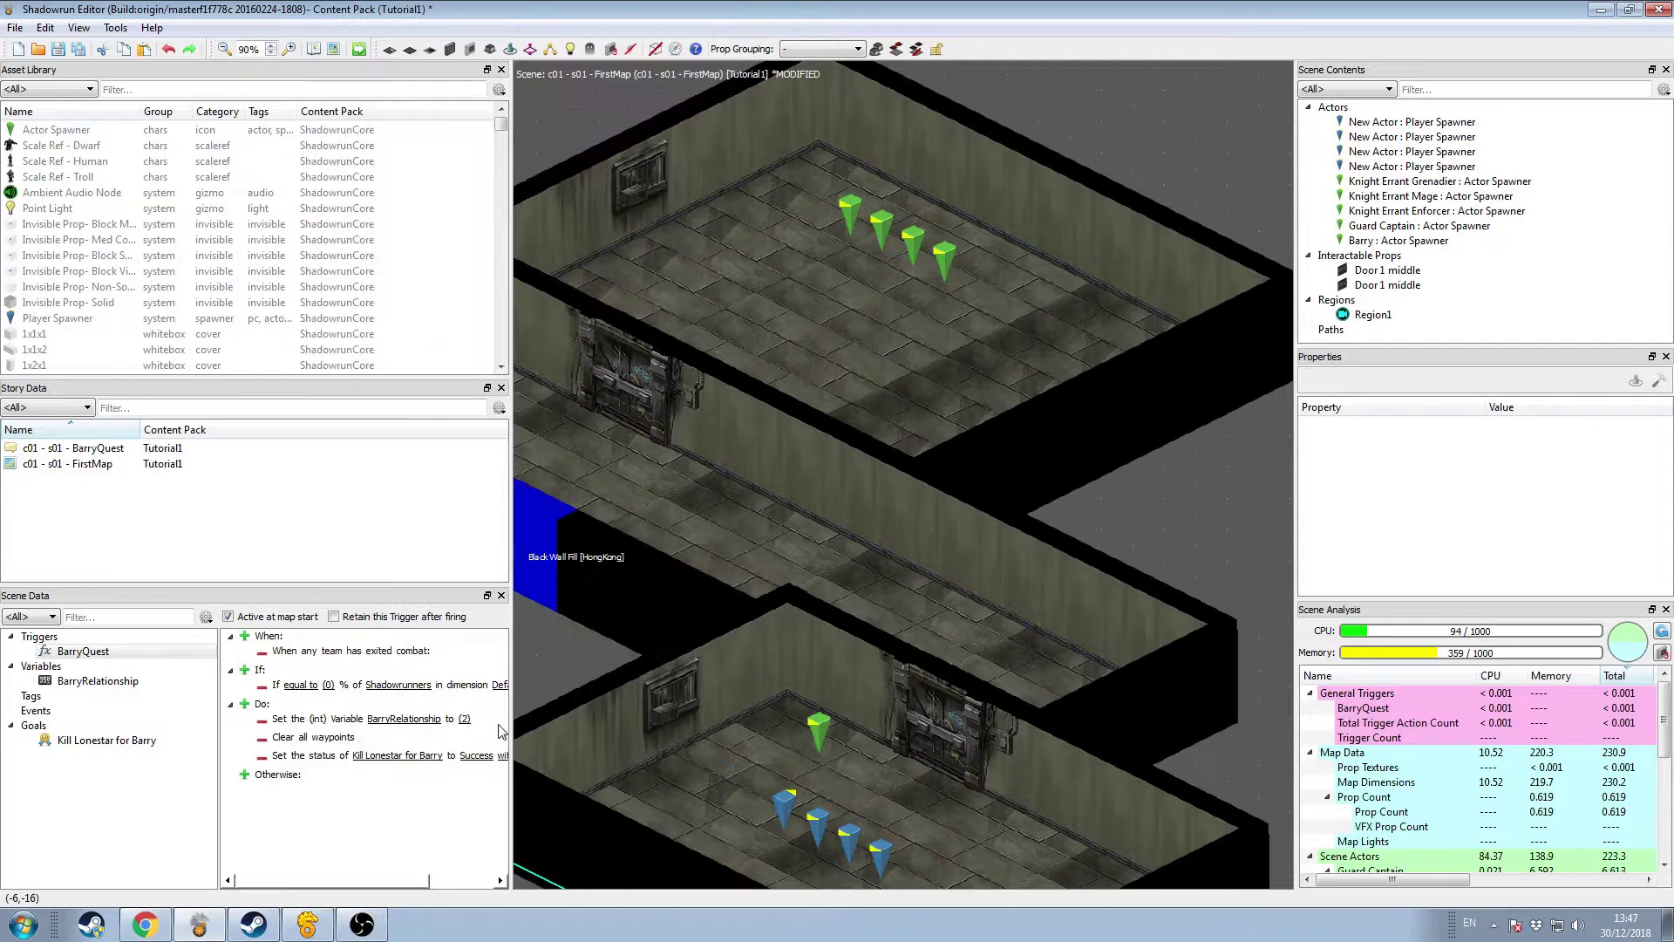
{"action": "left_click_drag", "start_coordinate": [413, 882], "coordinate": [446, 881]}
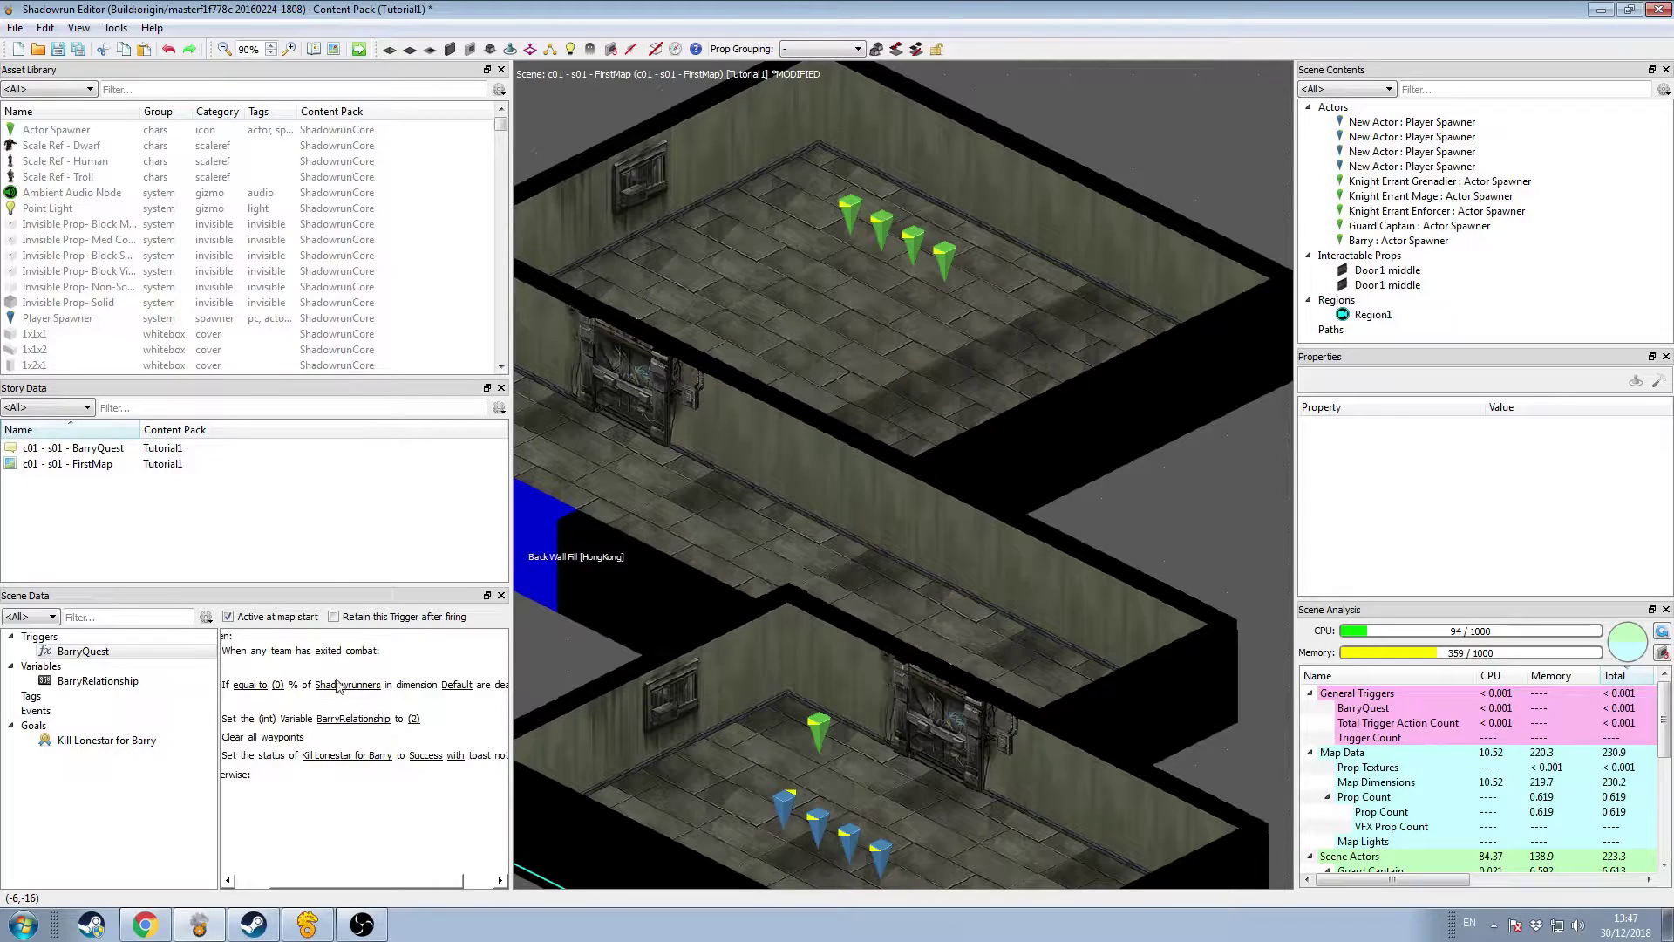
{"action": "left_click_drag", "start_coordinate": [431, 887], "coordinate": [391, 879]}
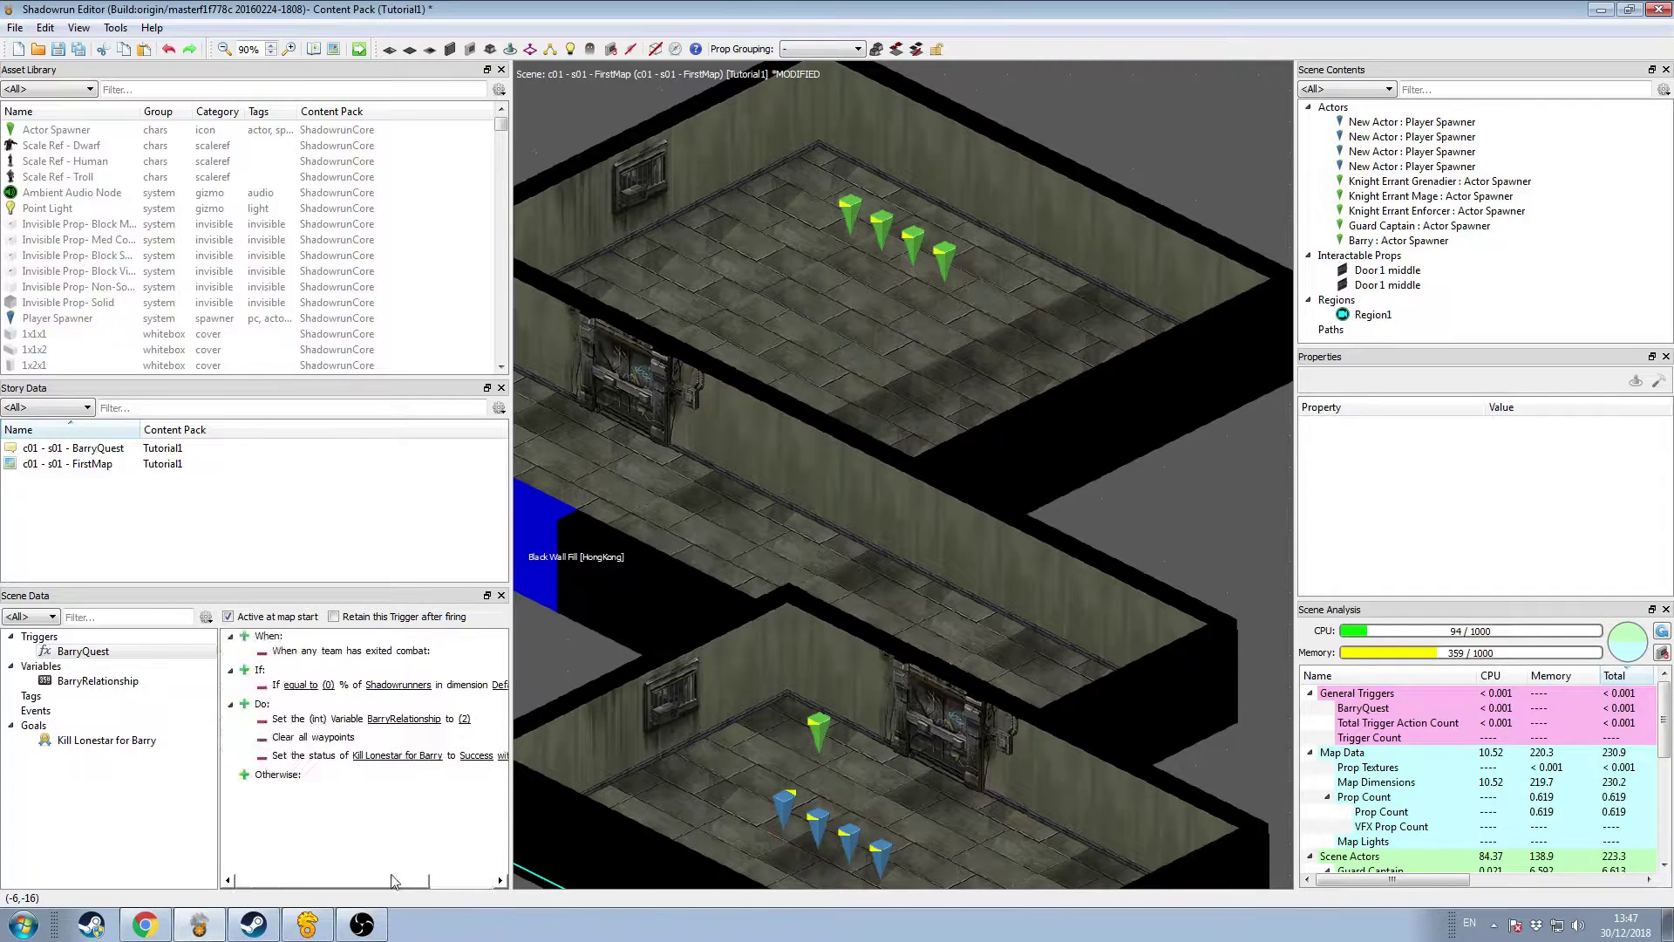
{"action": "left_click", "coordinate": [327, 686]}
{"action": "type", "text": "100"}
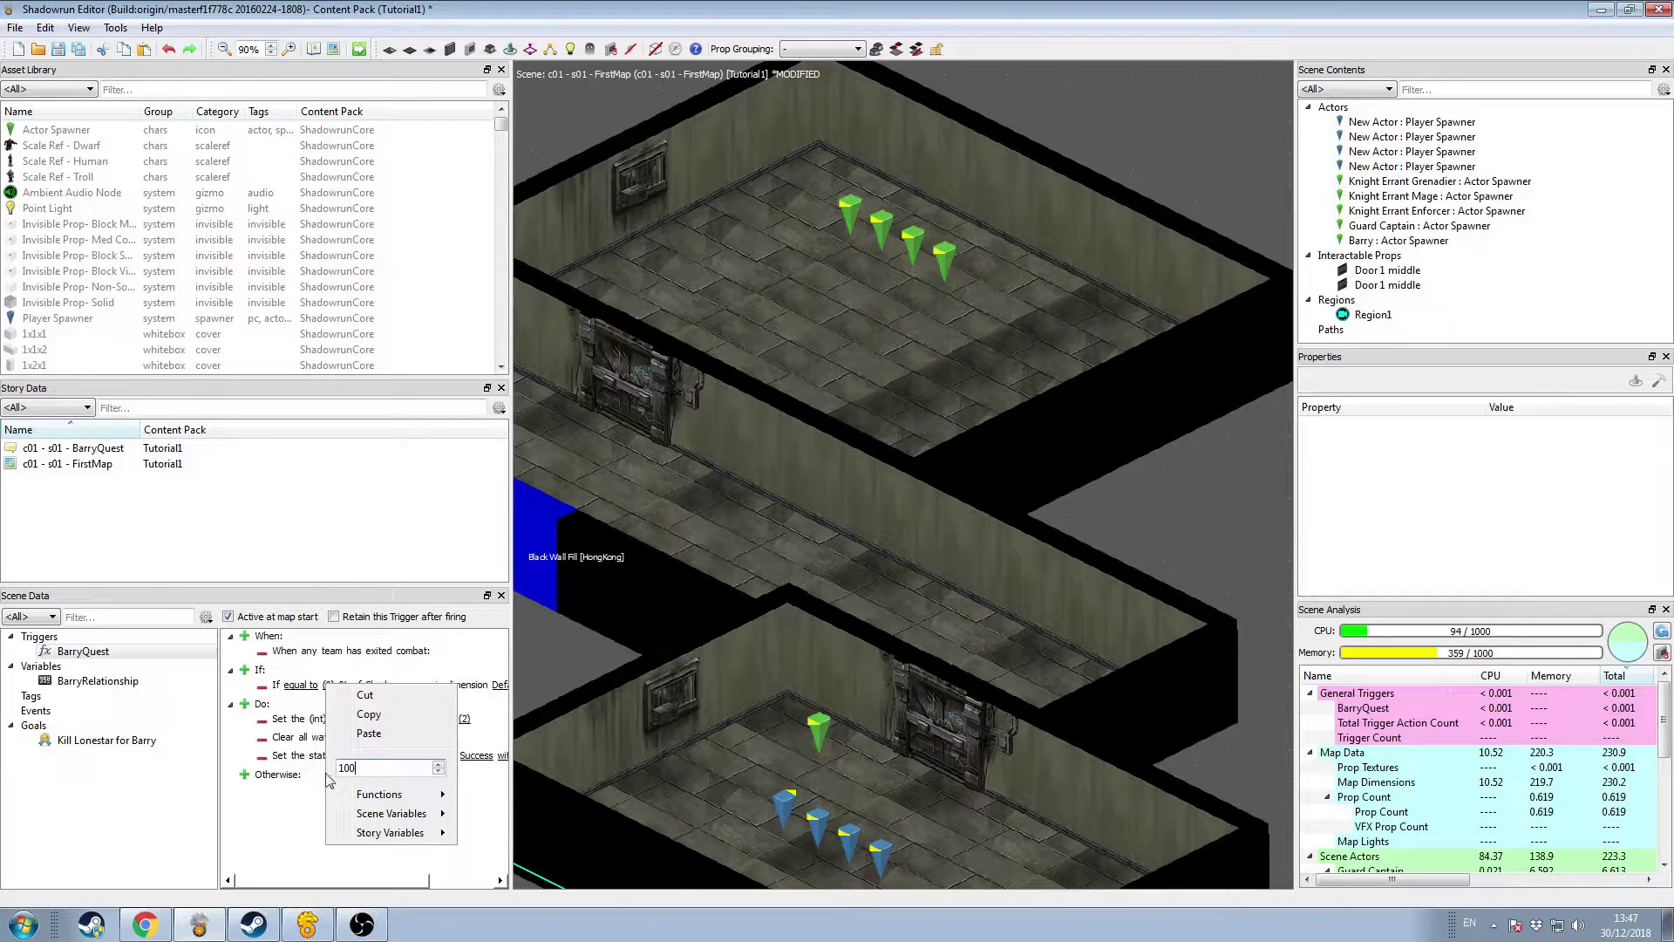
{"action": "key", "text": "Return"}
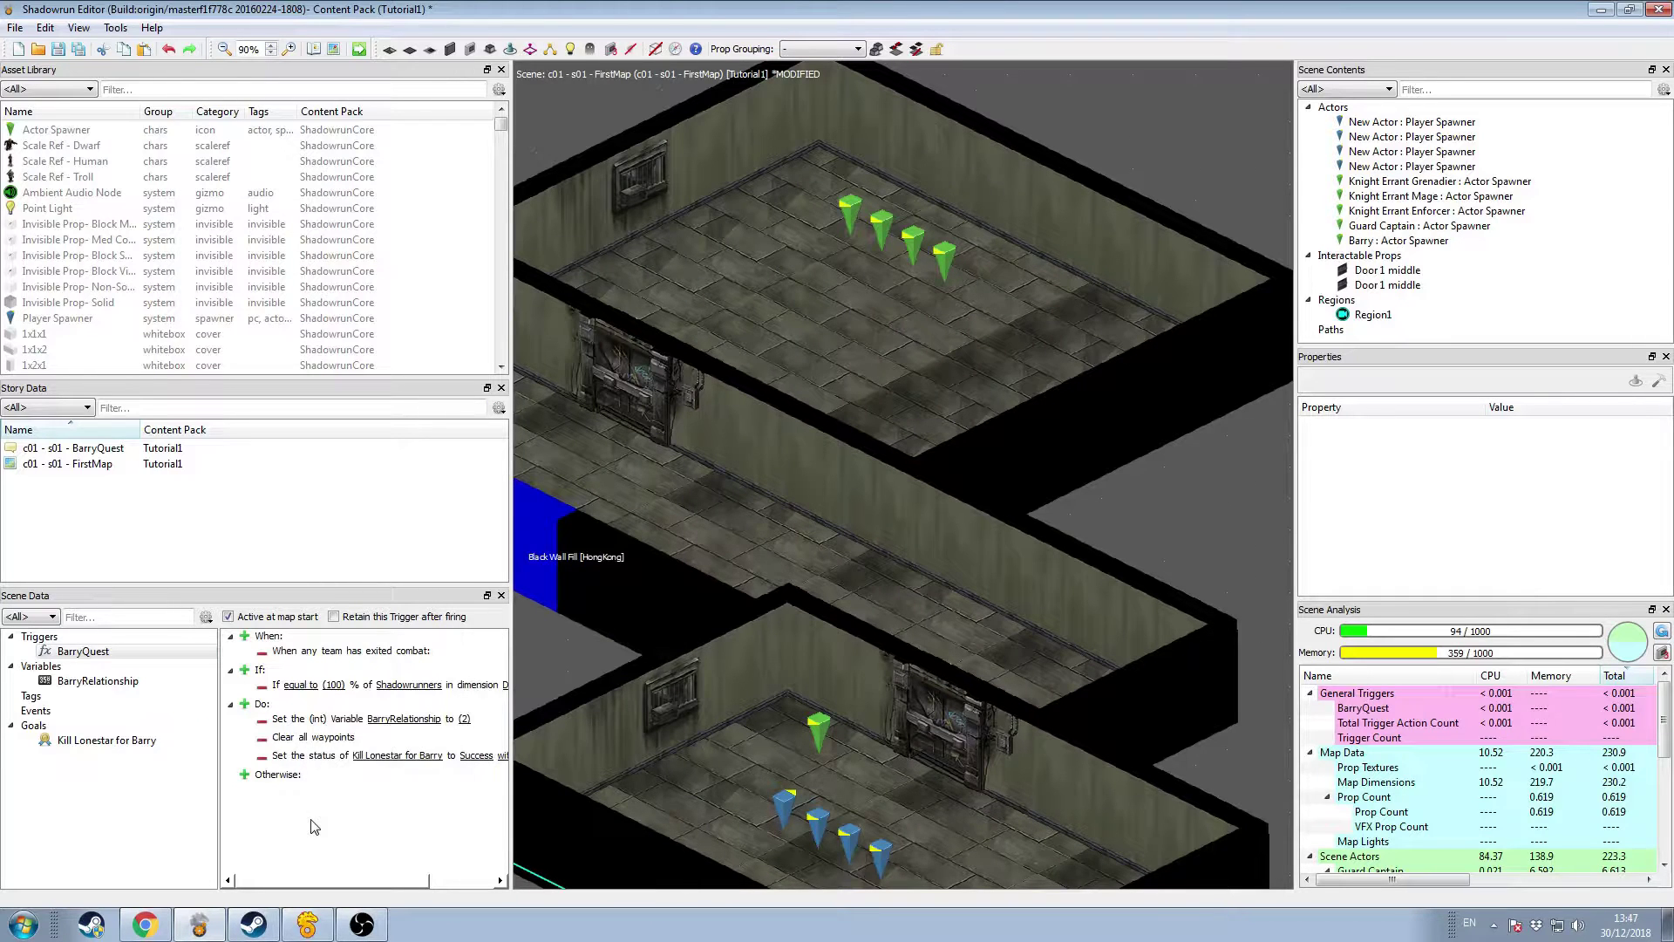
Step: Set the team in the BarryQuest trigger's survival condition to LoneStar and save the content pack
{"action": "right_click", "coordinate": [407, 687]}
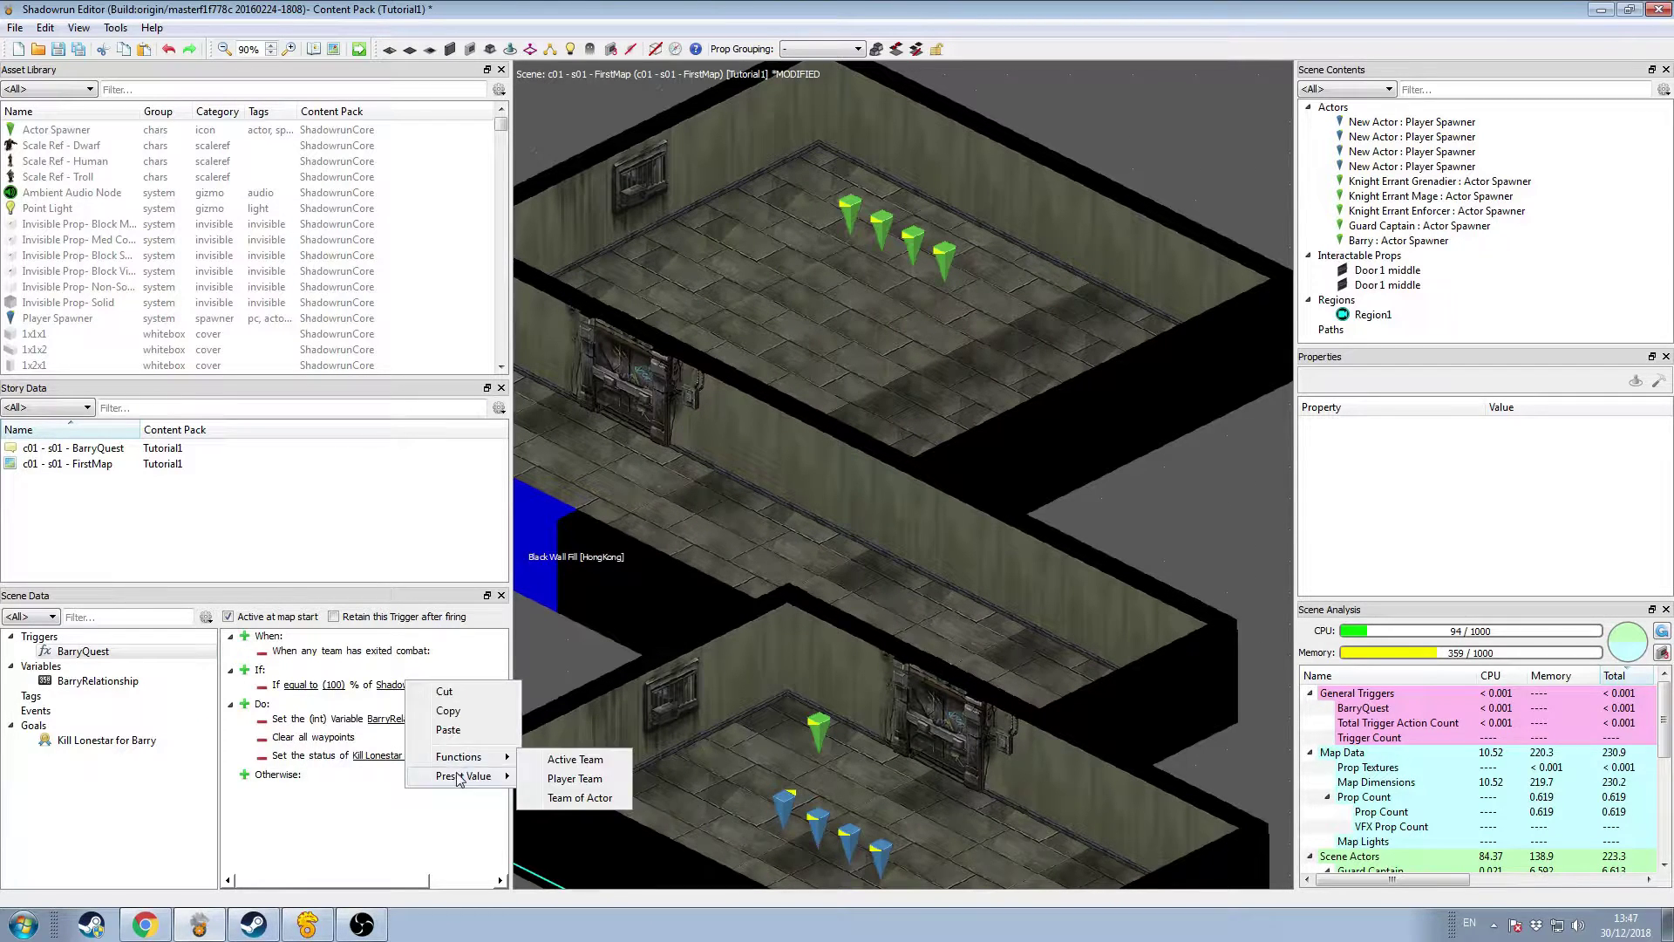
{"action": "mouse_move", "coordinate": [454, 781]}
{"action": "left_click", "coordinate": [583, 817]}
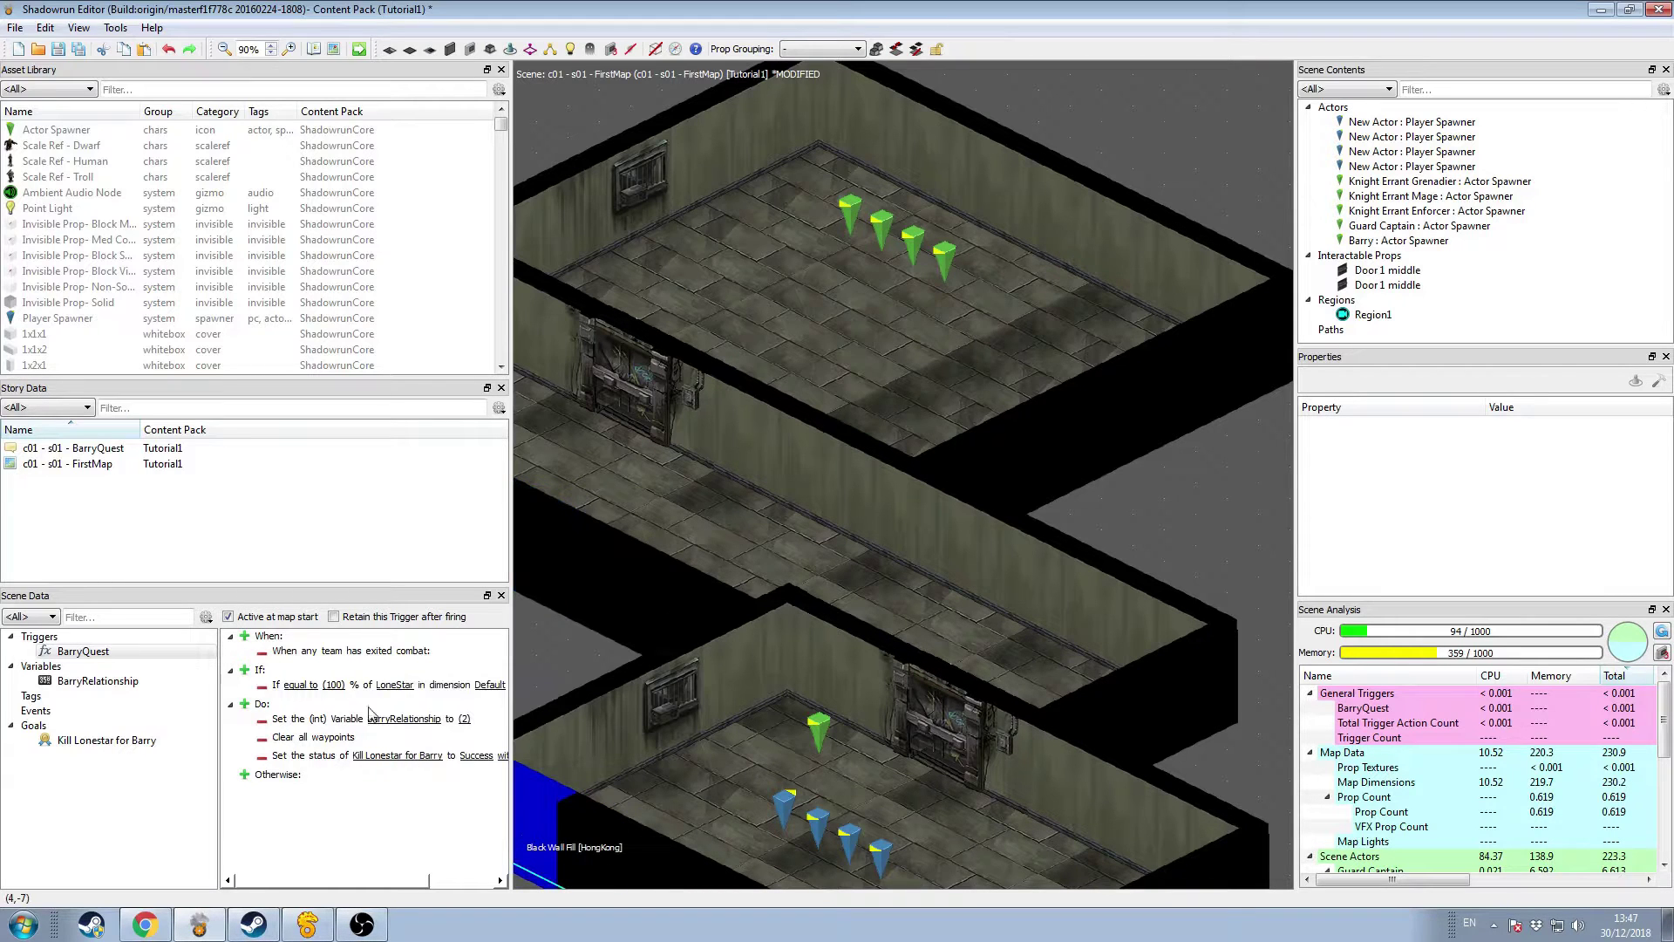
{"action": "left_click_drag", "start_coordinate": [390, 890], "coordinate": [393, 889]}
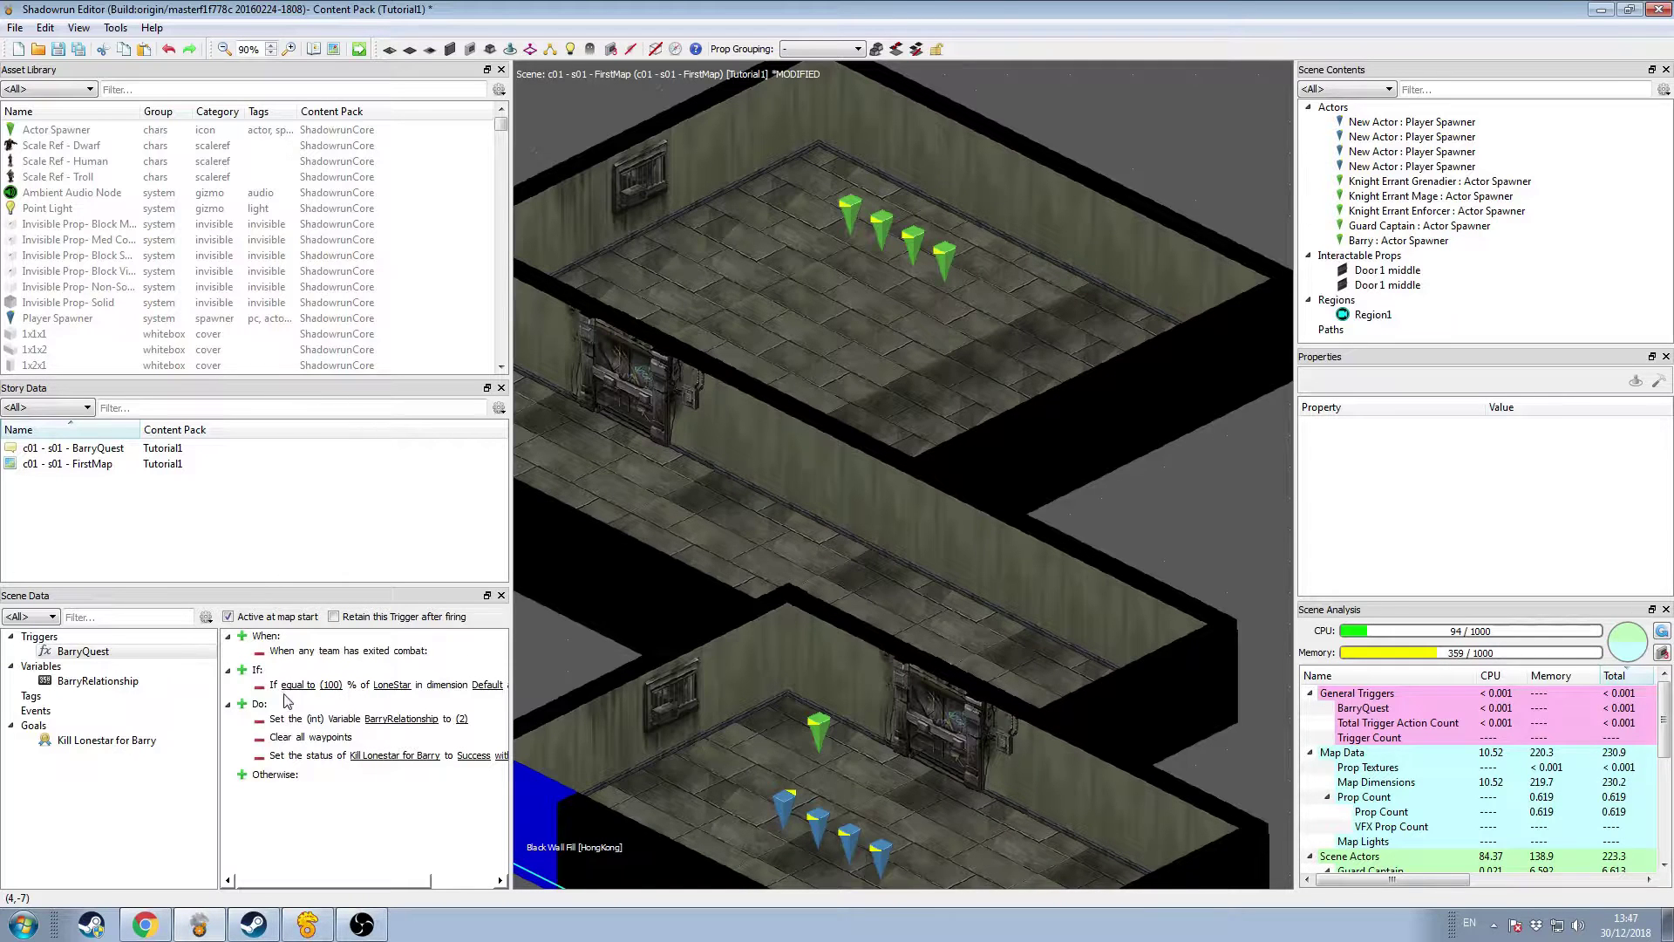
{"action": "left_click_drag", "start_coordinate": [403, 890], "coordinate": [408, 891]}
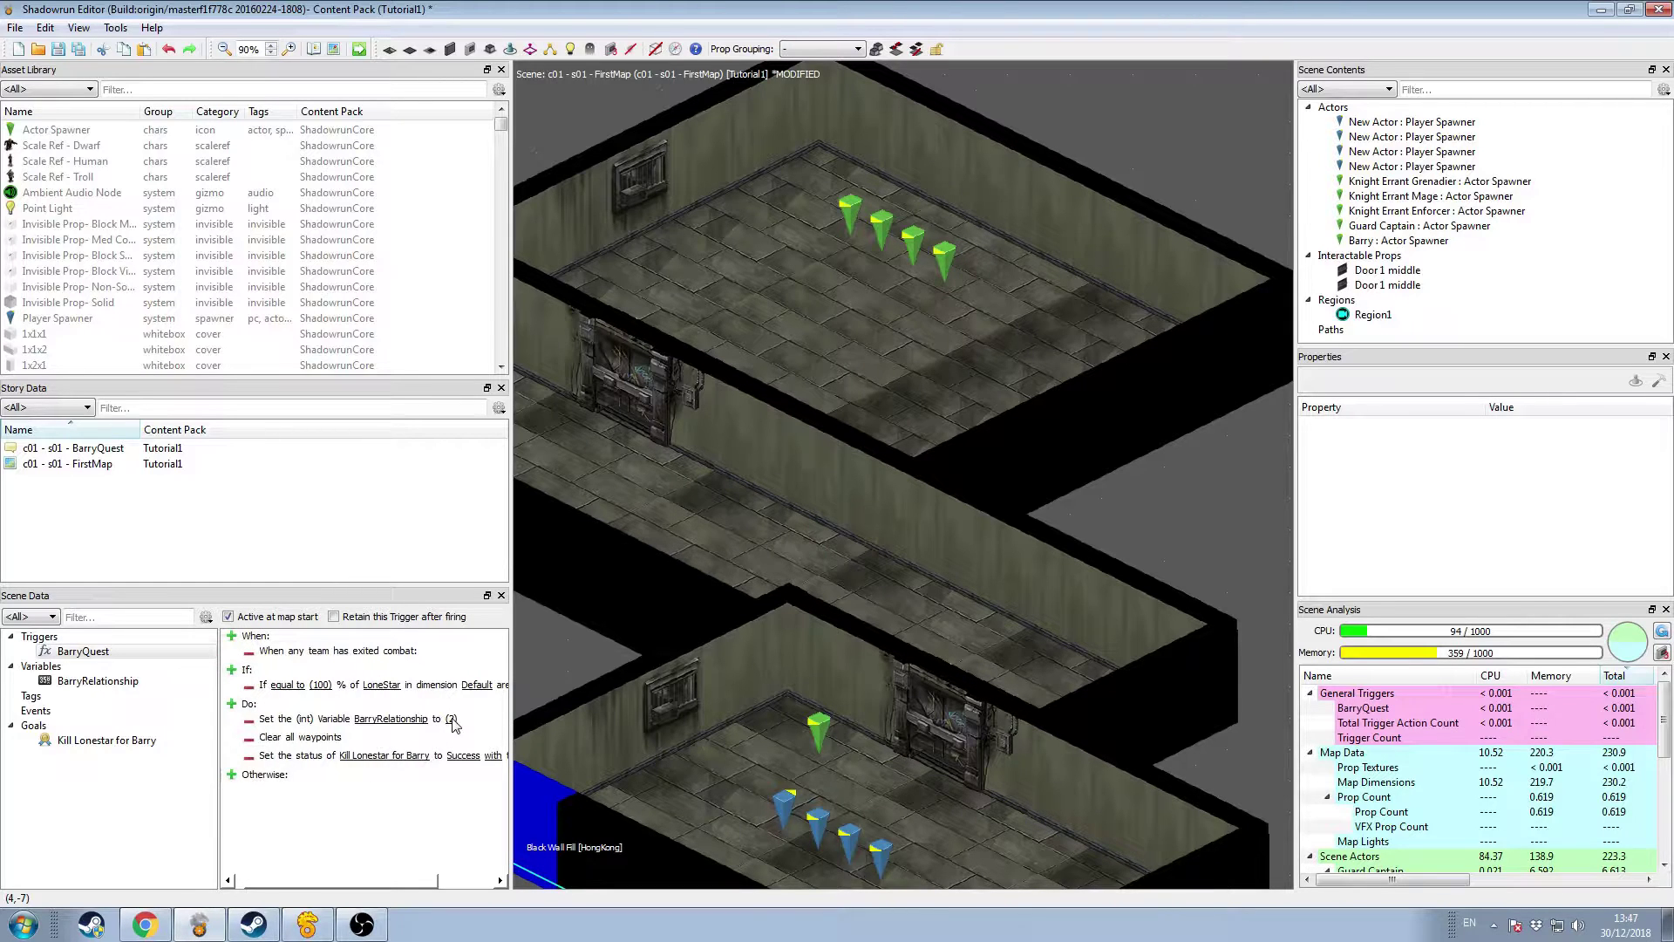
{"action": "left_click_drag", "start_coordinate": [364, 890], "coordinate": [422, 889]}
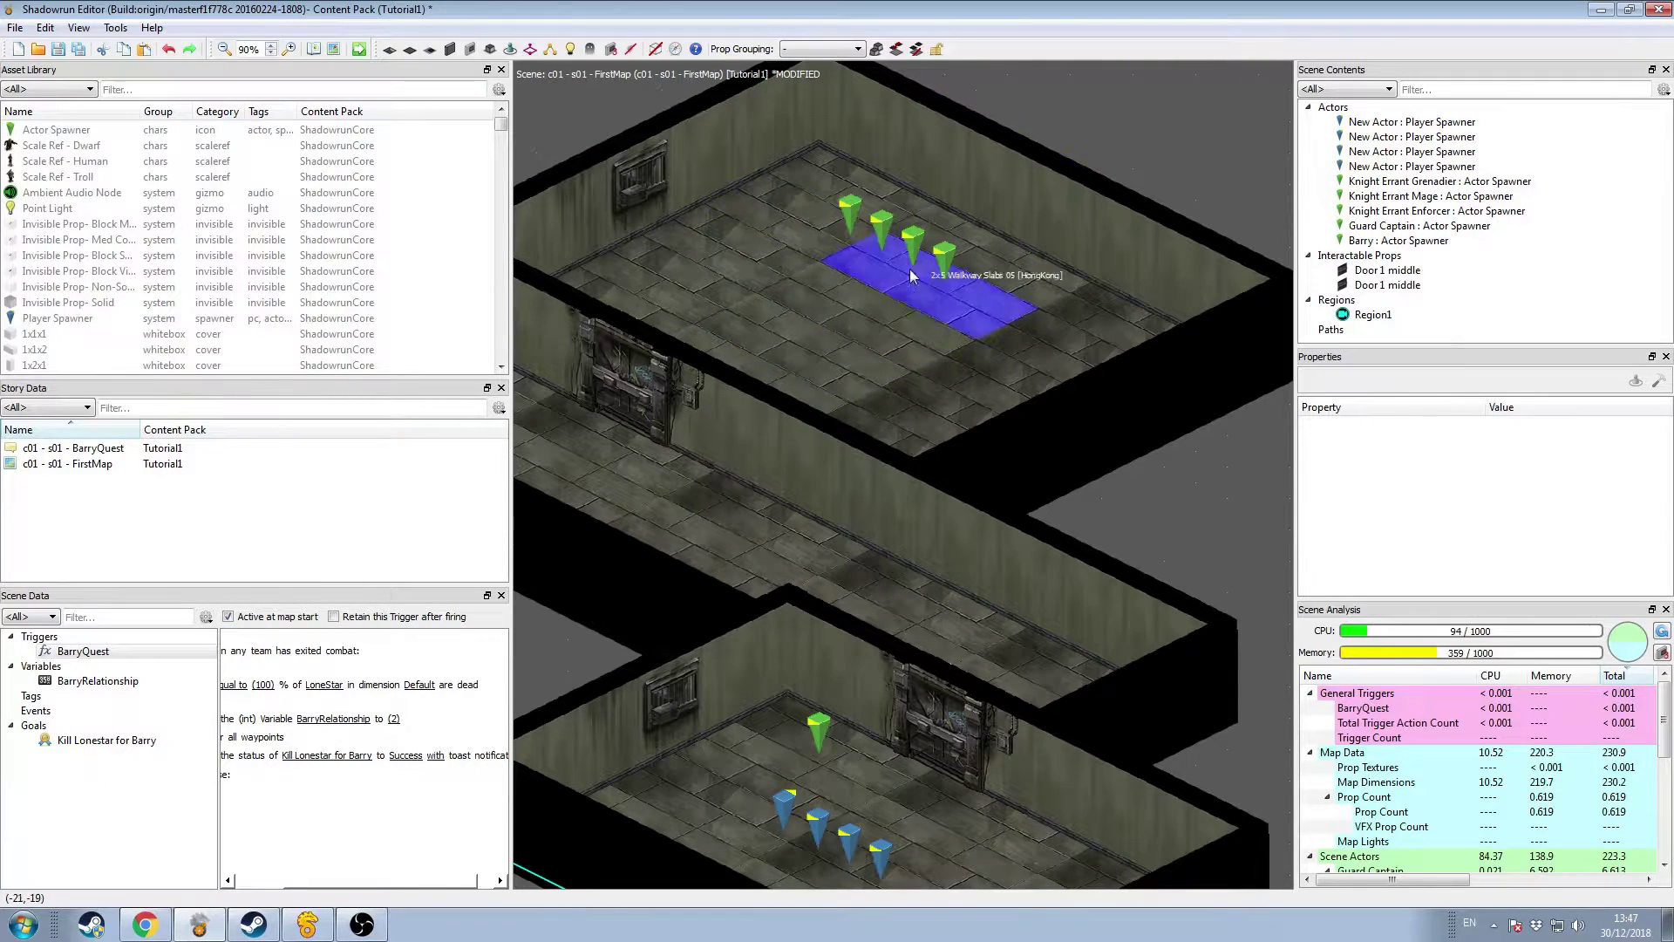
{"action": "left_click_drag", "start_coordinate": [430, 883], "coordinate": [369, 891]}
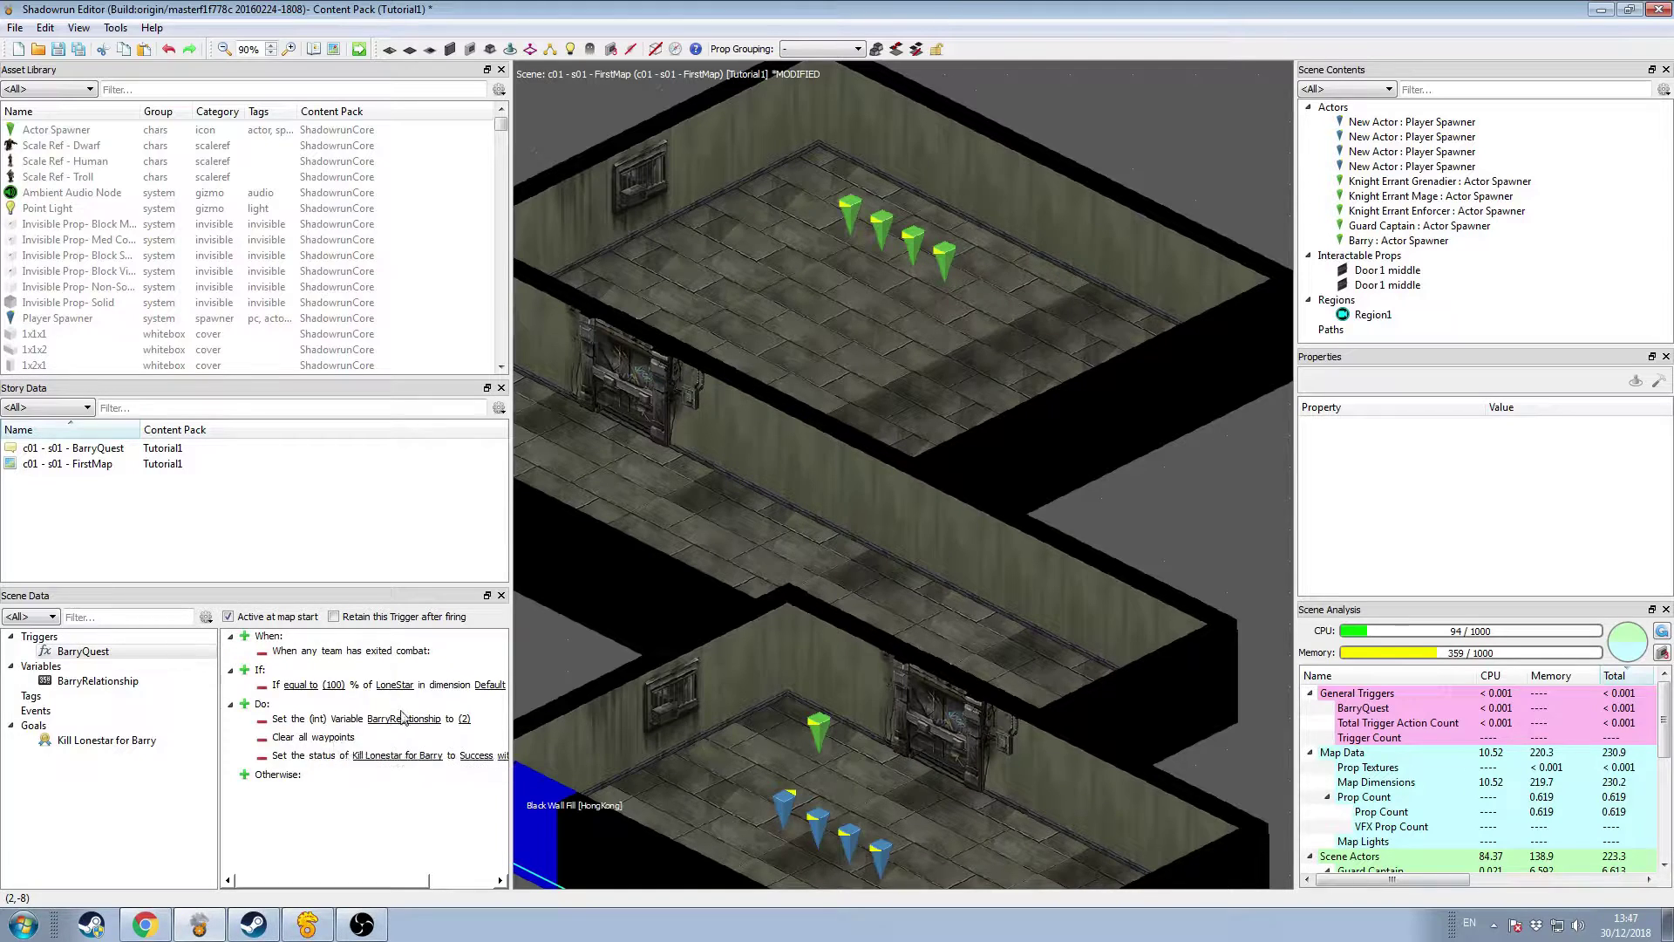
{"action": "left_click", "coordinate": [56, 48]}
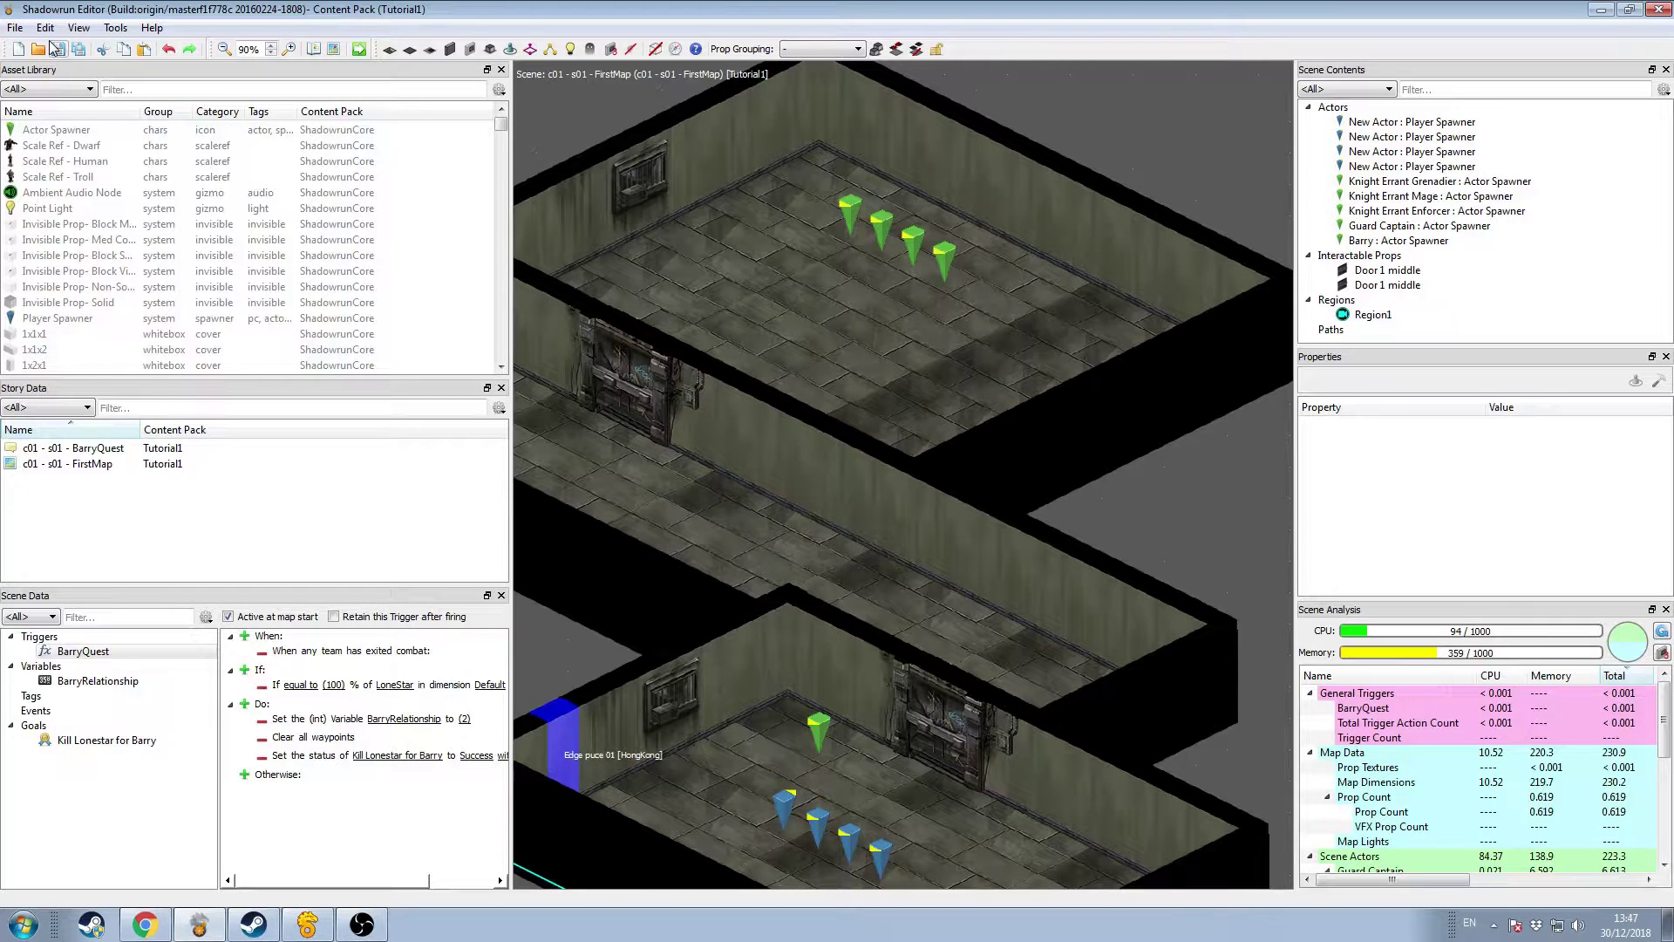
Step: Open the BarryQuest conversation, collapse the "Hi, I'm Barry" branch and select the link that requires BarryRelationship equal to 2
{"action": "left_click", "coordinate": [130, 450]}
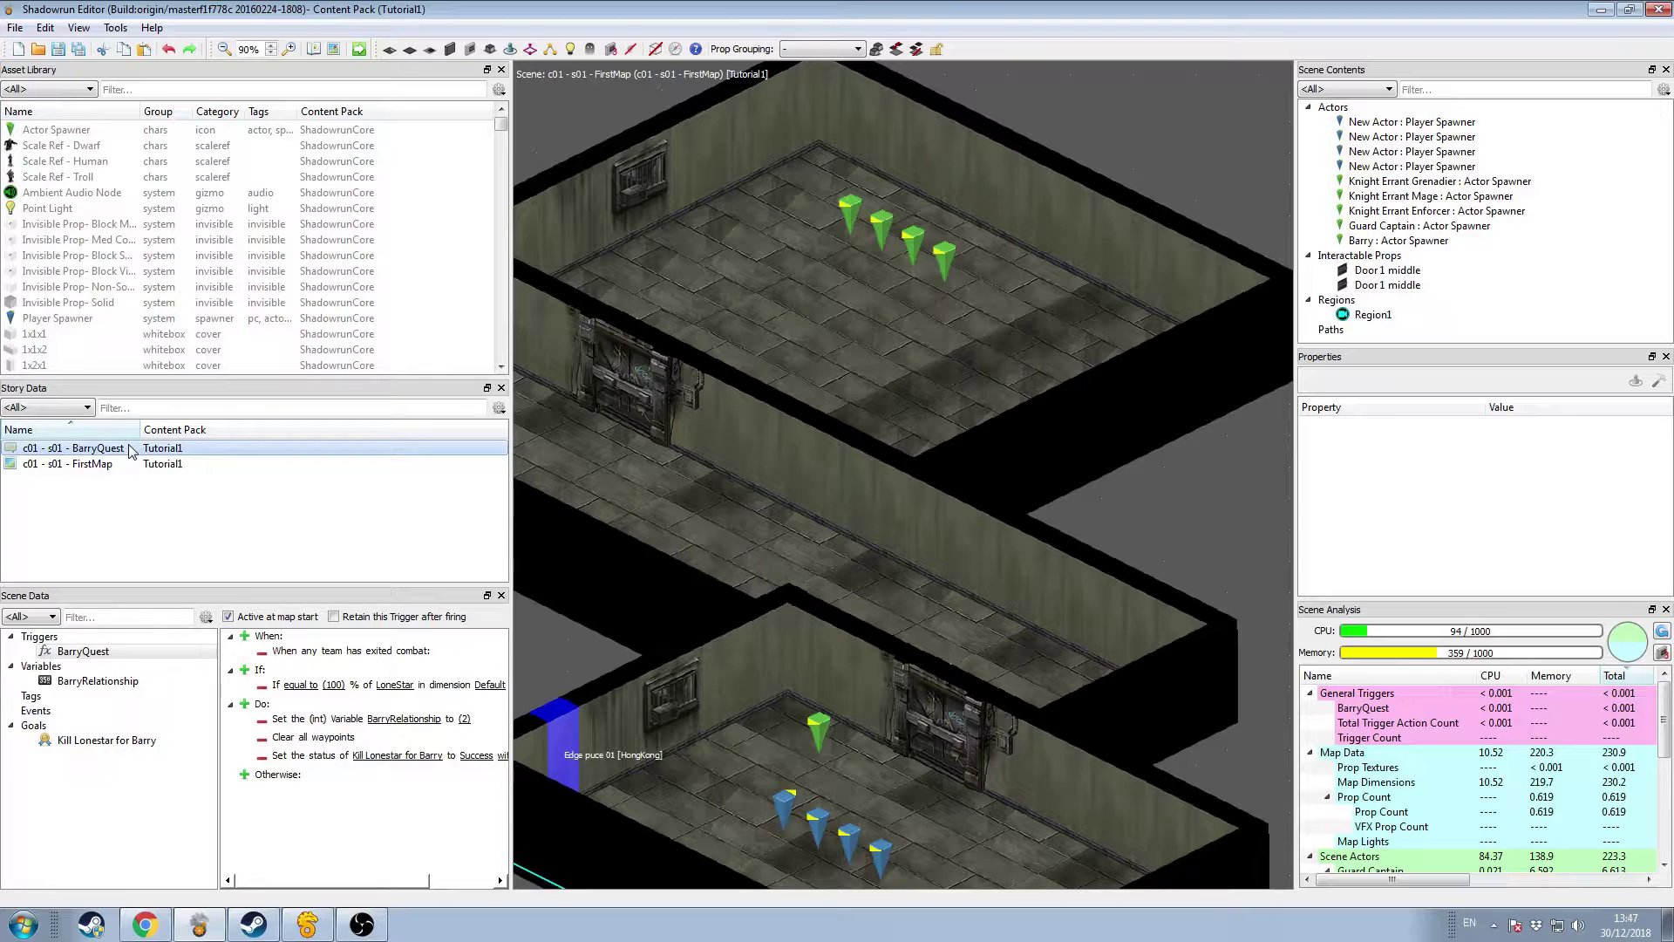
{"action": "double_click", "coordinate": [131, 450]}
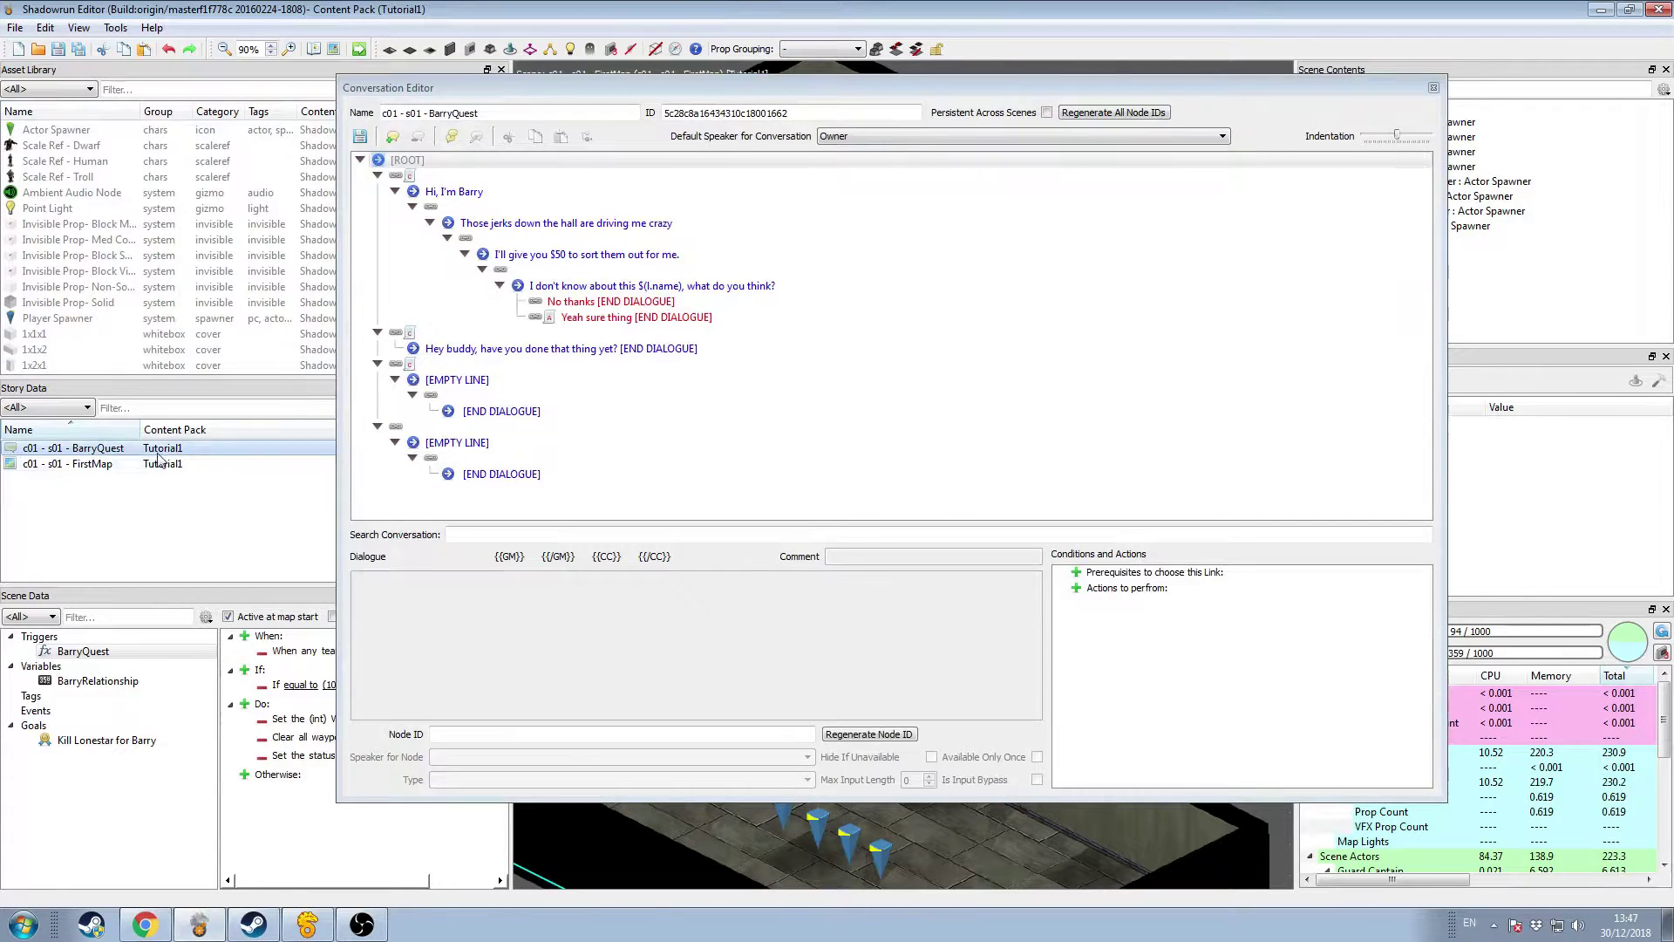
{"action": "left_click", "coordinate": [395, 191]}
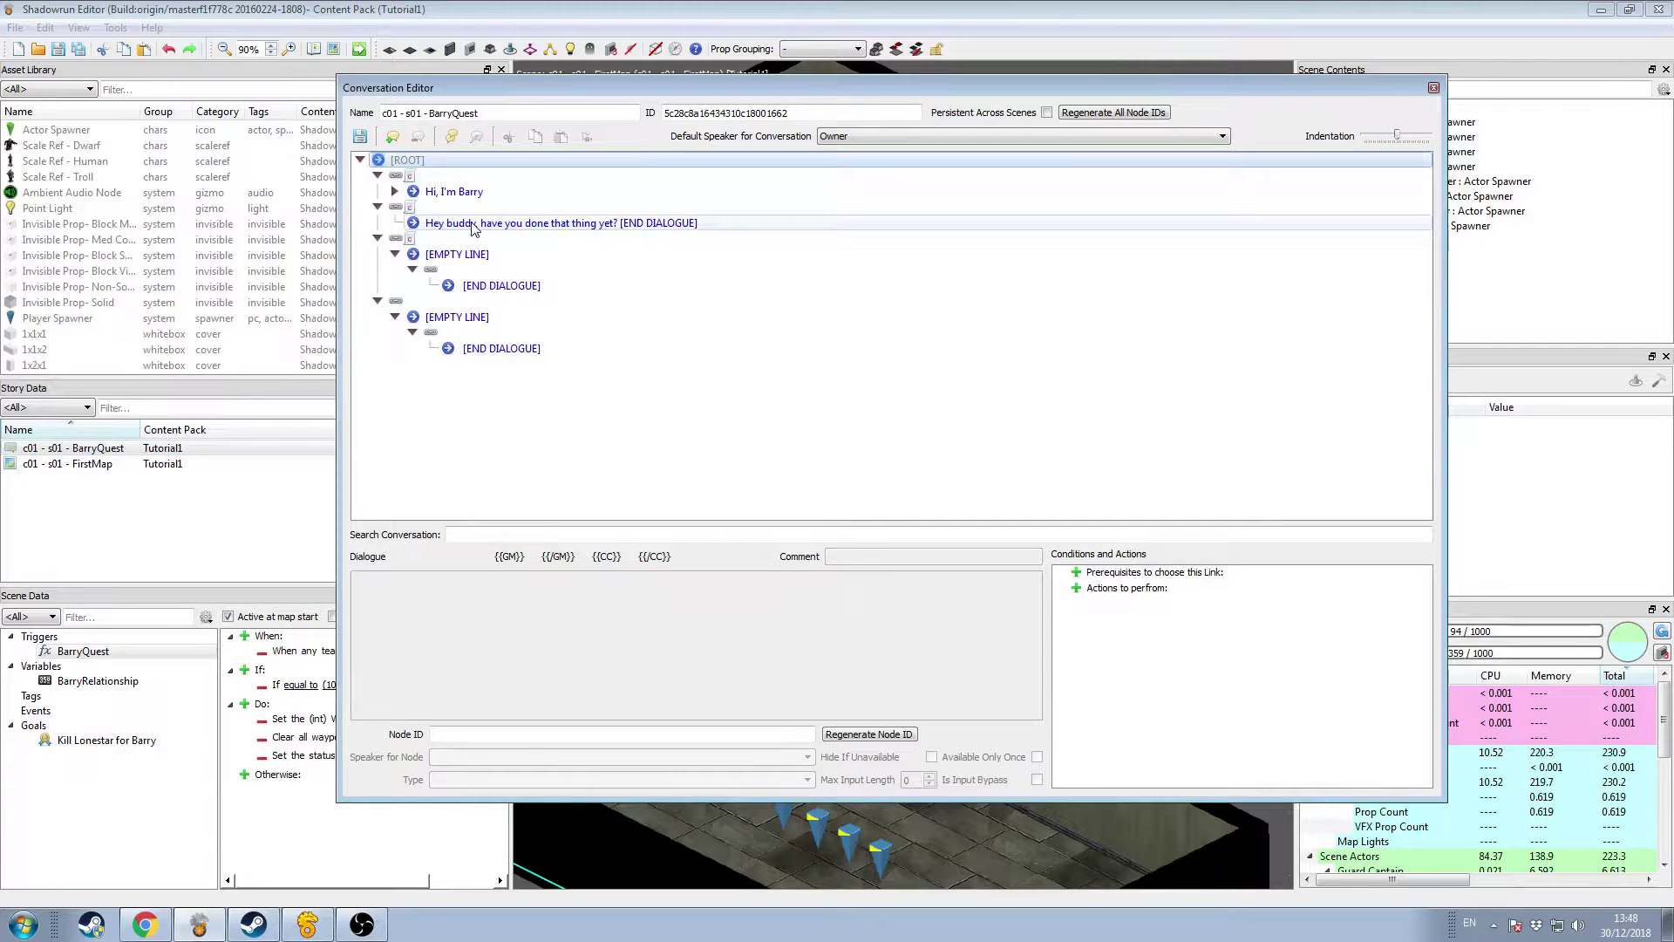
{"action": "left_click_drag", "start_coordinate": [519, 85], "coordinate": [617, 144]}
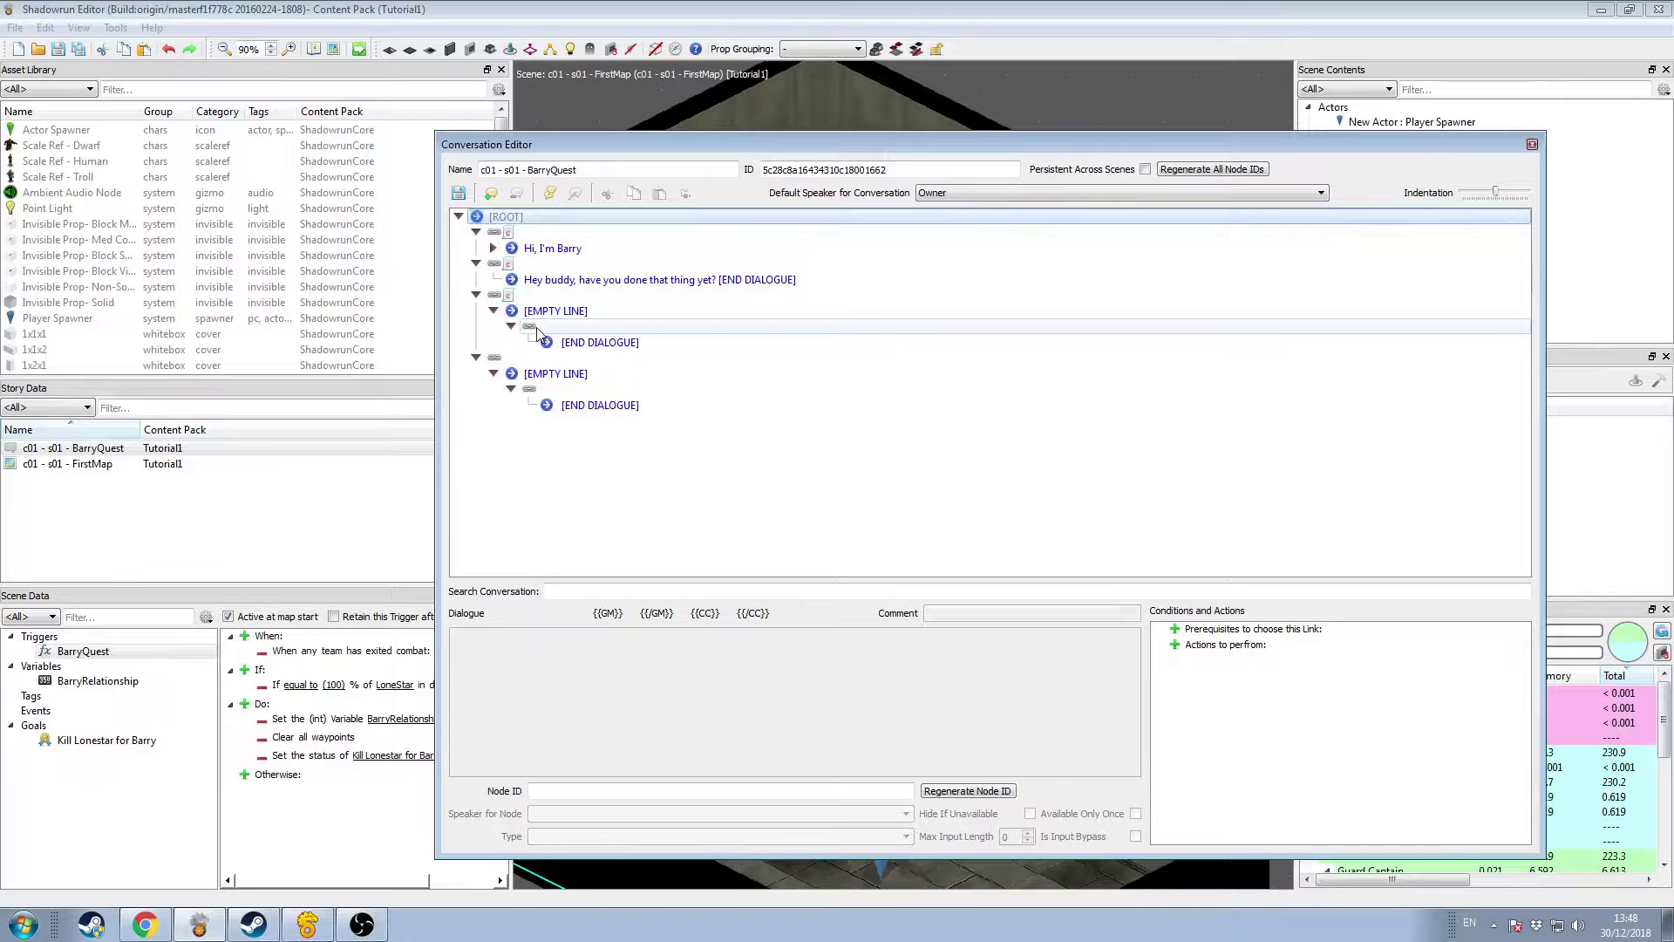
{"action": "left_click", "coordinate": [504, 296]}
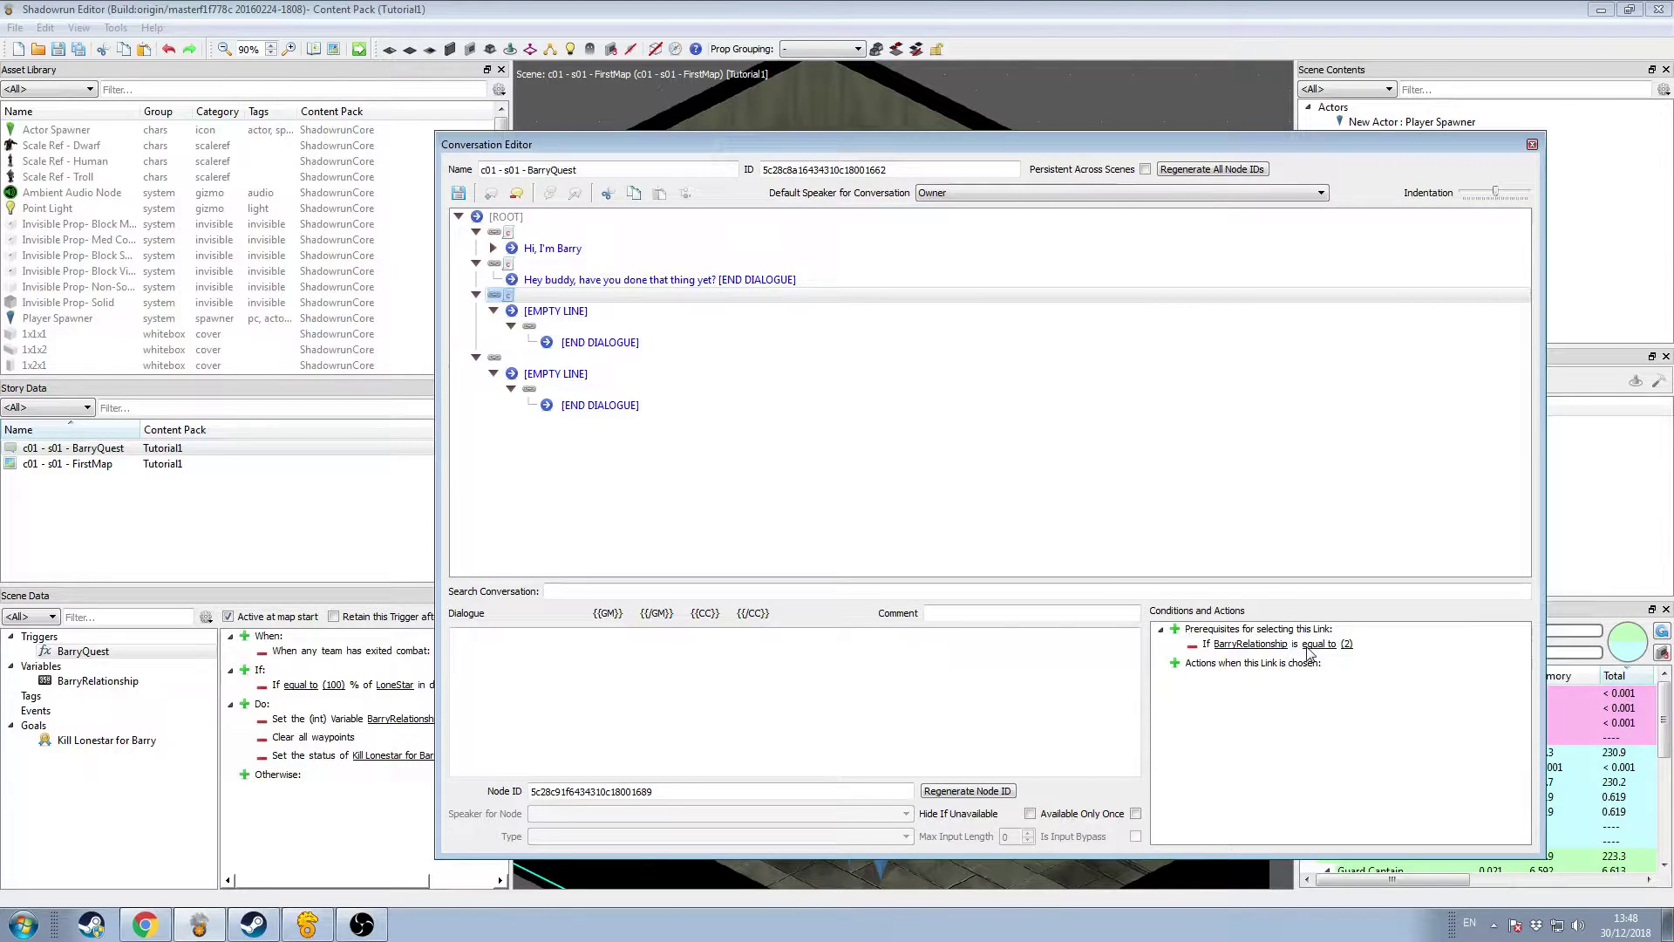
Step: Enter "Hey buddy" as the empty opening line of the branch for BarryRelationship equal to 2
{"action": "left_click", "coordinate": [592, 312]}
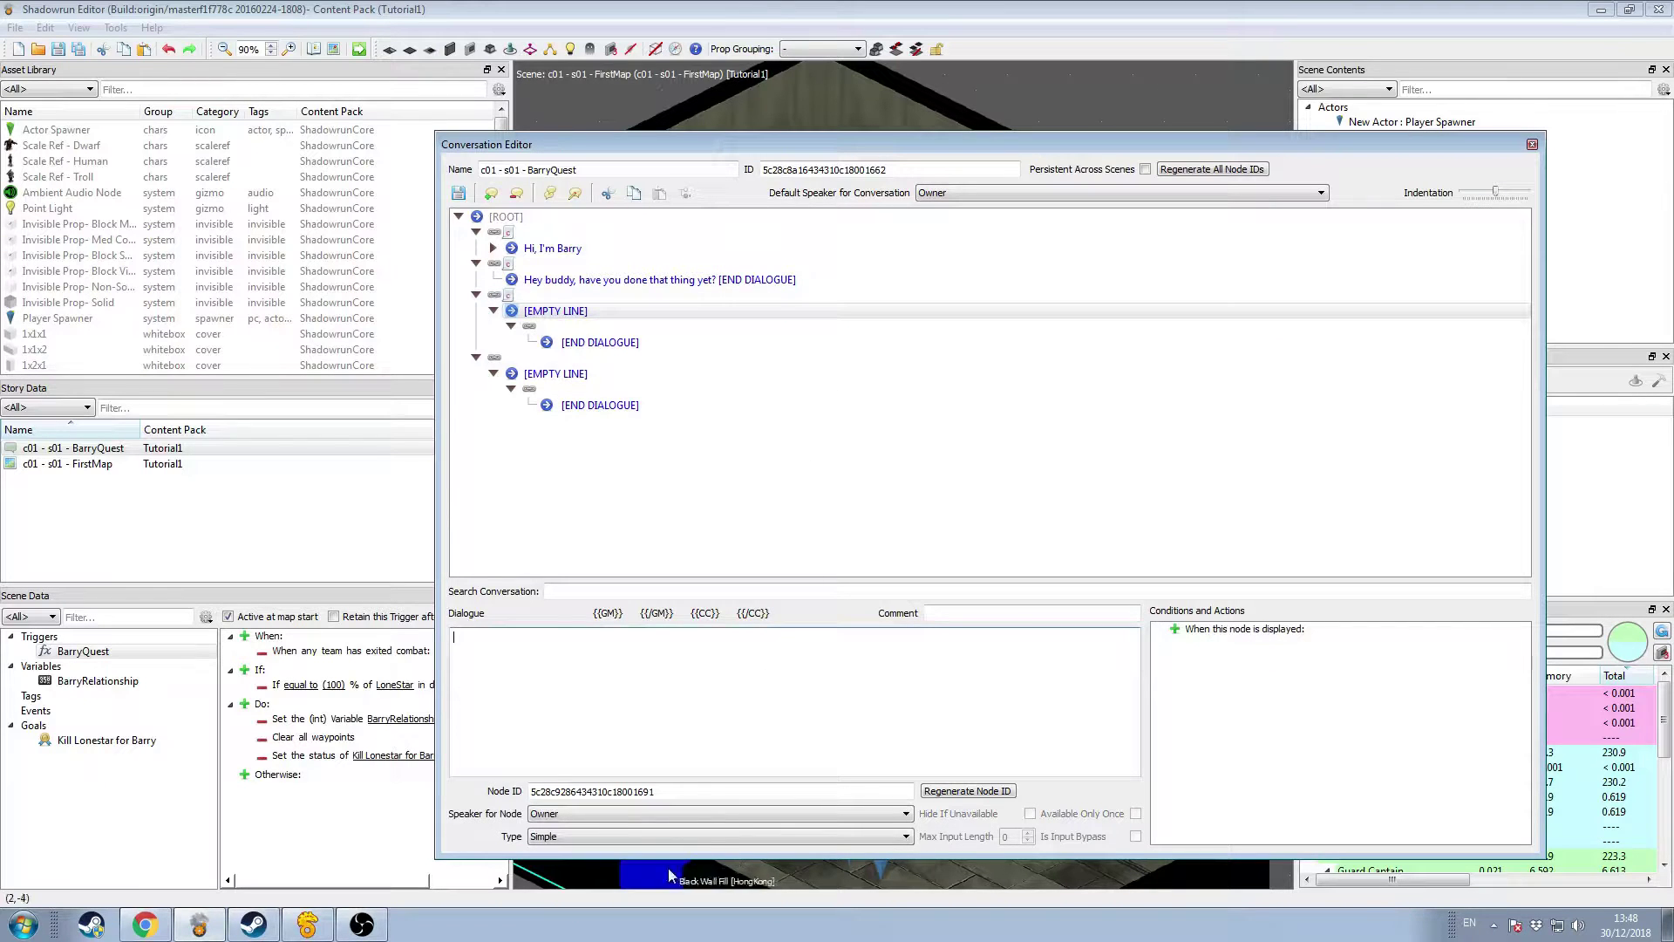
{"action": "type", "text": "Hey man"}
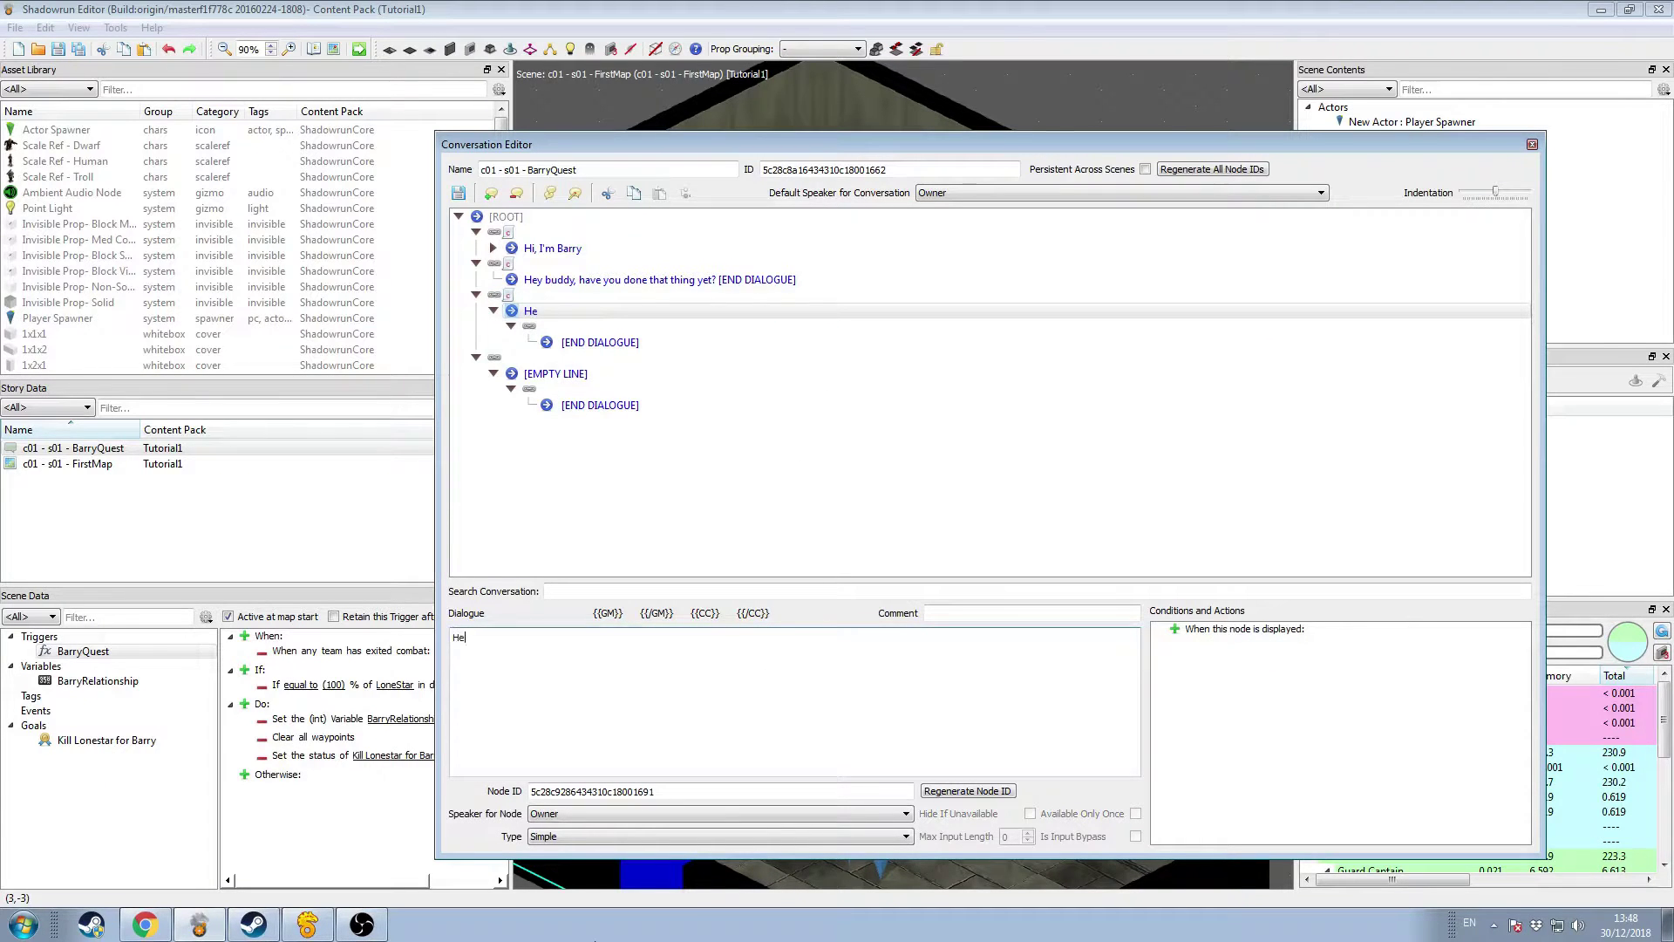
{"action": "key", "text": "BackSpace"}
{"action": "key", "text": "BackSpace"}
{"action": "key", "text": "BackSpace"}
{"action": "type", "text": "bud"}
Step: Enter "You really saved me ass!" as the line that follows "Hey buddy"
{"action": "left_click", "coordinate": [600, 342]}
{"action": "left_click", "coordinate": [597, 658]}
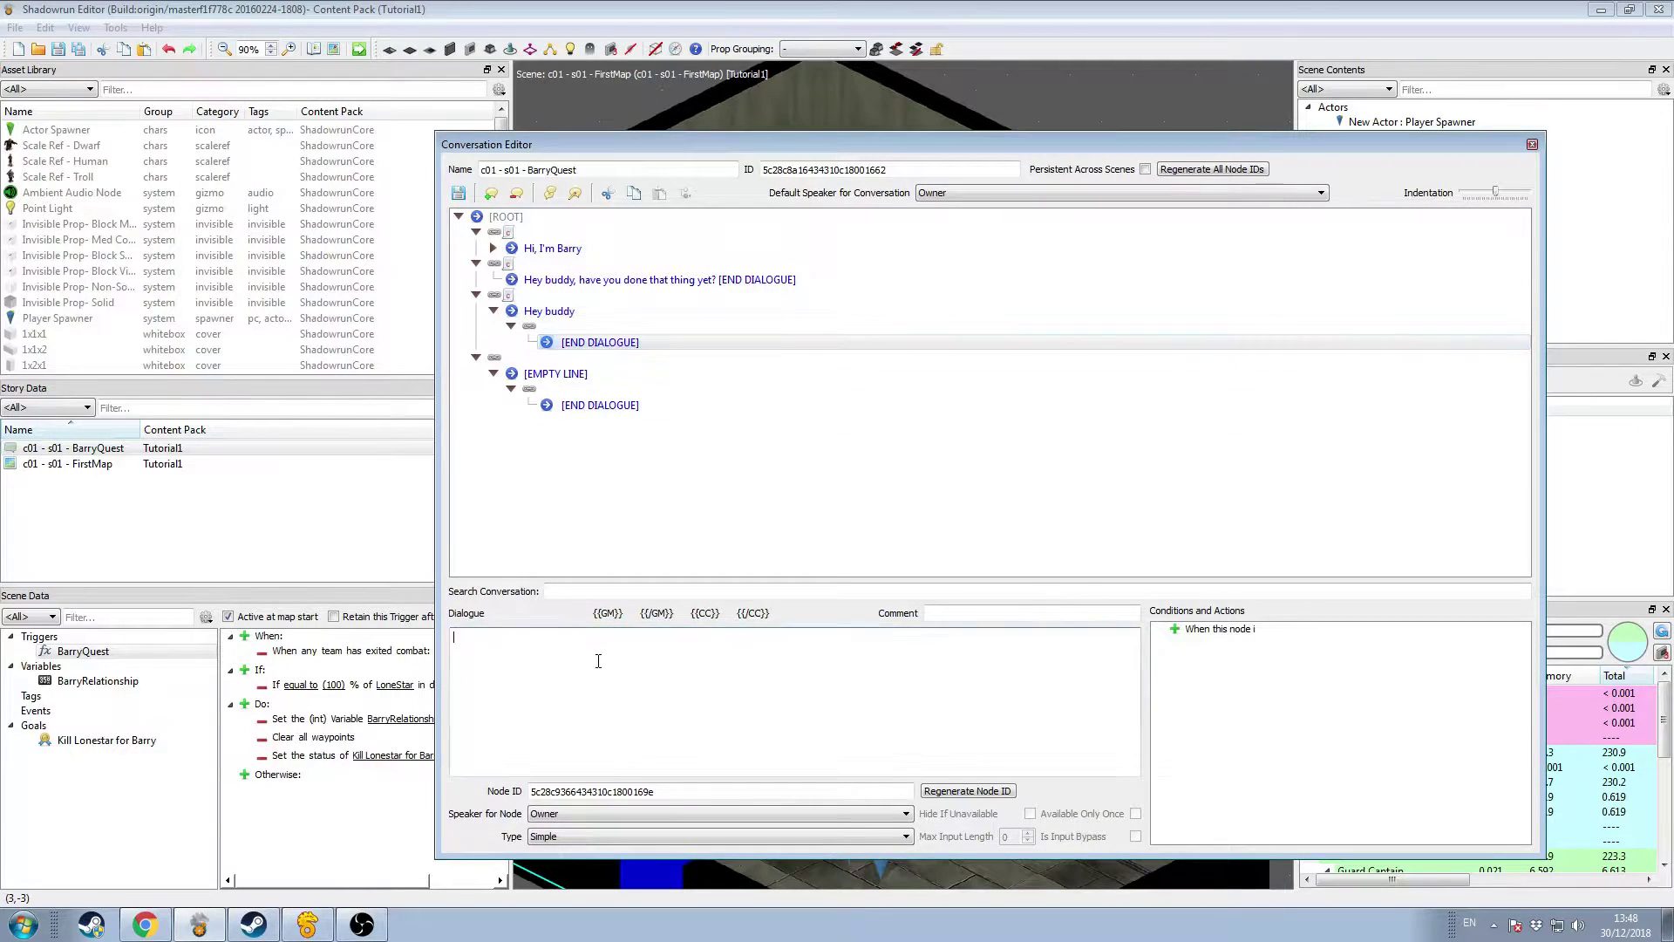
{"action": "type", "text": "You really saved me ass"}
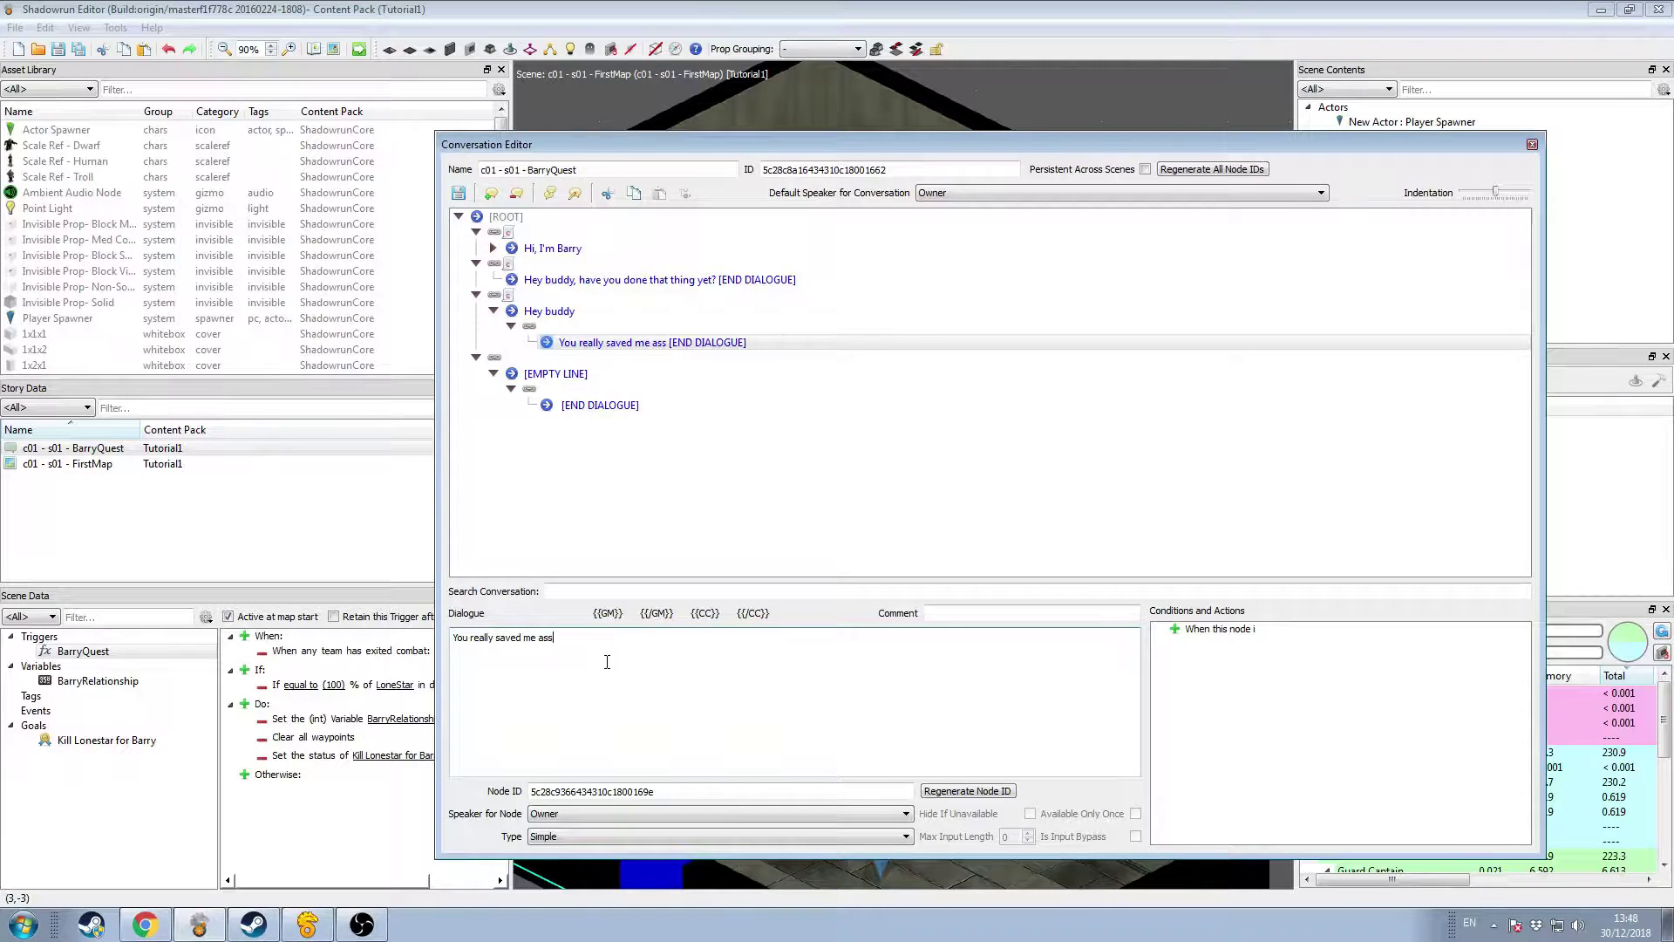
{"action": "type", "text": "!"}
Step: Add two player responses under "You really saved me ass!" and write "We said $50 right?" in the first one
{"action": "left_click", "coordinate": [632, 342]}
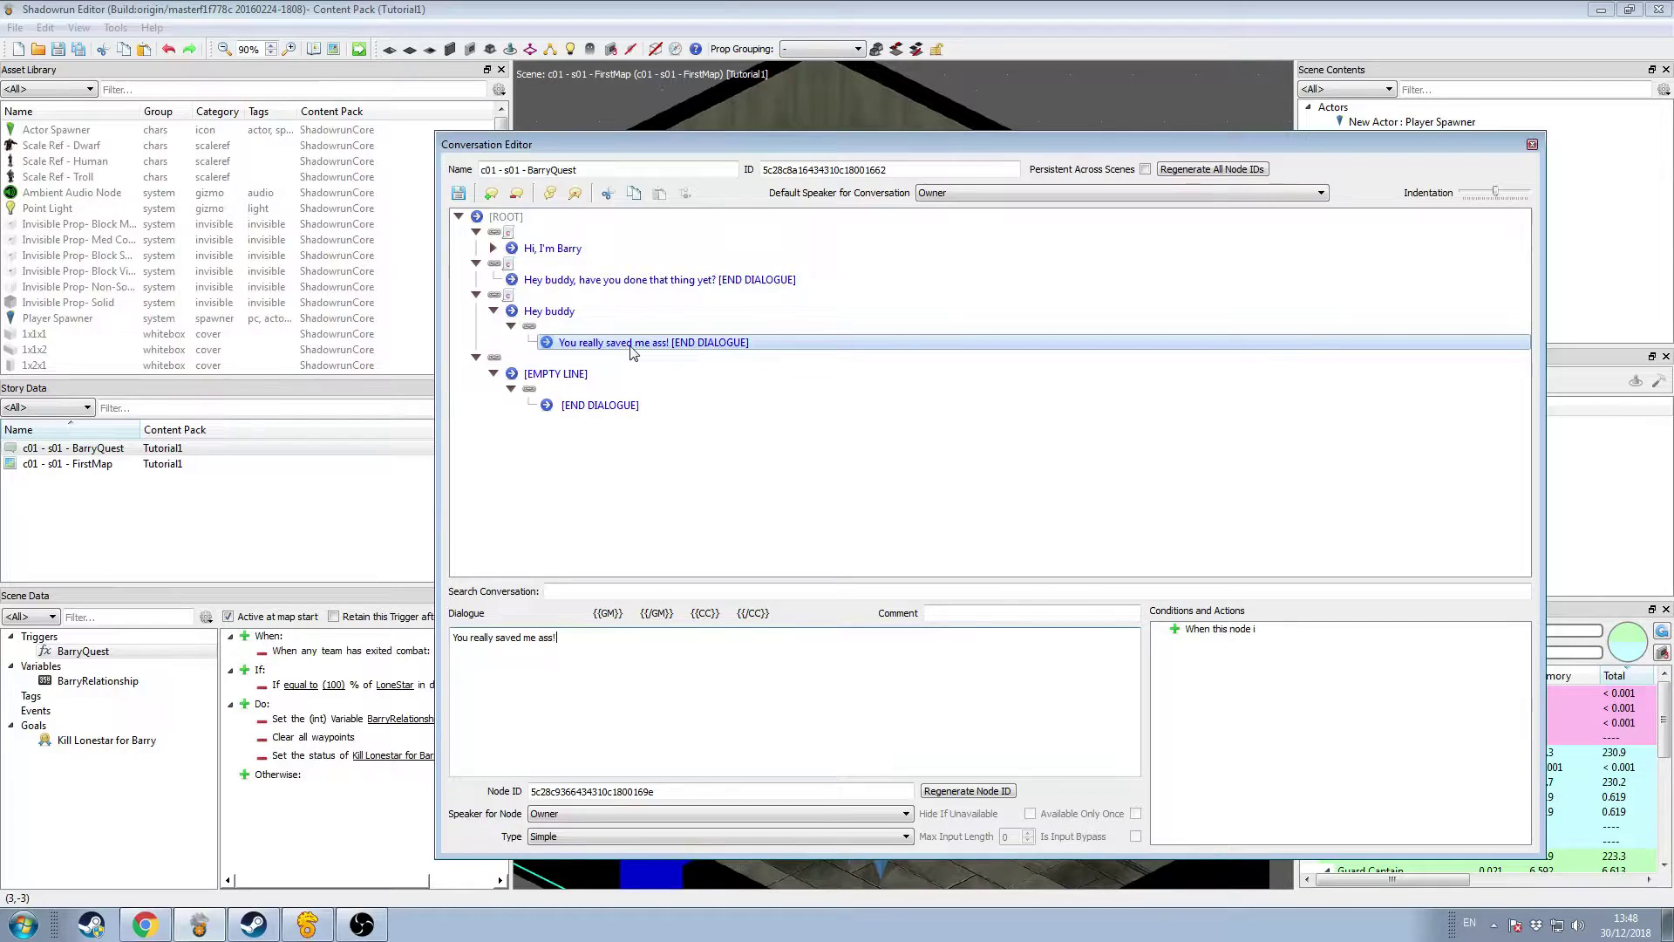
{"action": "left_click", "coordinate": [491, 193]}
{"action": "left_click", "coordinate": [491, 194]}
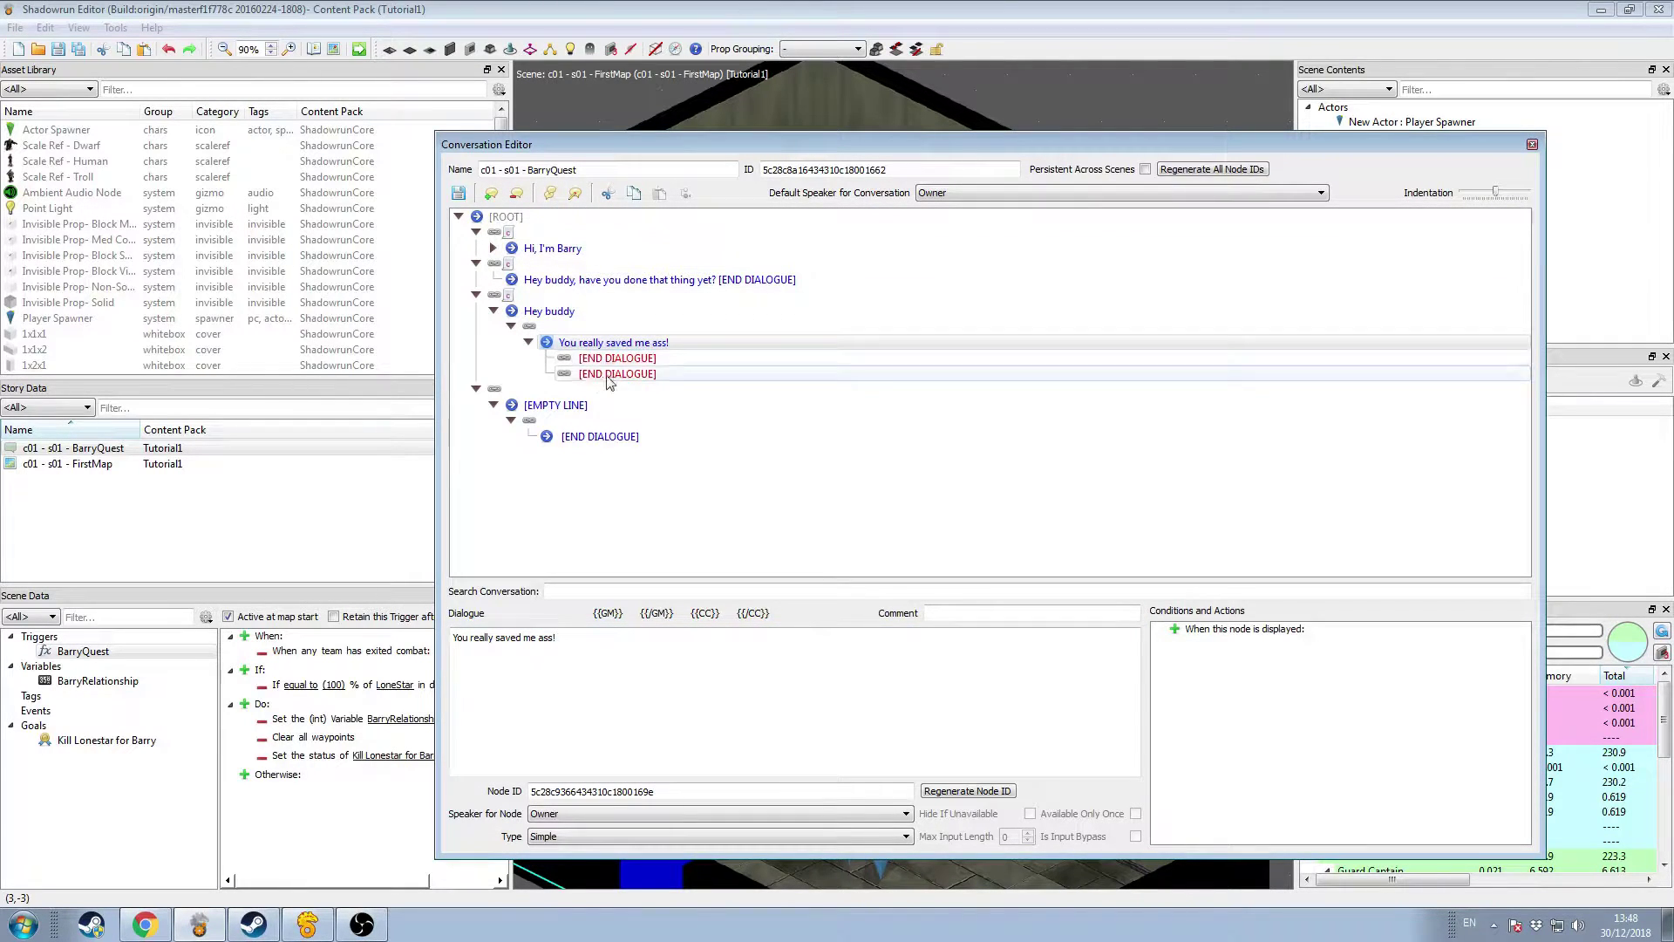
{"action": "left_click", "coordinate": [604, 360]}
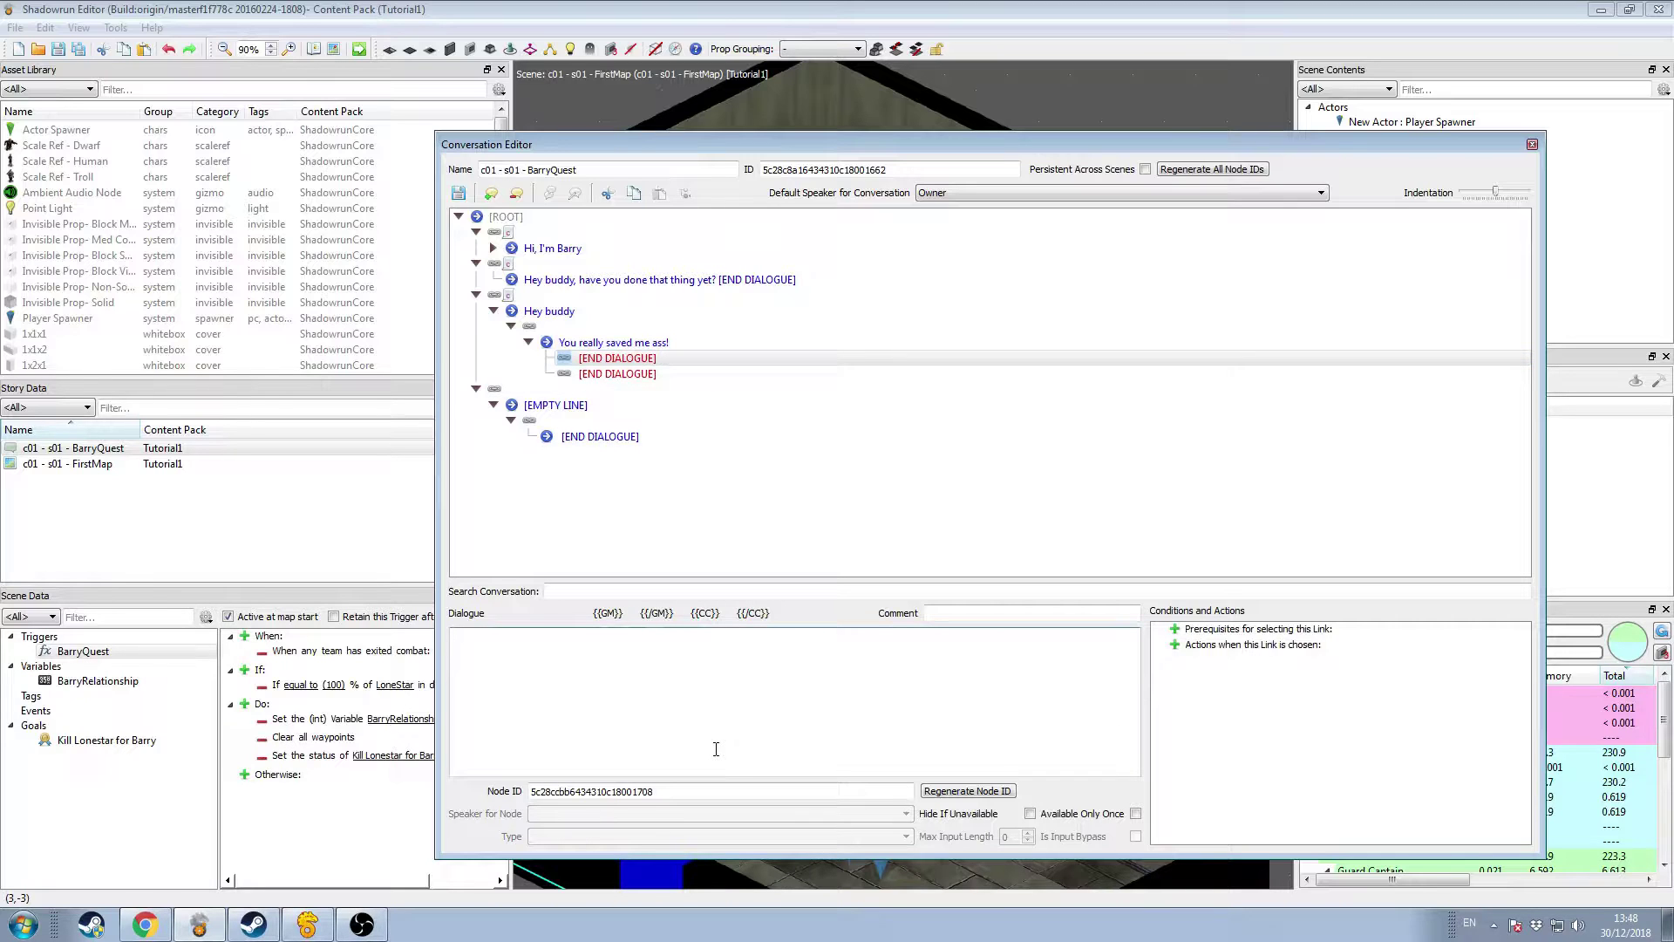
{"action": "left_click", "coordinate": [716, 749]}
{"action": "type", "text": "We said $50 right?"}
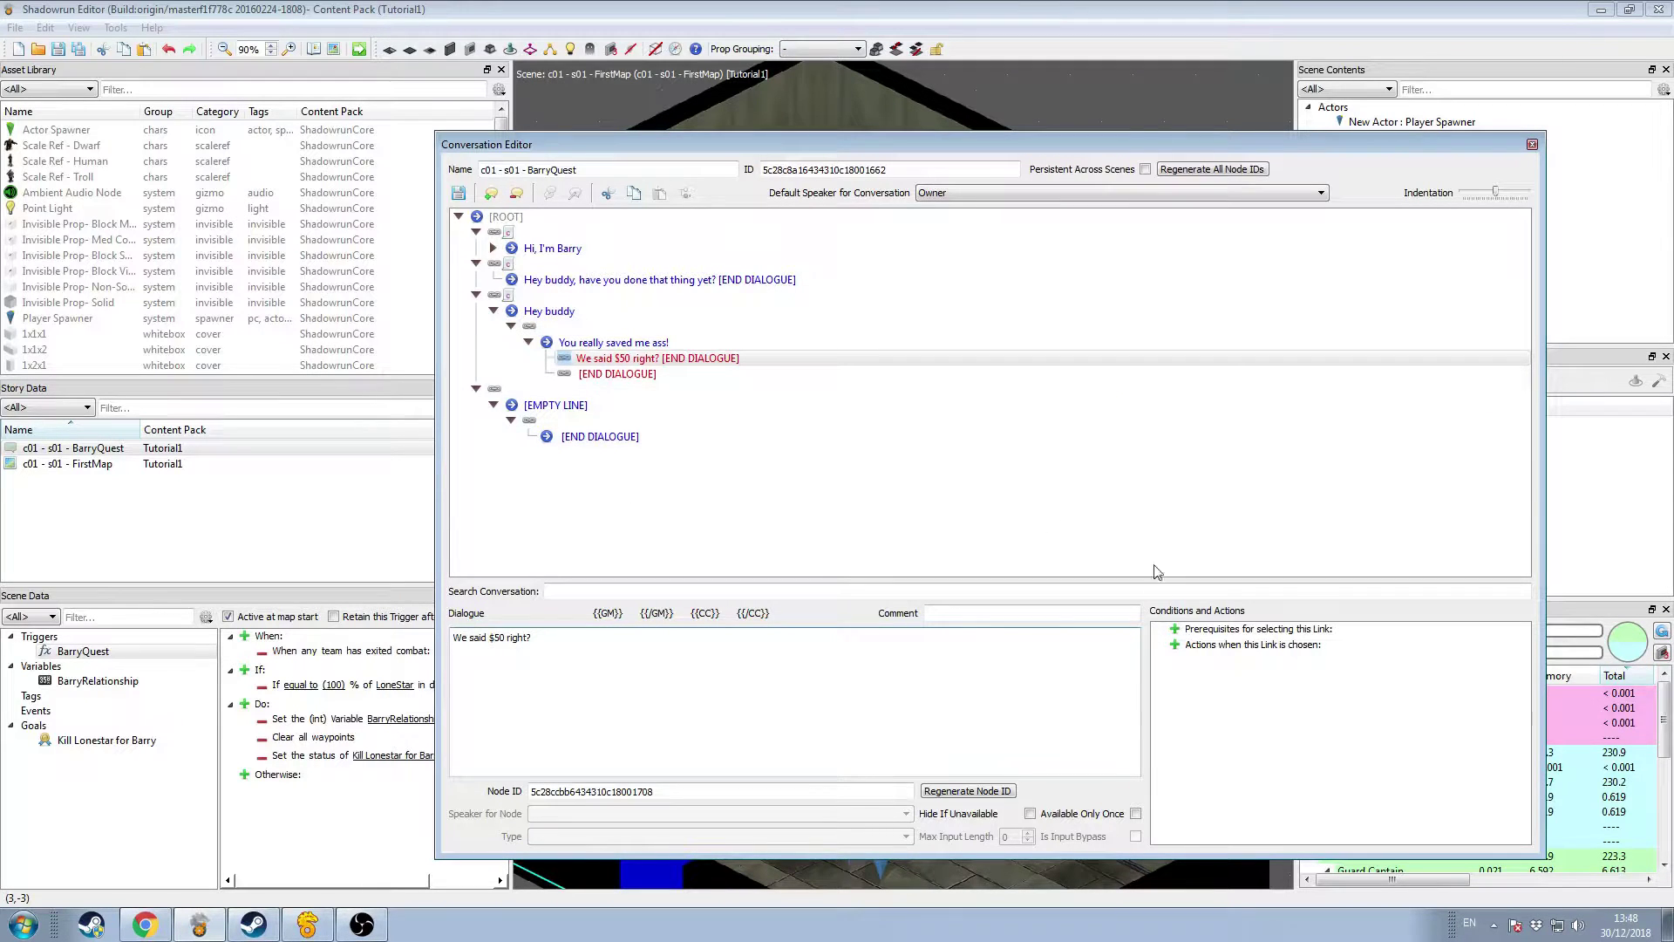
{"action": "left_click", "coordinate": [1175, 646]}
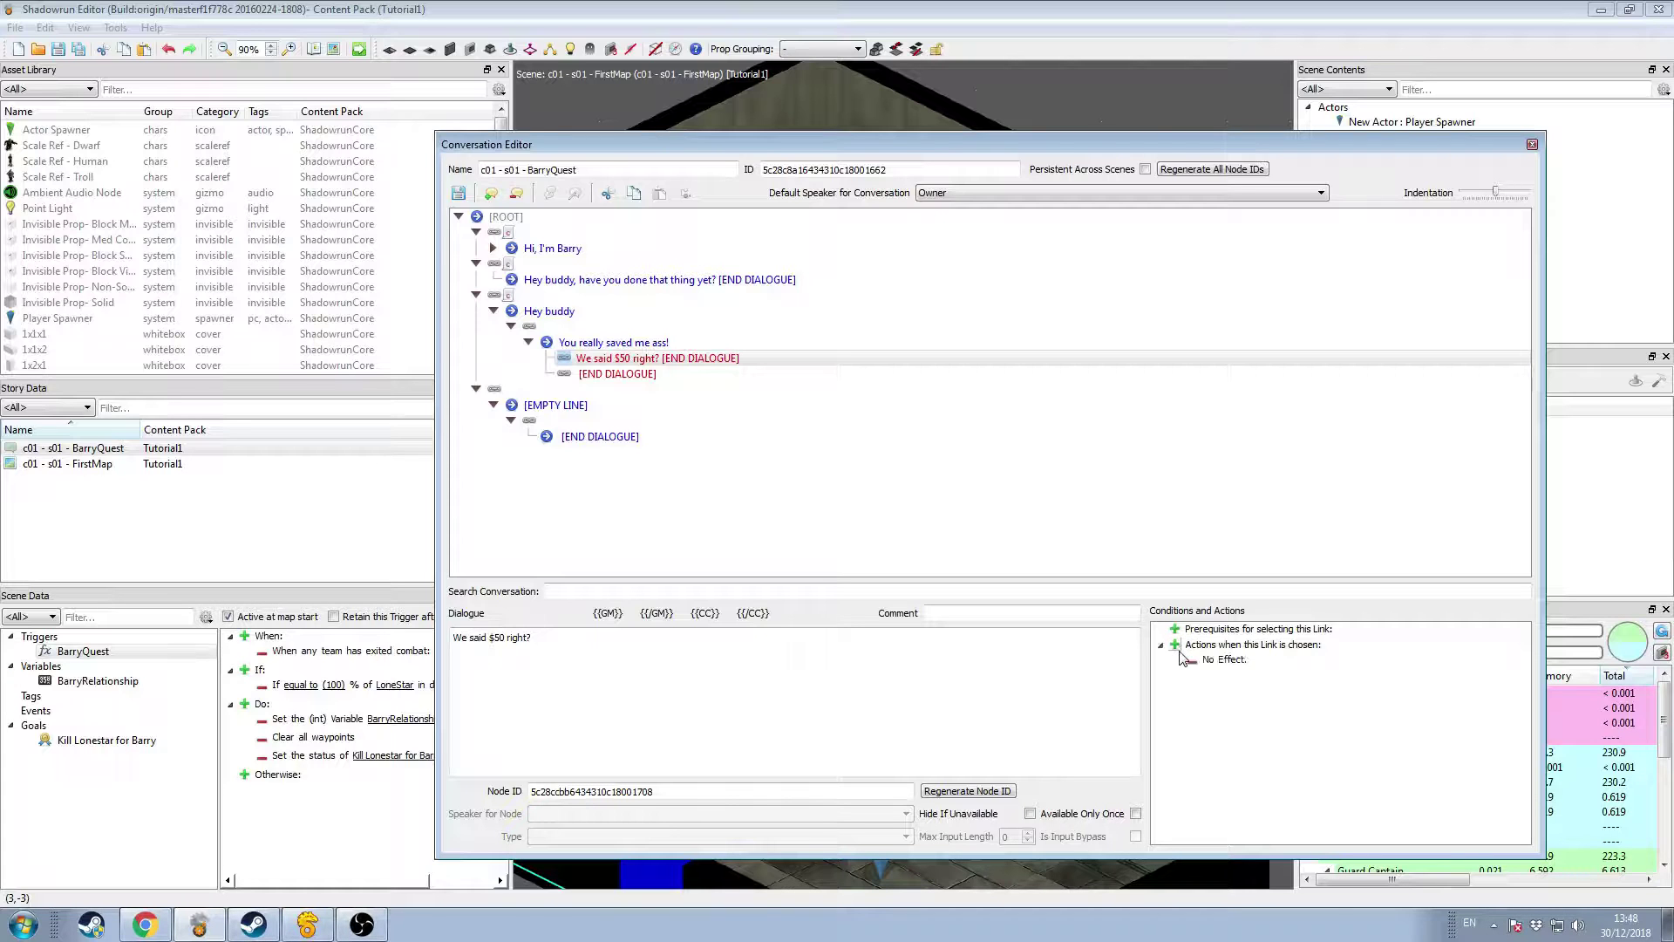
{"action": "right_click", "coordinate": [1230, 661]}
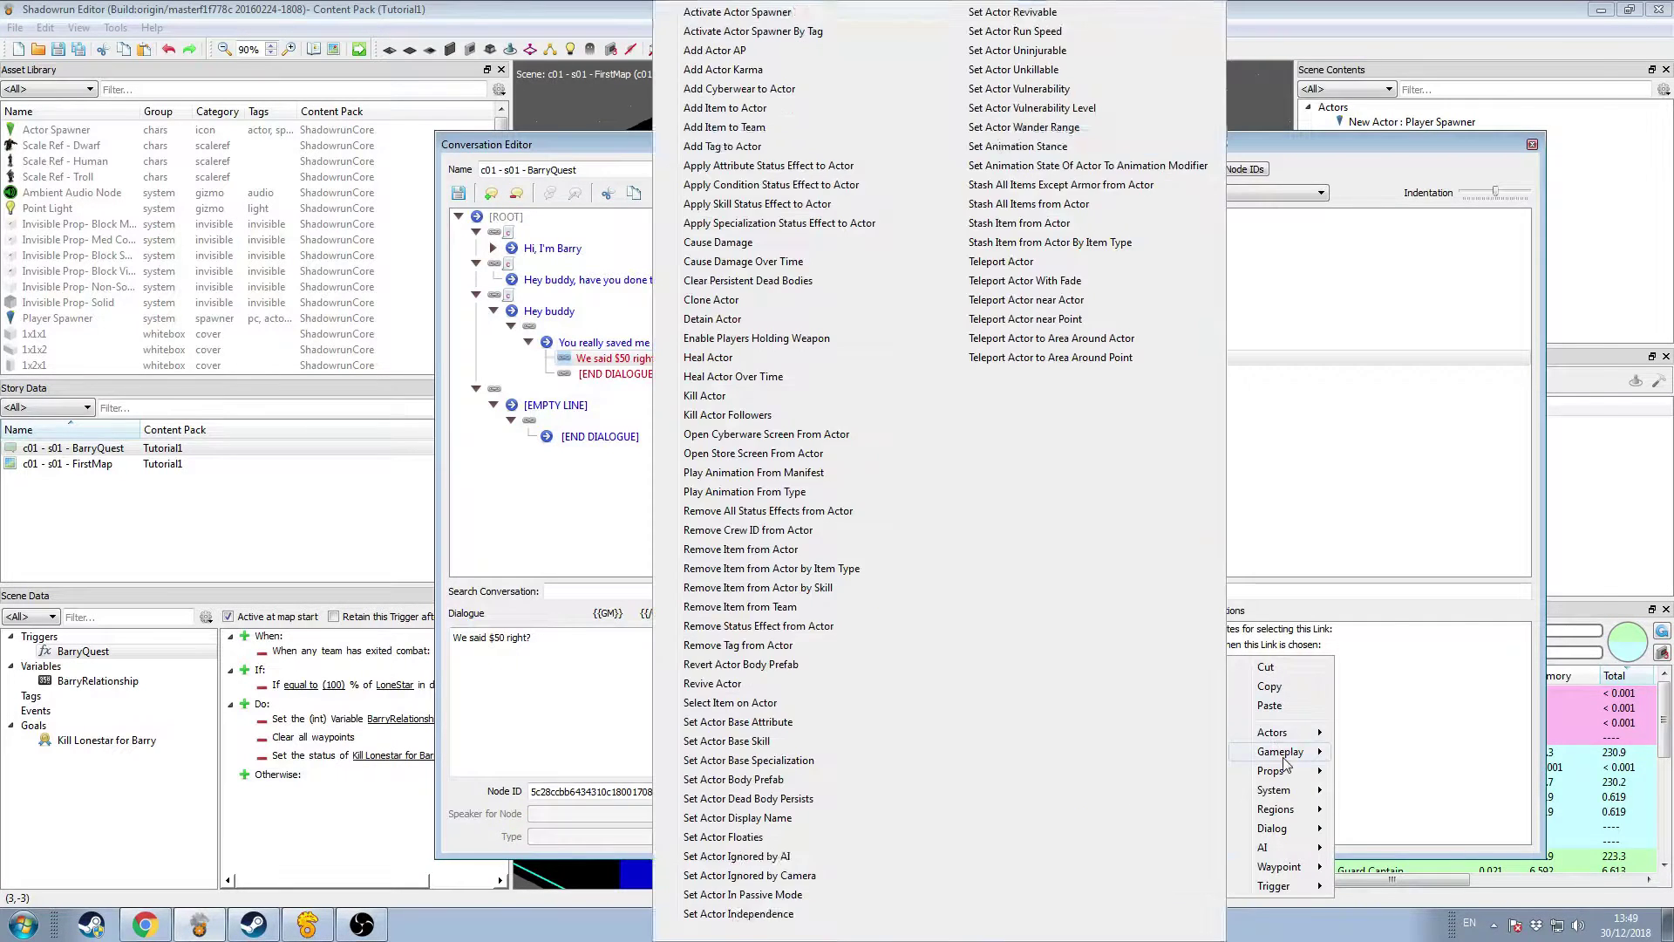
{"action": "mouse_move", "coordinate": [1288, 755]}
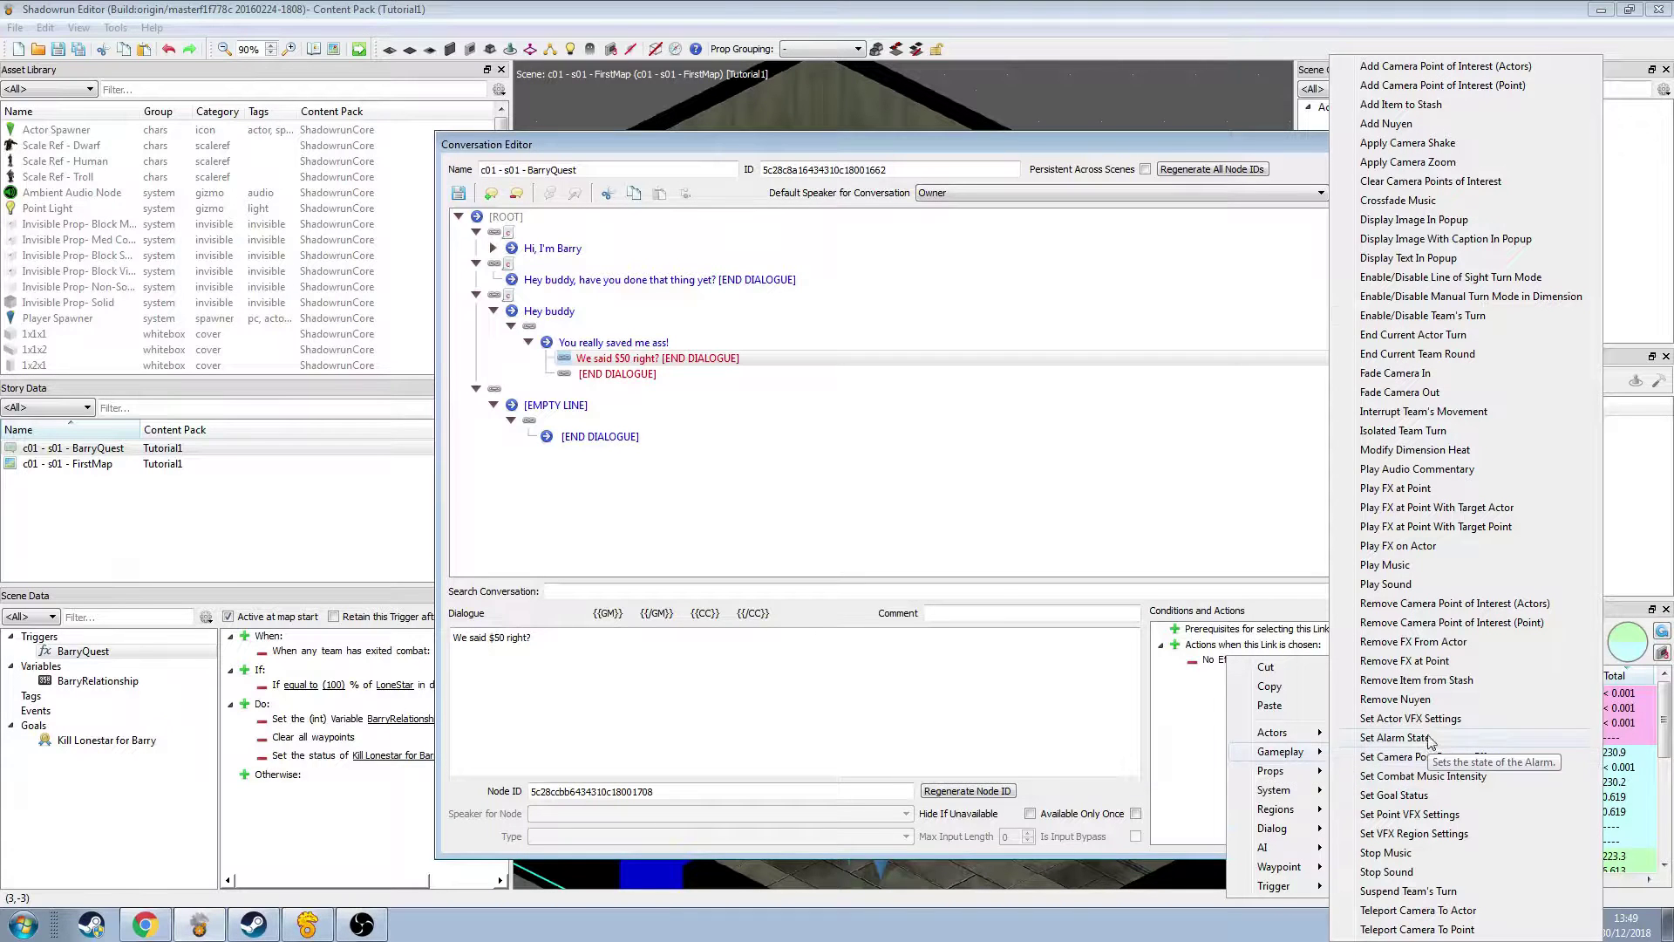
{"action": "left_click", "coordinate": [1477, 124]}
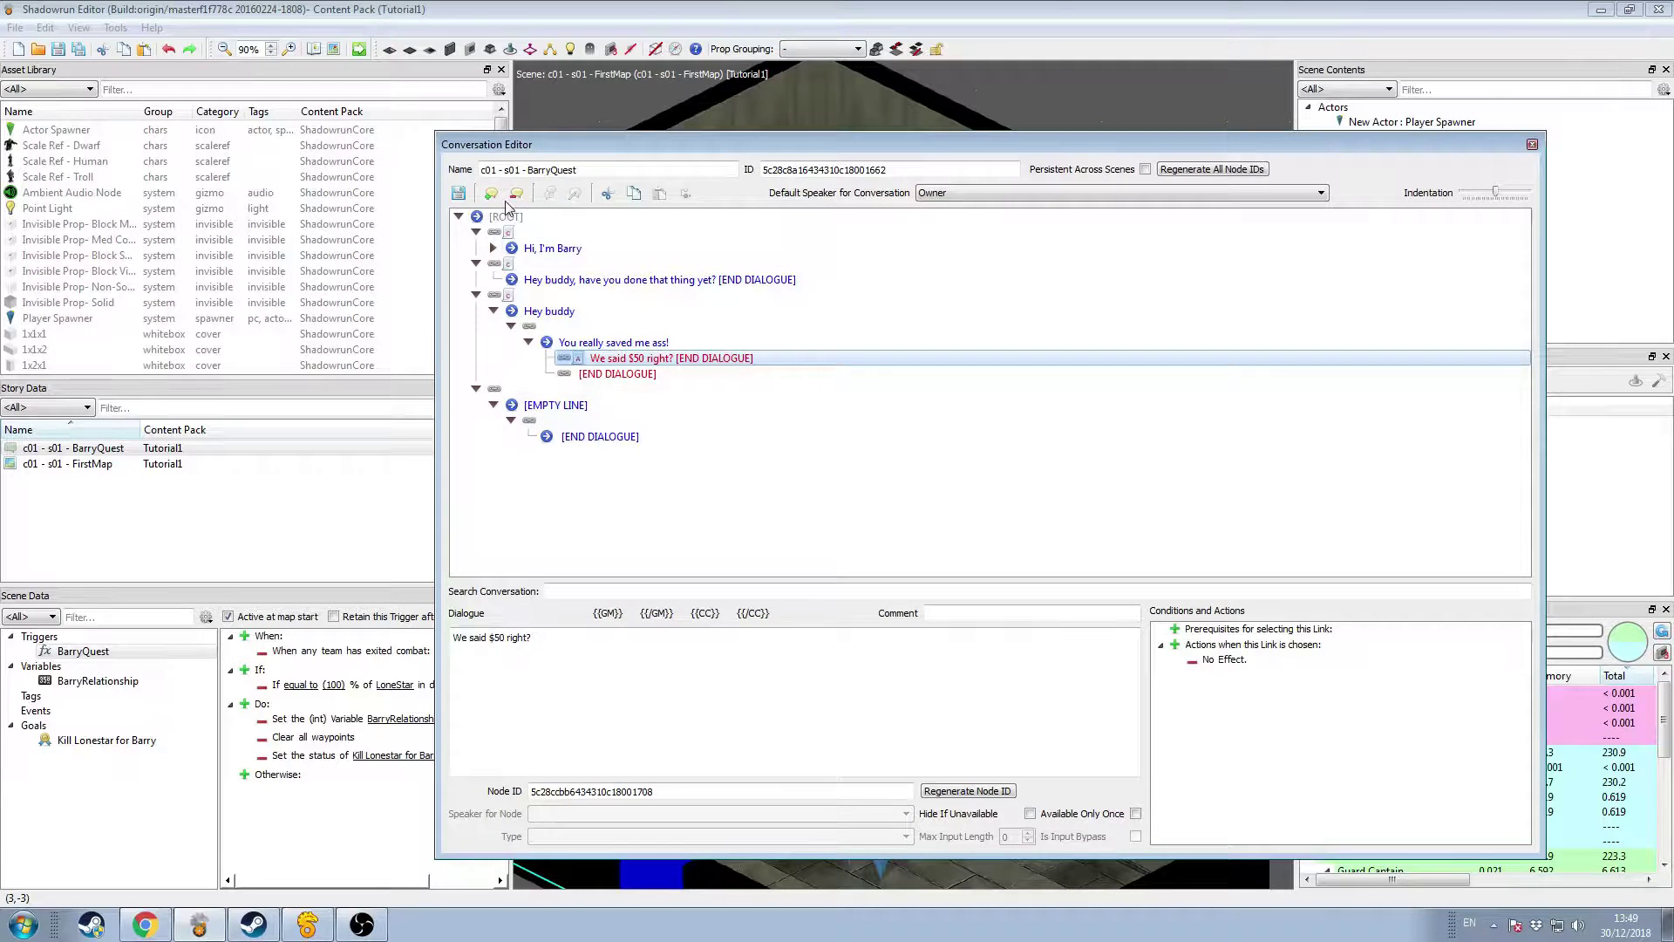
Step: Add a reply node under "We said $50 right?" with the line "Yeah, here's your money."
{"action": "left_click", "coordinate": [501, 202]}
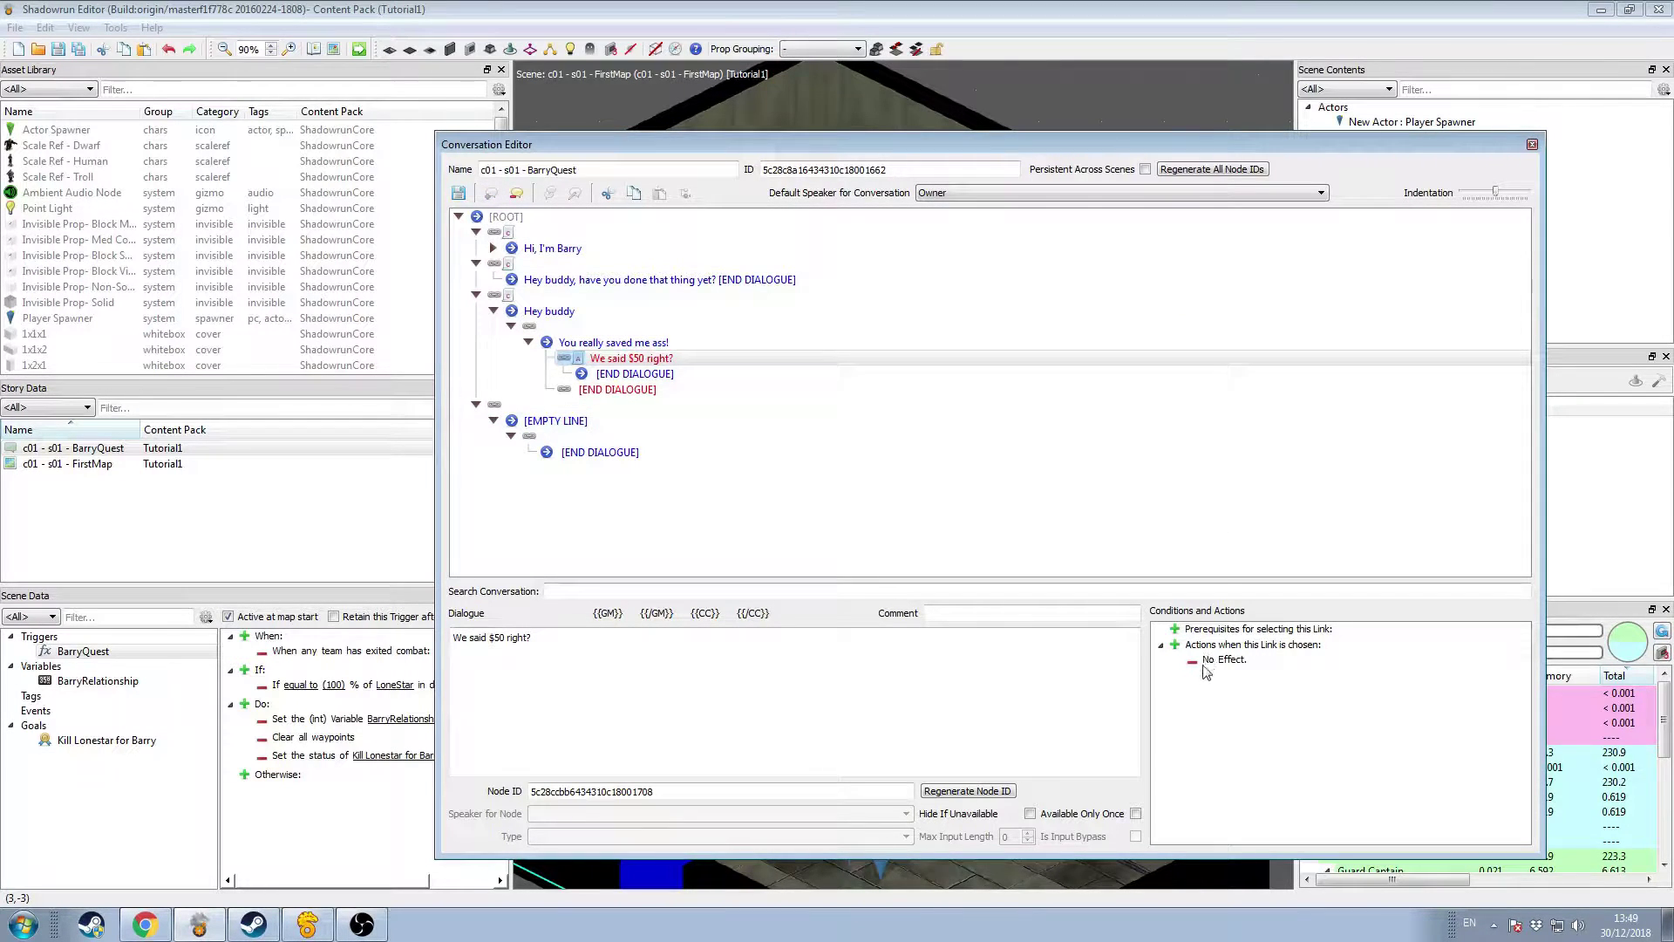
{"action": "left_click", "coordinate": [635, 374]}
{"action": "left_click", "coordinate": [697, 683]}
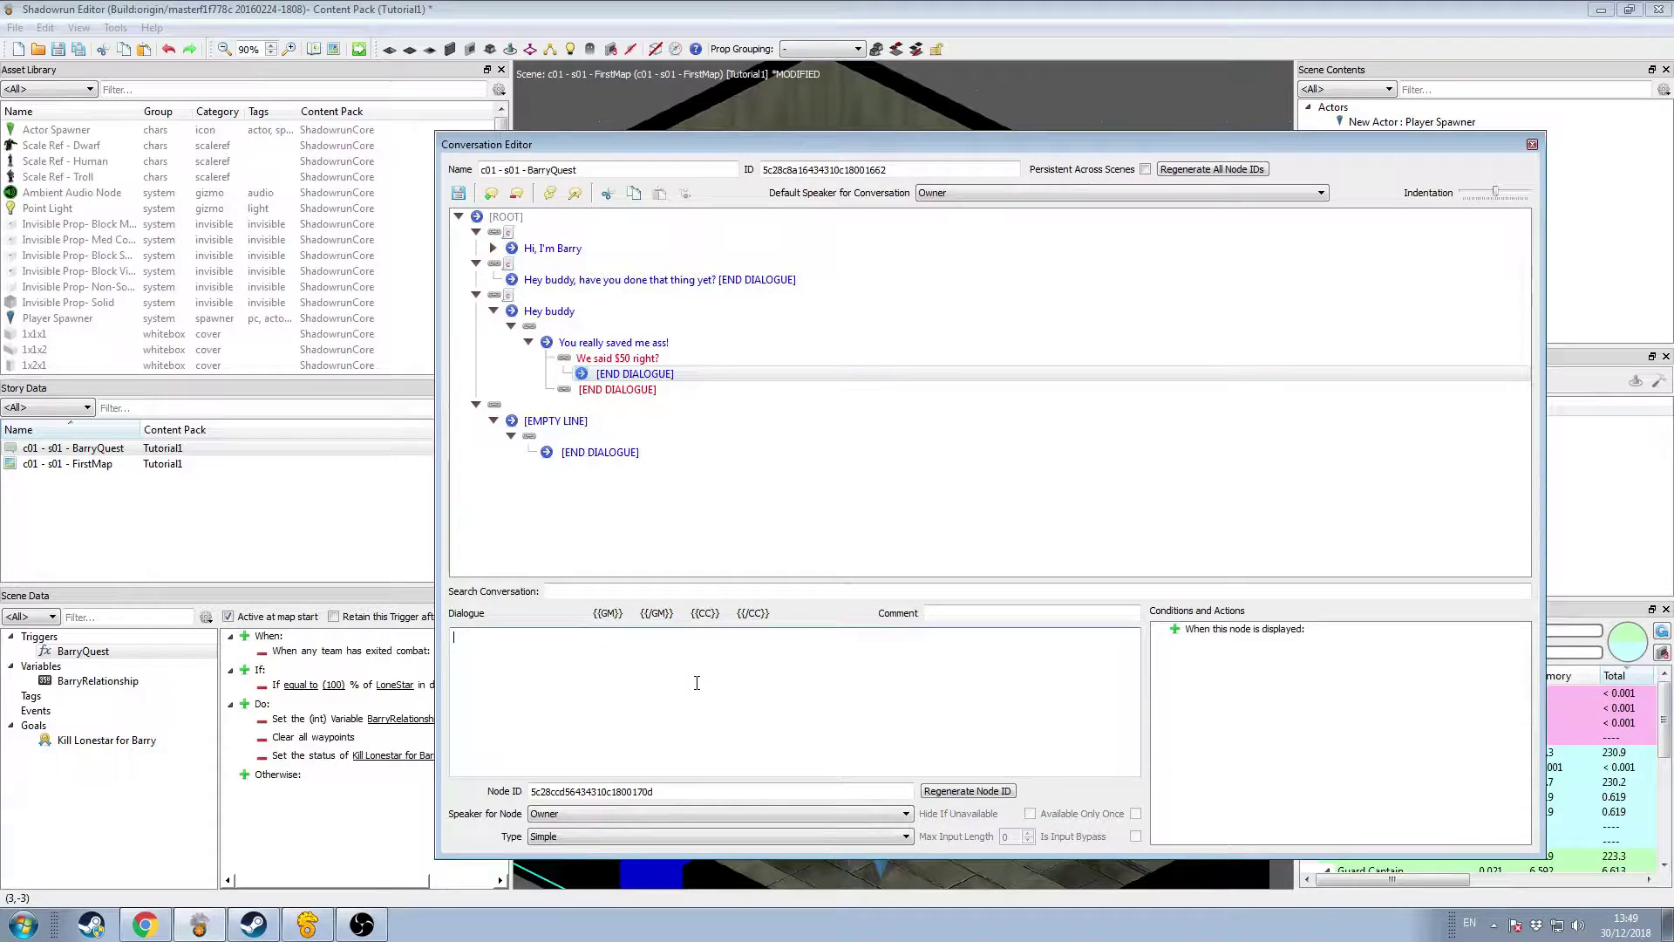
{"action": "type", "text": "Yeah, h"}
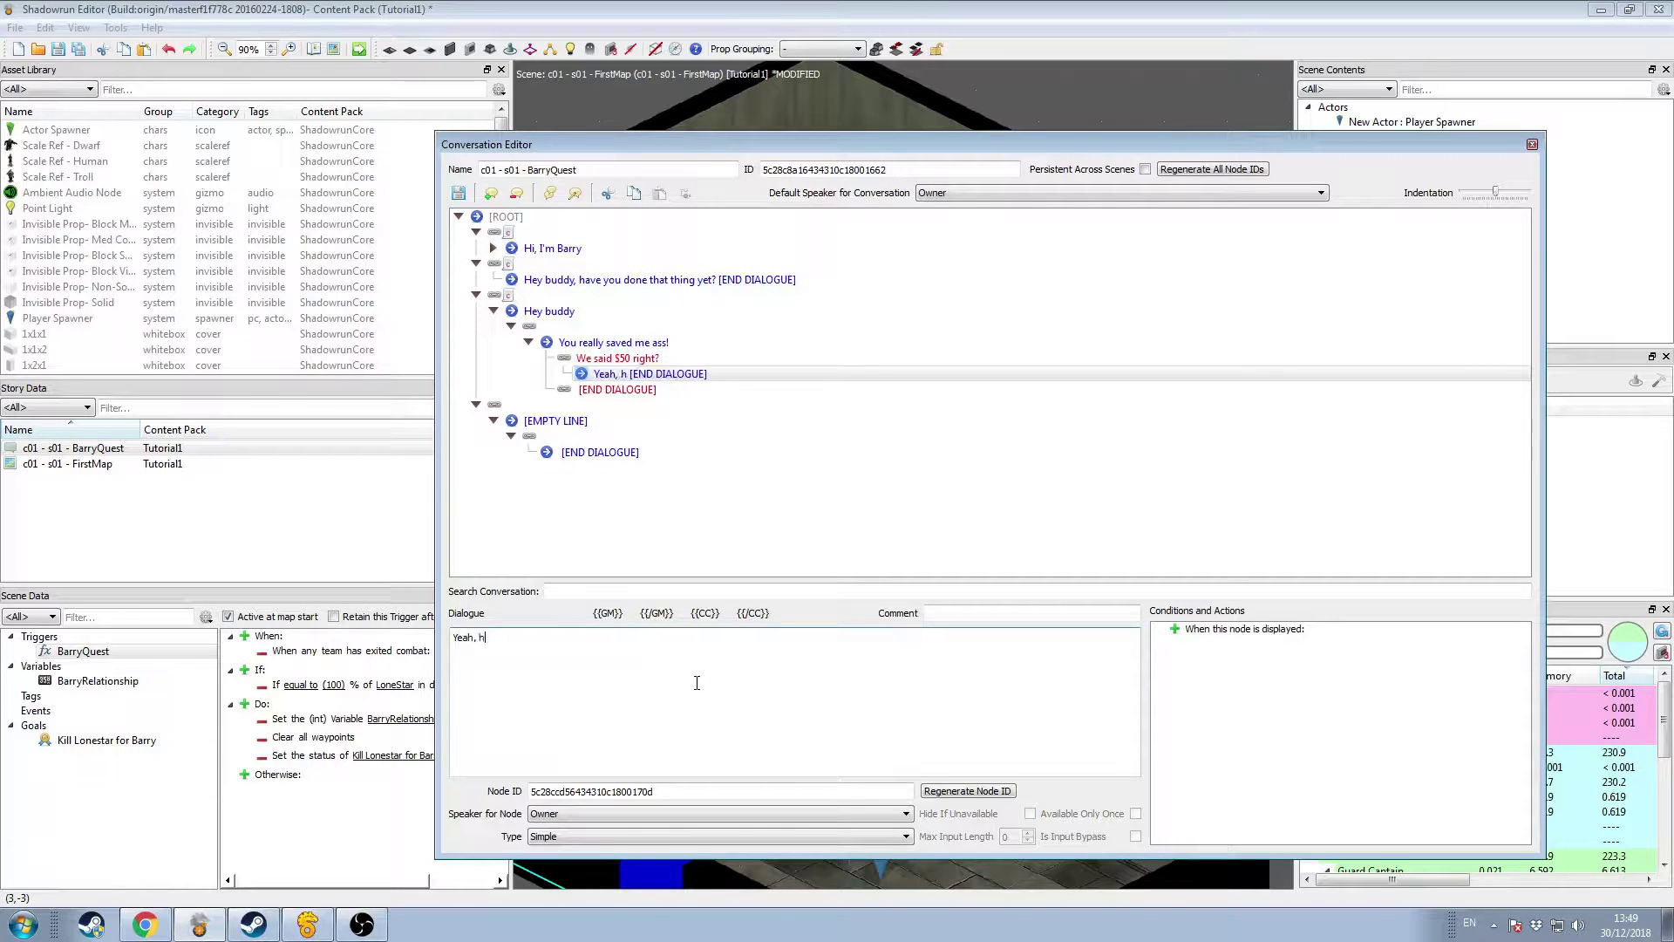
{"action": "type", "text": "ere's your money."}
Step: Add an action to the "Yeah, here's your money." node that gives the player 50 Nuyen when it is displayed
{"action": "left_click", "coordinate": [1175, 629]}
{"action": "right_click", "coordinate": [1231, 649]}
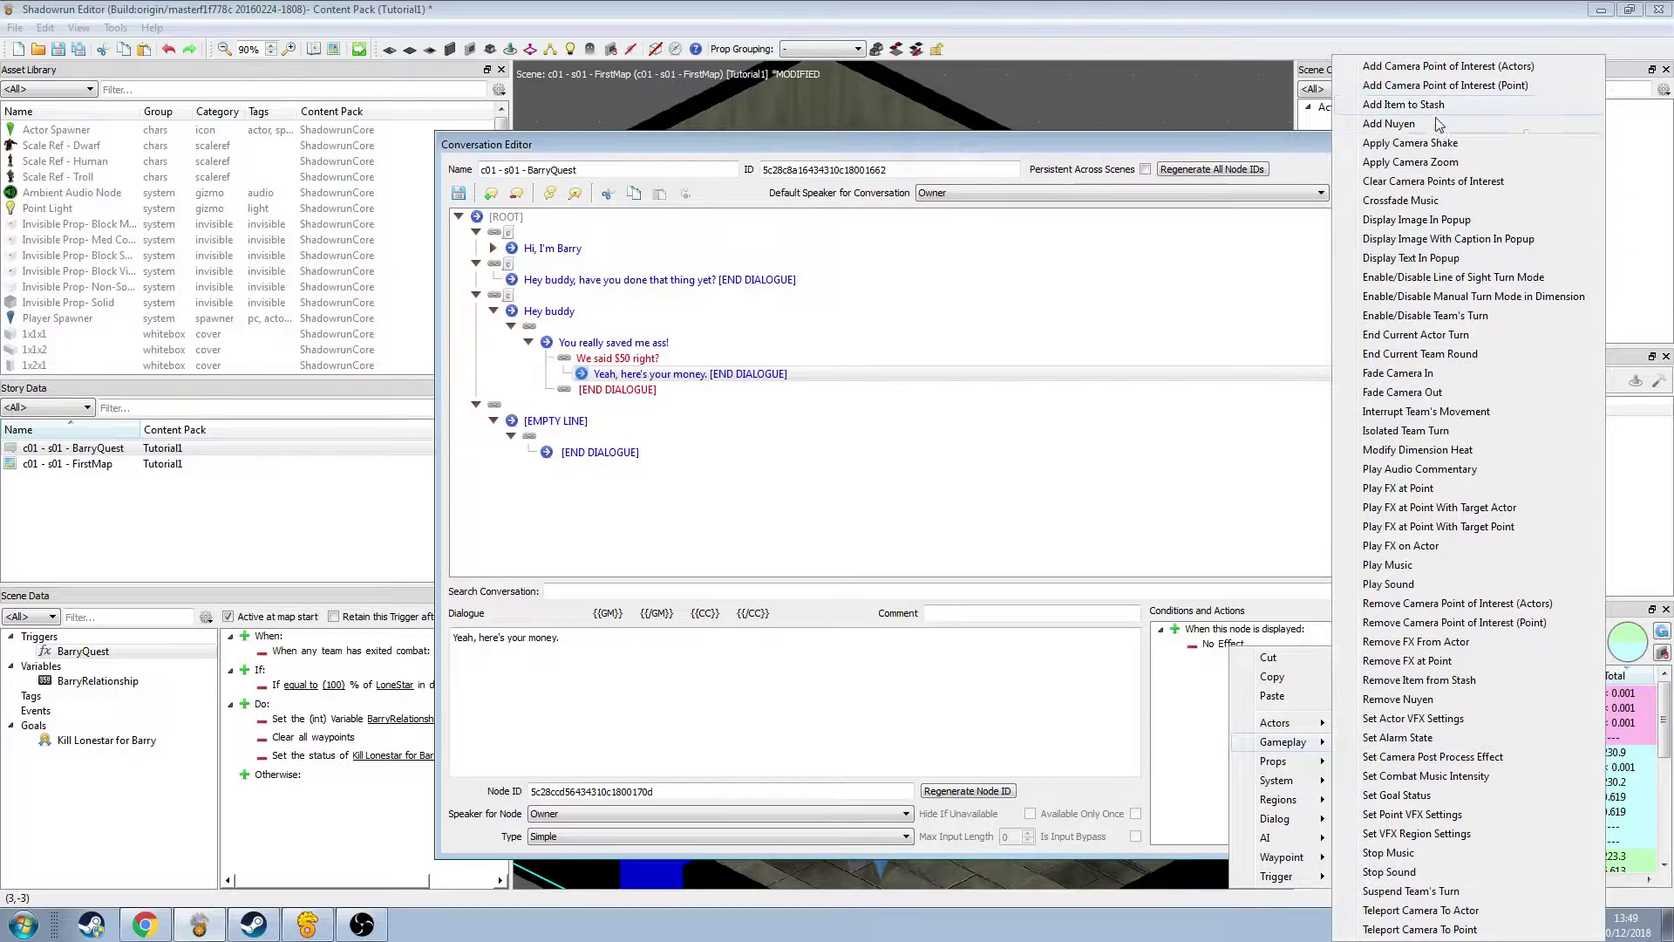
{"action": "left_click", "coordinate": [1439, 124]}
{"action": "left_click", "coordinate": [1231, 643]}
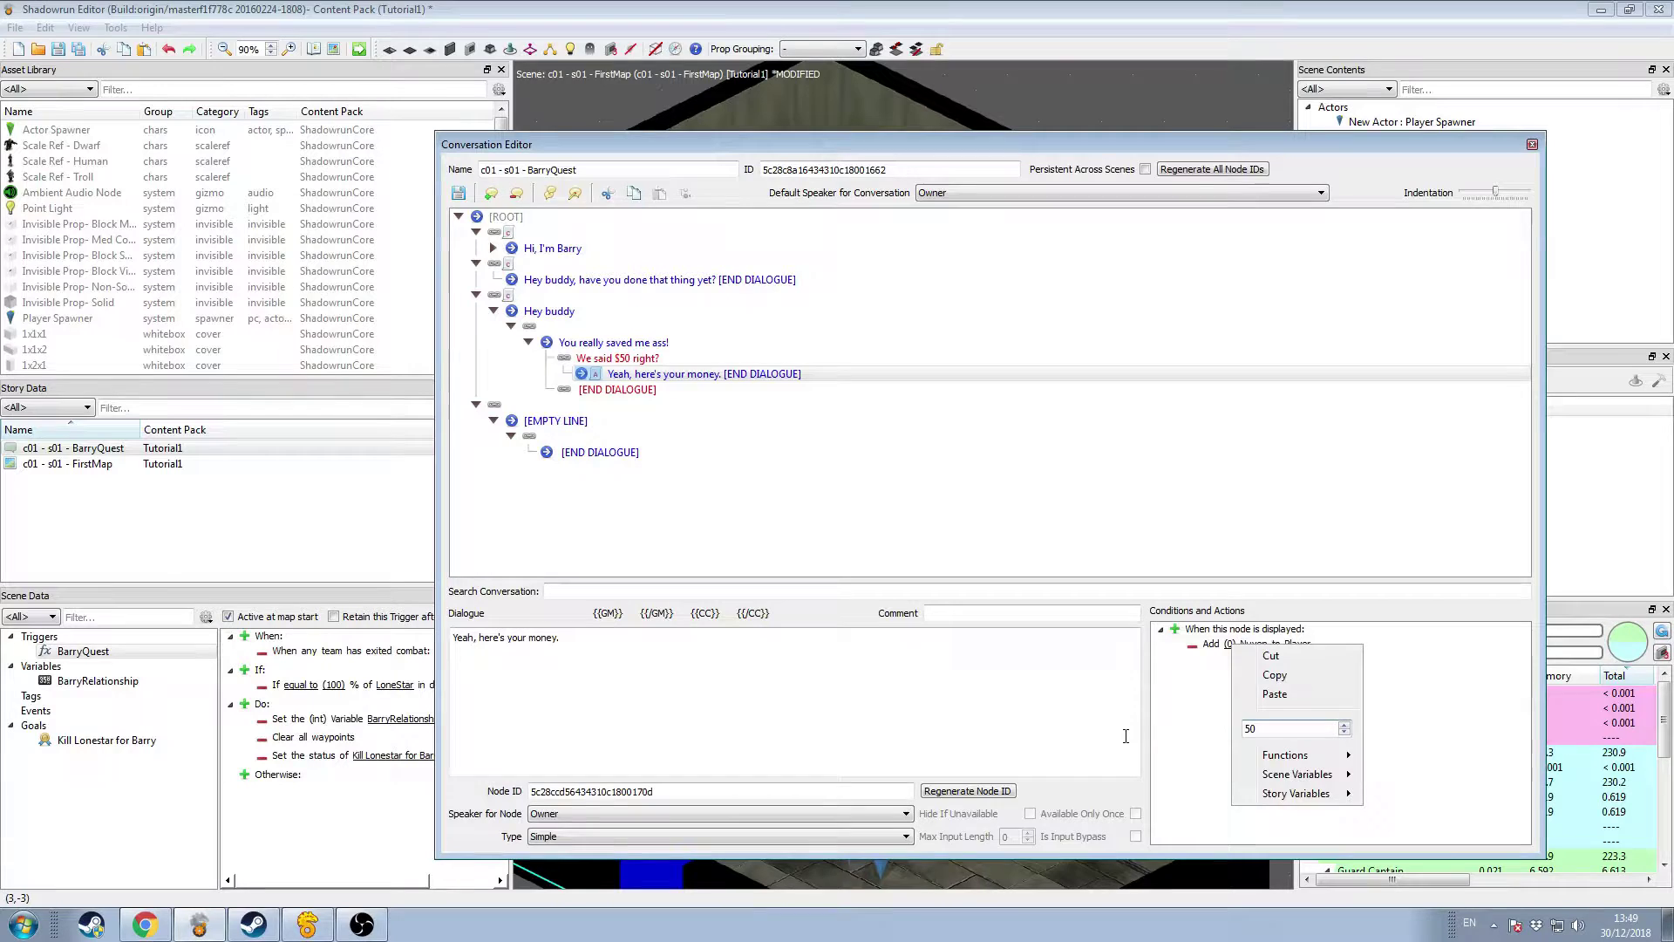
{"action": "type", "text": "50"}
{"action": "key", "text": "Return"}
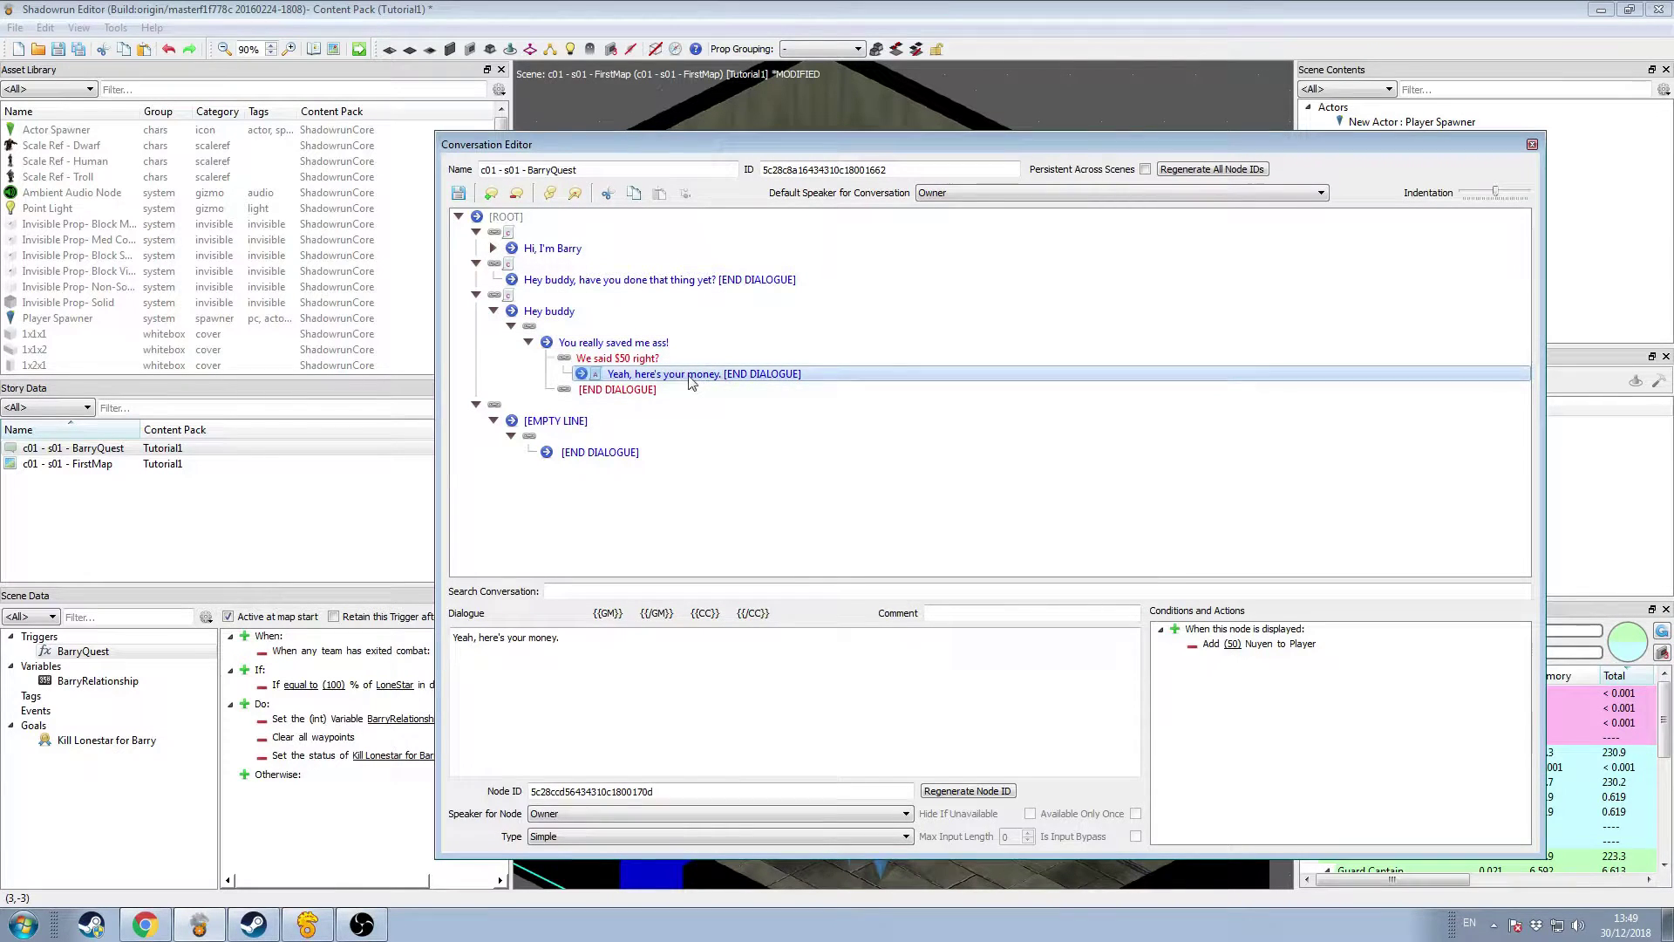
Step: Add a second action to the "Yeah, here's your money." node that sets the int variable BarryRelationship to 3
{"action": "left_click", "coordinate": [1174, 629]}
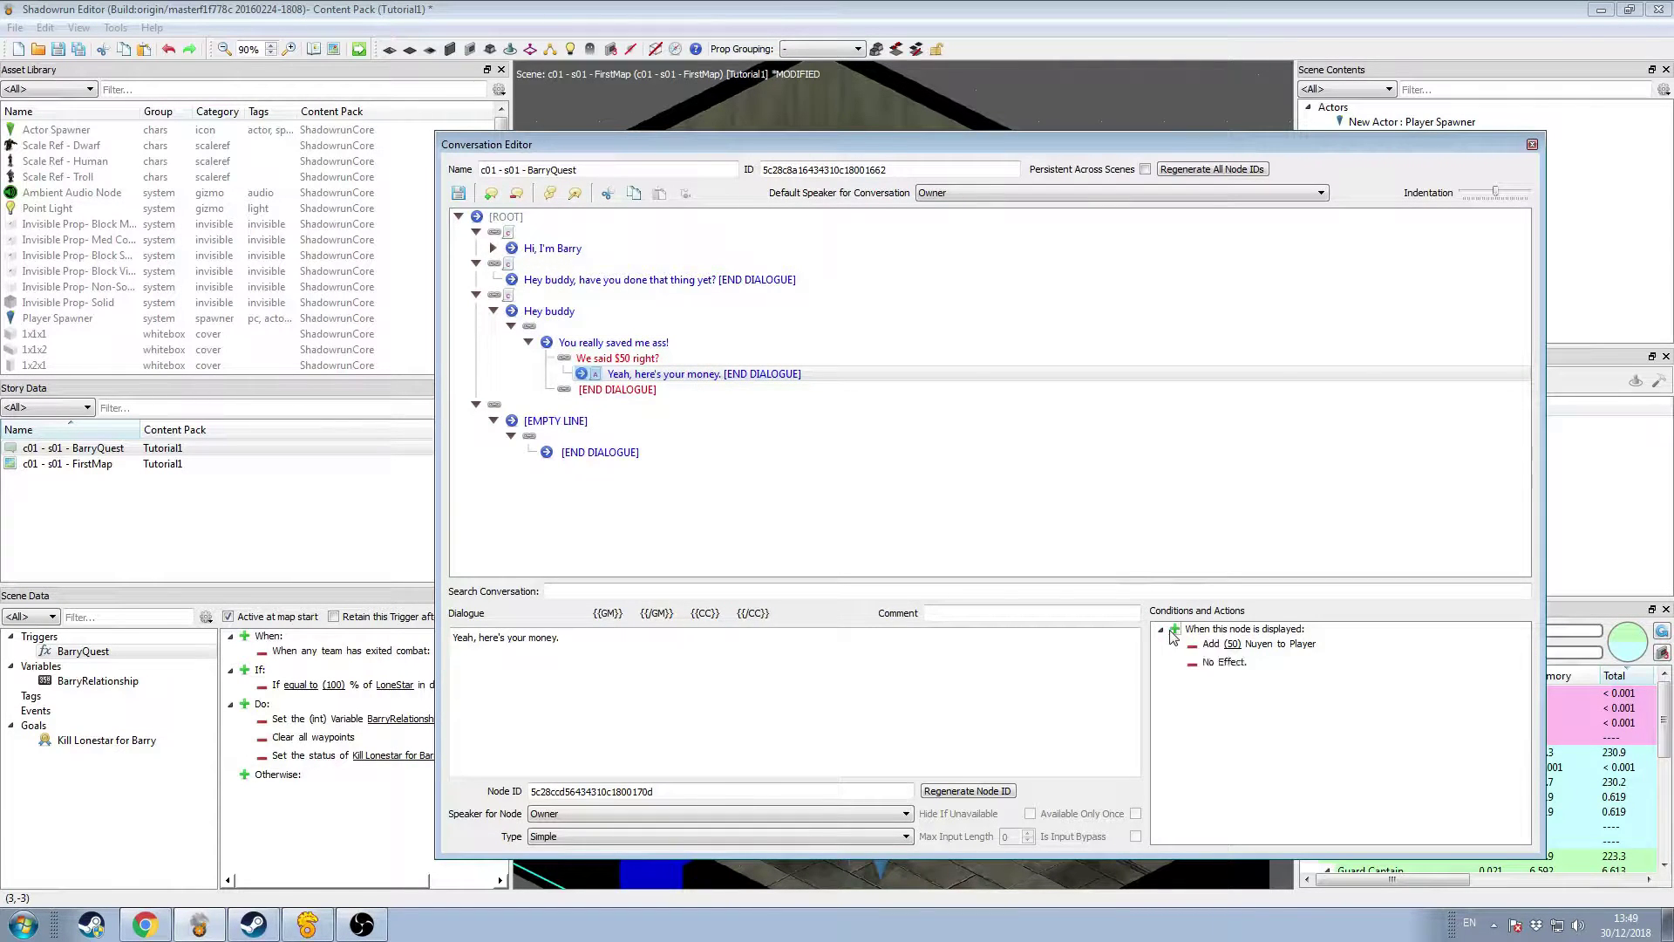
{"action": "right_click", "coordinate": [1223, 667]}
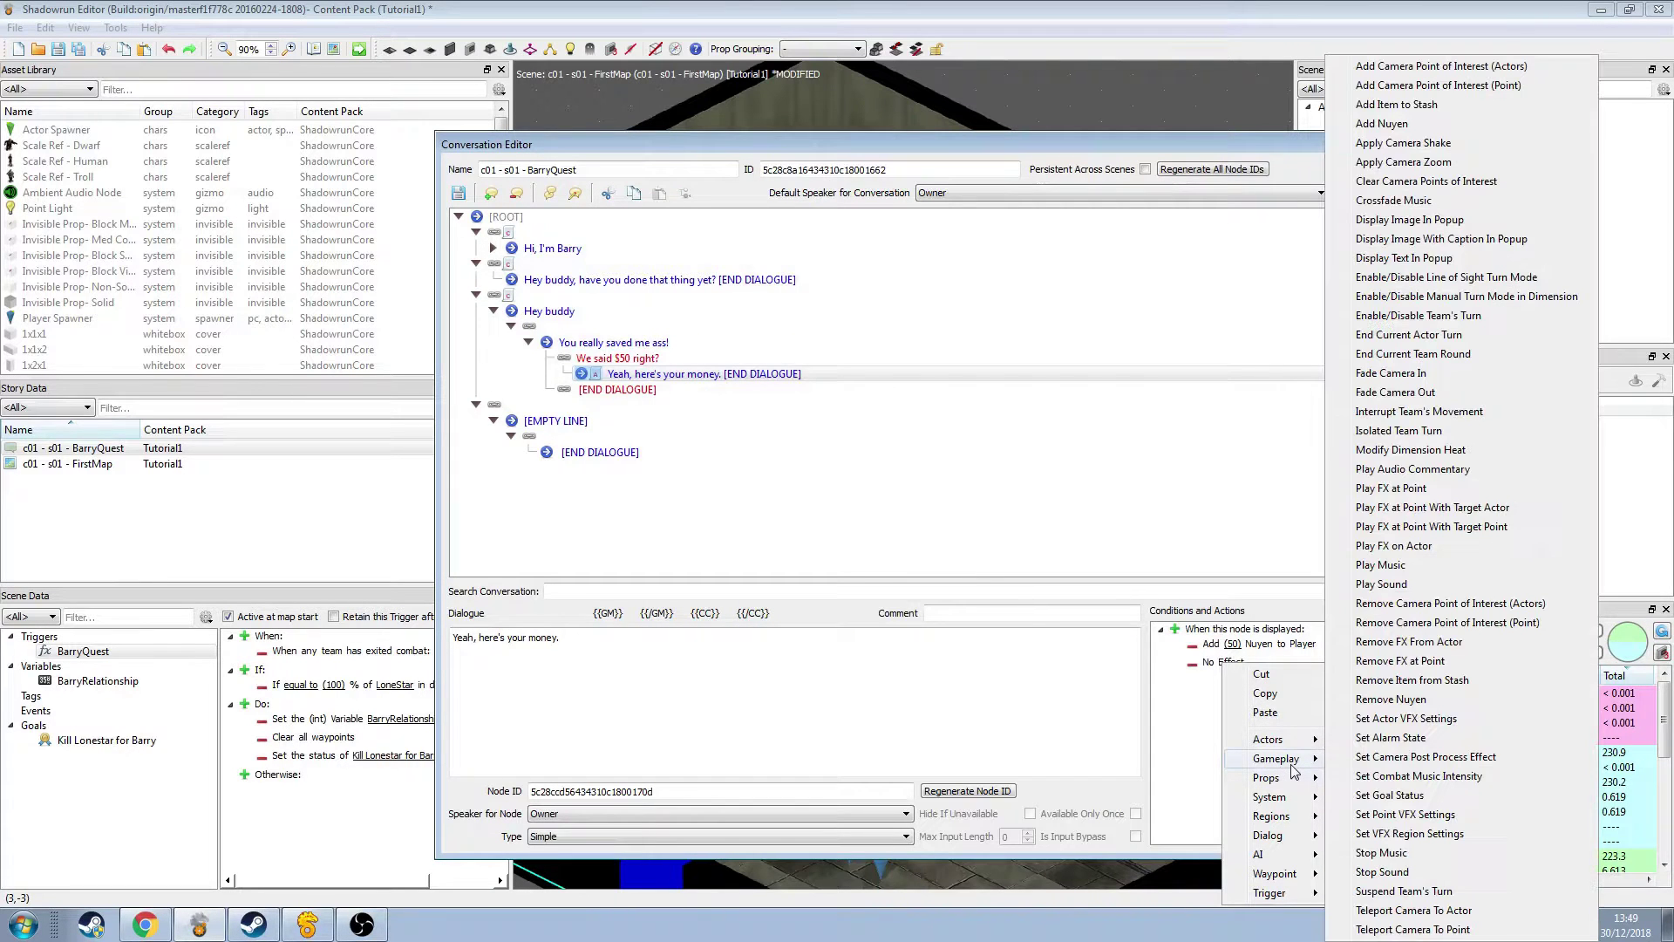
{"action": "mouse_move", "coordinate": [1286, 800]}
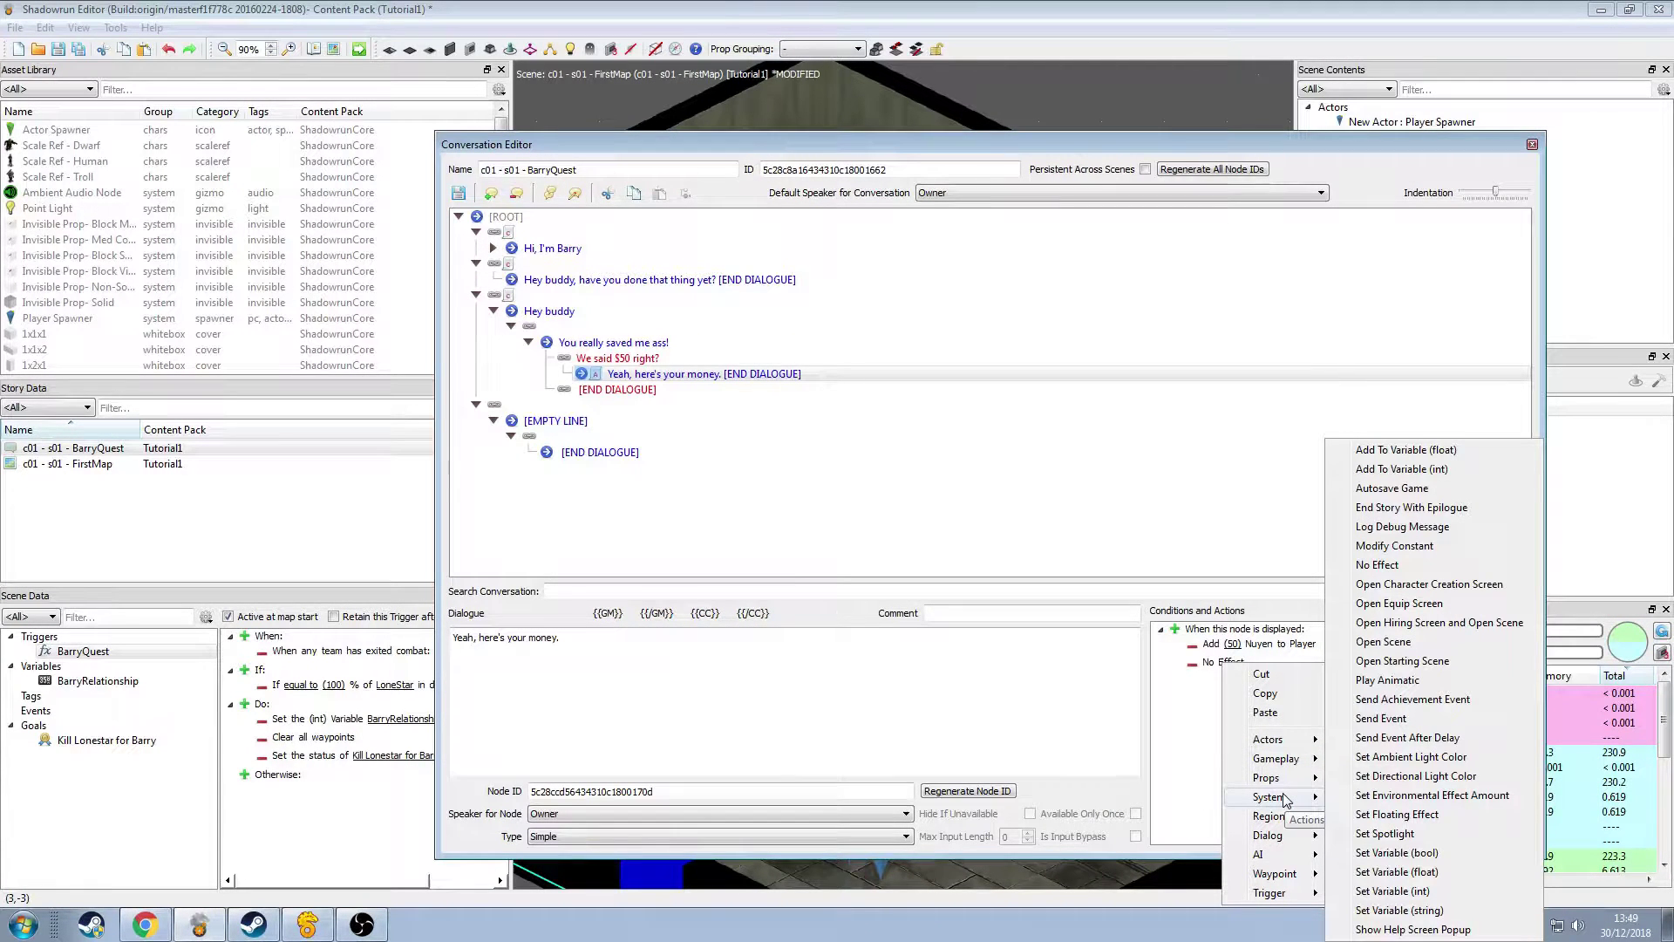
{"action": "left_click", "coordinate": [1393, 891]}
{"action": "left_click", "coordinate": [1393, 663]}
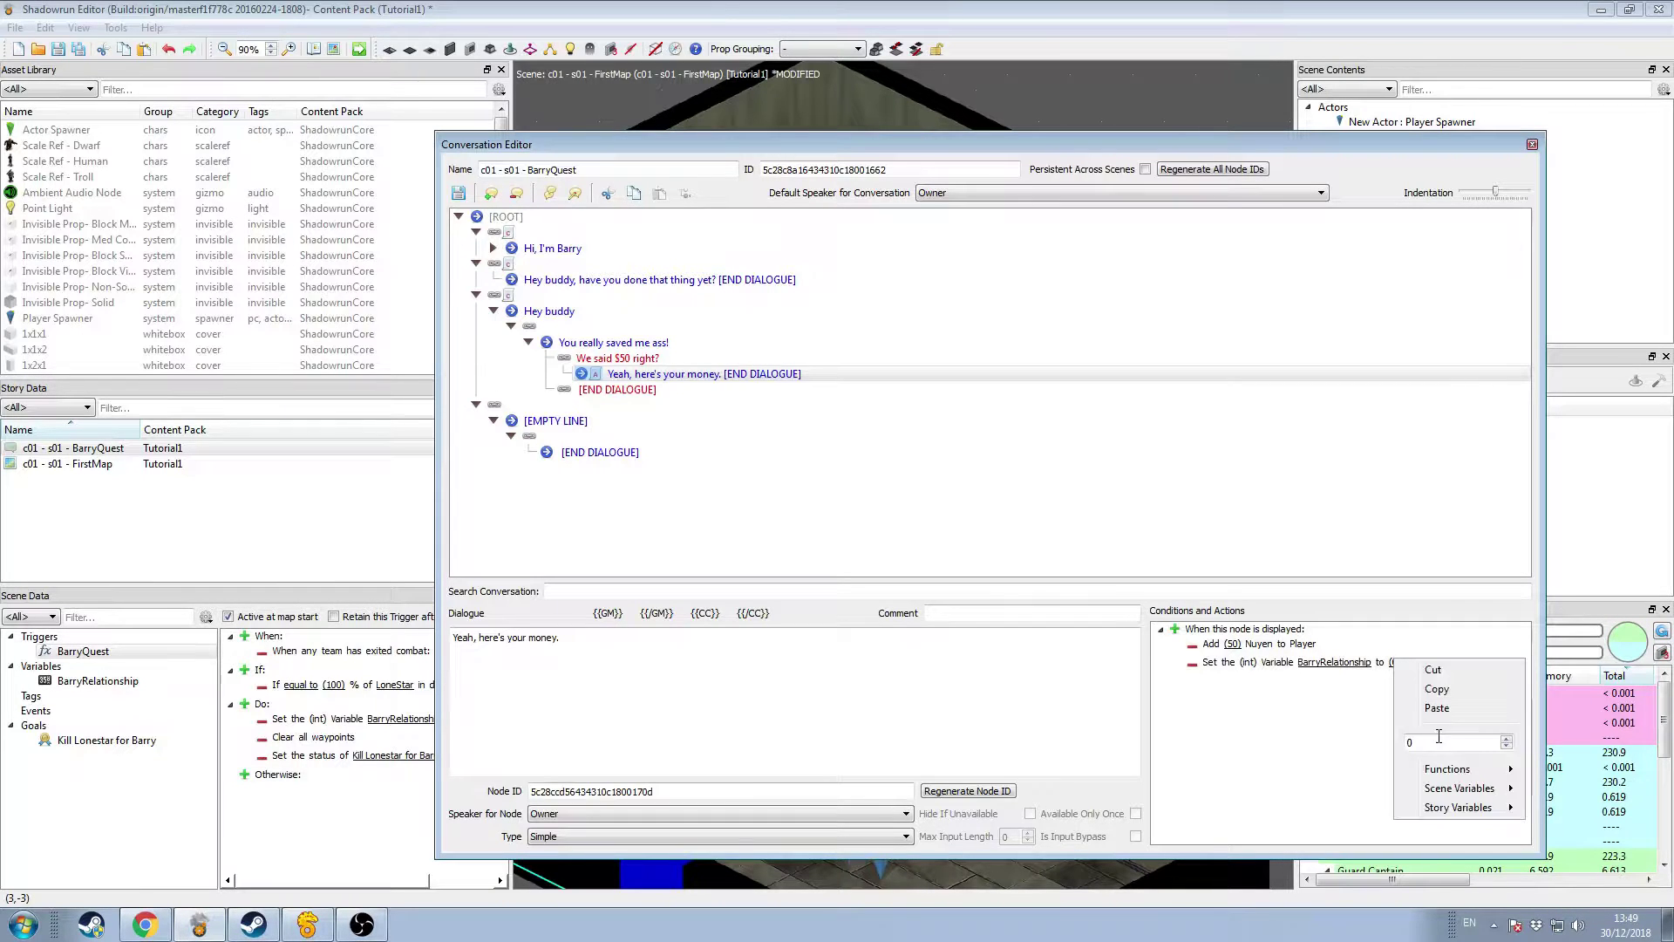
{"action": "type", "text": "3"}
{"action": "key", "text": "Return"}
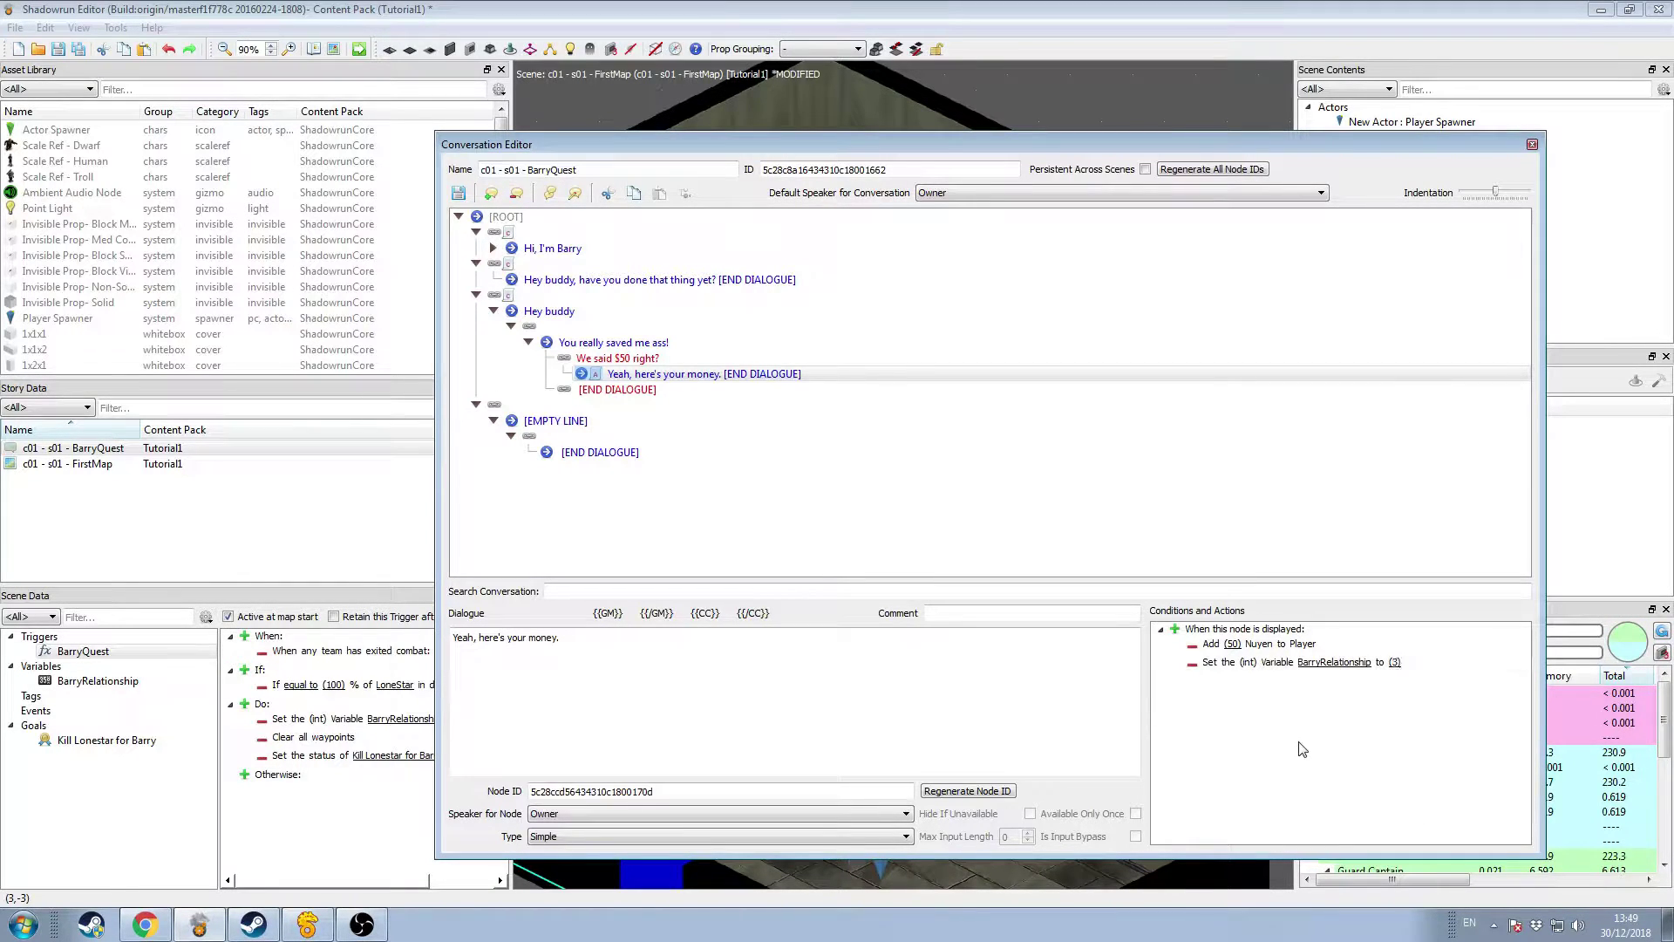
Step: Add a third action to the "Yeah, here's your money." node that gives 2 Karma to the triggering actor
{"action": "left_click", "coordinate": [1176, 629]}
{"action": "left_click", "coordinate": [1225, 688]}
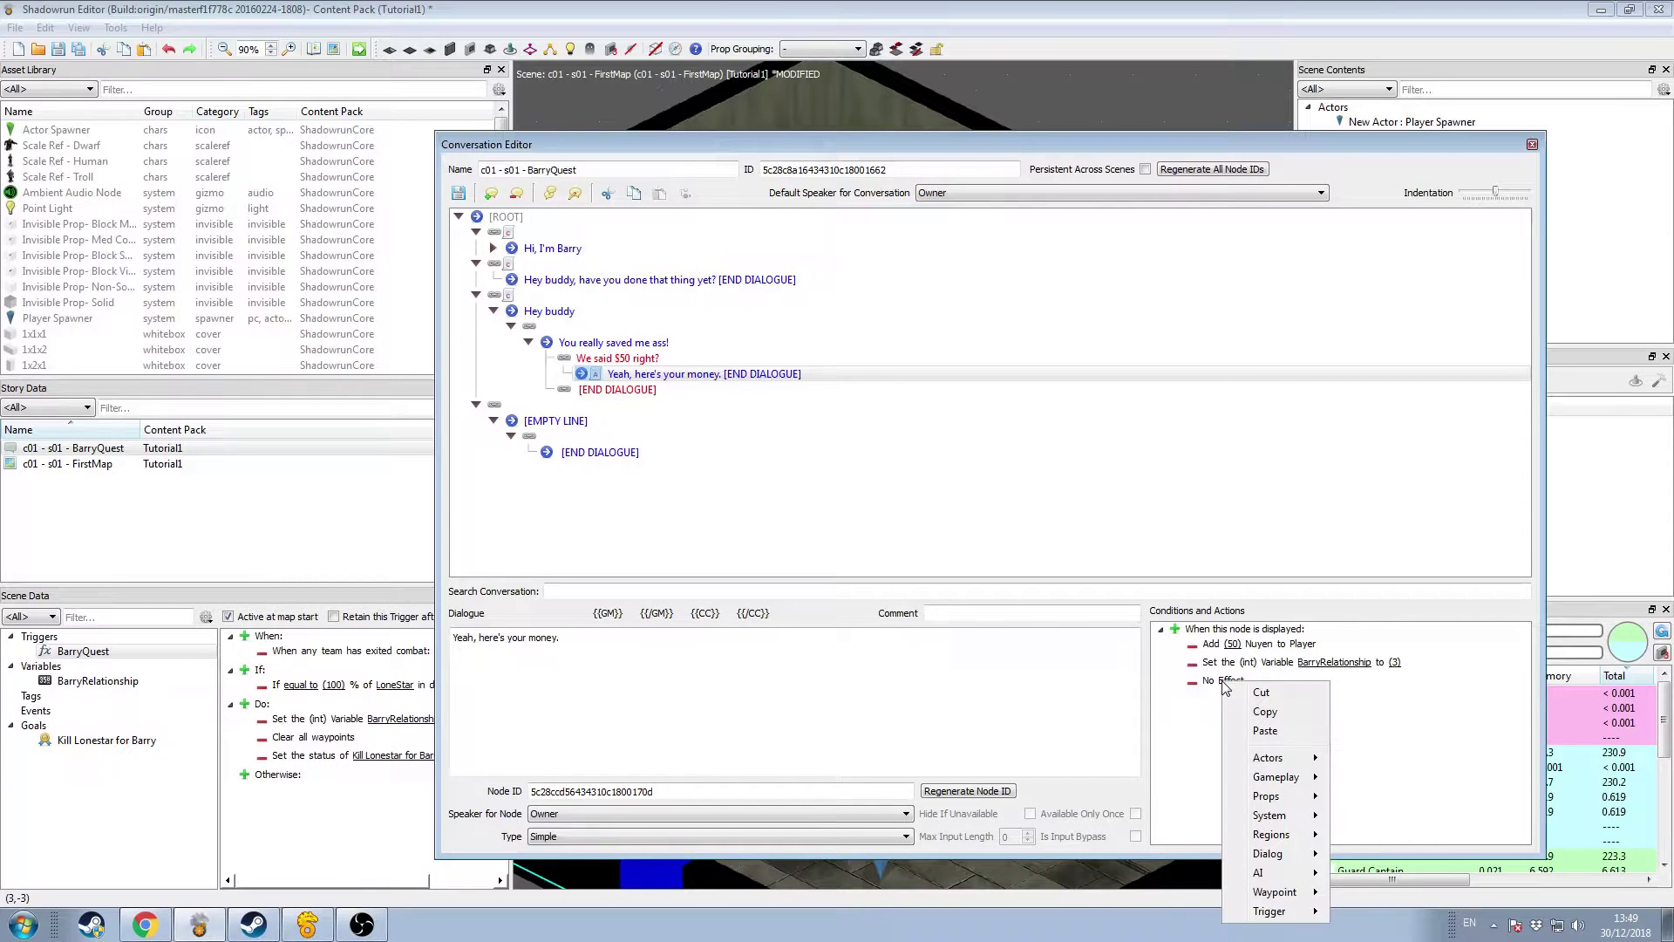
{"action": "mouse_move", "coordinate": [1269, 757]}
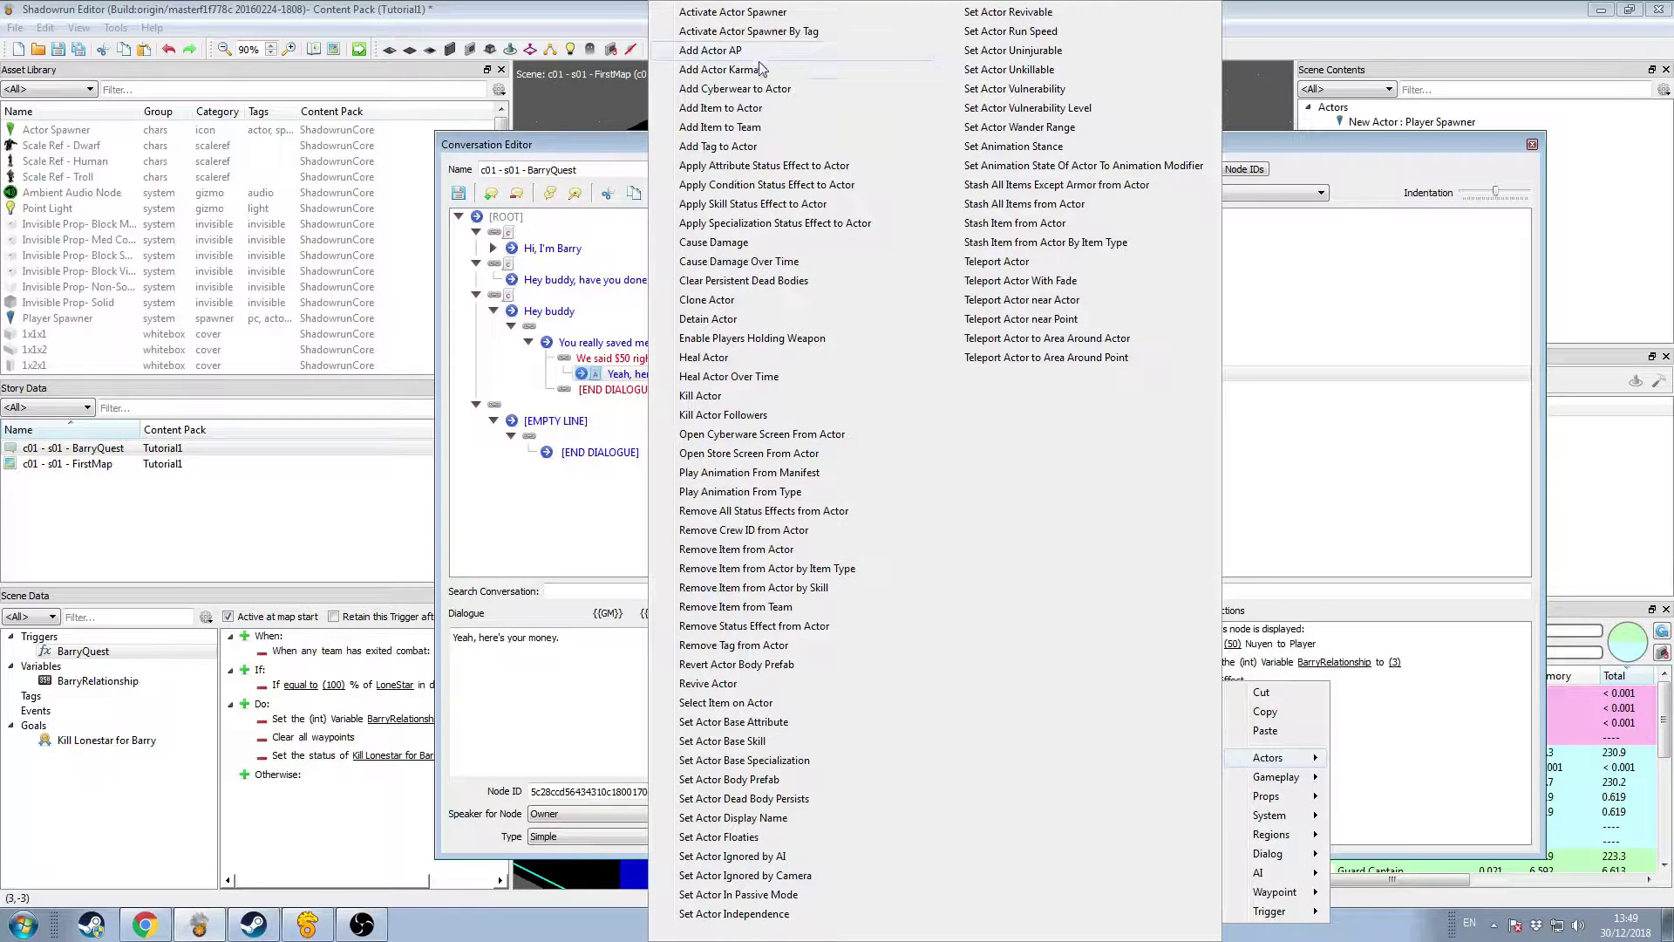
{"action": "left_click", "coordinate": [757, 68]}
{"action": "left_click", "coordinate": [1230, 680]}
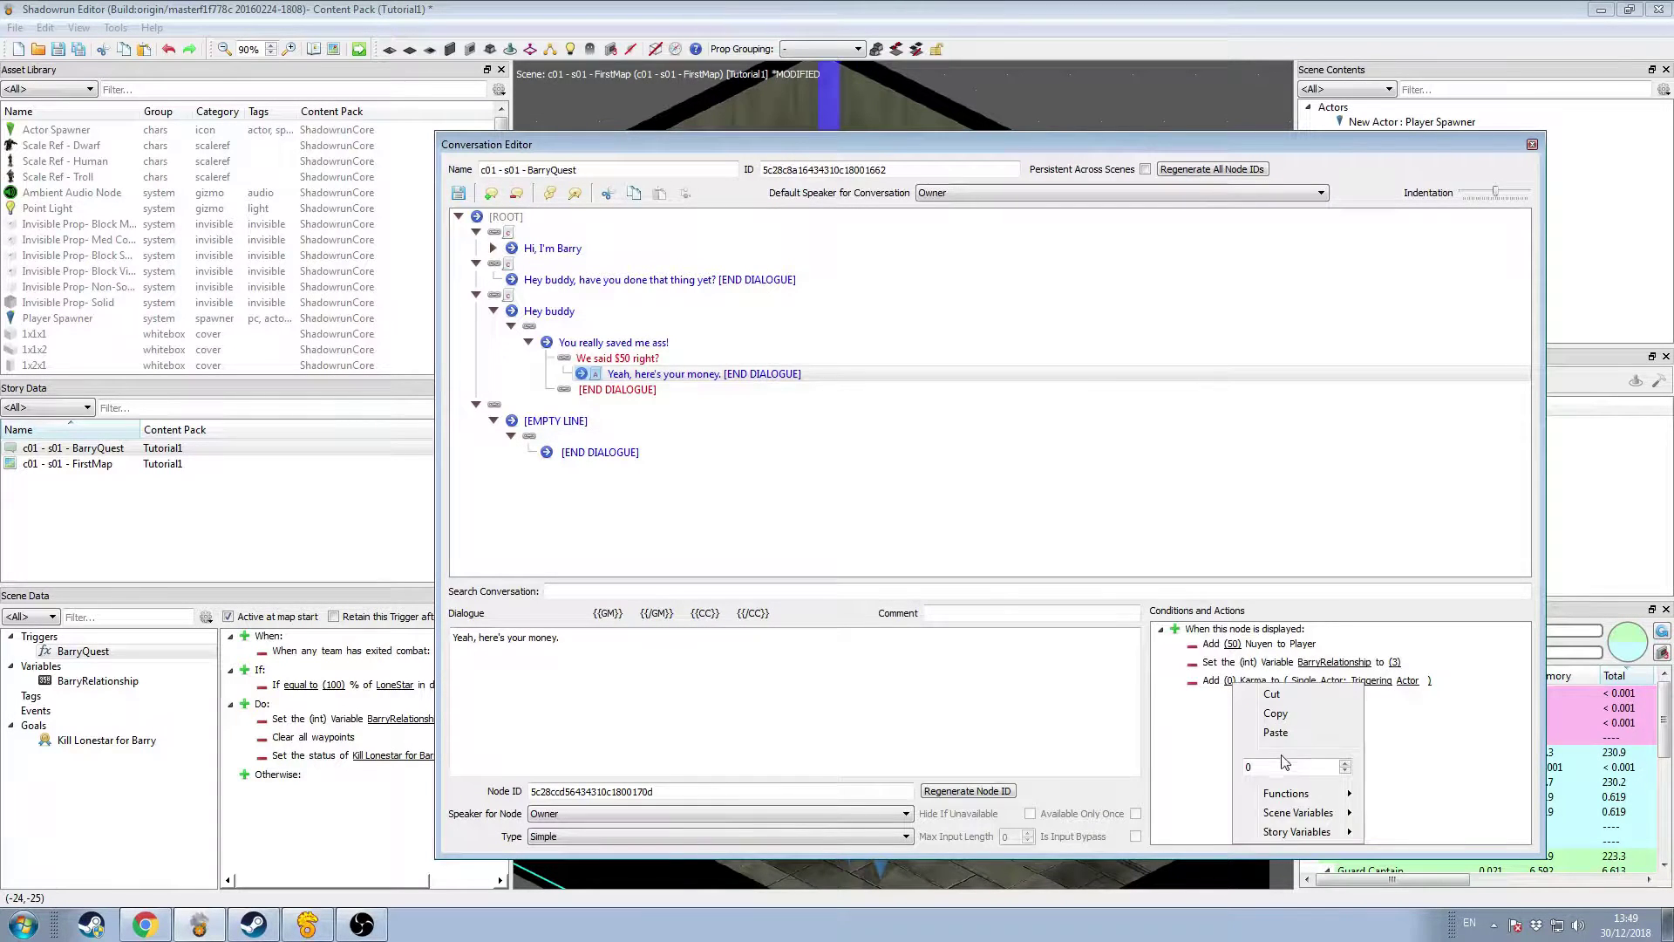
{"action": "type", "text": "2"}
{"action": "key", "text": "Return"}
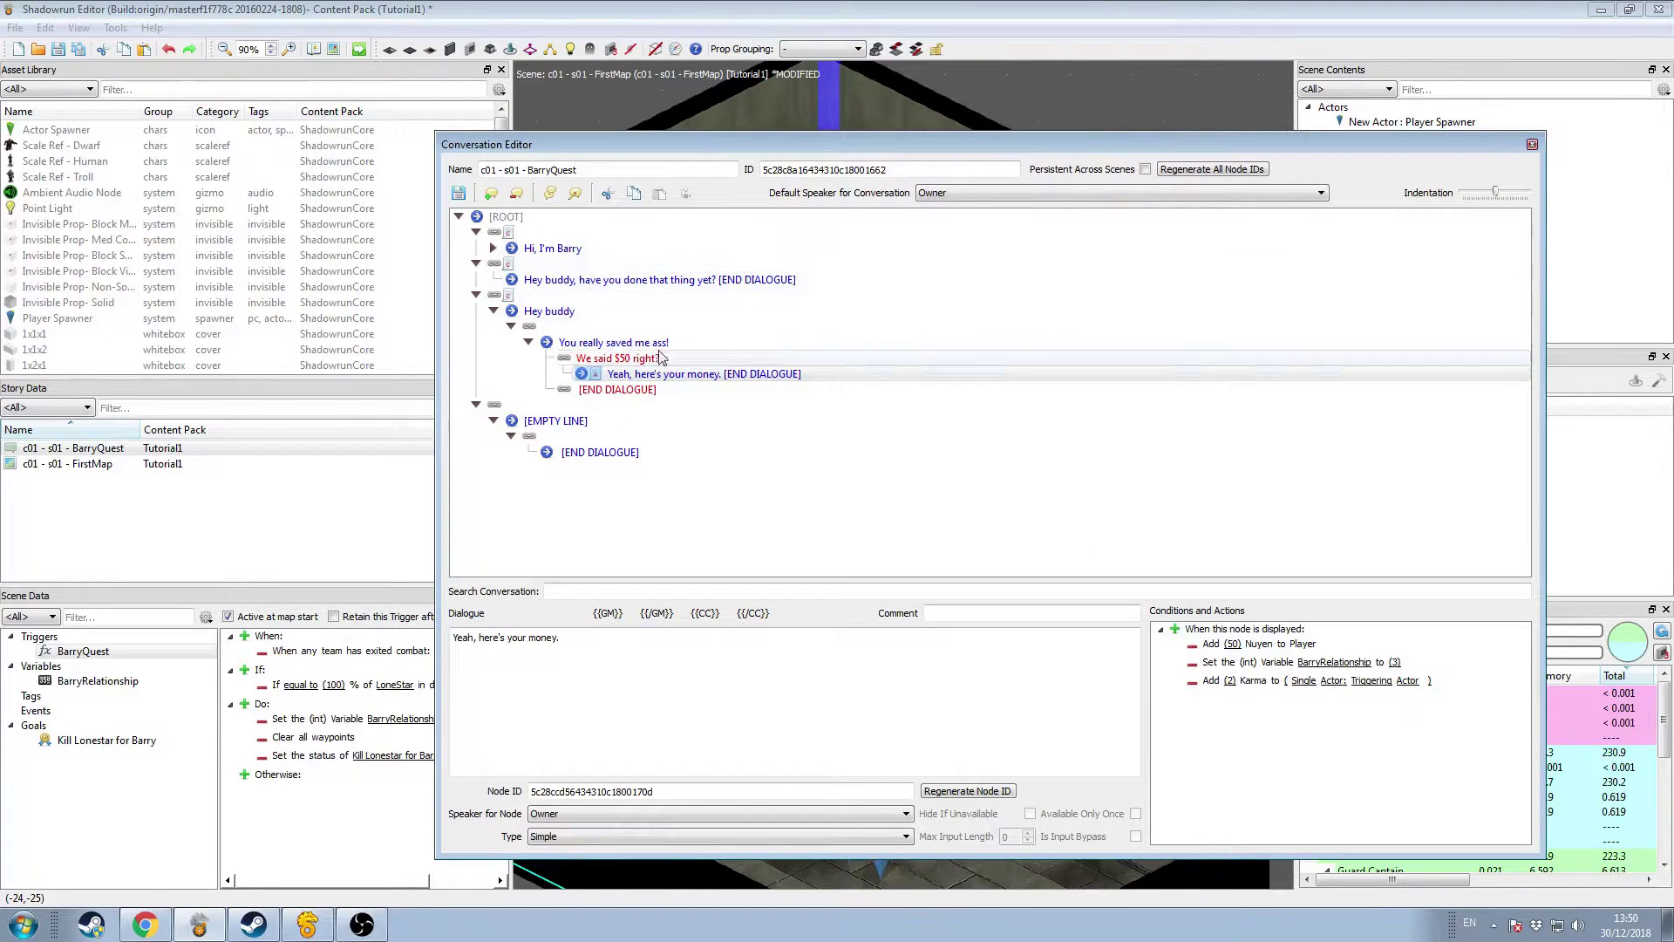
Step: Write "This was tougher than I thought. How about we make it $60?" in the empty second player response
{"action": "left_click", "coordinate": [613, 395]}
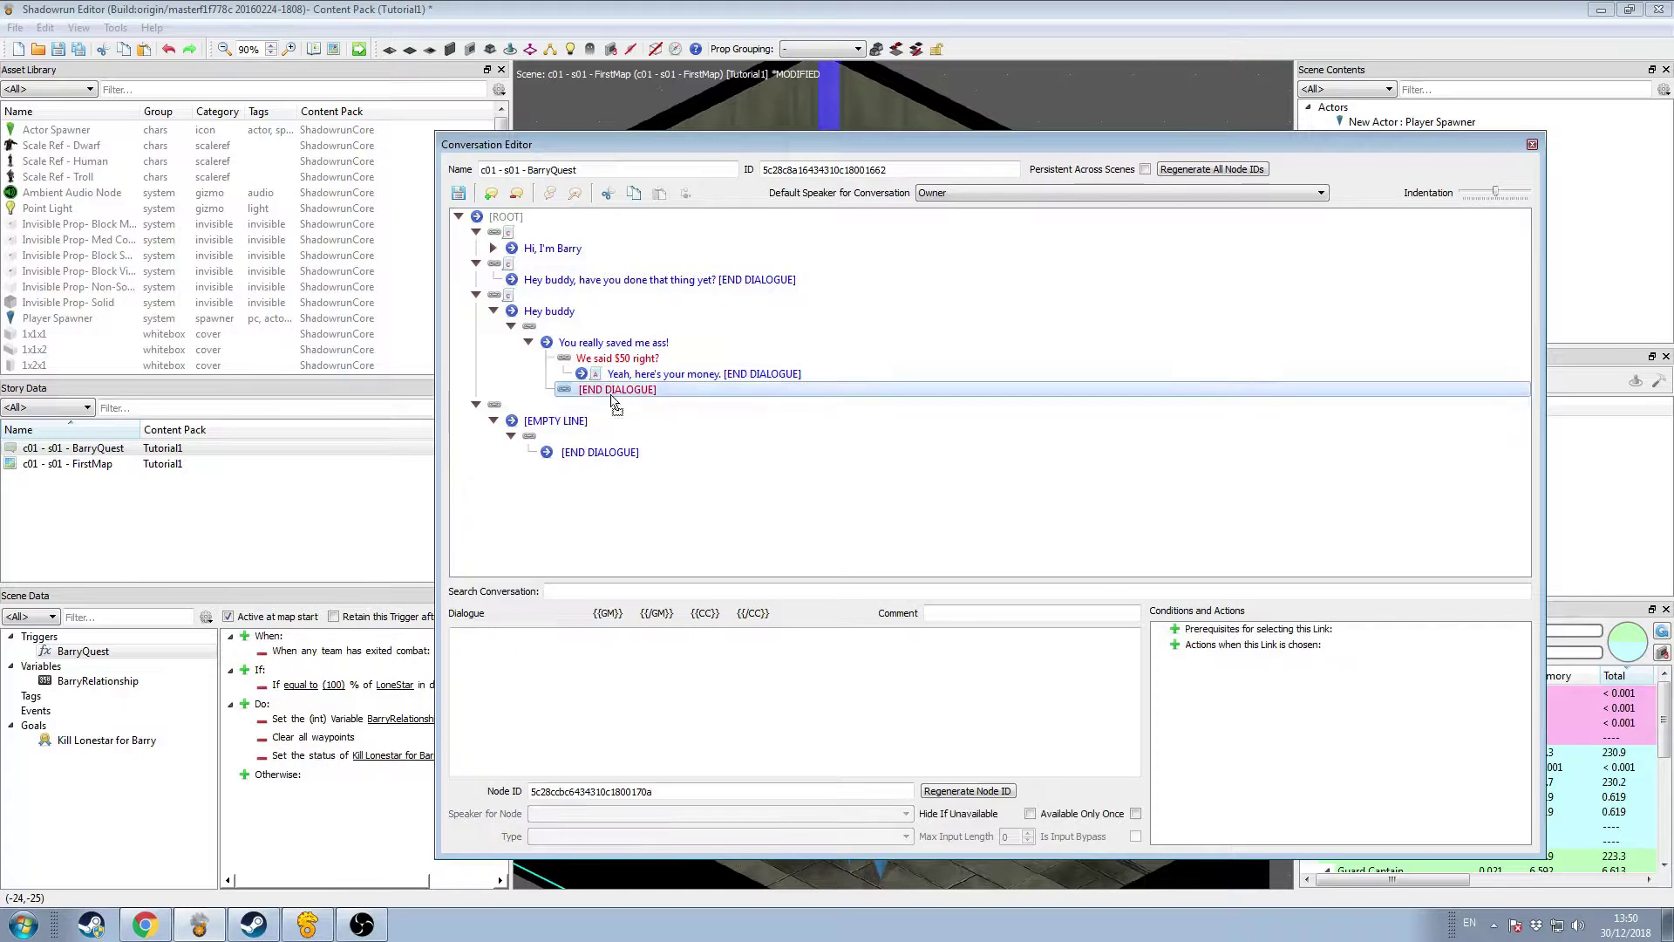
{"action": "left_click", "coordinate": [720, 749]}
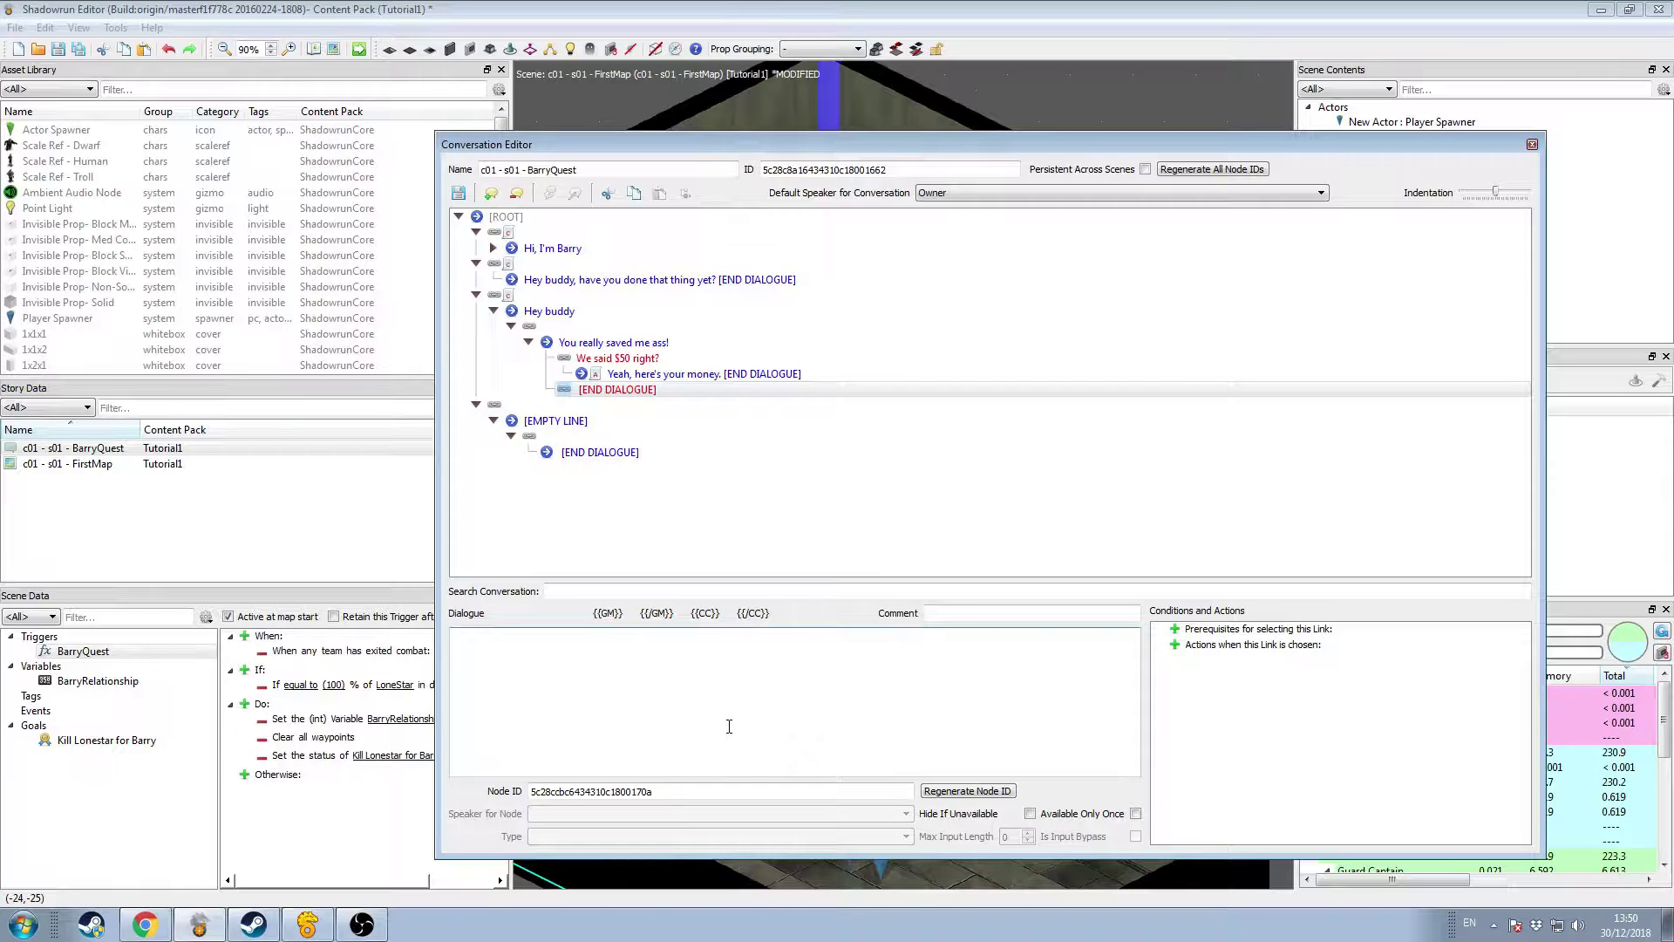
{"action": "type", "text": "This was tougher than I thought. How about we make it $60"}
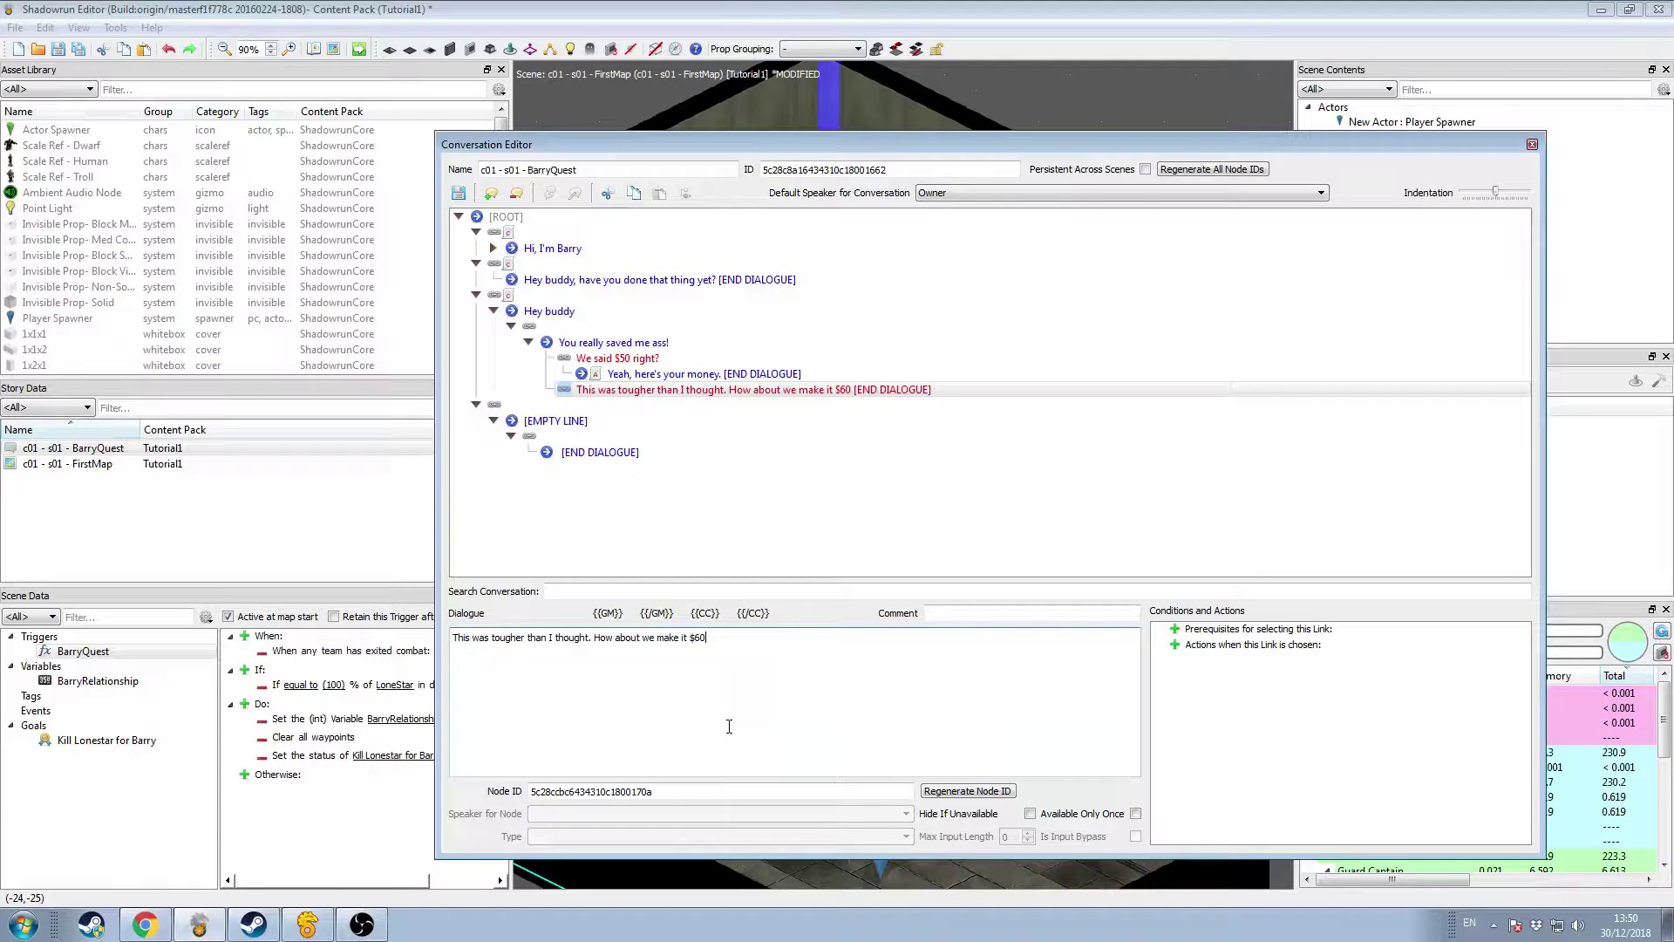
{"action": "type", "text": "?"}
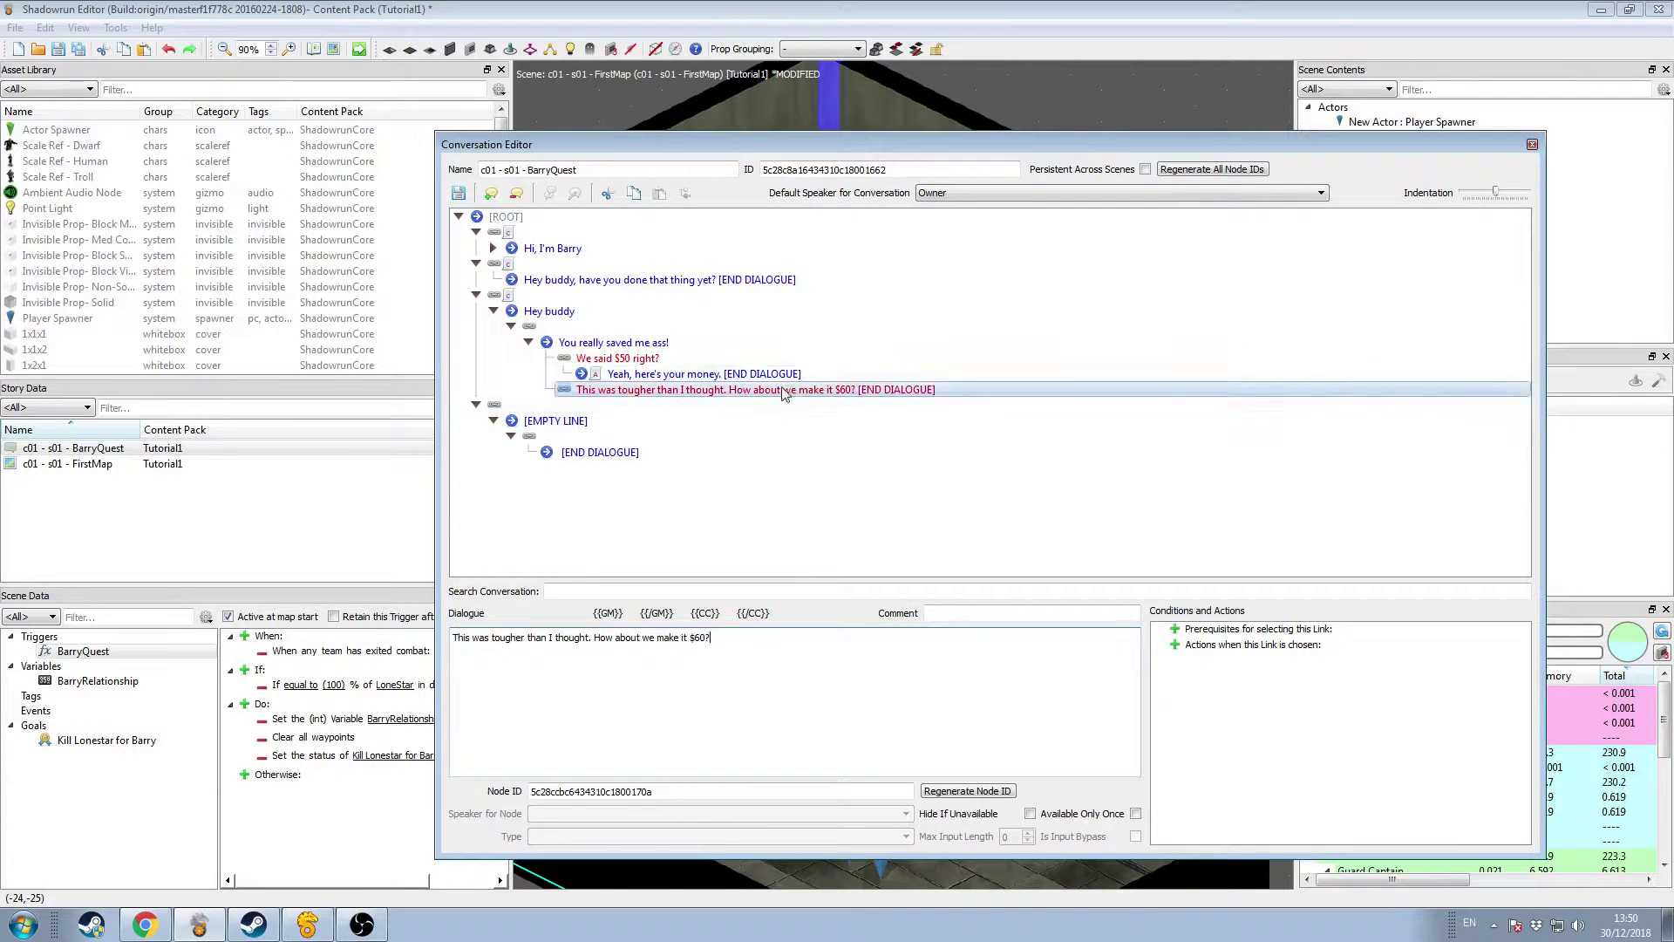
Step: Add a reply node under the $60 response with the line "Oh alright, here's $60."
{"action": "left_click", "coordinate": [494, 194]}
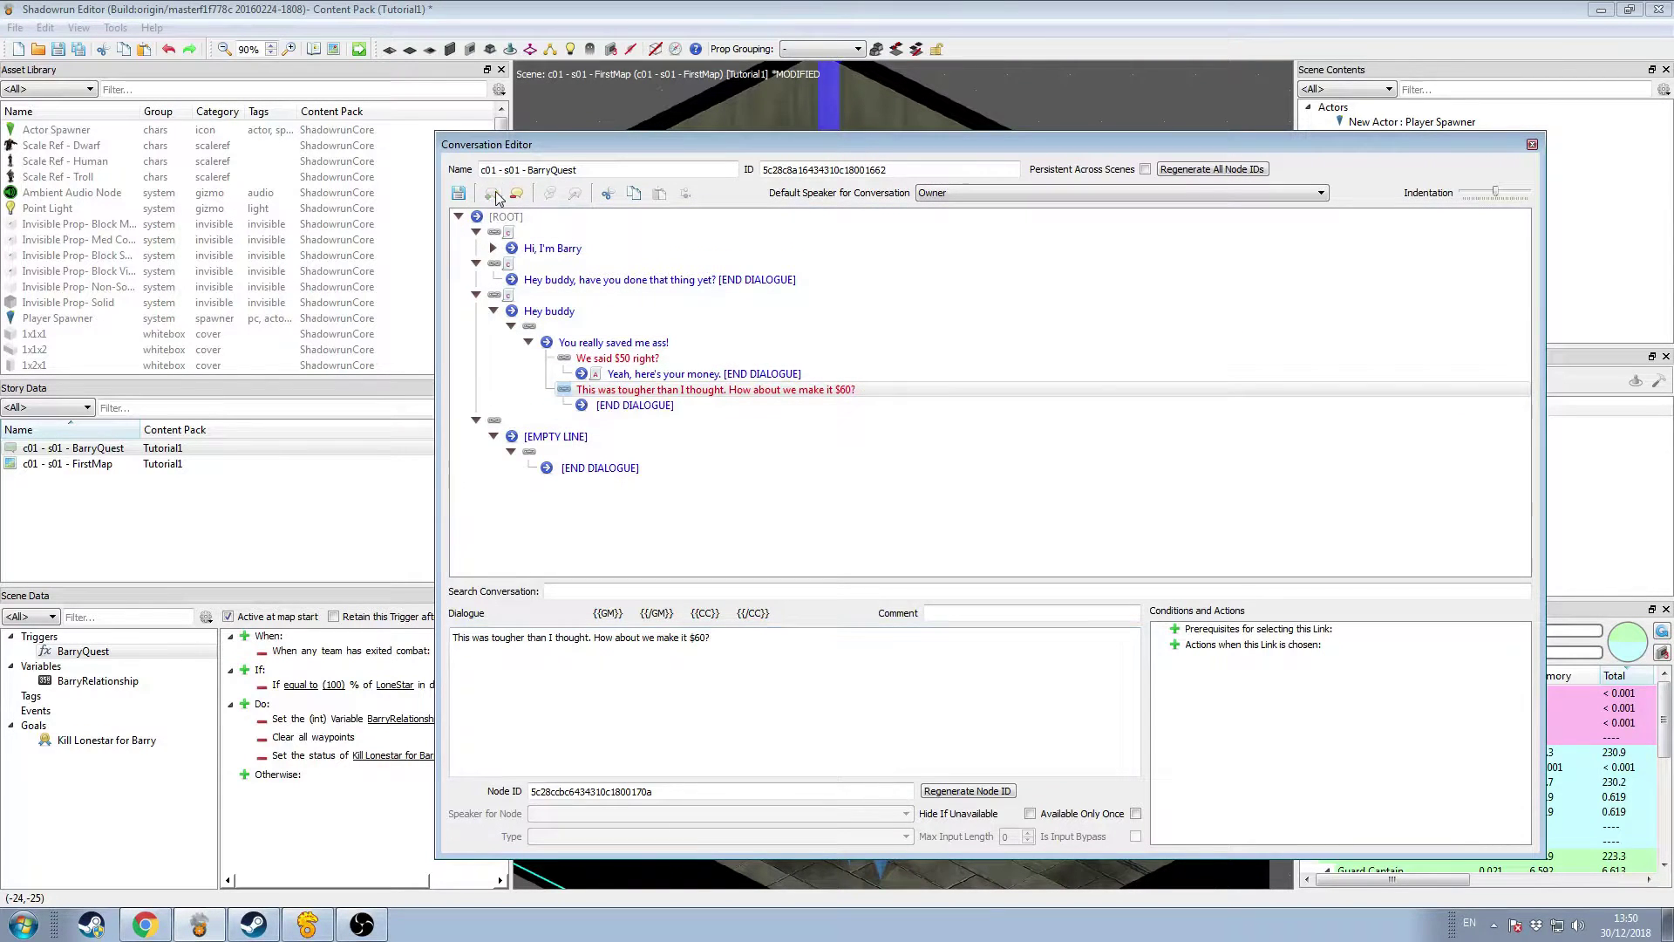
{"action": "left_click", "coordinate": [635, 405]}
{"action": "left_click", "coordinate": [678, 651]}
{"action": "type", "text": "Oh alri"}
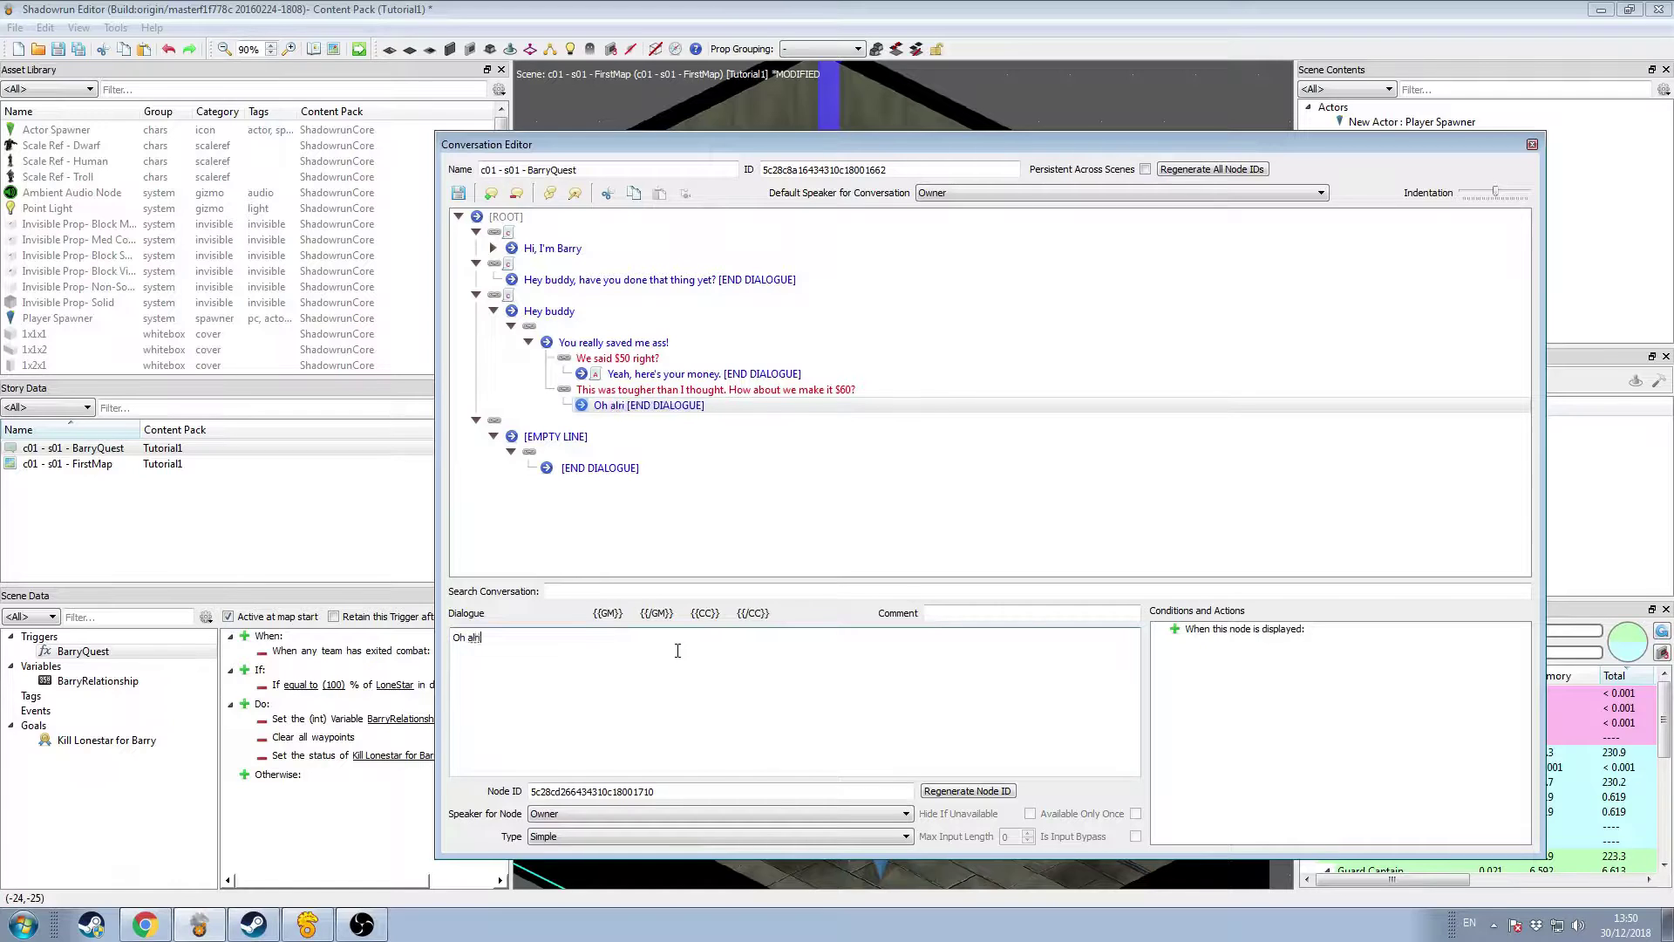
{"action": "type", "text": "ght, here's "}
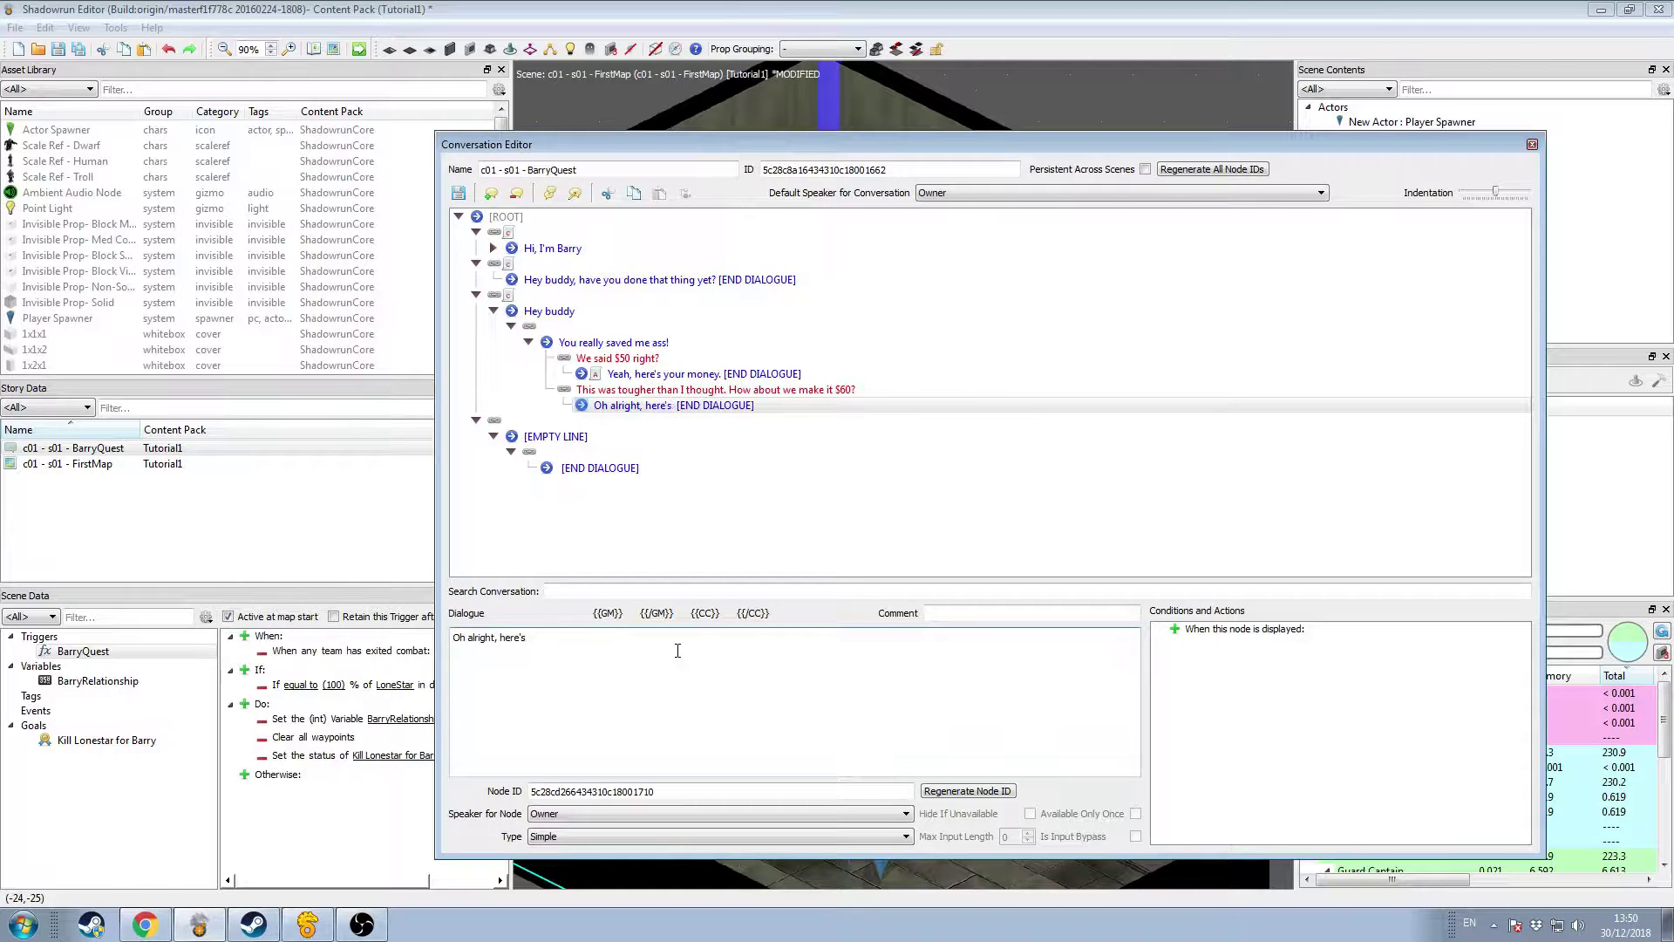
{"action": "type", "text": "$60."}
Step: Add a Compare Actor Attribute prerequisite to the $60 response that checks the triggering actor's current Charisma
{"action": "left_click", "coordinate": [711, 393]}
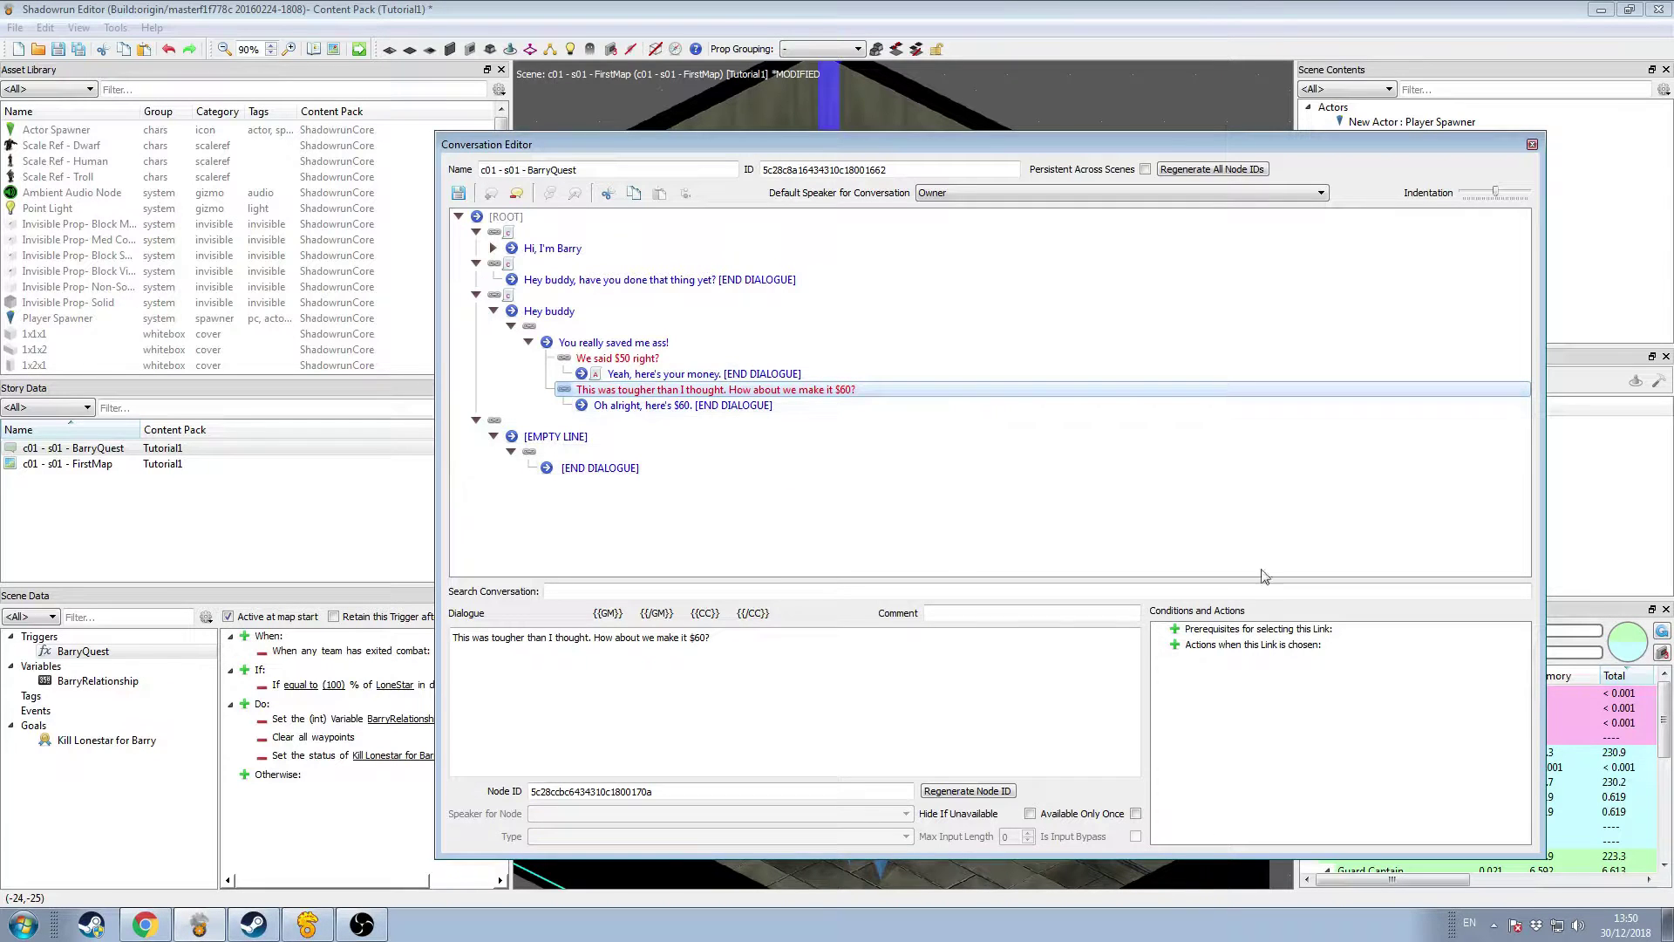
{"action": "left_click", "coordinate": [1177, 629]}
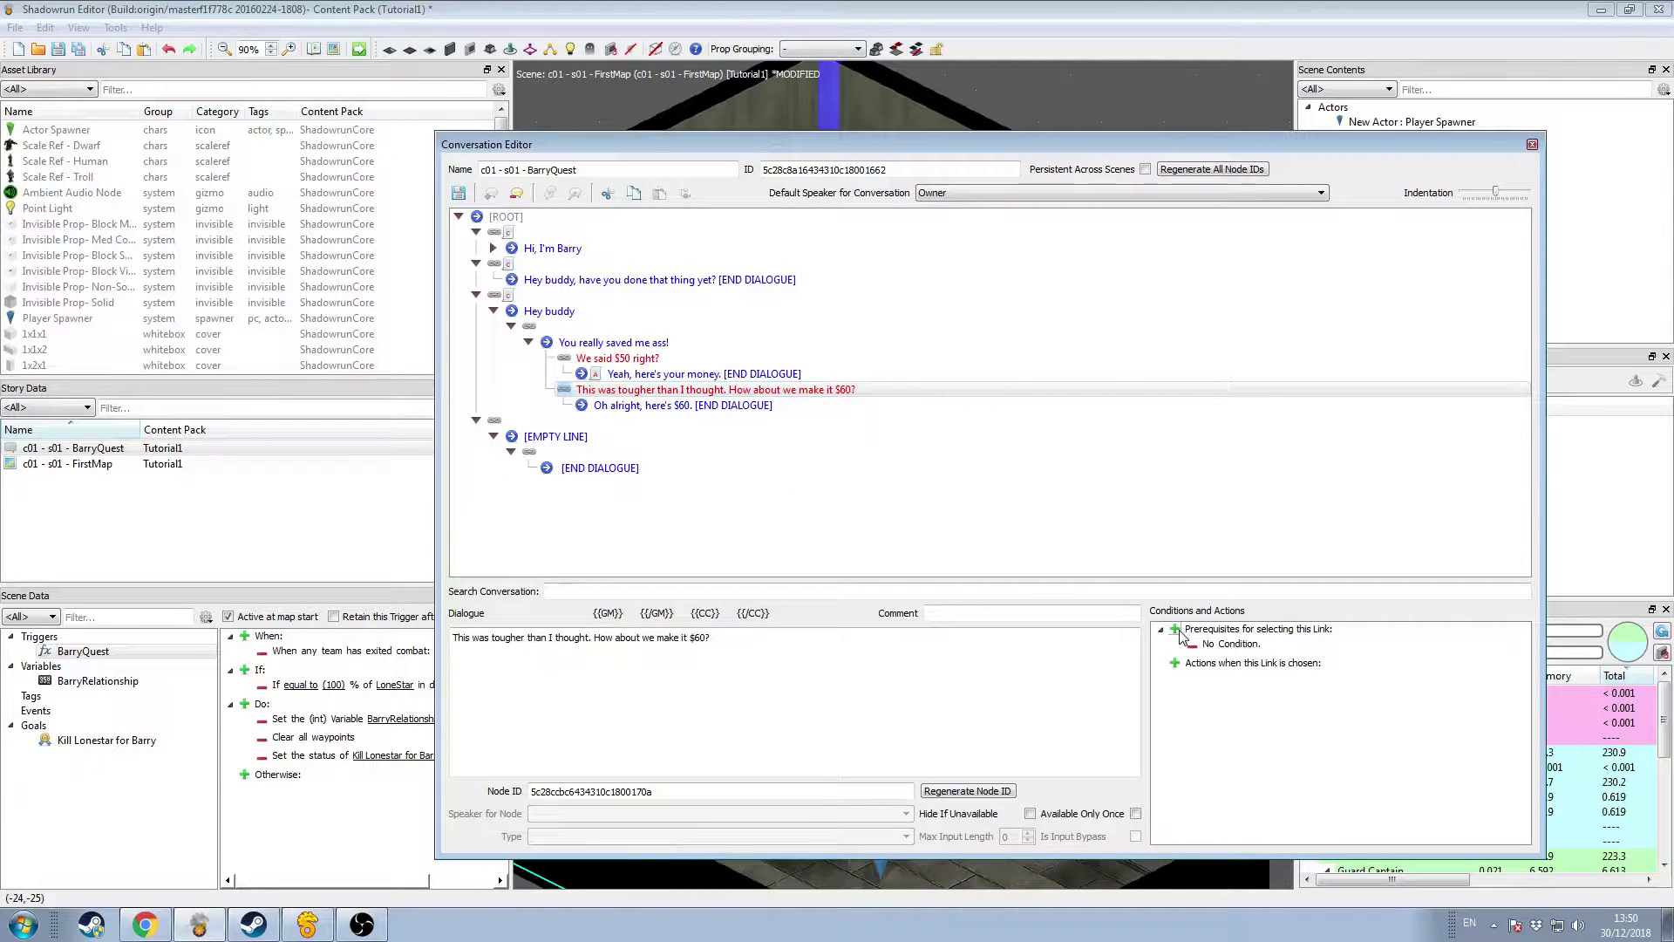
{"action": "right_click", "coordinate": [1233, 645]}
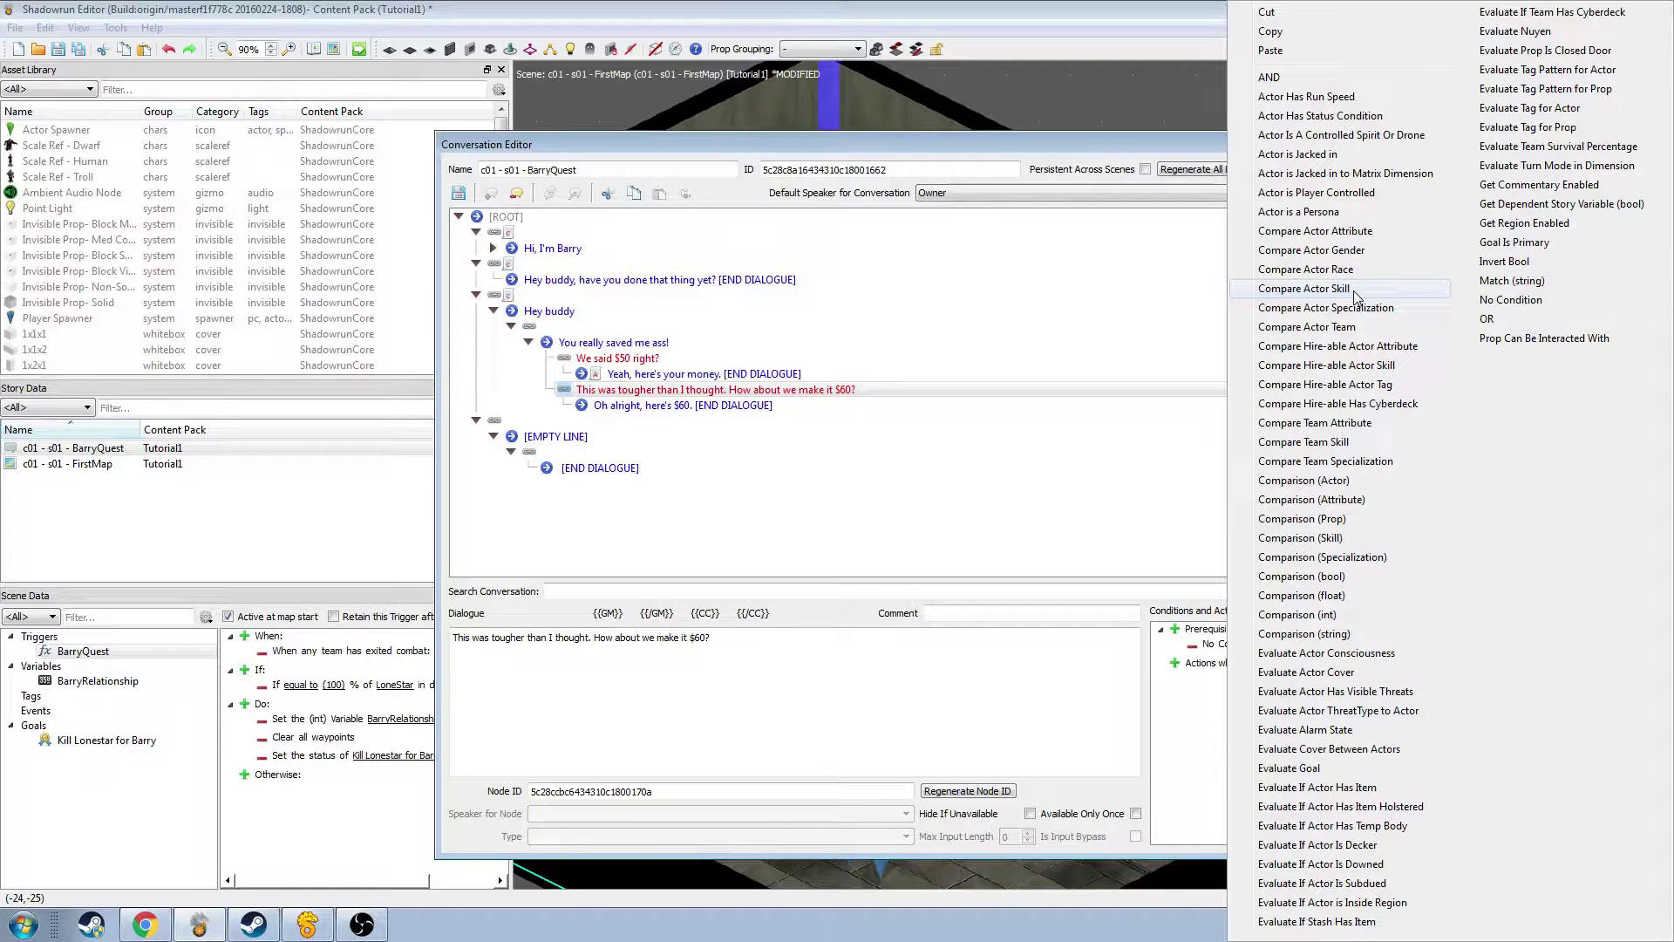
{"action": "left_click", "coordinate": [1354, 230]}
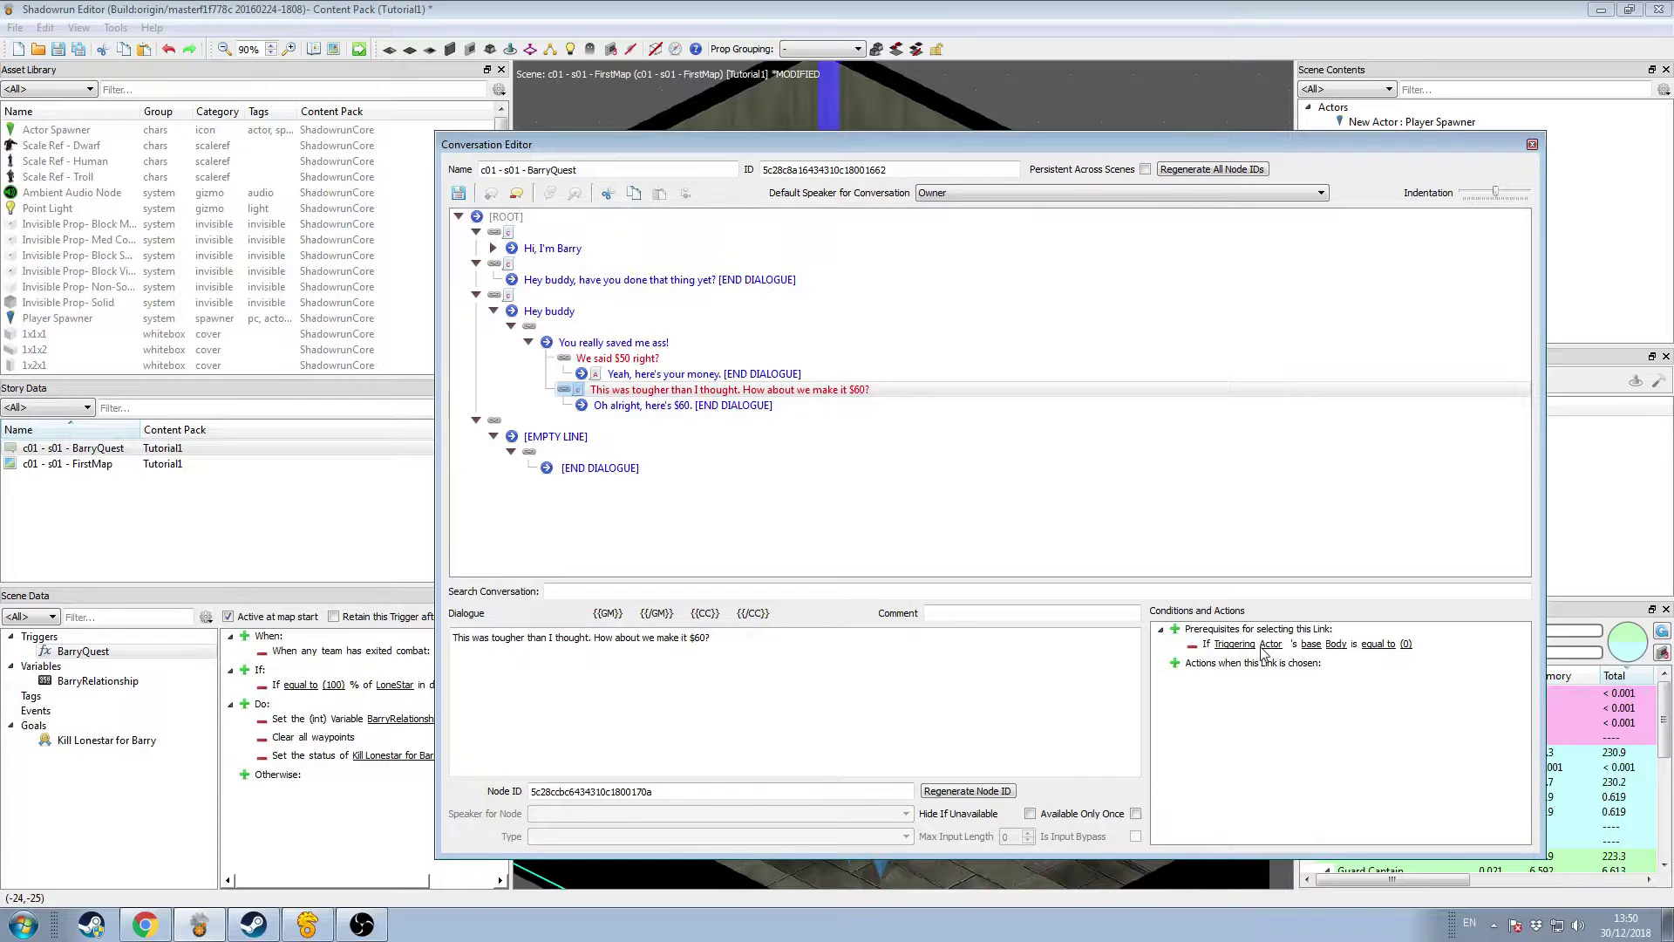
{"action": "right_click", "coordinate": [1316, 654]}
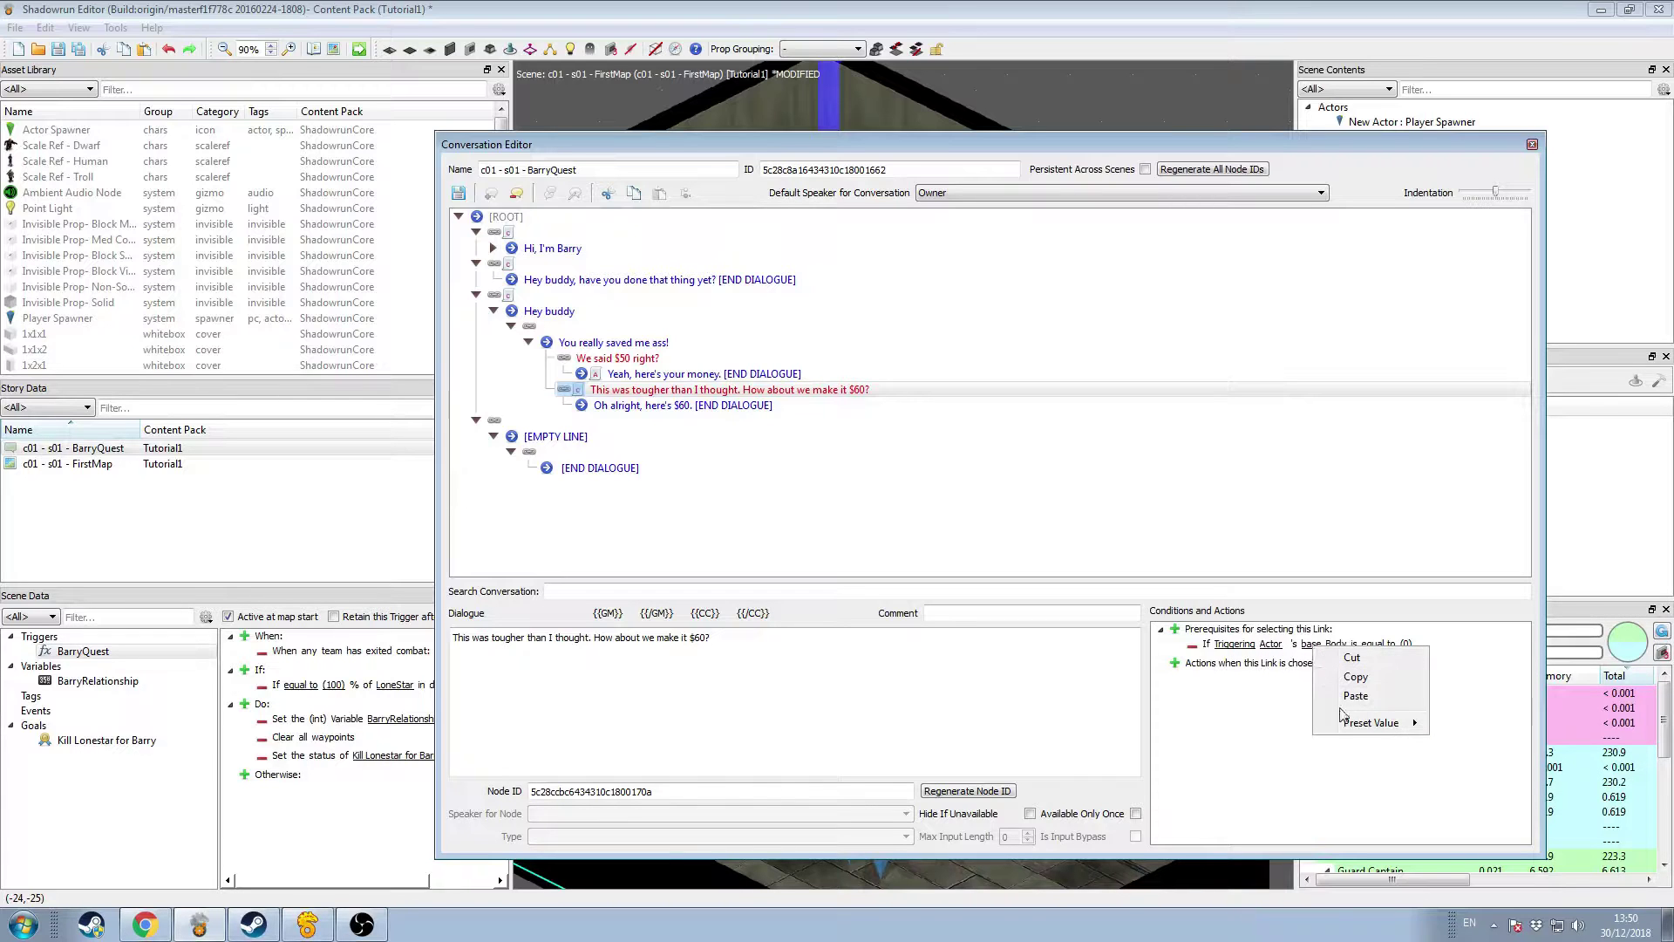
{"action": "mouse_move", "coordinate": [1395, 723]}
{"action": "left_click", "coordinate": [1490, 752]}
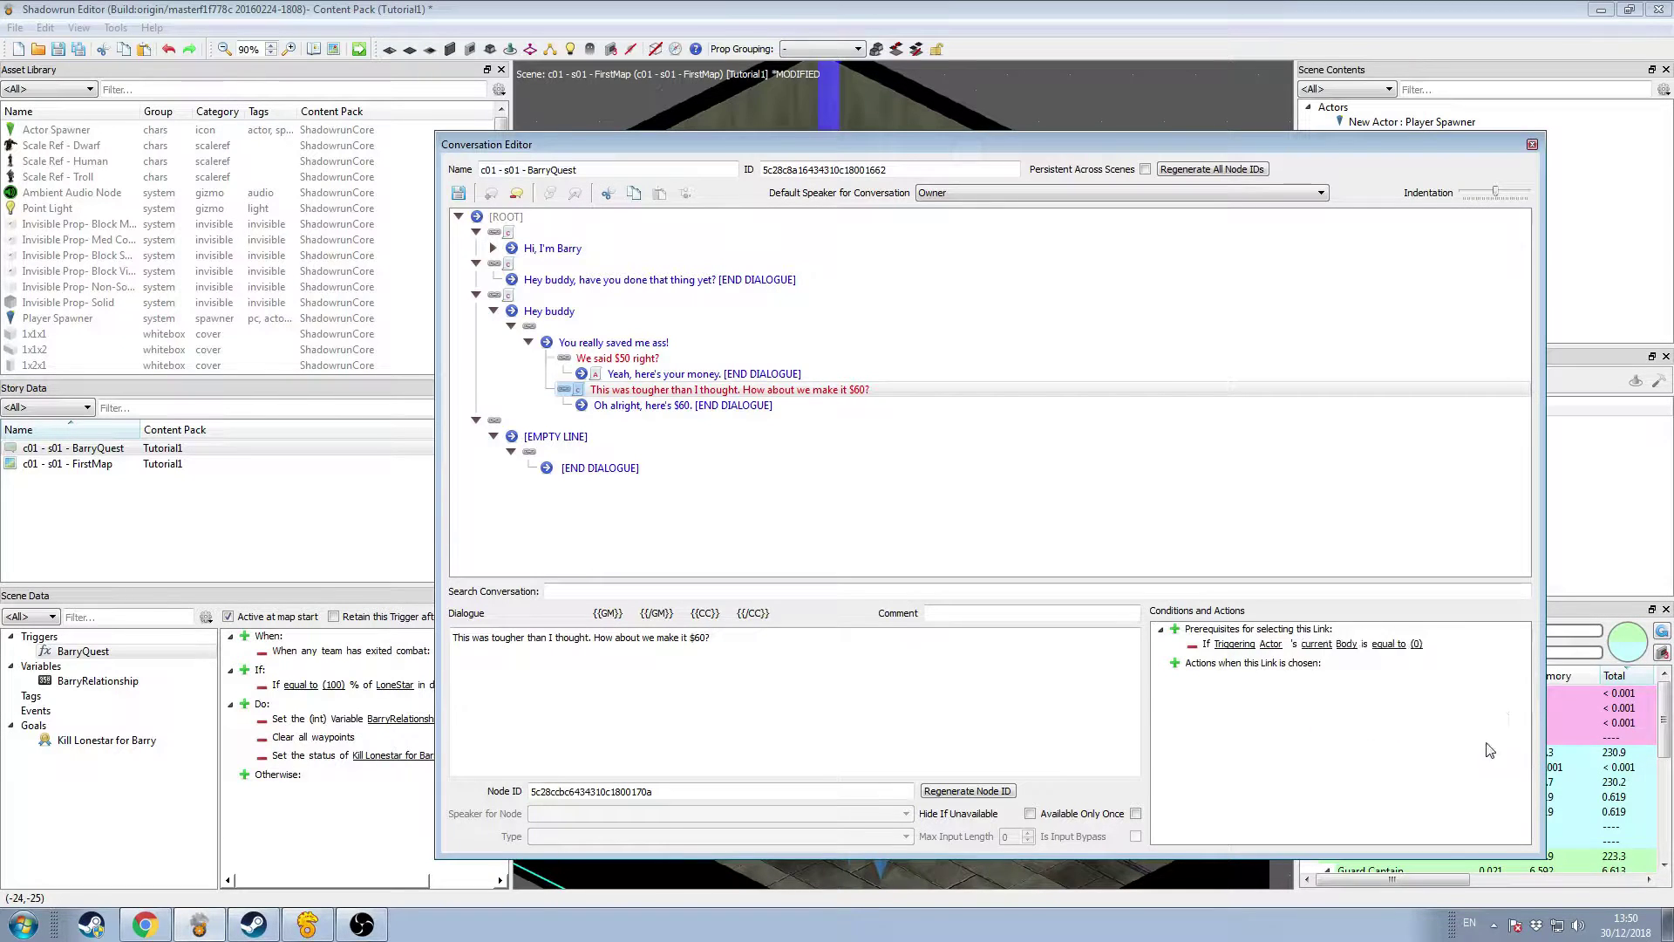
{"action": "right_click", "coordinate": [1348, 649]}
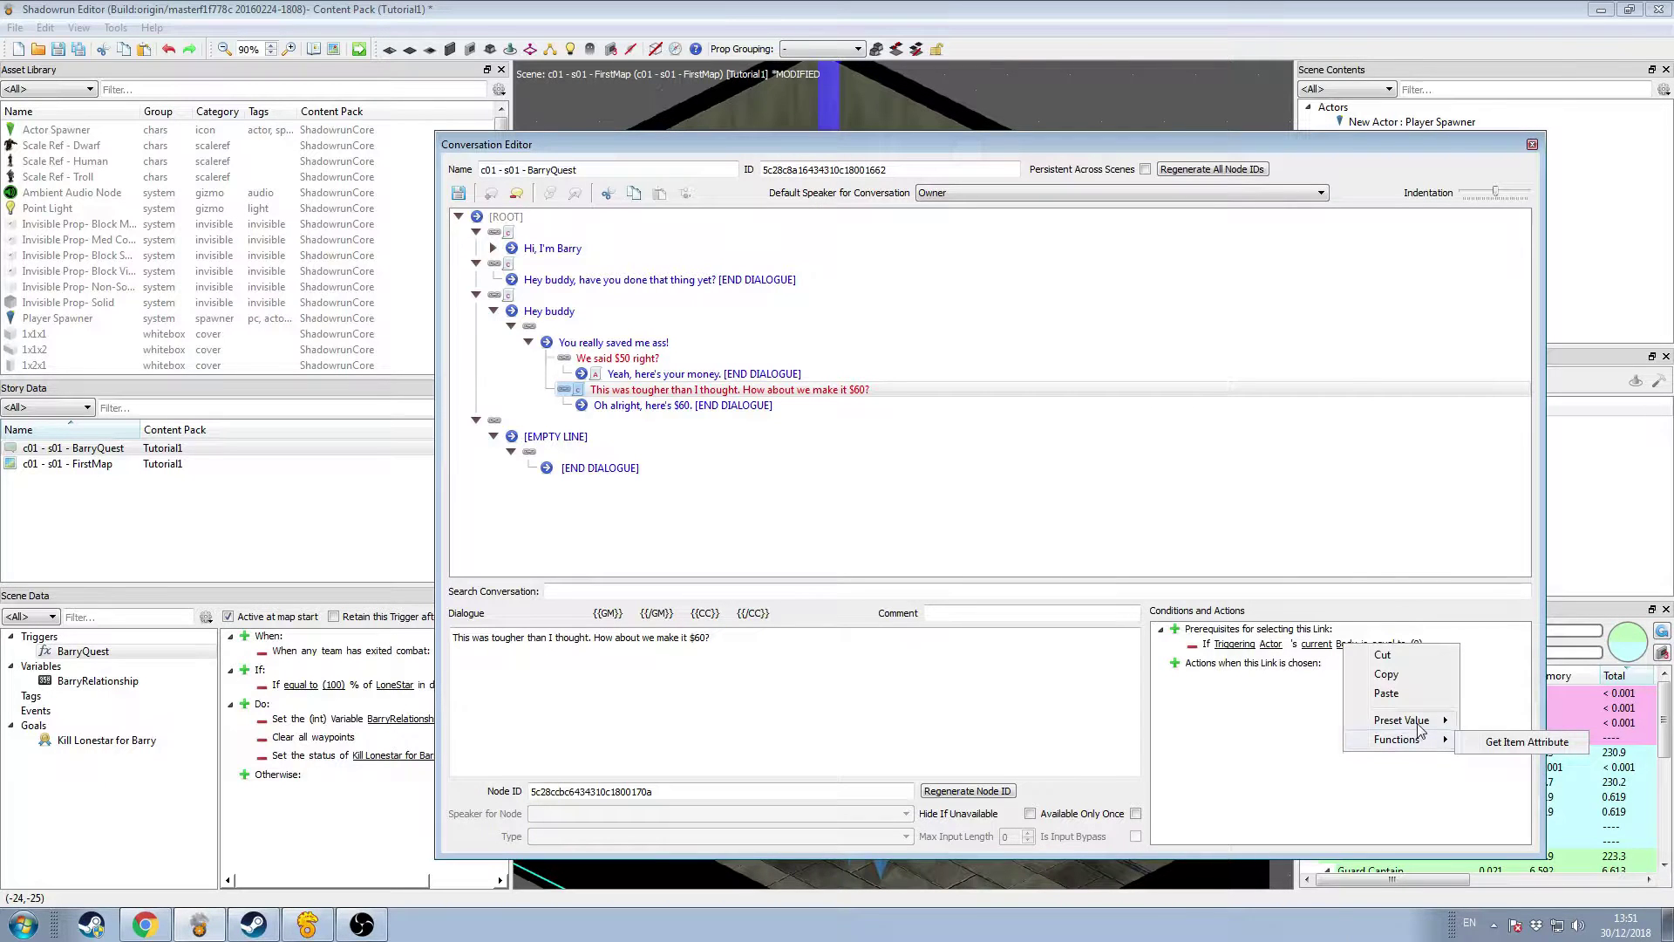
{"action": "mouse_move", "coordinate": [1405, 729]}
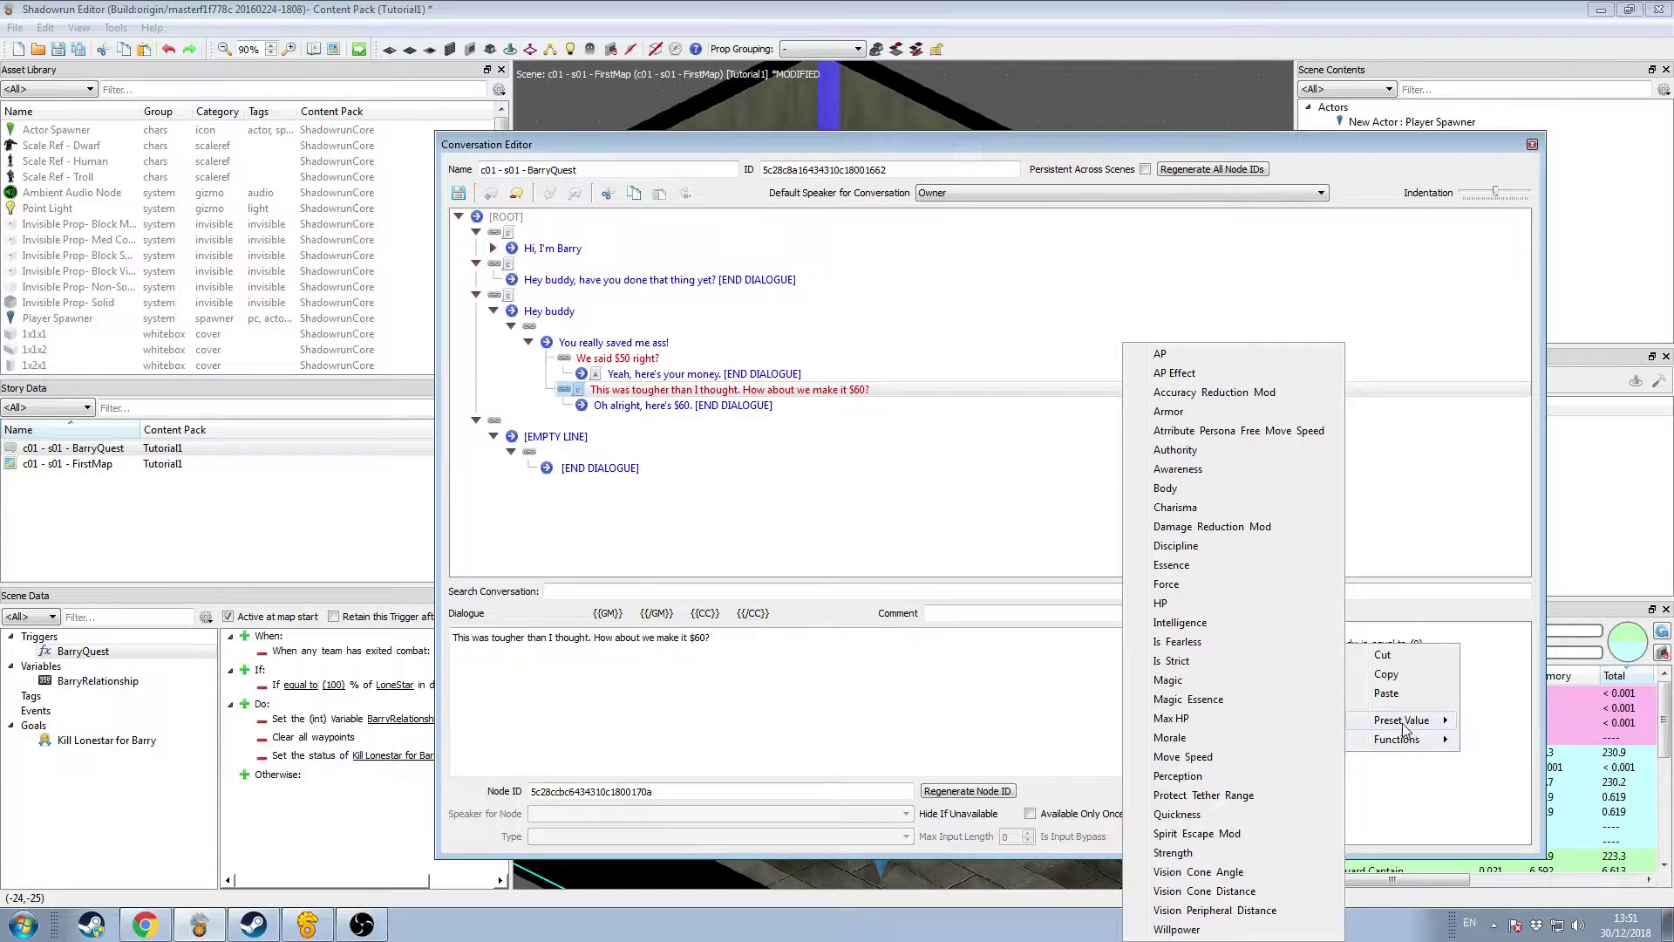
{"action": "left_click", "coordinate": [1195, 508]}
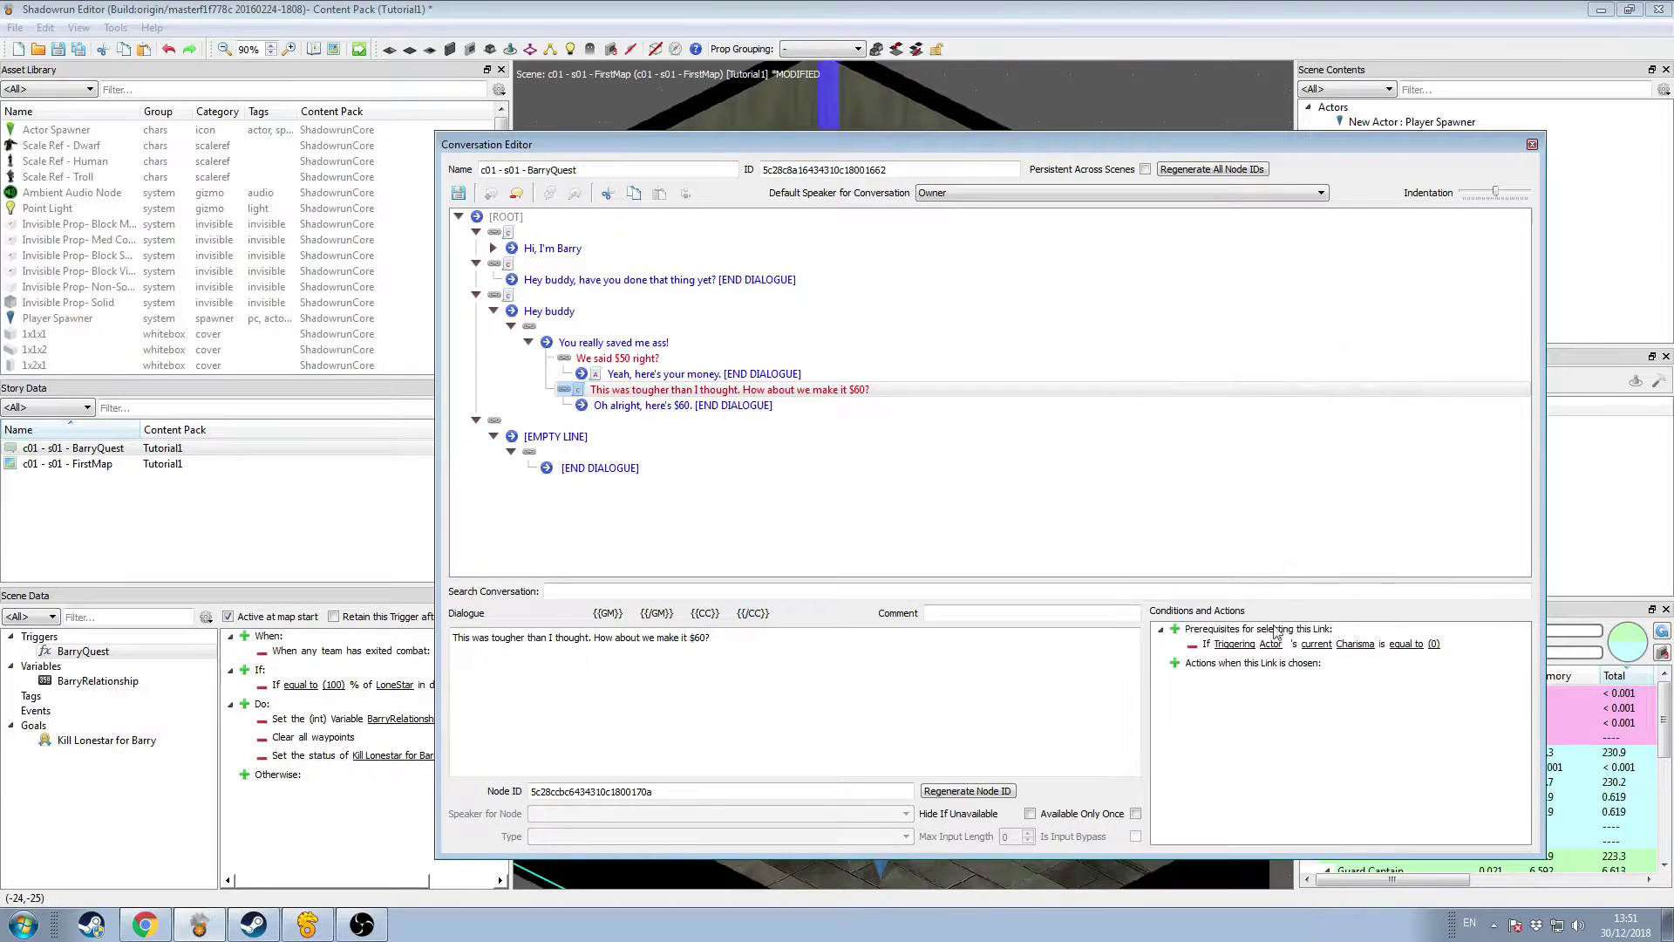
Step: Set the Charisma prerequisite's comparison to greater than or equal to 2
{"action": "right_click", "coordinate": [1404, 650]}
{"action": "mouse_move", "coordinate": [1444, 722]}
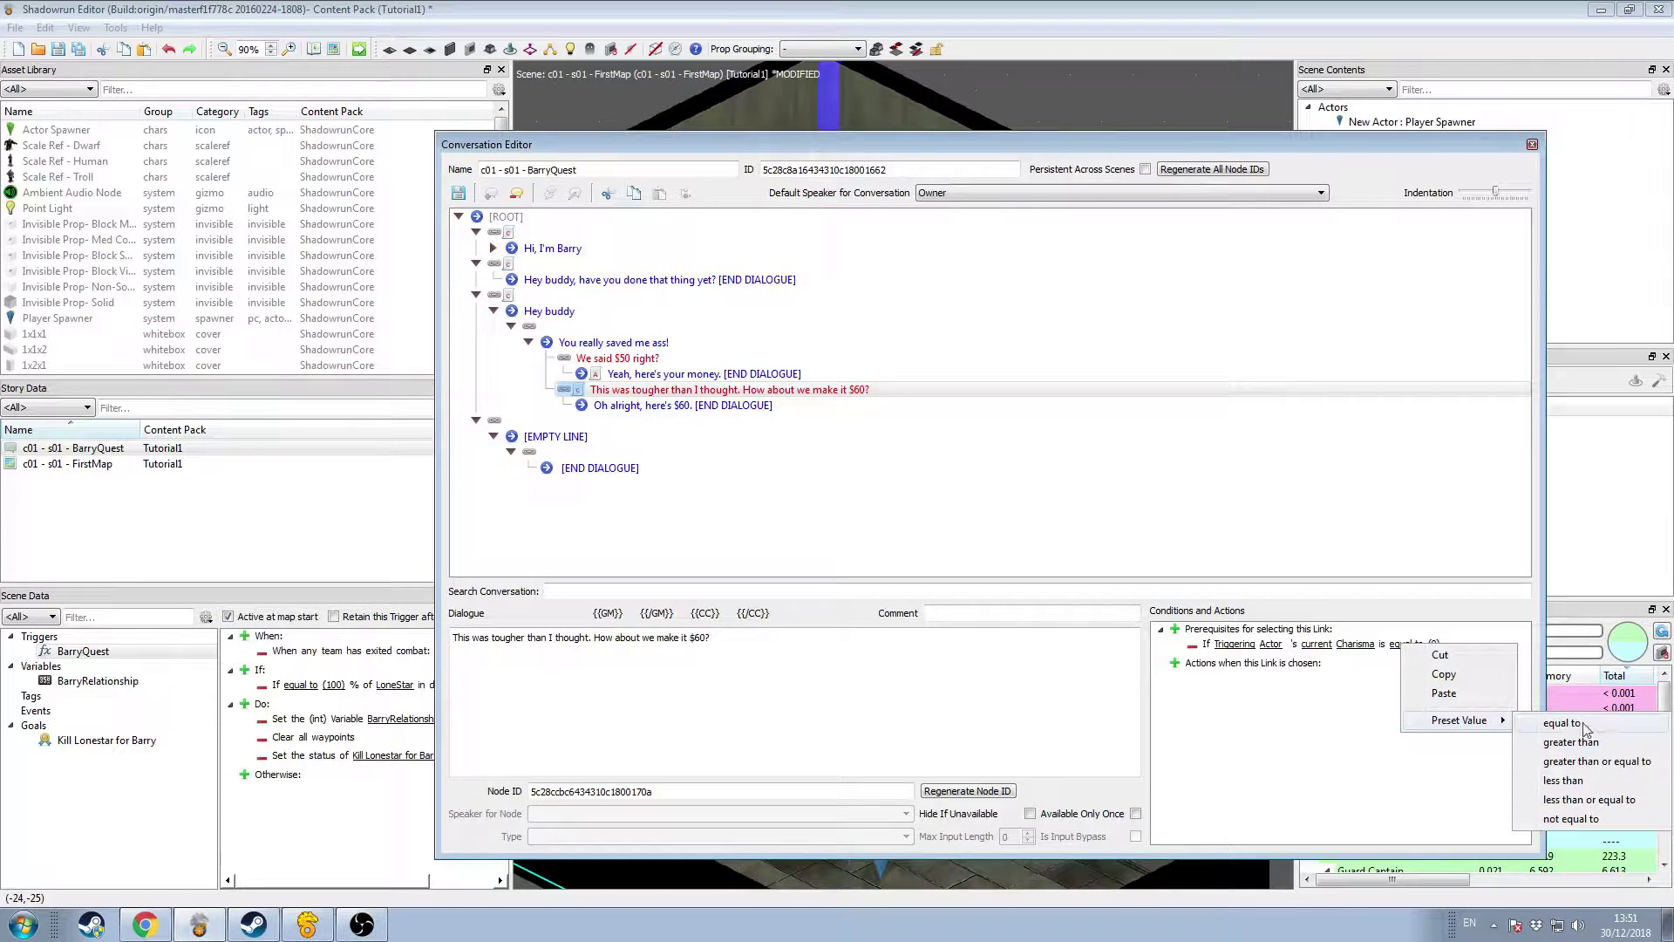
{"action": "left_click", "coordinate": [1601, 762]}
{"action": "right_click", "coordinate": [1501, 644]}
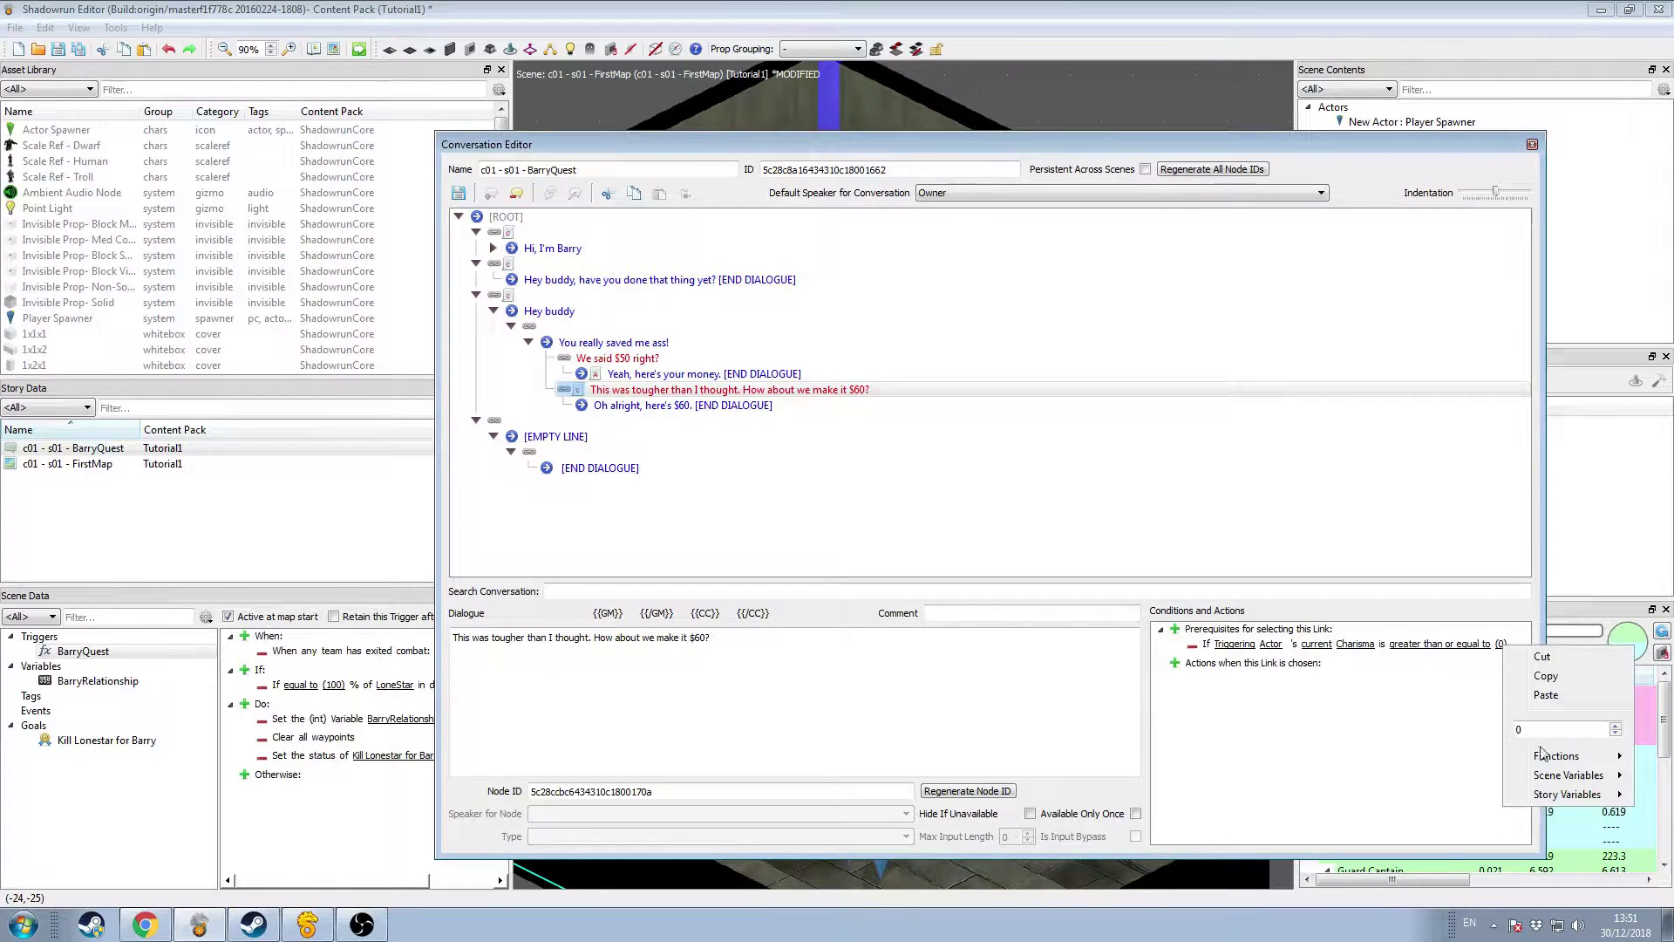
{"action": "type", "text": "2"}
{"action": "key", "text": "Return"}
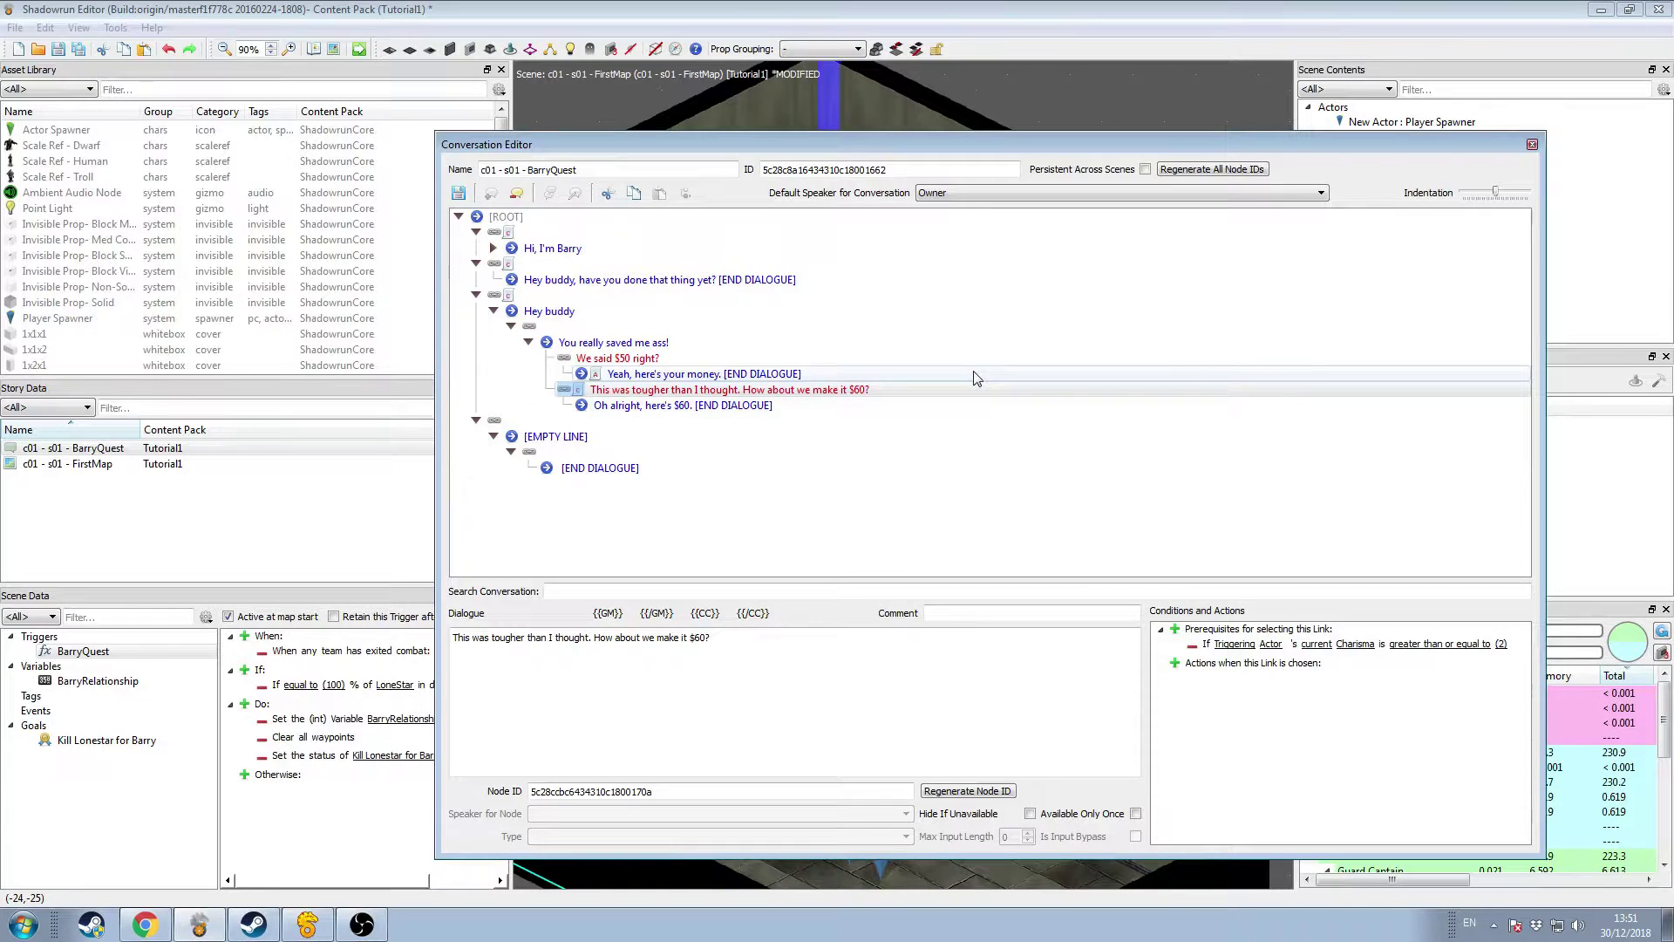
Step: Prefix the player's $60 response with the tagged requirement text "{{CC}}CHA:2{{/CC}}", followed by a space
{"action": "left_click", "coordinate": [972, 389]}
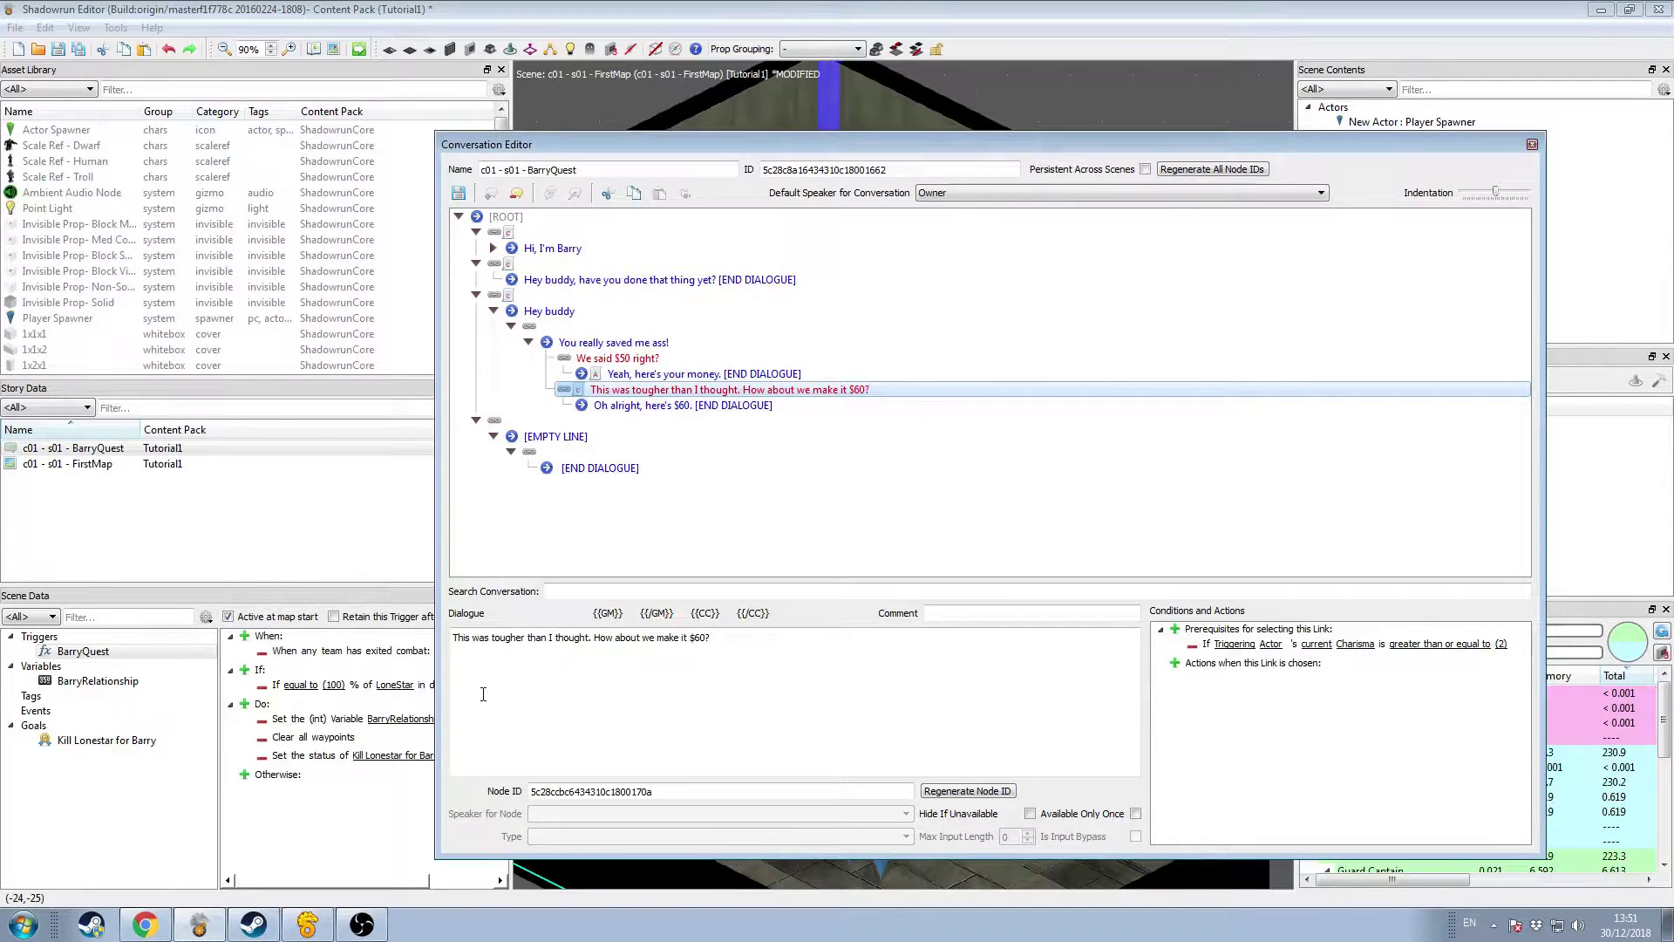
{"action": "left_click", "coordinate": [454, 638]}
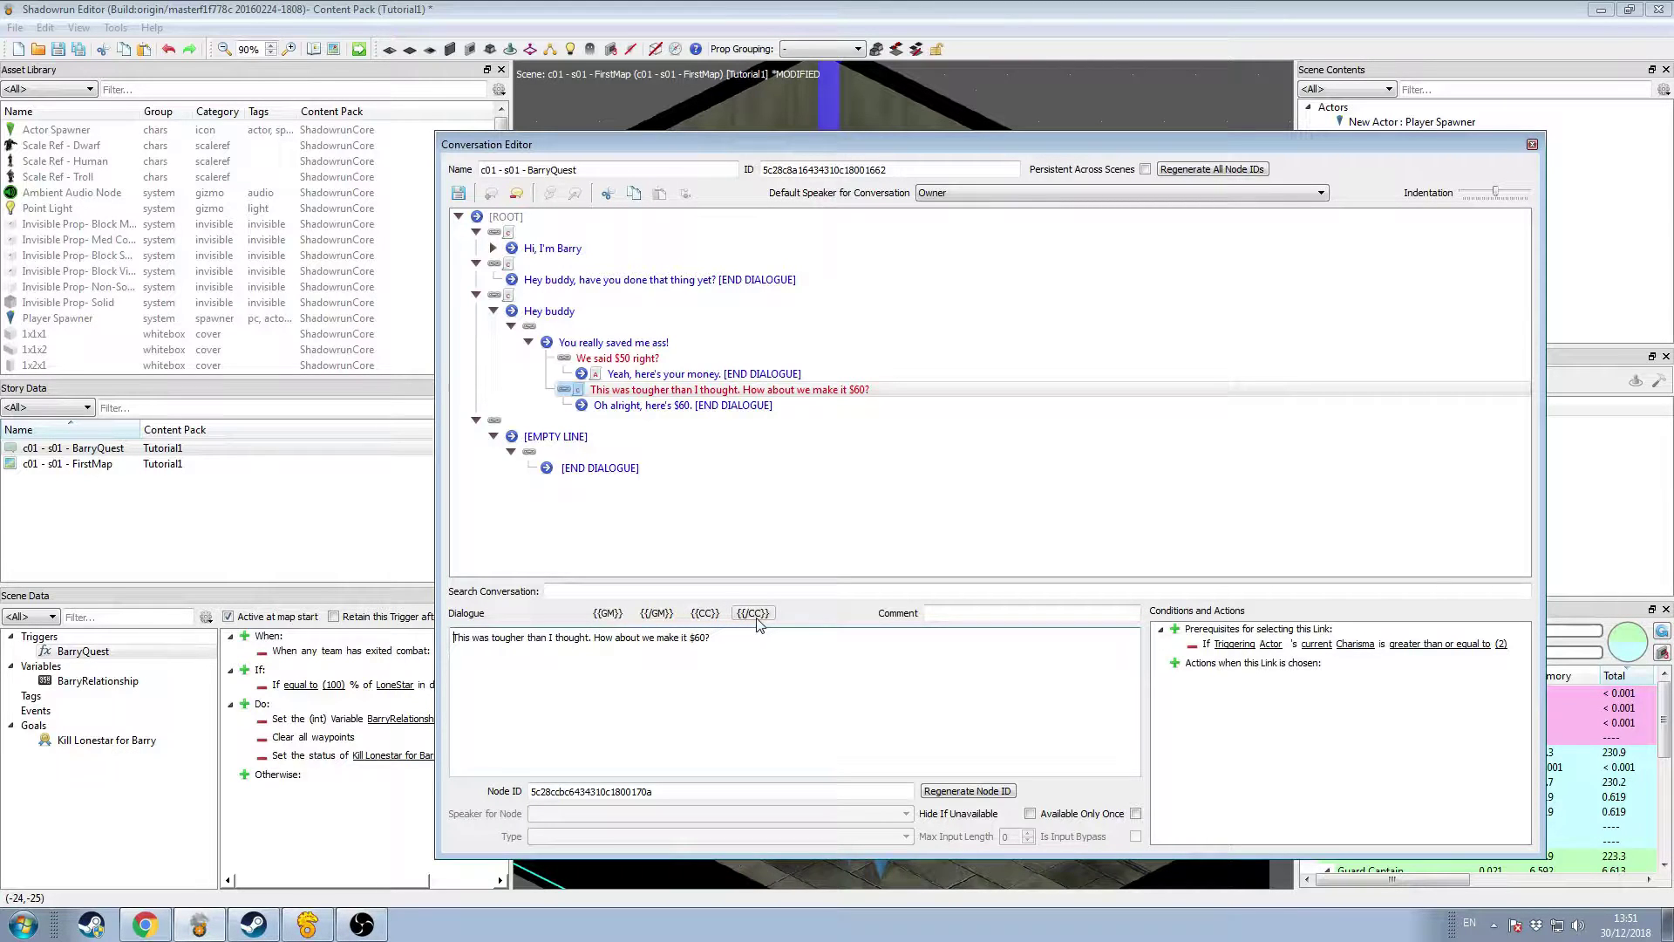
{"action": "left_click", "coordinate": [705, 613]}
{"action": "left_click", "coordinate": [753, 613]}
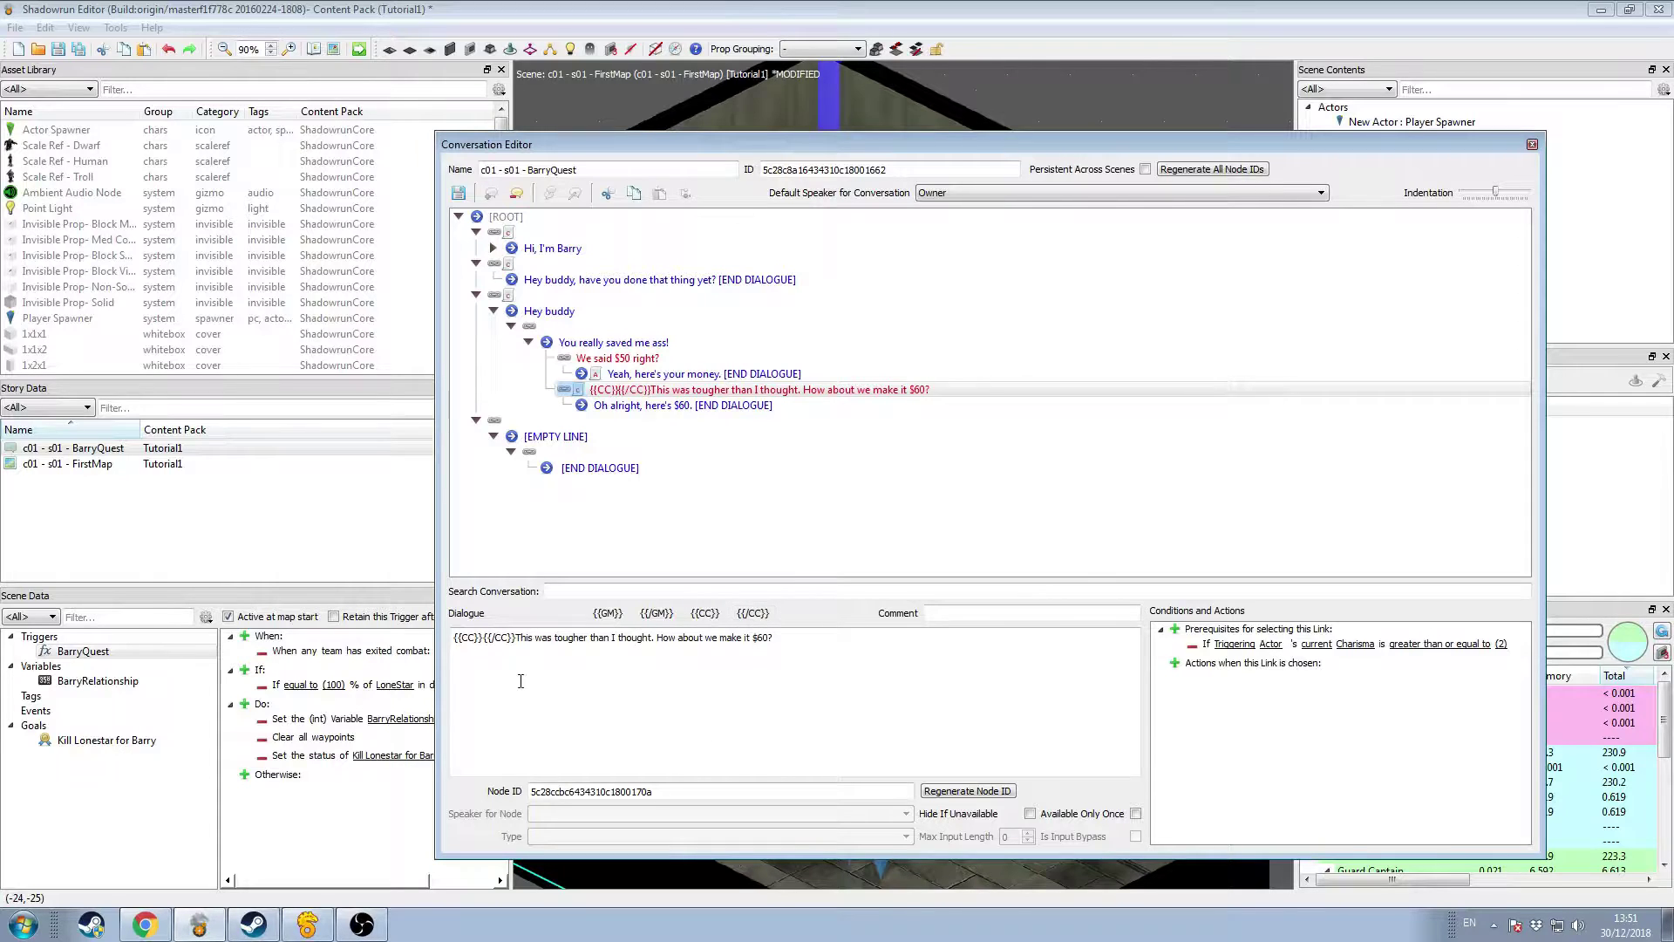
{"action": "left_click", "coordinate": [486, 639]}
{"action": "type", "text": "CHA"}
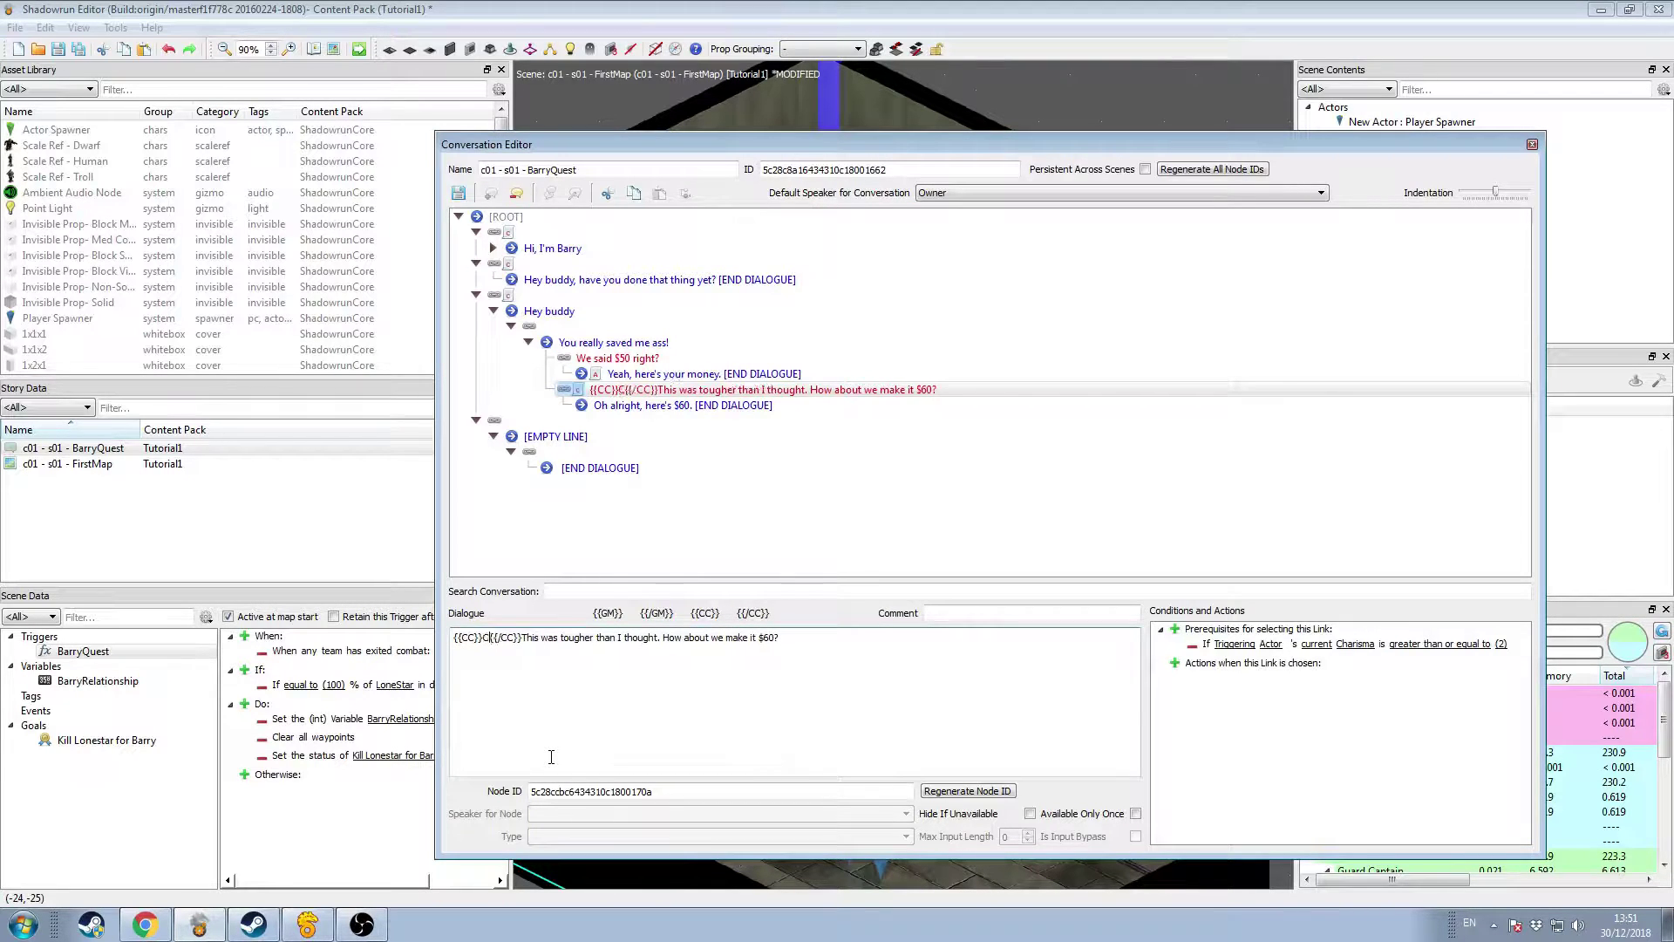
{"action": "type", "text": ":2"}
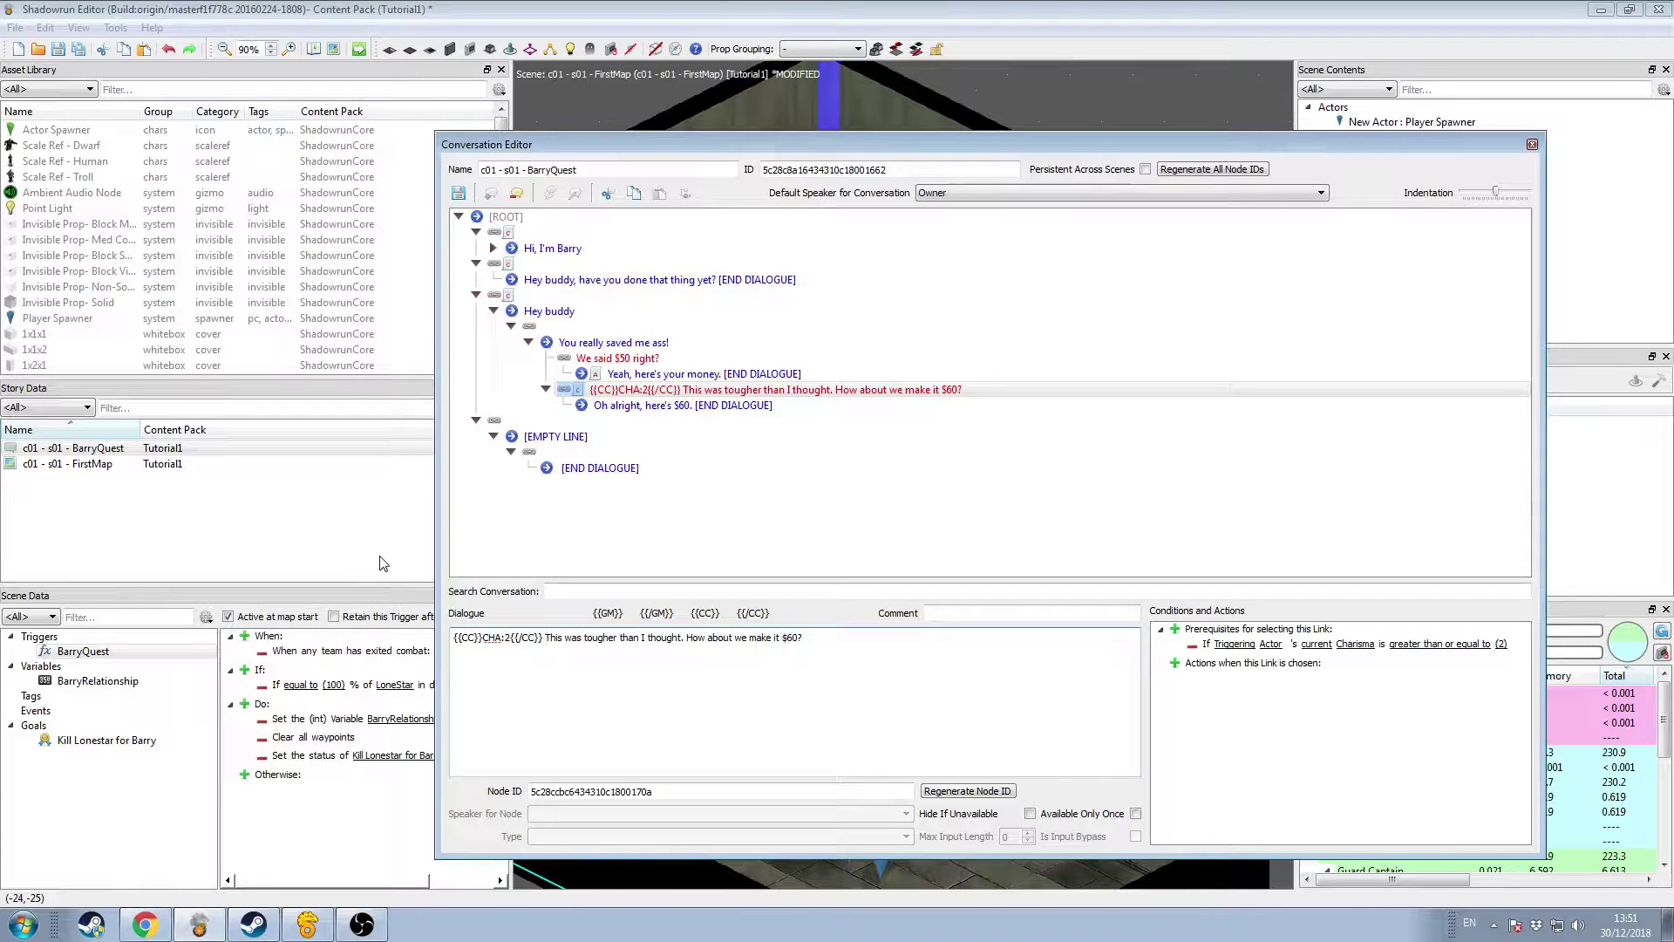
Step: Add three empty actions to the "Oh alright, here's $60." node
{"action": "left_click", "coordinate": [702, 406]}
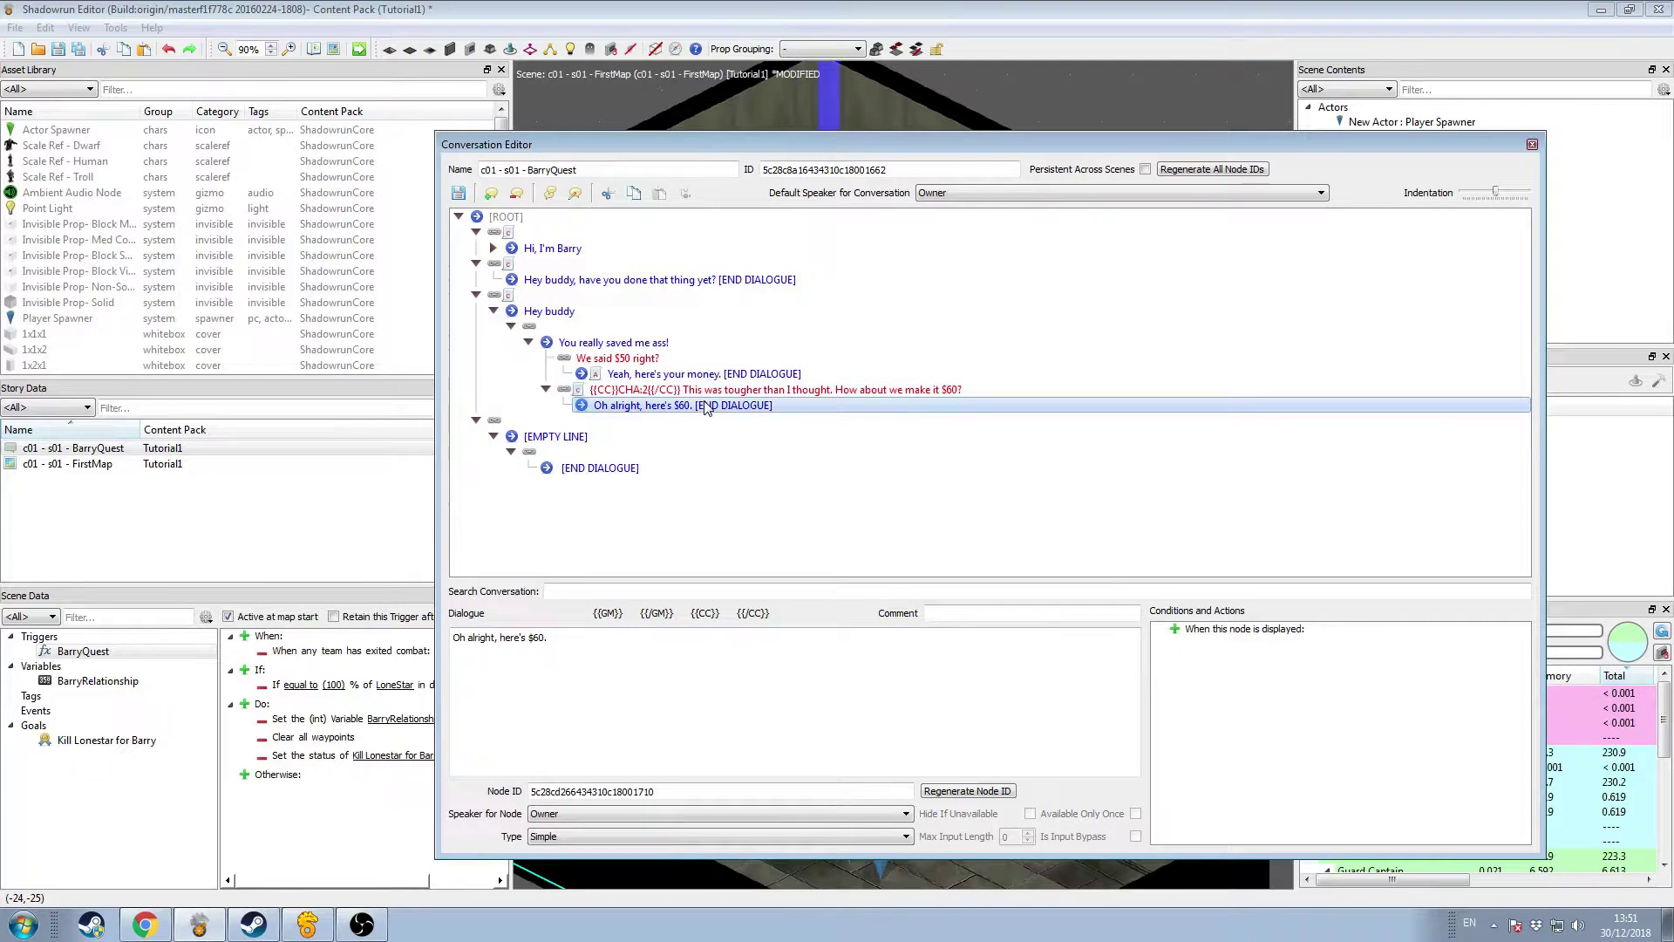
{"action": "left_click", "coordinate": [1174, 632]}
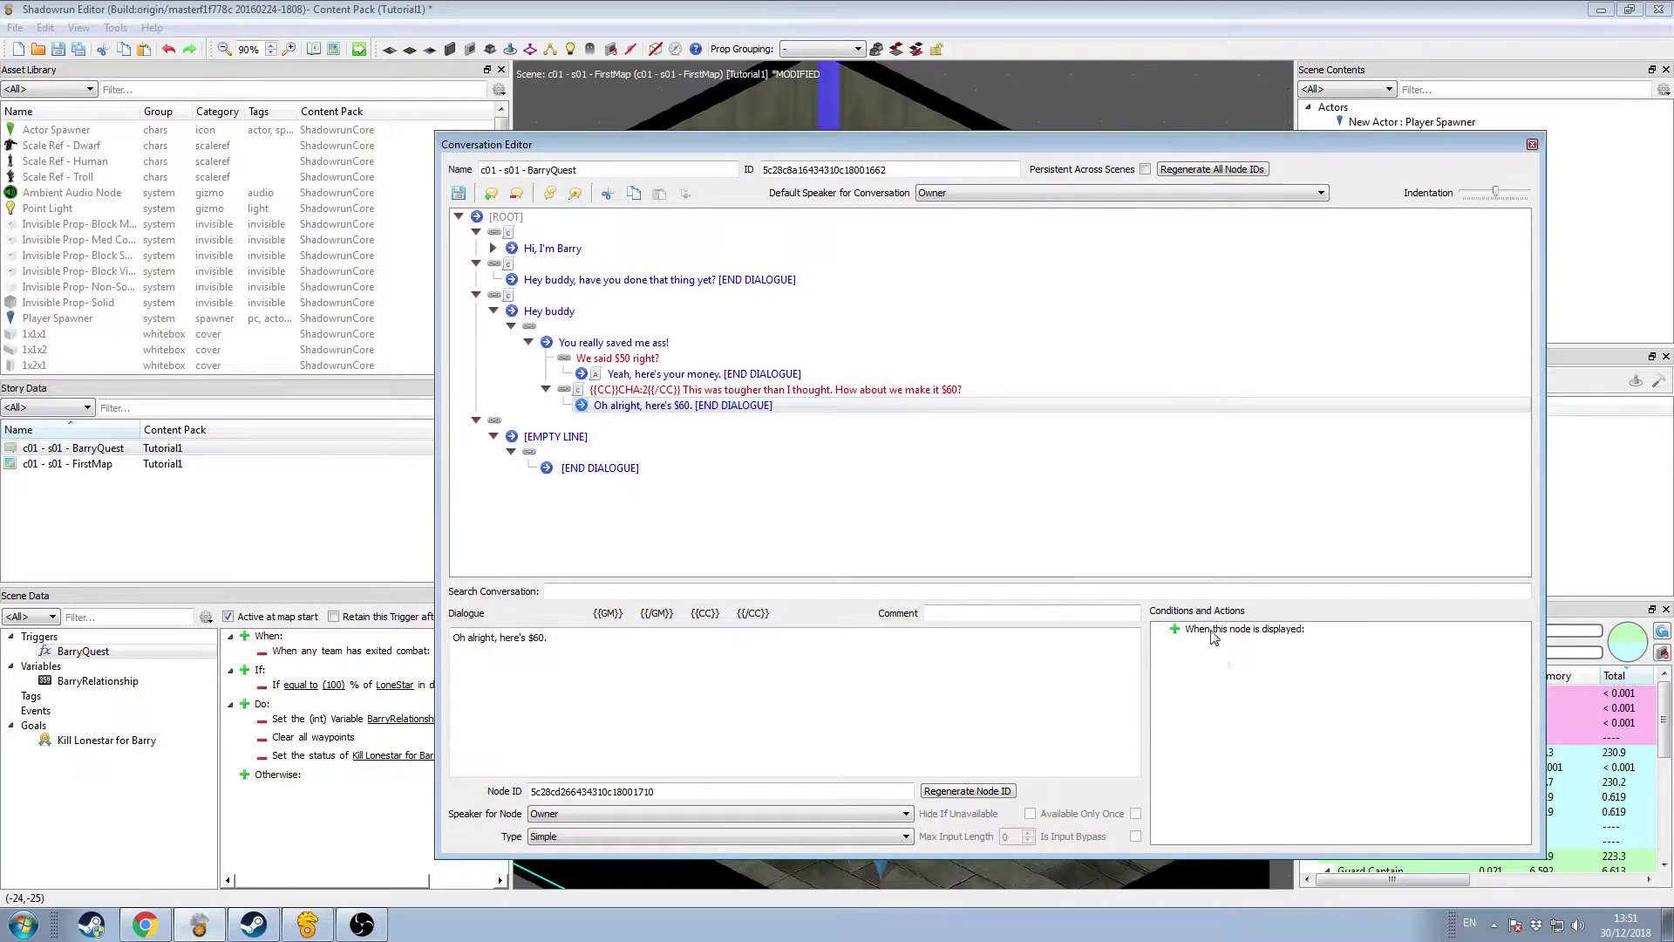
{"action": "left_click", "coordinate": [1177, 630]}
{"action": "left_click", "coordinate": [1177, 629]}
{"action": "left_click", "coordinate": [1177, 630]}
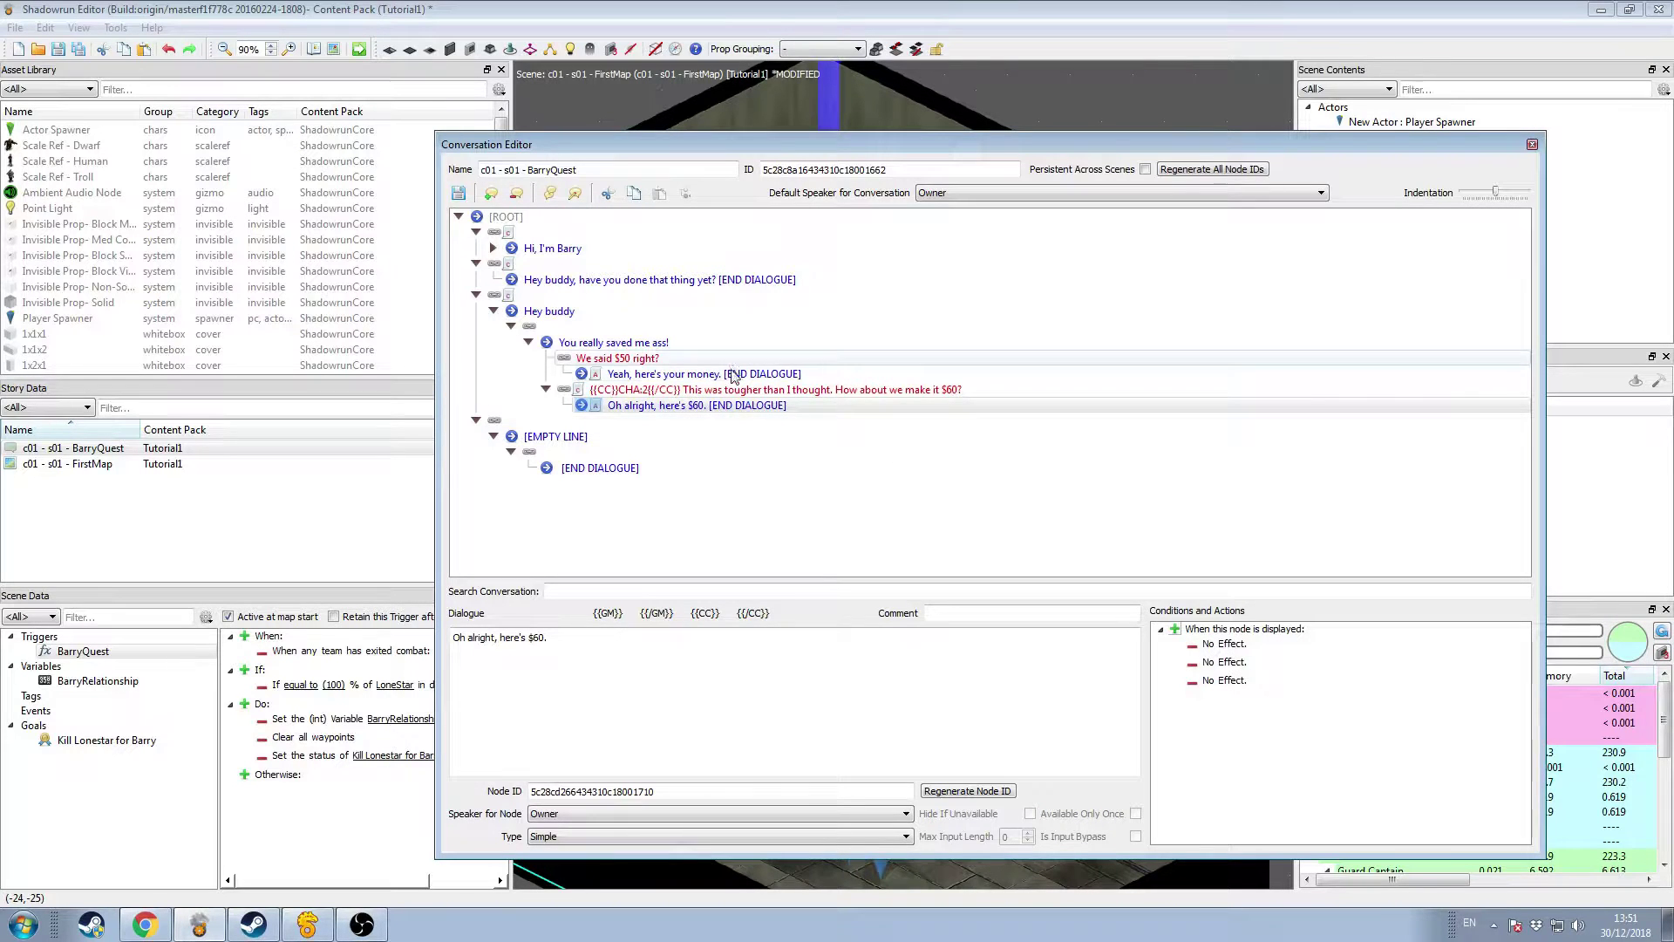
Step: Copy the Add Nuyen action from the "Yeah, here's your money." node and paste it into the "Oh alright, here's $60." node
{"action": "left_click", "coordinate": [872, 374]}
{"action": "left_click", "coordinate": [1272, 643]}
{"action": "right_click", "coordinate": [1272, 650]}
{"action": "key", "text": "Escape"}
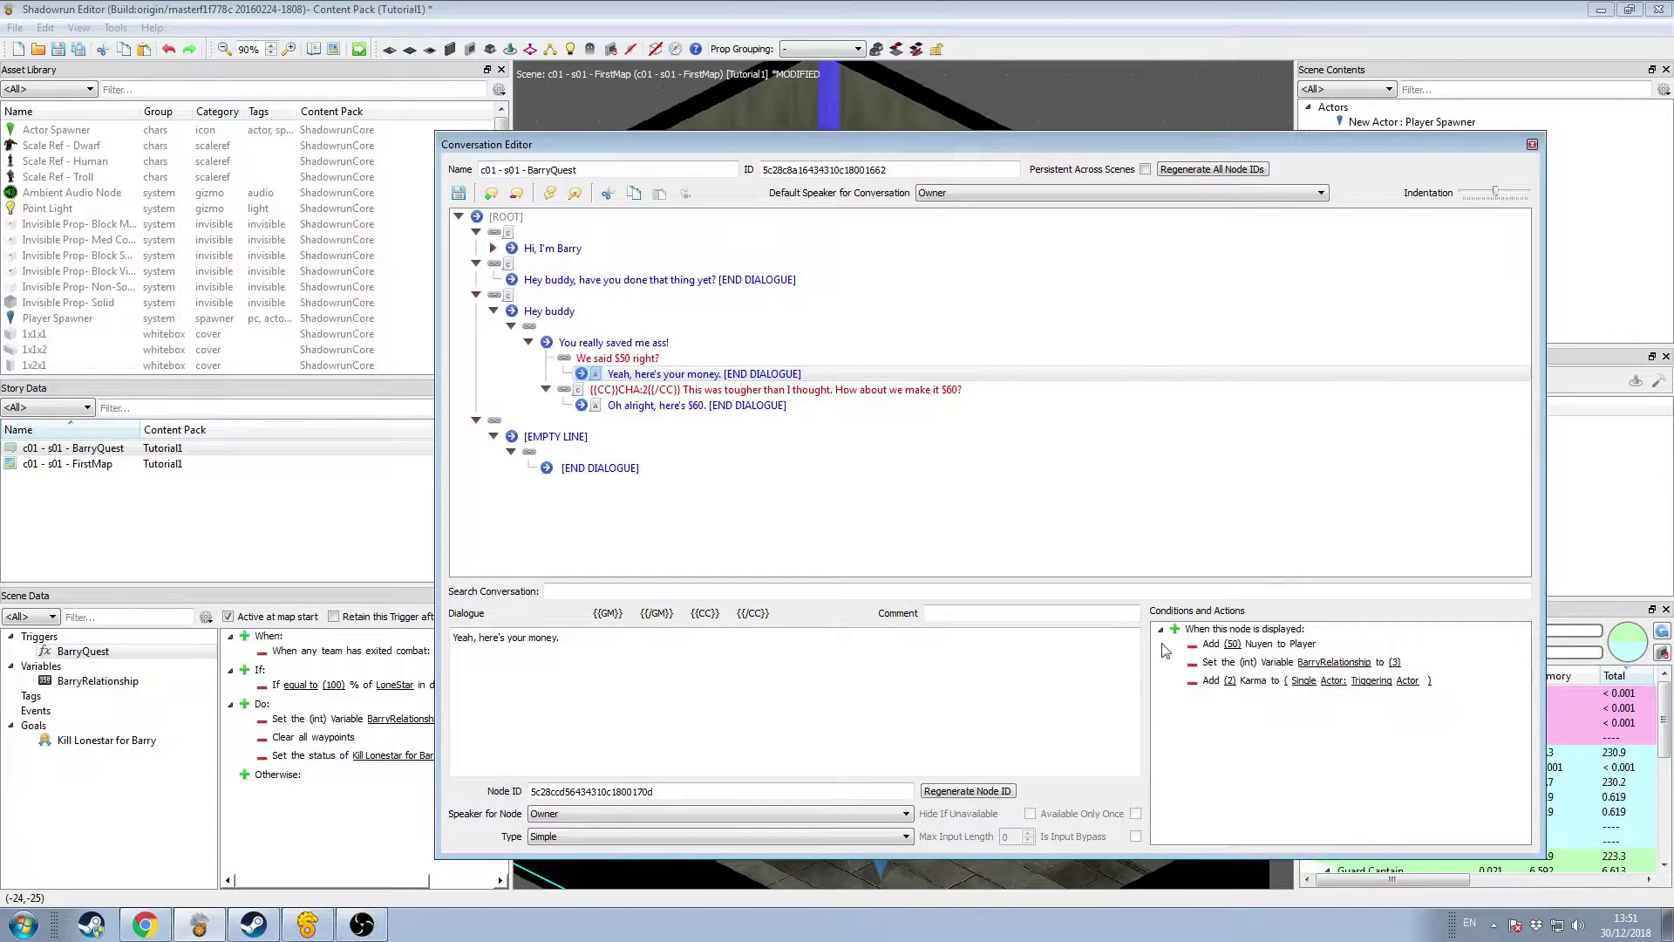
{"action": "left_click", "coordinate": [724, 405]}
{"action": "left_click", "coordinate": [1234, 645]}
{"action": "right_click", "coordinate": [1234, 645]}
{"action": "left_click", "coordinate": [1280, 693]}
{"action": "left_click", "coordinate": [740, 406]}
Step: Copy the action setting BarryRelationship to 3 from the $50 reply and paste it into the $60 reply node
{"action": "left_click", "coordinate": [689, 373]}
{"action": "left_click", "coordinate": [1216, 674]}
{"action": "right_click", "coordinate": [1261, 668]}
{"action": "left_click", "coordinate": [1315, 716]}
{"action": "left_click", "coordinate": [729, 406]}
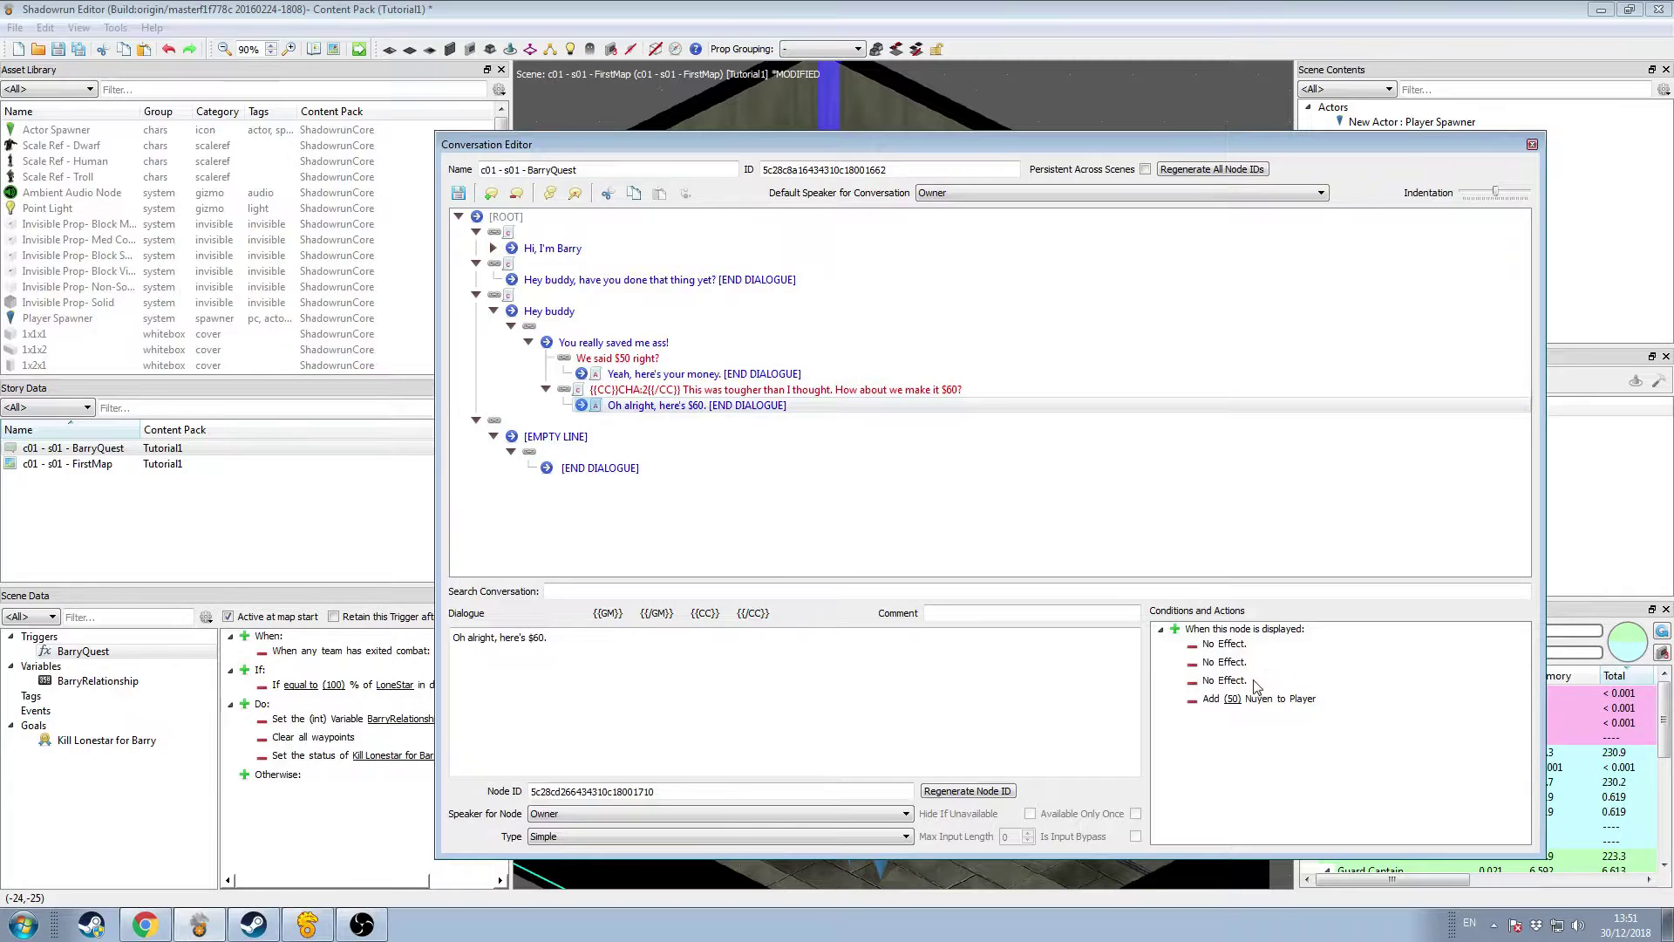
{"action": "right_click", "coordinate": [1240, 674]}
{"action": "left_click", "coordinate": [1278, 720]}
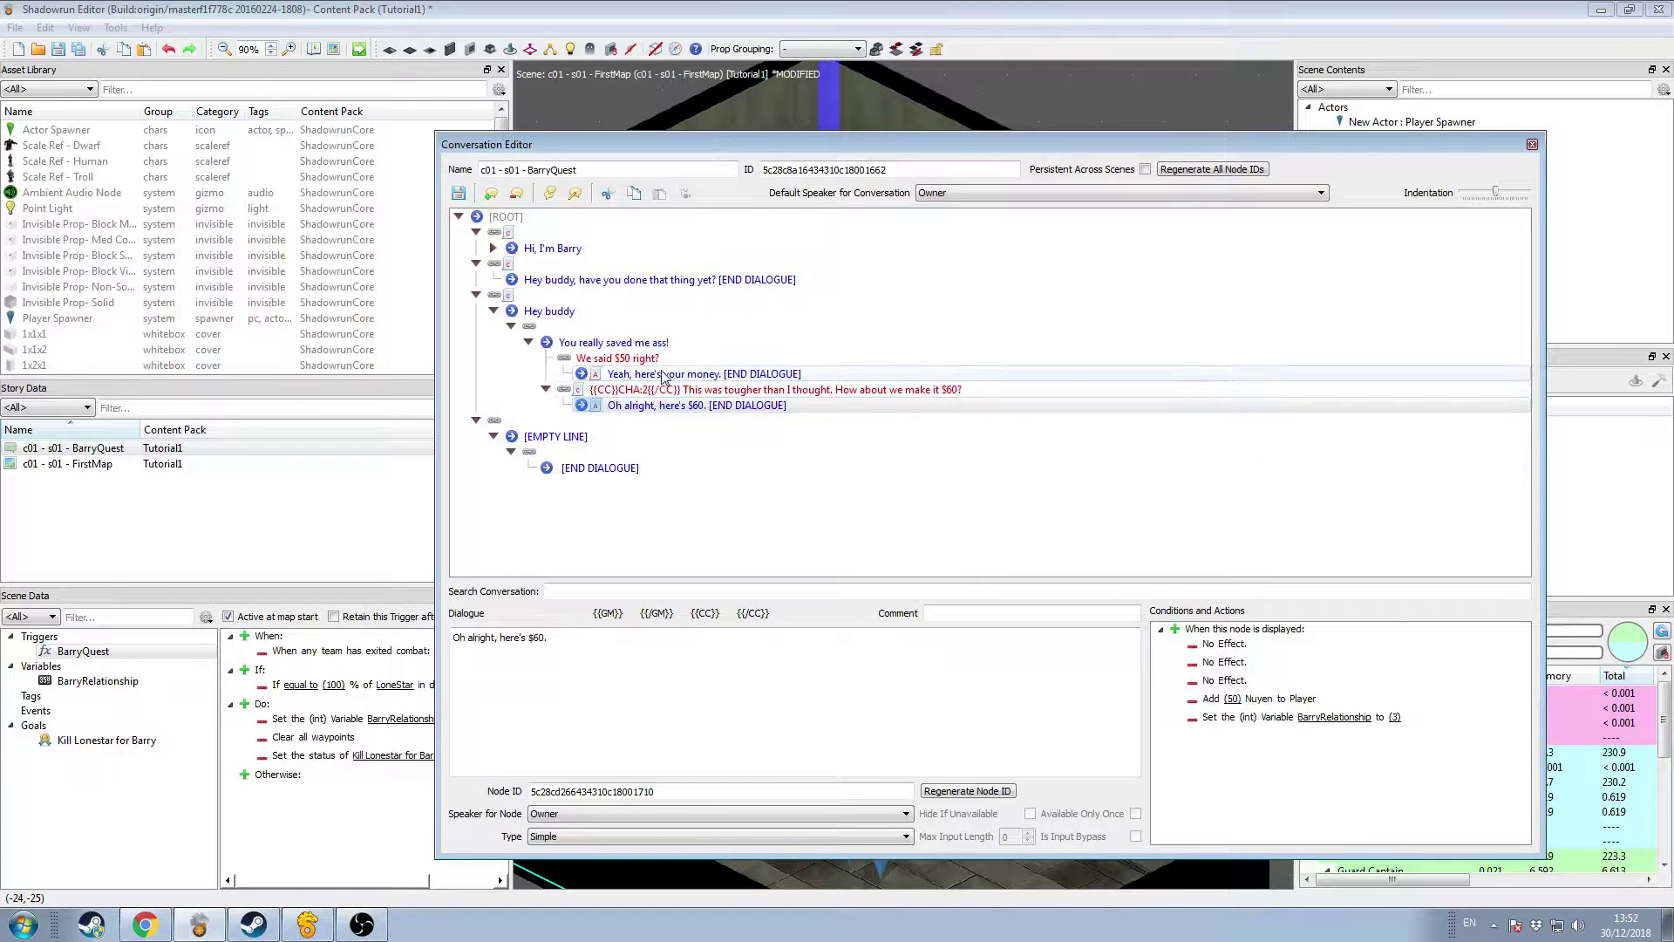
Step: Copy the Add 2 Karma action from the $50 reply and paste it into the $60 reply node
{"action": "left_click", "coordinate": [689, 374]}
{"action": "right_click", "coordinate": [1262, 685]}
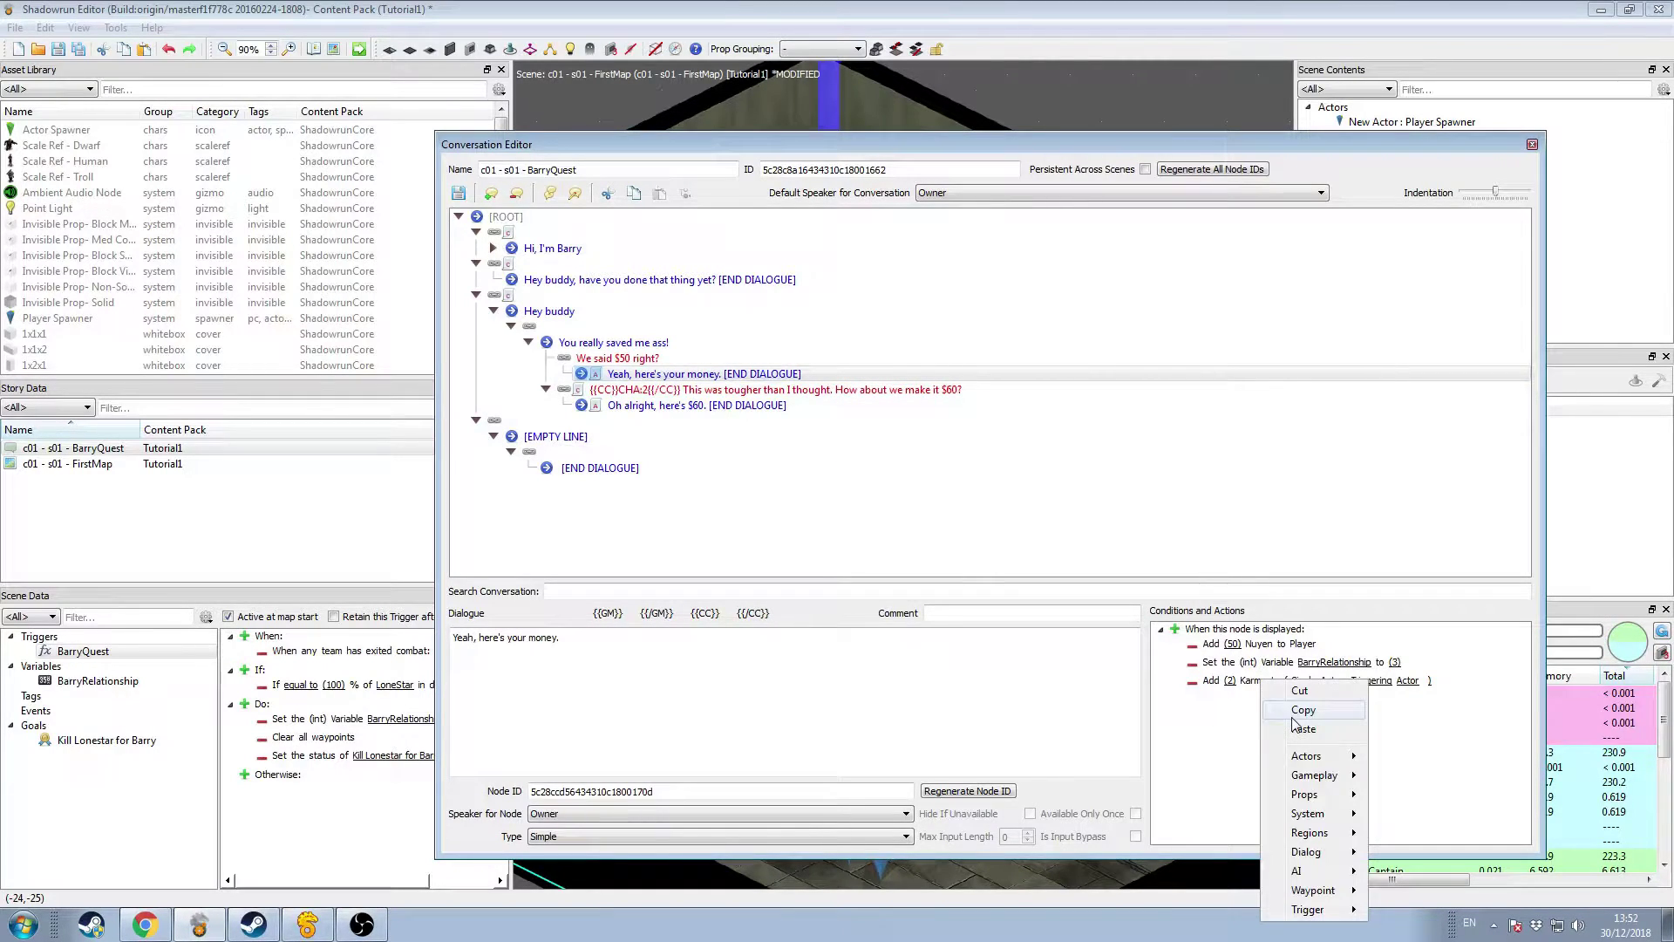
{"action": "left_click", "coordinate": [1303, 710]}
{"action": "left_click", "coordinate": [697, 406]}
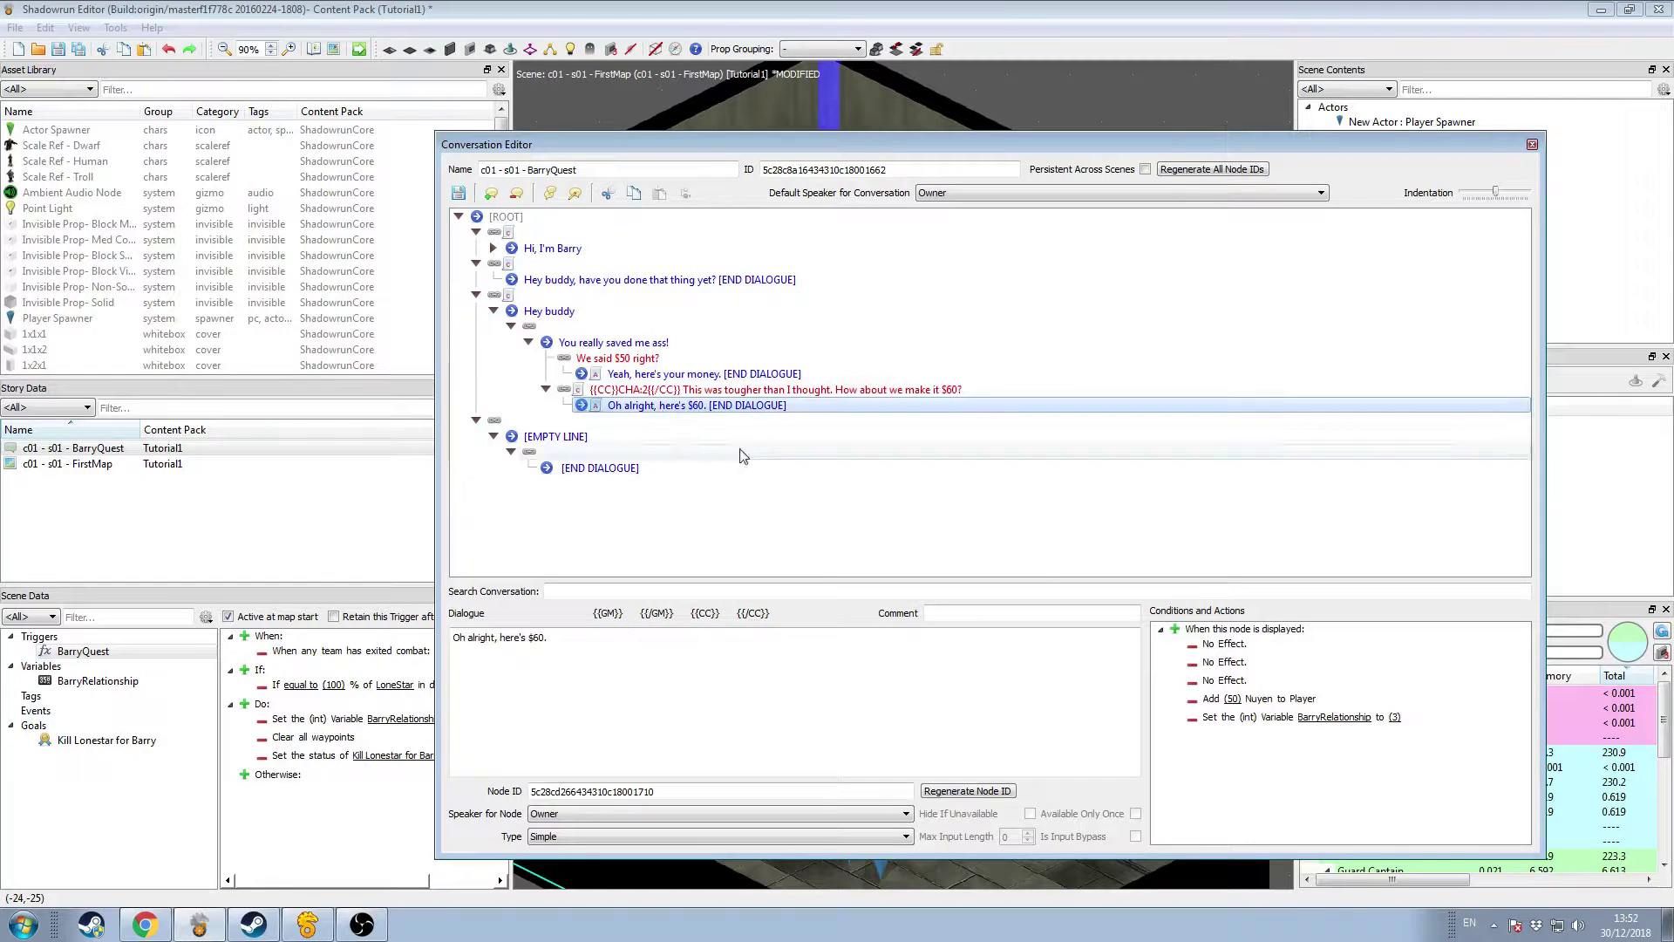
{"action": "right_click", "coordinate": [1231, 687]}
{"action": "left_click", "coordinate": [1274, 731]}
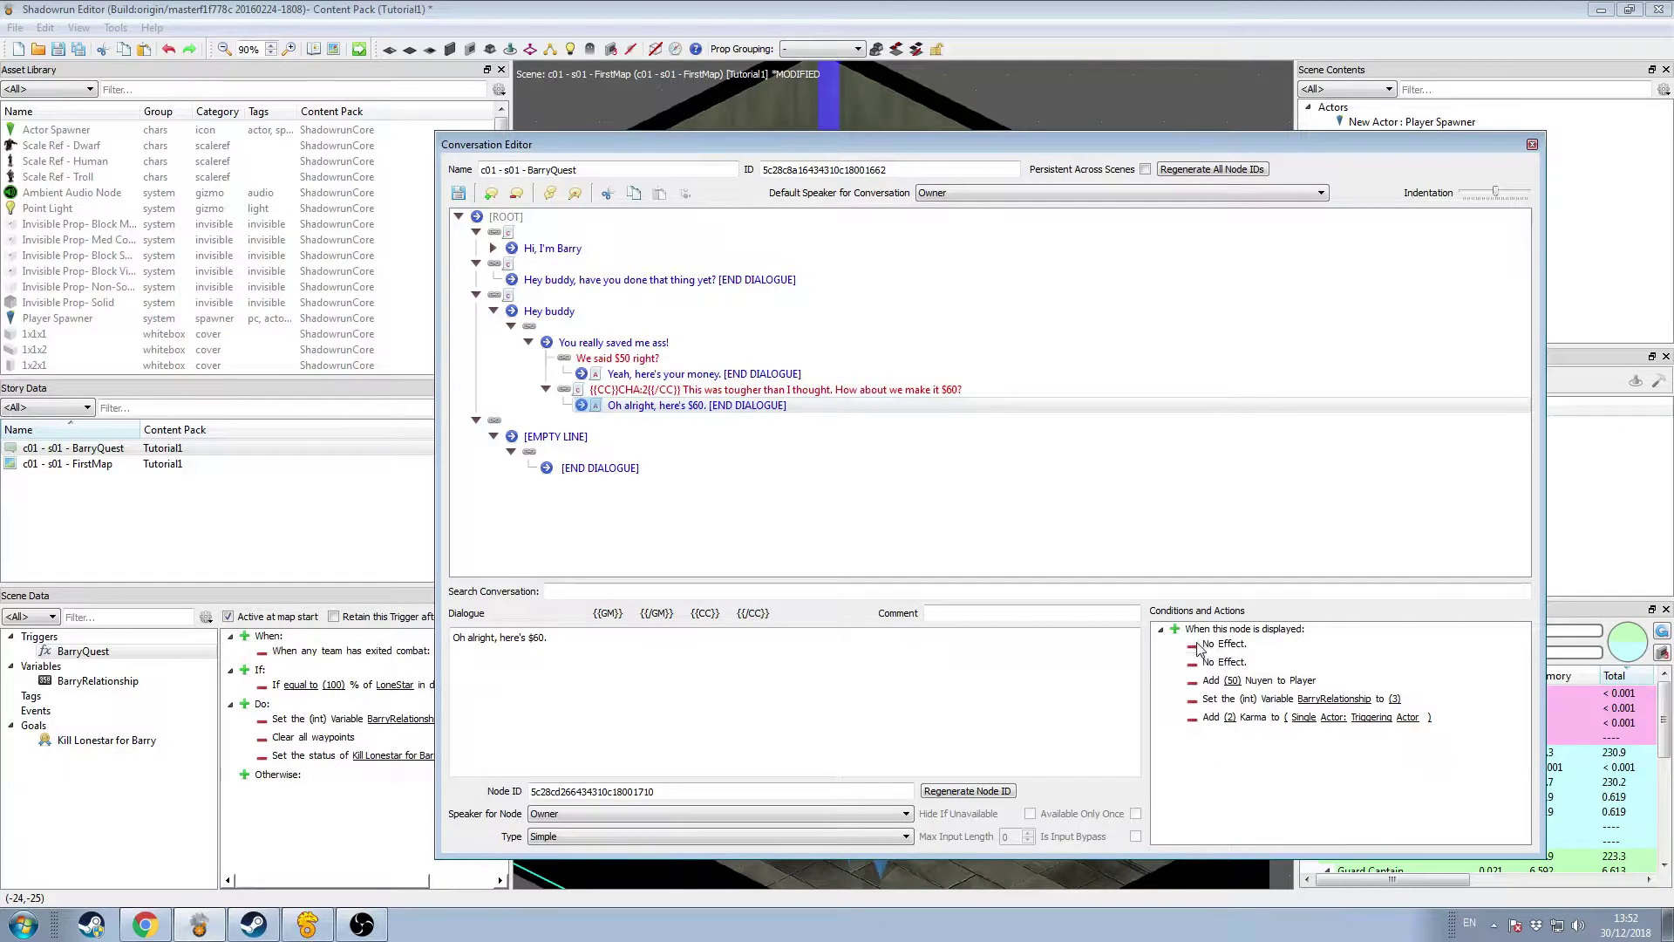
Step: Remove the empty actions from the $60 reply node and set its Nuyen reward to 60
{"action": "left_click", "coordinate": [1192, 648]}
{"action": "left_click", "coordinate": [1192, 645]}
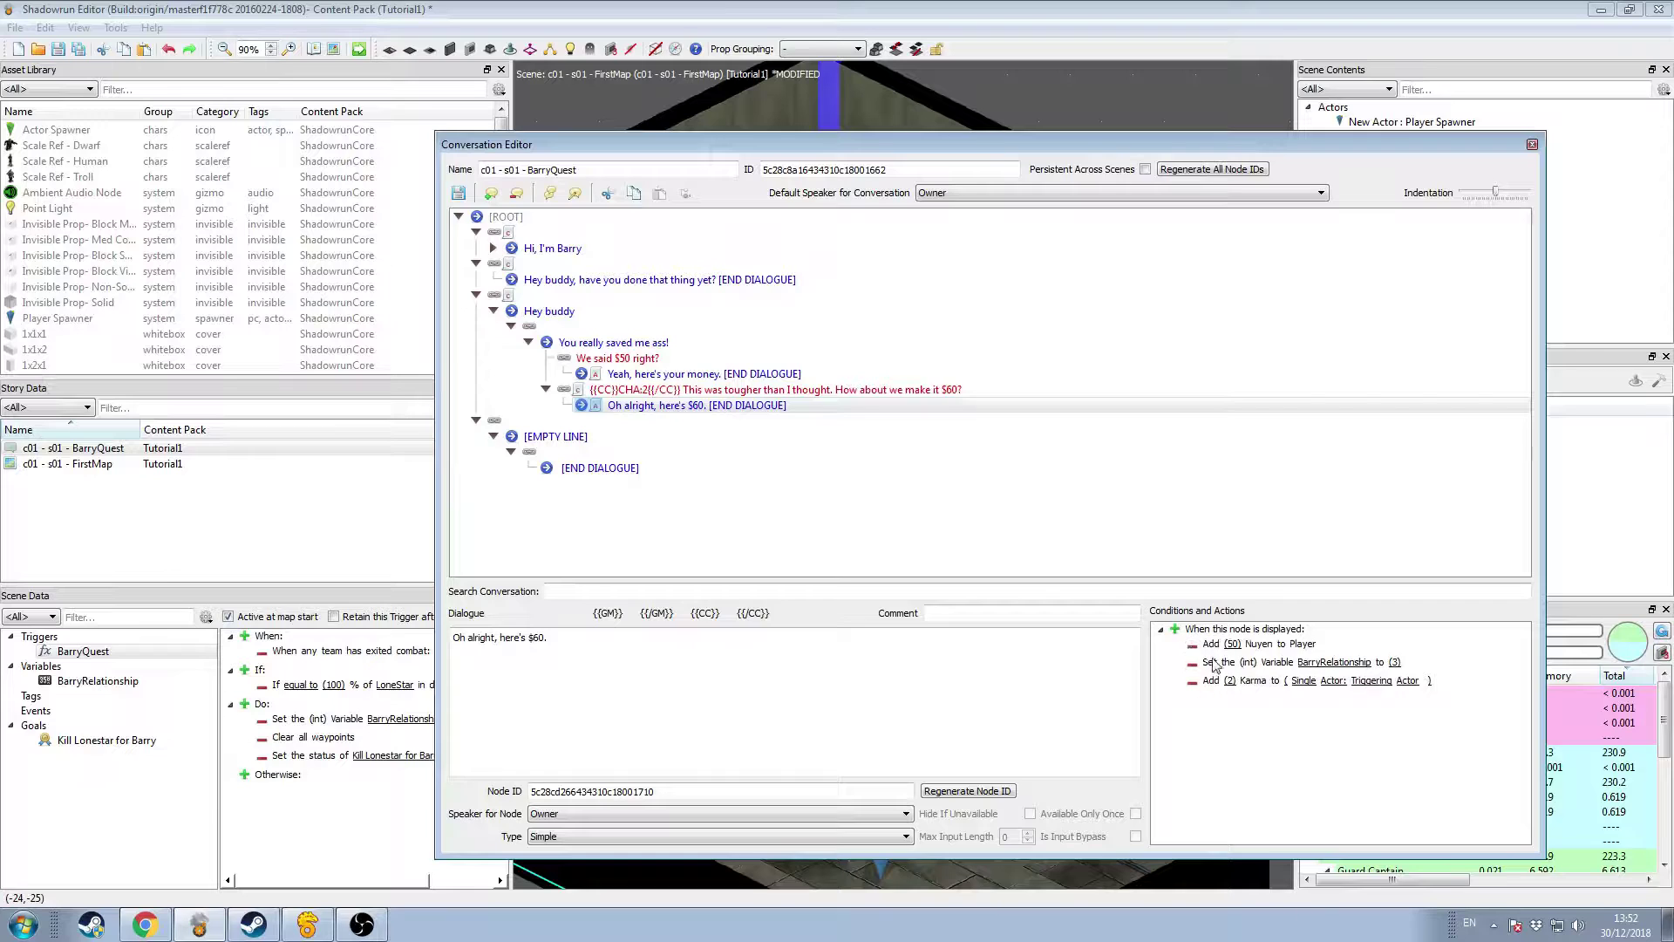
{"action": "left_click", "coordinate": [1232, 646]}
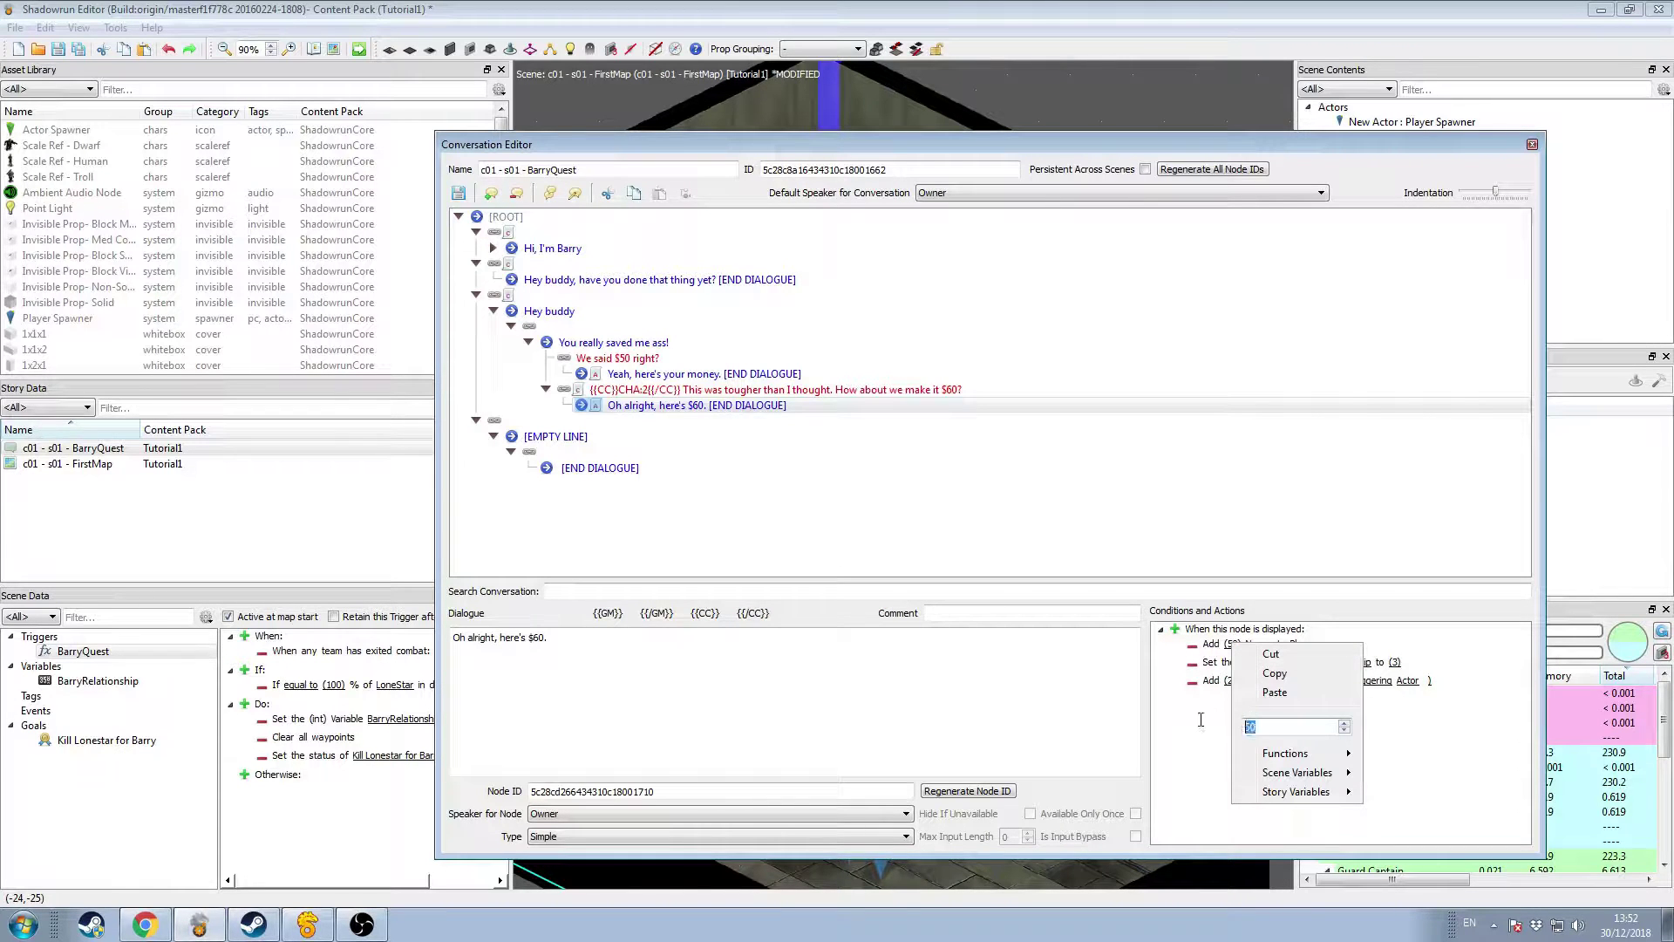
{"action": "left_click", "coordinate": [1200, 793]}
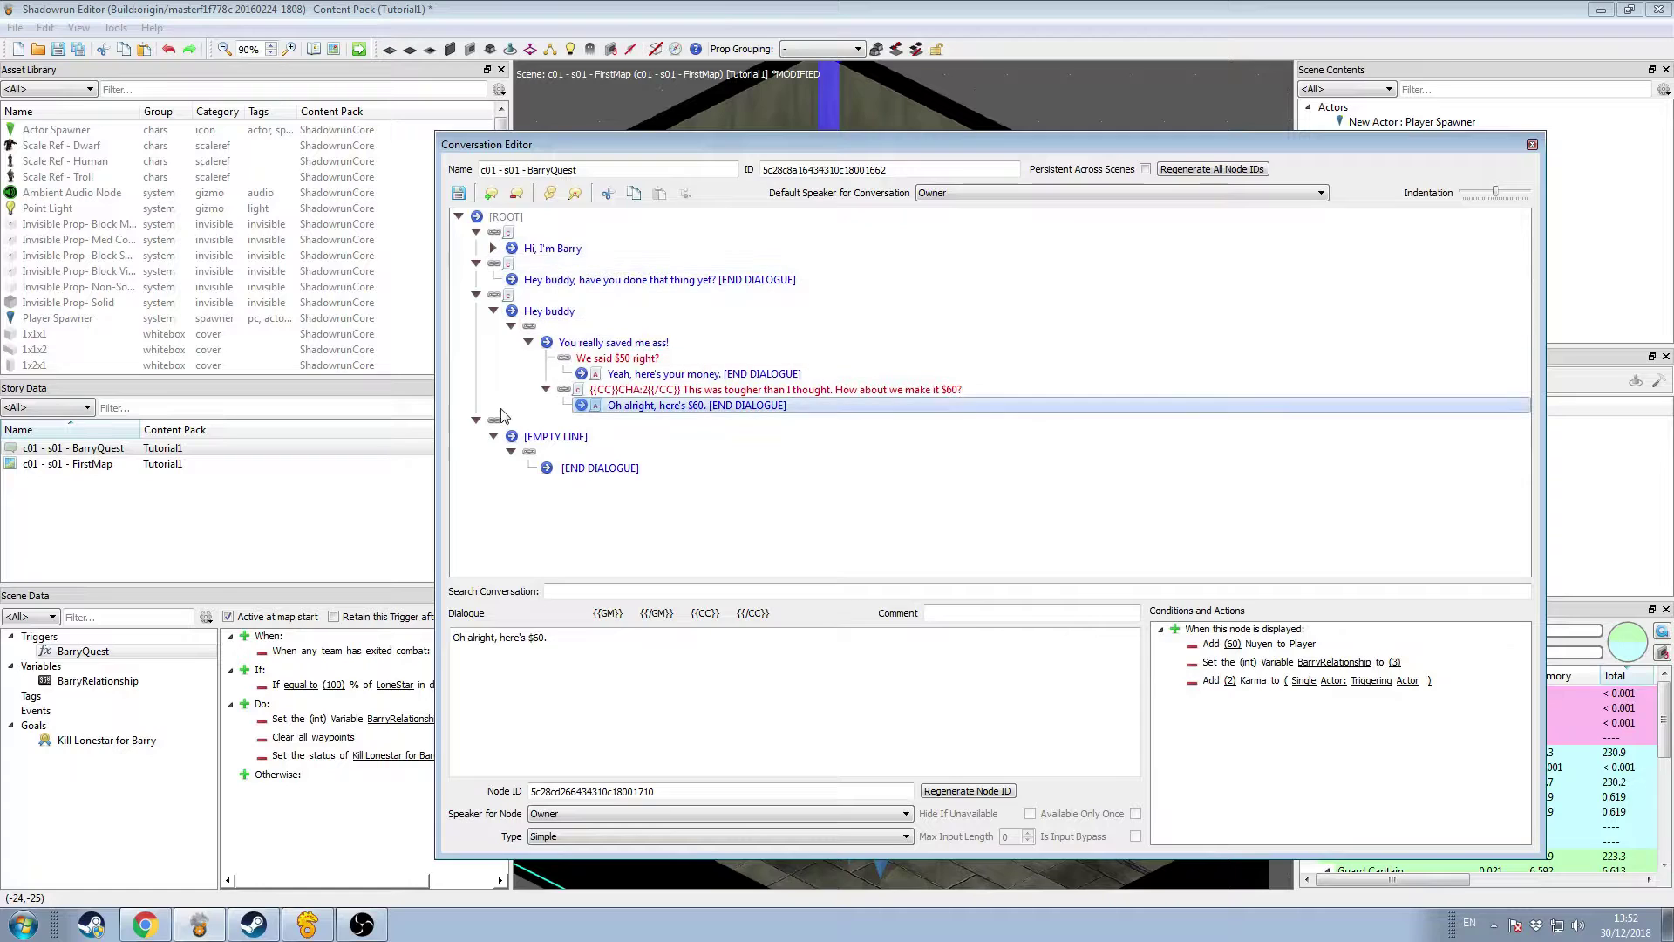
Step: Collapse the "Hey buddy" branch and delete the nested end node and its link under the last root branch's empty line
{"action": "left_click", "coordinate": [493, 311]}
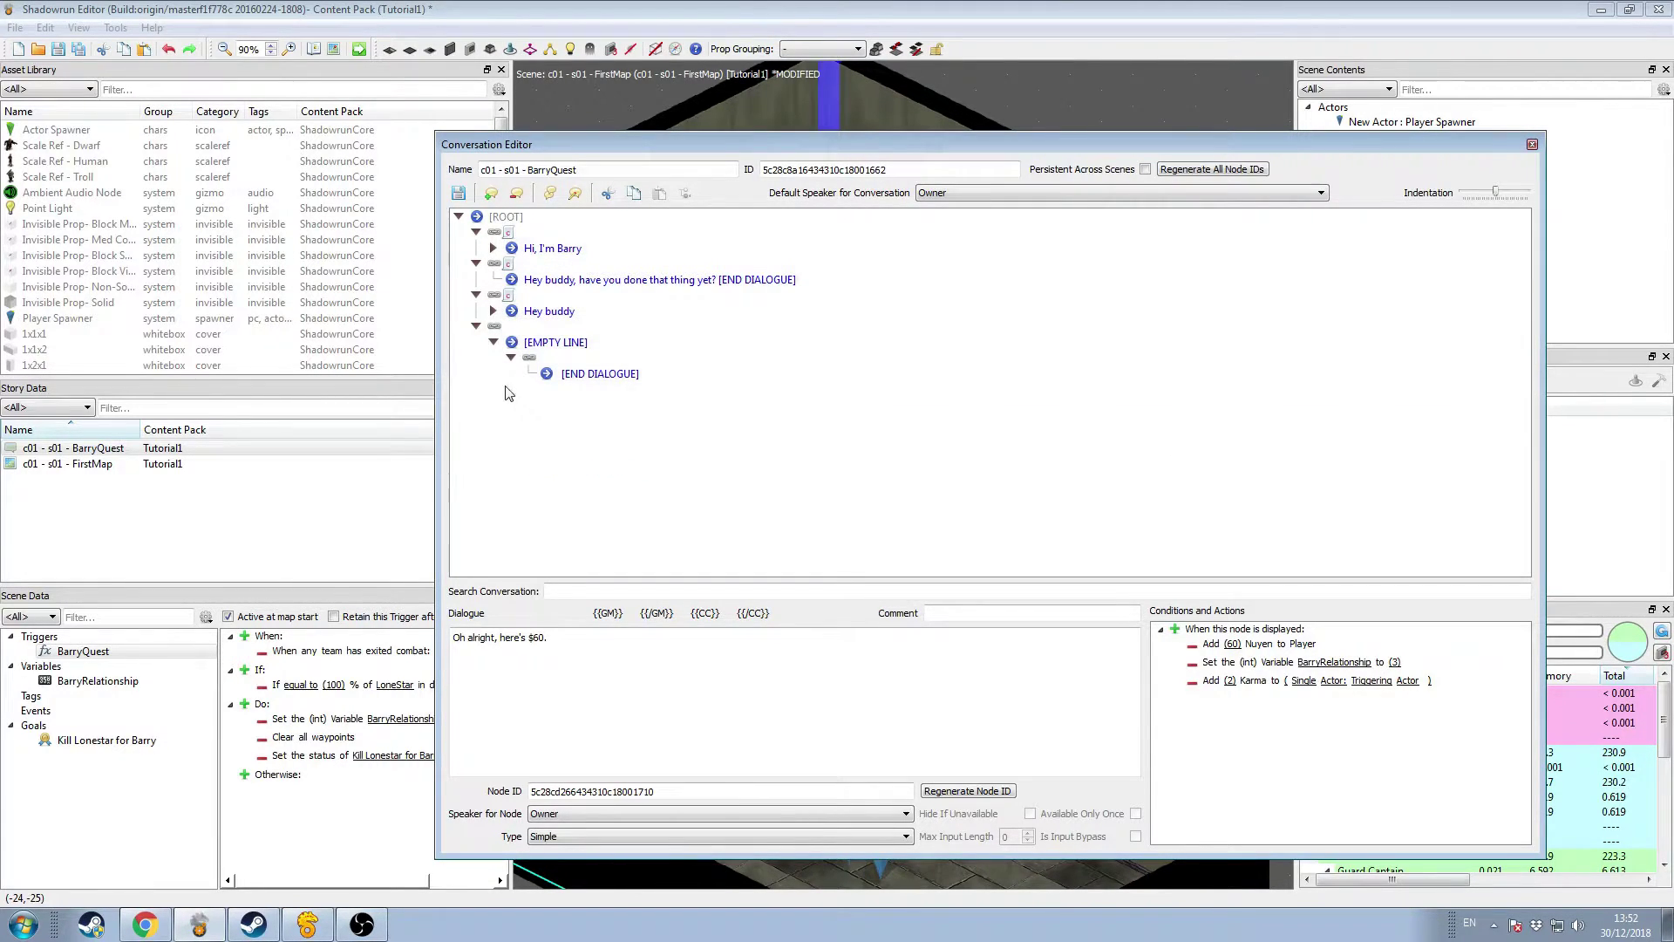
{"action": "left_click", "coordinate": [568, 375]}
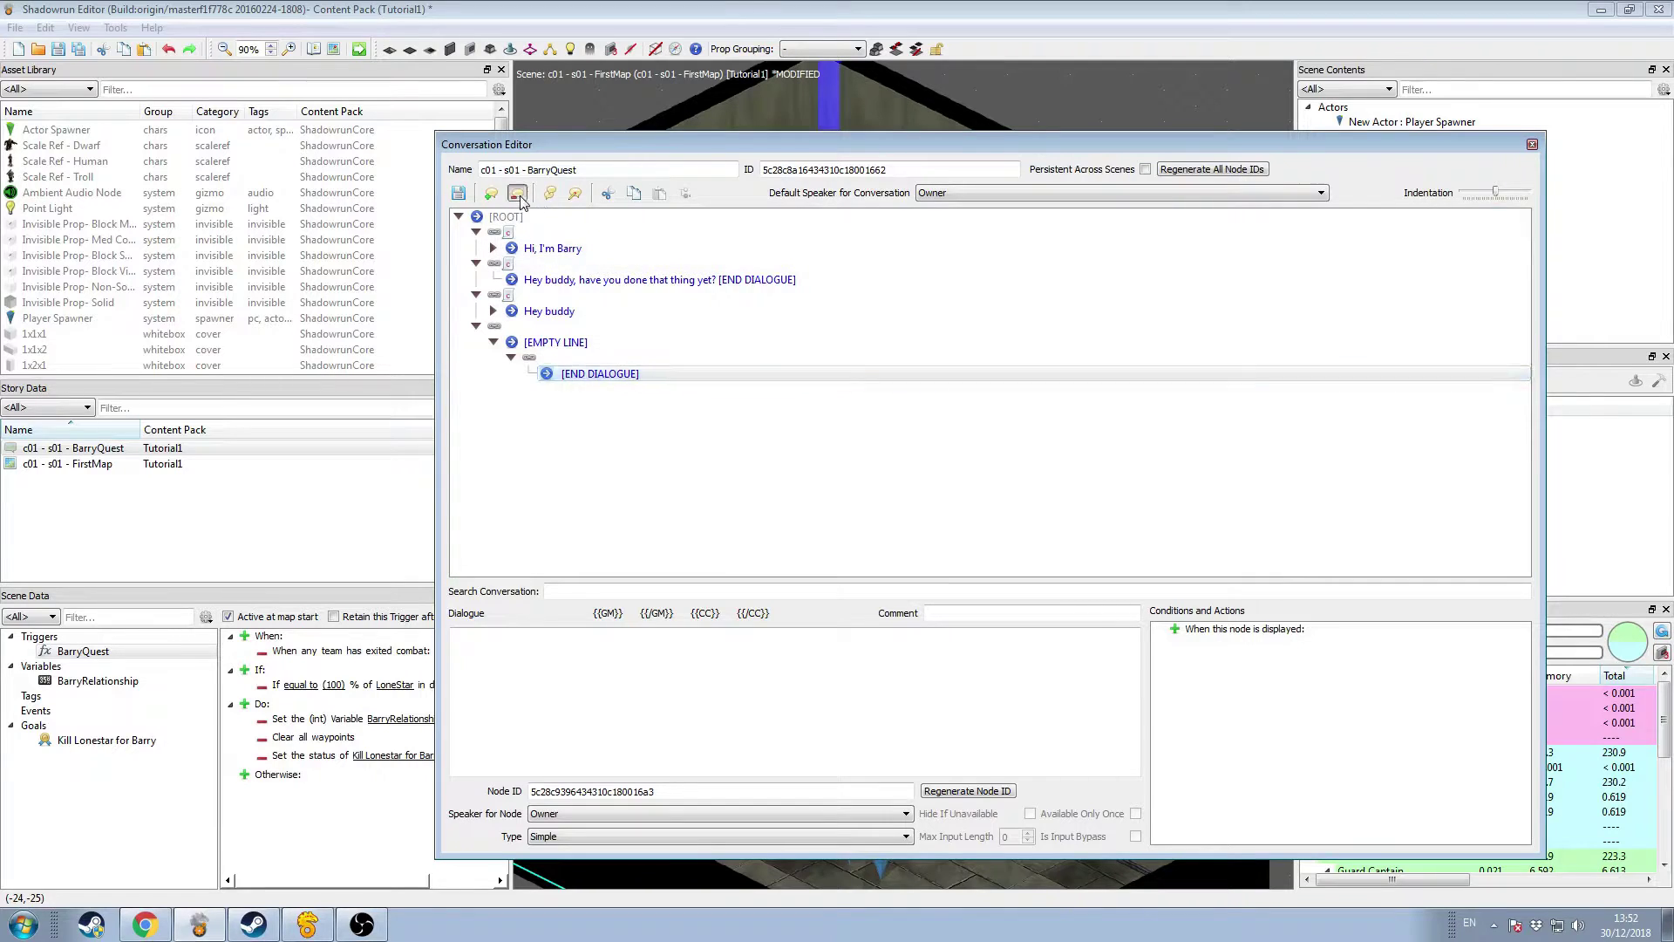
{"action": "key", "text": "Delete"}
{"action": "left_click", "coordinate": [568, 356]}
{"action": "key", "text": "Delete"}
{"action": "left_click", "coordinate": [568, 345]}
{"action": "left_click", "coordinate": [698, 662]}
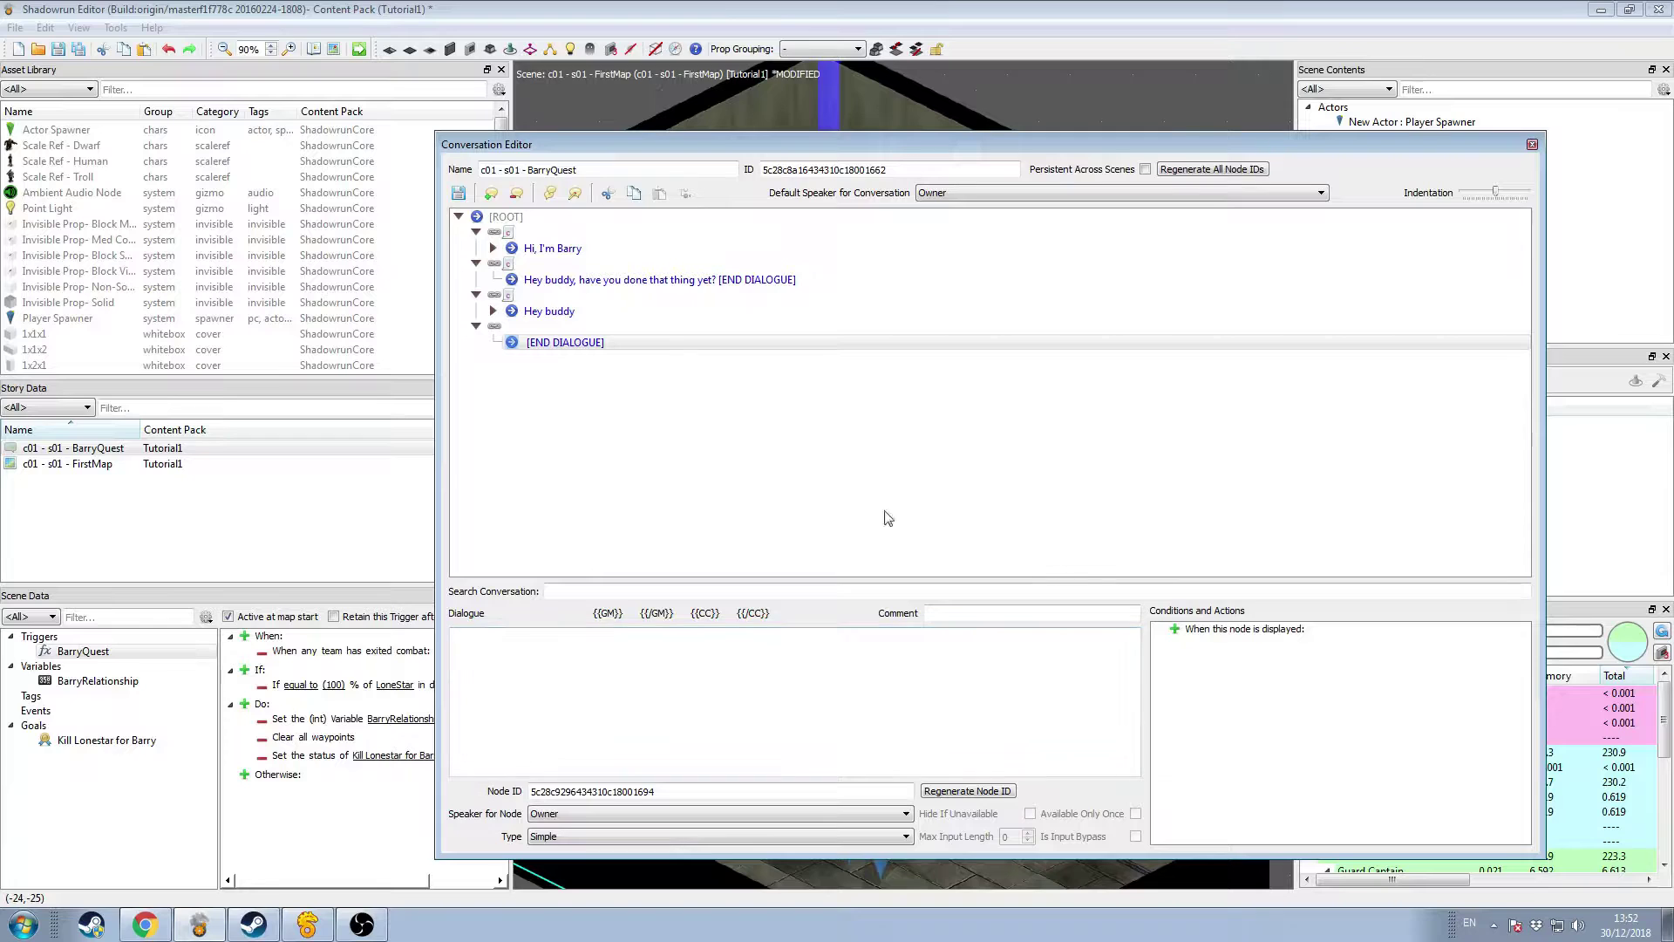
Step: Add a Comparison (int) prerequisite to the last root link that tests the BarryRelationship scene variable for equality with a number
{"action": "left_click", "coordinate": [495, 326]}
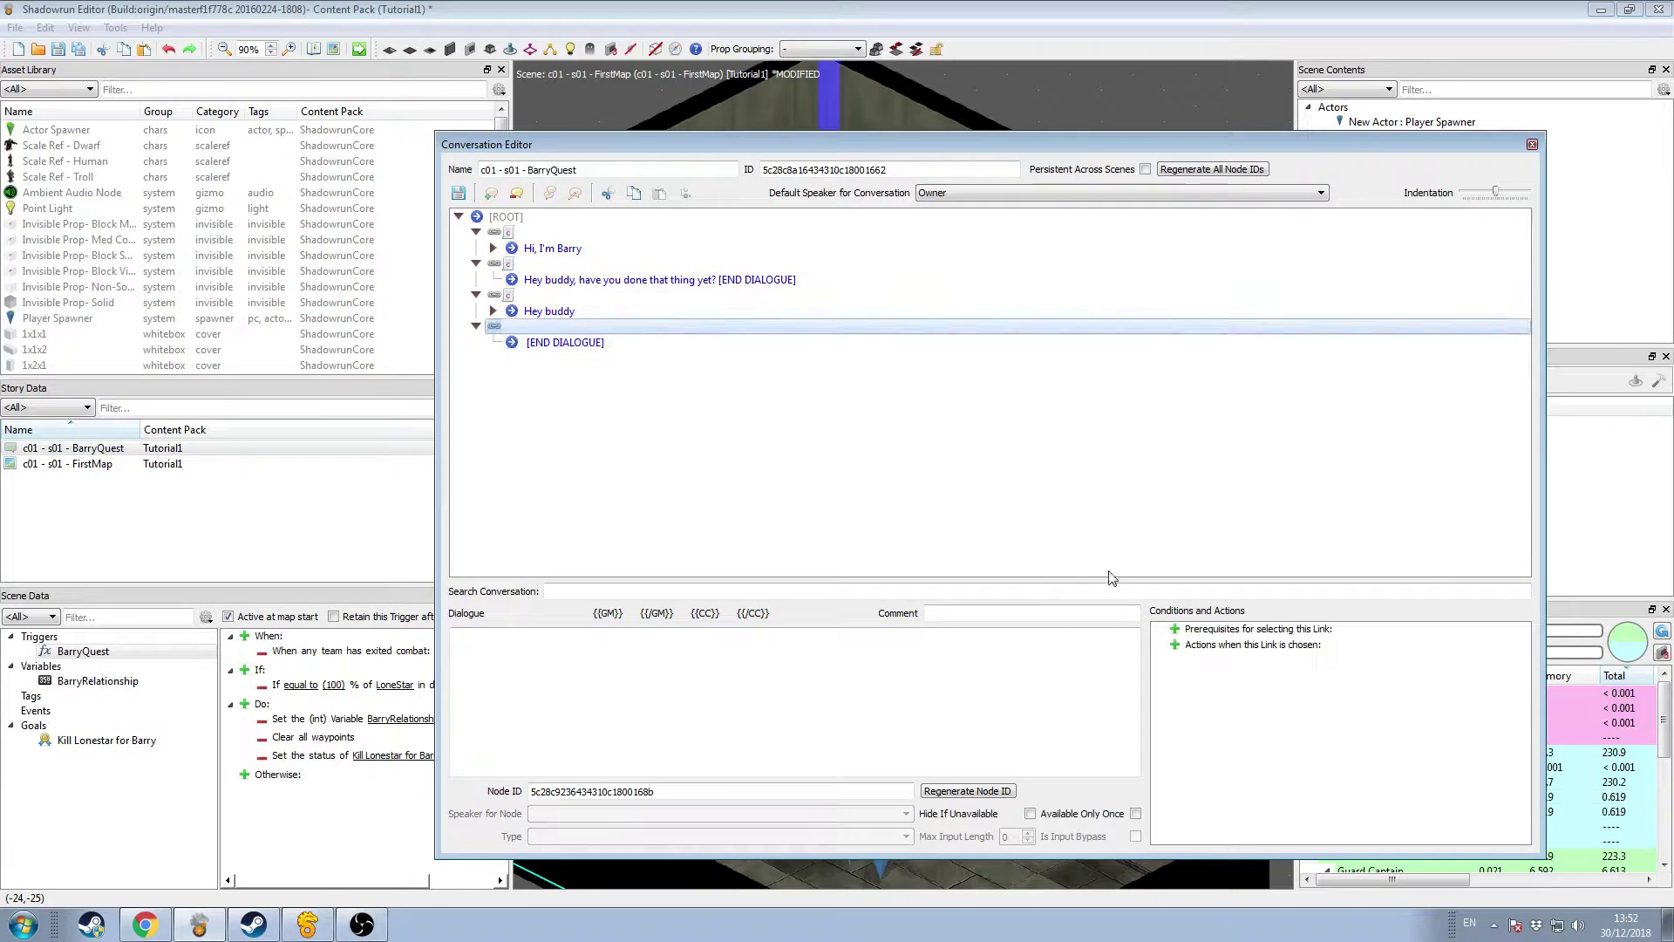
{"action": "left_click", "coordinate": [1175, 628]}
{"action": "left_click", "coordinate": [1209, 650]}
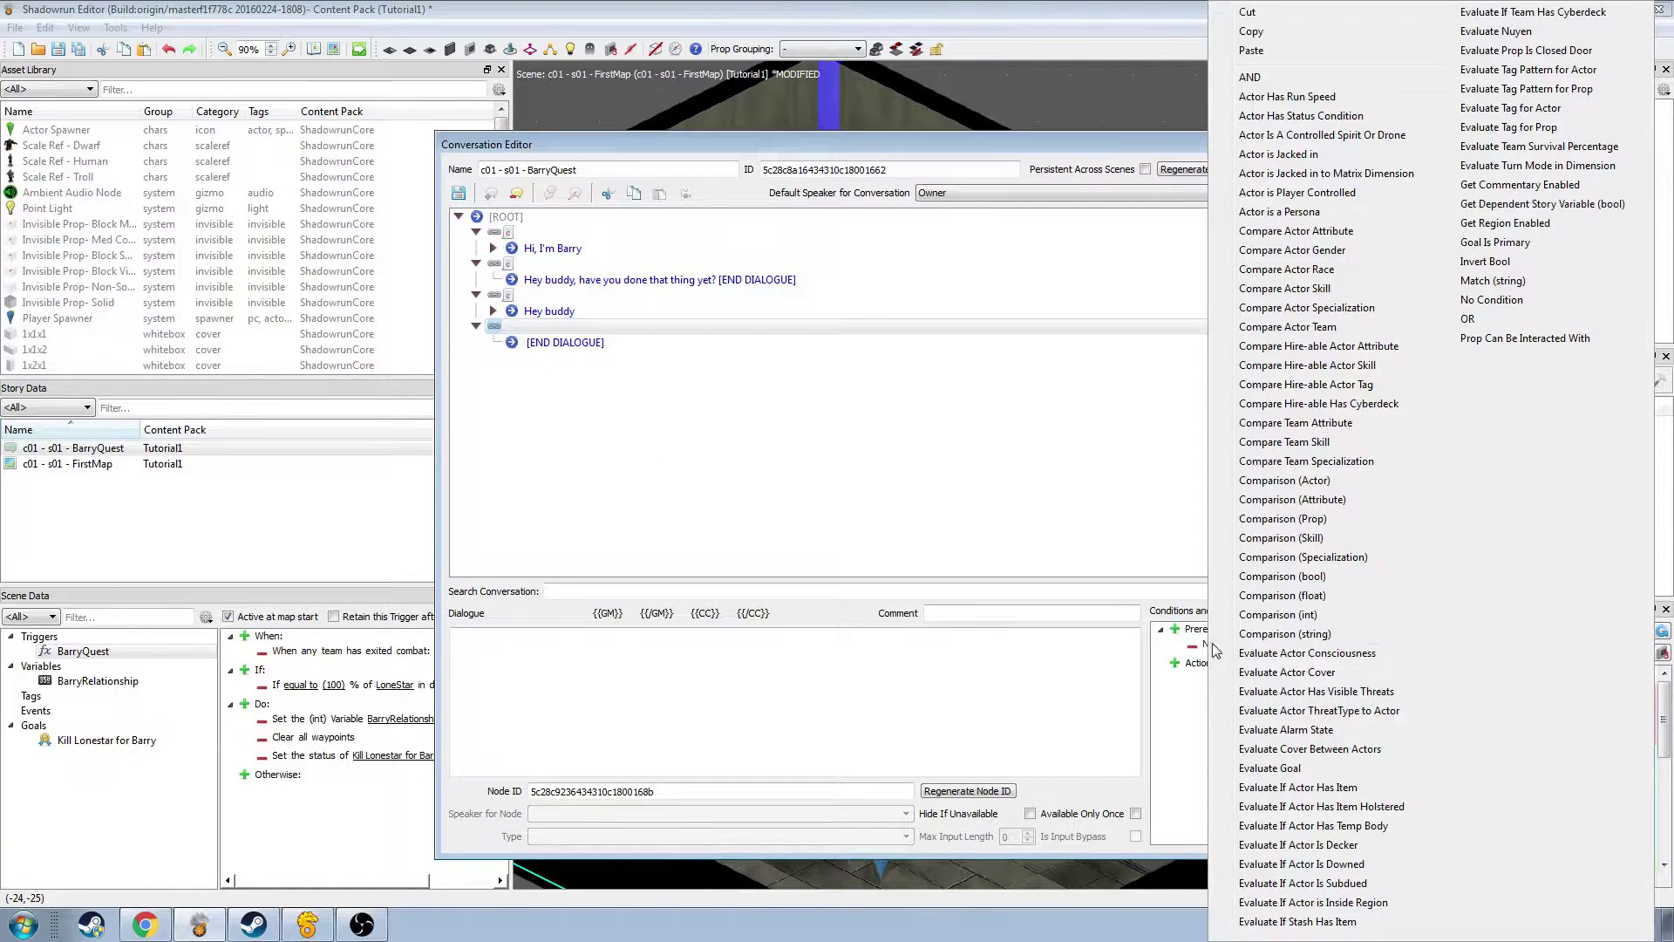
{"action": "left_click", "coordinate": [1356, 613]}
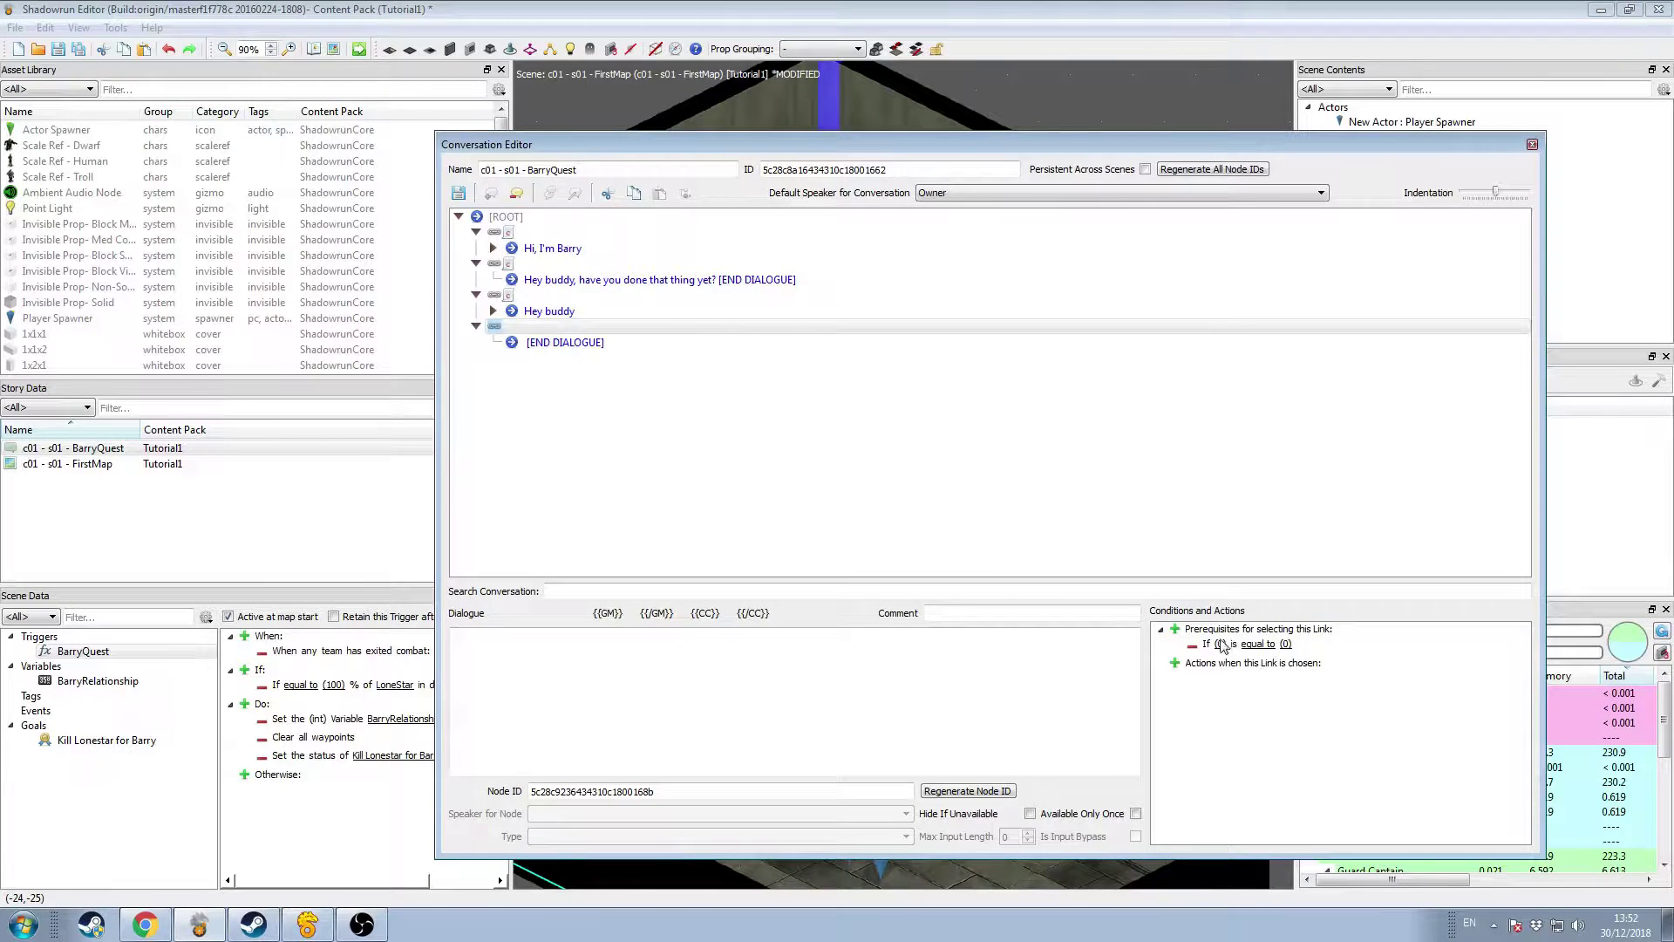
{"action": "left_click", "coordinate": [1221, 649]}
{"action": "mouse_move", "coordinate": [1344, 785]}
{"action": "left_click", "coordinate": [1404, 780]}
{"action": "left_click", "coordinate": [1347, 644]}
{"action": "left_click", "coordinate": [1360, 728]}
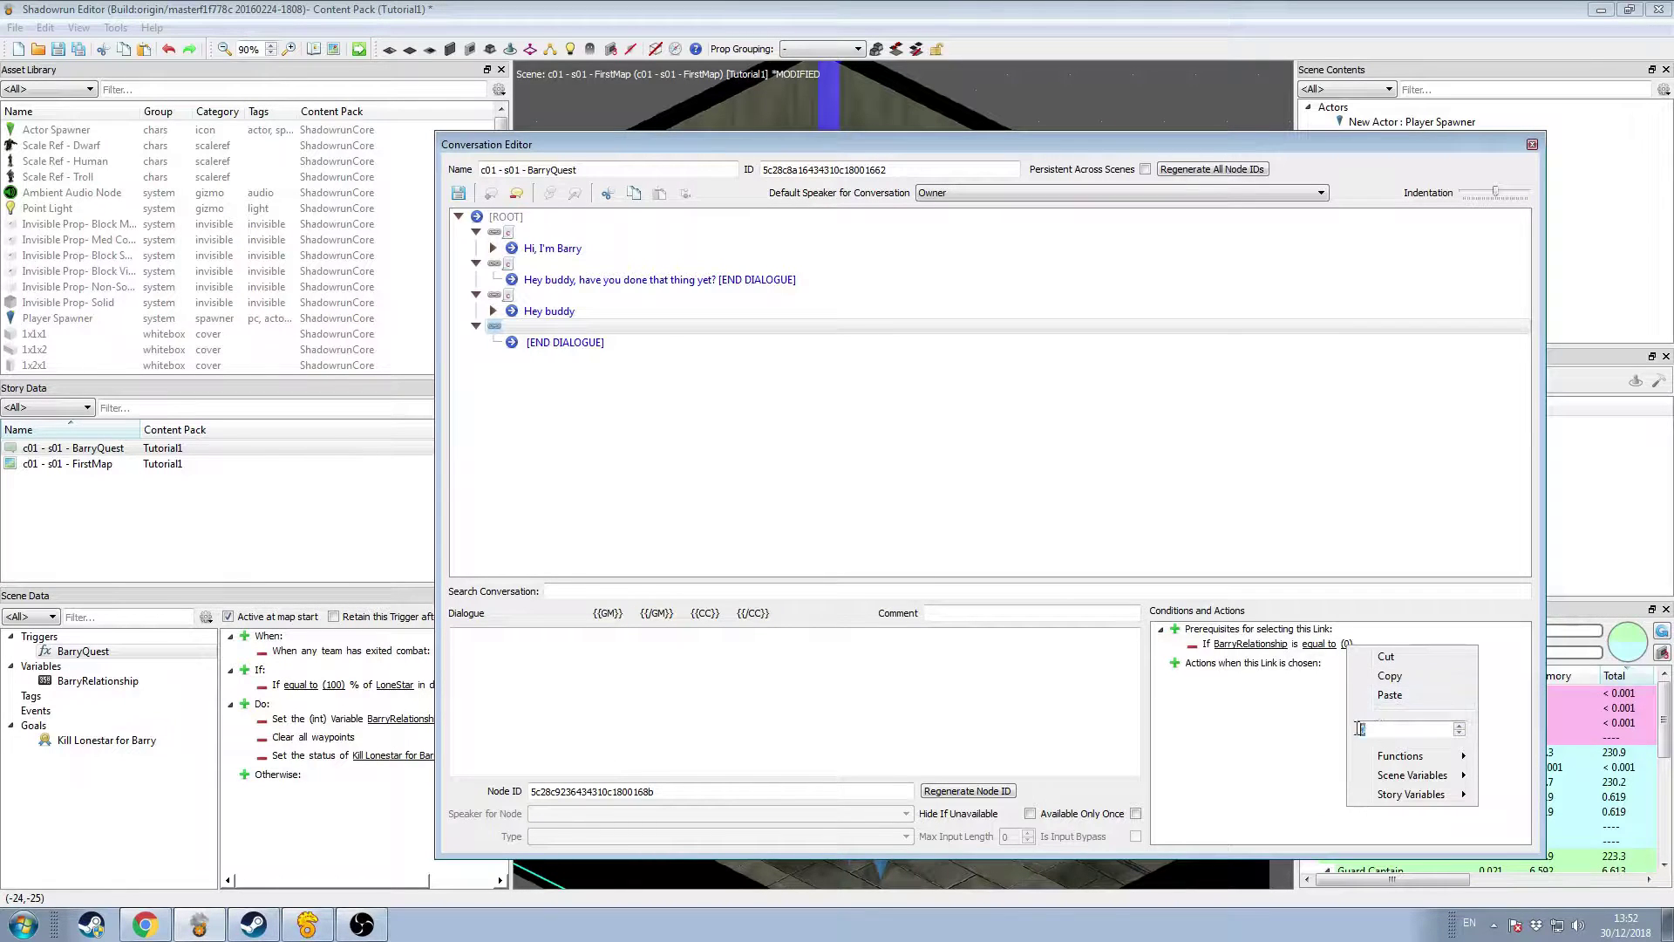
{"action": "left_click", "coordinate": [1186, 702]}
Step: Write "Hey it's $(l.name) my old buddy! I still haven't forgotten what you did for me!" in the last root branch's empty node
{"action": "left_click", "coordinate": [583, 351]}
{"action": "left_click", "coordinate": [597, 688]}
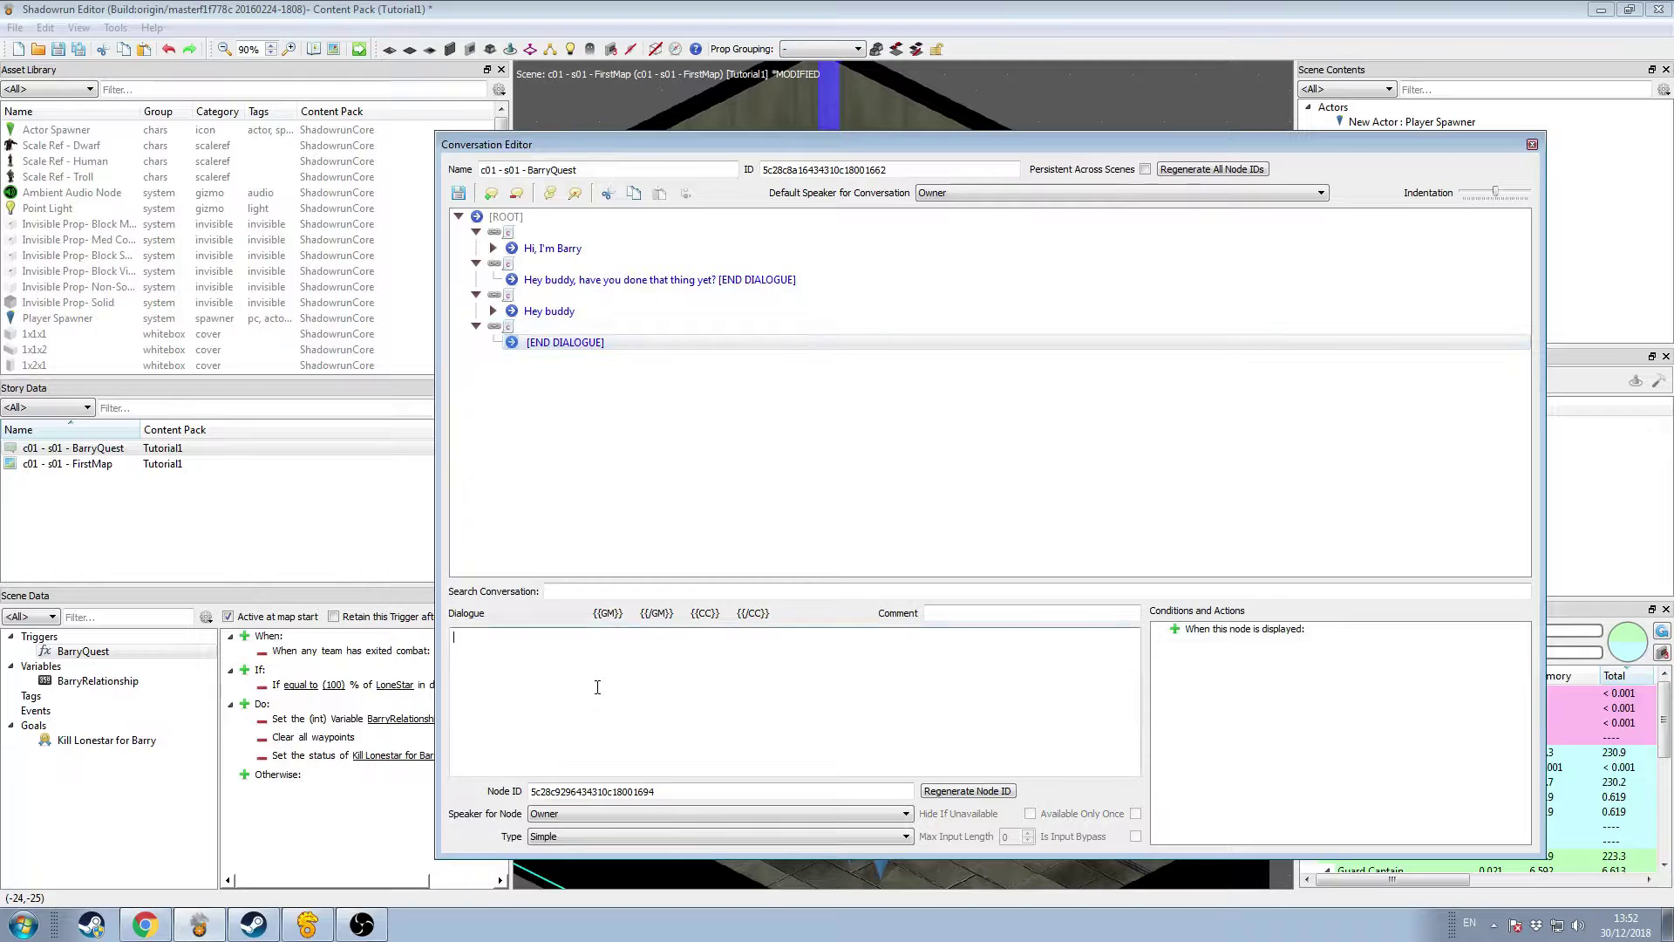
{"action": "type", "text": "Hey it's $("}
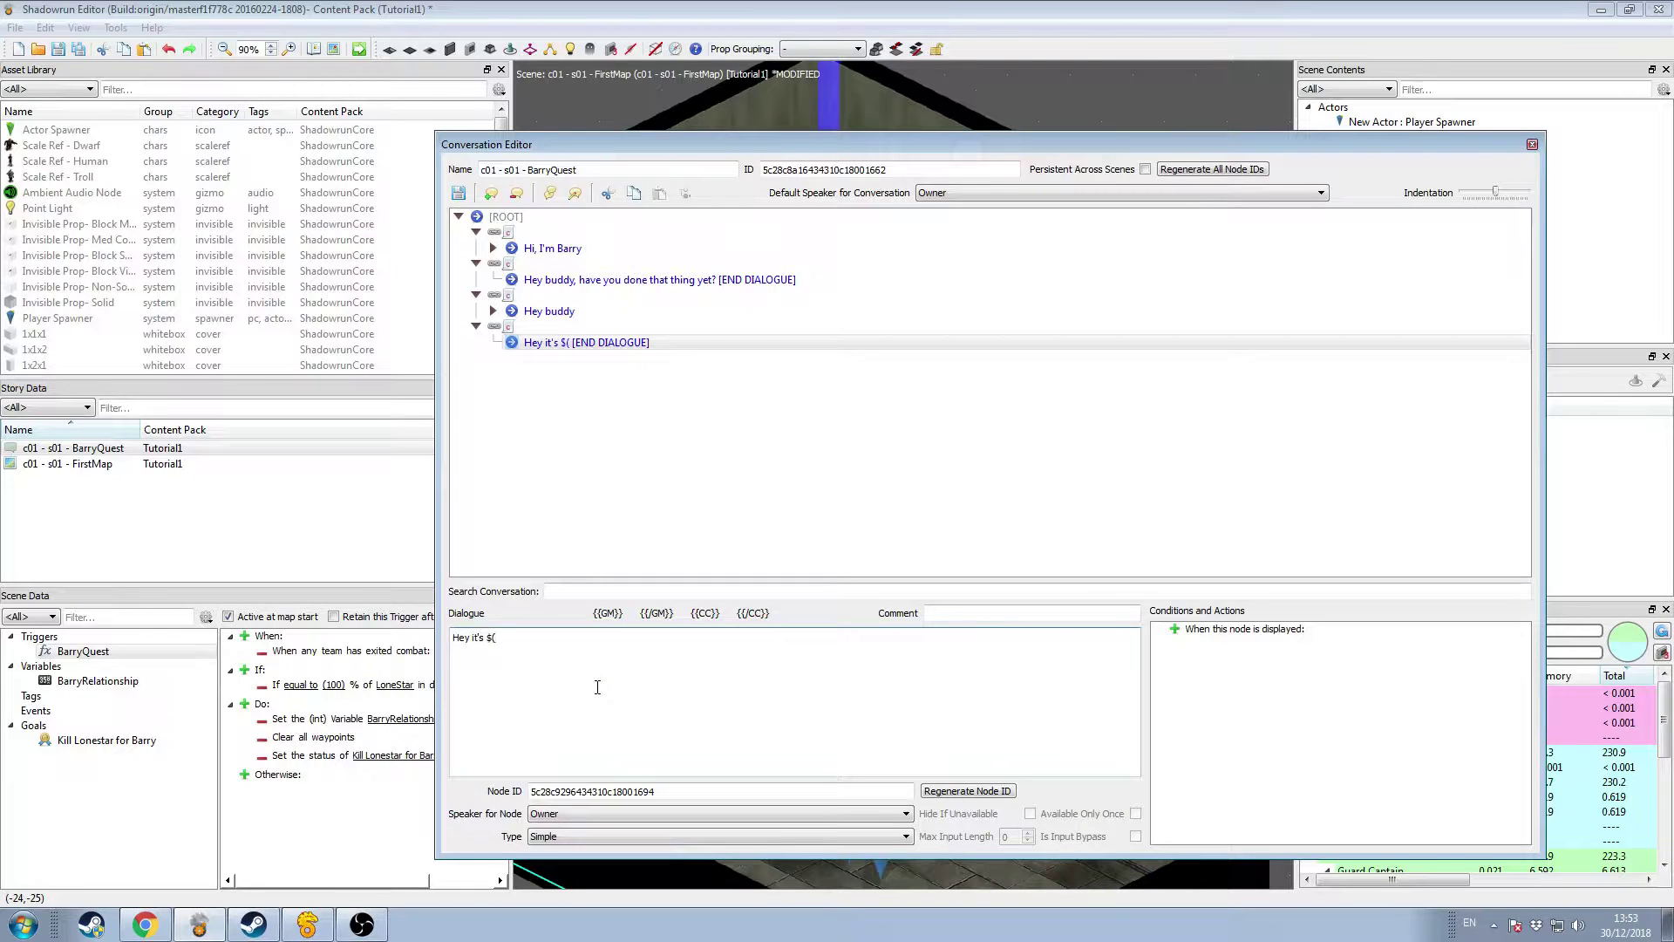
{"action": "type", "text": "l.name) my old buddy!"}
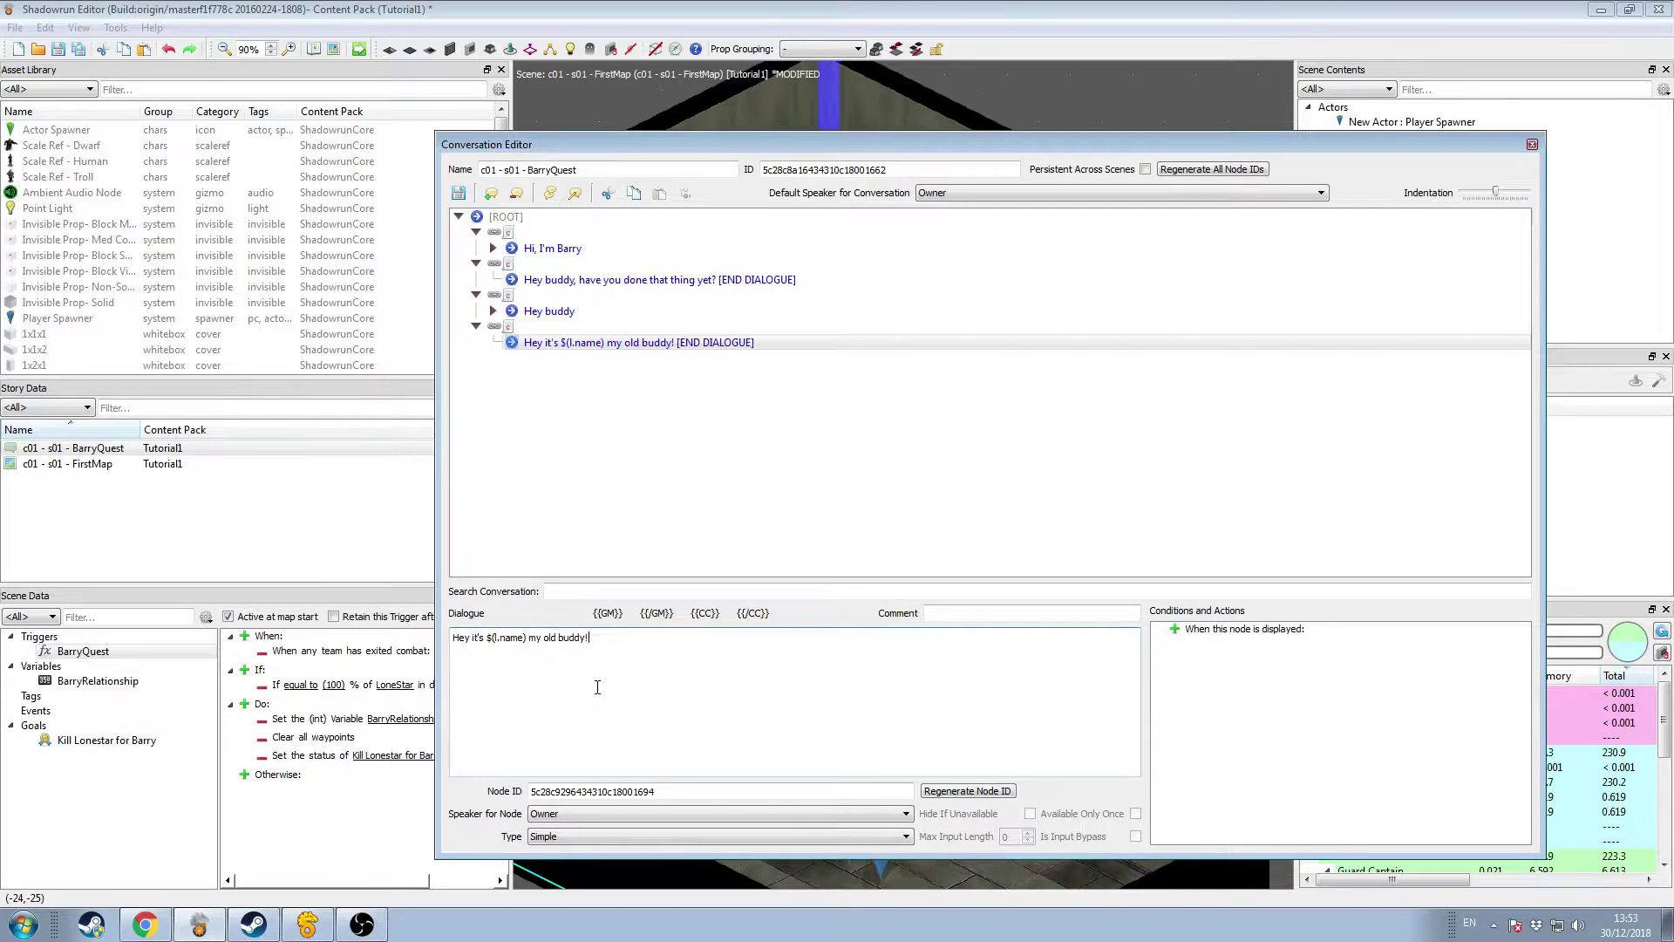
{"action": "type", "text": " I still haven't forgotten w"}
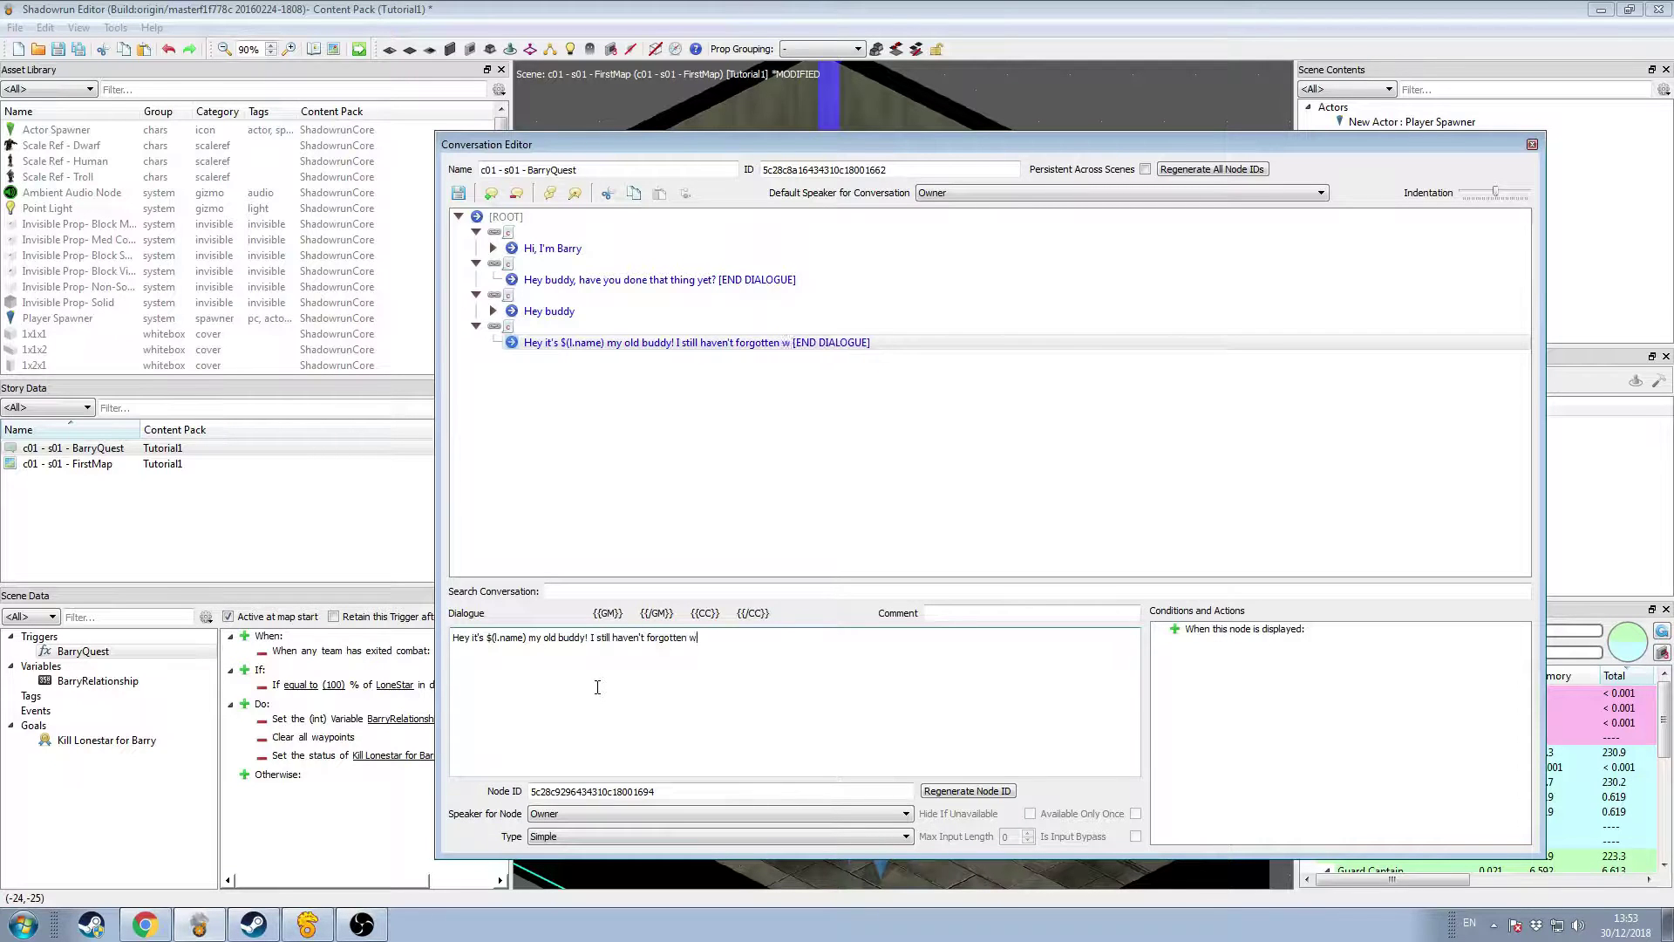
{"action": "type", "text": "hat you did for m"}
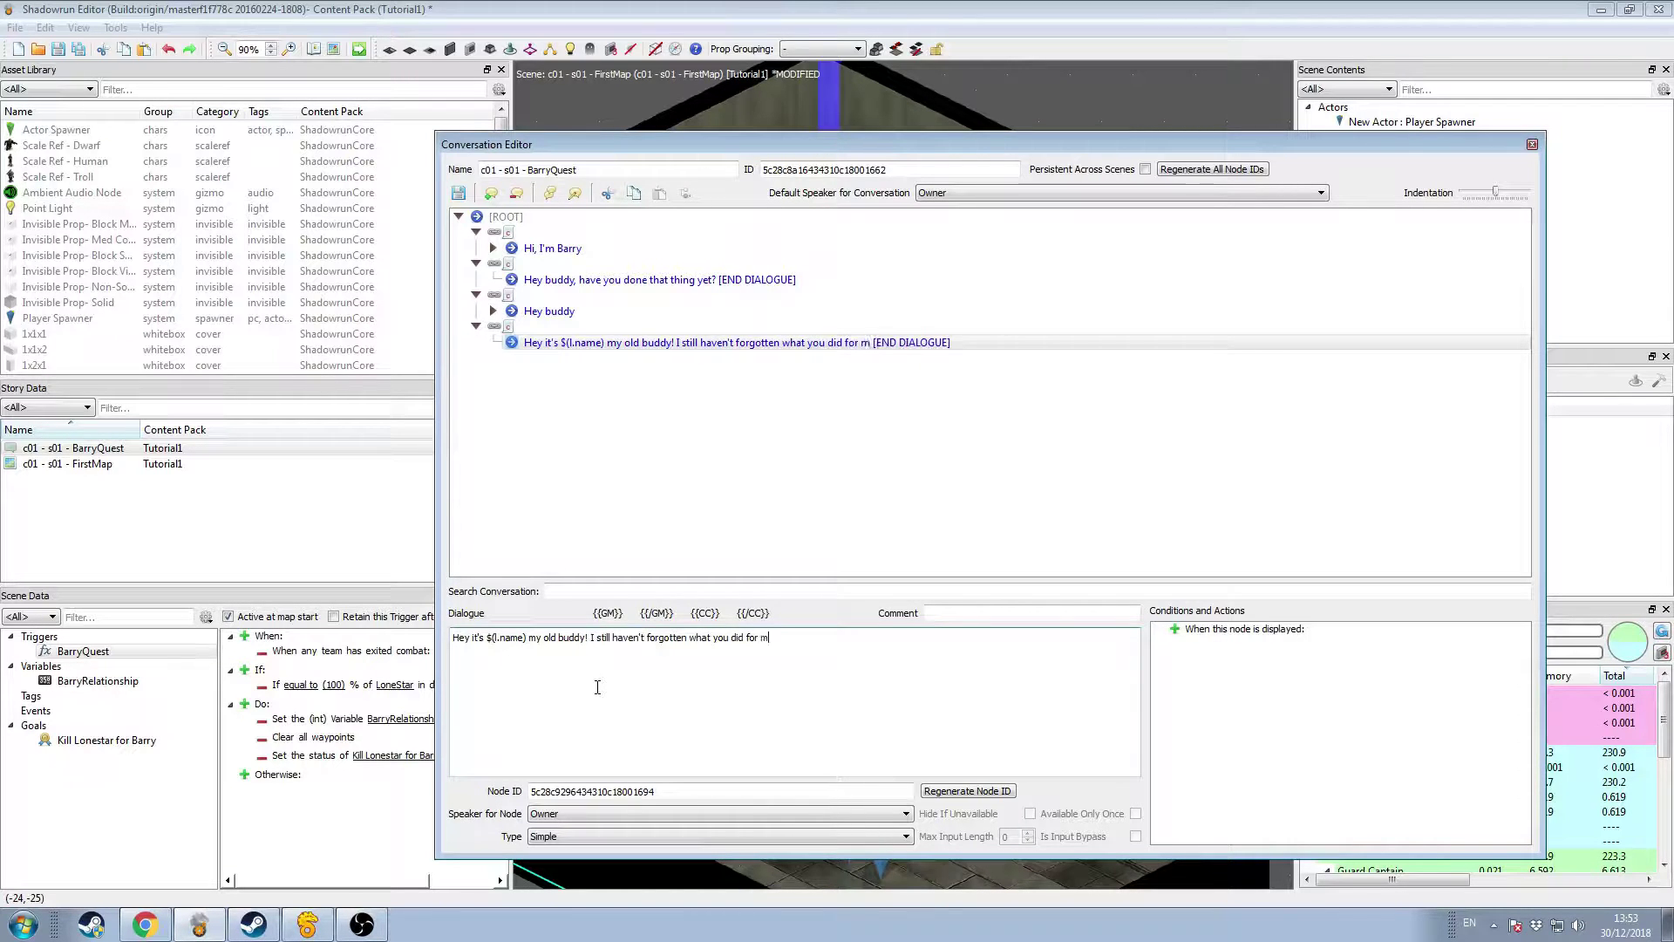
{"action": "type", "text": "e!"}
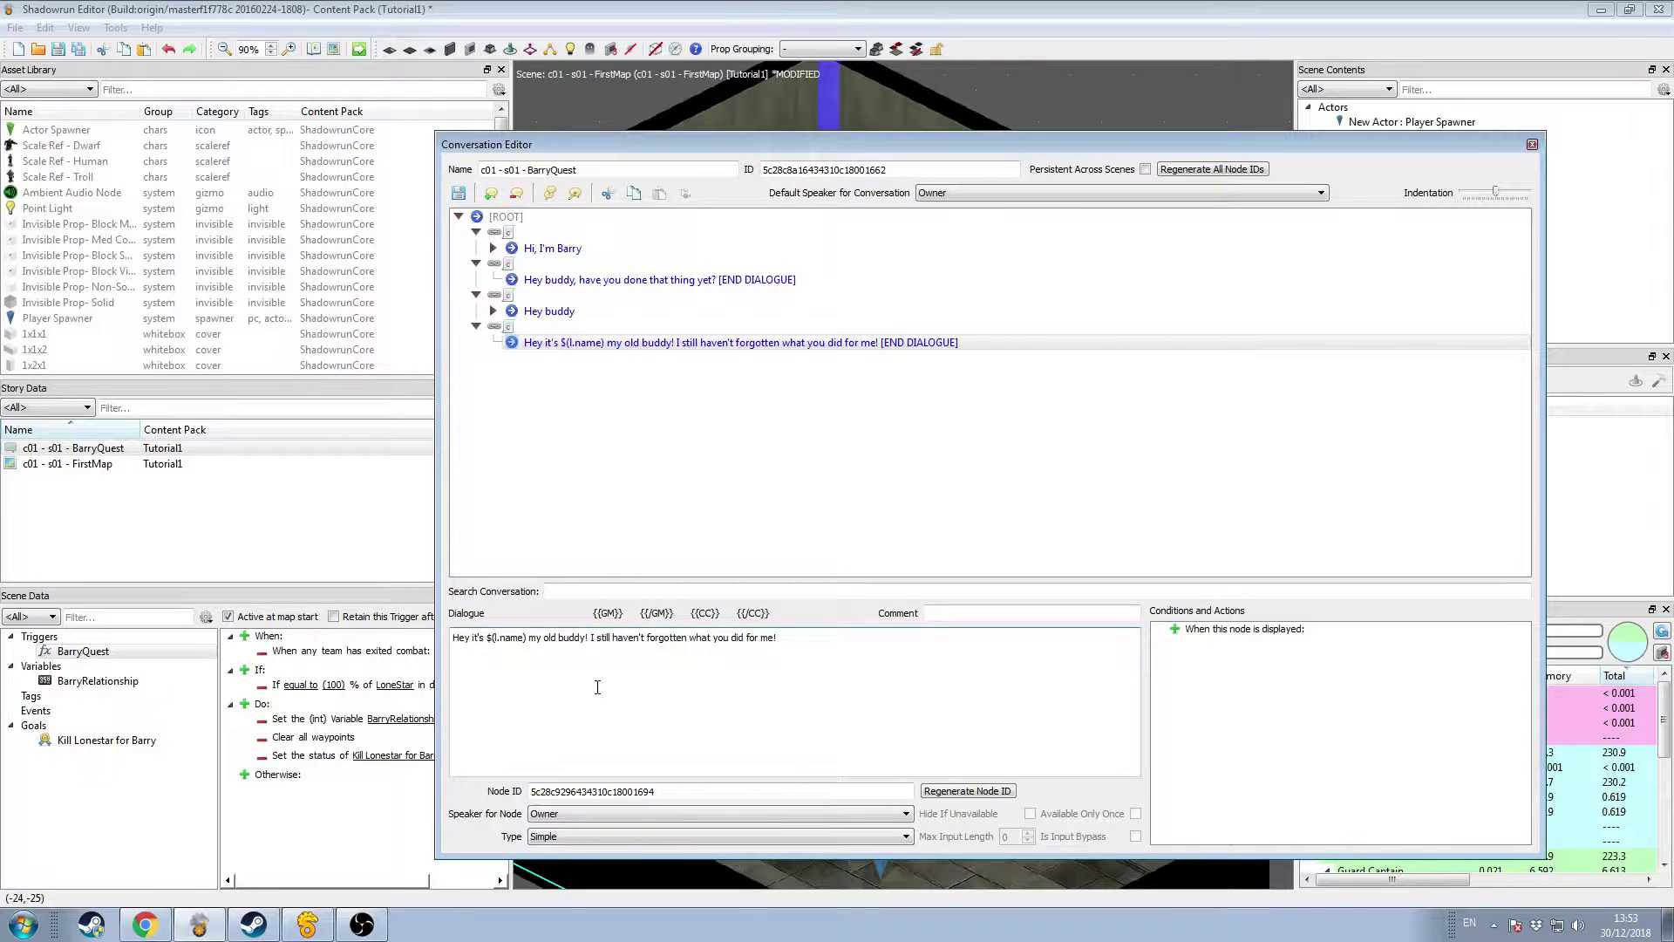
Step: Save the BarryQuest conversation and close its editor
{"action": "left_click", "coordinate": [458, 191]}
{"action": "left_click", "coordinate": [884, 483]}
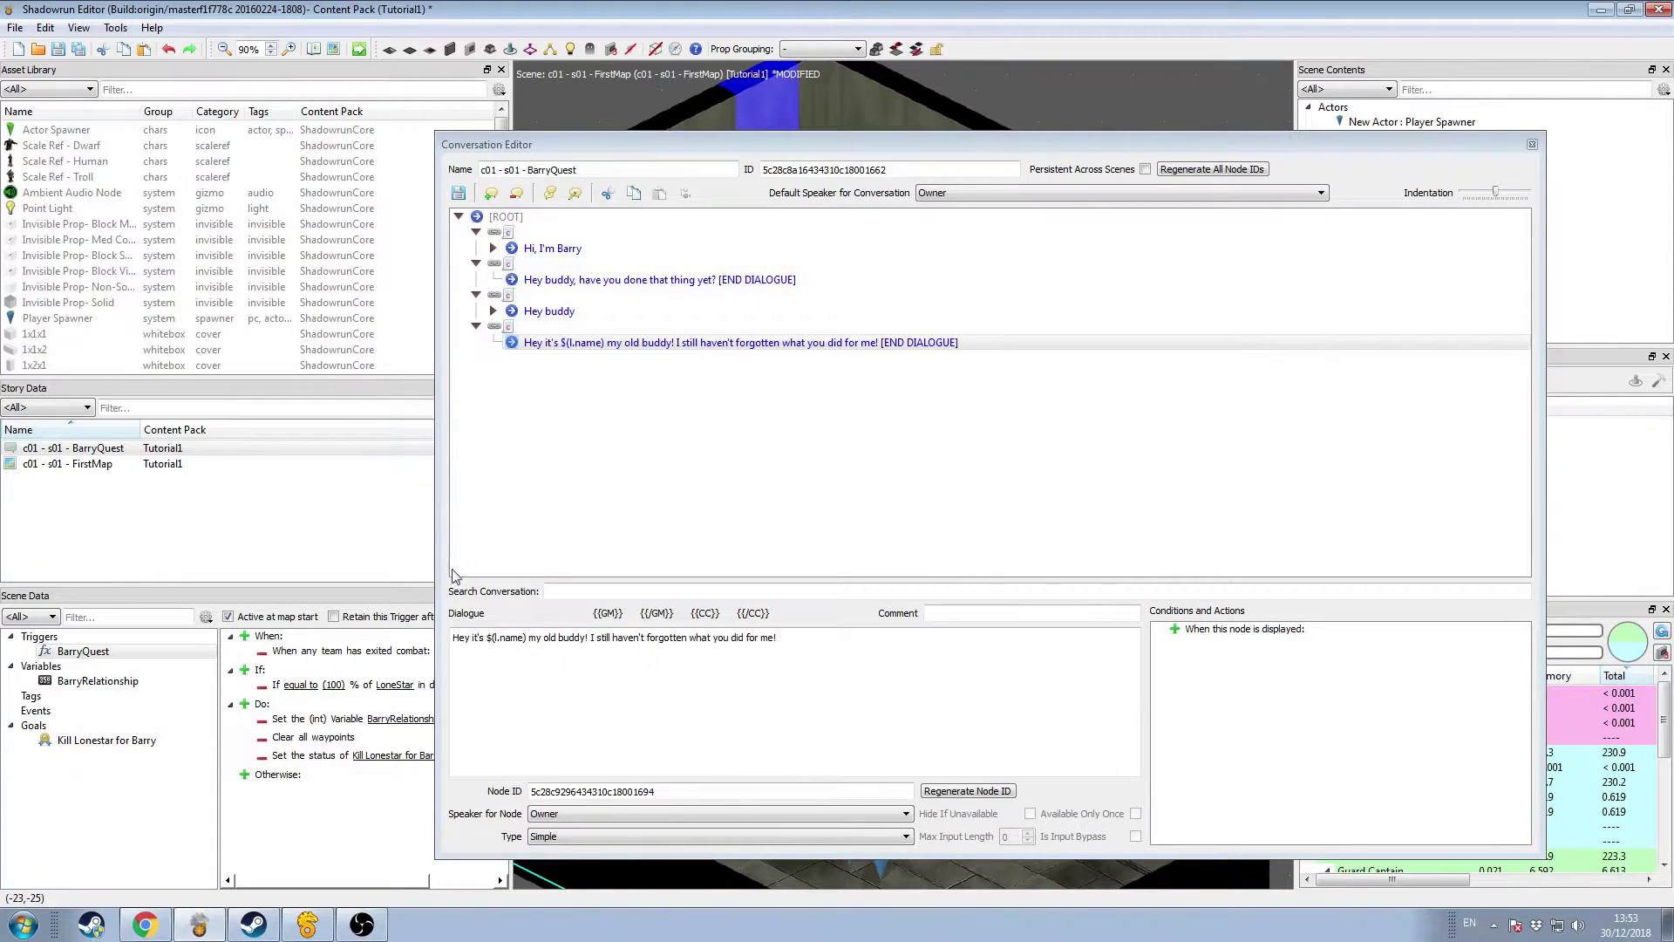
{"action": "left_click_drag", "start_coordinate": [721, 138], "coordinate": [516, 135]}
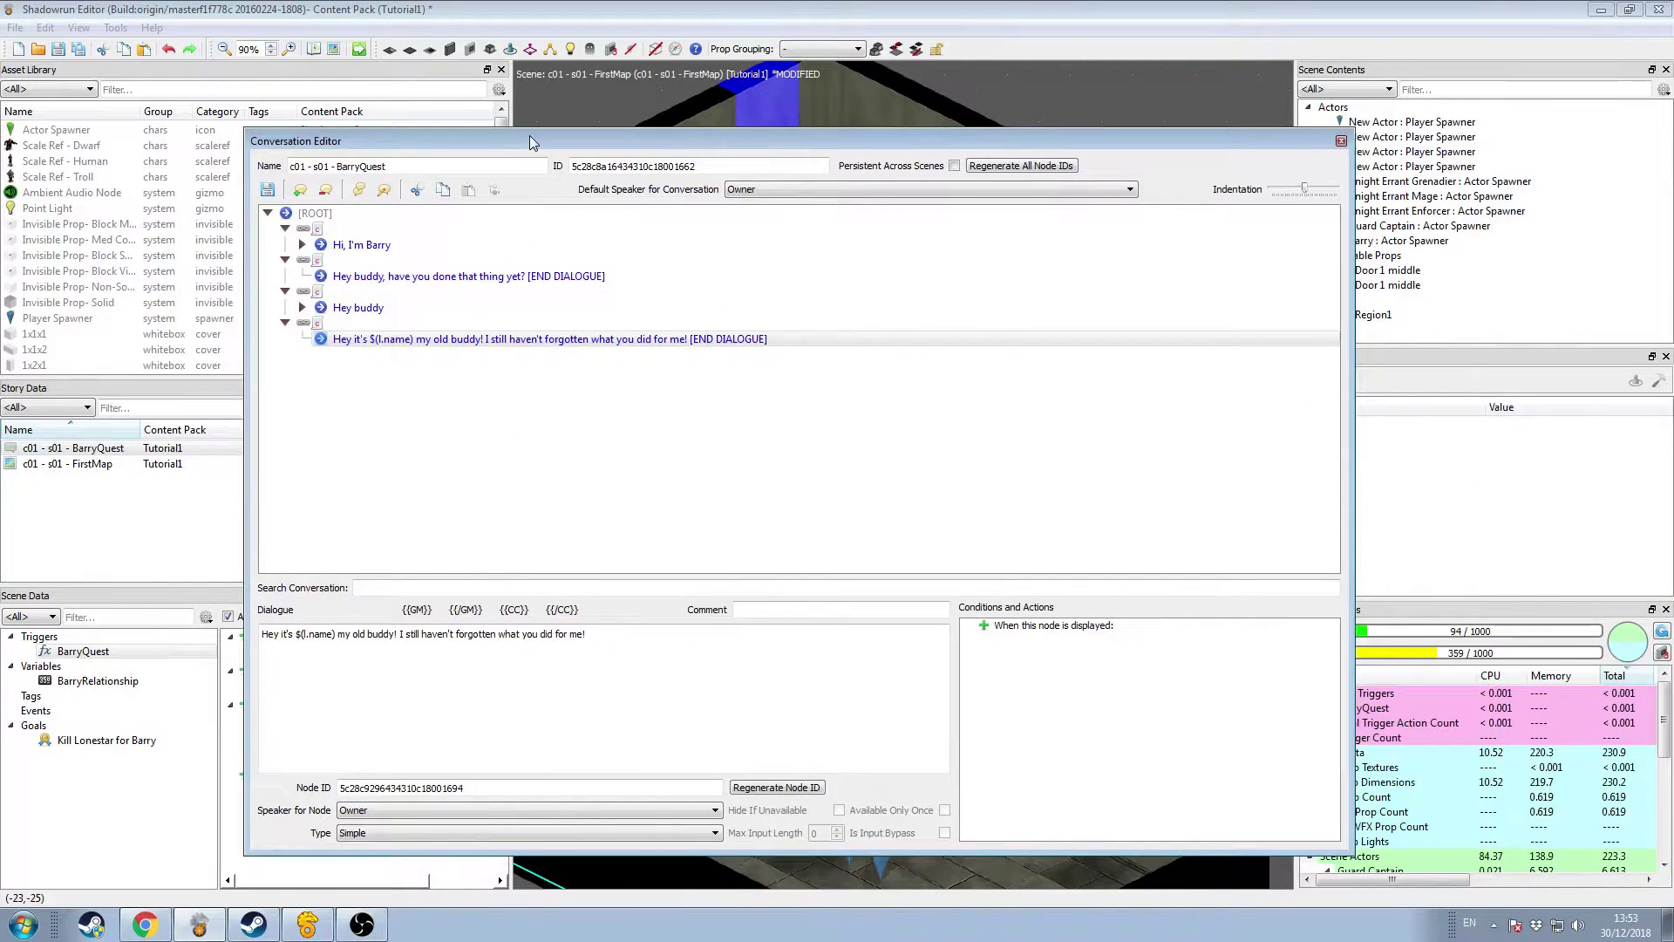
{"action": "left_click", "coordinate": [1342, 141]}
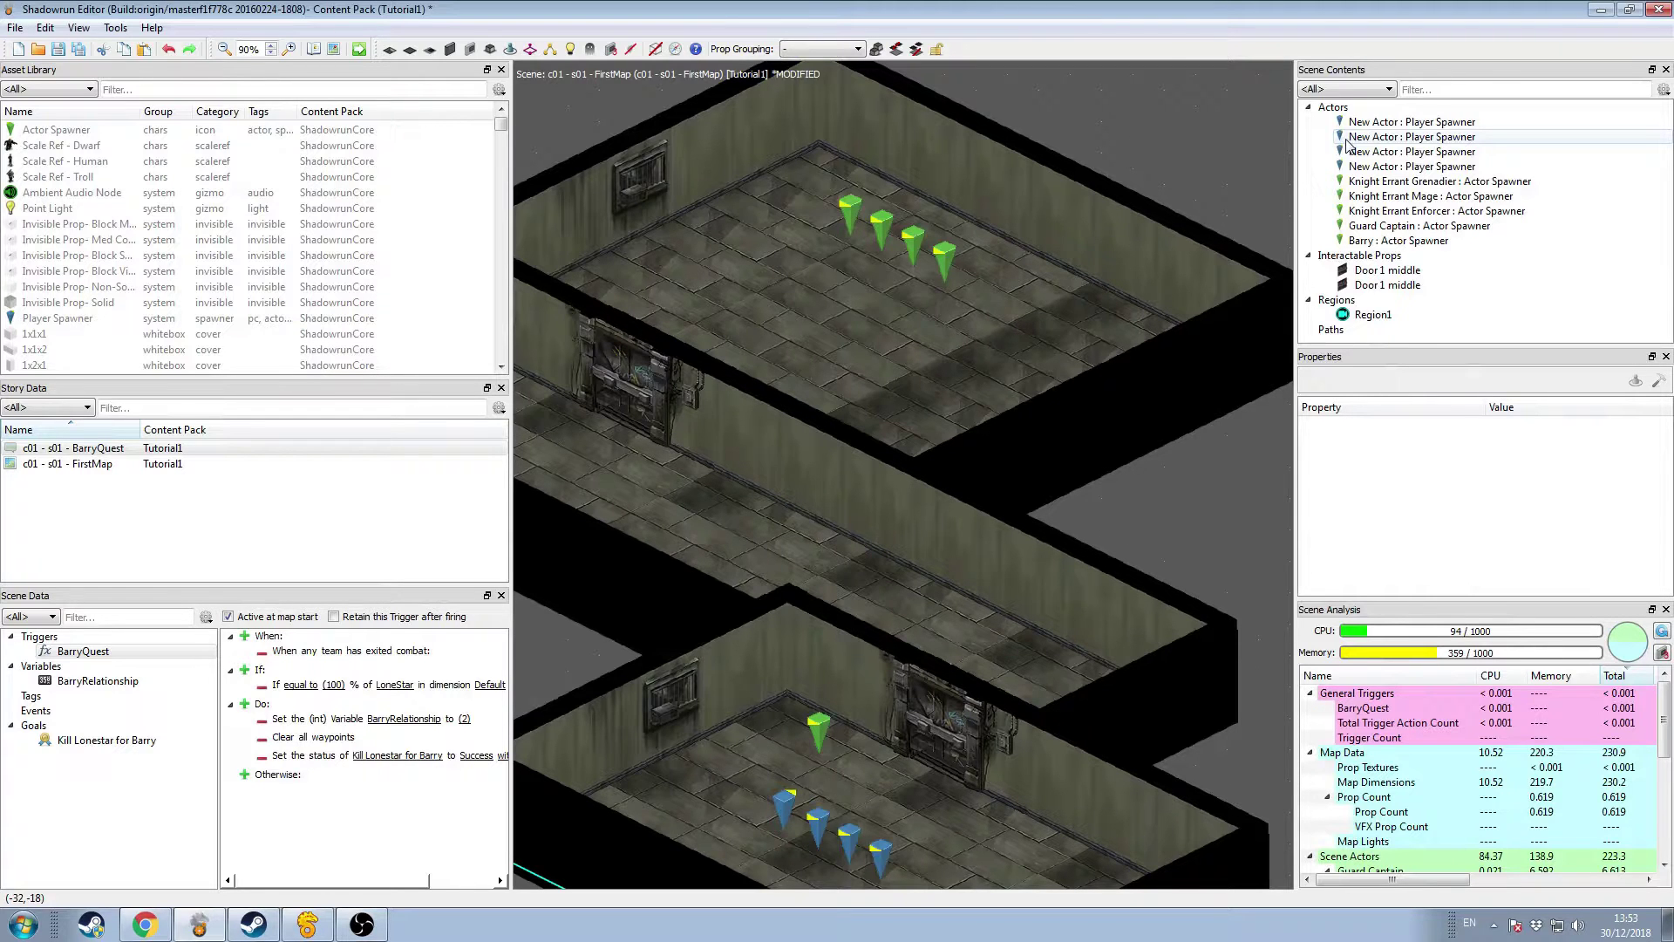
Step: Reopen the BarryQuest conversation from the story data to review its branches
{"action": "middle_click_drag", "start_coordinate": [1019, 437], "coordinate": [1027, 309]}
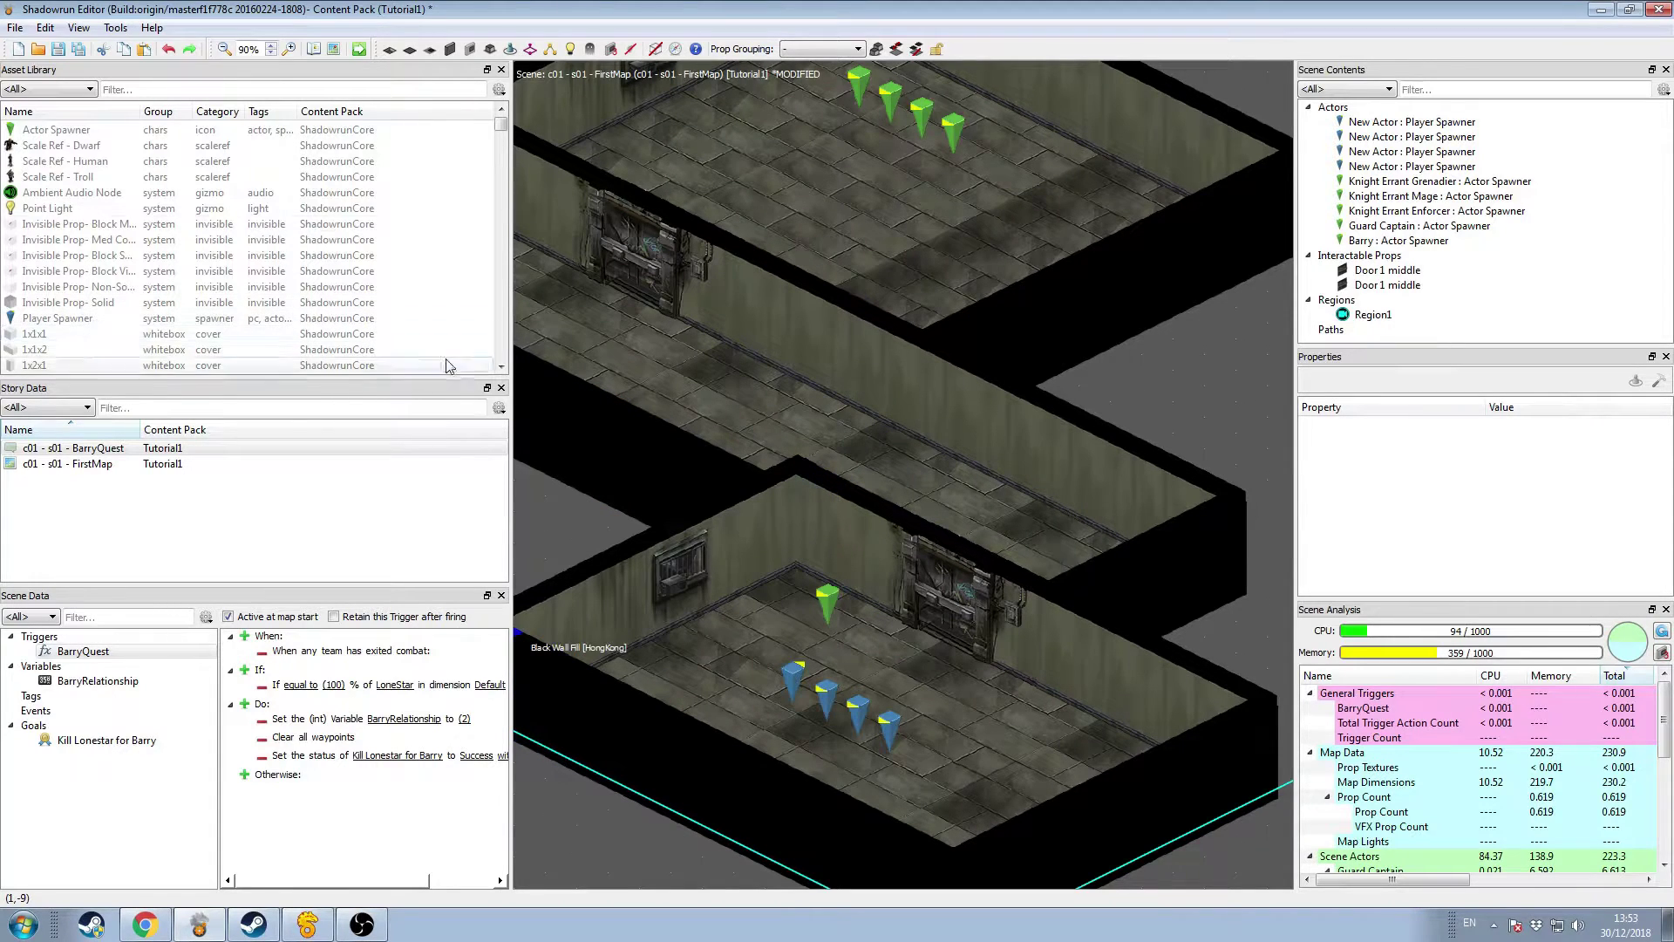
{"action": "double_click", "coordinate": [194, 449]}
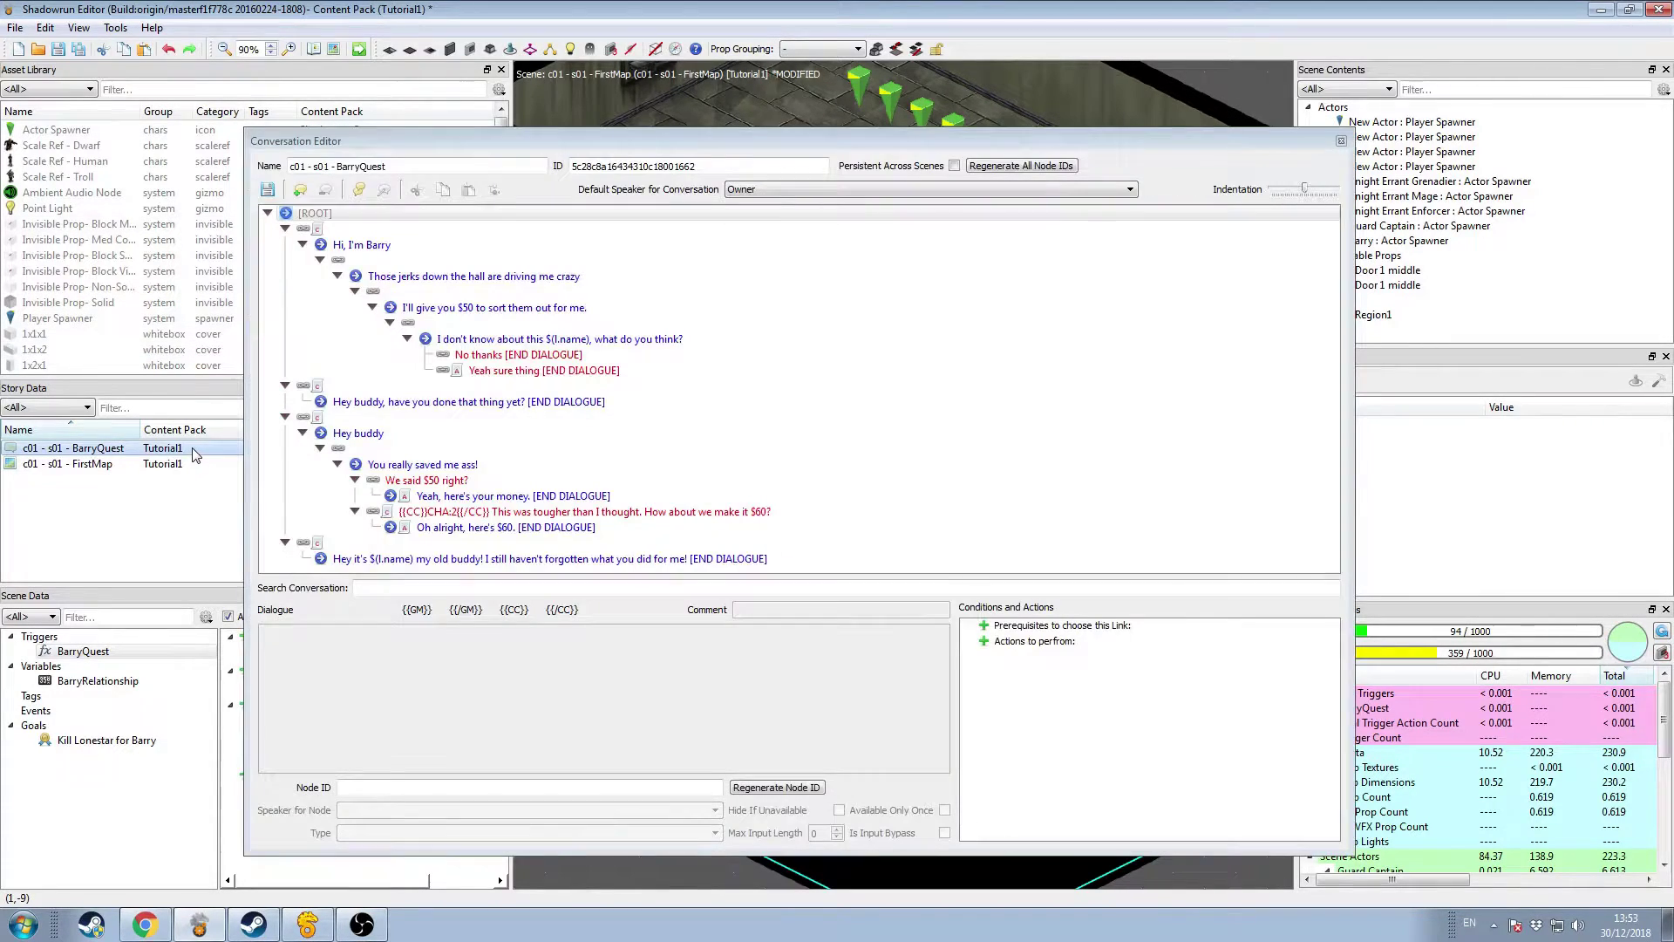
Step: Set the speaker of the "I don't know about this $(l.name), what do you think?" node to a New Actor : Player Spawner, then save and close BarryQuest
{"action": "left_click", "coordinate": [523, 338]}
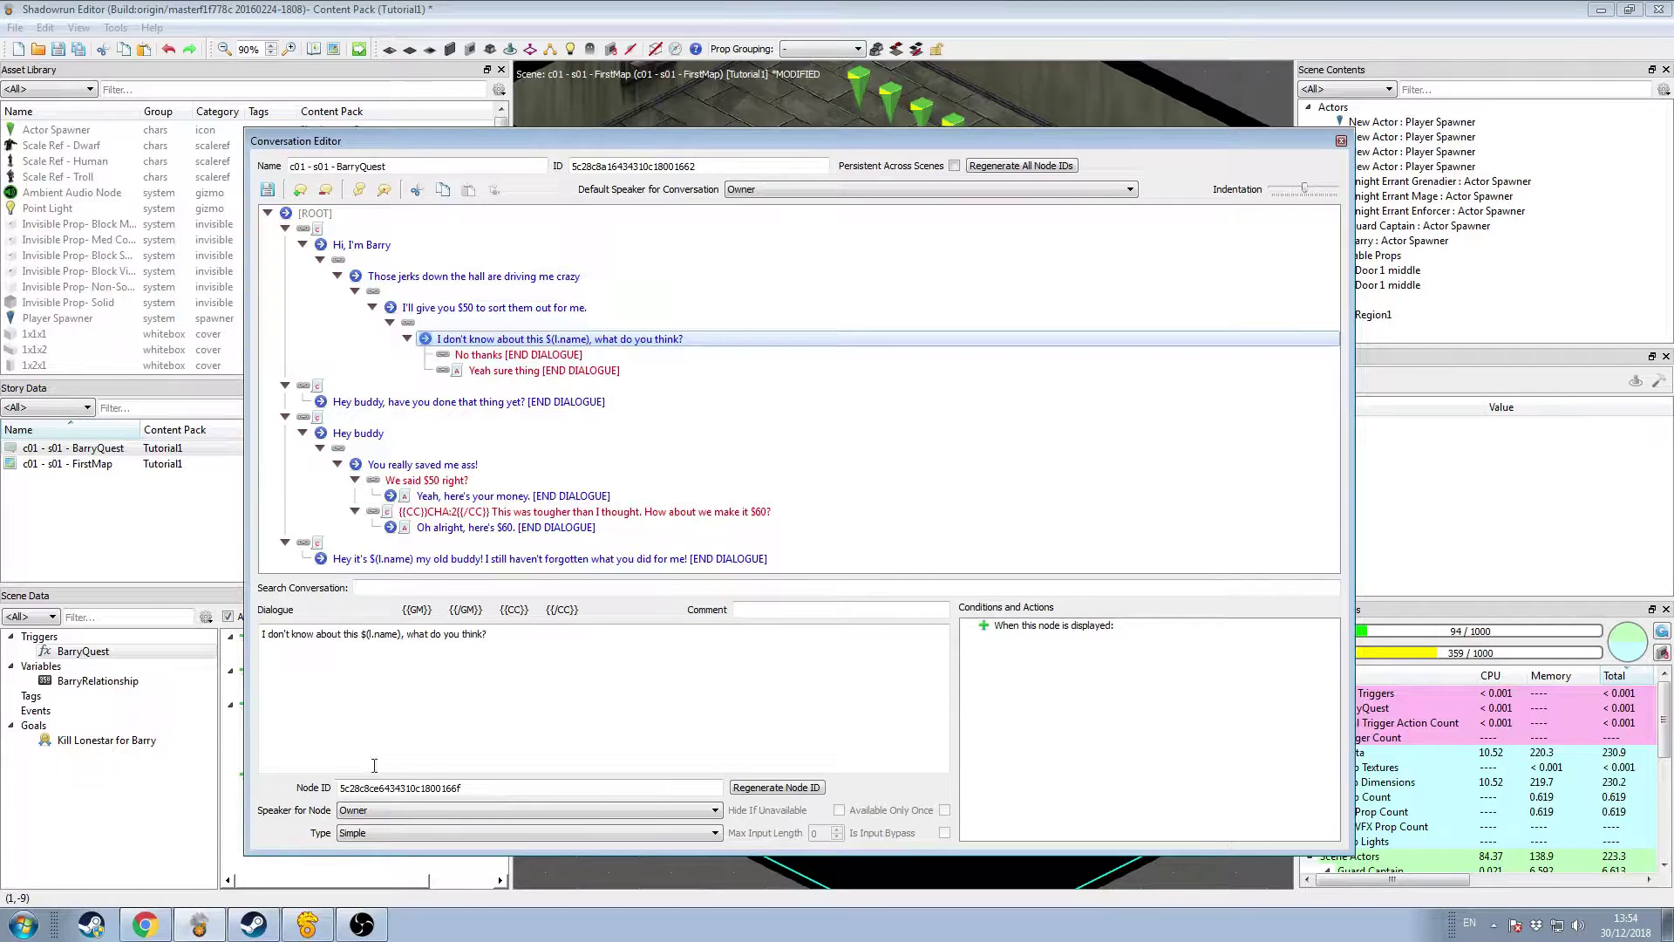
{"action": "left_click", "coordinate": [383, 811]}
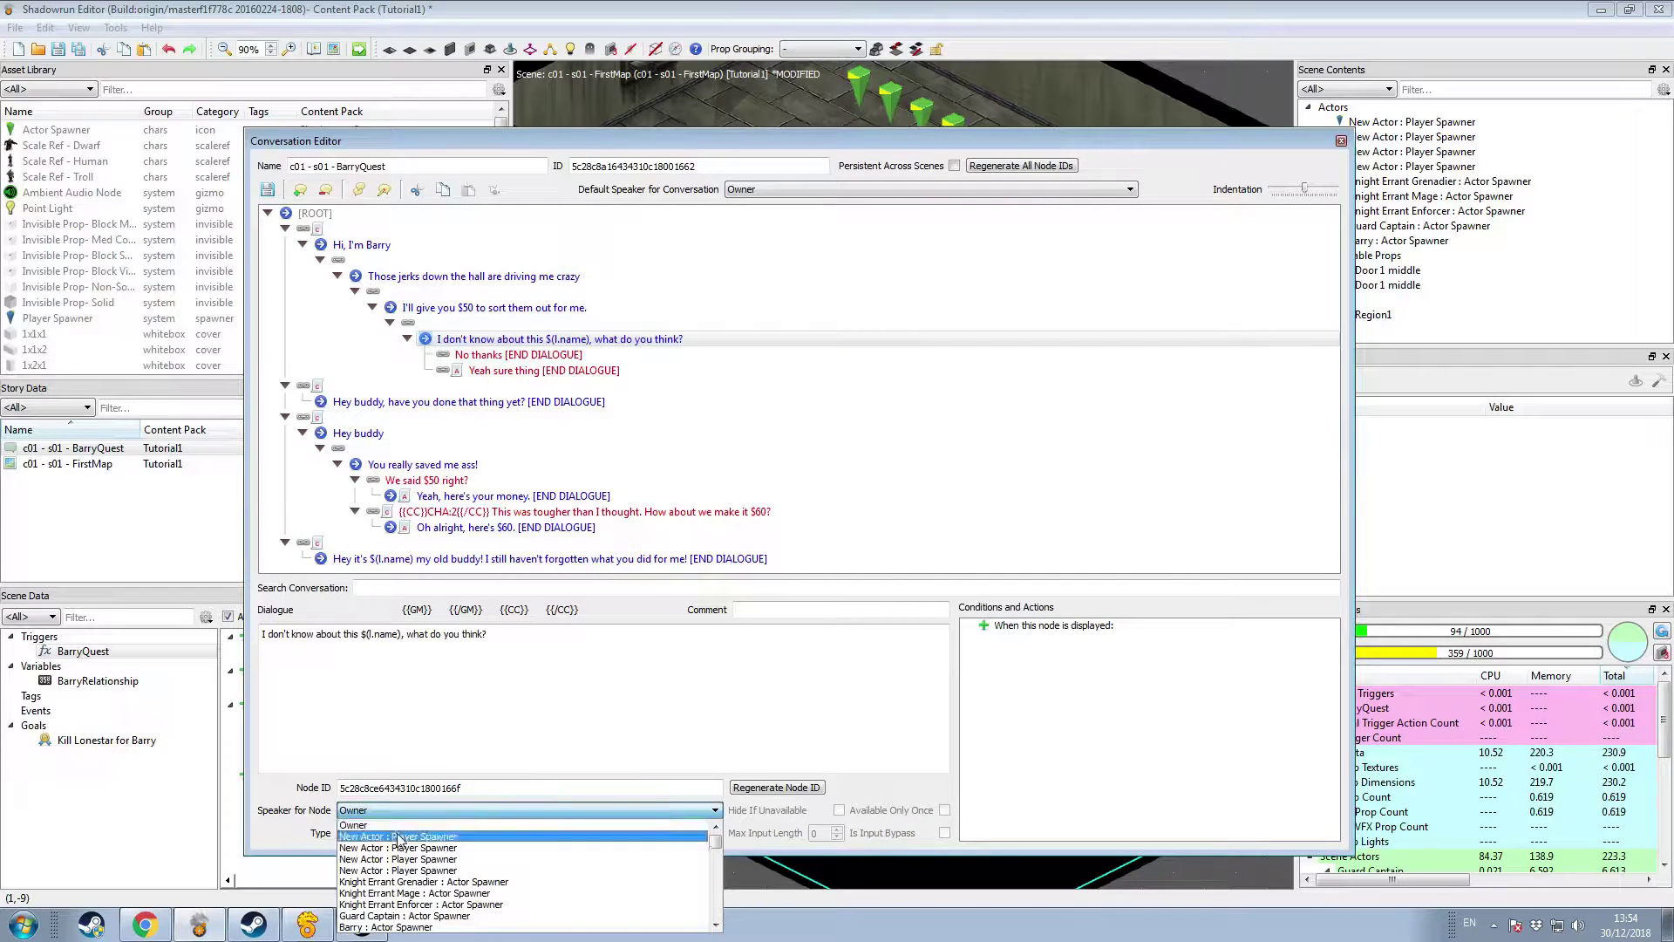
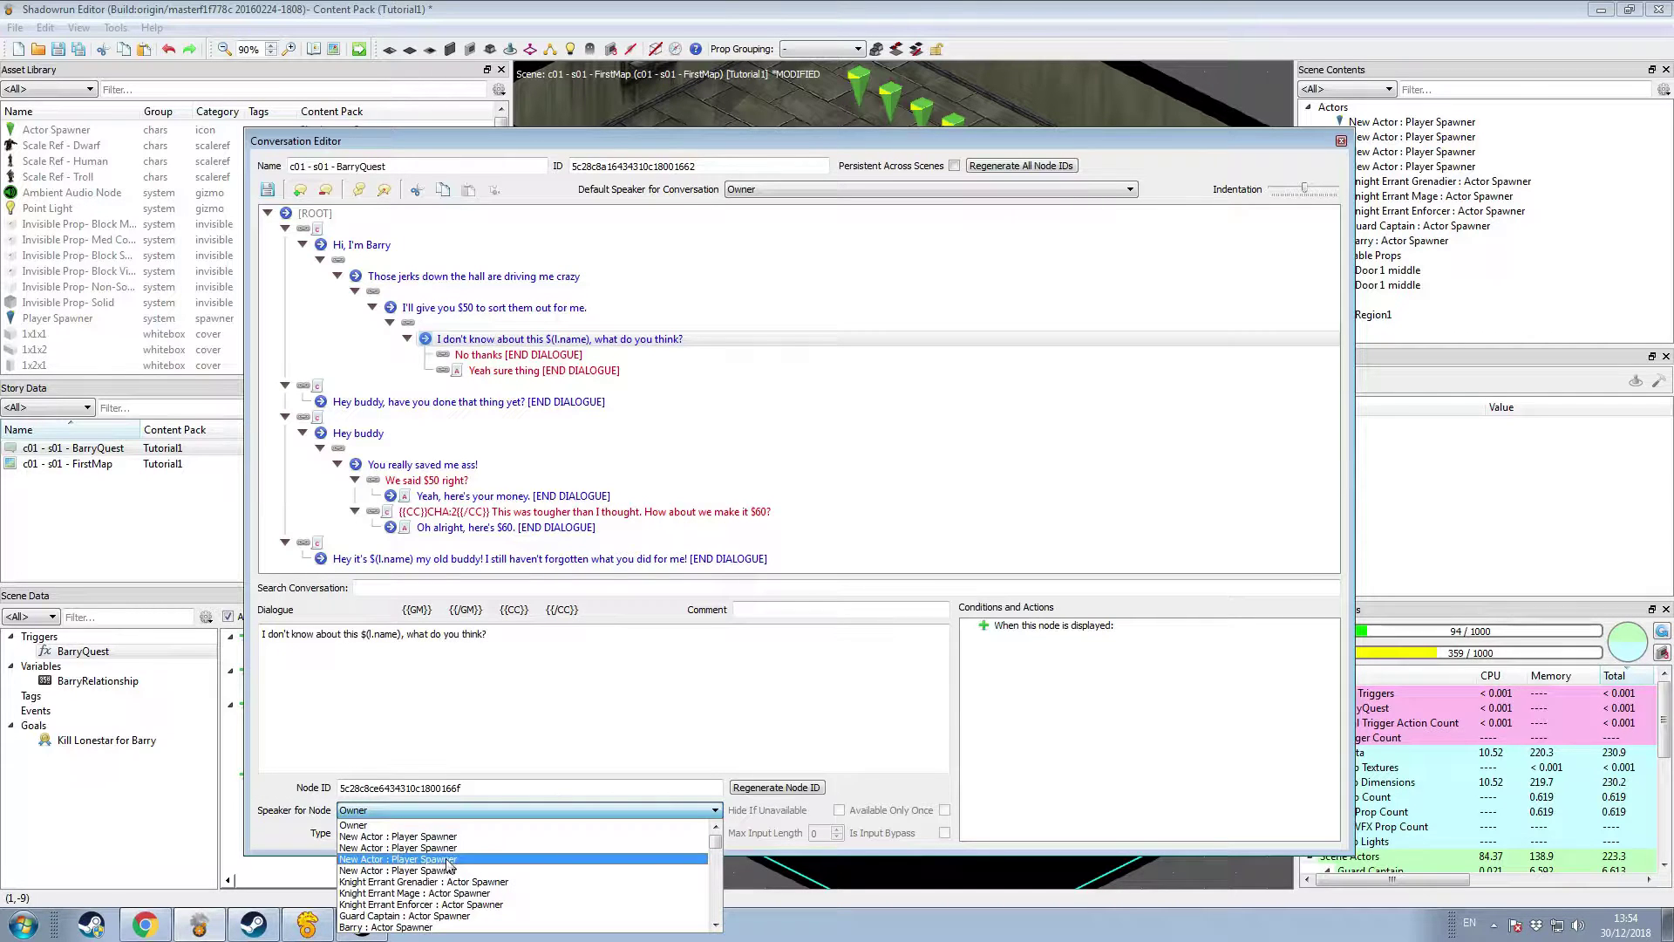
{"action": "left_click", "coordinate": [446, 860]}
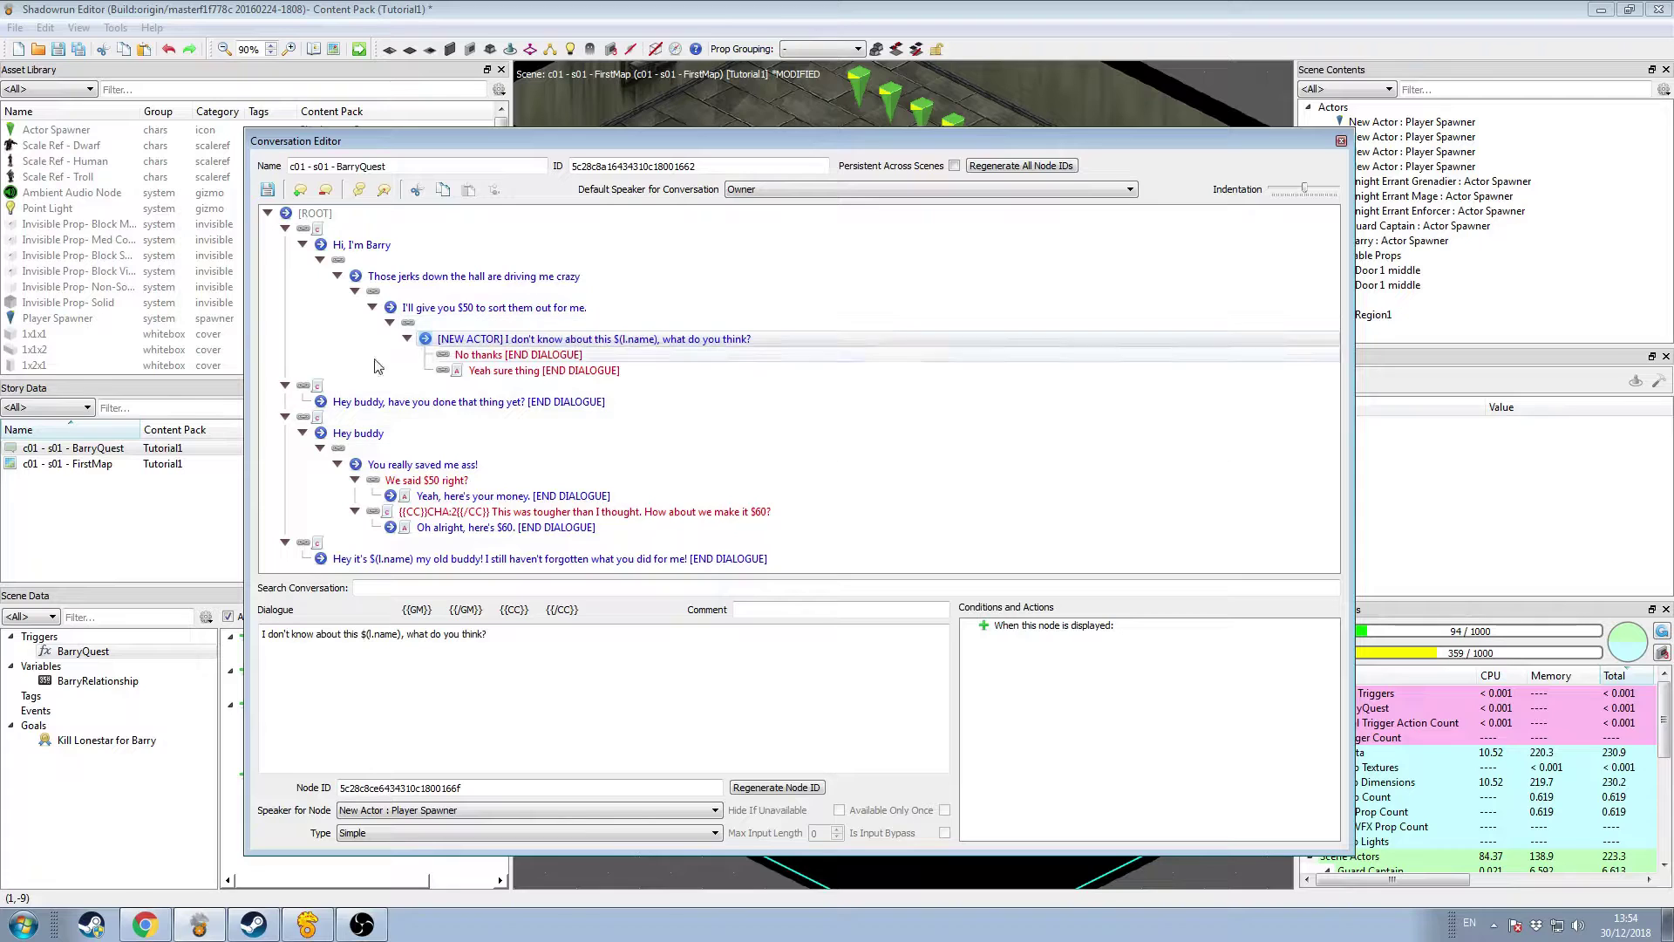
{"action": "left_click", "coordinate": [268, 190]}
{"action": "left_click", "coordinate": [873, 479]}
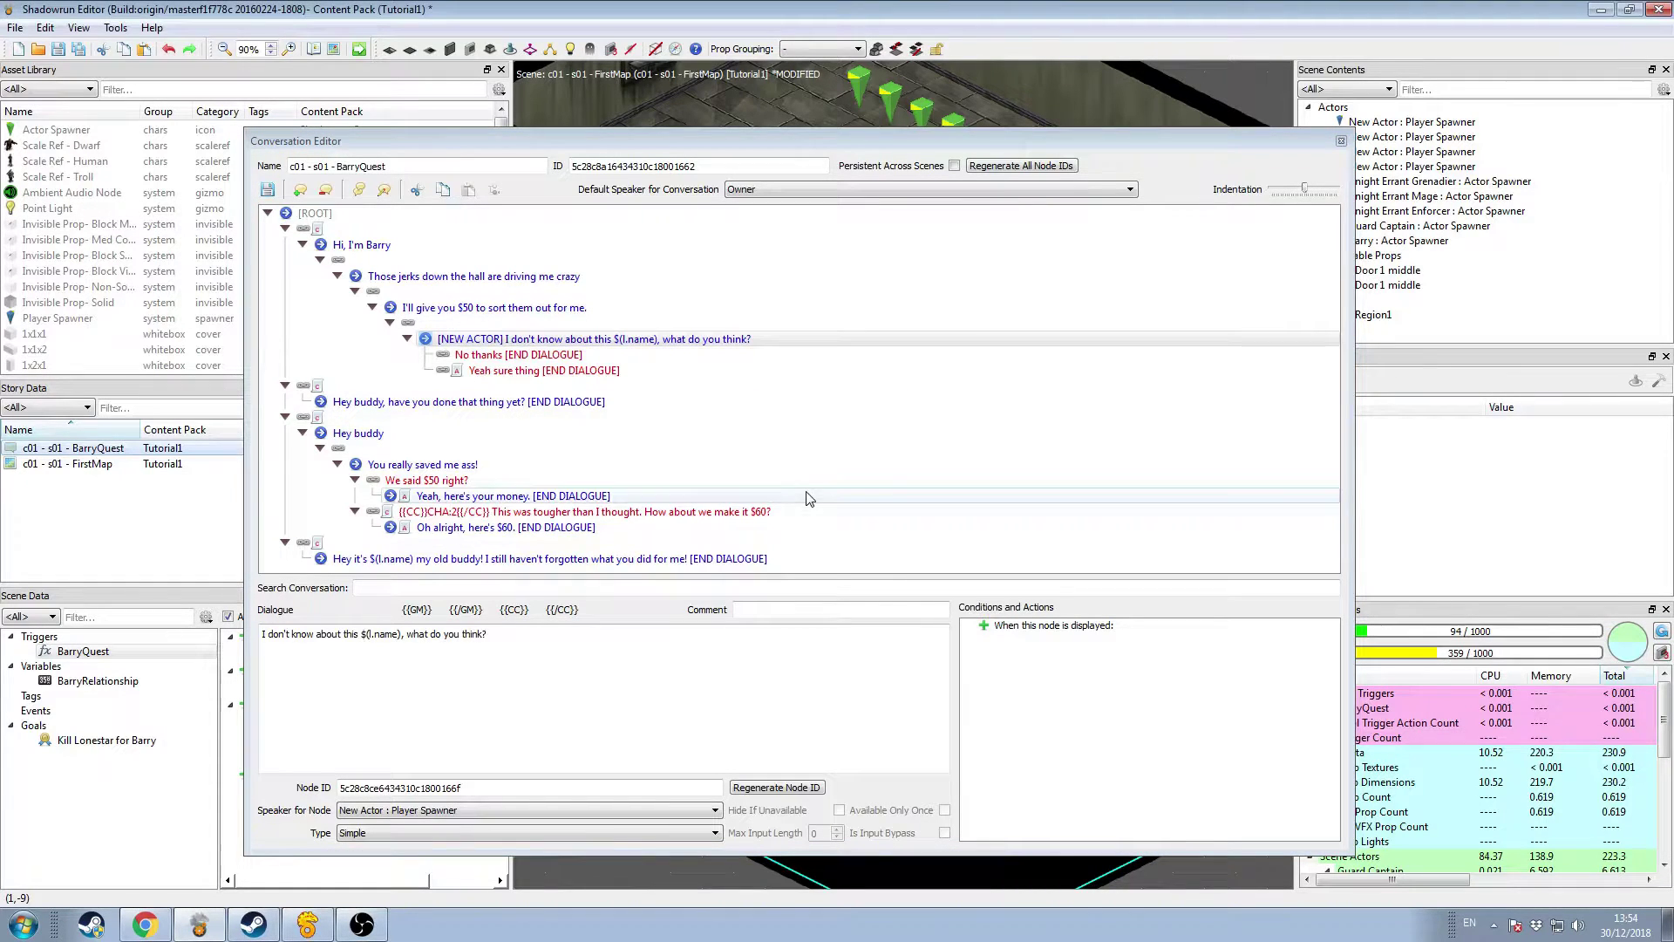
{"action": "left_click", "coordinate": [1342, 142]}
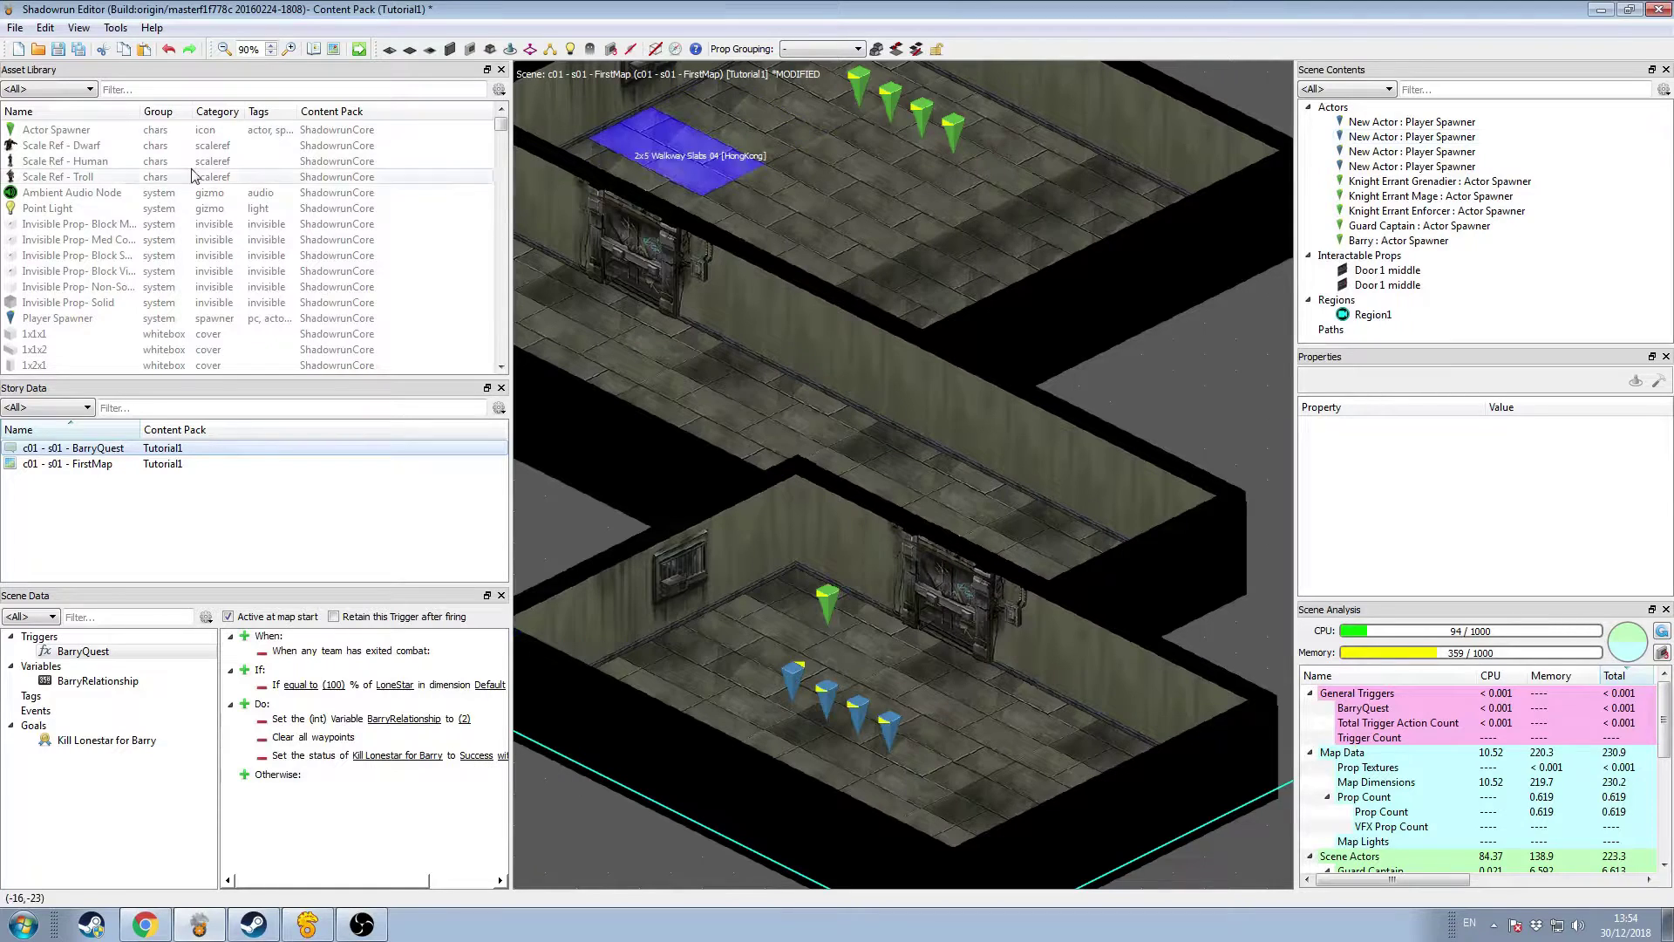
Step: Open the interaction settings of Barry's actor spawner and set the interaction type to Conversation
{"action": "left_click", "coordinate": [829, 610]}
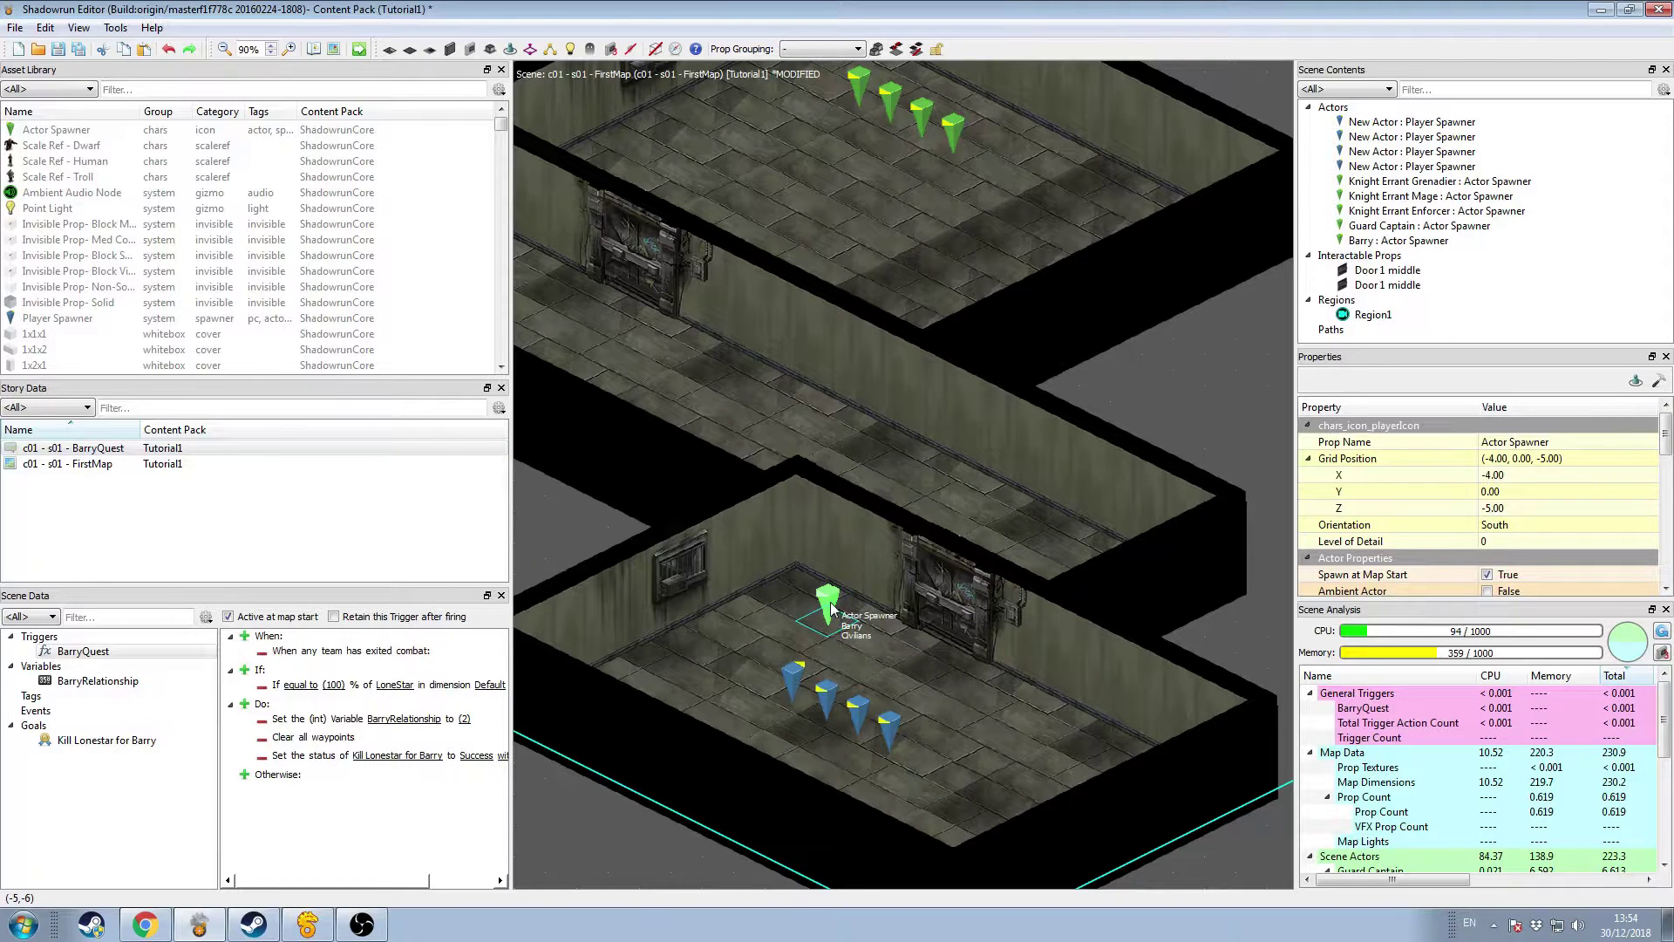
{"action": "left_click", "coordinate": [1657, 383]}
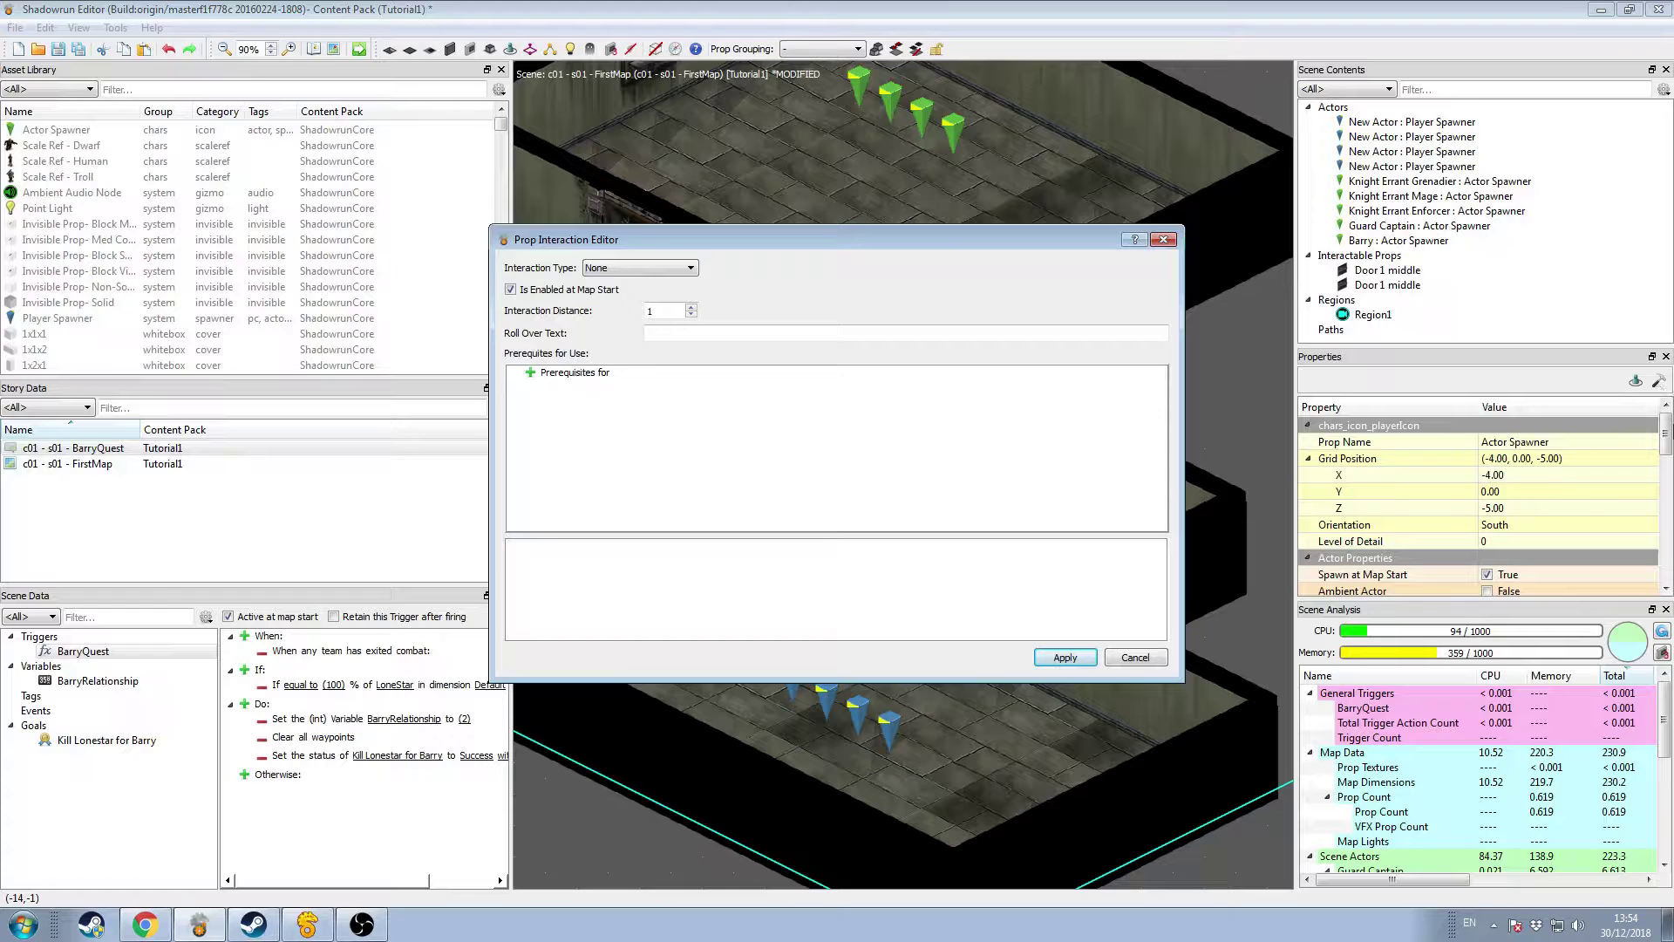
{"action": "left_click", "coordinate": [634, 271]}
{"action": "scroll", "coordinate": [634, 349], "scroll_direction": "down", "scroll_amount": 3}
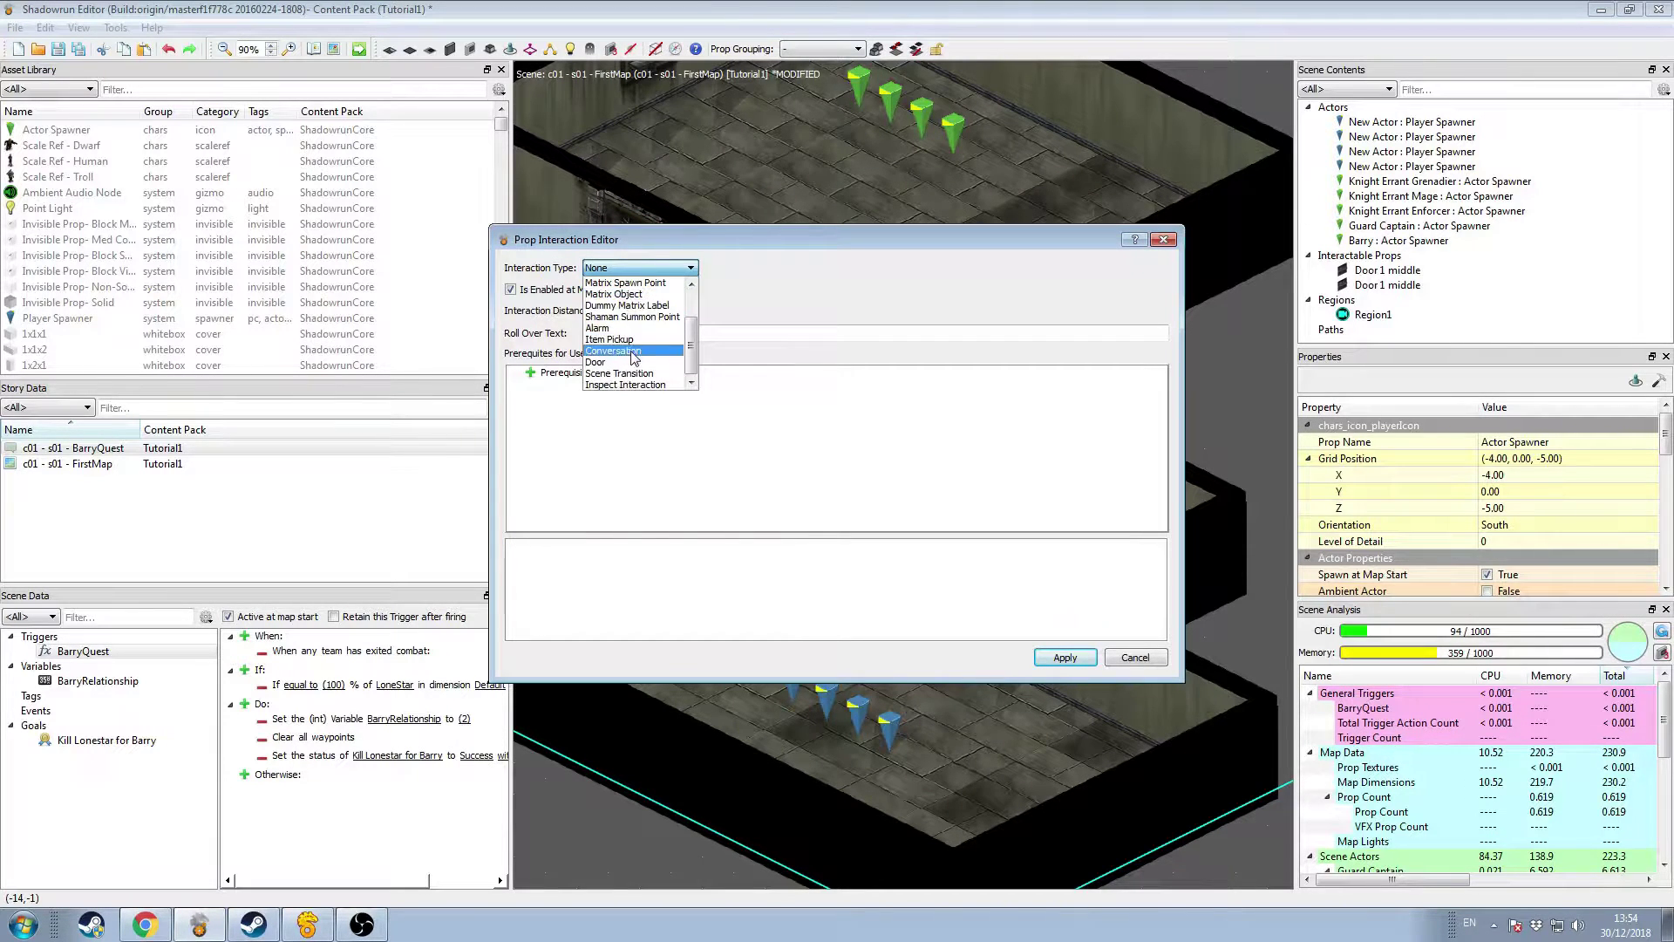
{"action": "left_click", "coordinate": [634, 351]}
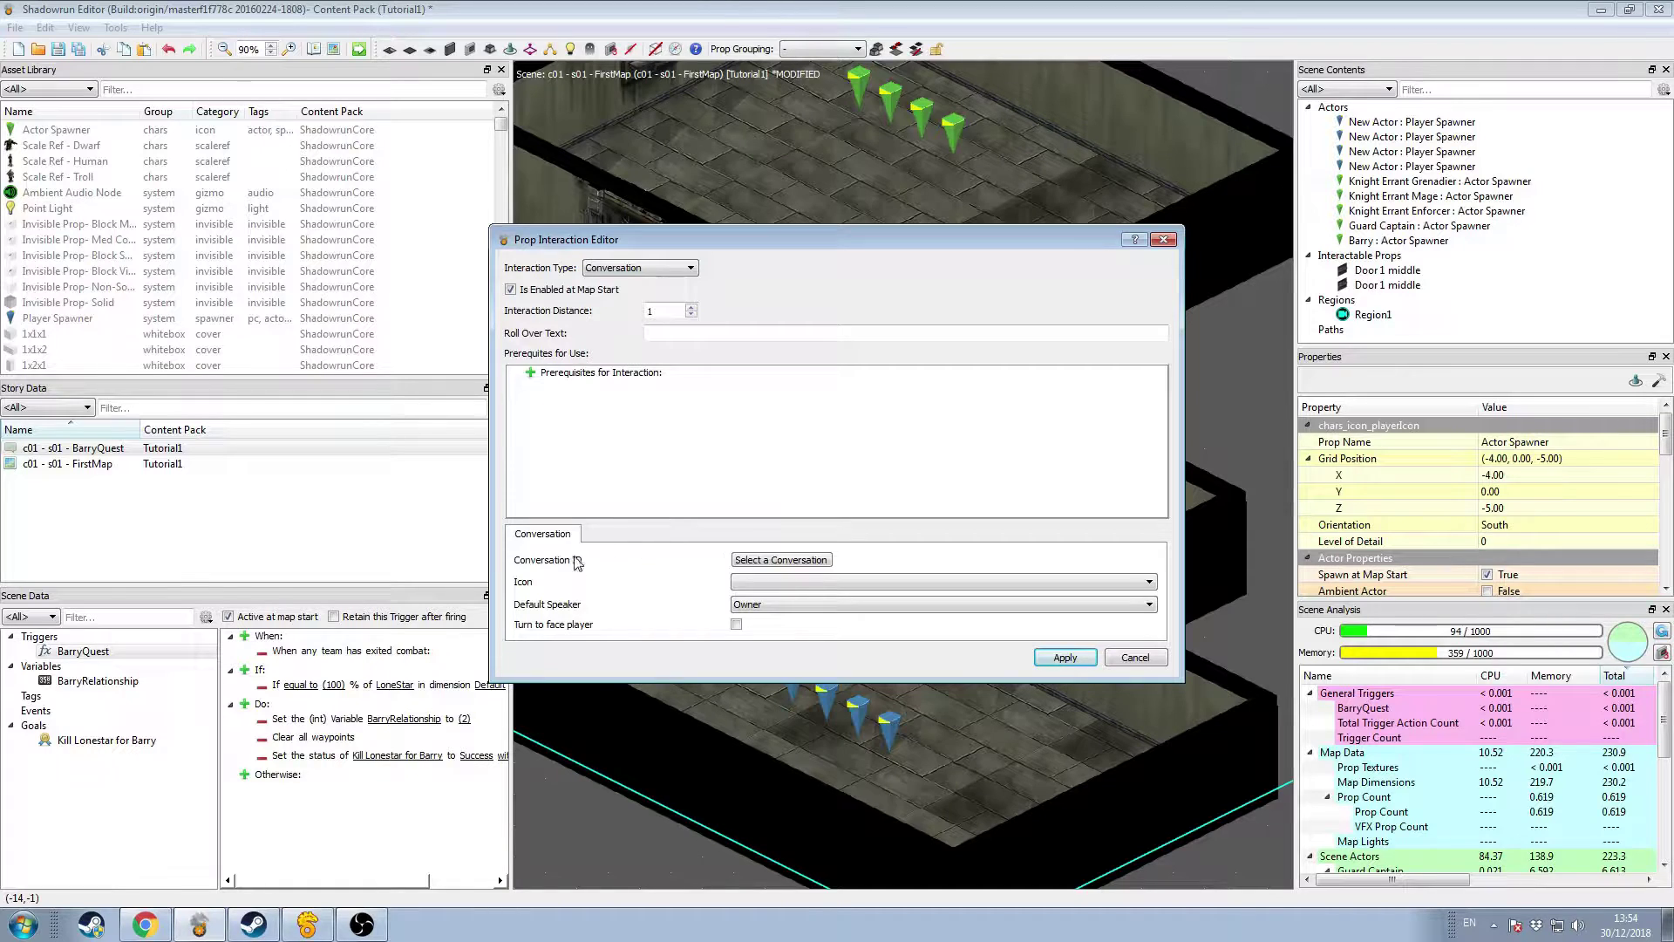
Step: Assign the c01 - s01 - BarryQuest conversation to Barry's interaction, set its icon to Conversation, and apply the settings
{"action": "left_click", "coordinate": [784, 562]}
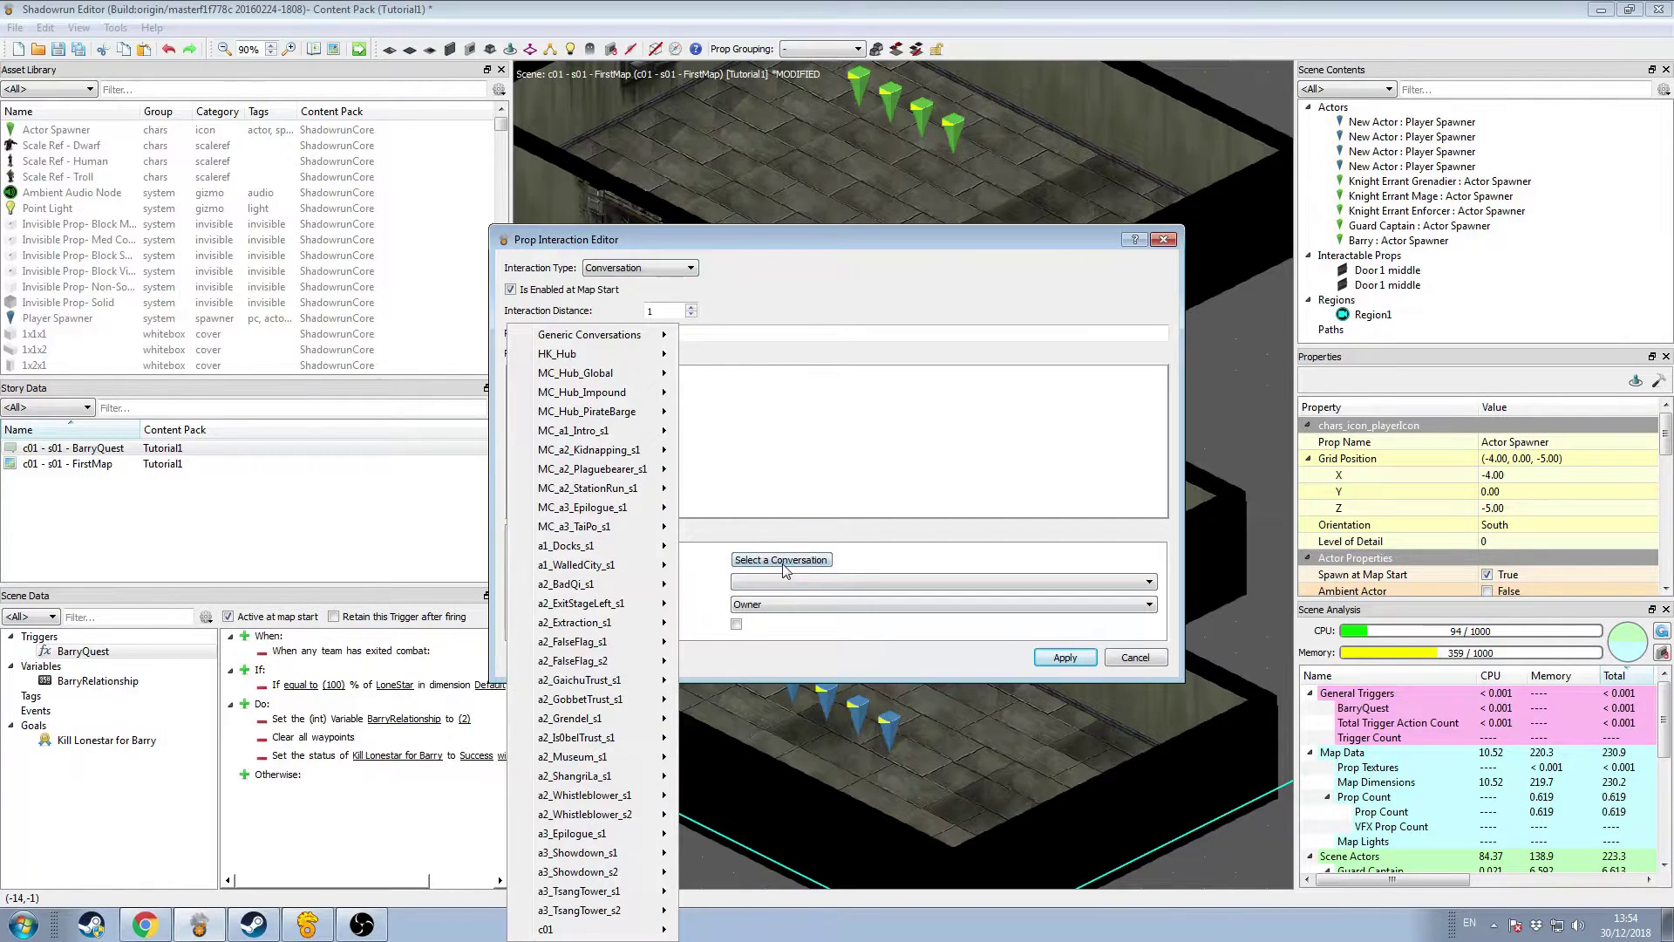
{"action": "mouse_move", "coordinate": [584, 606]}
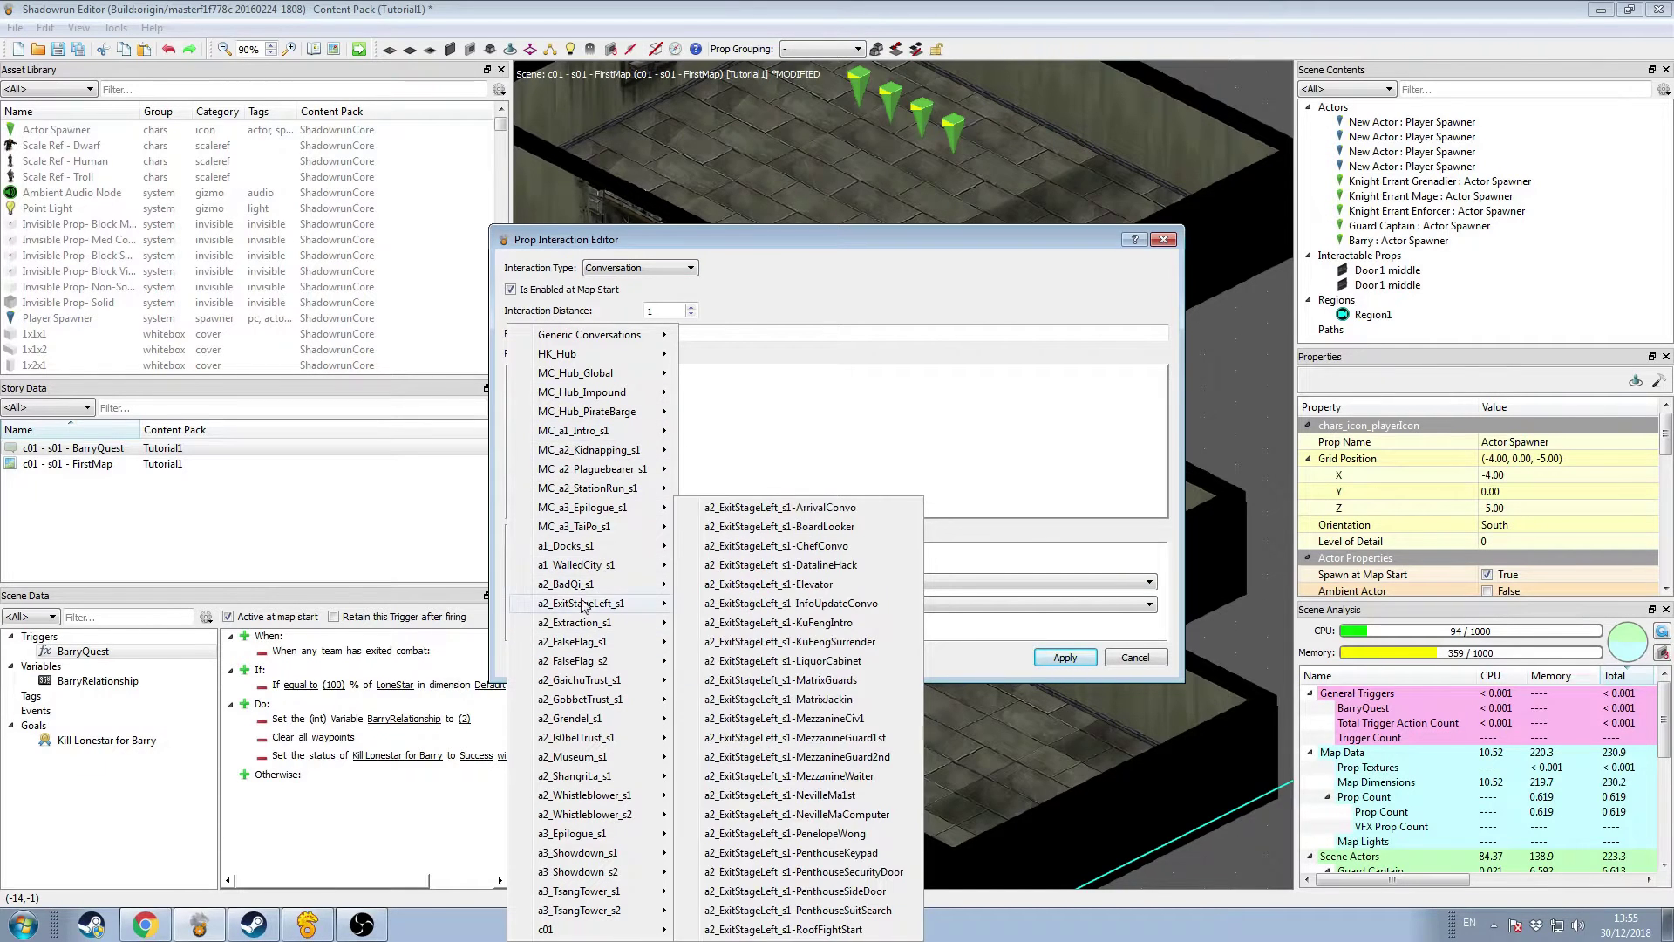
{"action": "mouse_move", "coordinate": [587, 931]}
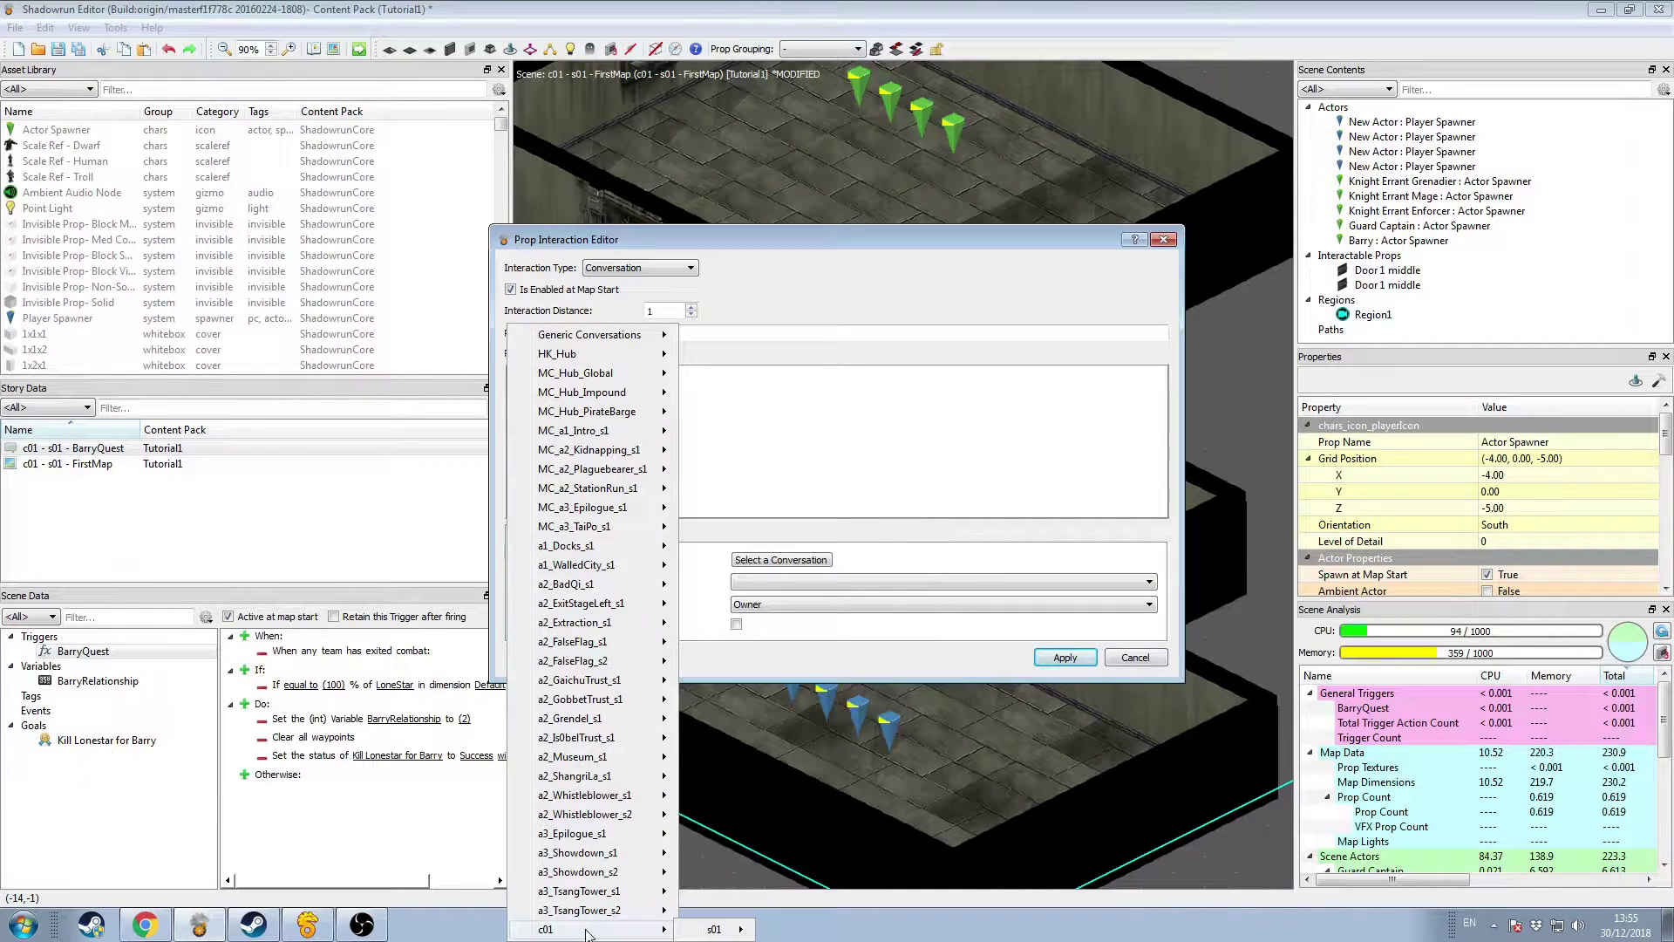
{"action": "mouse_move", "coordinate": [715, 929]}
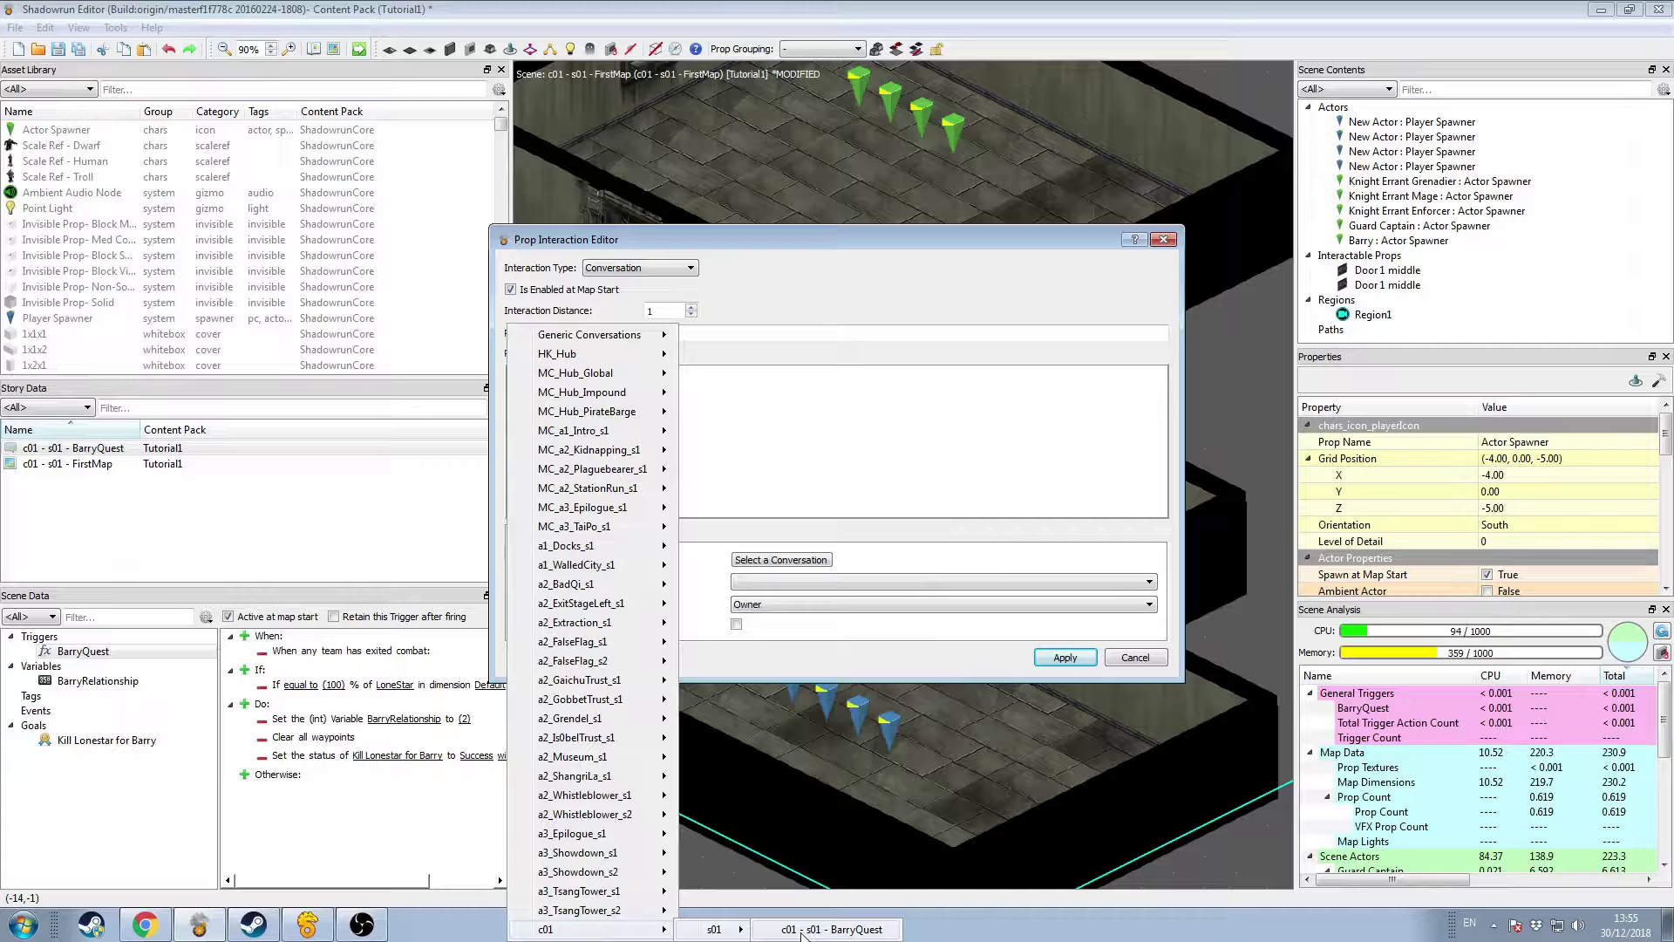
{"action": "left_click", "coordinate": [850, 929]}
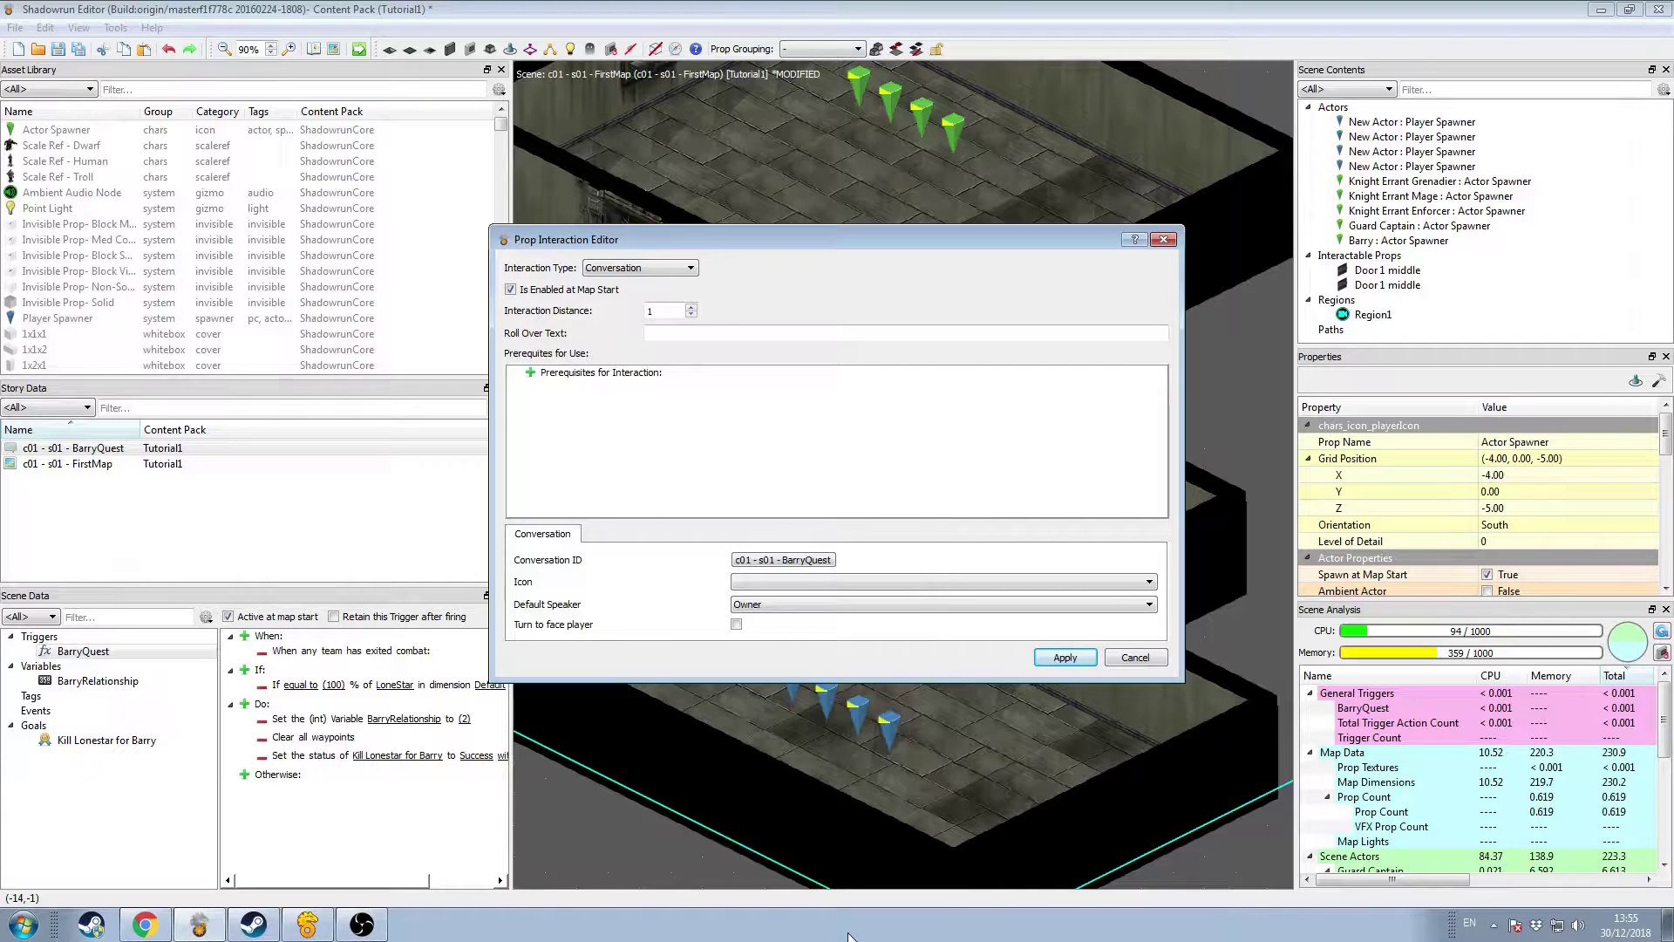
{"action": "left_click", "coordinate": [798, 582]}
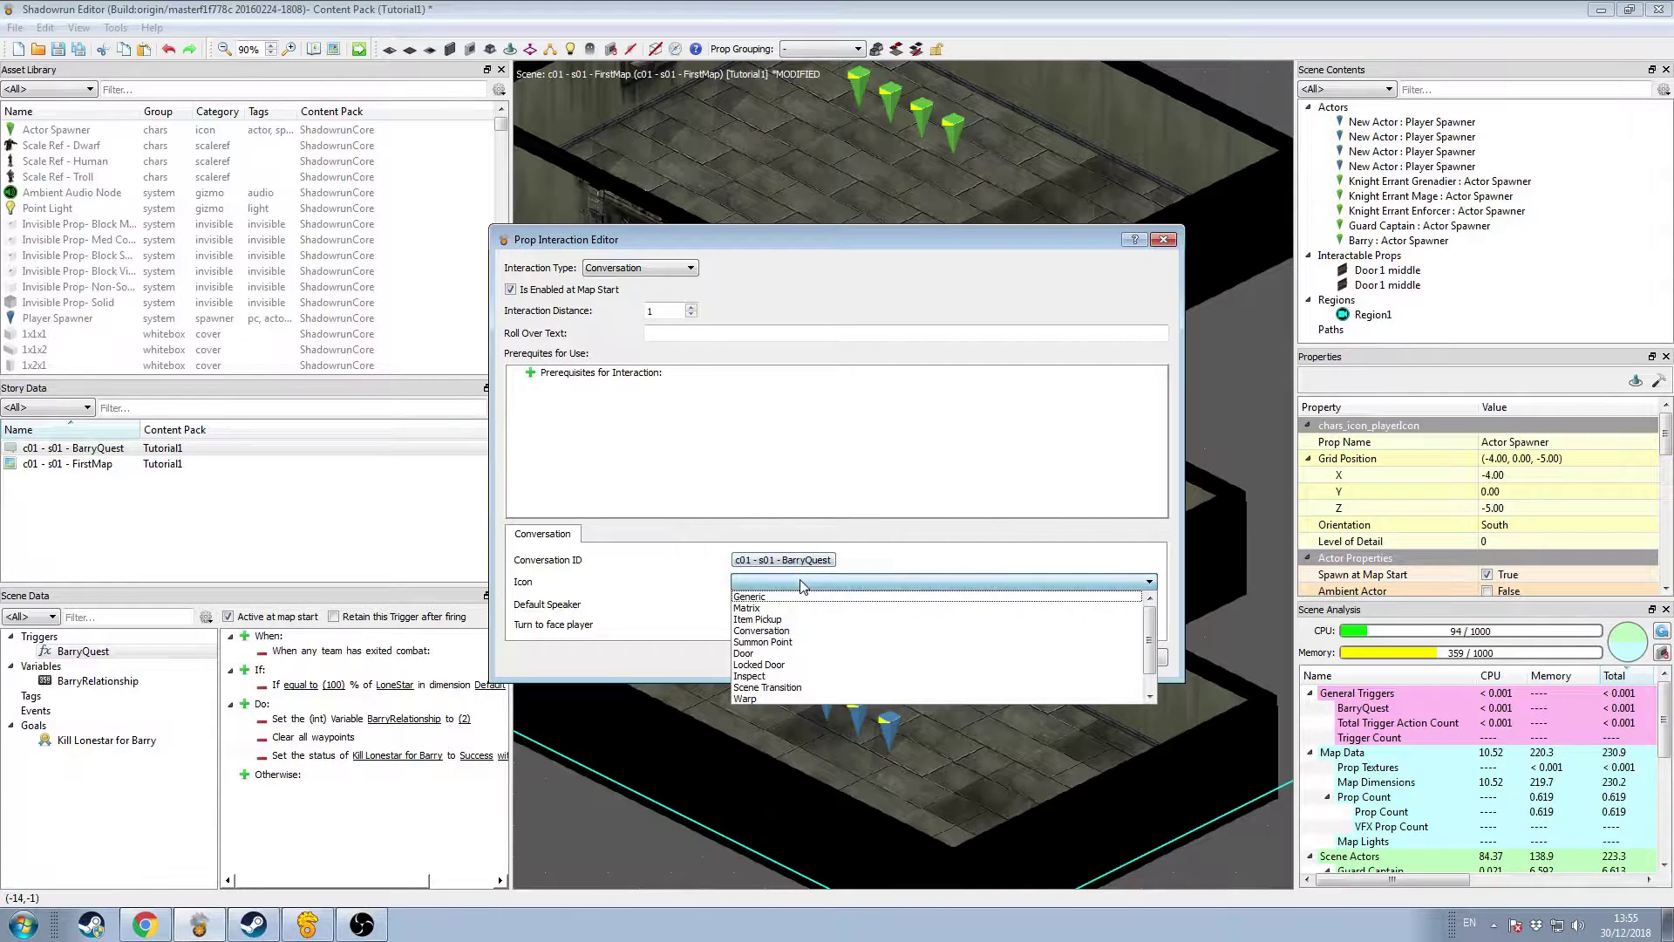
{"action": "left_click", "coordinate": [798, 631]}
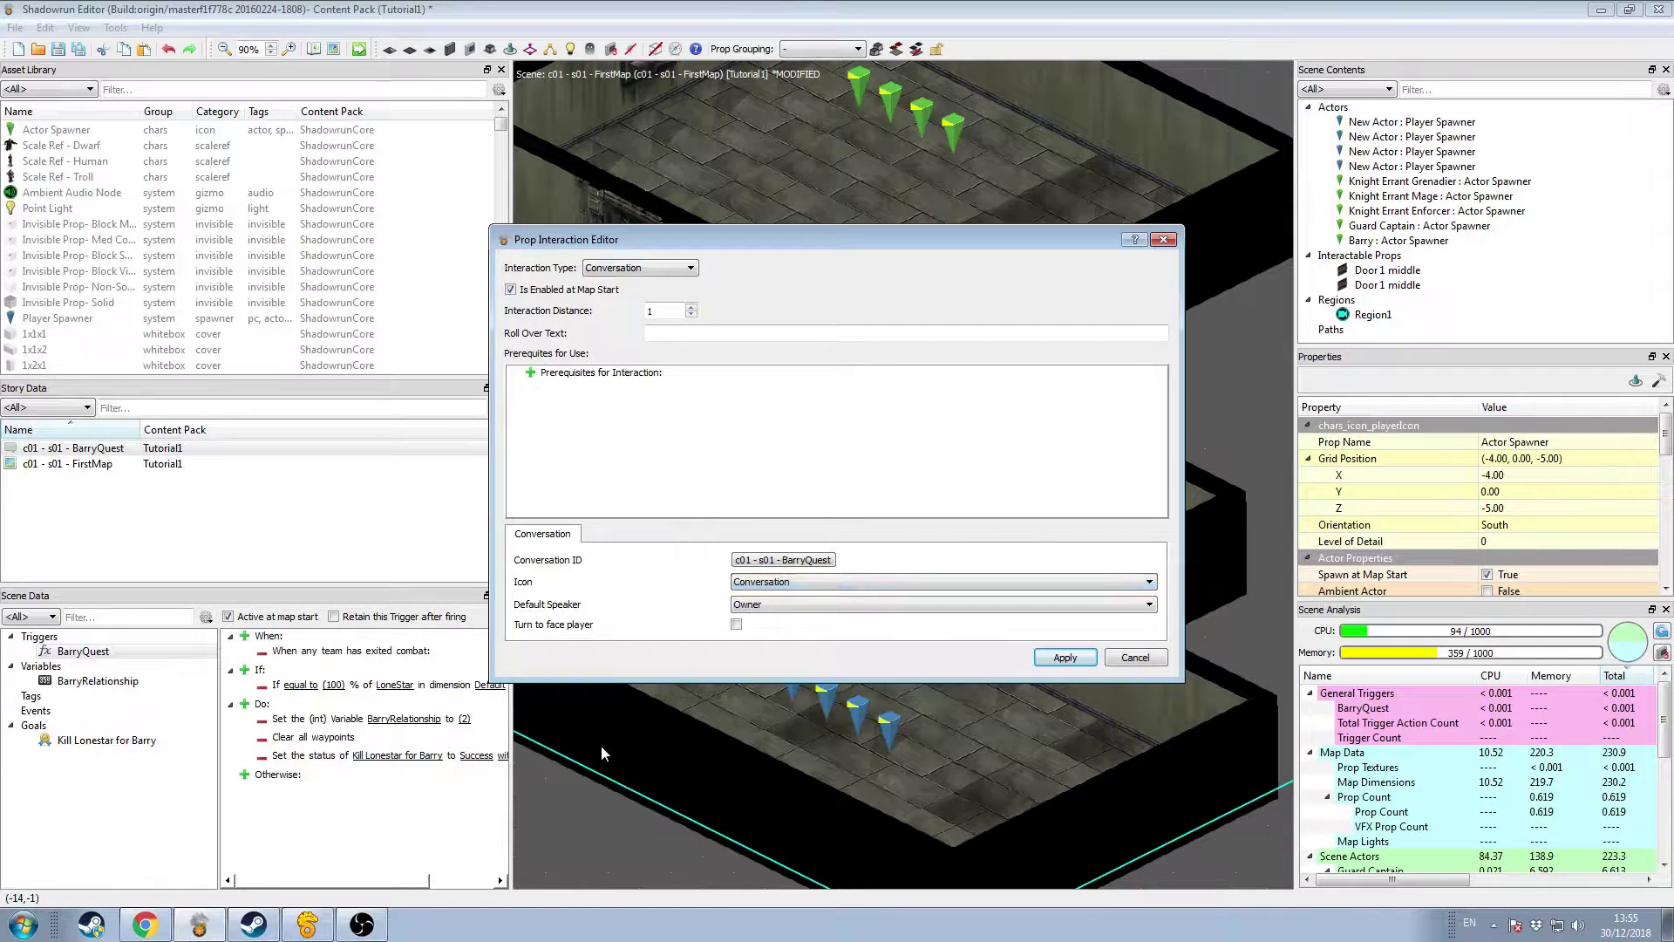
{"action": "left_click", "coordinate": [1072, 659]}
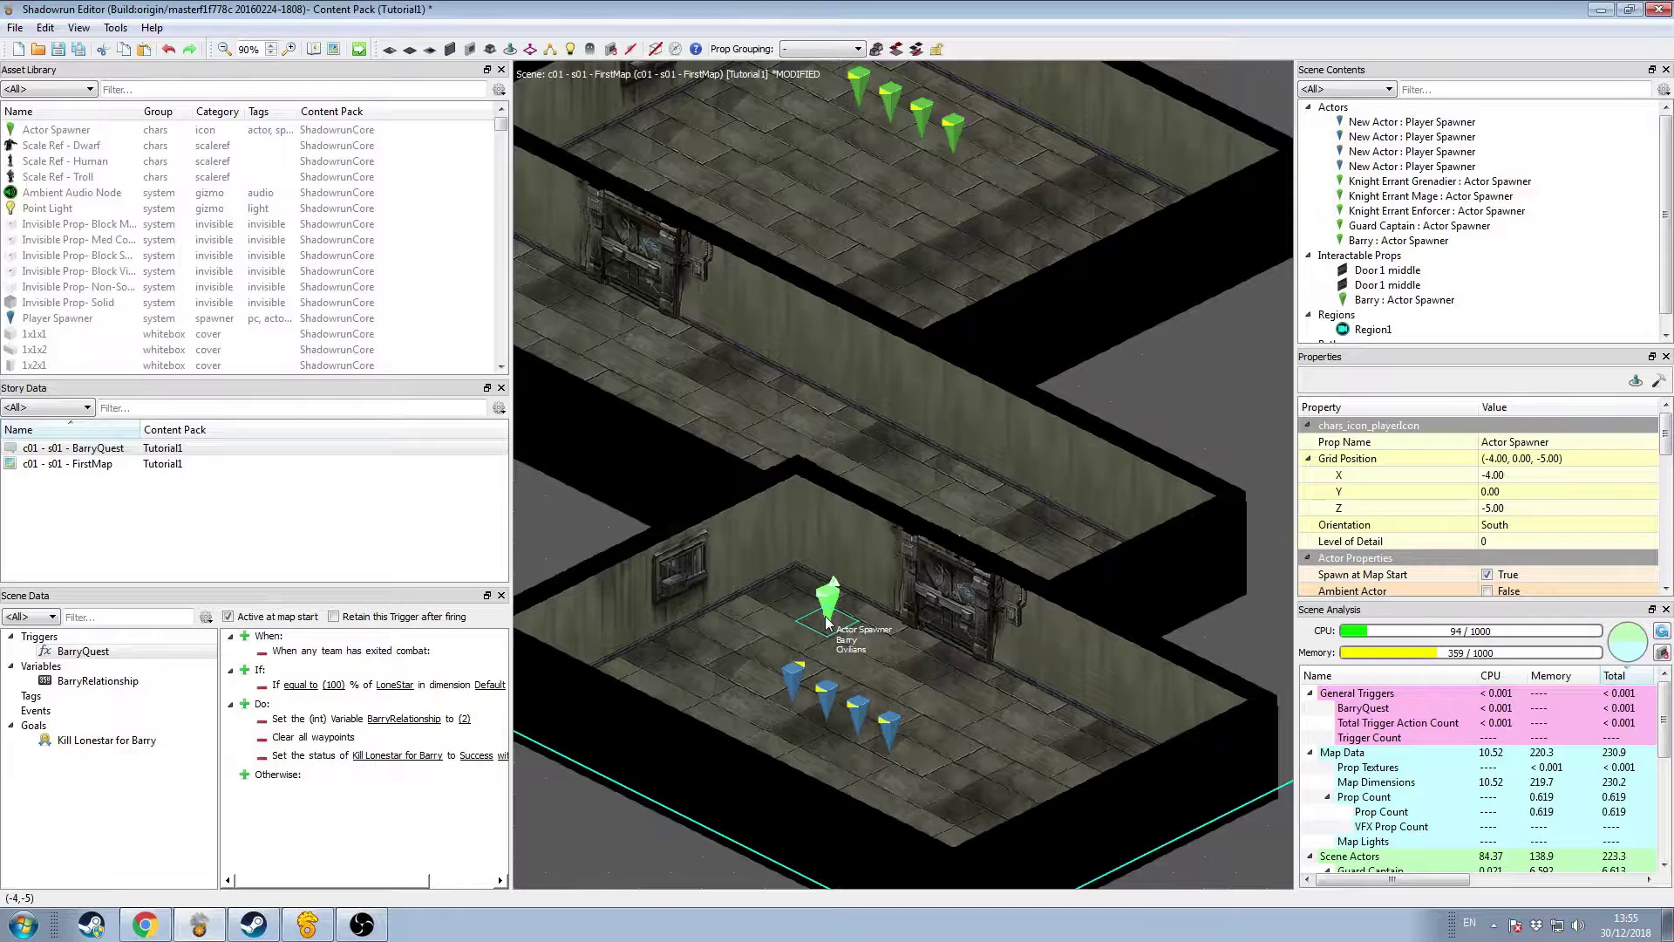
Step: Save the content pack and launch the FirstMap scene for testing with the main character override set to Hire Main Character
{"action": "scroll", "coordinate": [827, 621], "scroll_direction": "down", "scroll_amount": 3}
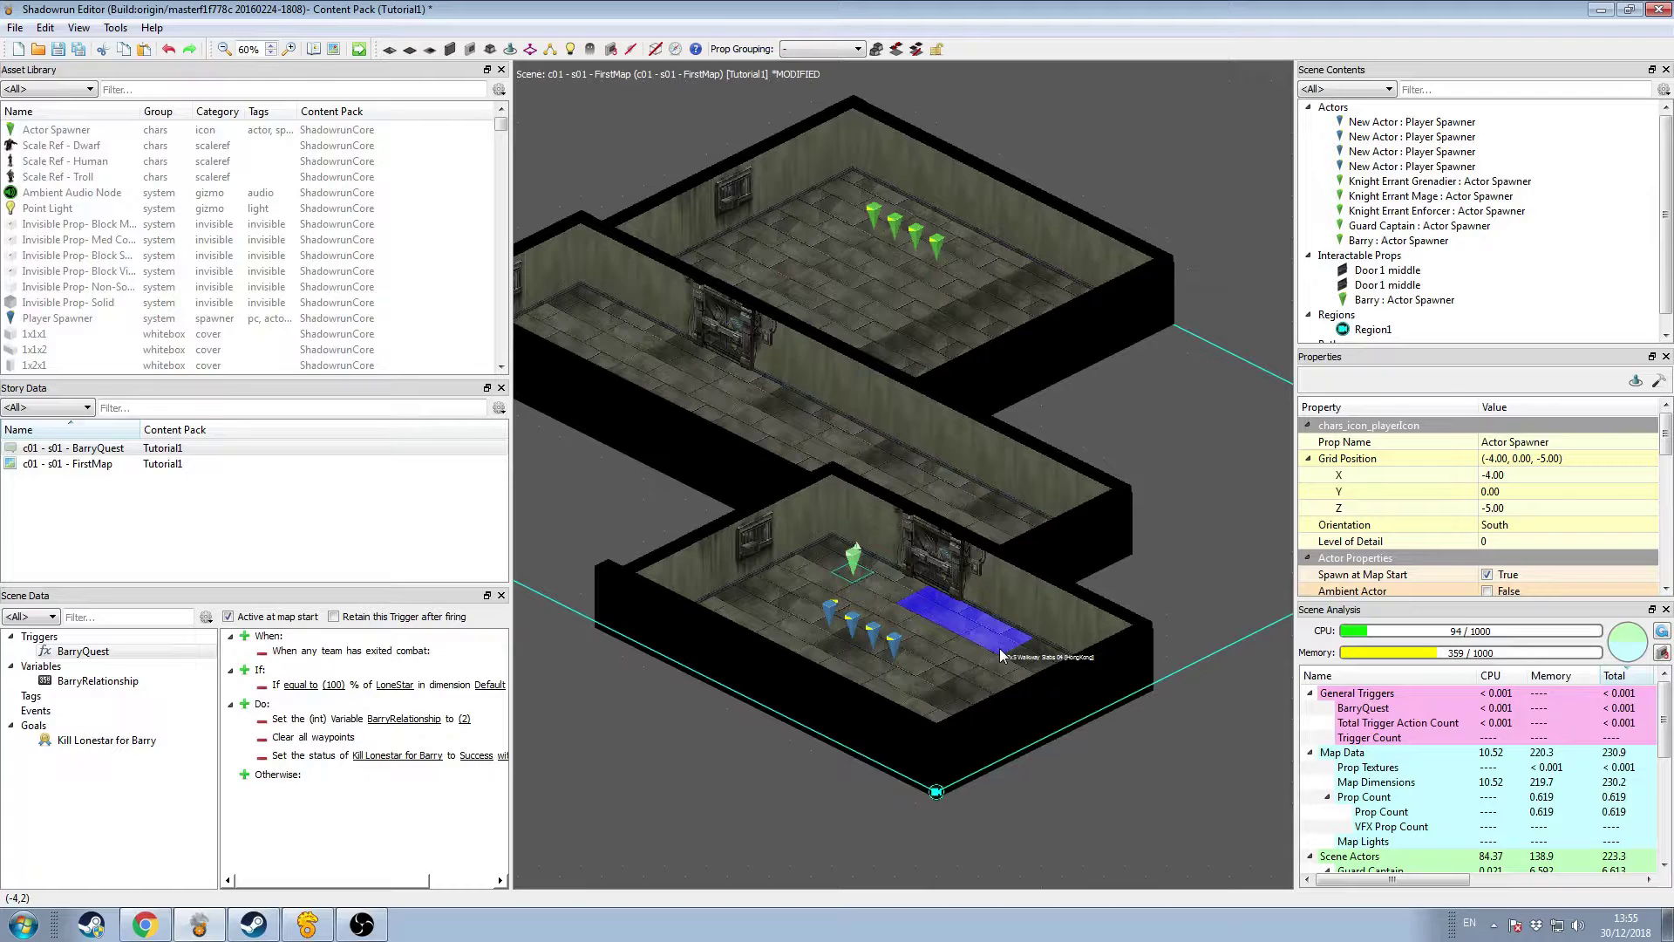
{"action": "left_click", "coordinate": [55, 51]}
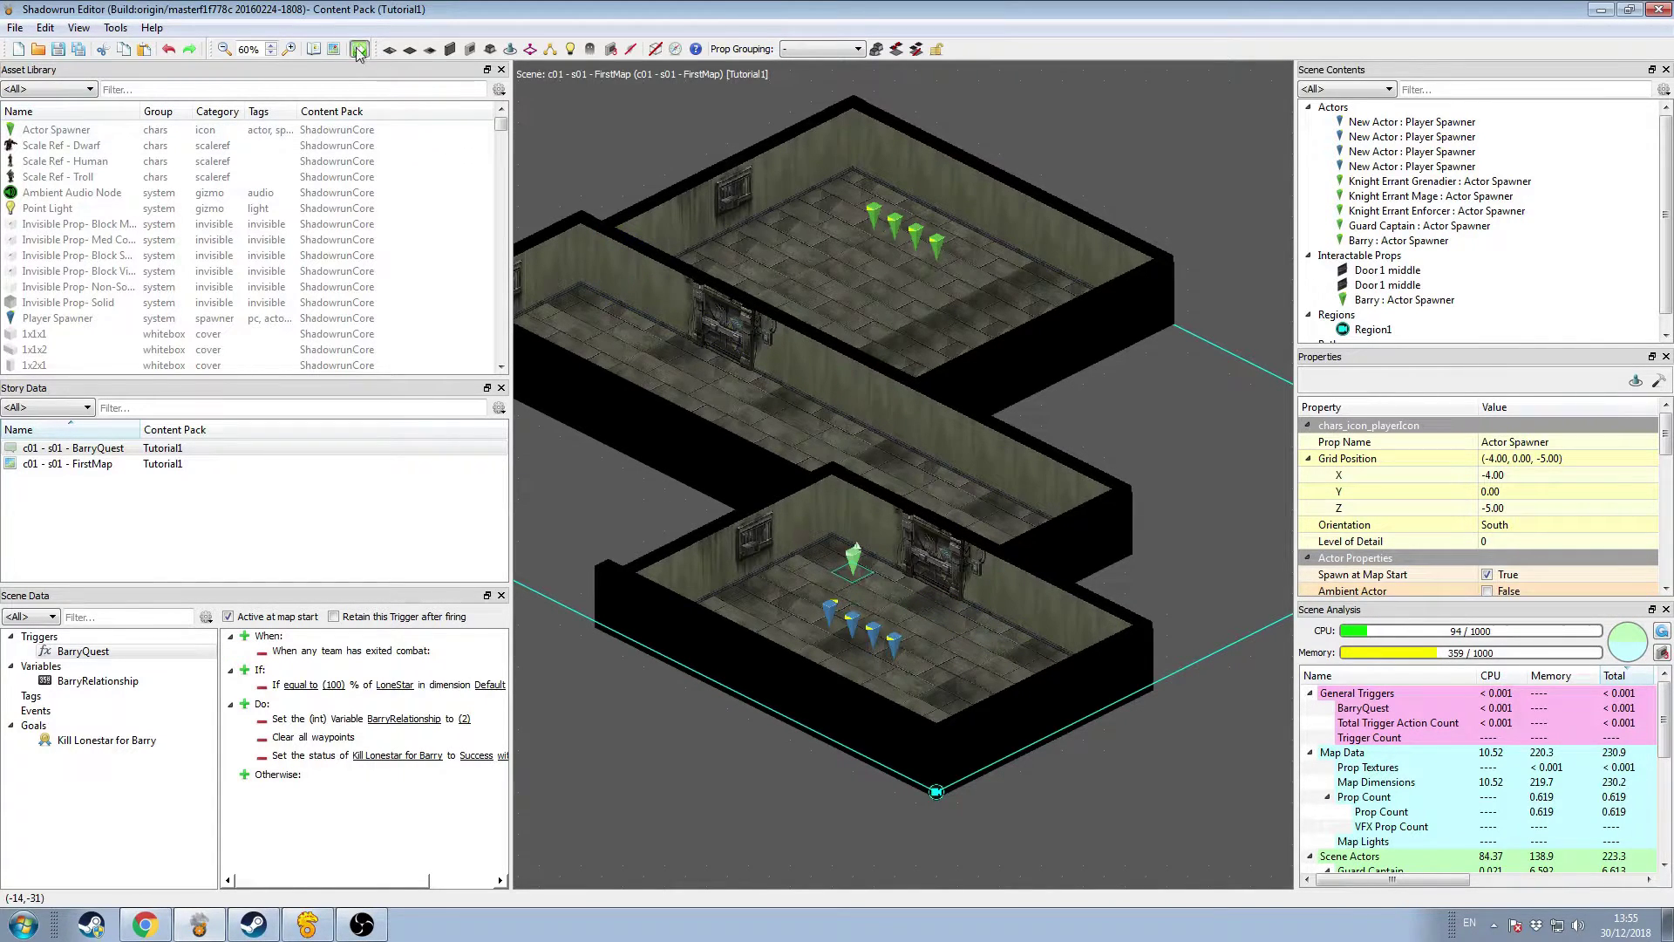
{"action": "left_click", "coordinate": [358, 49]}
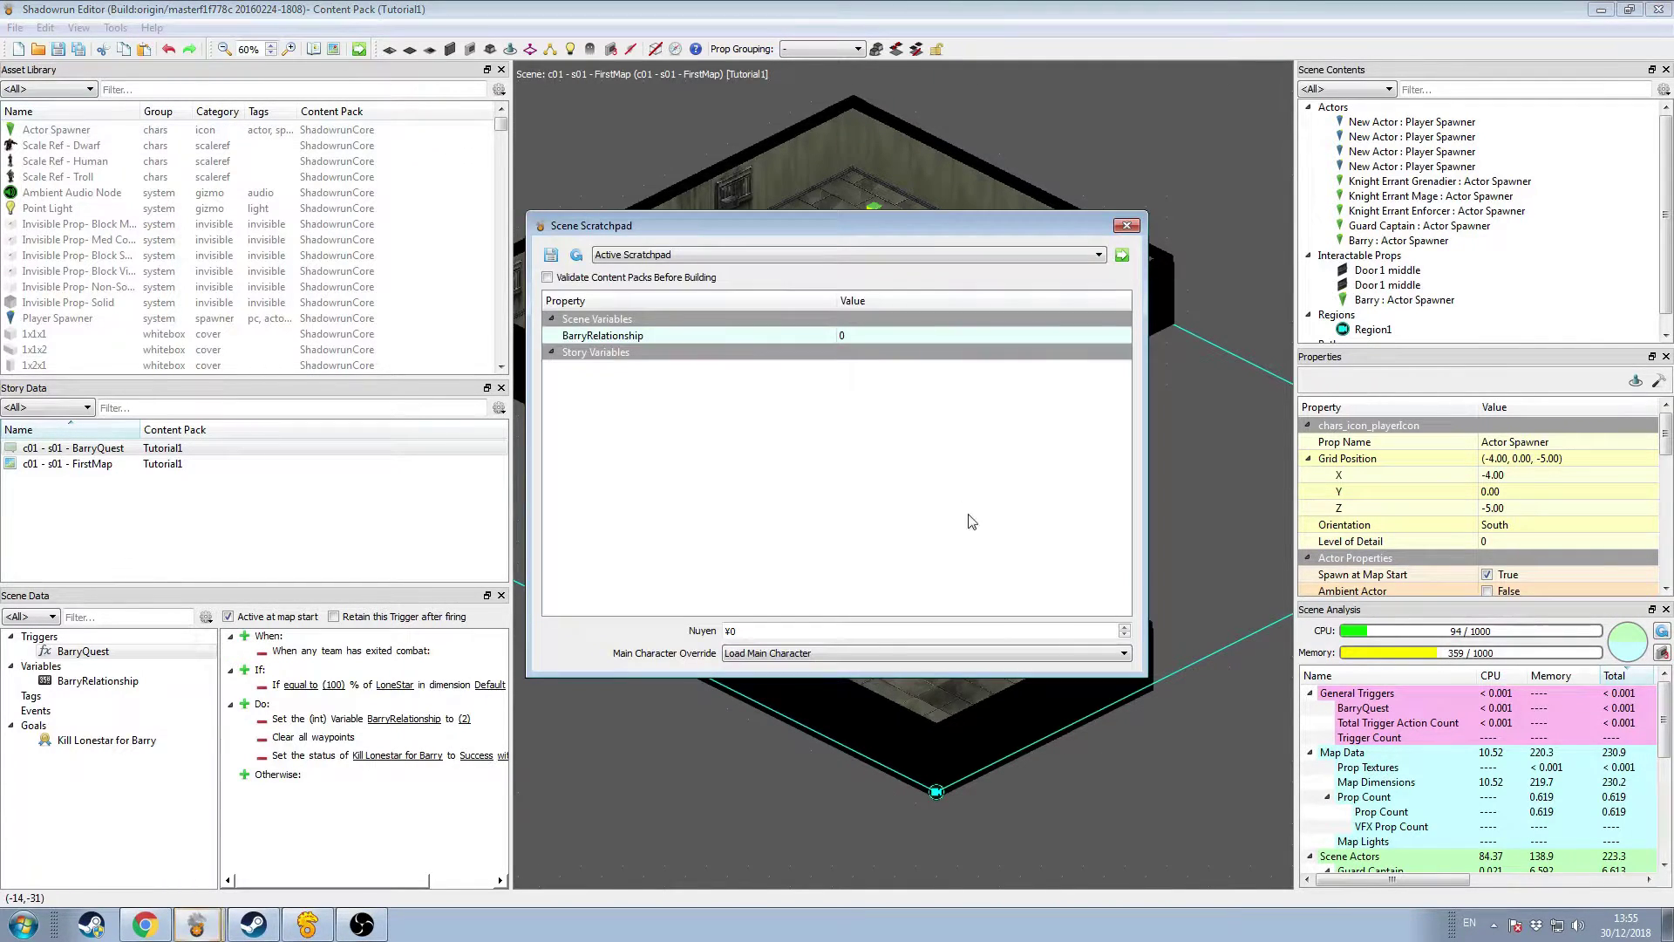
{"action": "left_click", "coordinate": [790, 656]}
{"action": "left_click", "coordinate": [778, 689]}
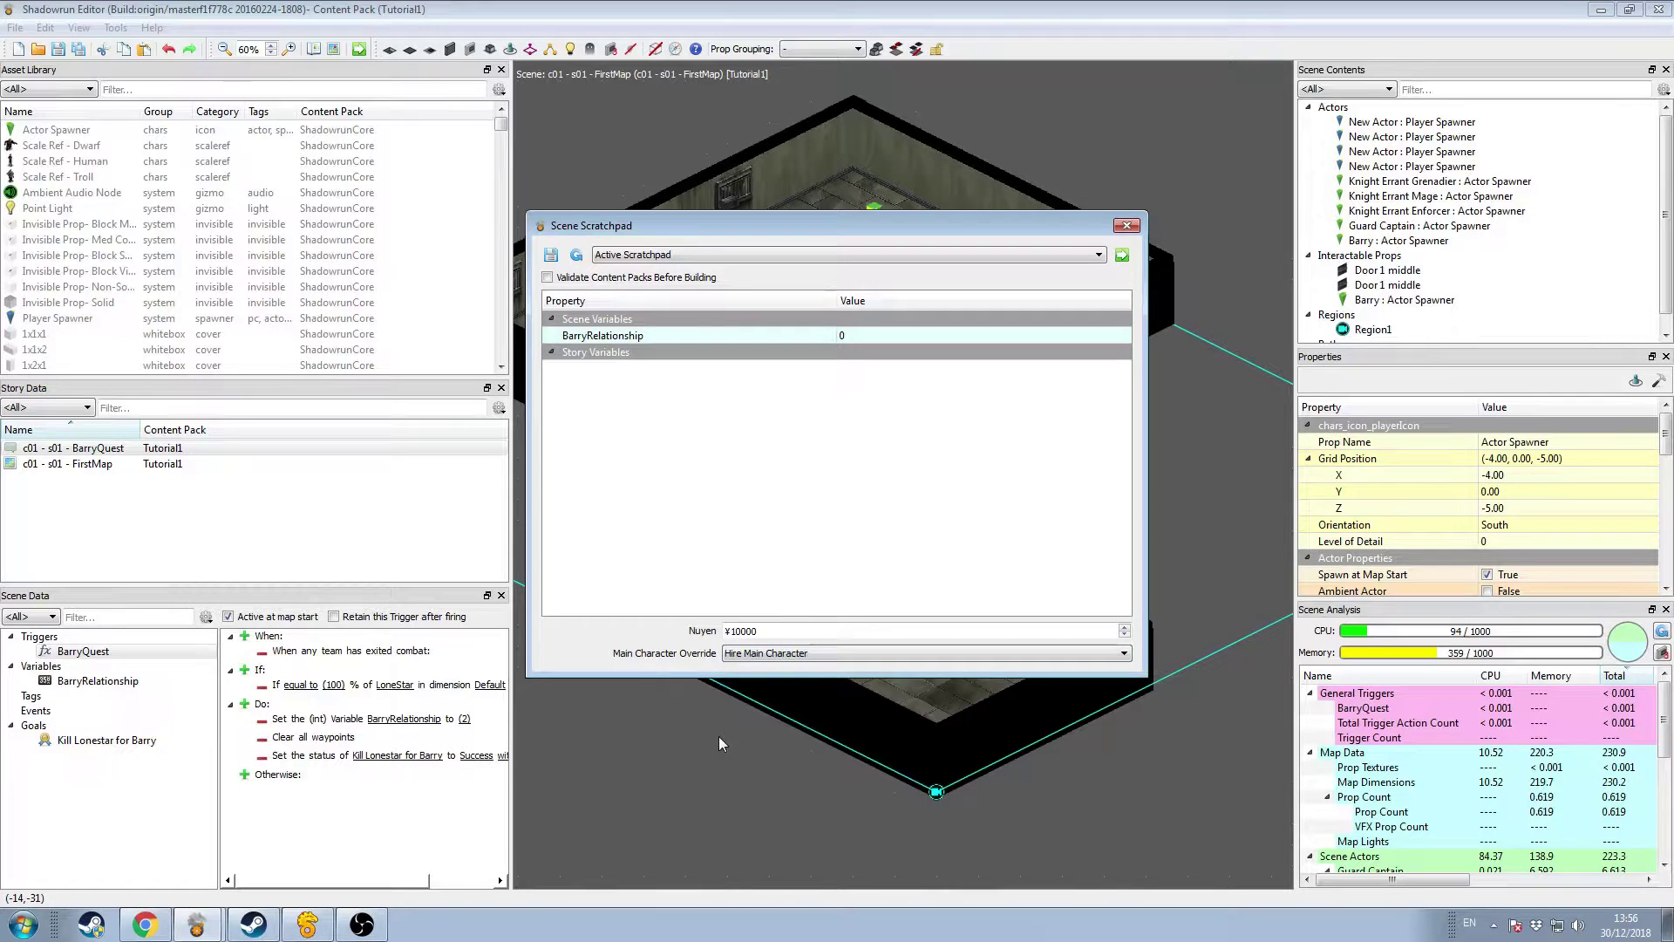
{"action": "left_click", "coordinate": [1122, 254]}
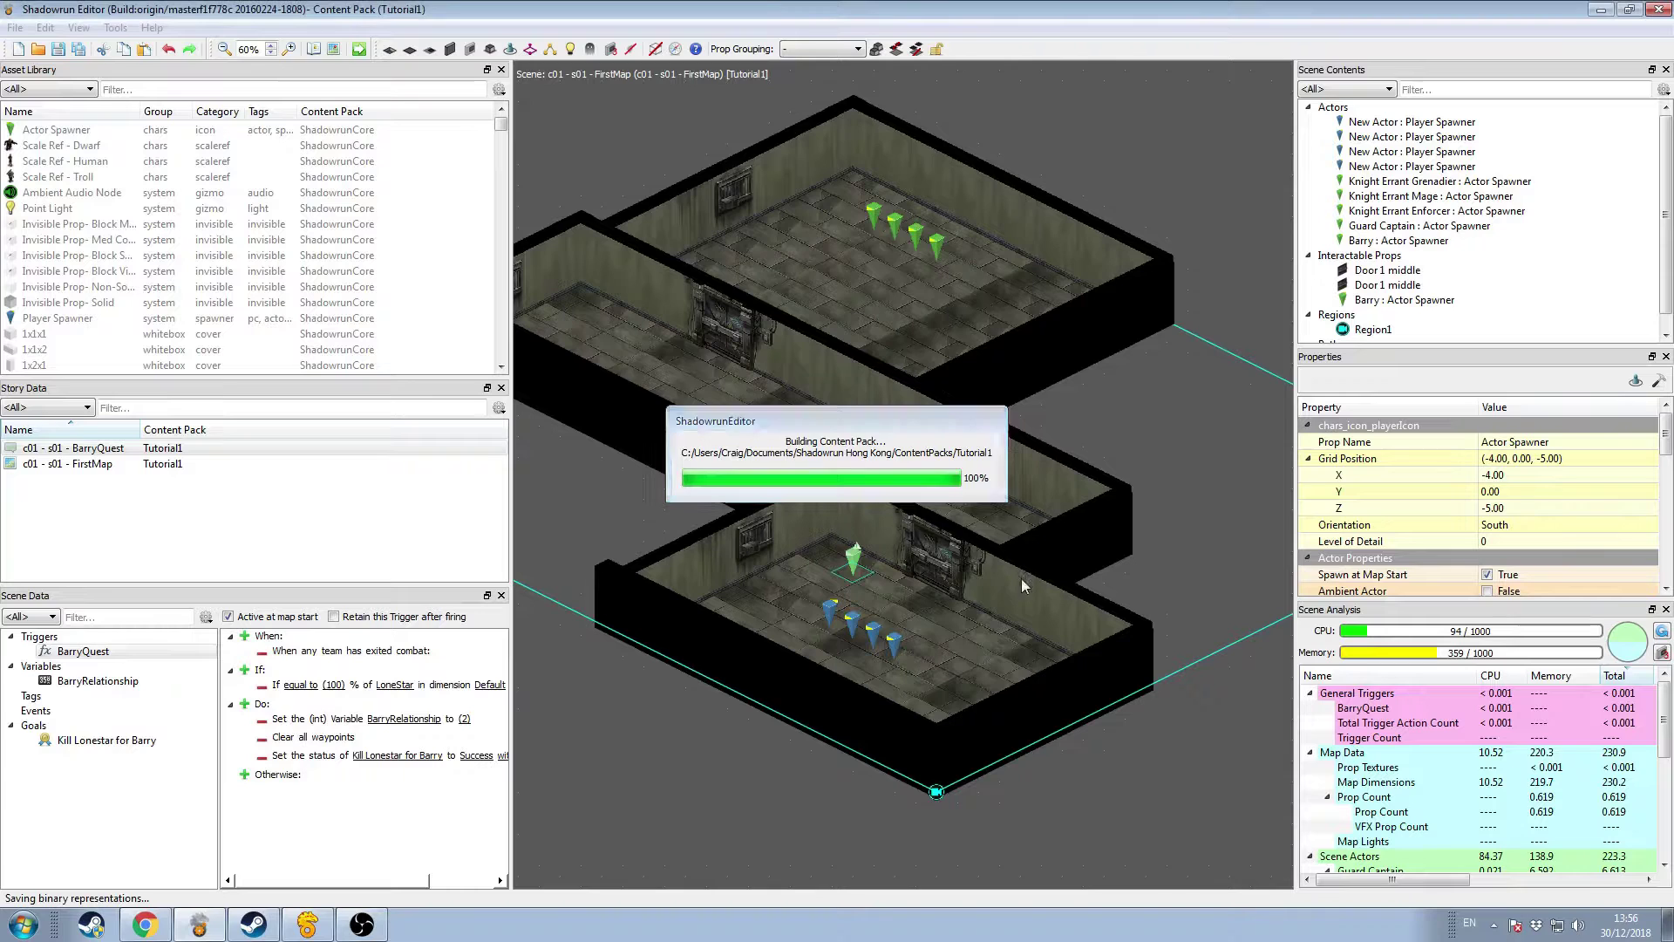
{"action": "left_click", "coordinate": [1123, 256]}
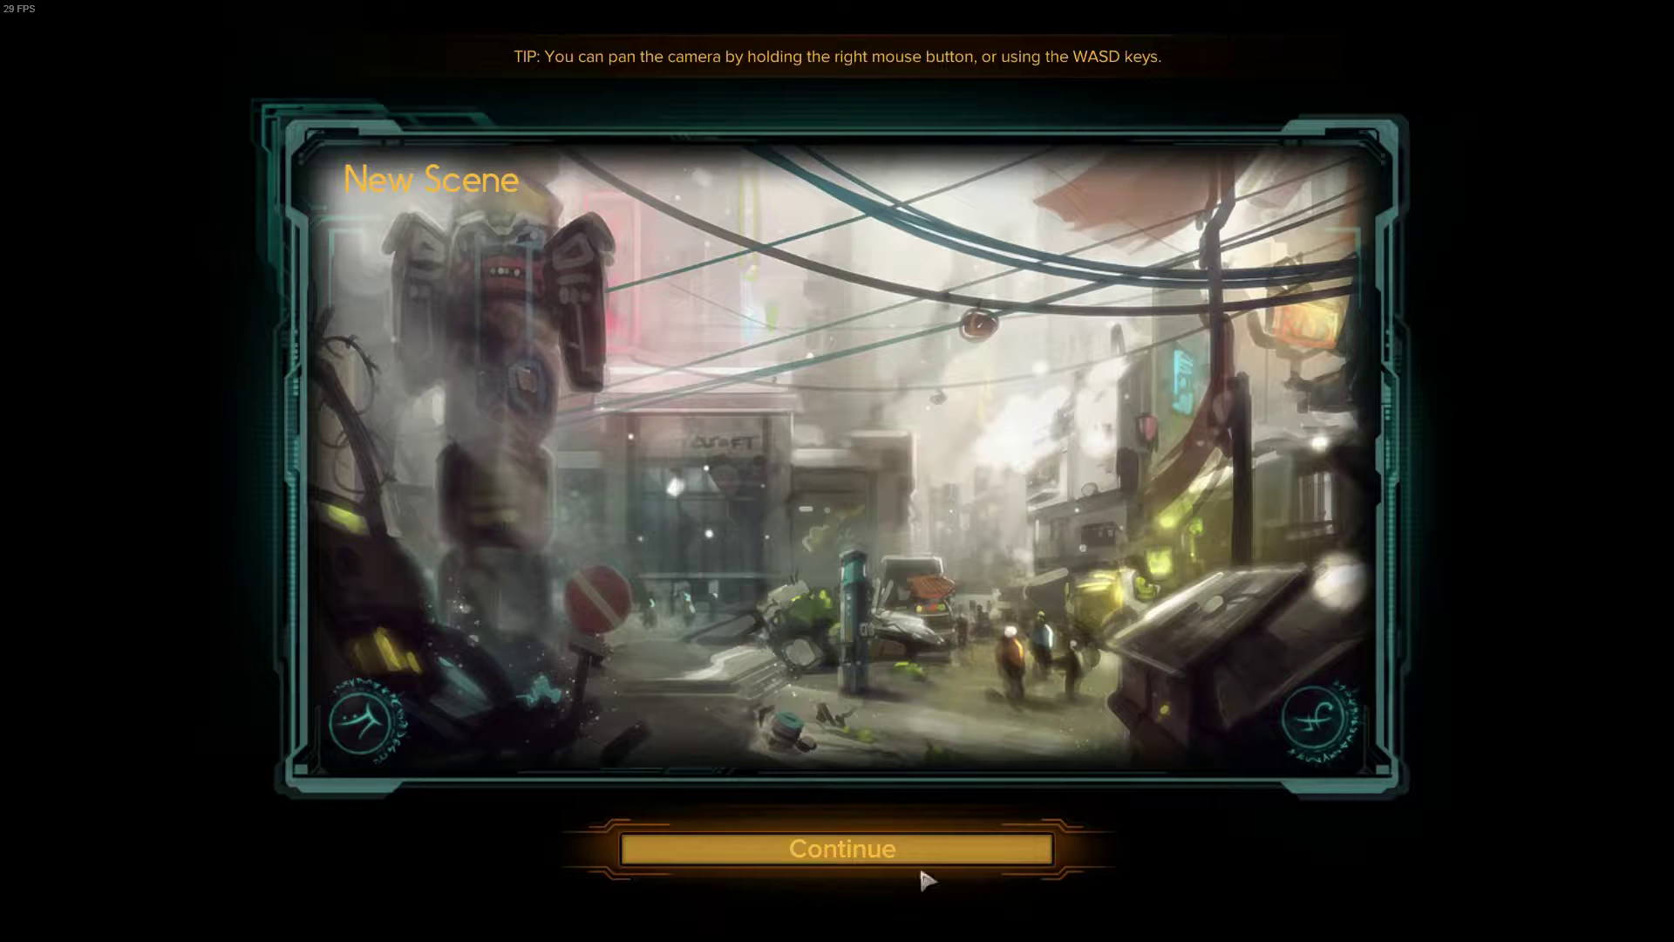
Step: Continue past the new scene's loading screen and add the last Is0bel decker variant as the team's first runner
{"action": "left_click", "coordinate": [923, 861]}
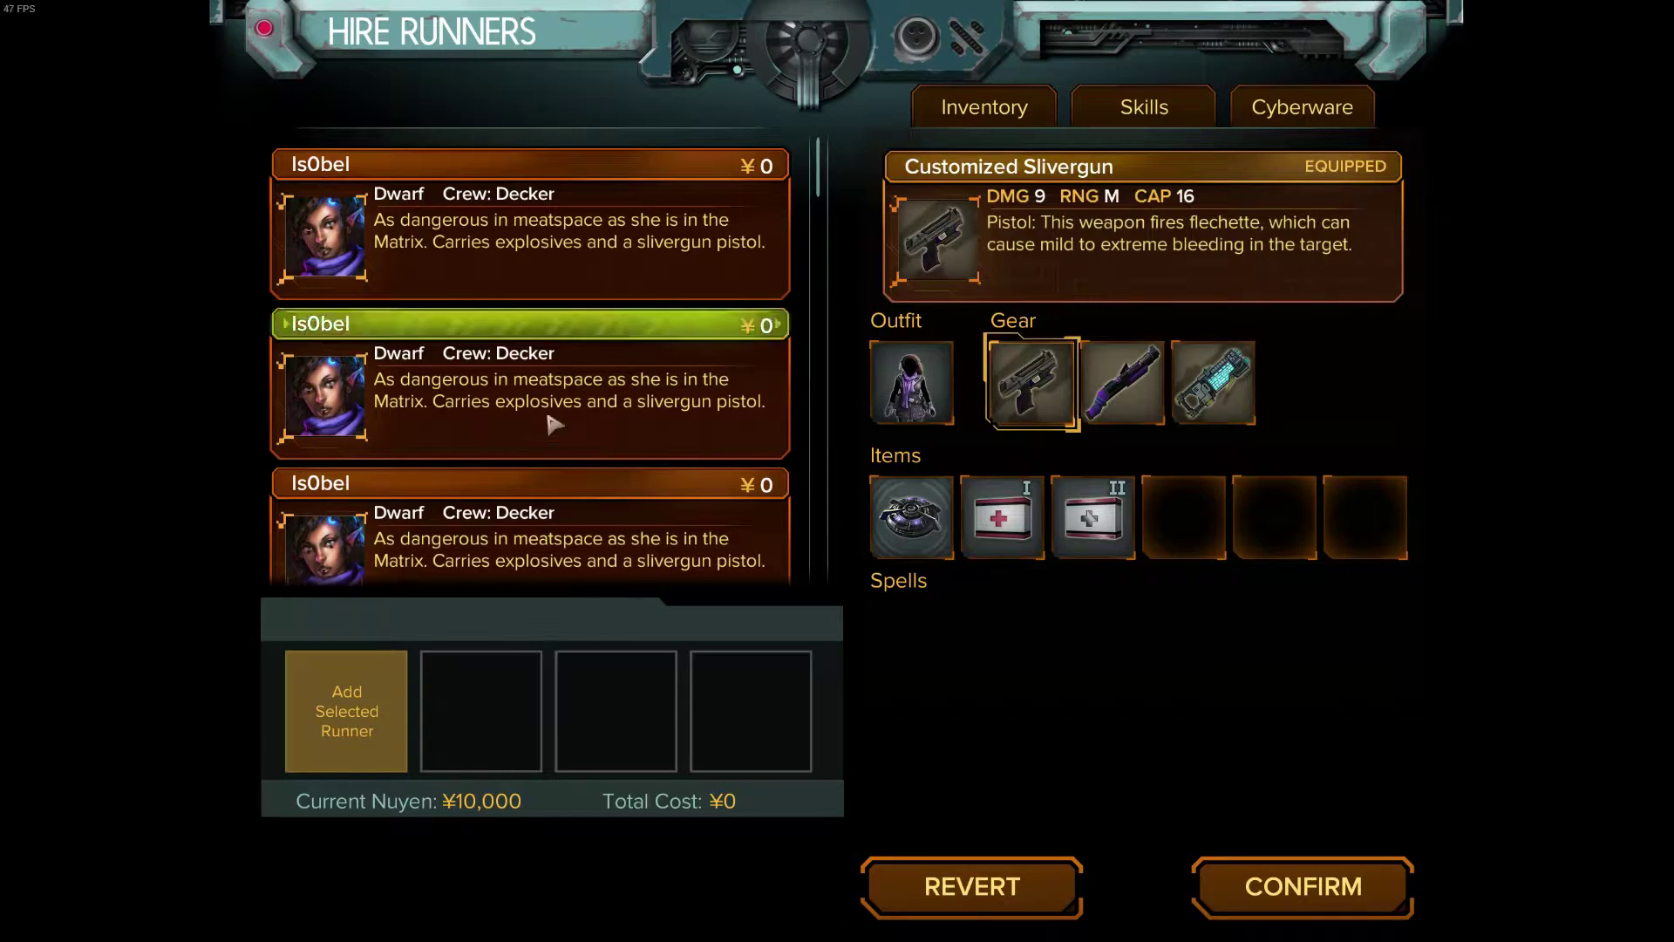
{"action": "scroll", "coordinate": [578, 399], "scroll_direction": "down", "scroll_amount": 5}
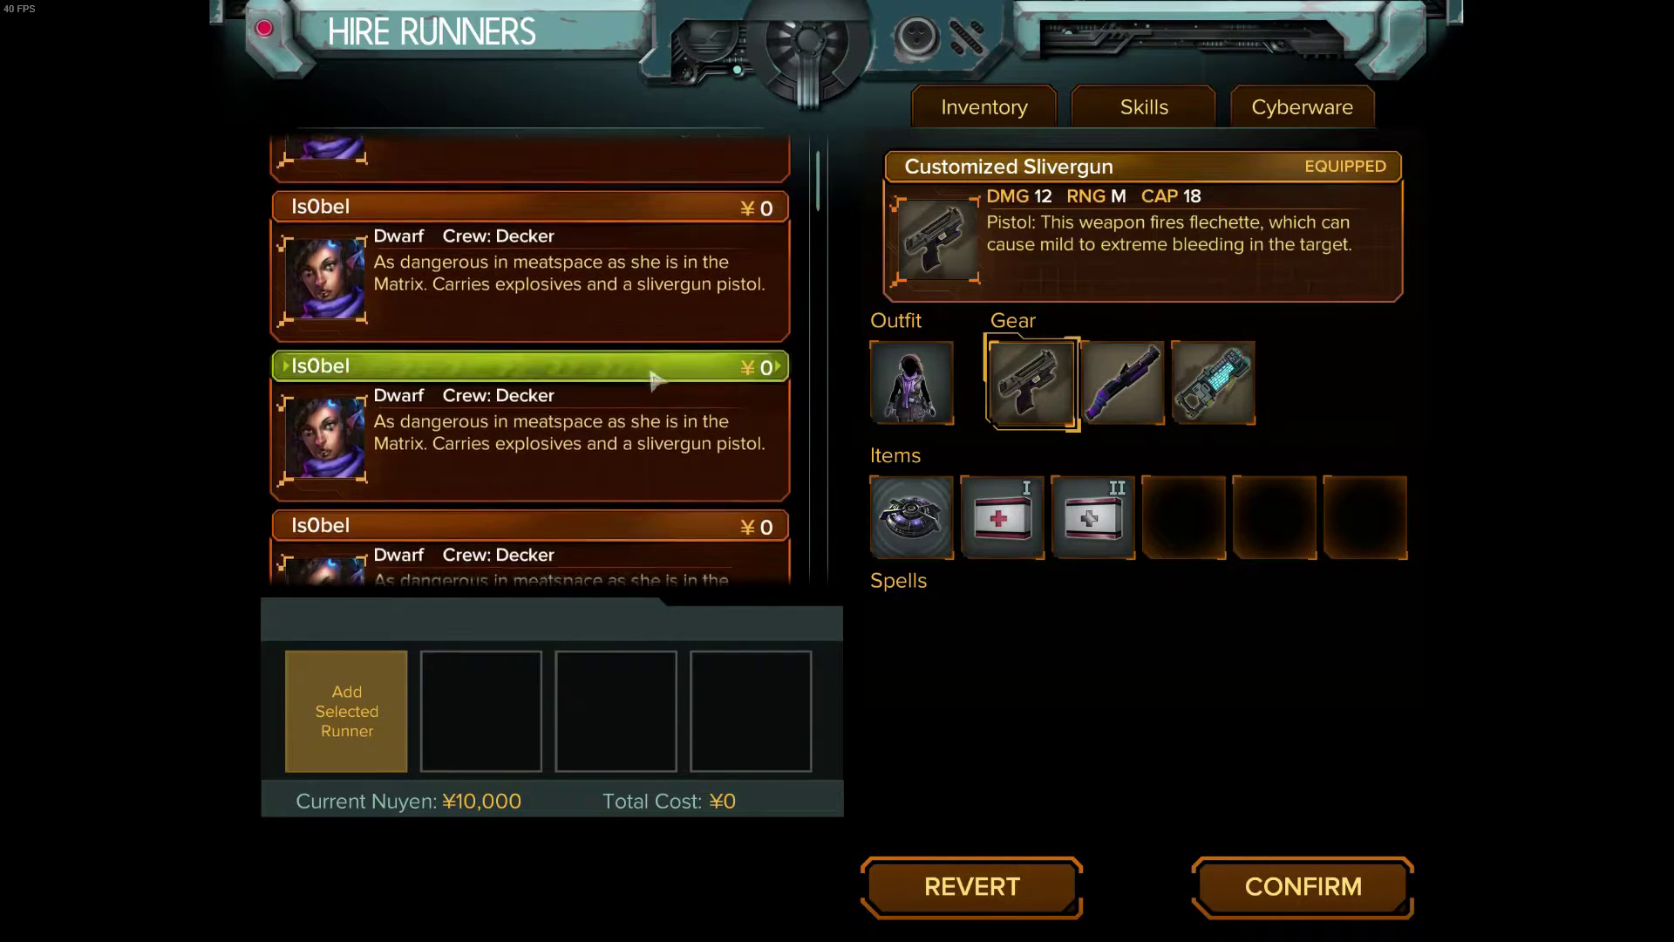
{"action": "scroll", "coordinate": [619, 426], "scroll_direction": "down", "scroll_amount": 1}
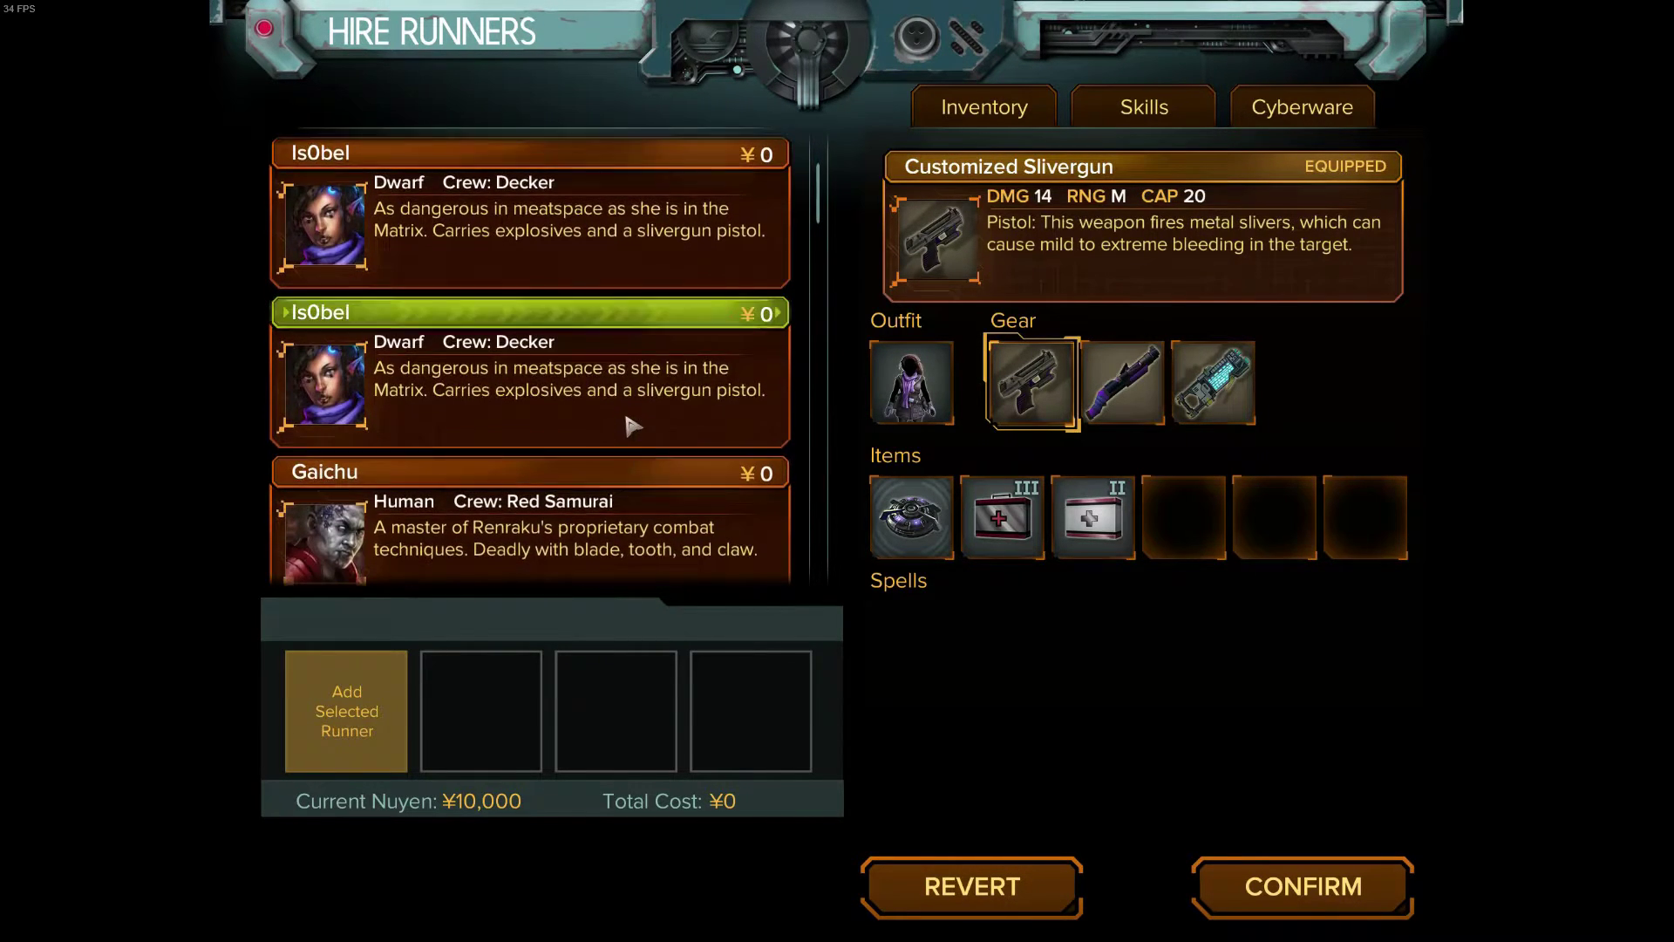
{"action": "left_click", "coordinate": [577, 319]}
Step: Add Duncan, the ork security specialist, to the team as the second runner
{"action": "scroll", "coordinate": [654, 301], "scroll_direction": "down", "scroll_amount": 3}
{"action": "scroll", "coordinate": [660, 305], "scroll_direction": "down", "scroll_amount": 3}
{"action": "scroll", "coordinate": [814, 263], "scroll_direction": "down", "scroll_amount": 6}
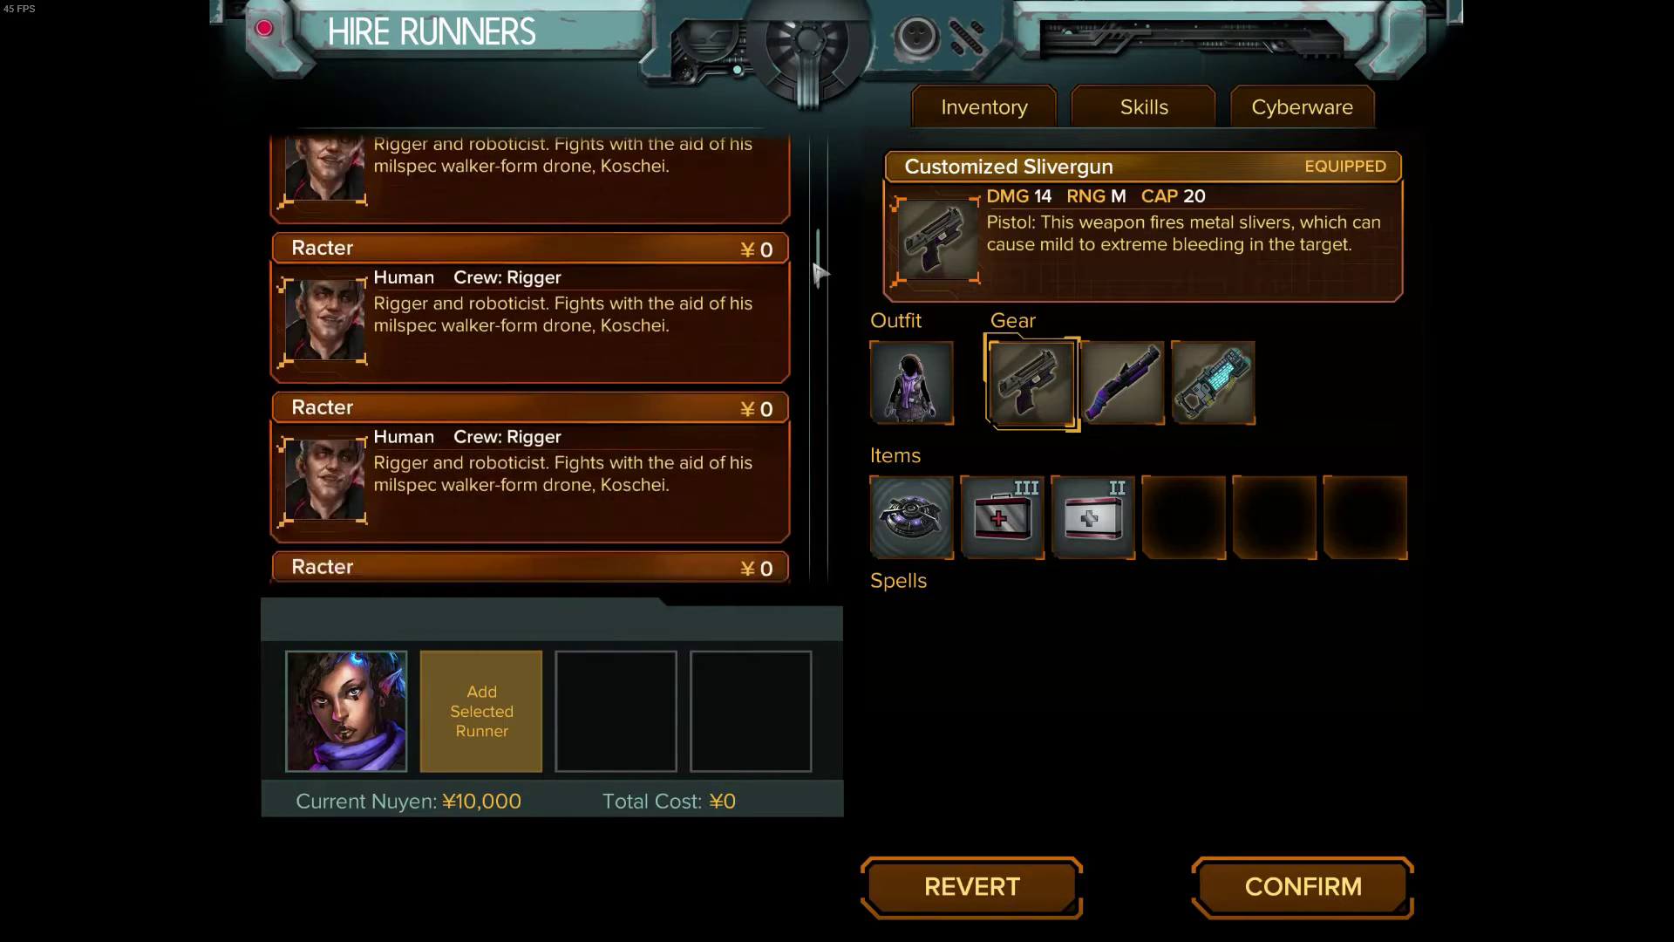
{"action": "scroll", "coordinate": [822, 319], "scroll_direction": "down", "scroll_amount": 2}
{"action": "scroll", "coordinate": [822, 320], "scroll_direction": "up", "scroll_amount": 3}
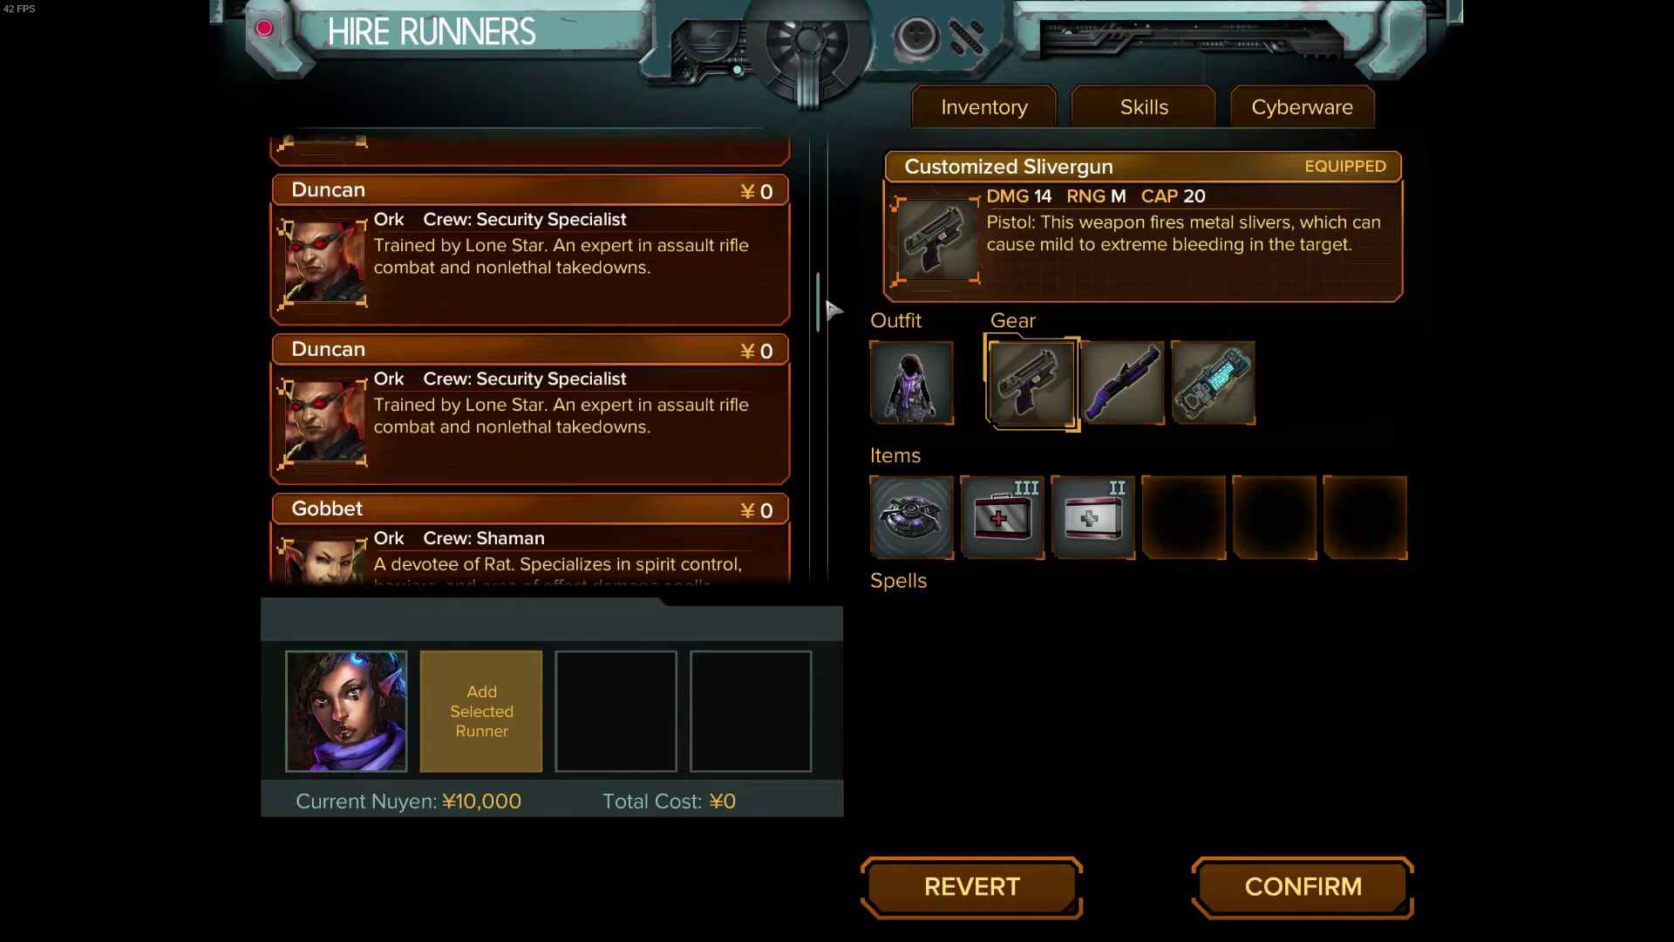
{"action": "left_click", "coordinate": [535, 409]}
Step: Add a ¥450 human mage mercenary to the team as the third runner
{"action": "scroll", "coordinate": [811, 349], "scroll_direction": "down", "scroll_amount": 5}
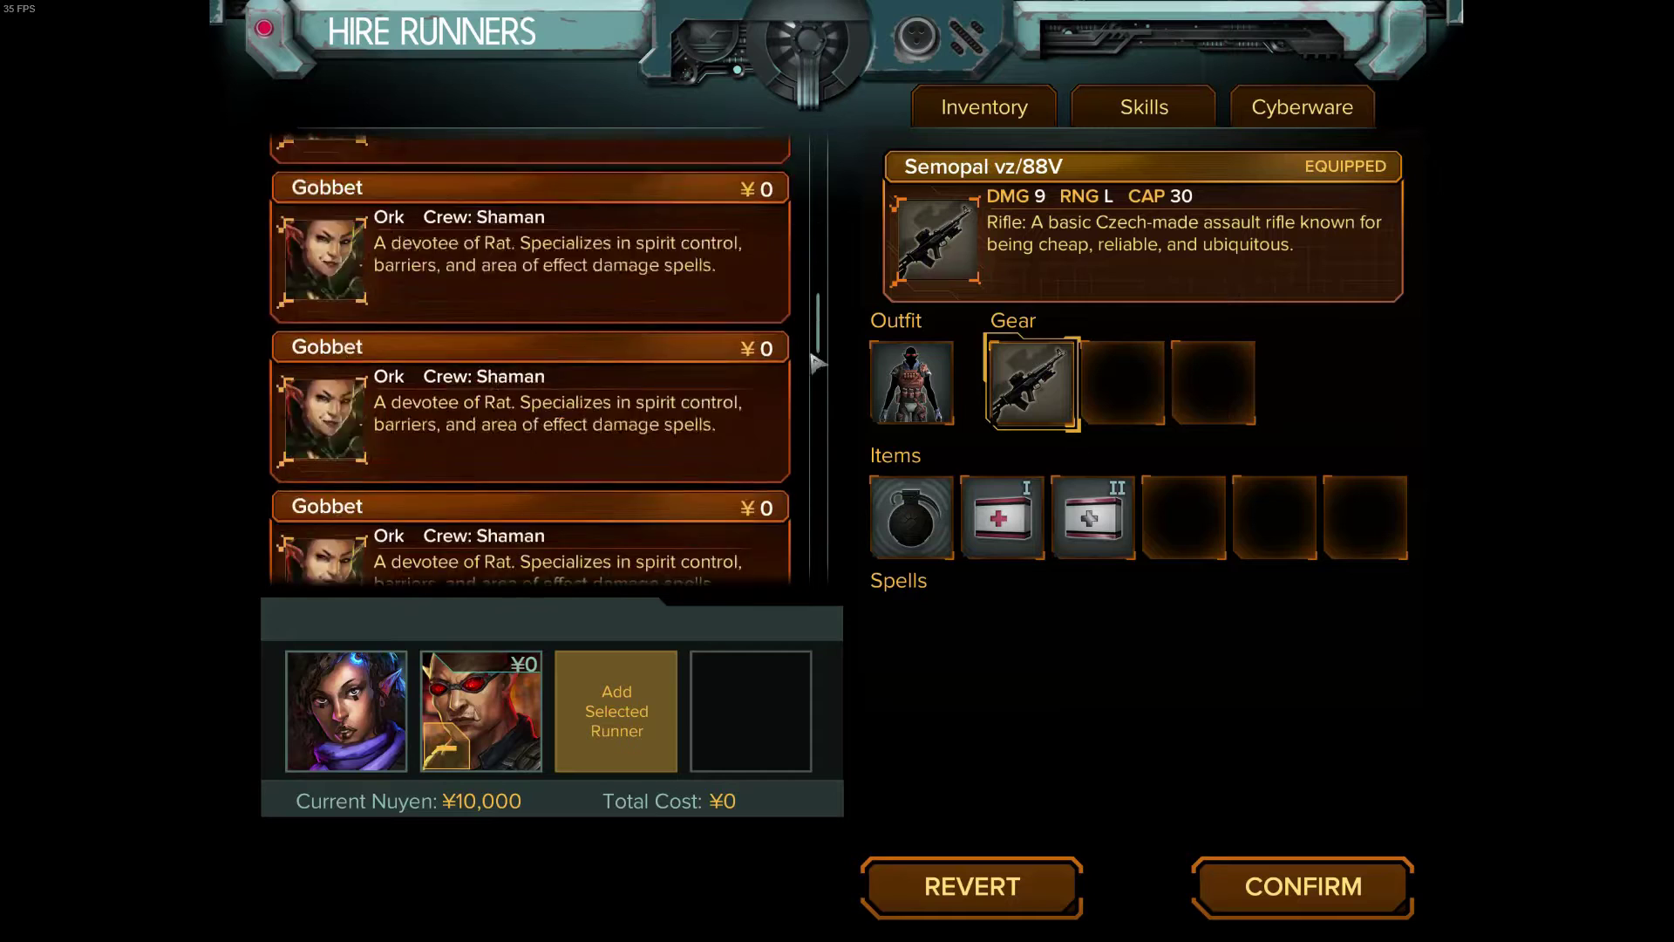
{"action": "scroll", "coordinate": [807, 467], "scroll_direction": "up", "scroll_amount": 5}
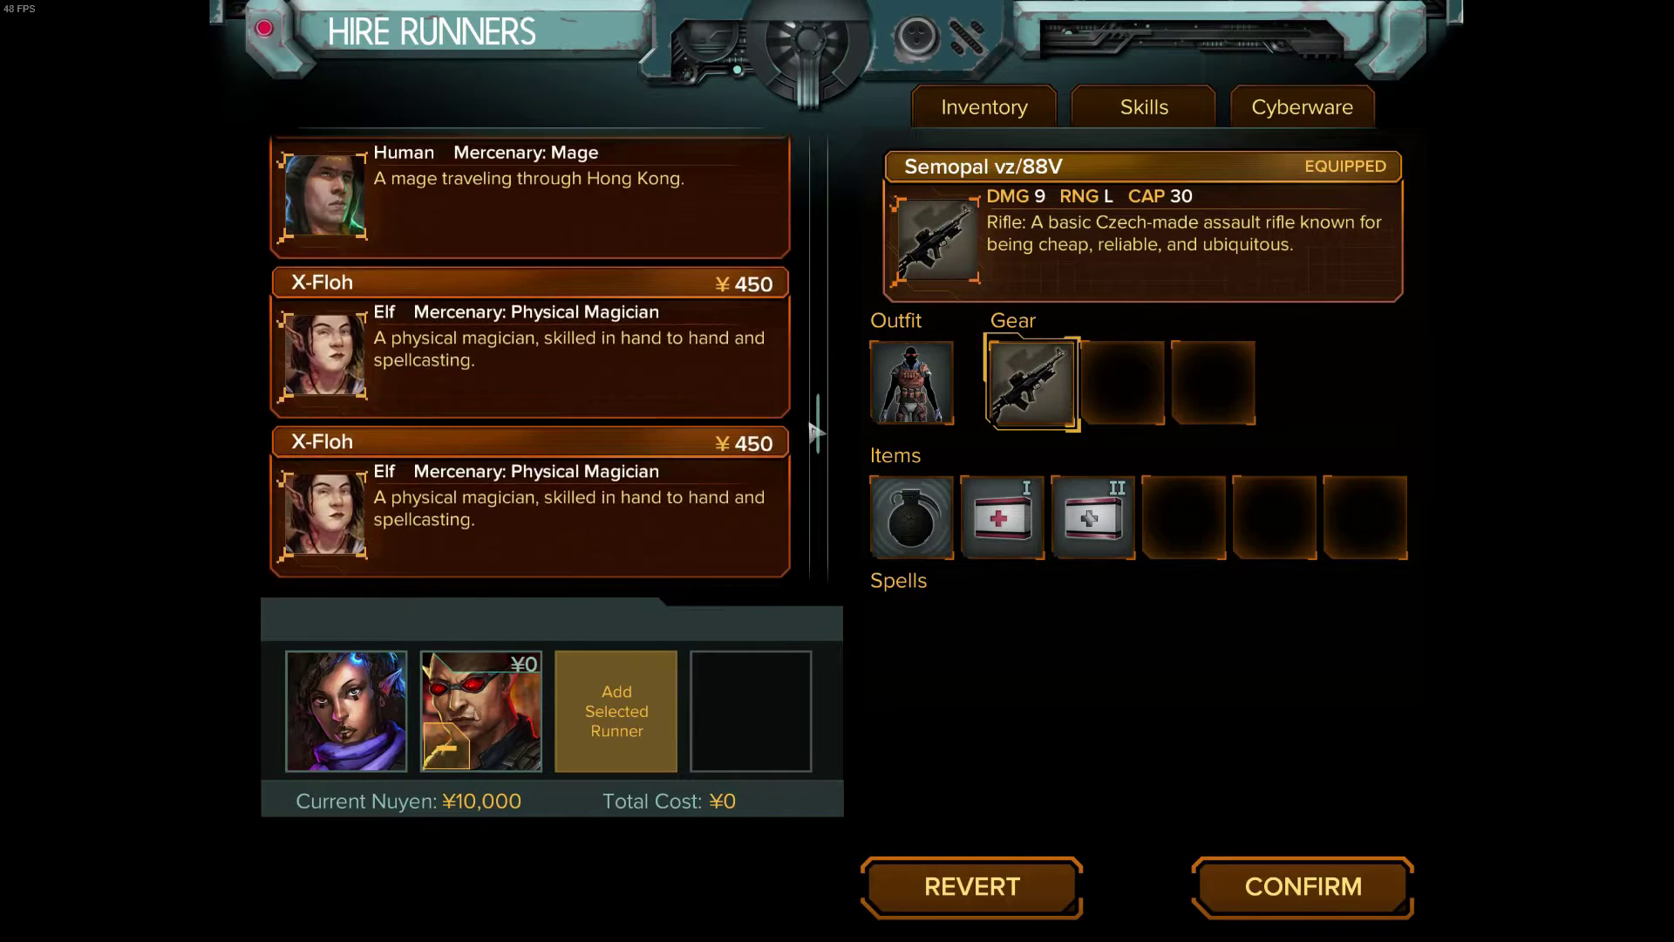
{"action": "left_click", "coordinate": [425, 286]}
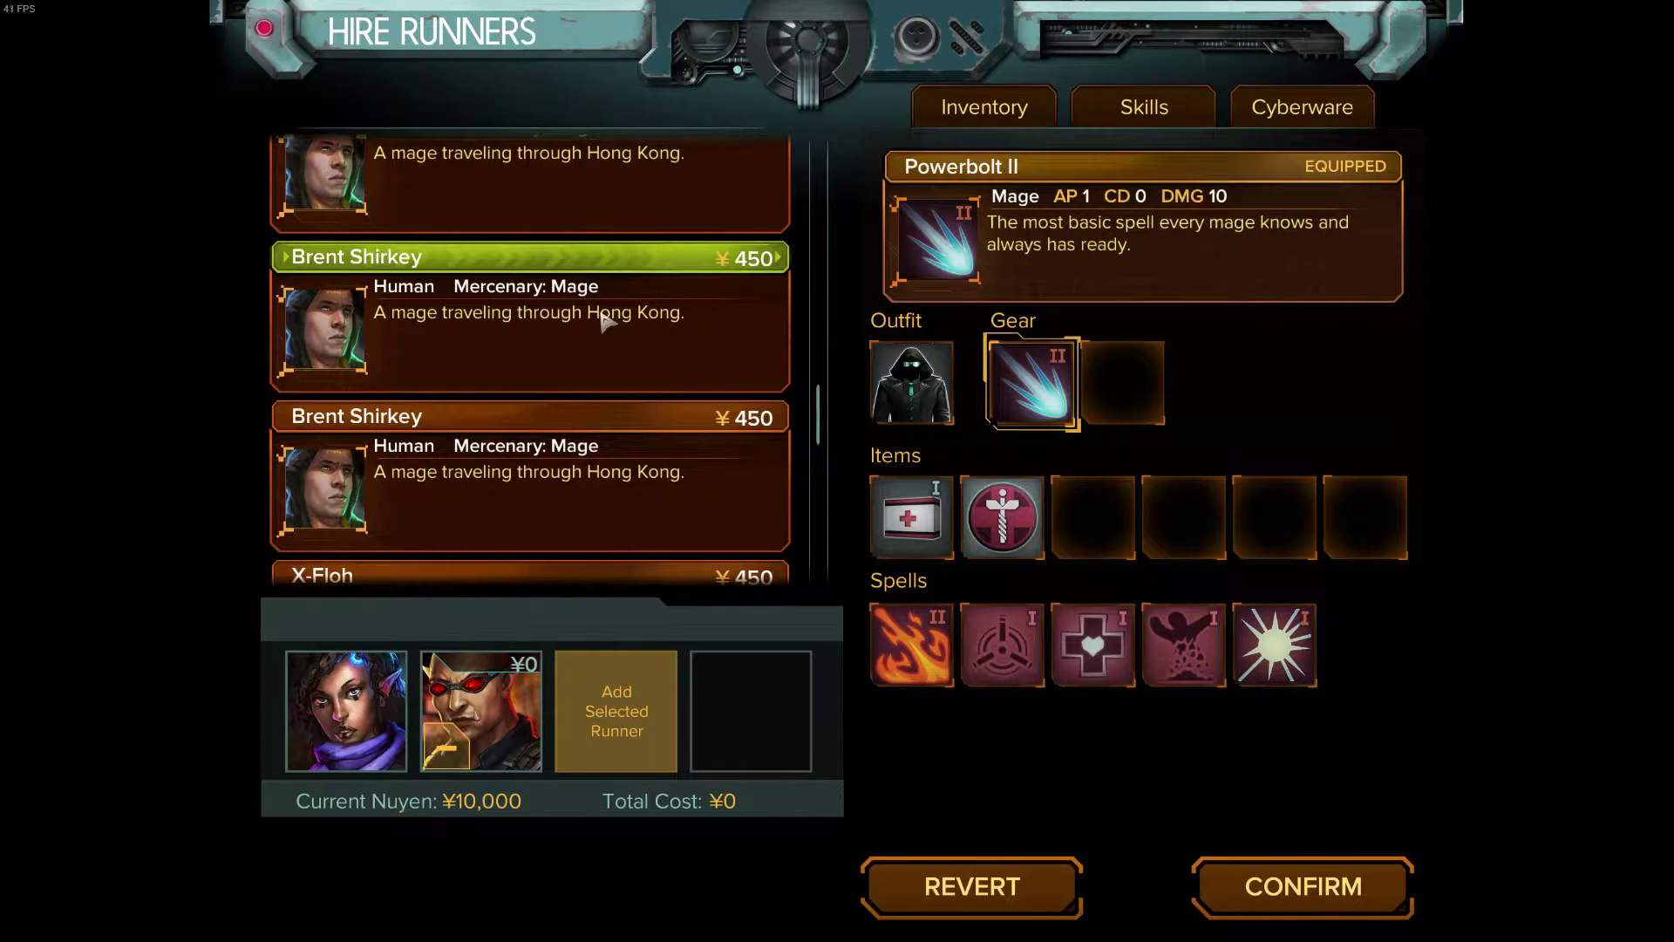
{"action": "left_click", "coordinate": [606, 322]}
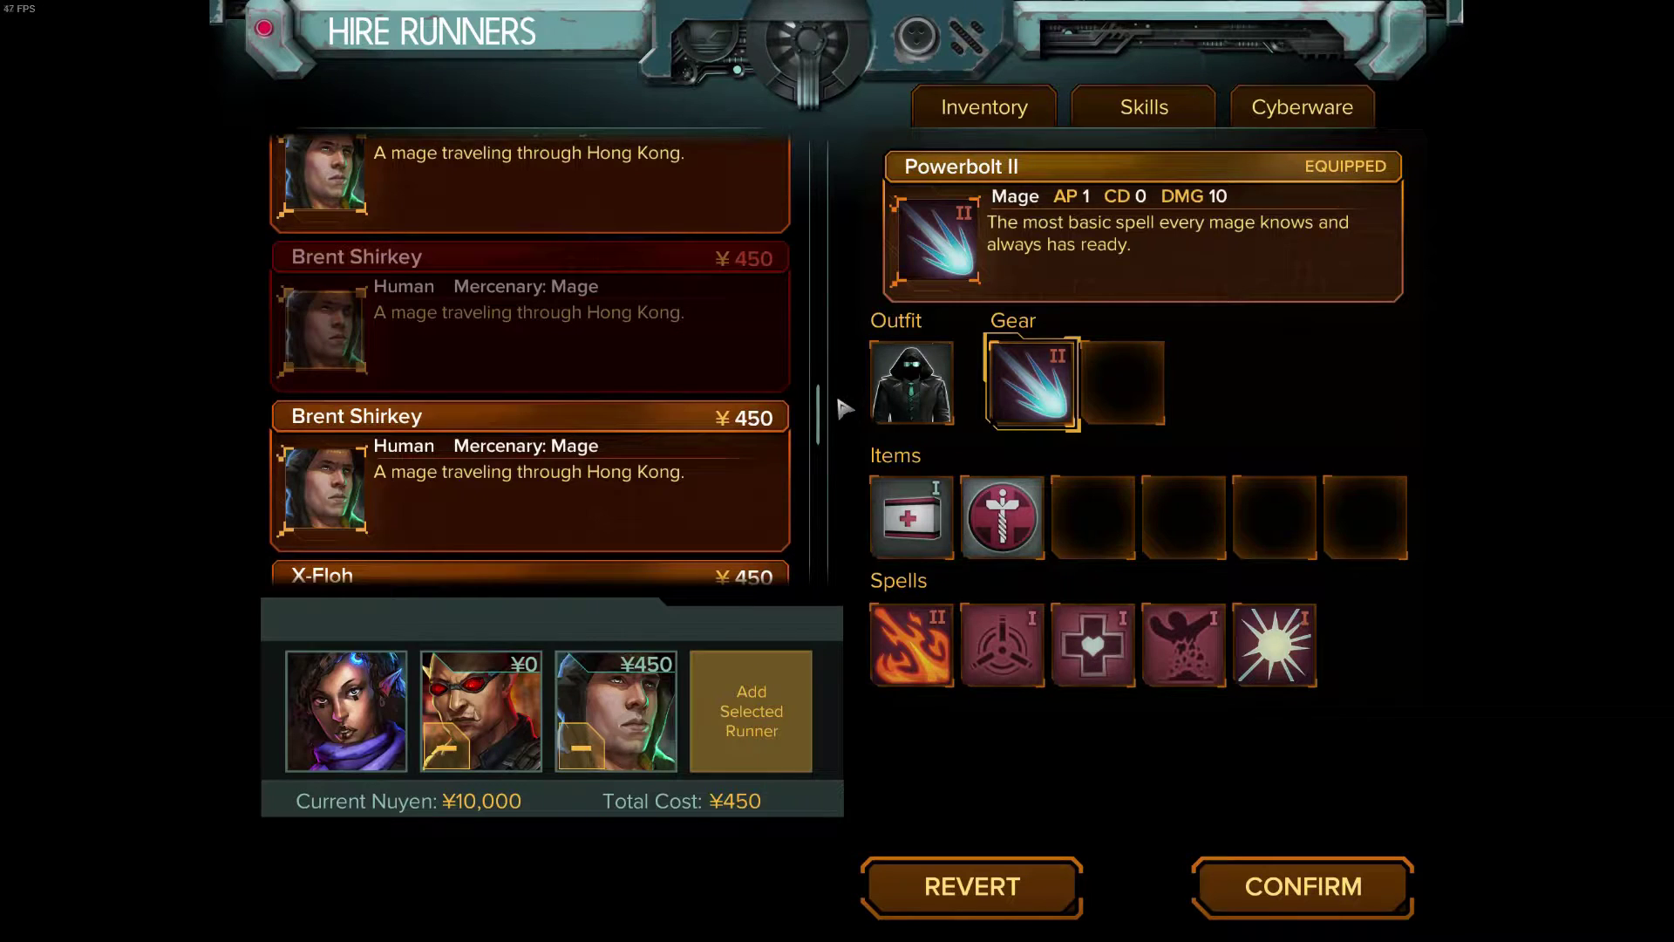
Step: Add the ¥0 street samurai Lucky Strike to the team as the fourth runner and confirm the hired team
{"action": "scroll", "coordinate": [815, 430], "scroll_direction": "down", "scroll_amount": 5}
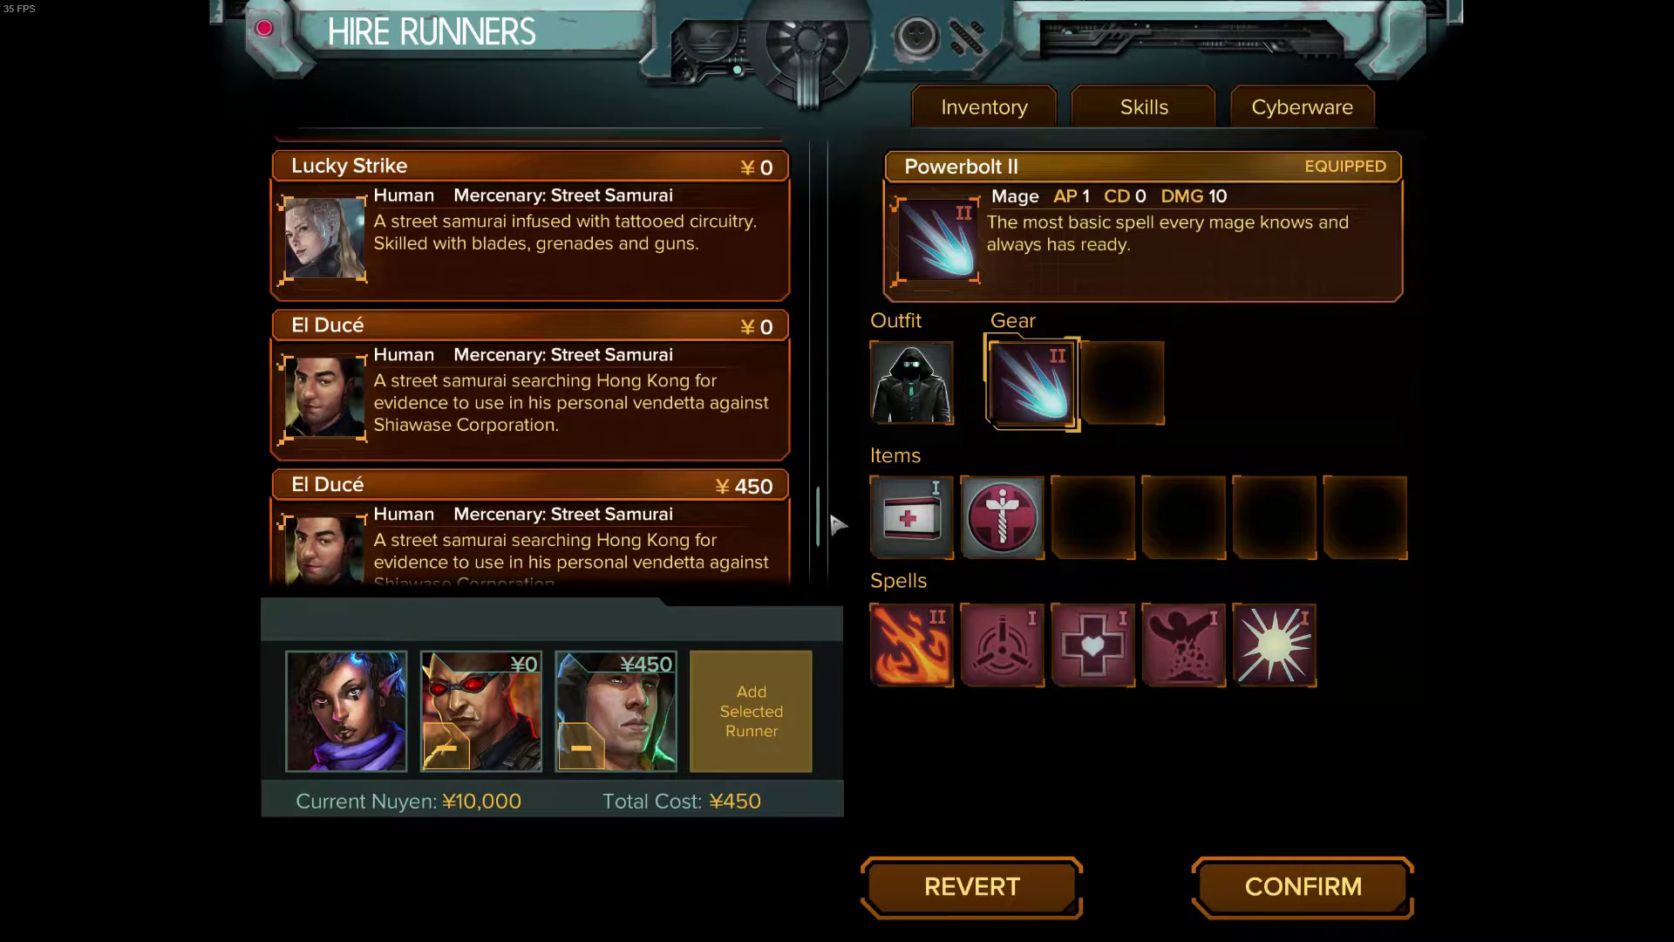
{"action": "left_click", "coordinate": [703, 185]}
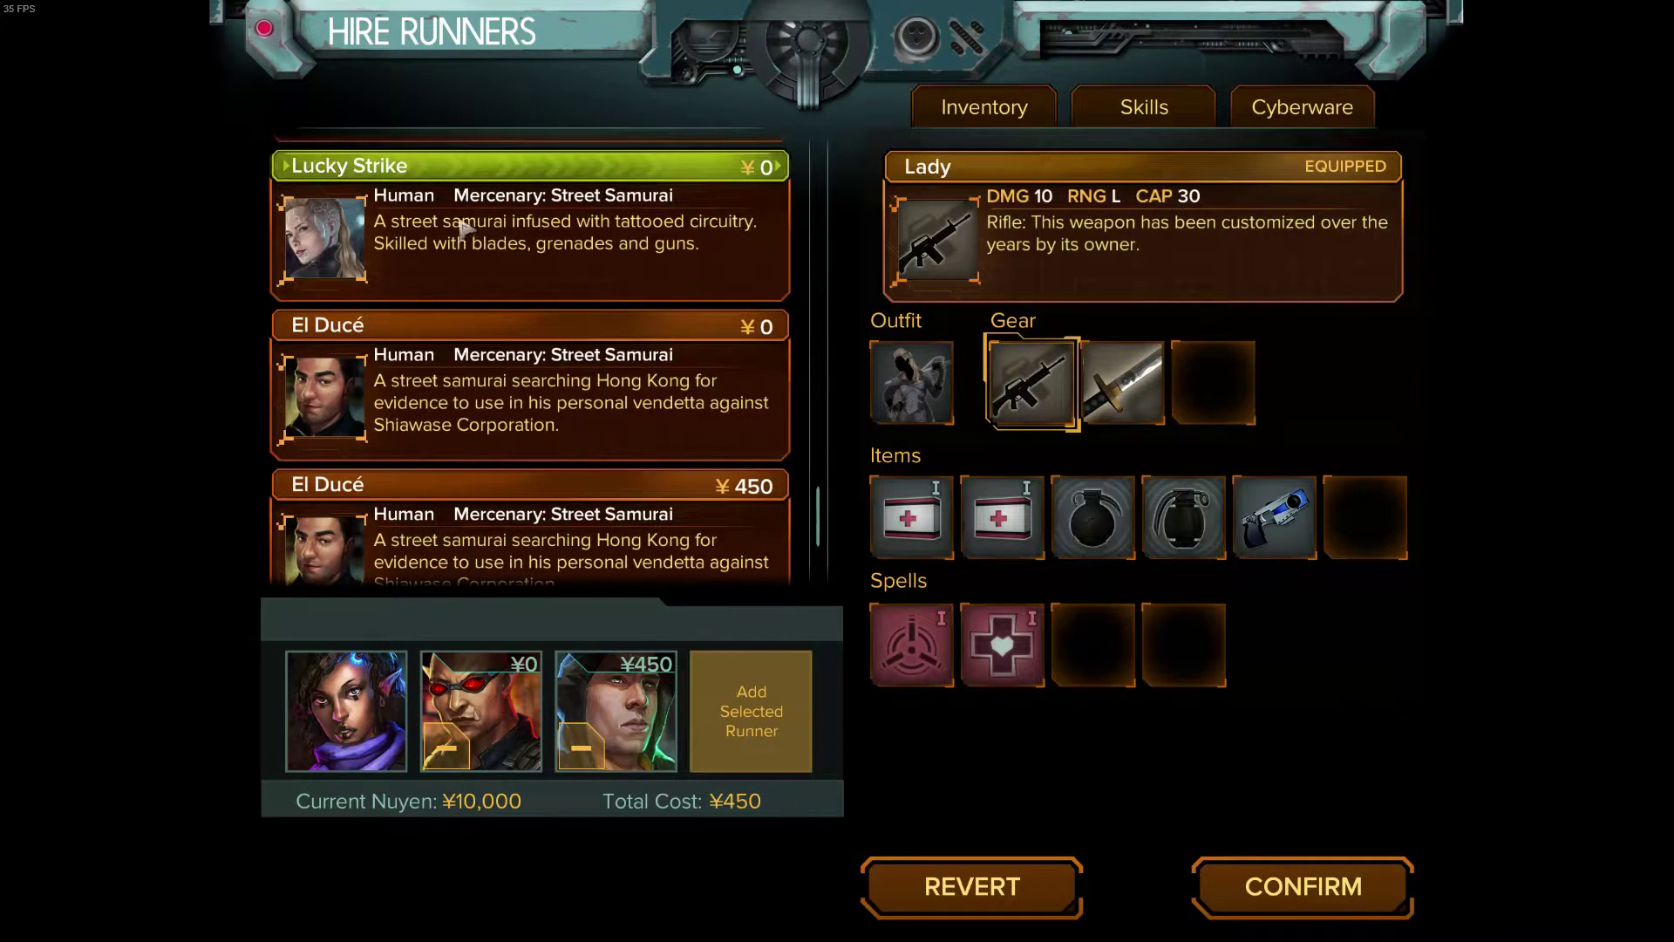
{"action": "scroll", "coordinate": [488, 252], "scroll_direction": "up", "scroll_amount": 2}
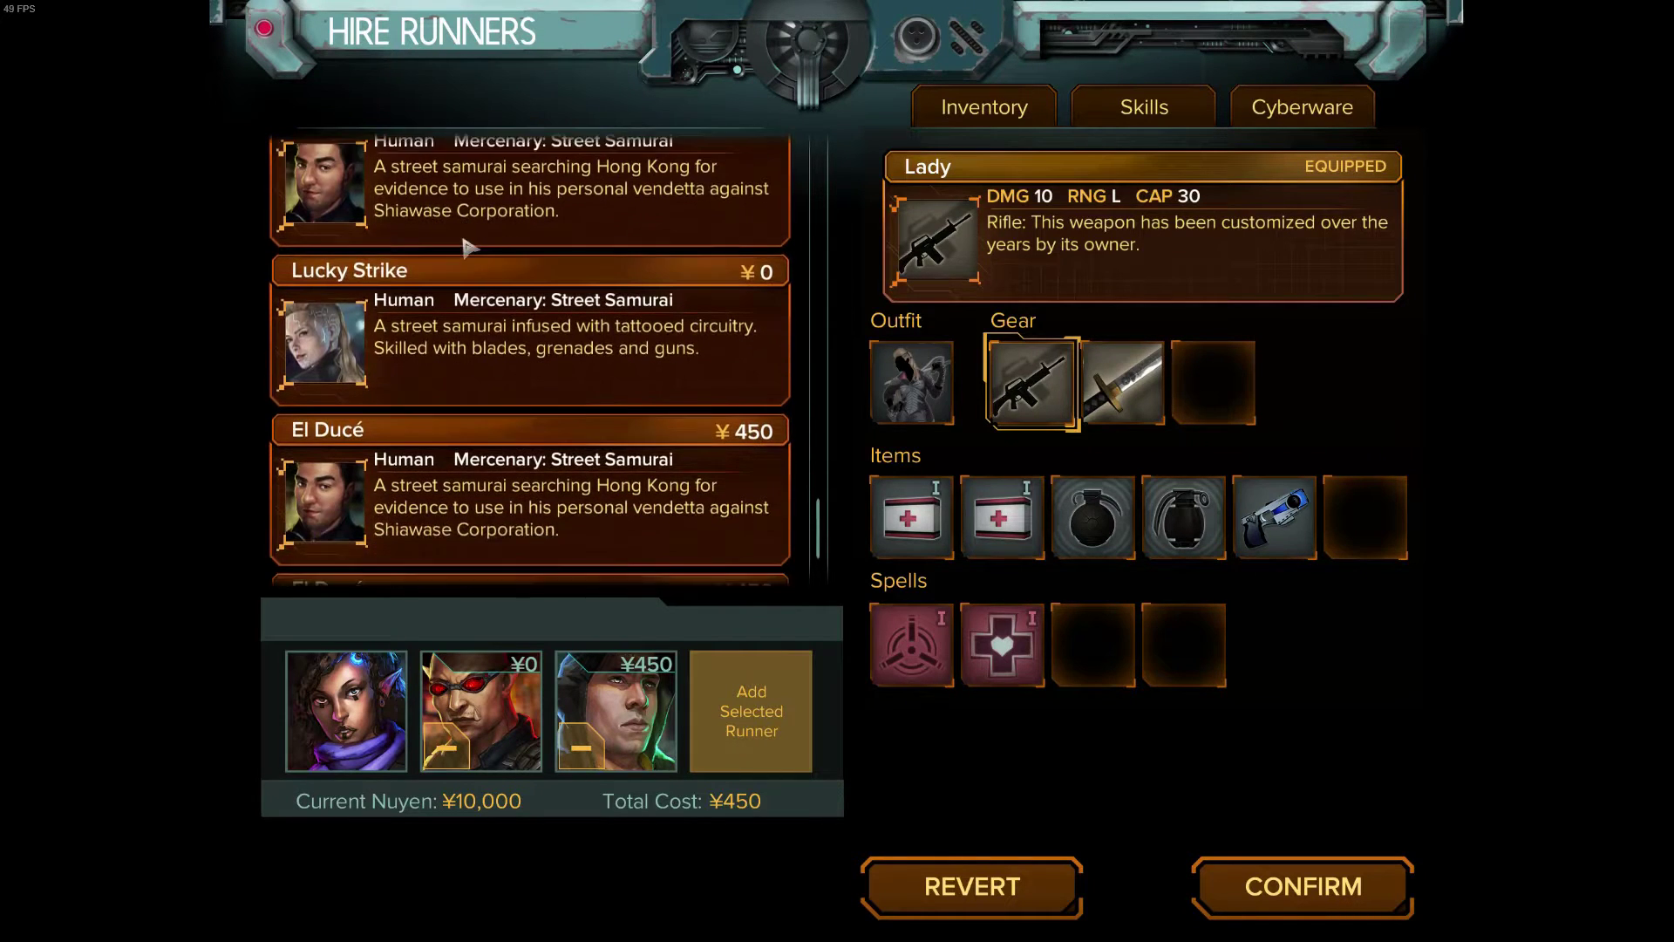
{"action": "left_click", "coordinate": [751, 711]}
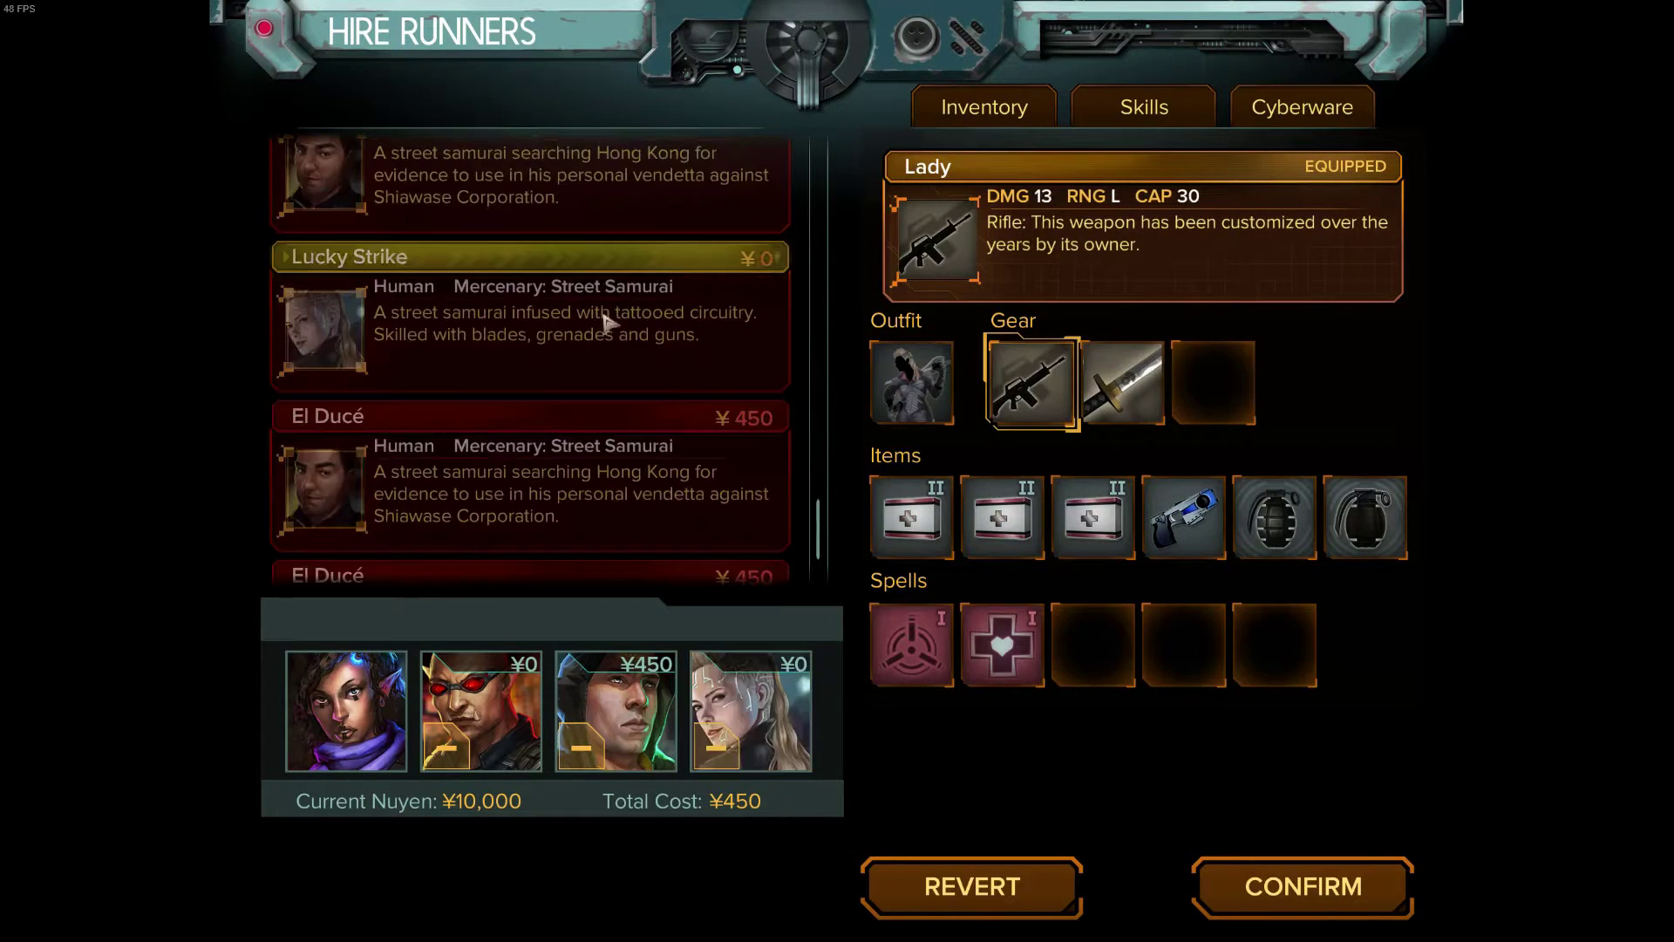
{"action": "left_click", "coordinate": [1374, 905]}
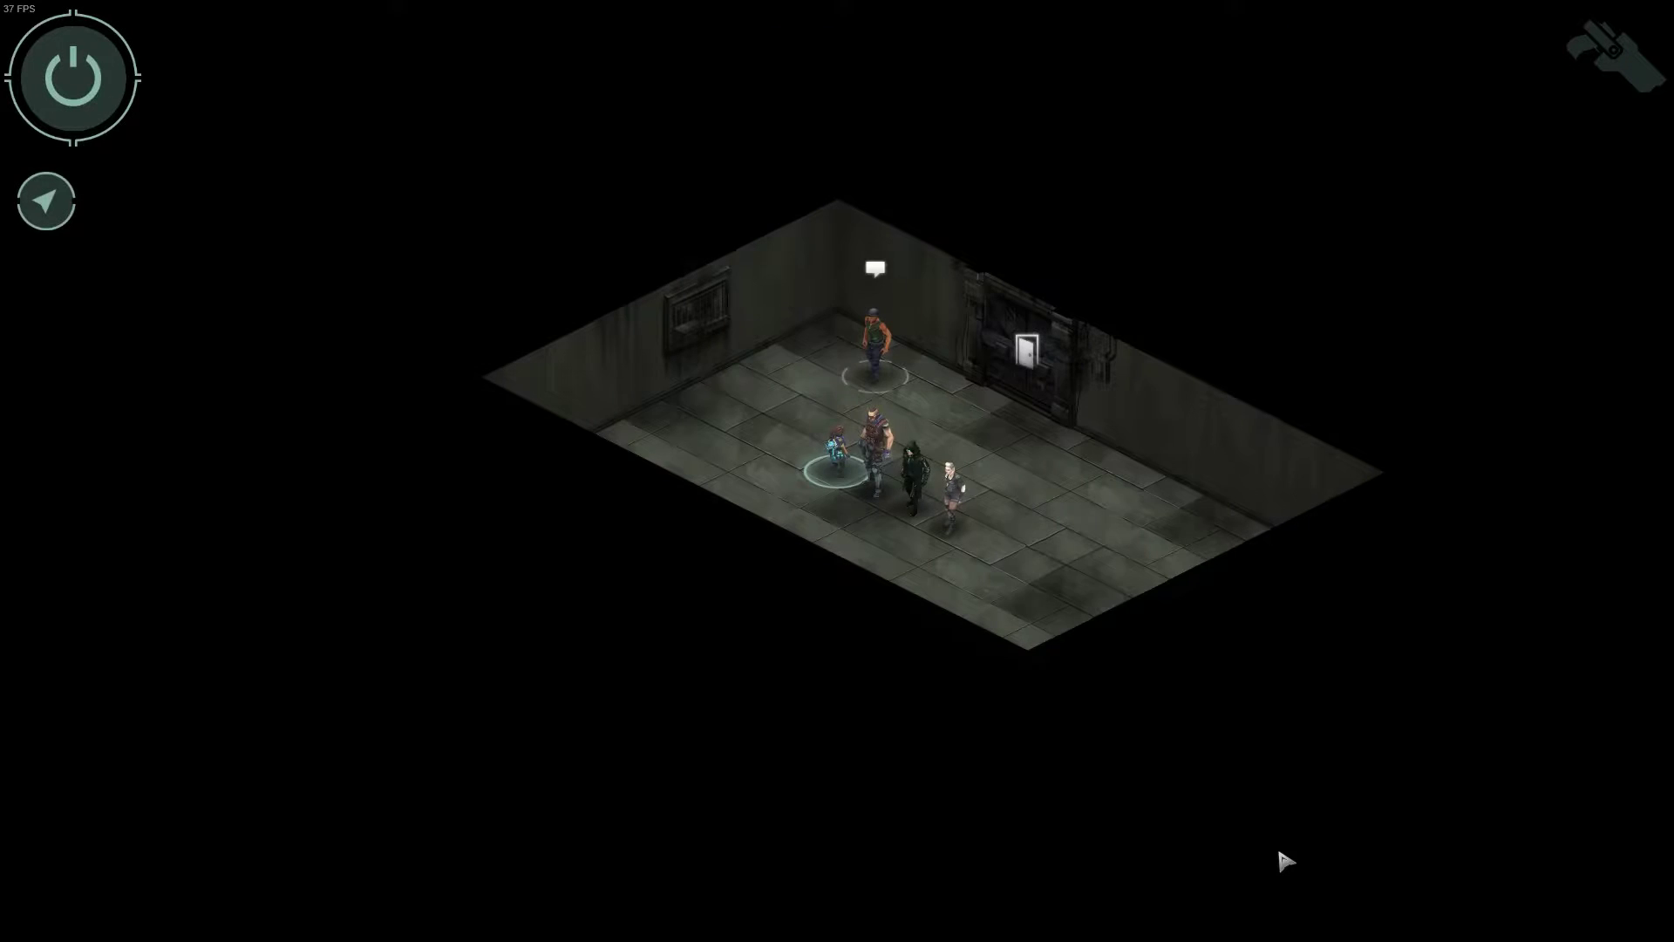
Step: Walk to Barry, play through his quest conversation and decline the job with "No thanks"
{"action": "left_click", "coordinate": [764, 396]}
{"action": "scroll", "coordinate": [799, 384], "scroll_direction": "up", "scroll_amount": 2}
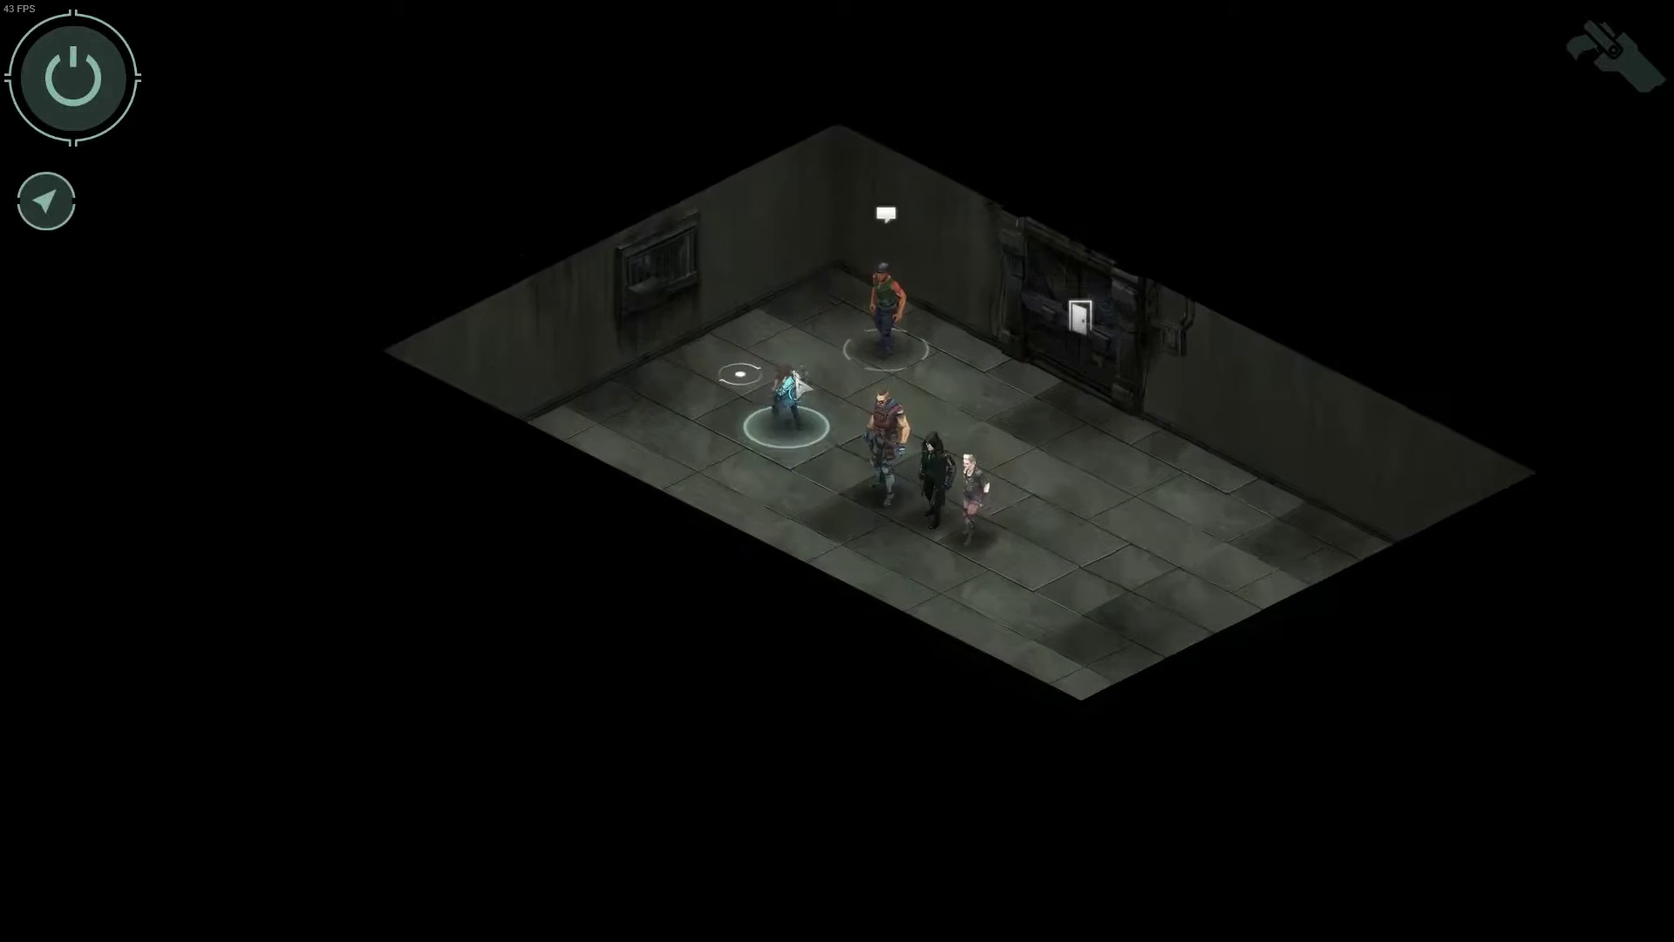
{"action": "scroll", "coordinate": [802, 380], "scroll_direction": "up", "scroll_amount": 2}
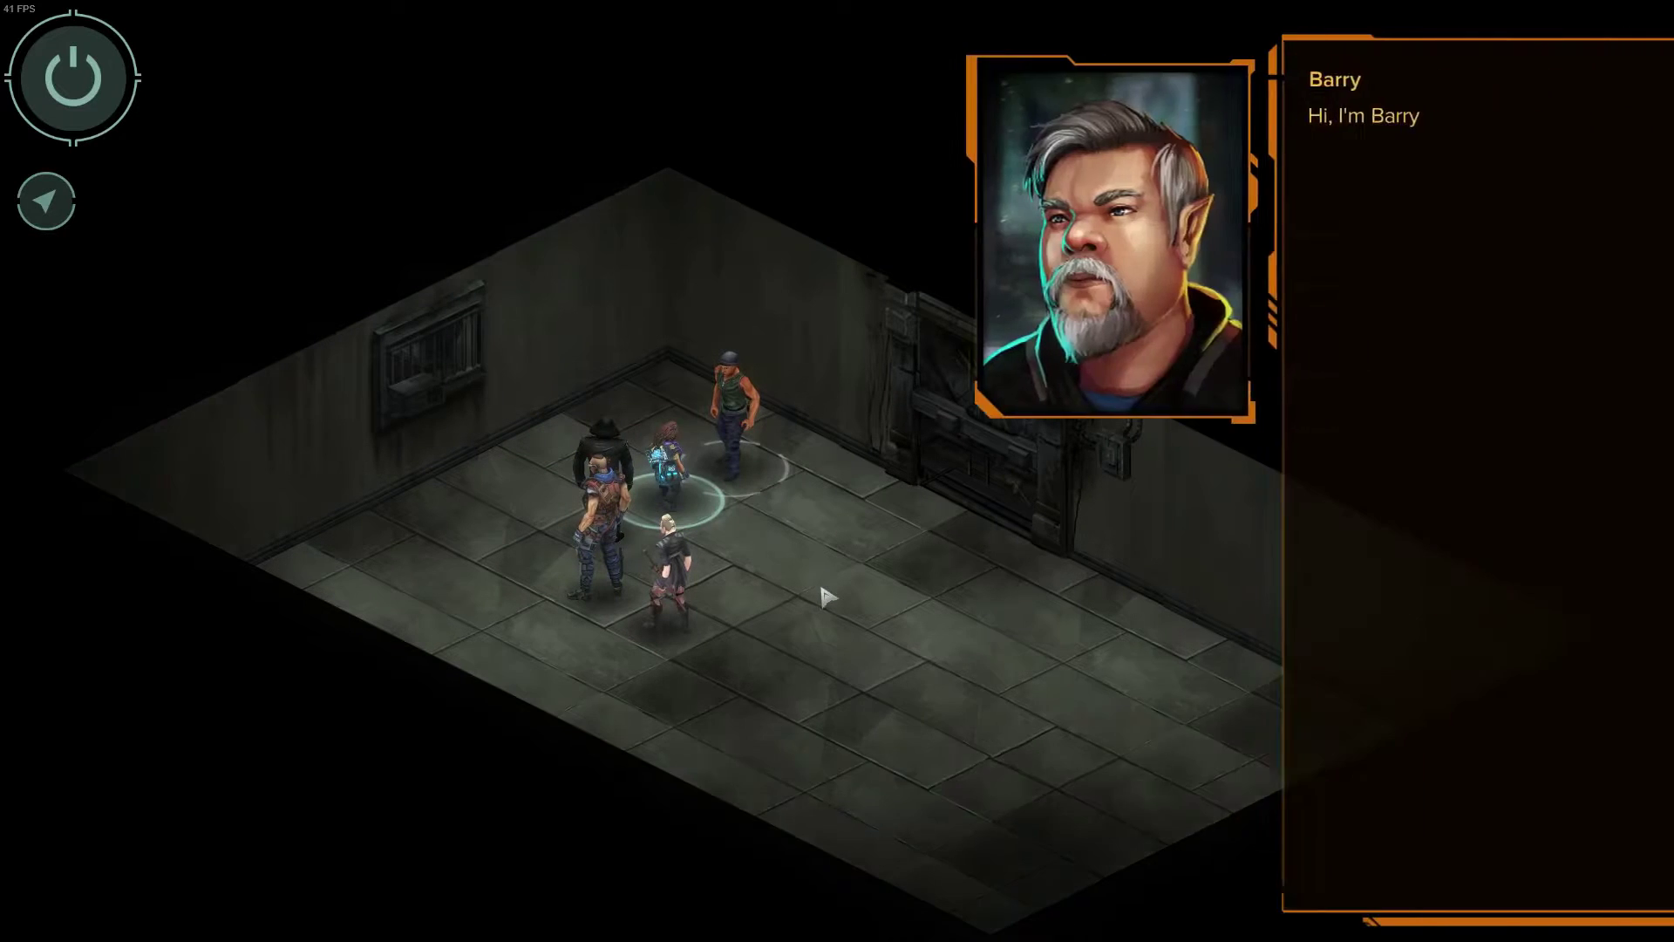
{"action": "left_click", "coordinate": [1634, 422]}
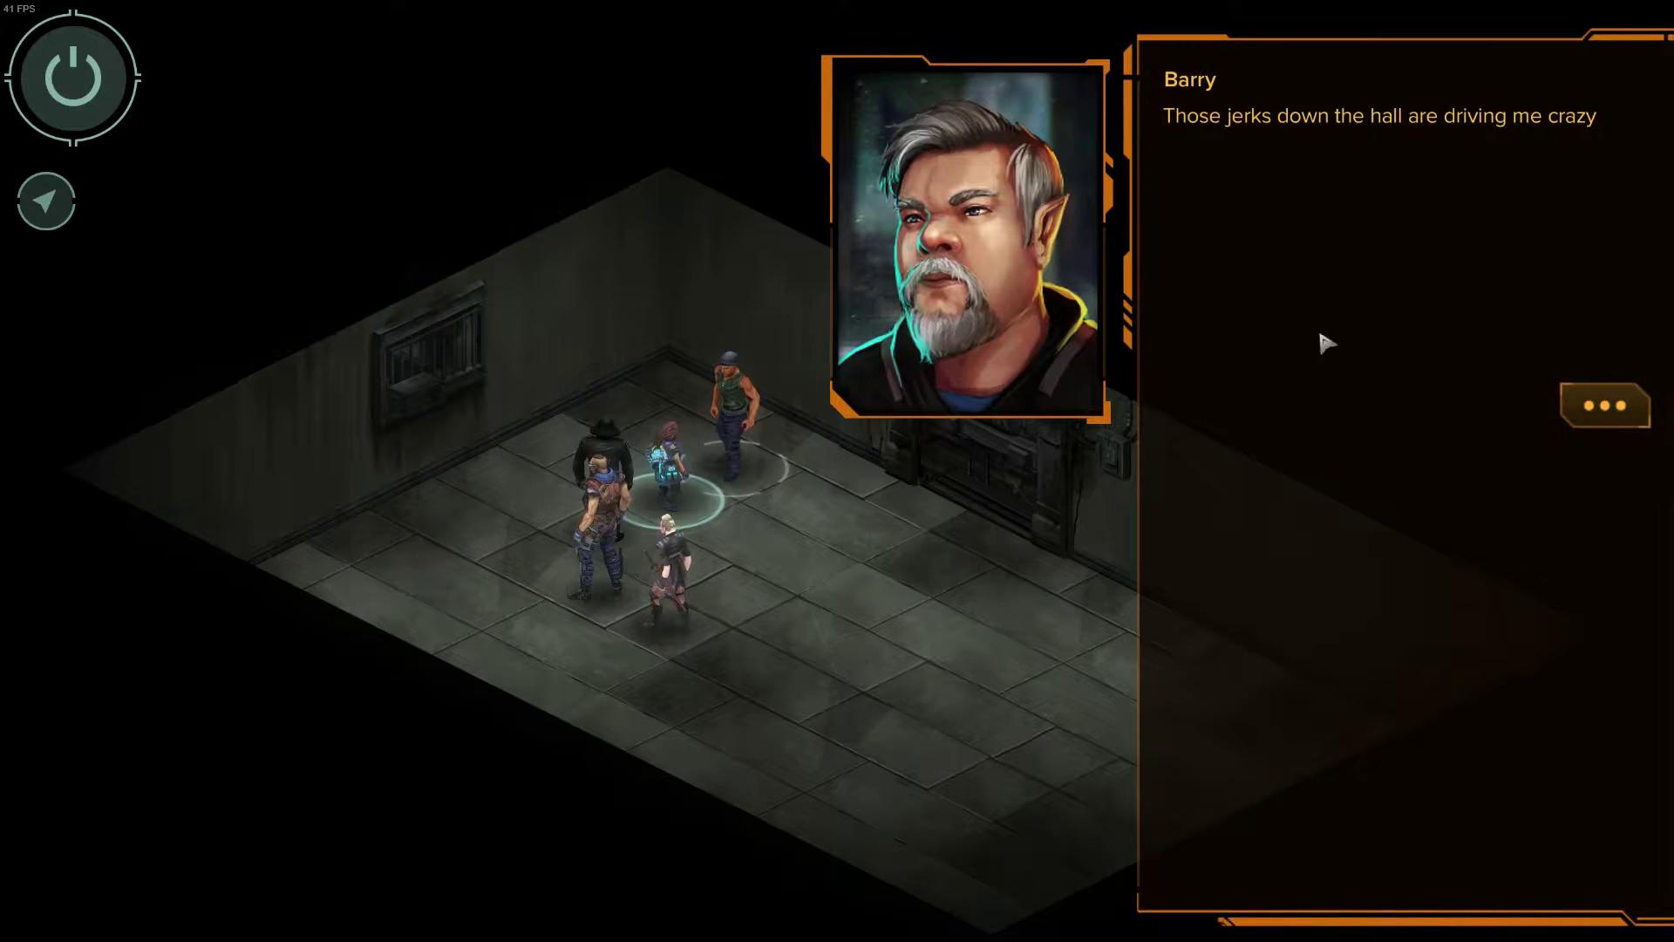
{"action": "left_click", "coordinate": [1618, 401]}
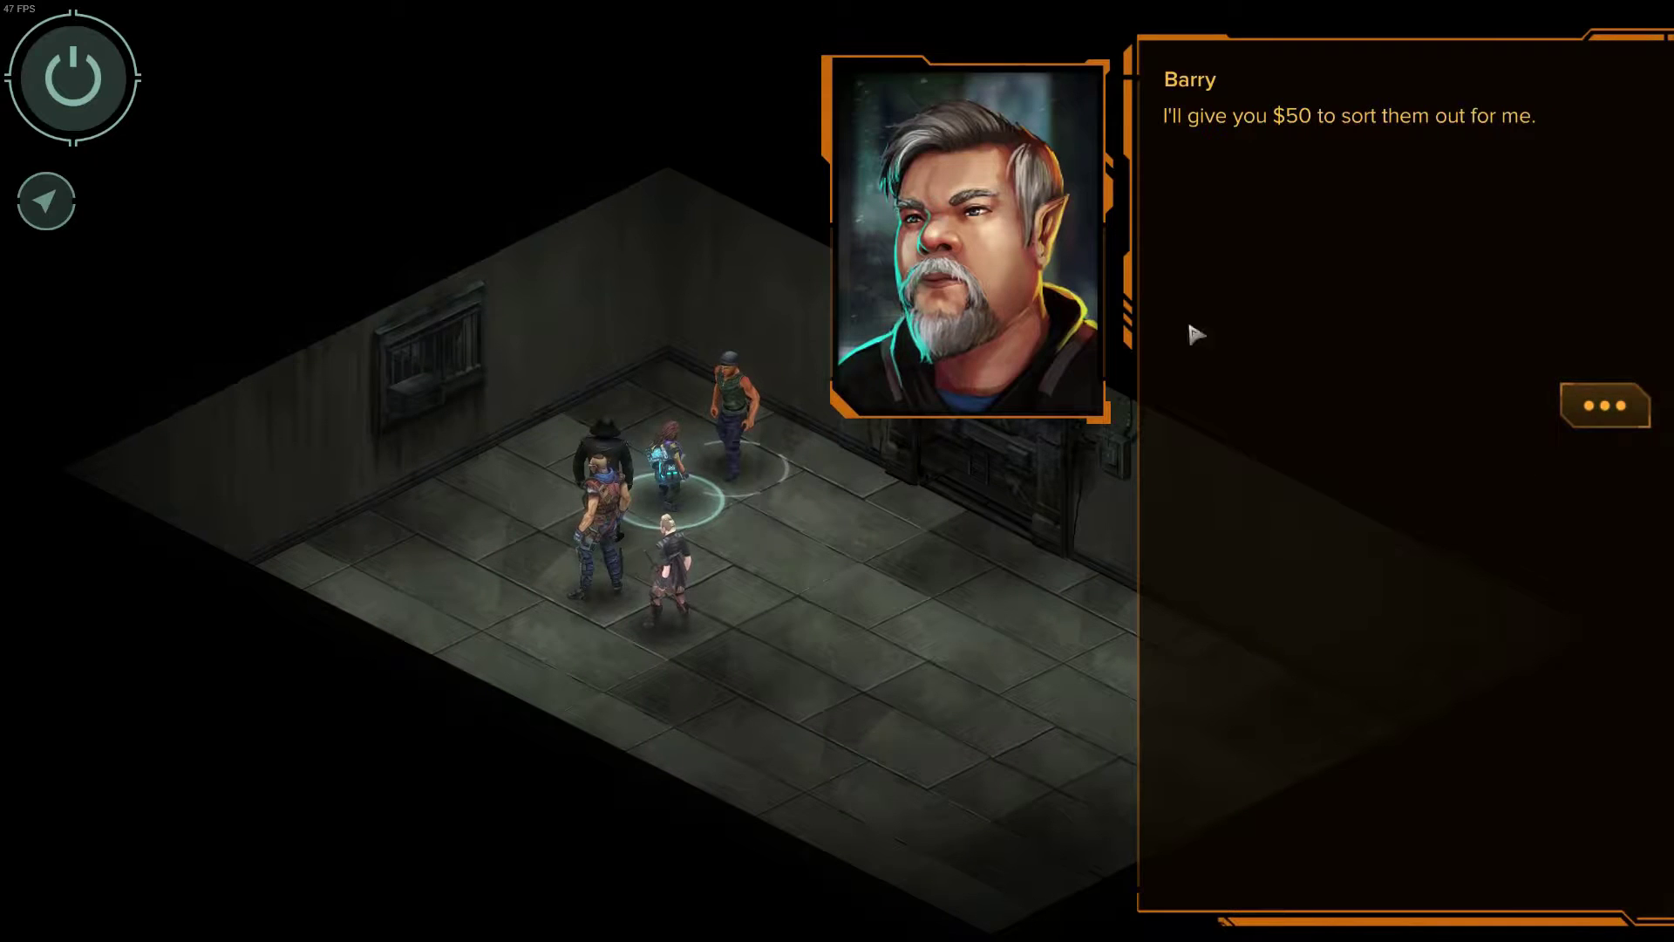
{"action": "left_click", "coordinate": [1607, 415]}
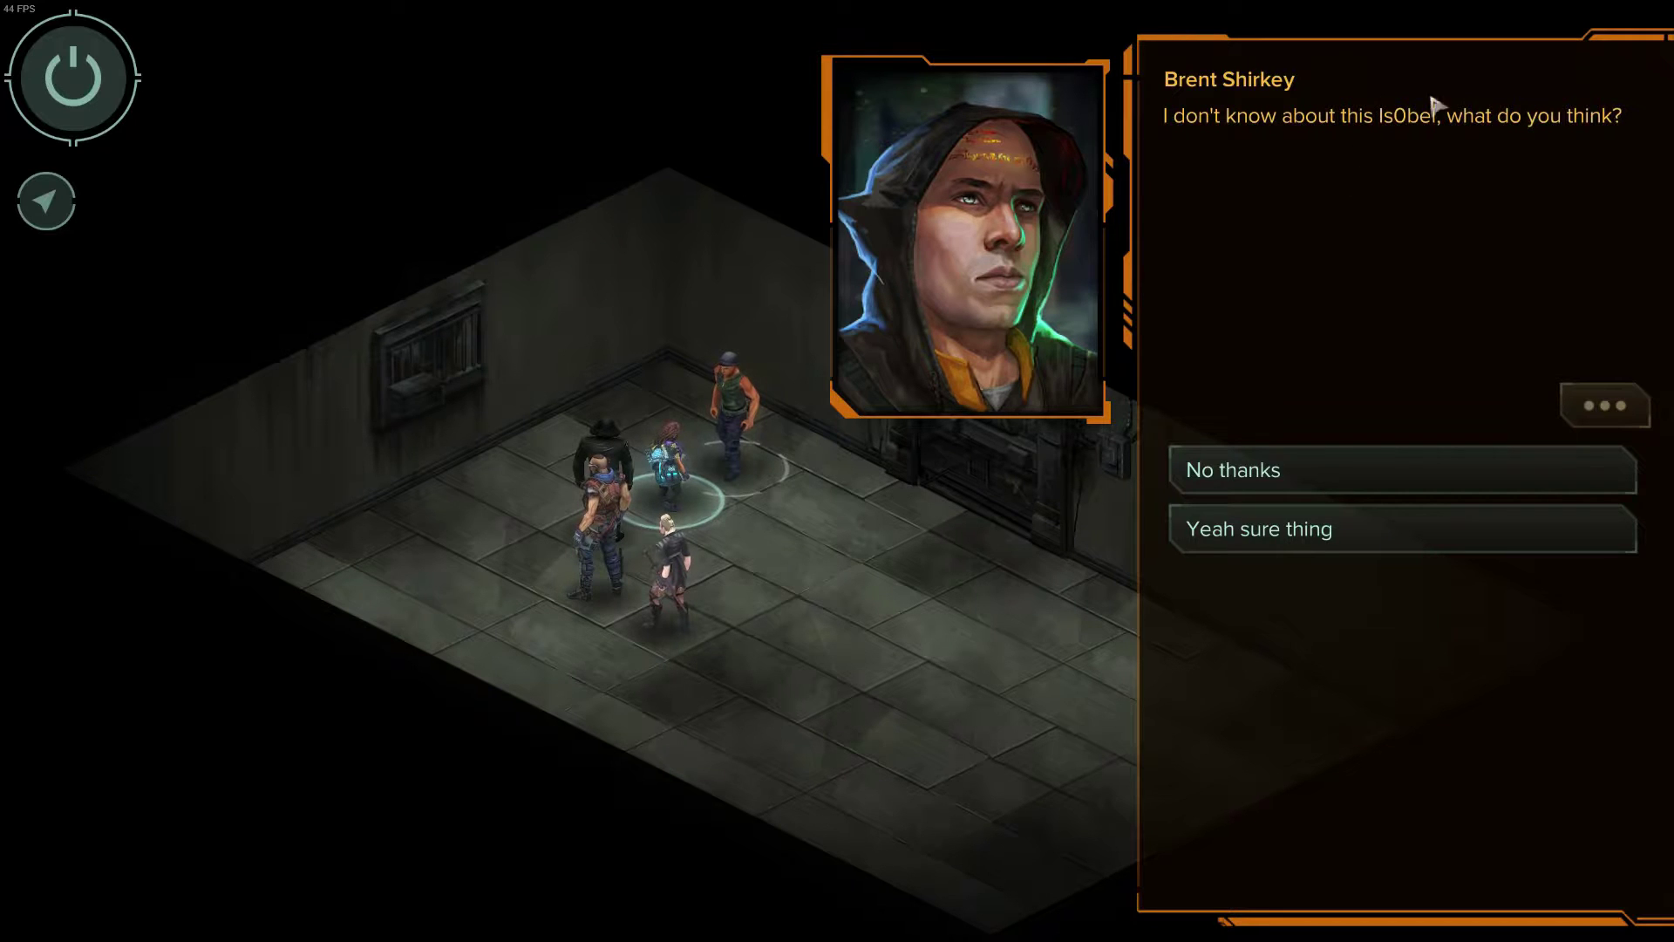
{"action": "left_click", "coordinate": [1237, 478]}
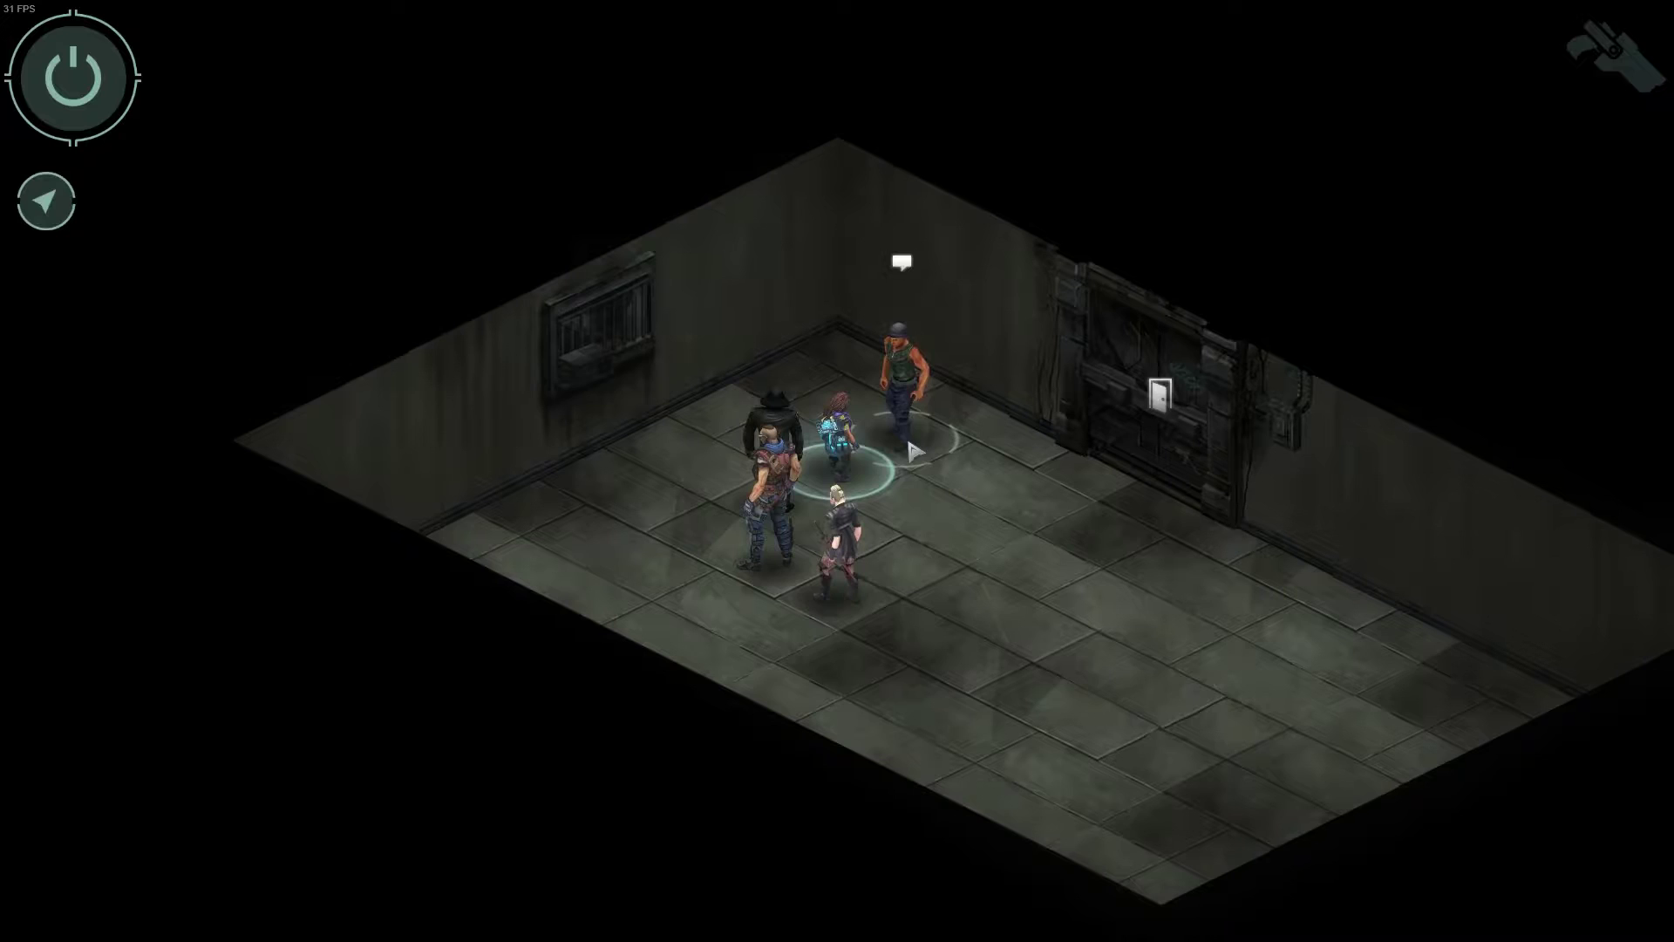
Step: Talk to Barry again, skip through his lines and accept the job with "Yeah sure thing"
{"action": "left_click", "coordinate": [912, 451]}
{"action": "left_click", "coordinate": [1613, 408]}
{"action": "left_click", "coordinate": [1620, 414]}
{"action": "left_click", "coordinate": [1623, 417]}
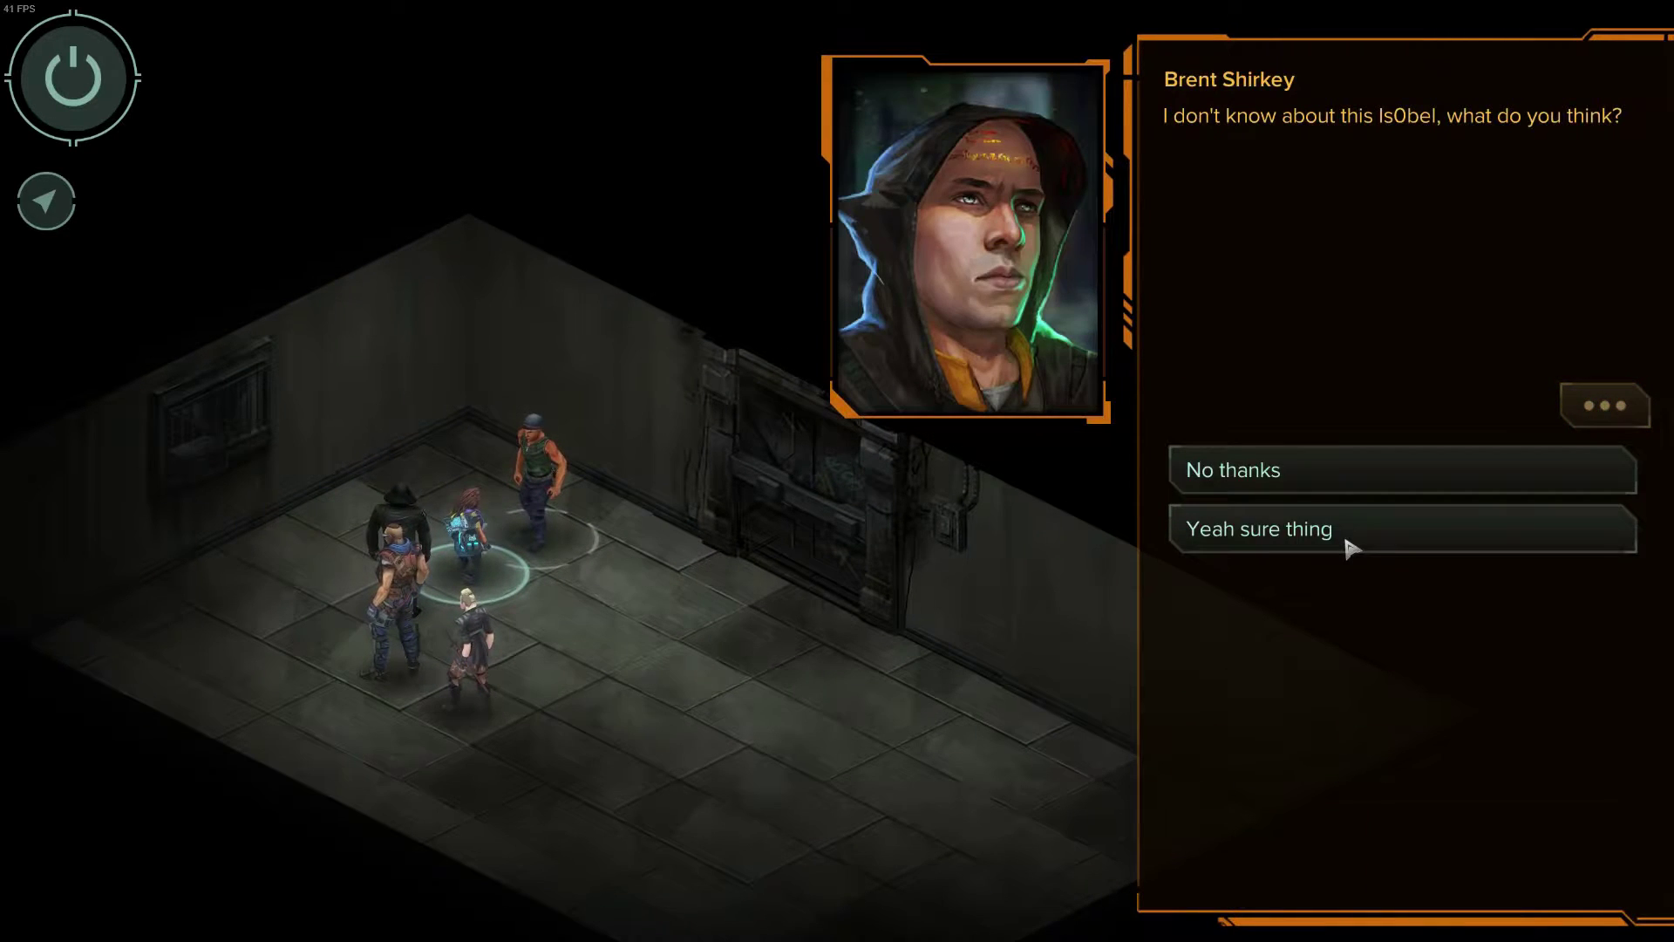
{"action": "left_click", "coordinate": [1350, 548]}
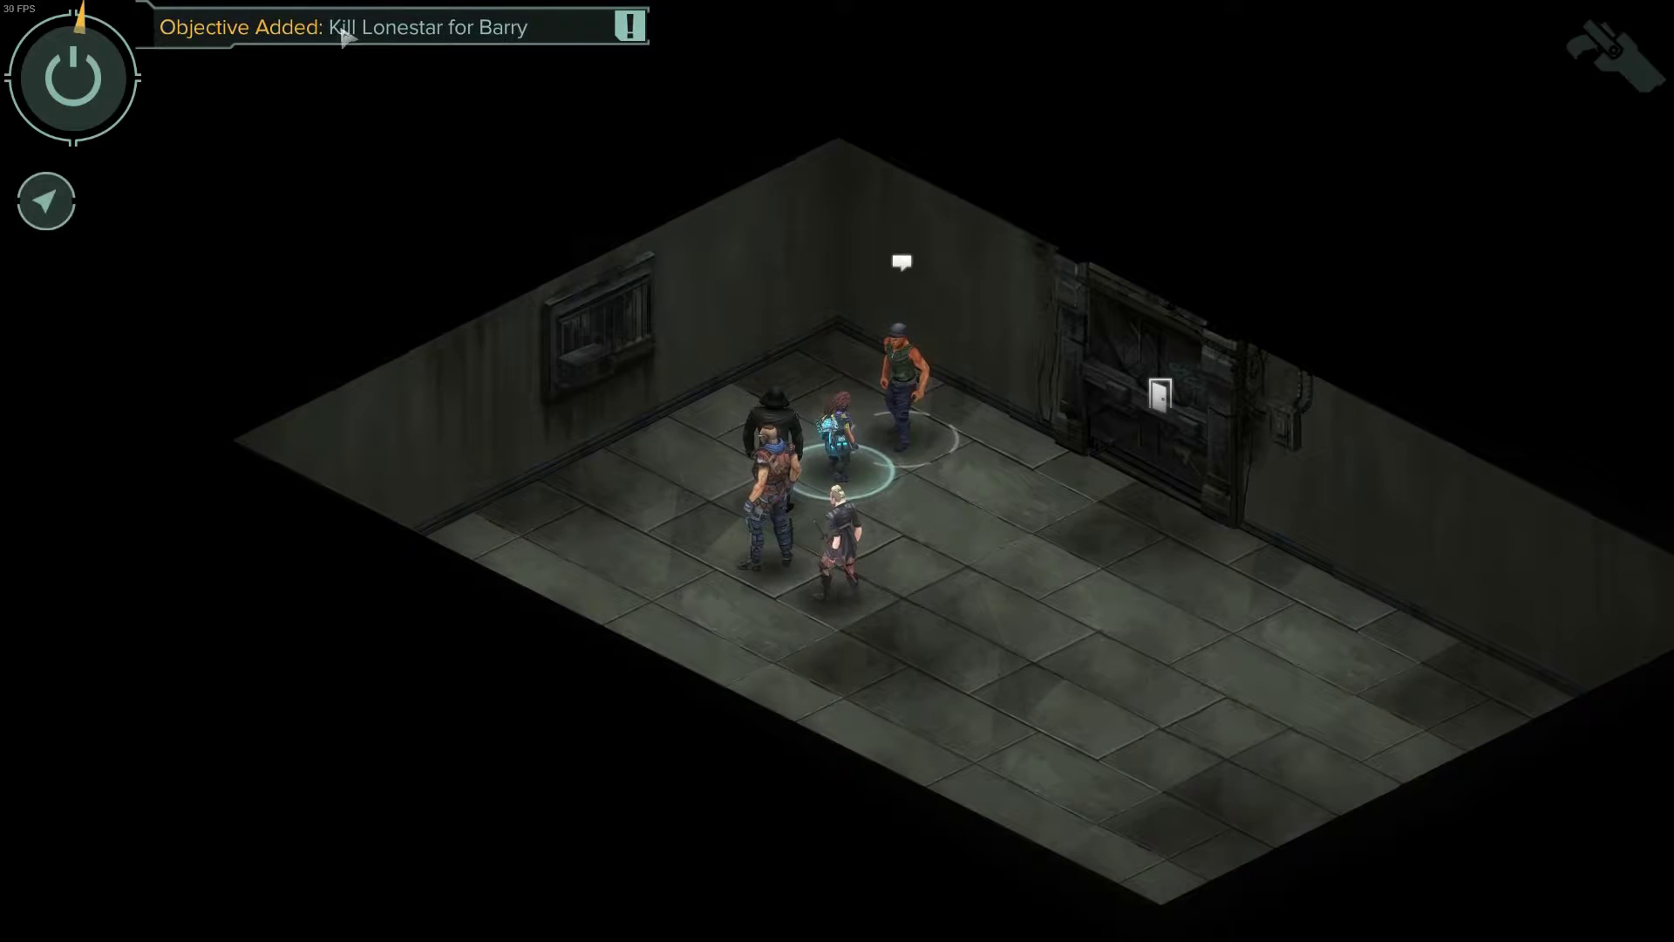
Step: Check the newly added quest objective in the objectives list and return to the scene
{"action": "mouse_move", "coordinate": [943, 245]}
{"action": "middle_mouse_down"}
{"action": "mouse_move", "coordinate": [871, 520]}
{"action": "mouse_move", "coordinate": [890, 195]}
{"action": "middle_mouse_up"}
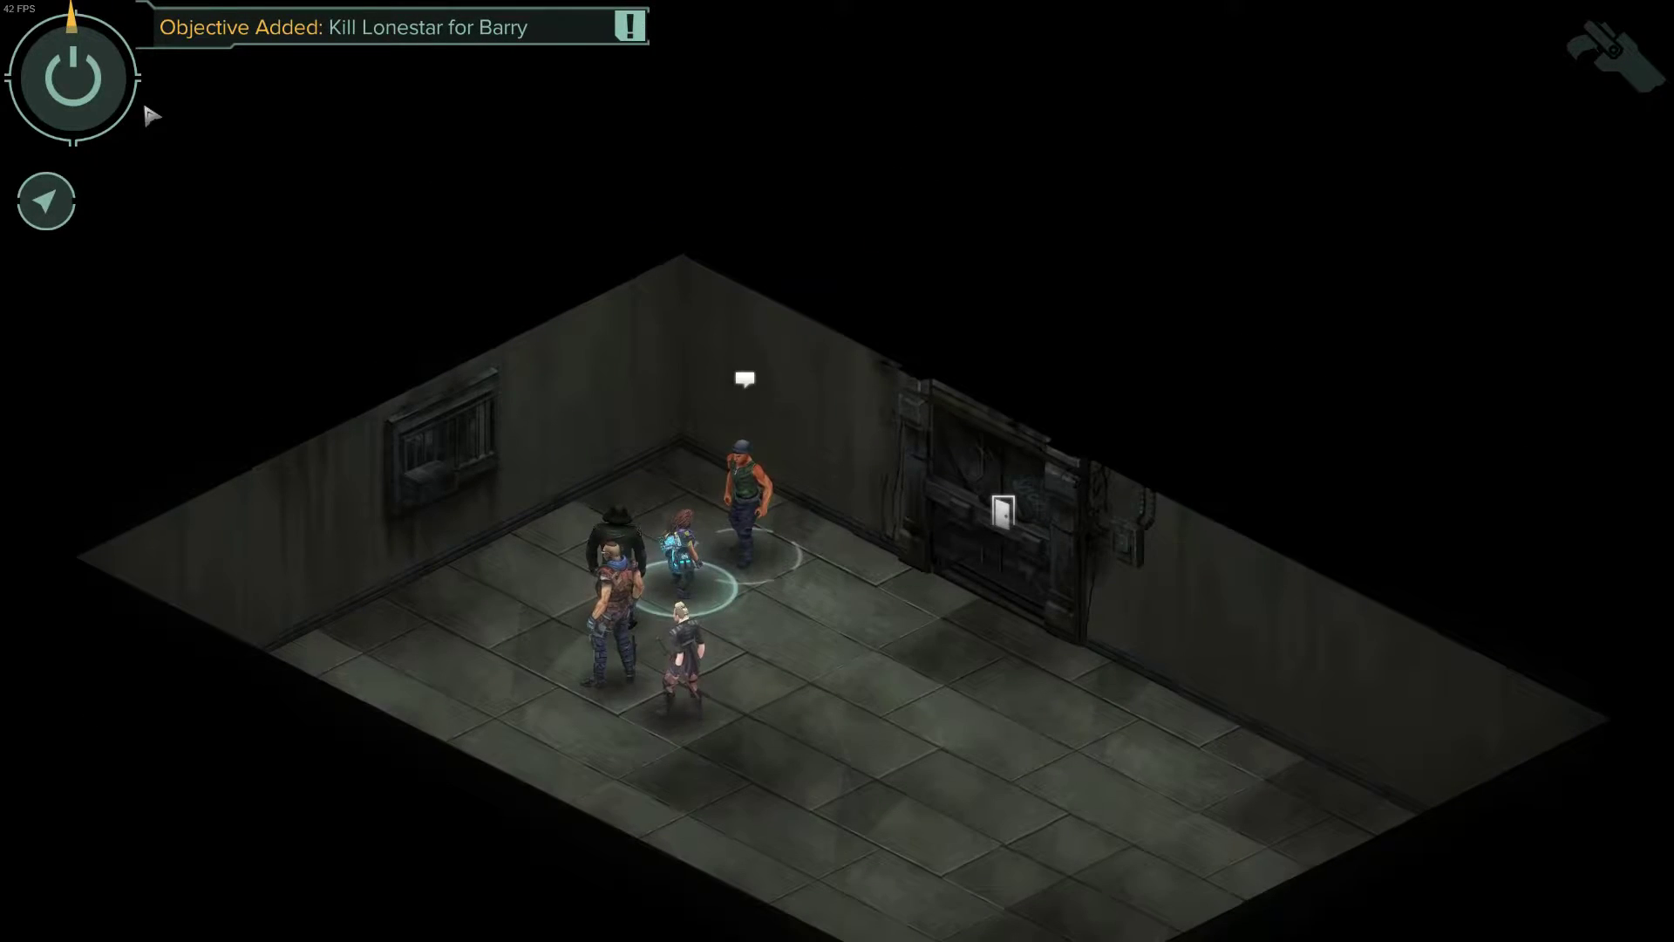
{"action": "left_click", "coordinate": [138, 108]}
{"action": "left_click", "coordinate": [66, 122]}
Step: Talk to Barry while the quest is active to test his reminder dialogue and dismiss it
{"action": "left_click", "coordinate": [938, 654]}
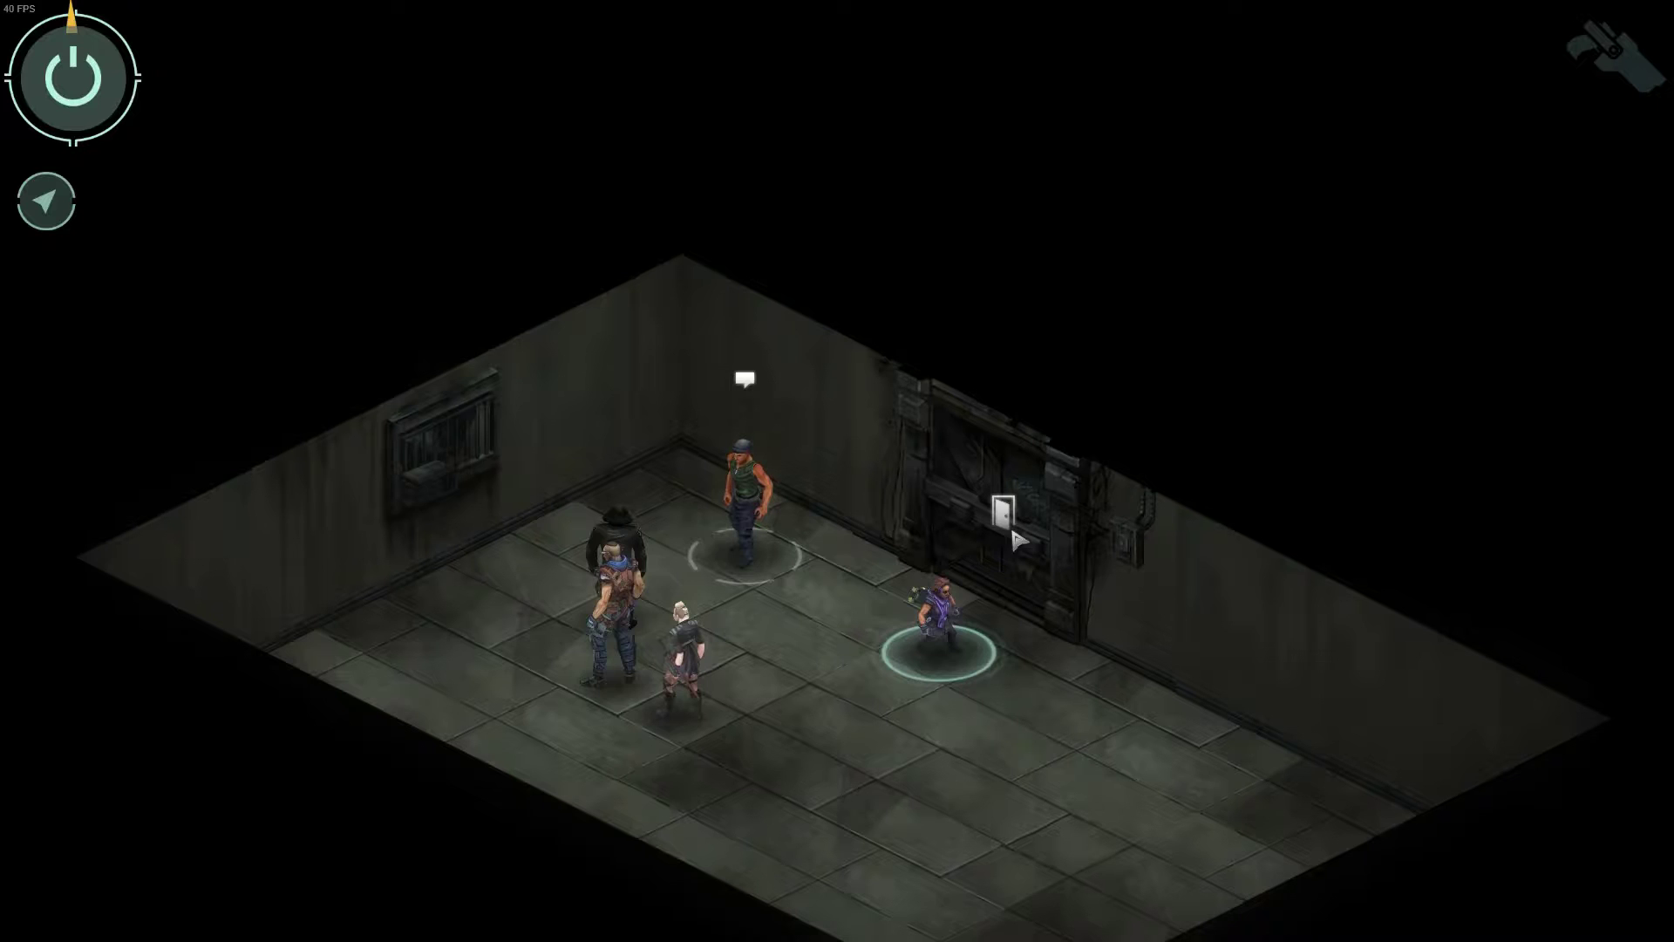
{"action": "left_click", "coordinate": [799, 611]}
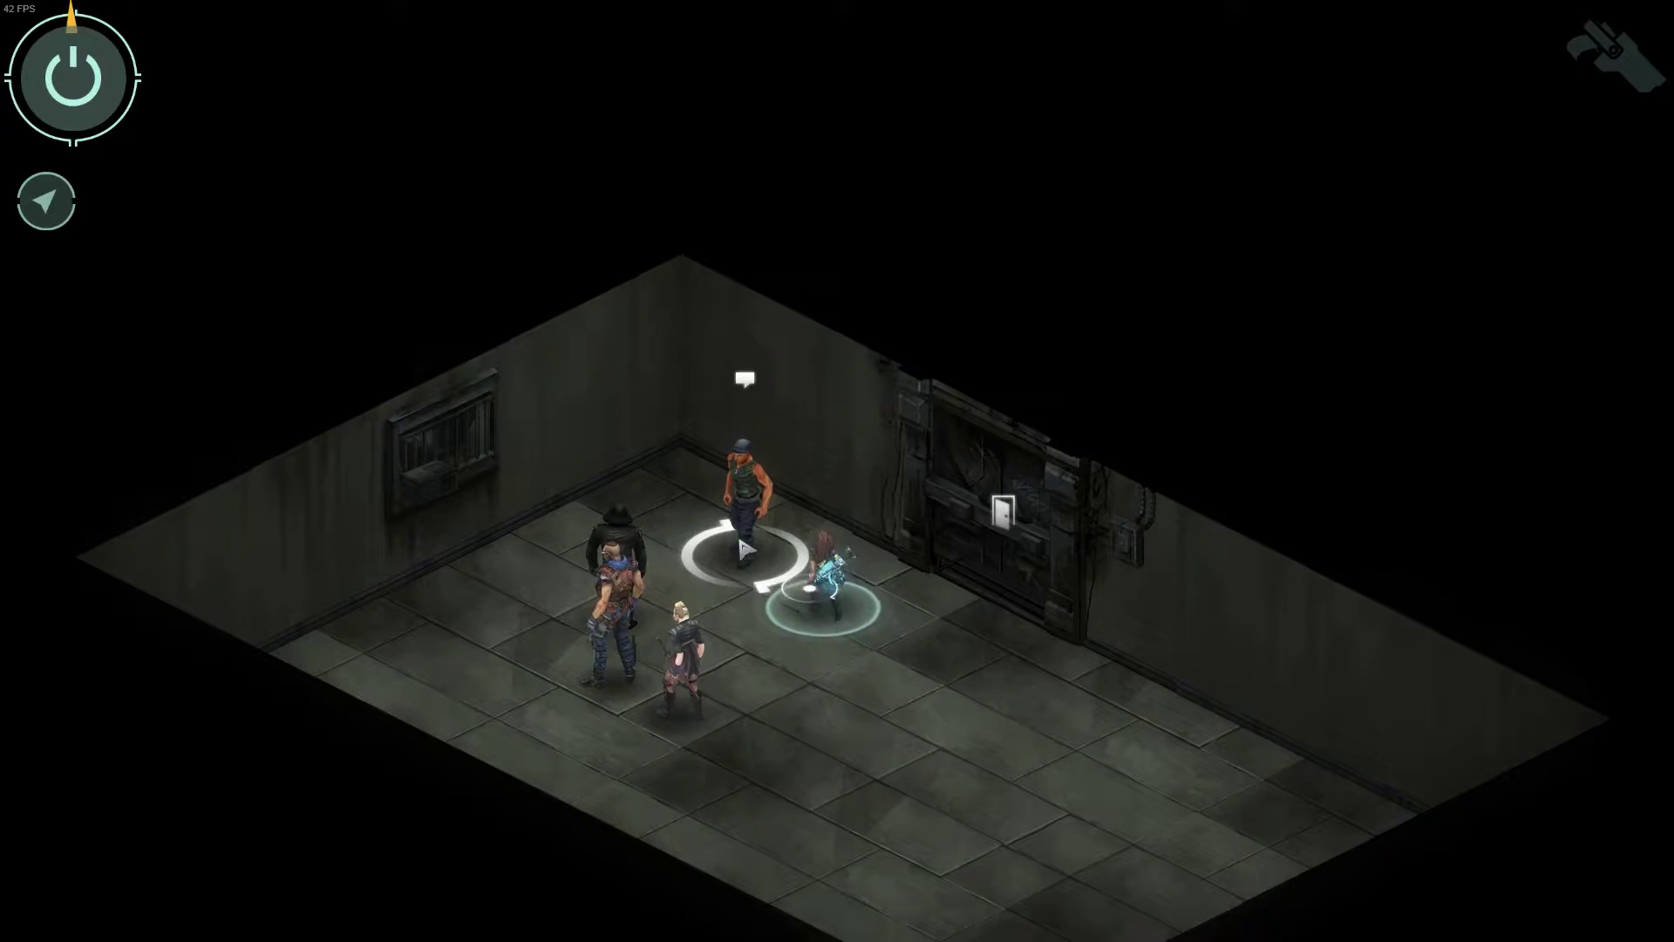
{"action": "left_click", "coordinate": [709, 549]}
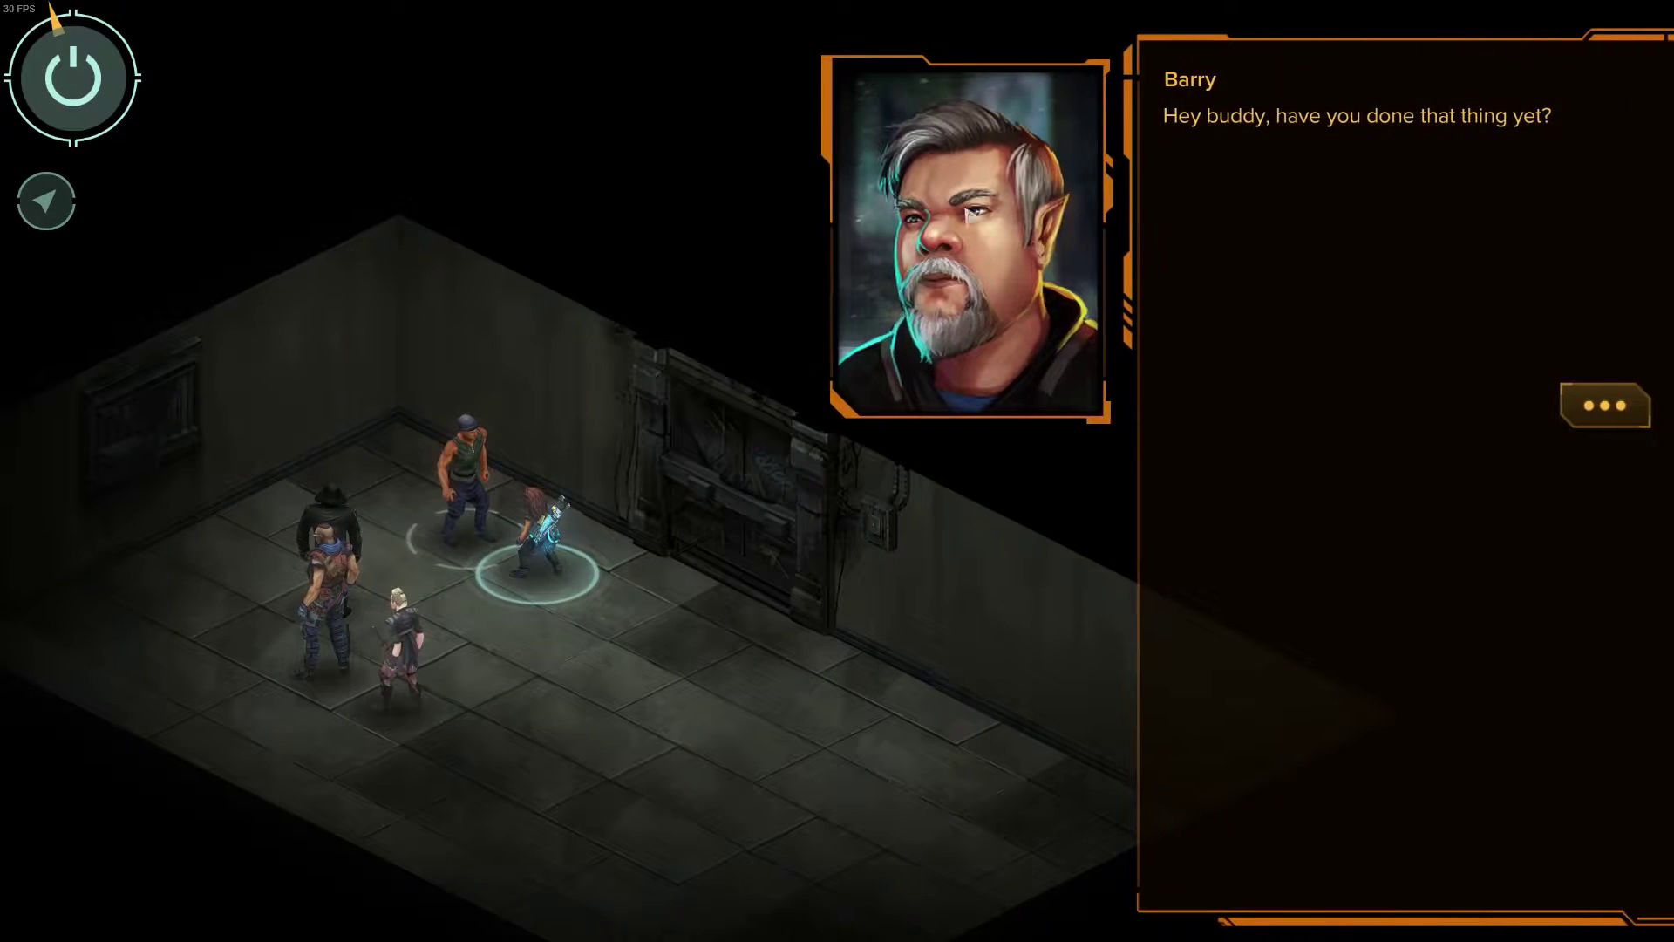
{"action": "left_click", "coordinate": [1582, 419]}
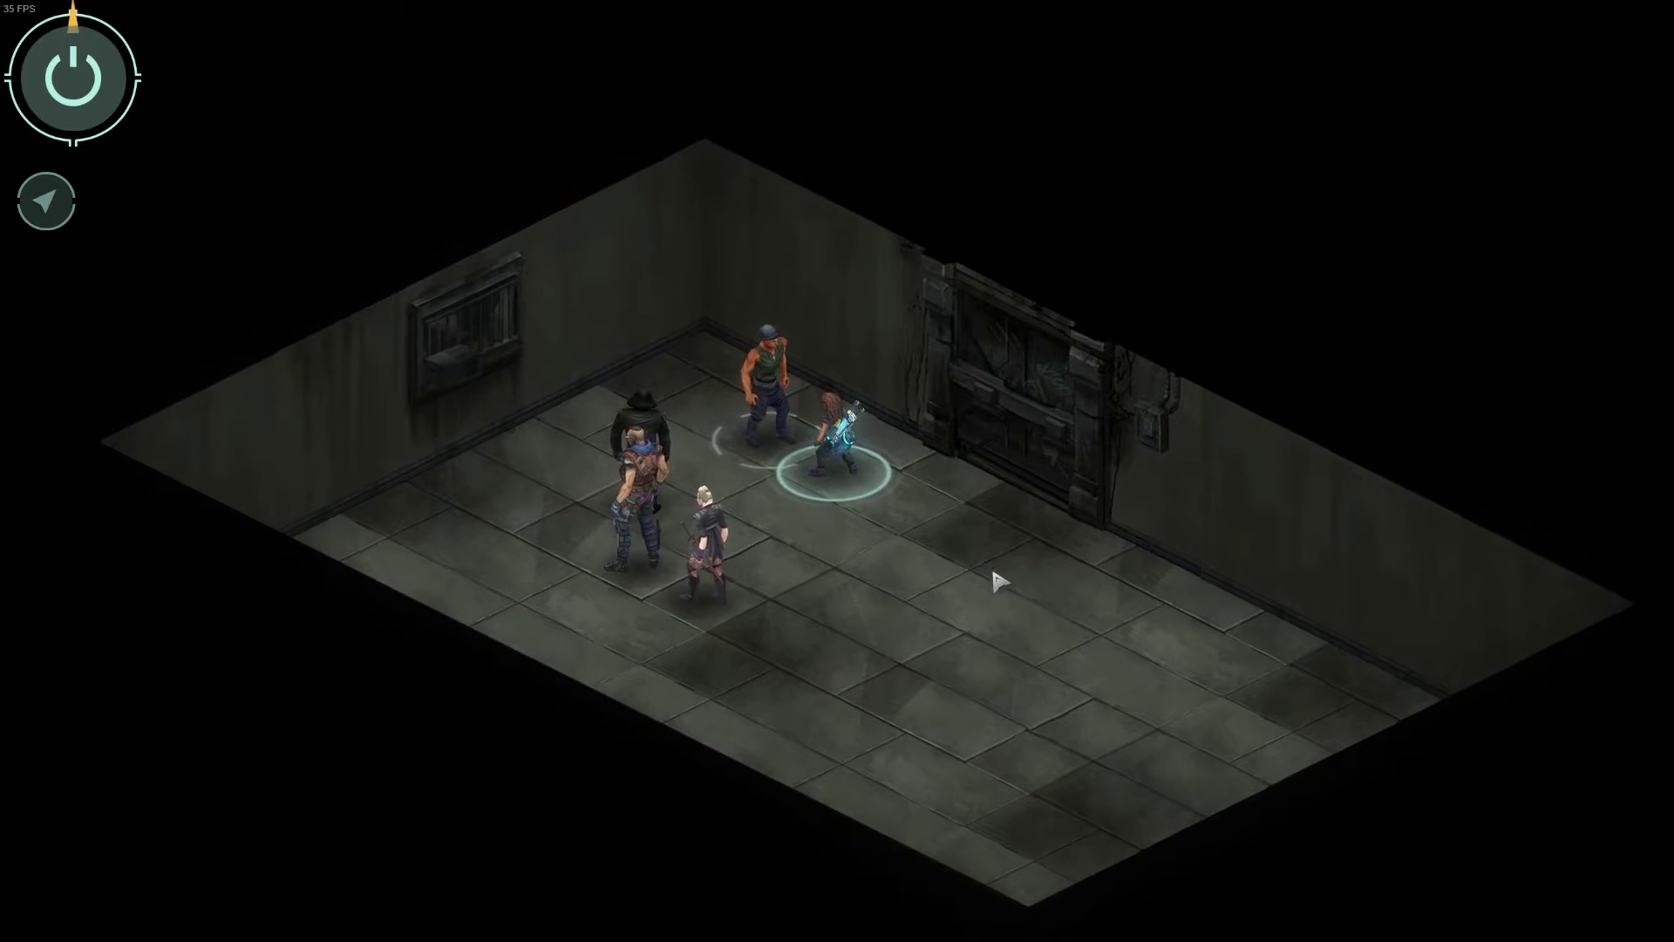
Step: Leave Barry's room through its door, lead the team along the hallway and open the door to the enemies' room
{"action": "left_click", "coordinate": [1032, 396]}
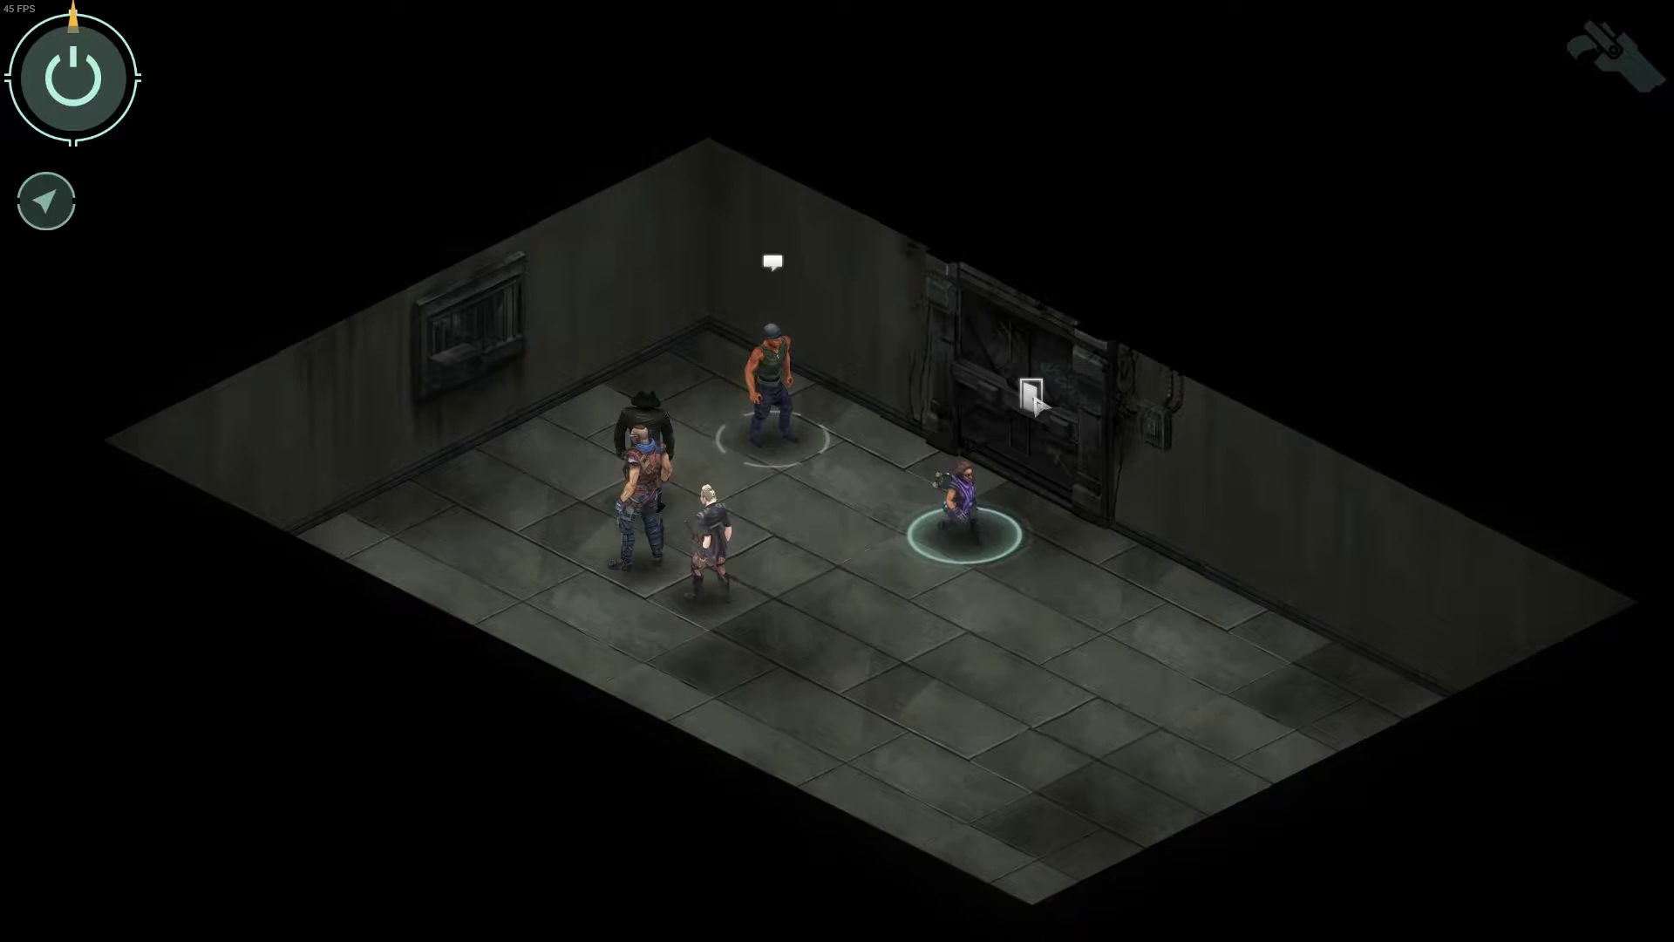
{"action": "left_click", "coordinate": [1022, 242]}
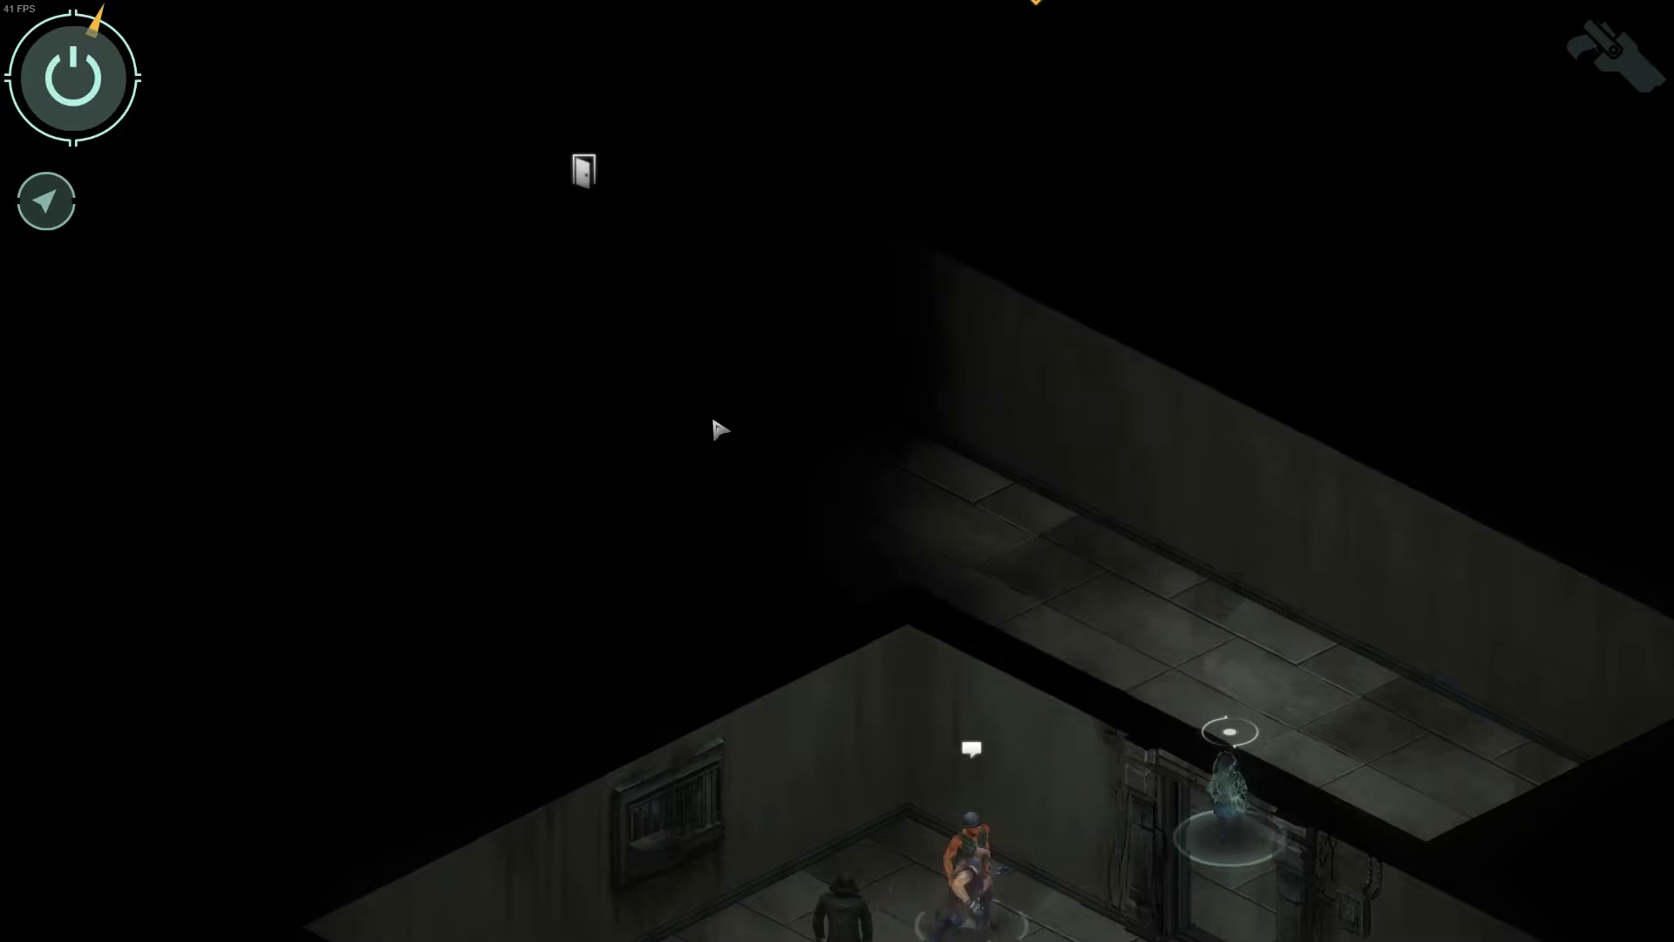
{"action": "left_click", "coordinate": [713, 410]}
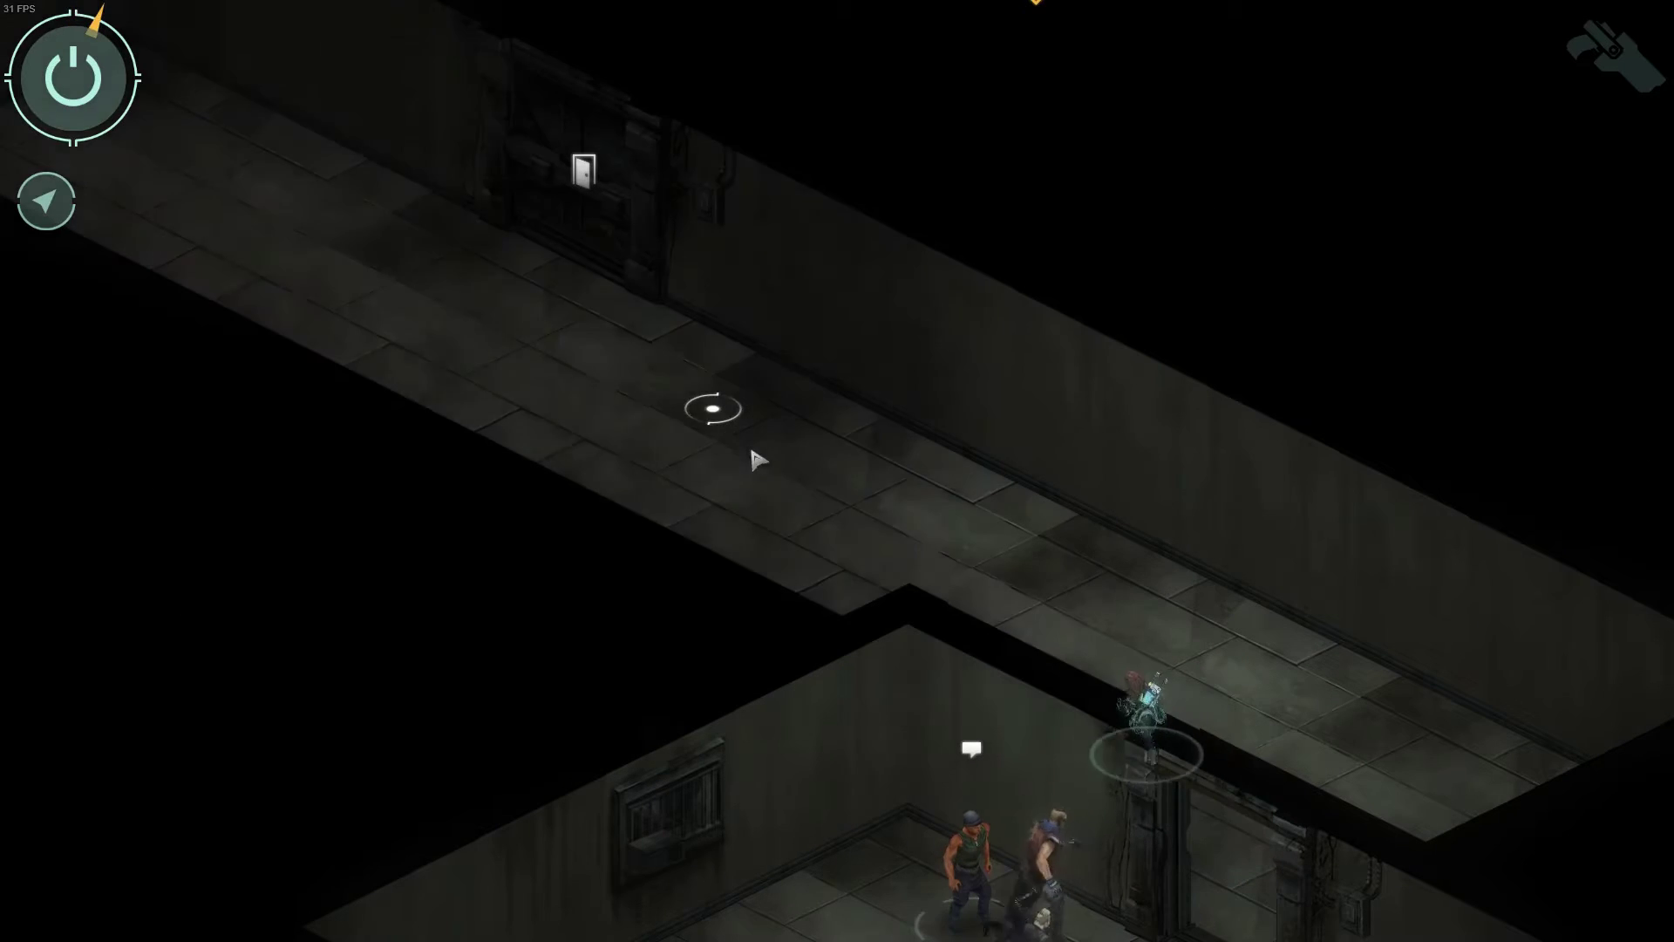
{"action": "left_click", "coordinate": [455, 284]}
{"action": "left_click", "coordinate": [553, 396]}
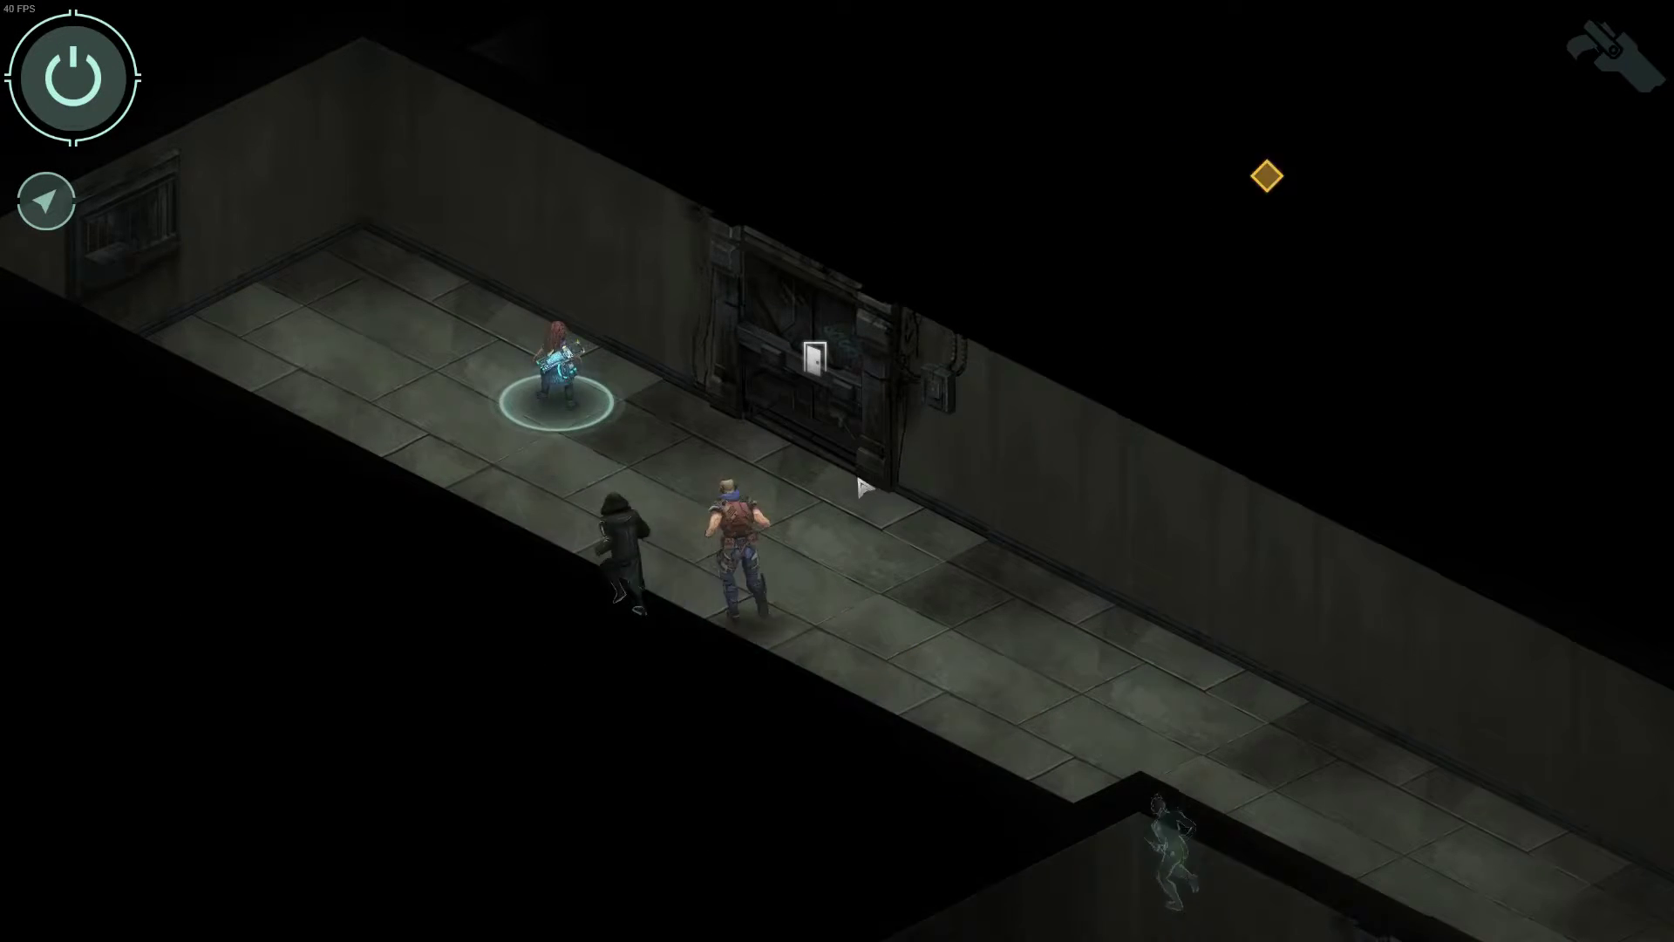
{"action": "left_click", "coordinate": [815, 357]}
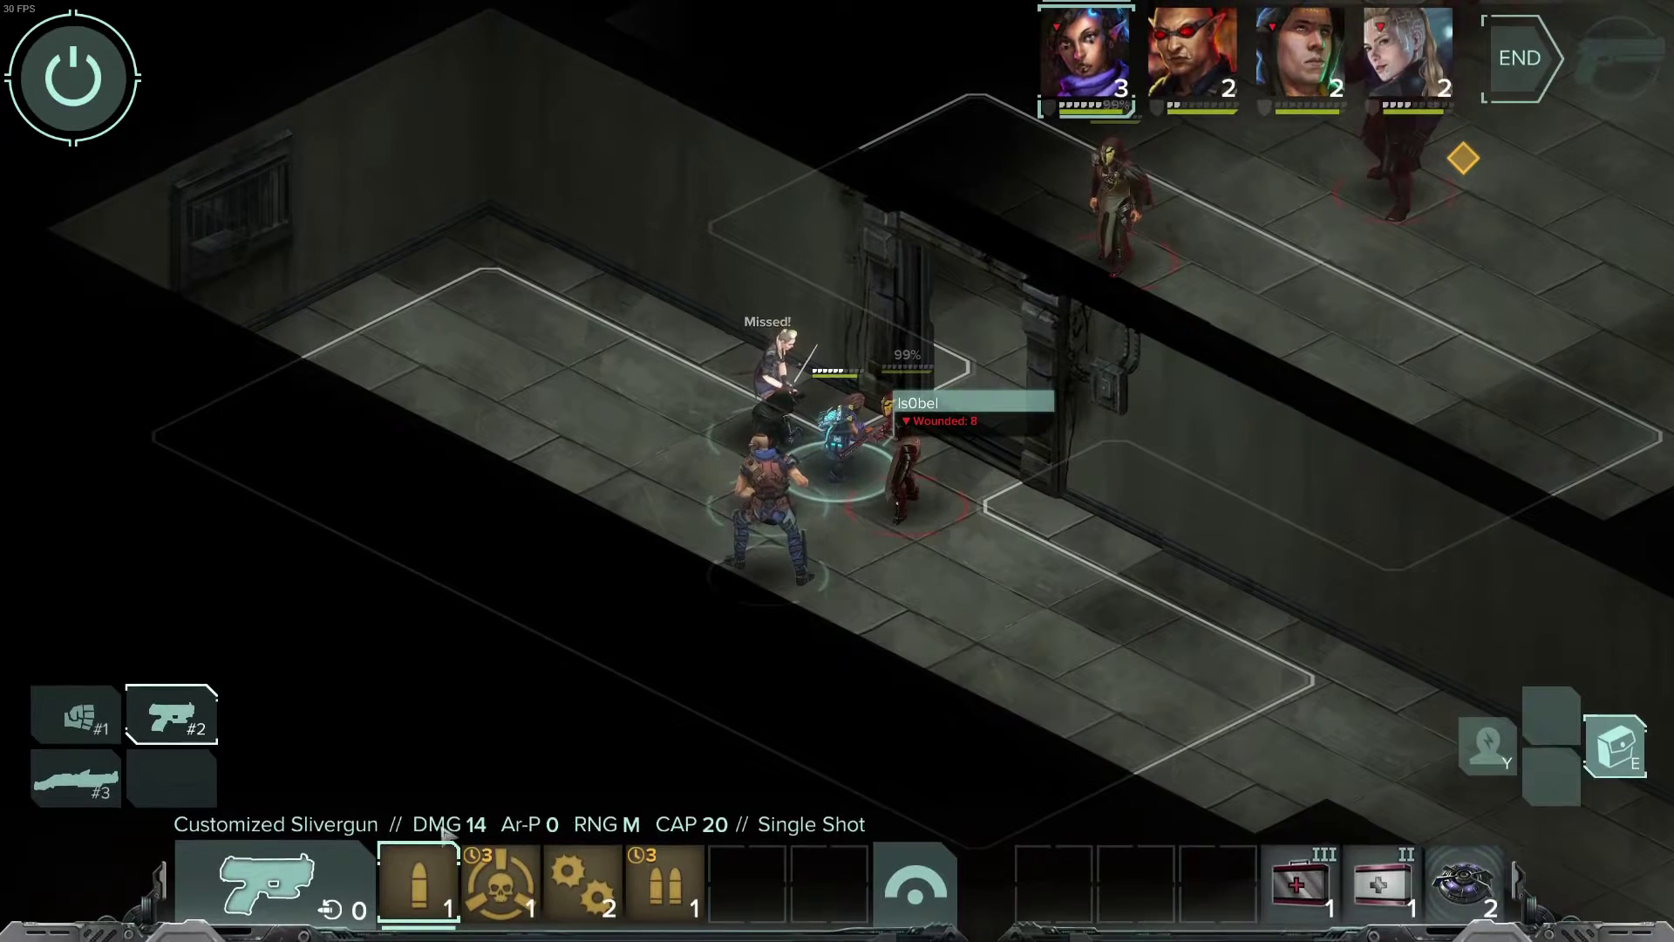
Step: Equip Is0bel's Mini-Grenade Launcher, move her into the doorway and fire grenades at the enemies inside the room
{"action": "left_click", "coordinate": [95, 789]}
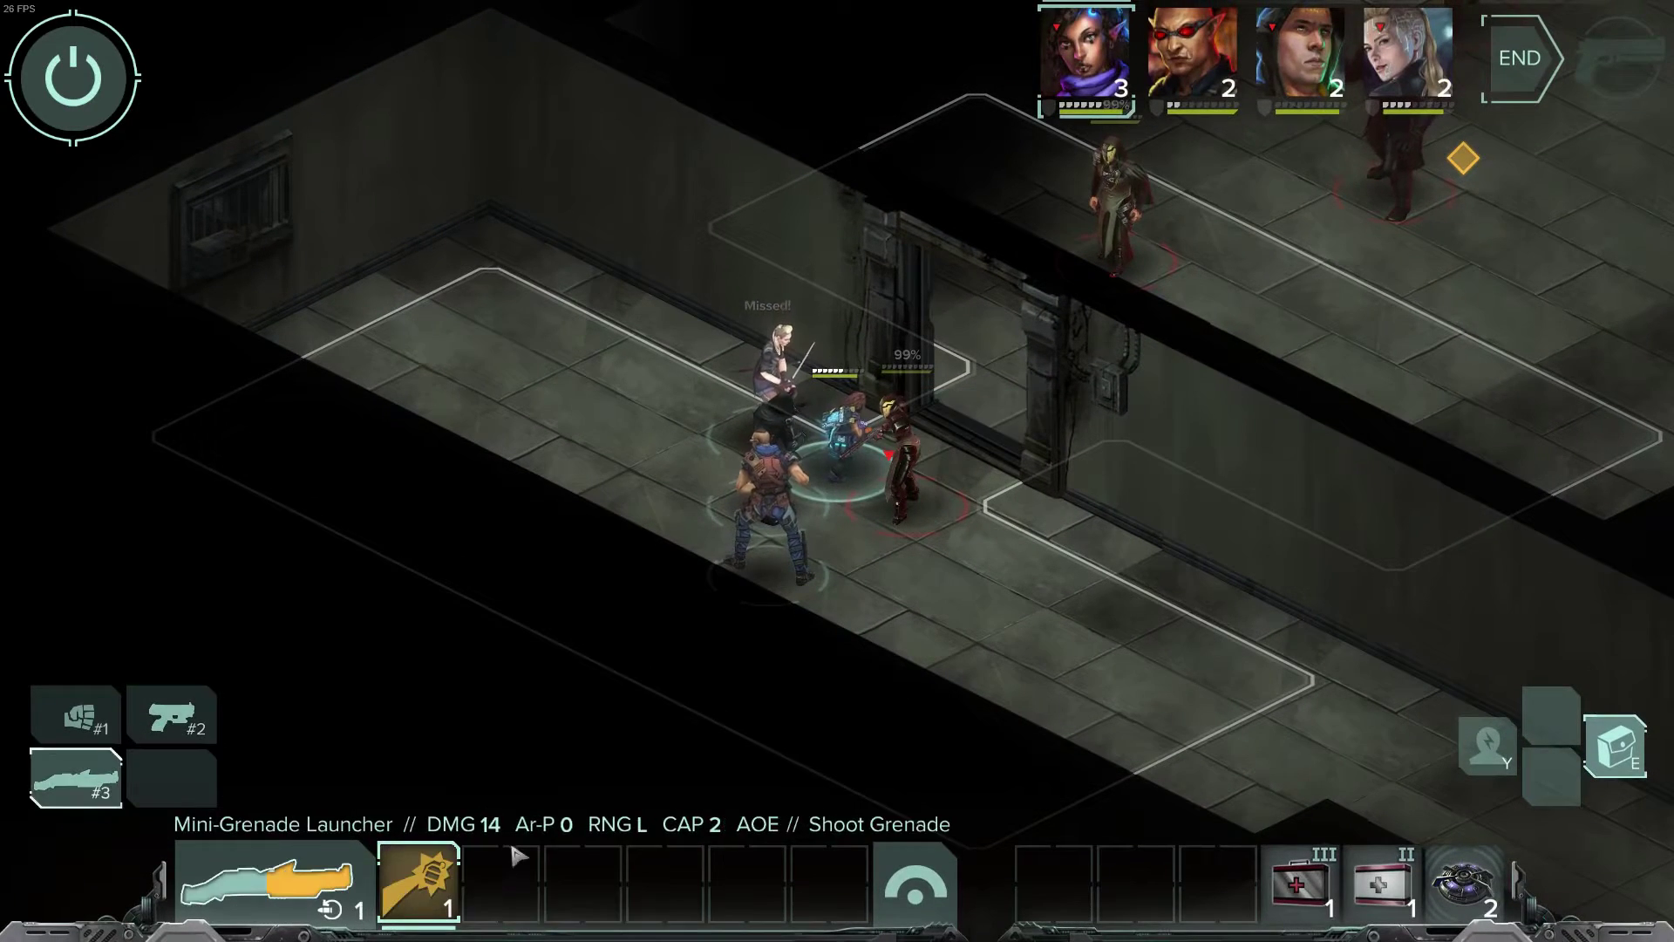
{"action": "left_click", "coordinate": [1113, 441]}
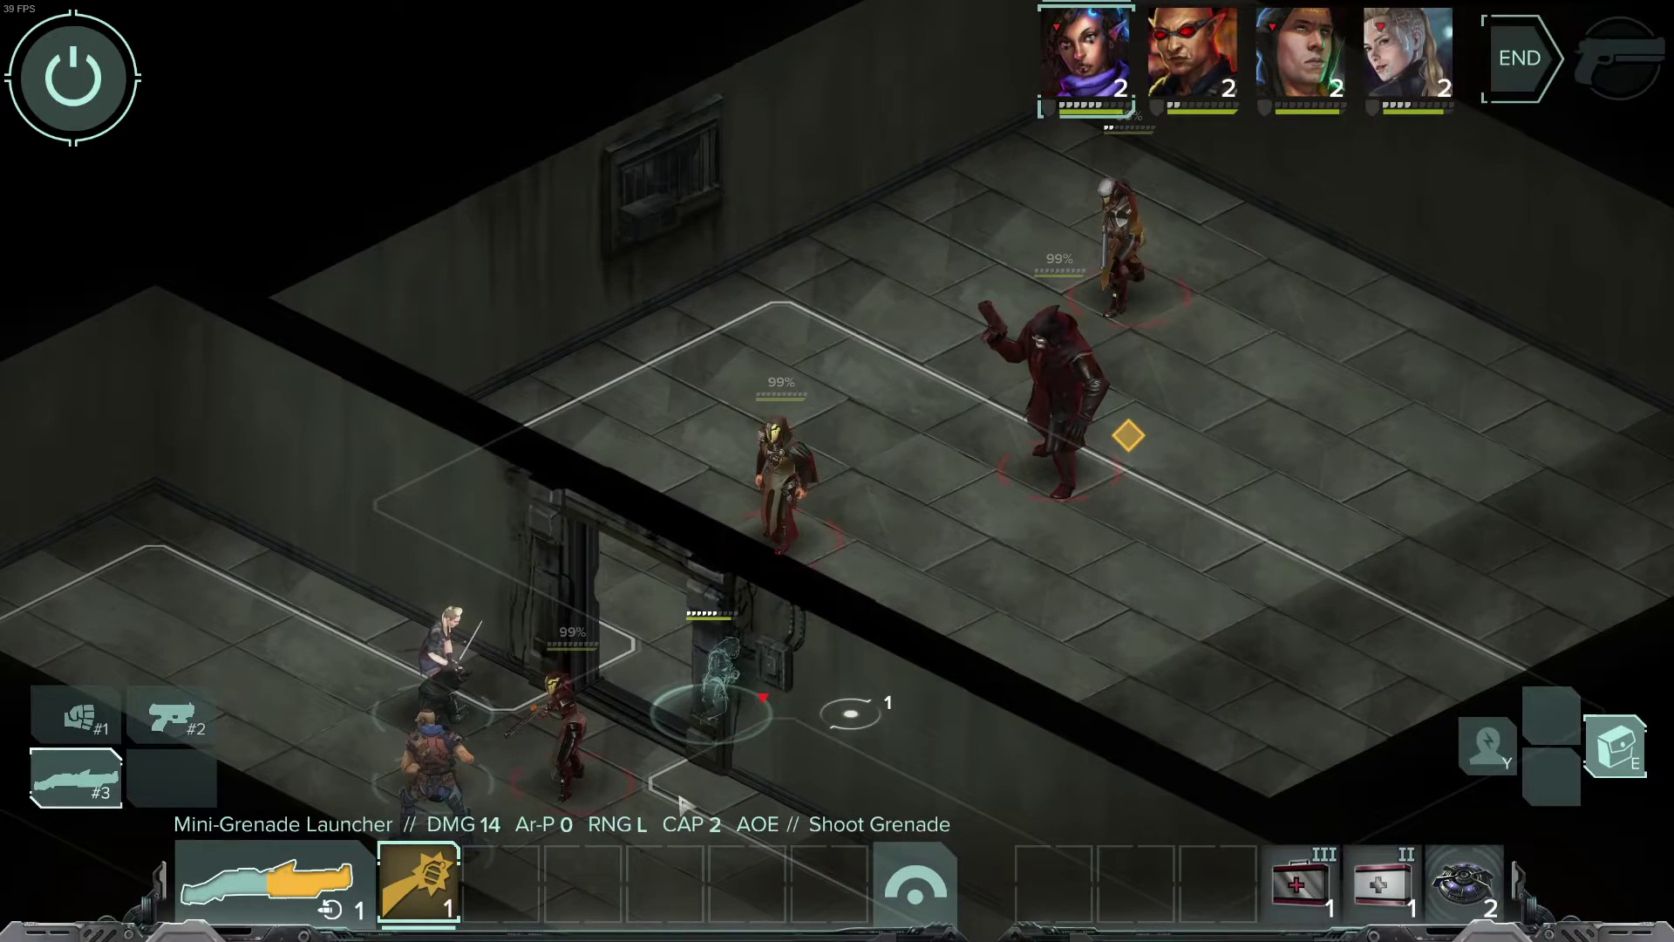
{"action": "left_click", "coordinate": [1058, 486]}
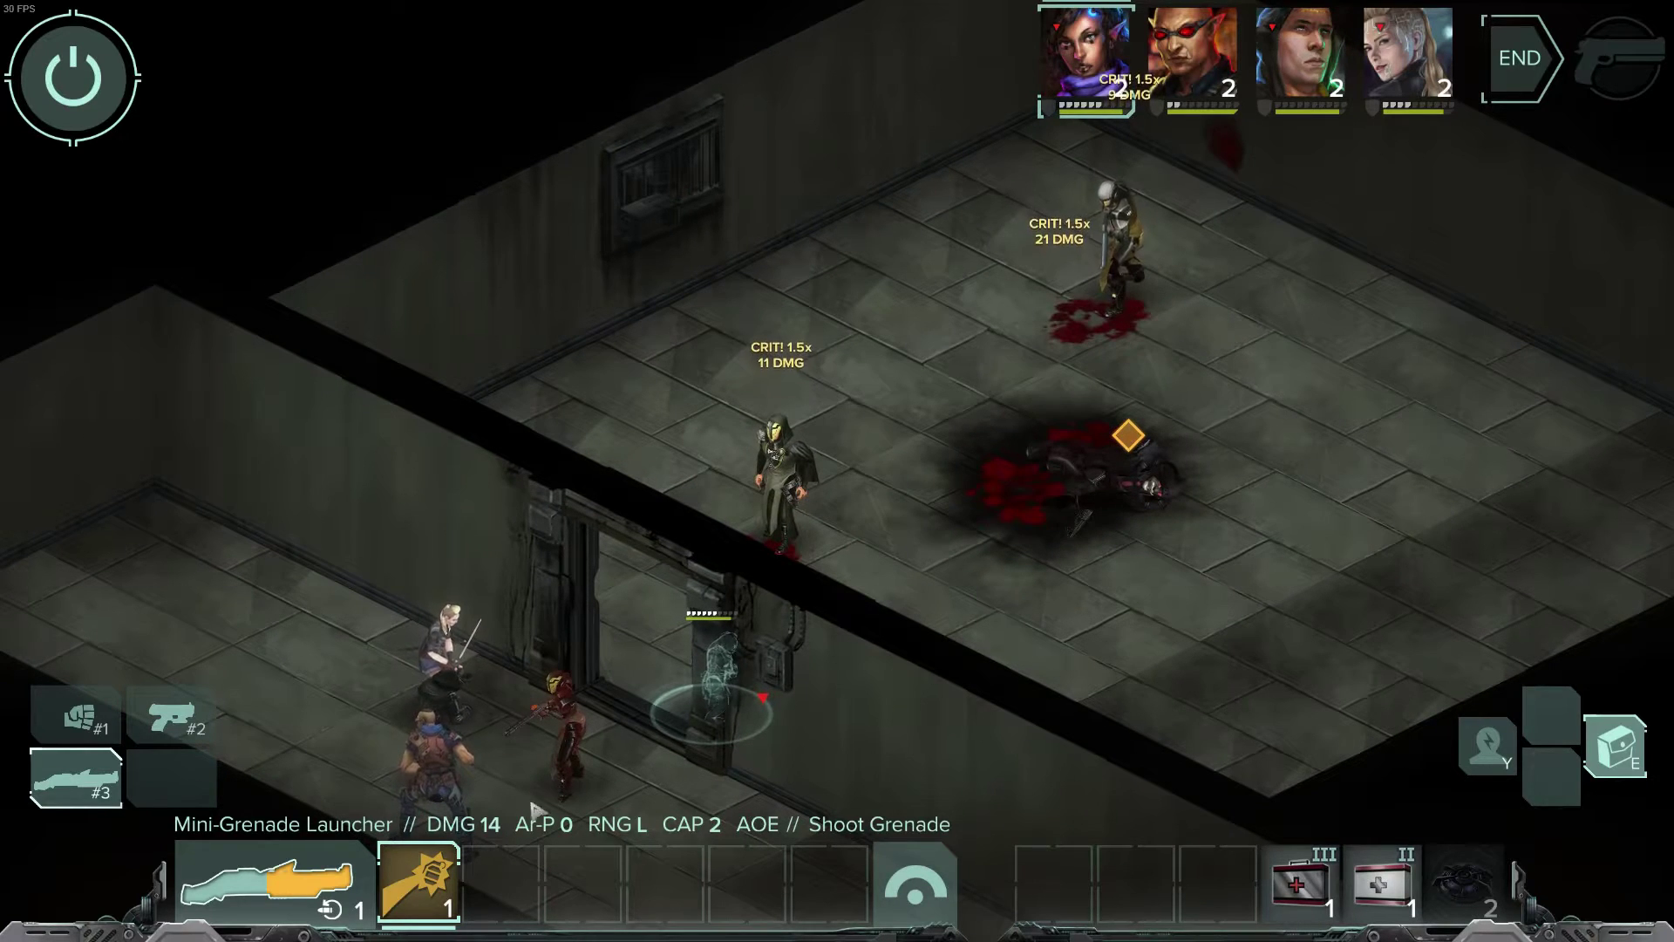
{"action": "left_click", "coordinate": [1123, 315]}
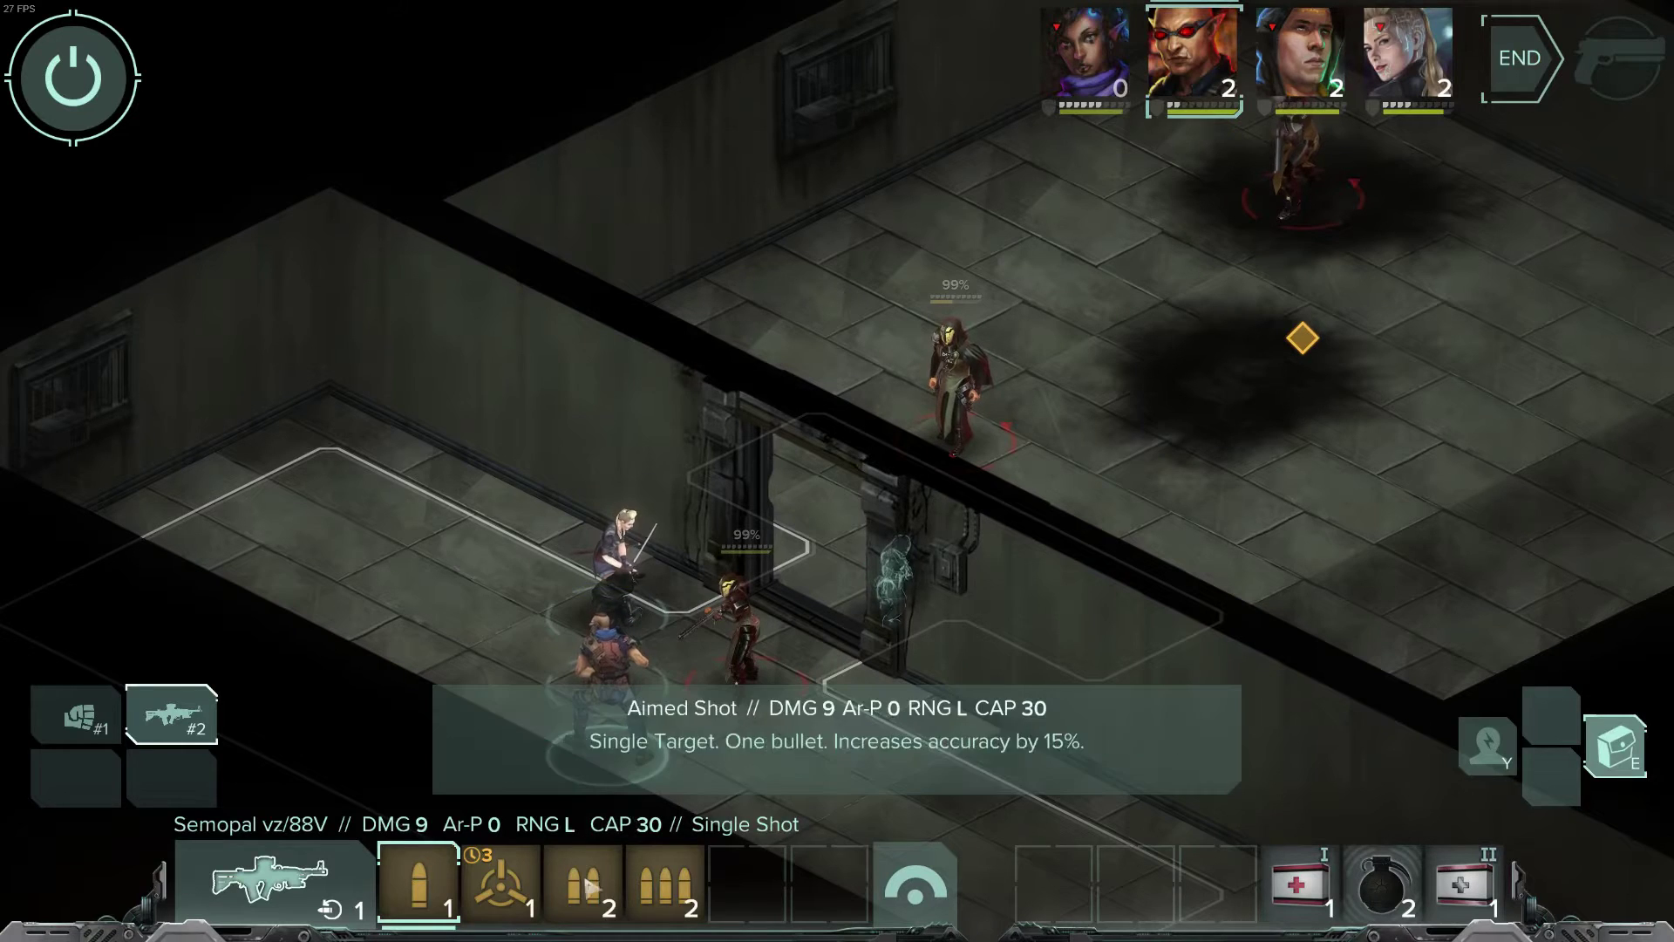
Step: Attack the enemy near the doorway with Duncan's two-point rifle shot and cast the mage's Flamethrower II on the hallway enemy
{"action": "left_click", "coordinate": [584, 885]}
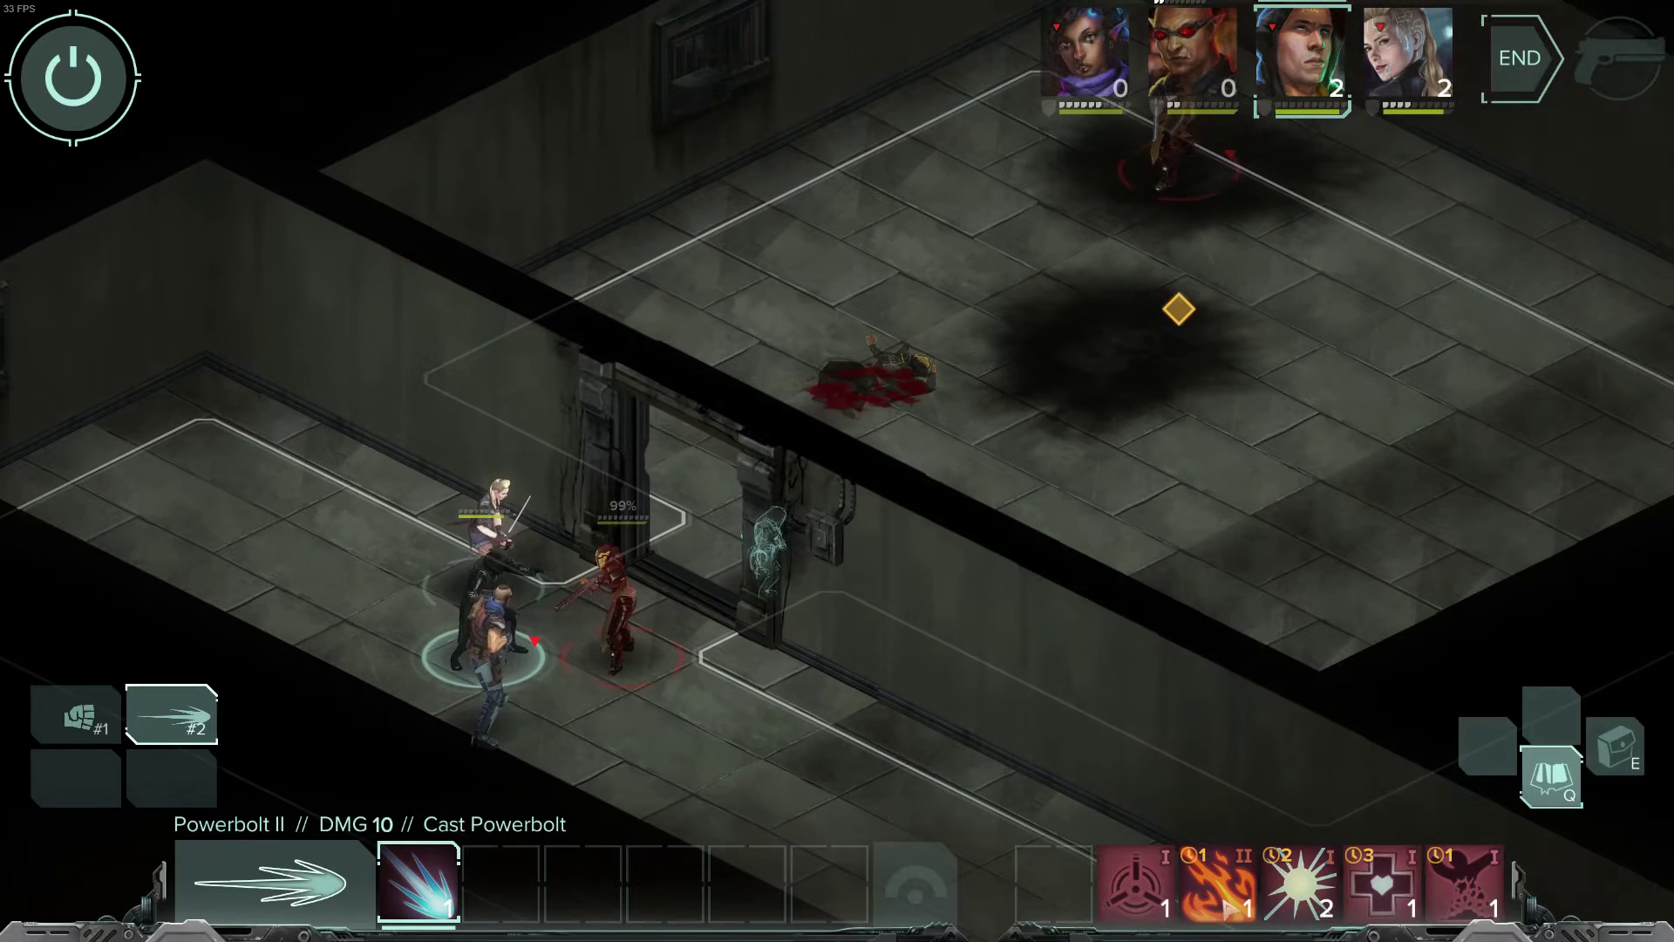
{"action": "left_click", "coordinate": [1225, 907]}
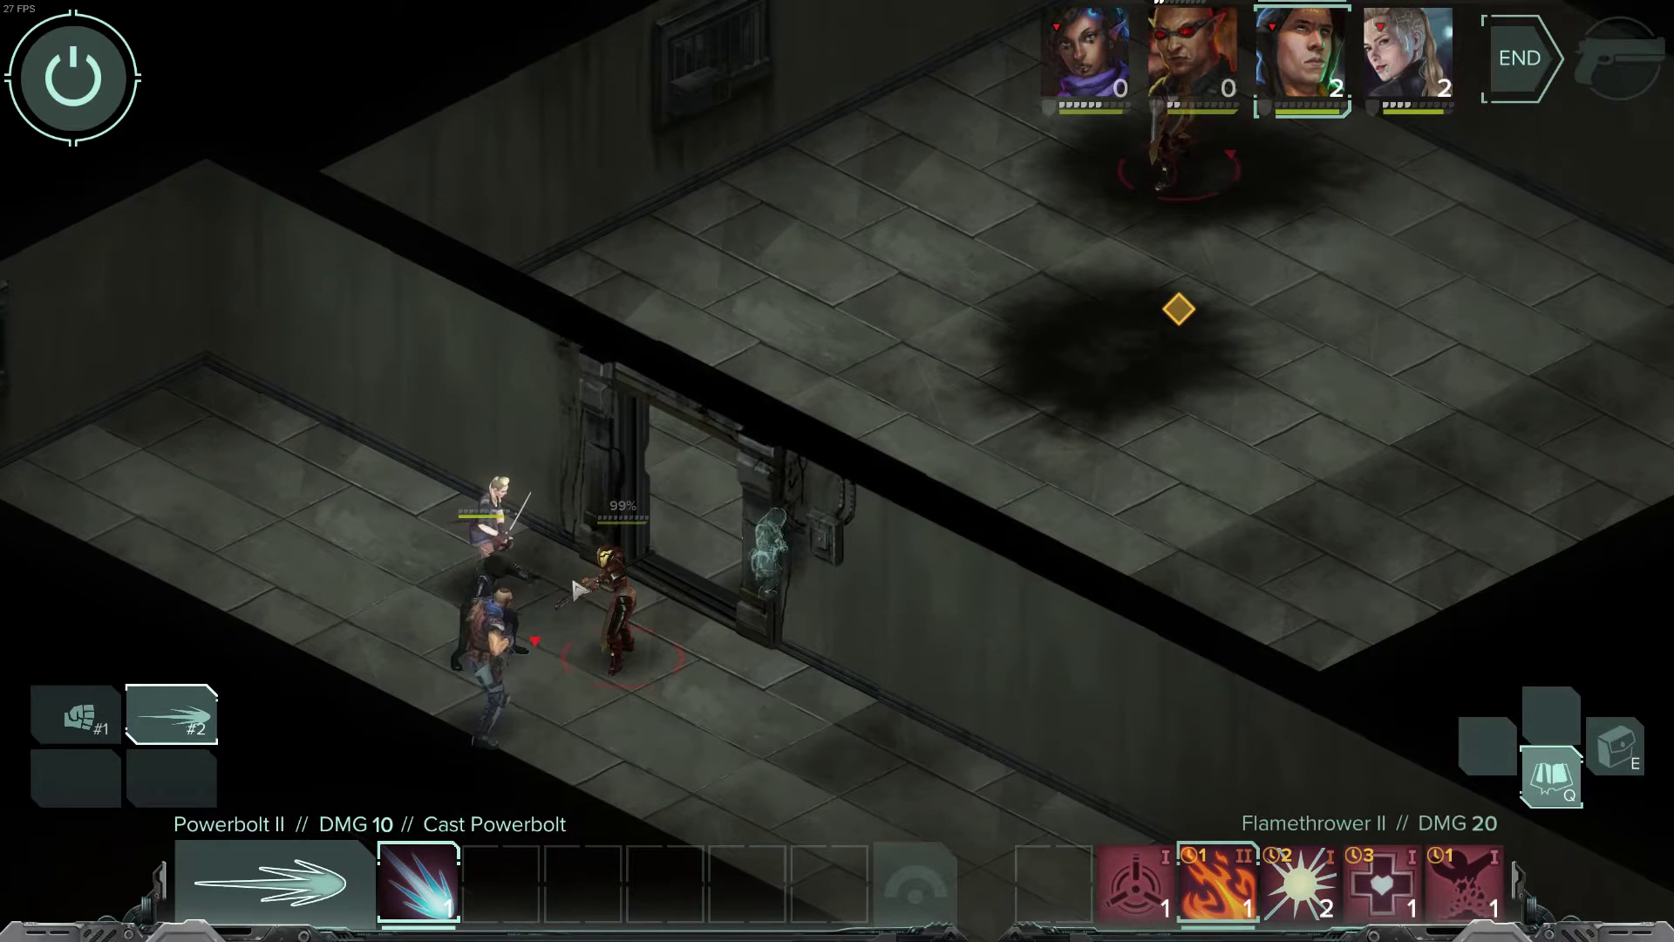
{"action": "left_click", "coordinate": [650, 658]}
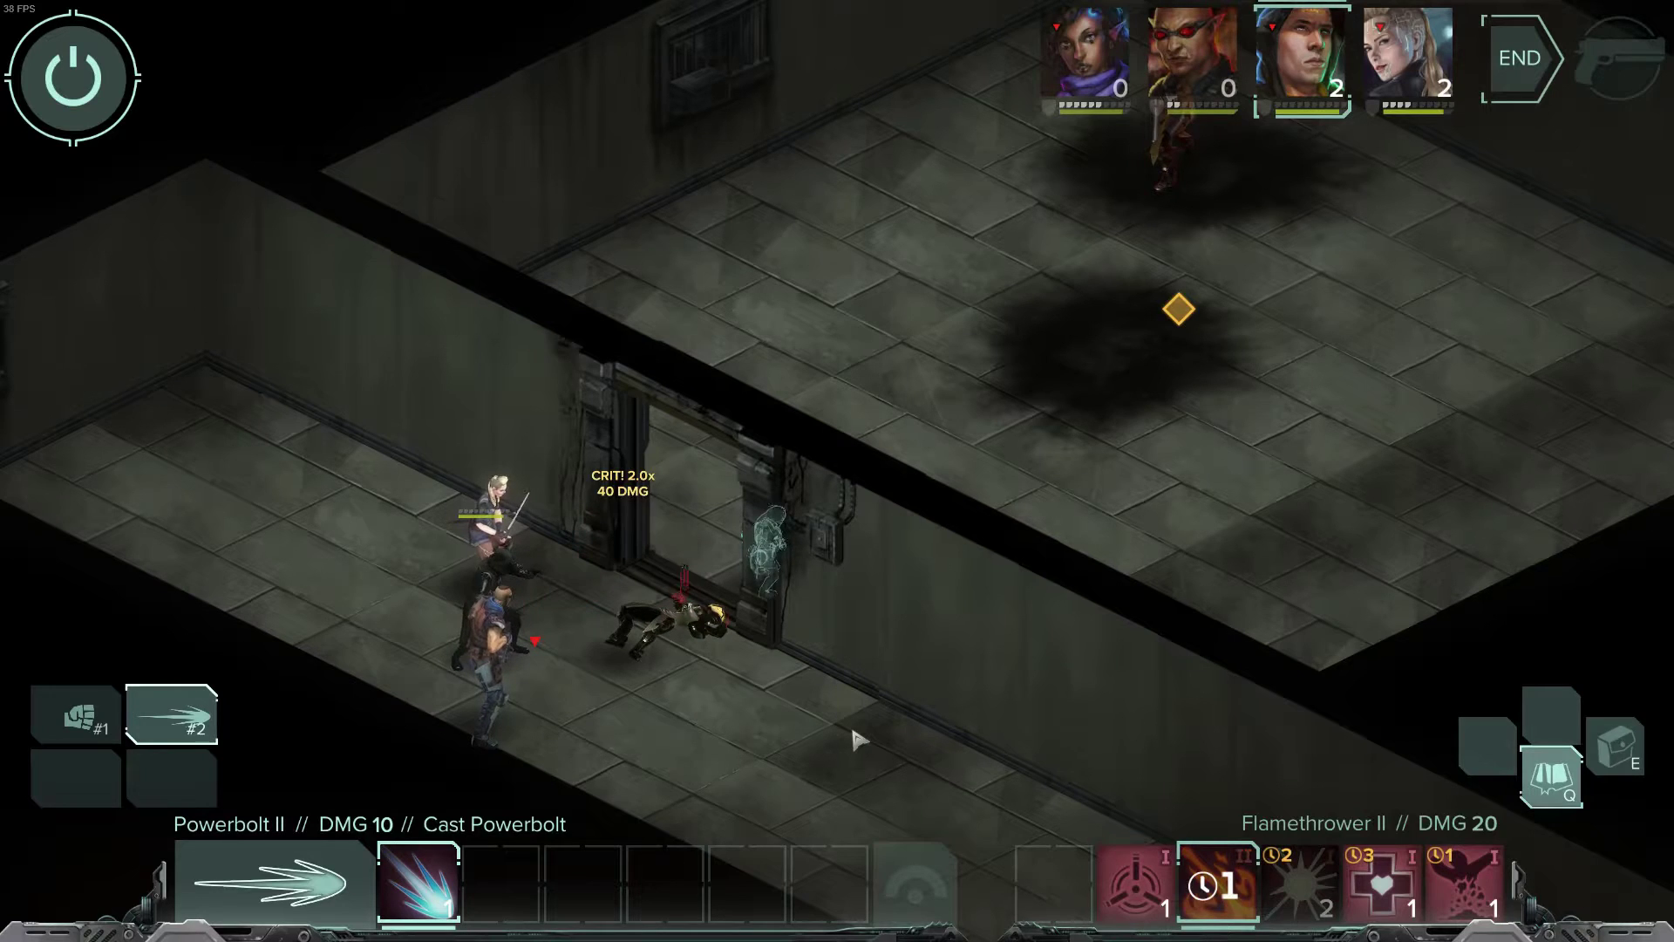
Step: Attack the remaining Knight Errant Grenadier with the mage's Powerbolt II and Lucky Strike's Hand-Forged Katana
{"action": "left_click", "coordinate": [1034, 506]}
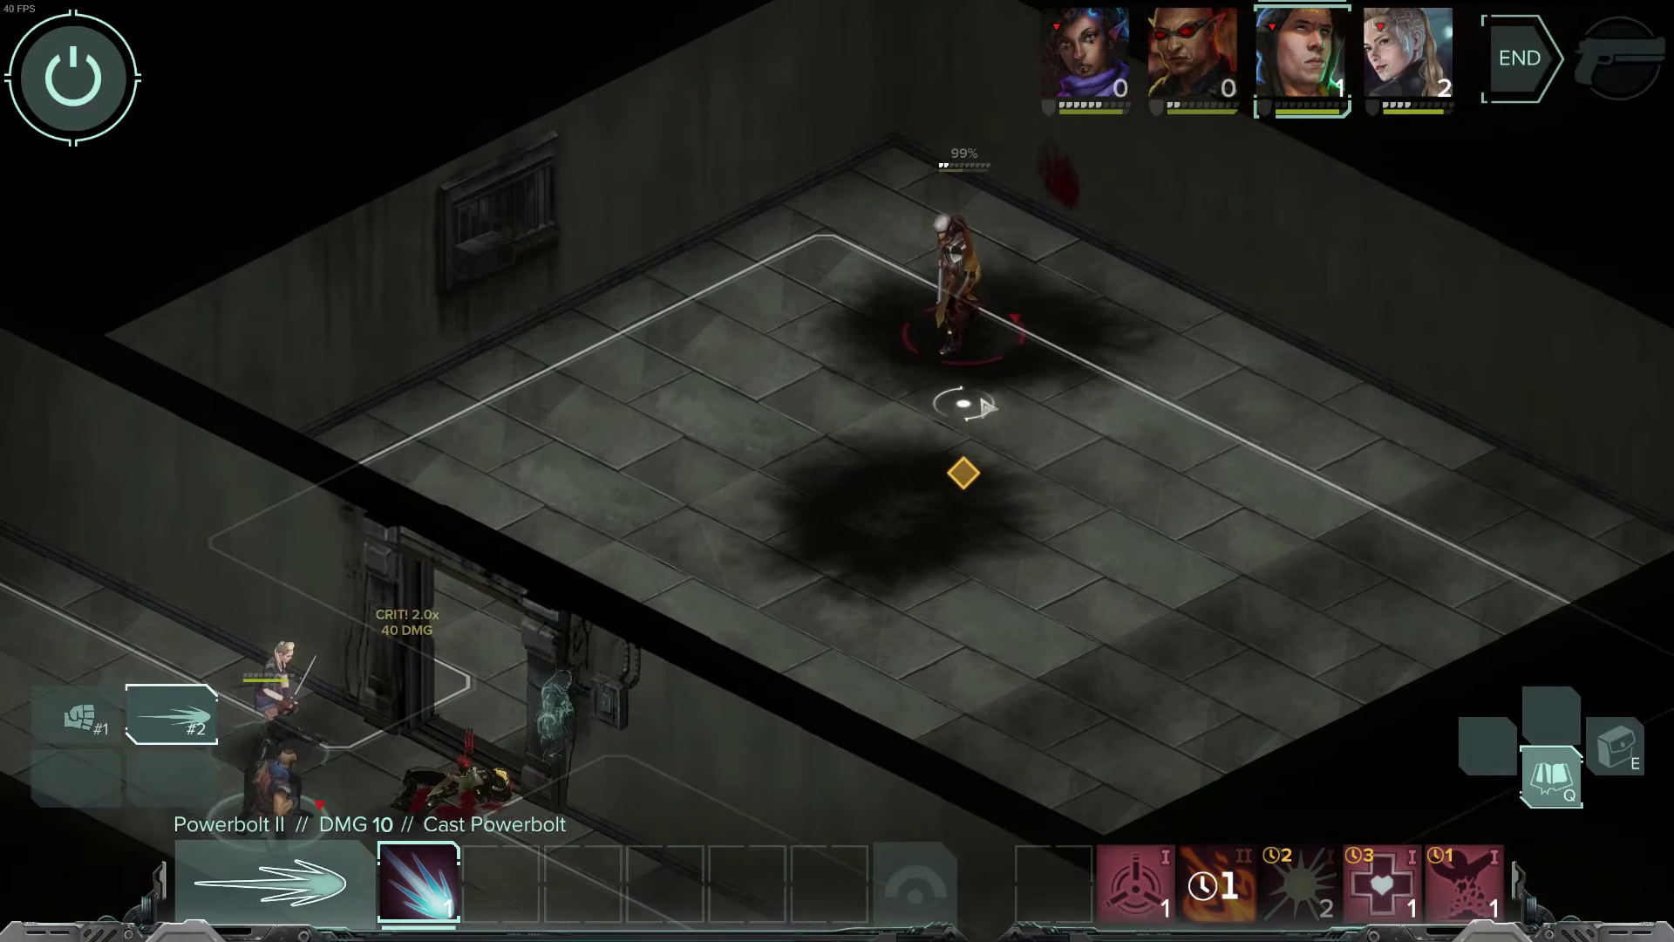
{"action": "left_click", "coordinate": [988, 330]}
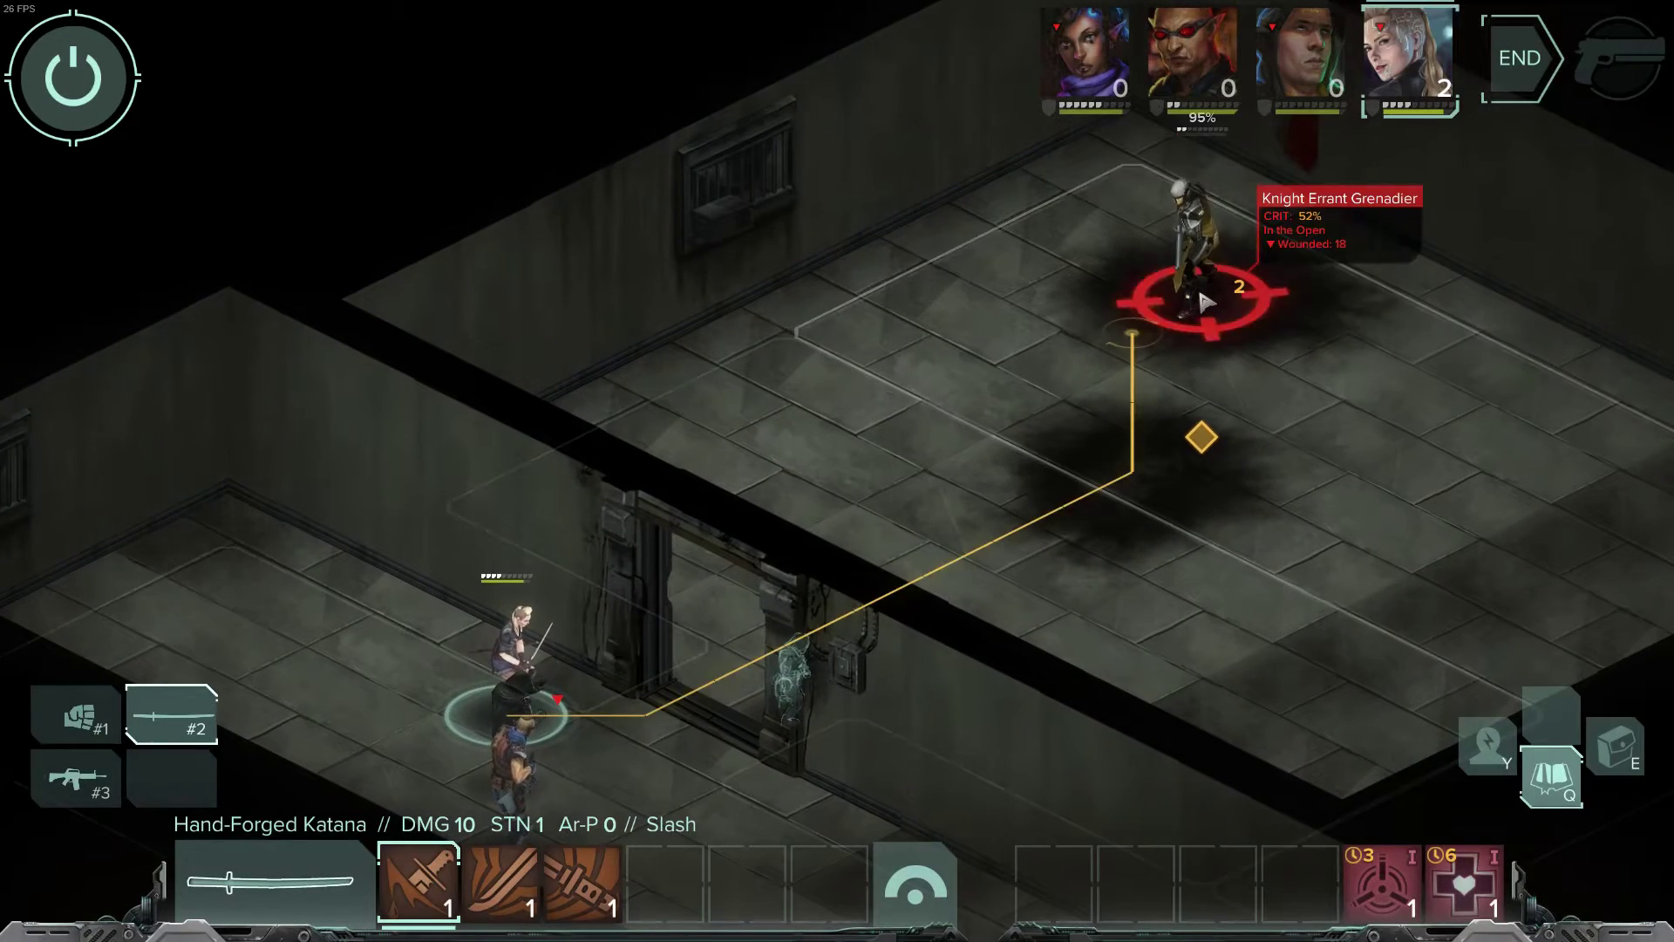
{"action": "left_click", "coordinate": [1138, 284]}
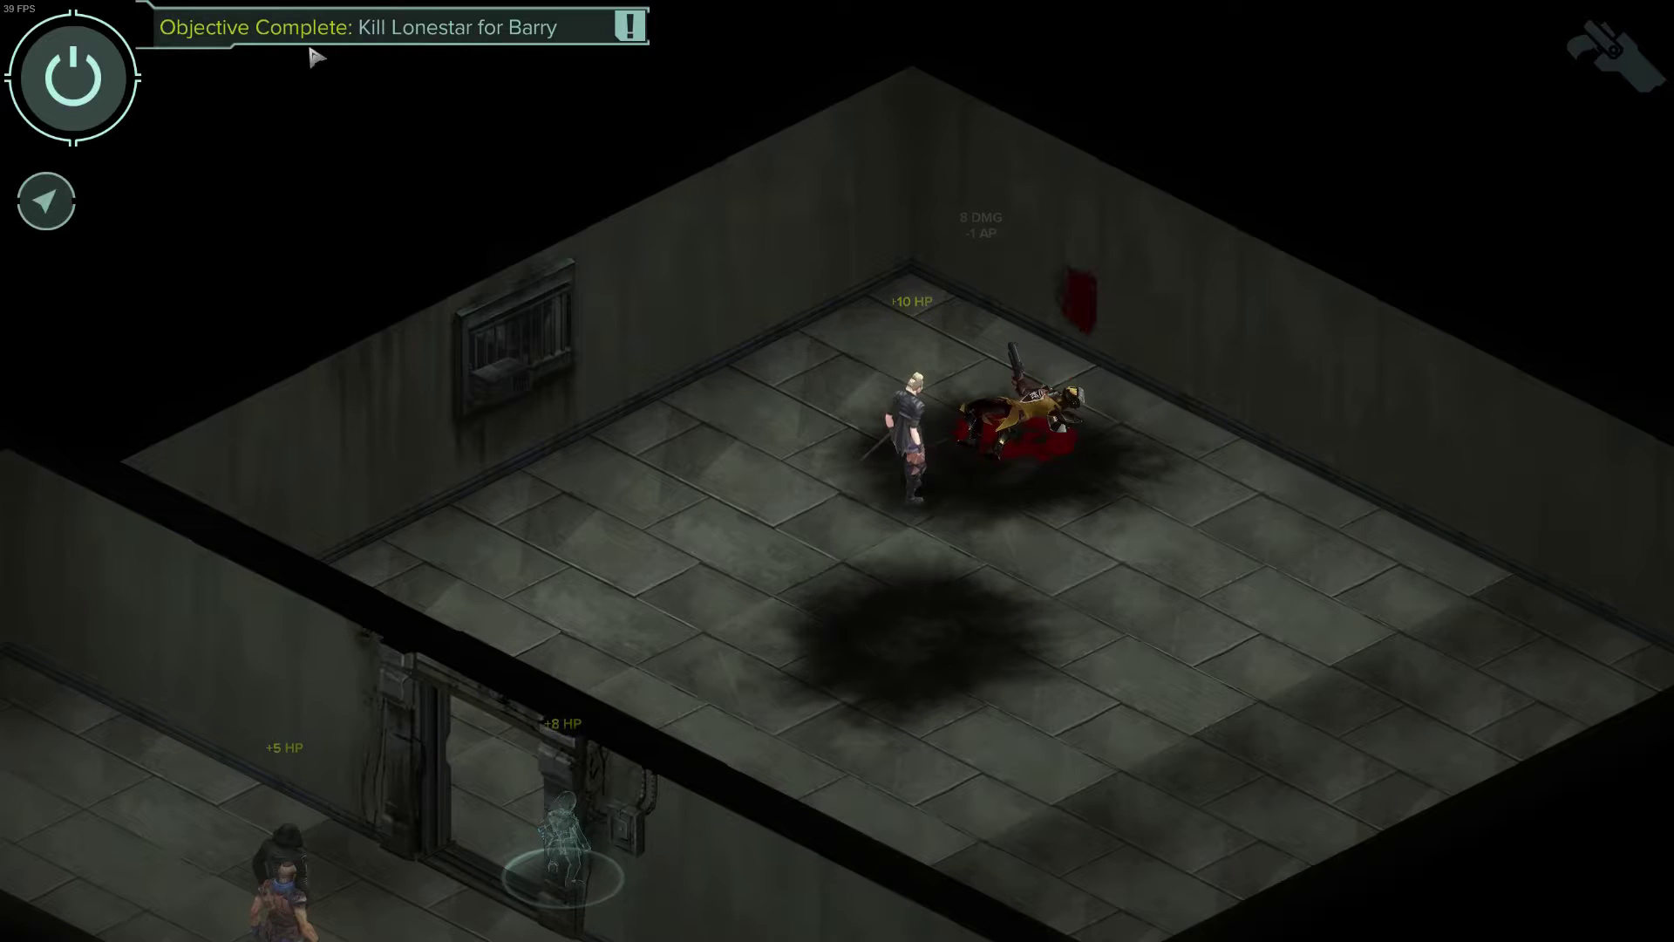
Step: Check the status of the "Kill Lonestar for Barry" objective and close the objectives list
{"action": "left_click", "coordinate": [123, 101]}
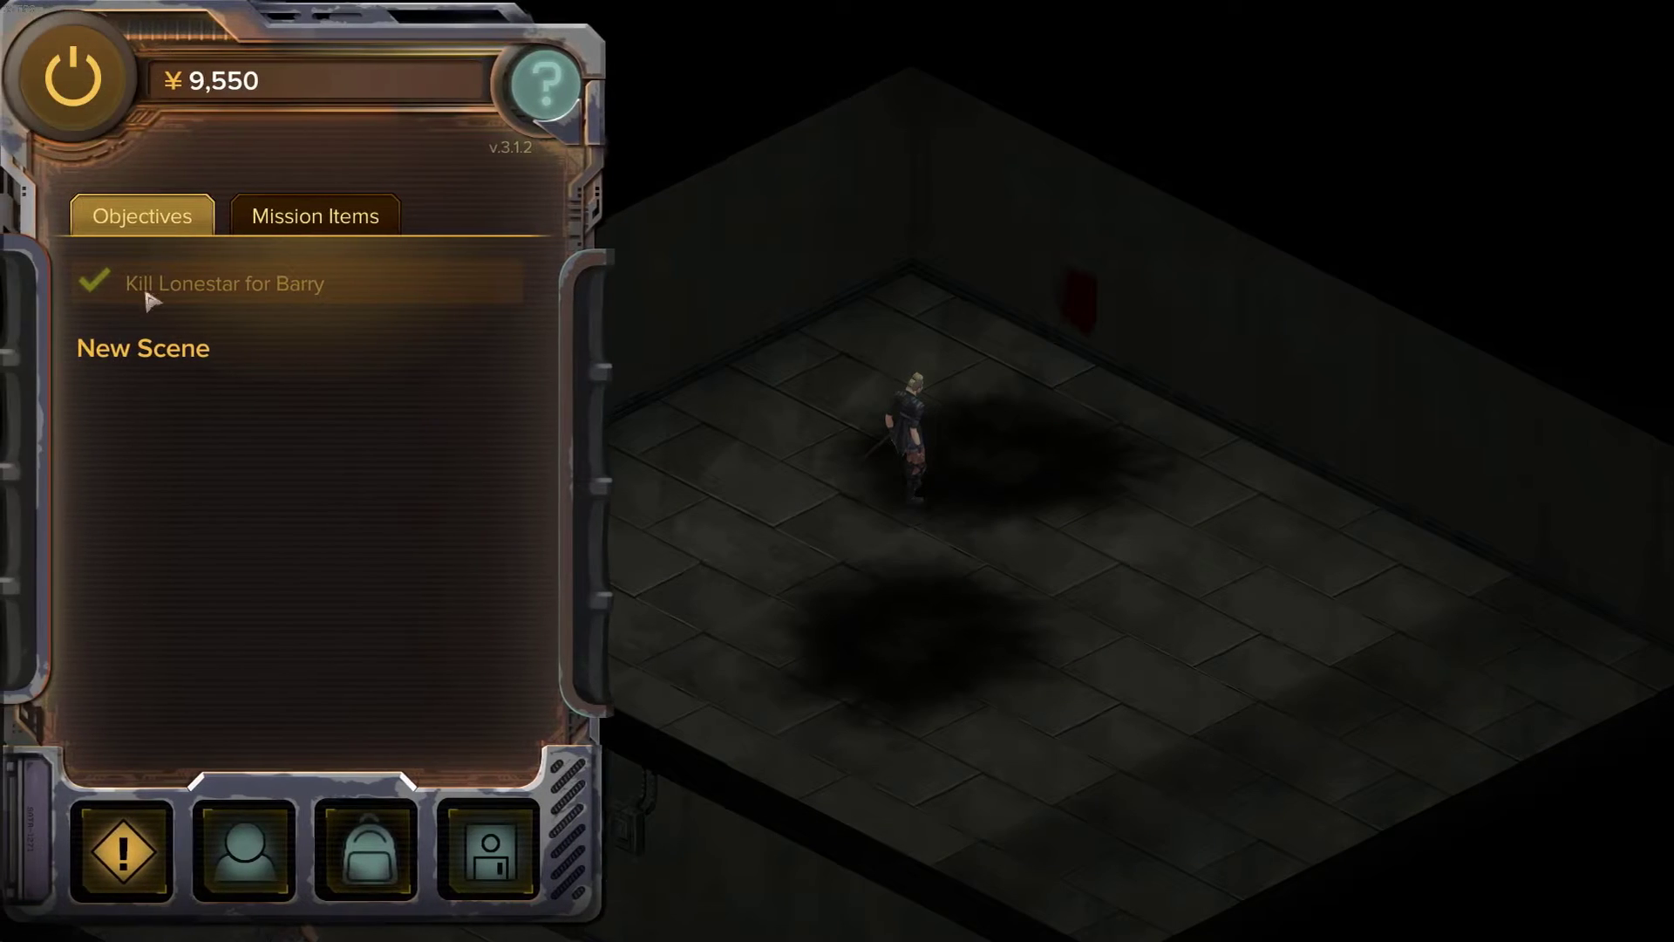
{"action": "left_click", "coordinate": [91, 85]}
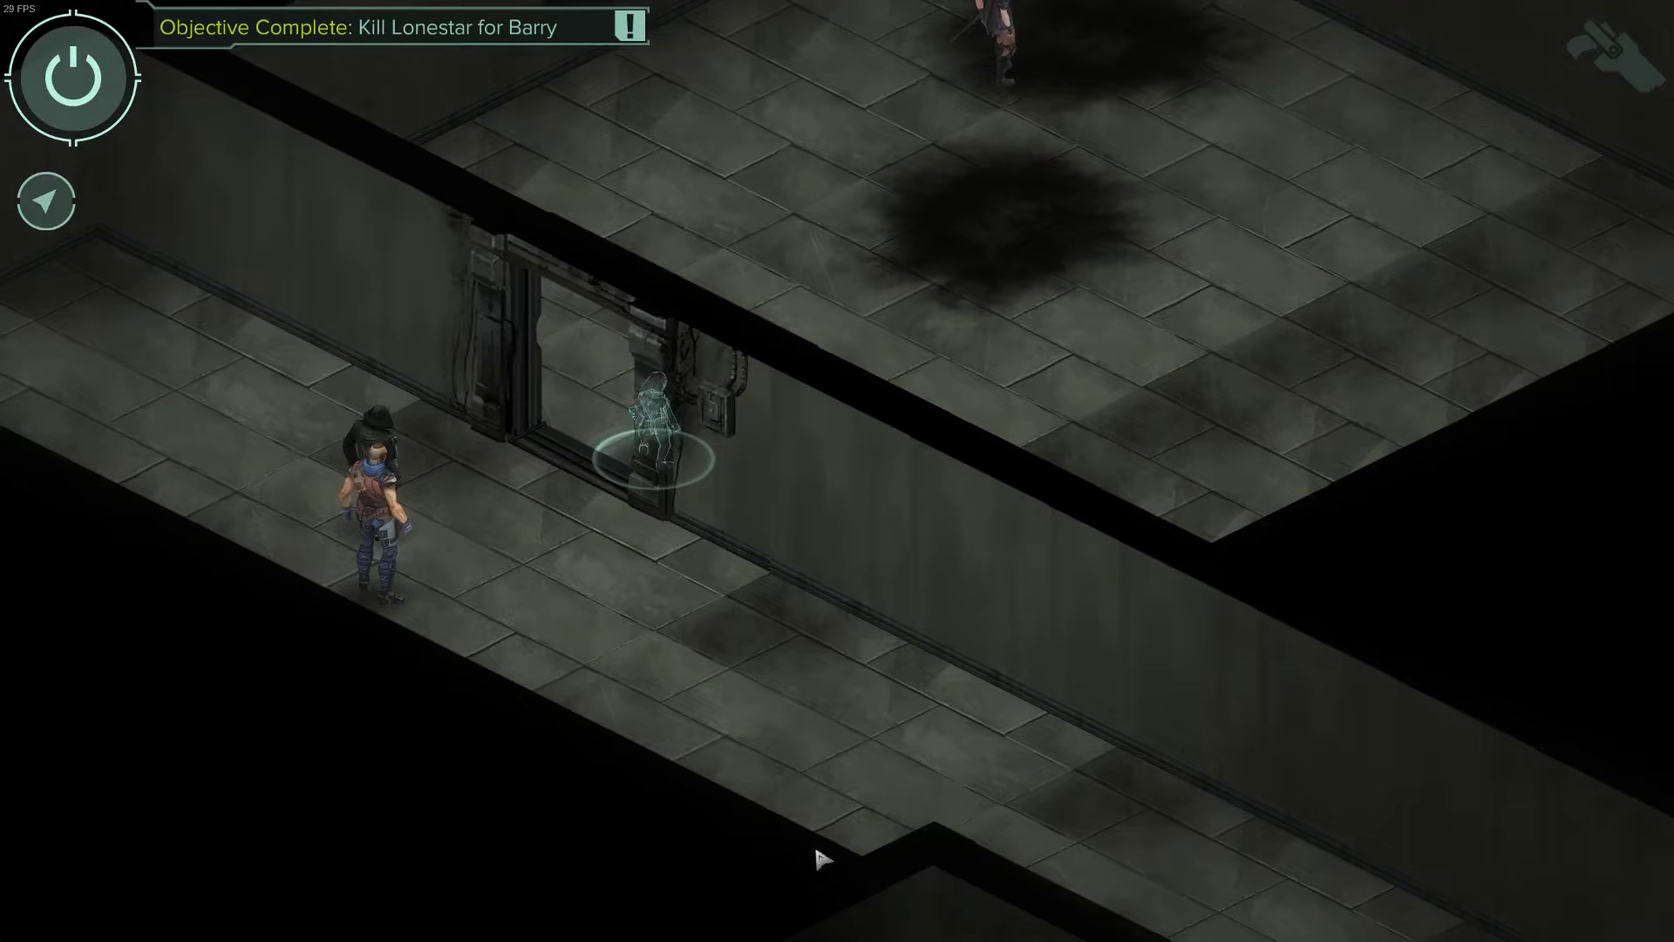
Step: Lead the team back along the hallway into Barry's room and check Is0bel's stats and available karma
{"action": "left_click", "coordinate": [914, 803]}
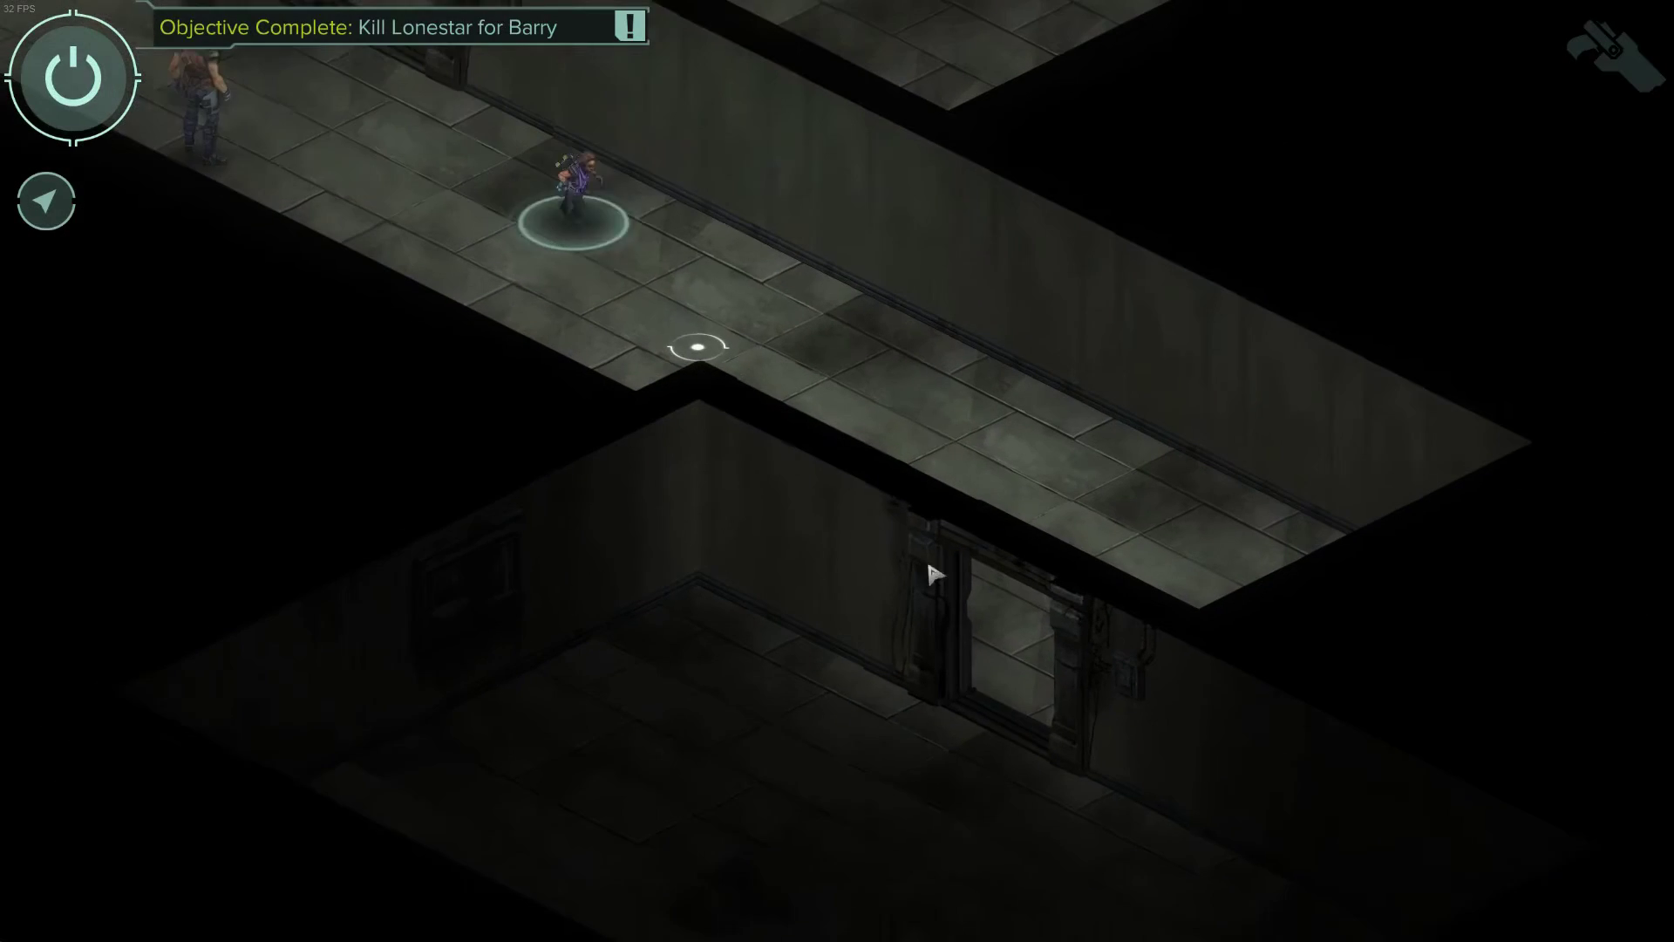
{"action": "left_click", "coordinate": [907, 743]}
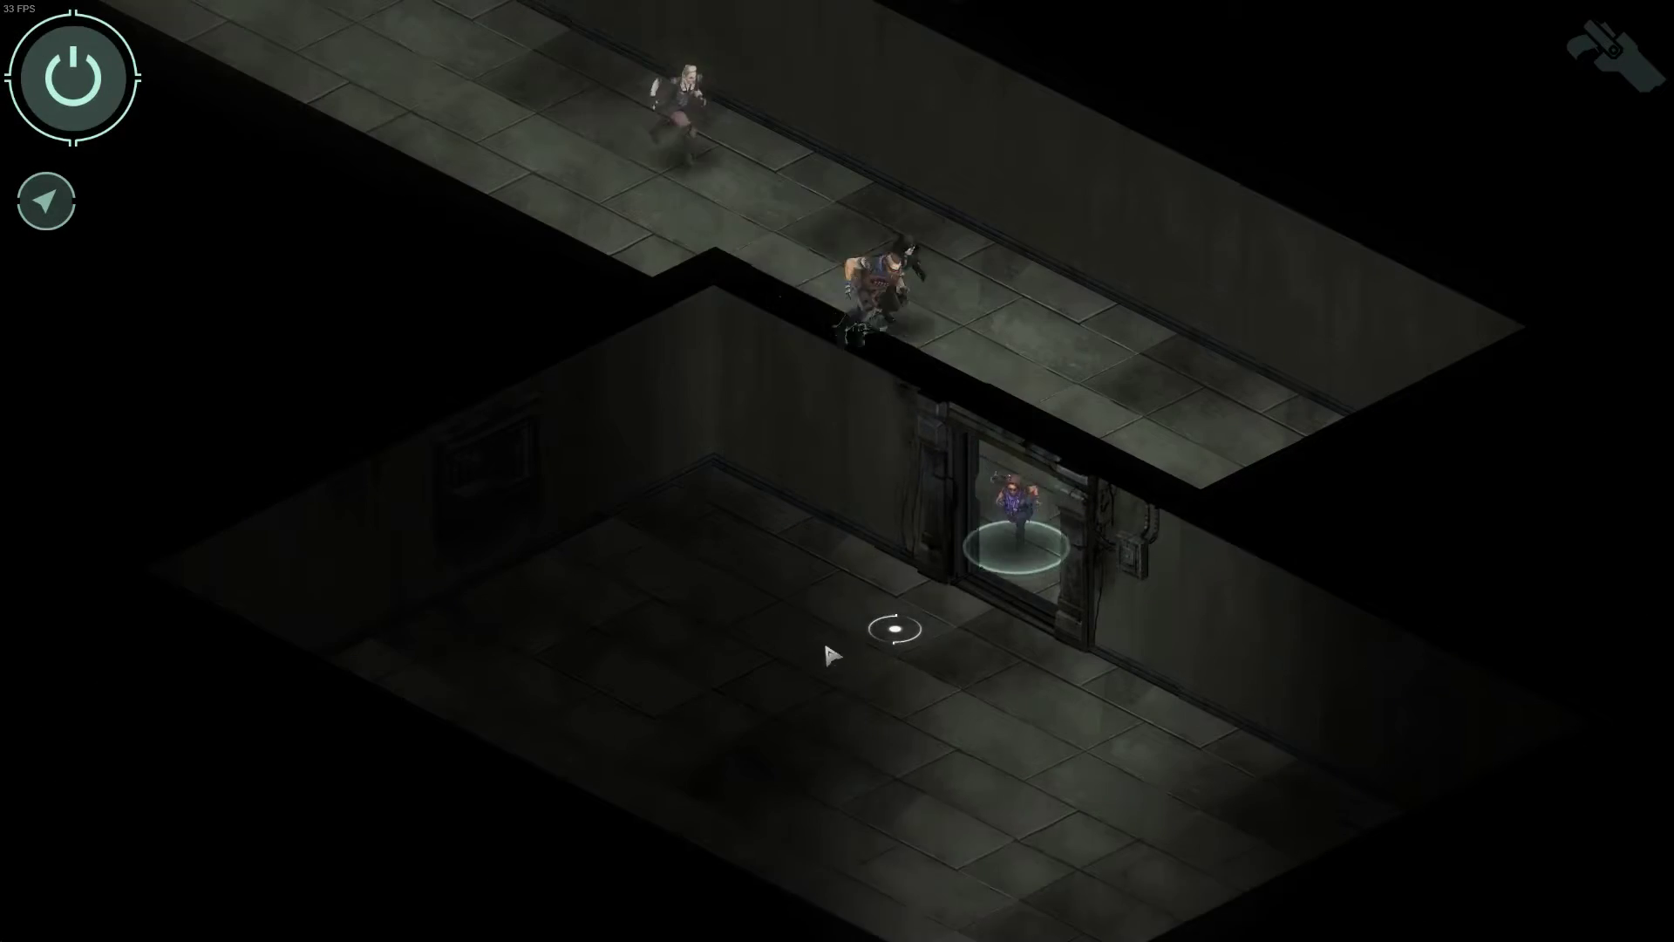
{"action": "left_click", "coordinate": [77, 100]}
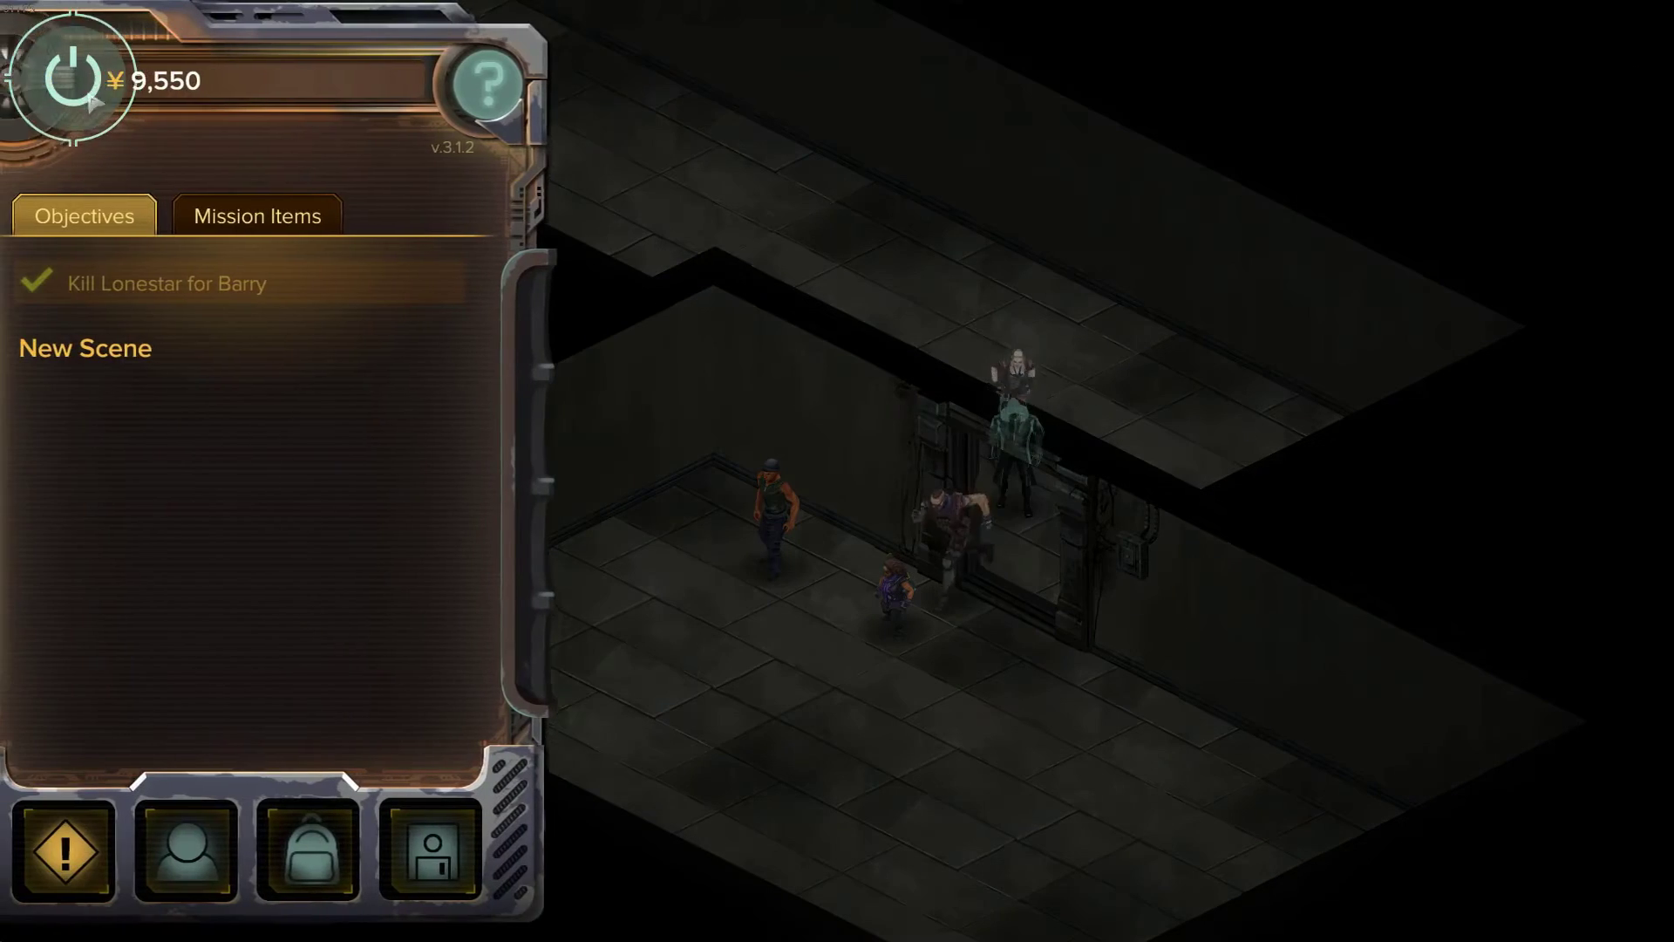
{"action": "left_click", "coordinate": [249, 862]}
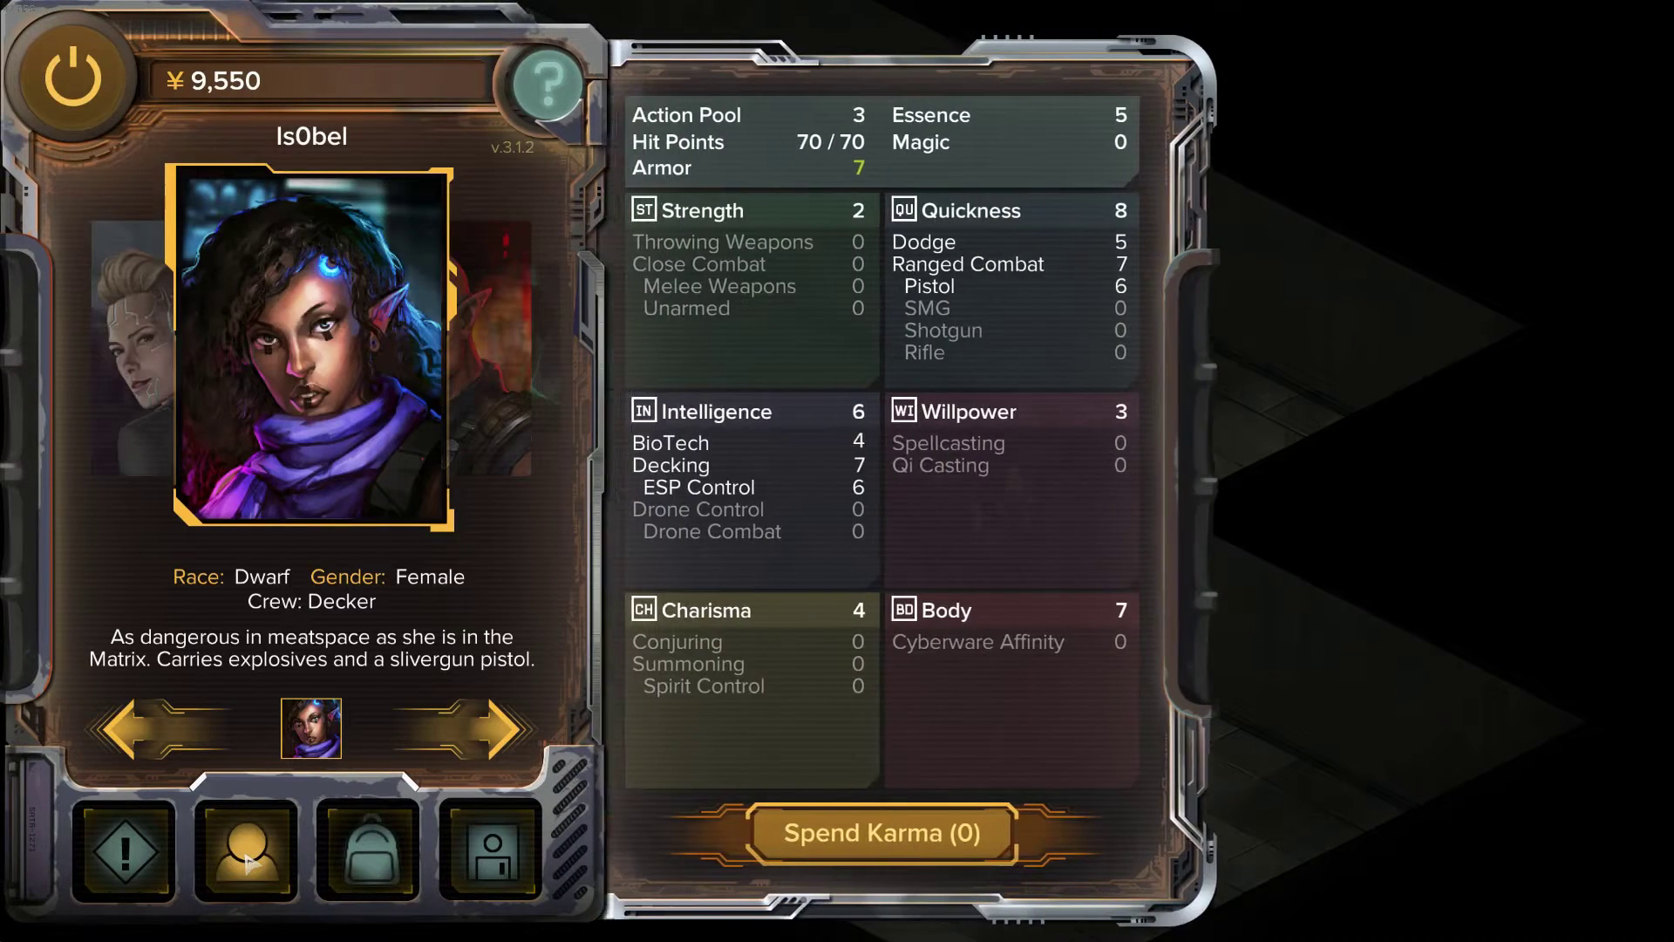
{"action": "left_click", "coordinate": [72, 112]}
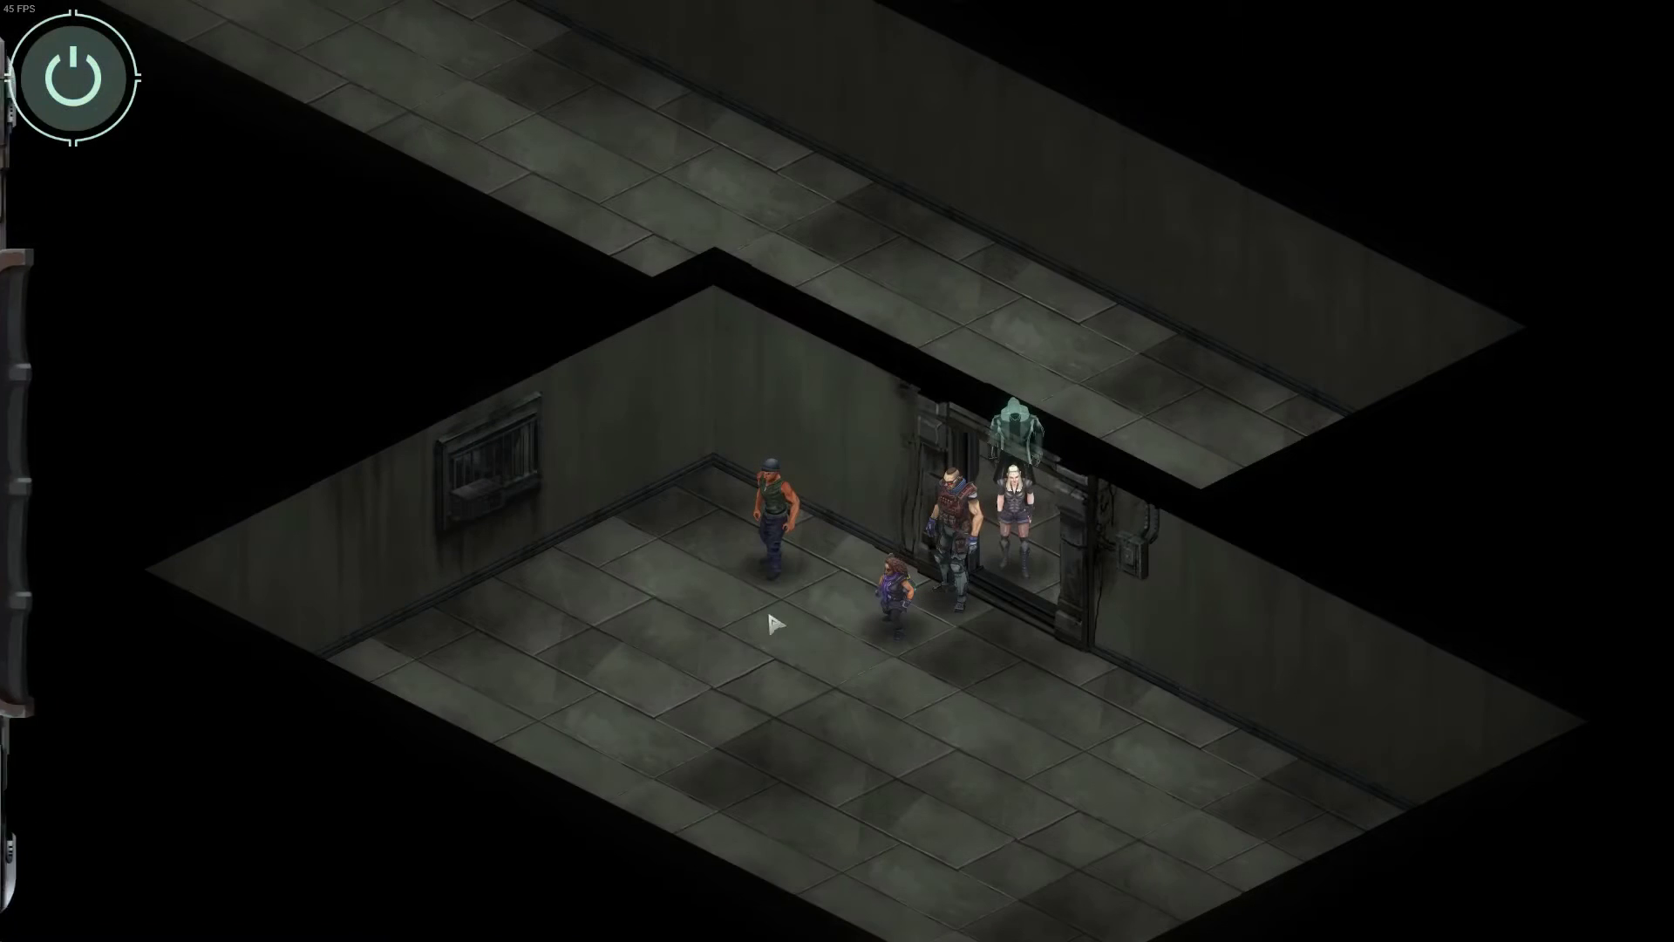
Step: Report back to Barry, choose the charisma reply asking for $60 and finish the conversation
{"action": "left_click", "coordinate": [764, 583]}
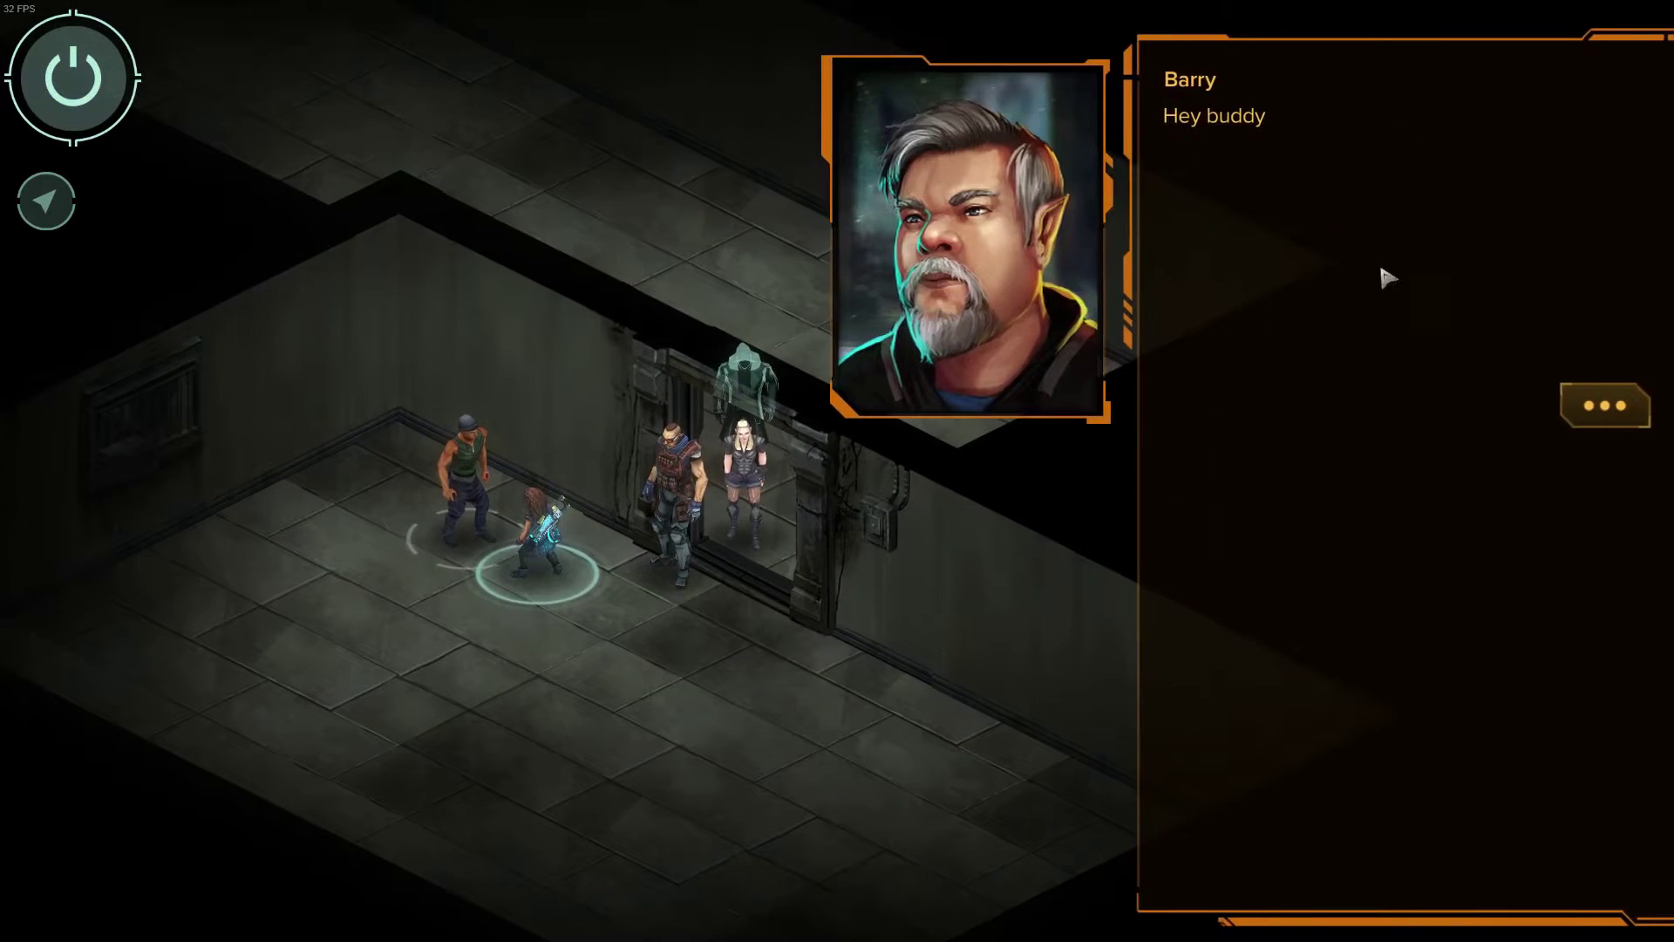
{"action": "left_click", "coordinate": [1607, 421]}
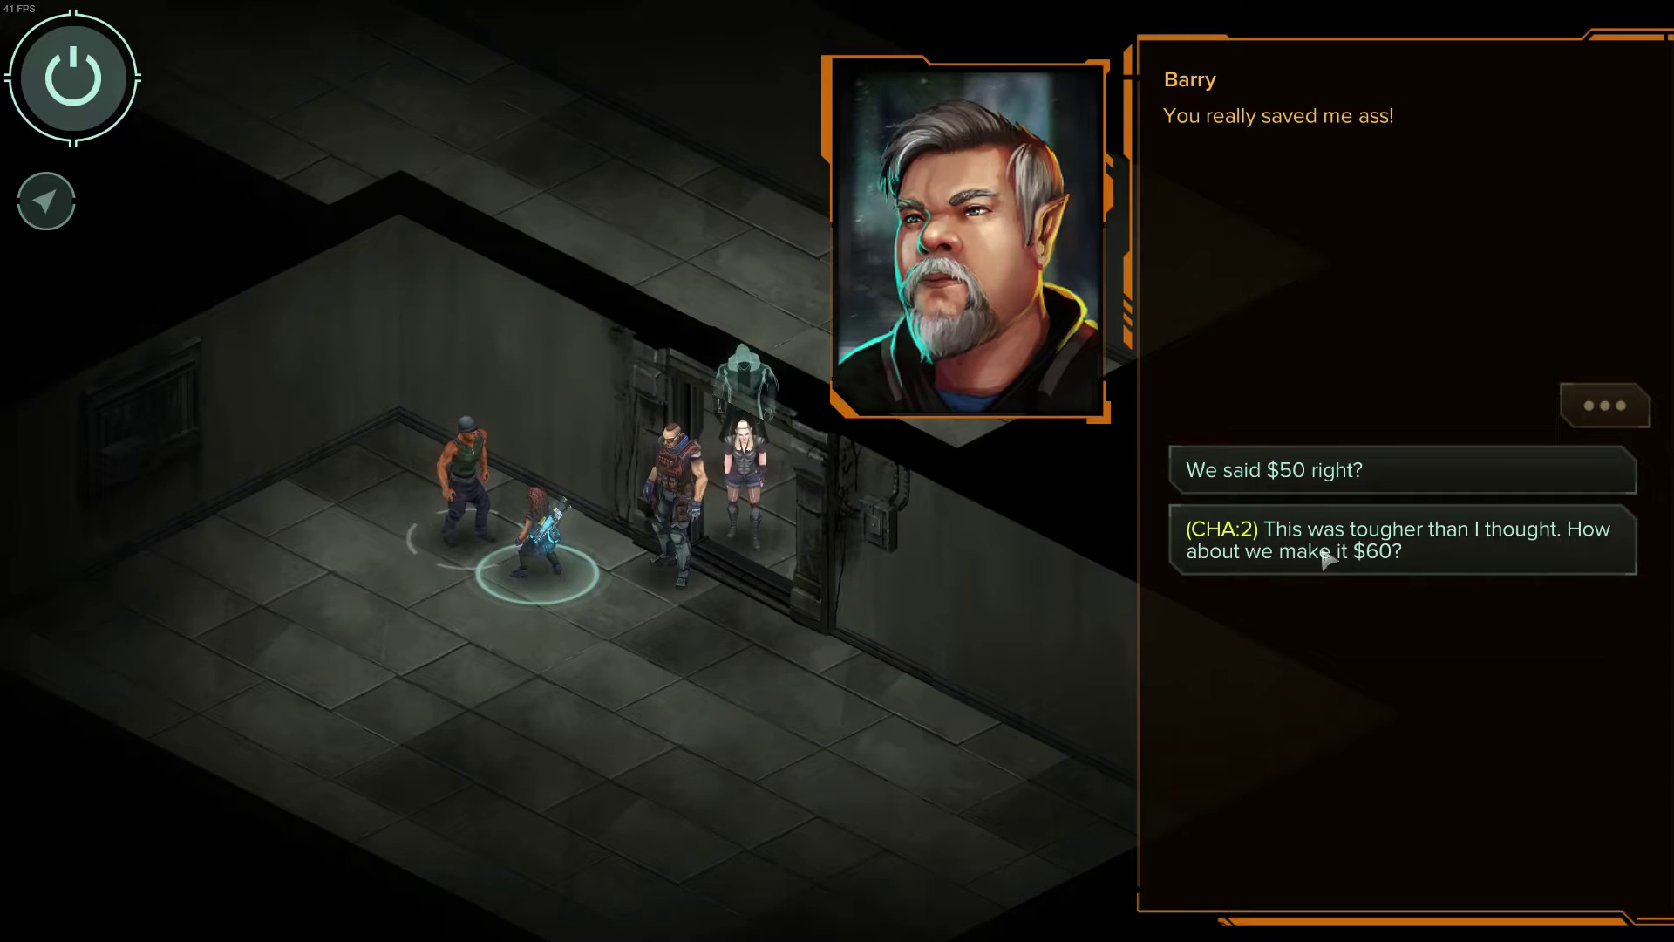
{"action": "left_click", "coordinate": [1423, 571]}
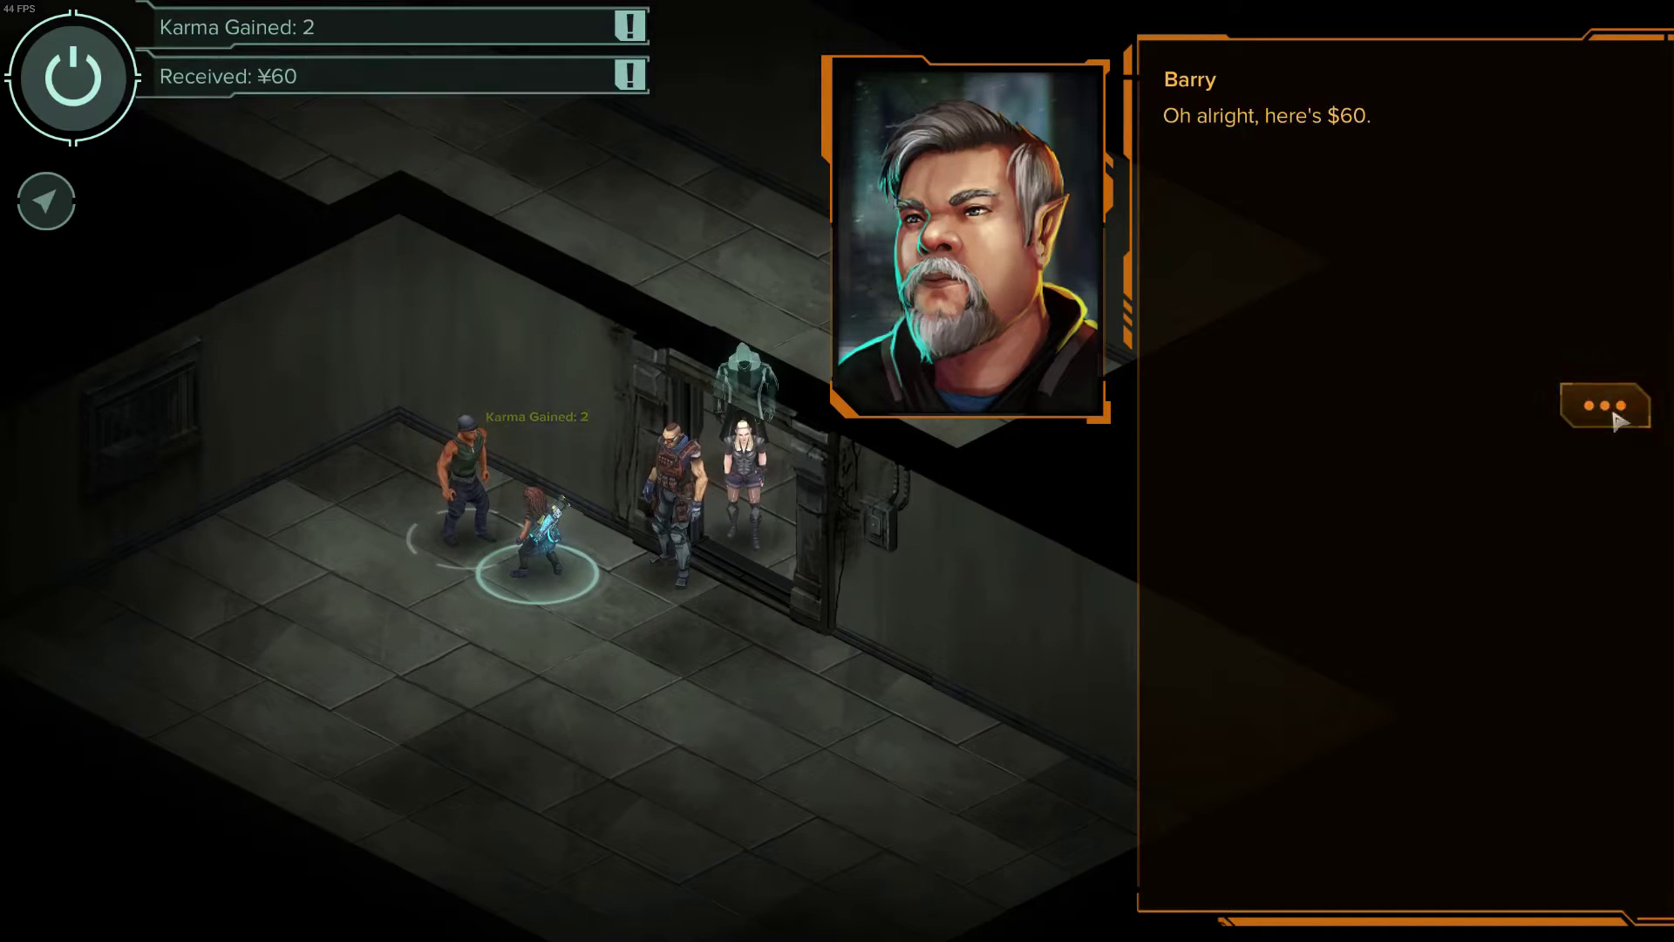
{"action": "left_click", "coordinate": [1603, 406]}
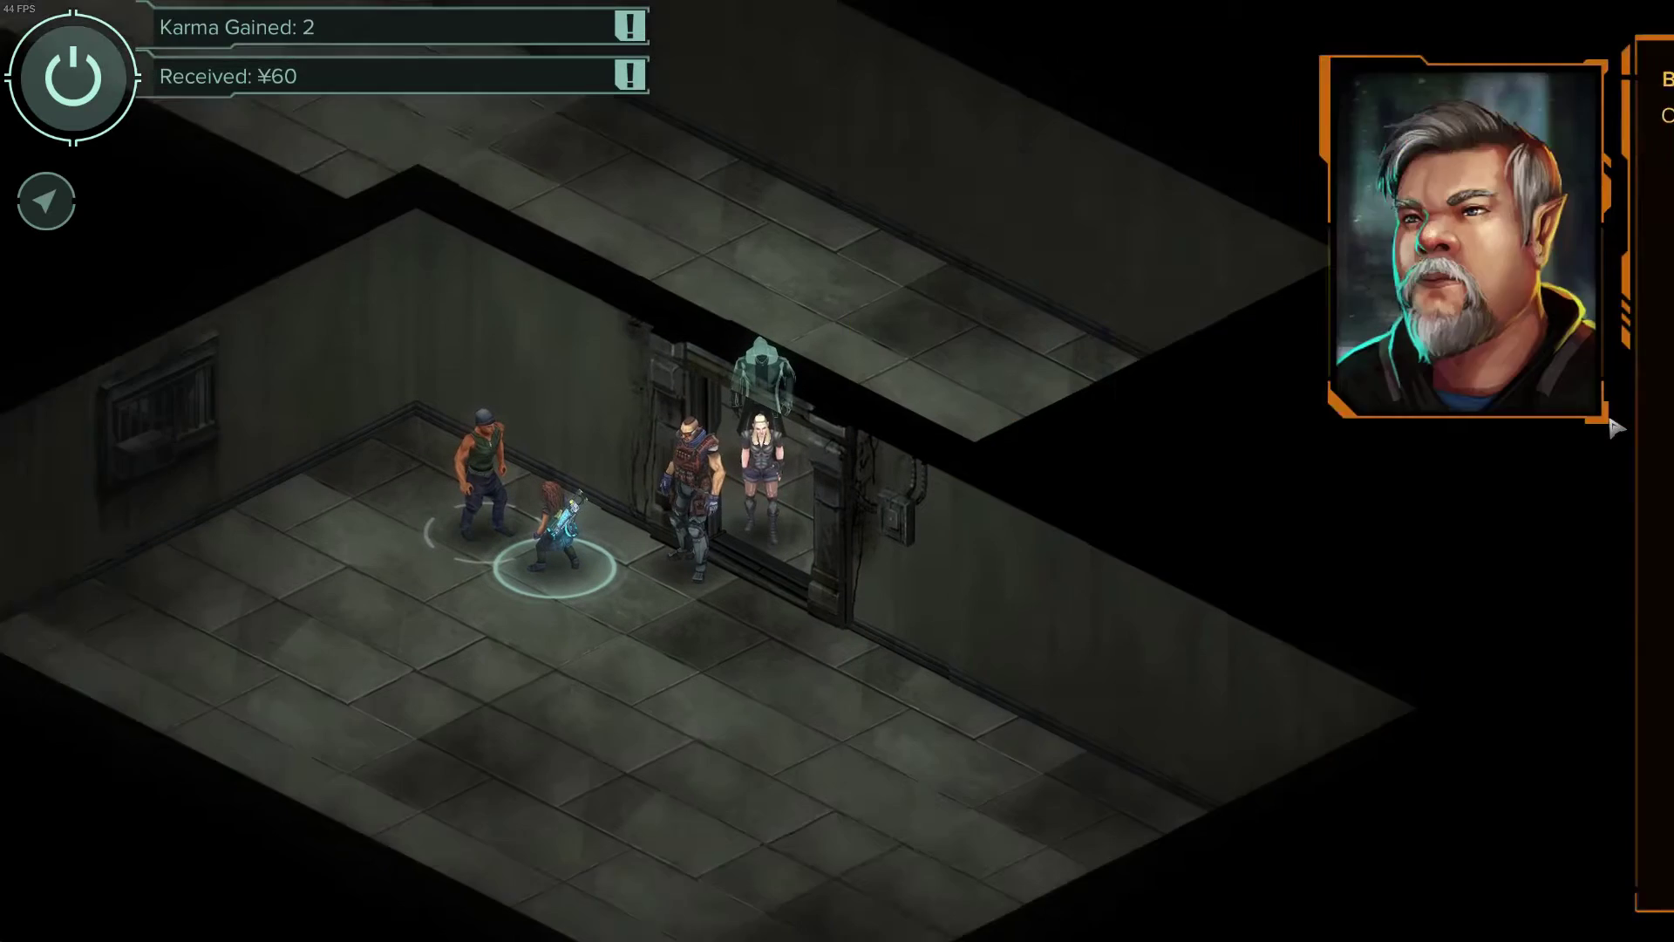
Step: Examine Is0bel's karma and attribute upgrade screen, then leave it without spending any points
{"action": "left_click", "coordinate": [75, 80]}
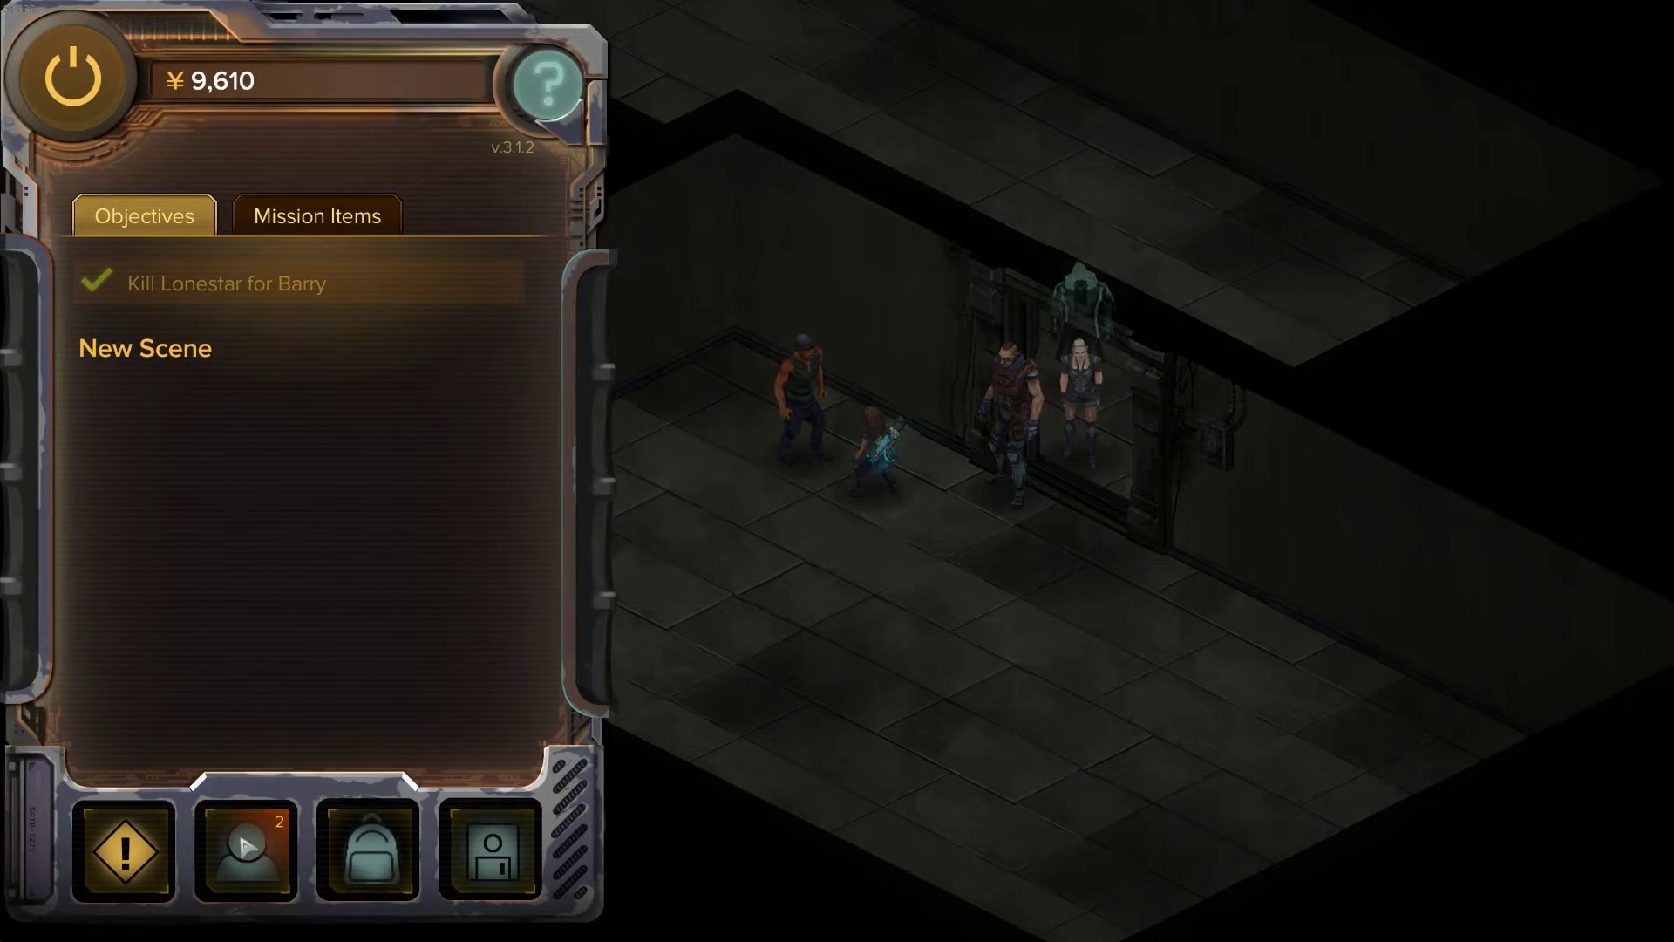
{"action": "left_click", "coordinate": [267, 833]}
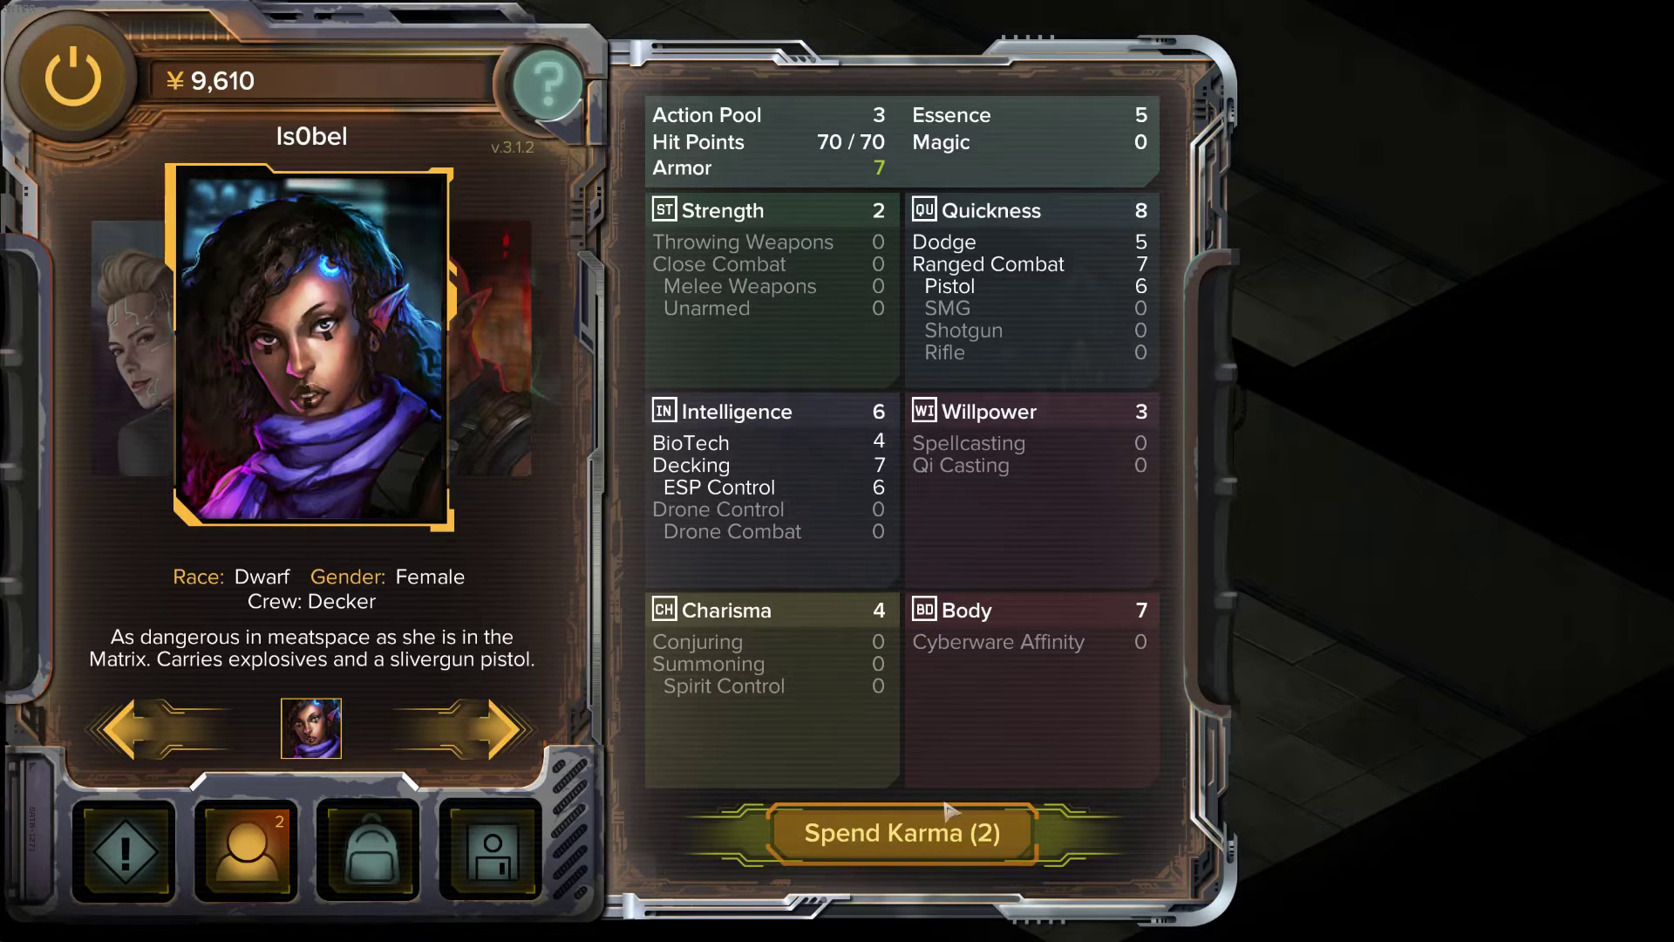
{"action": "left_click", "coordinate": [906, 830]}
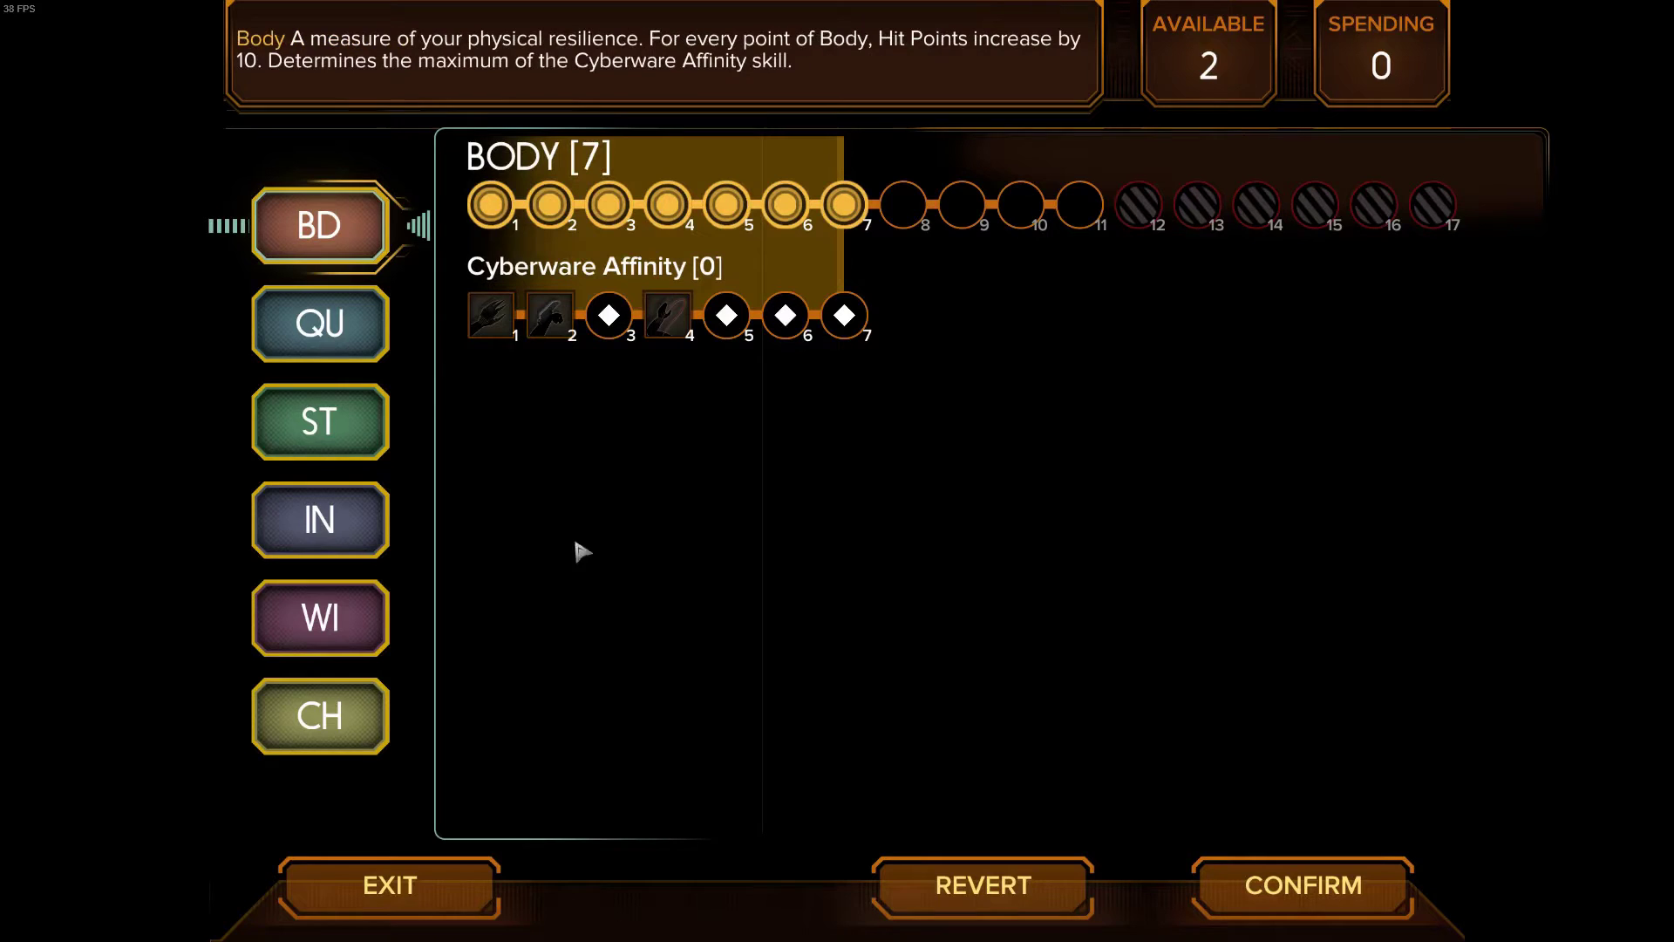
{"action": "left_click", "coordinate": [390, 885]}
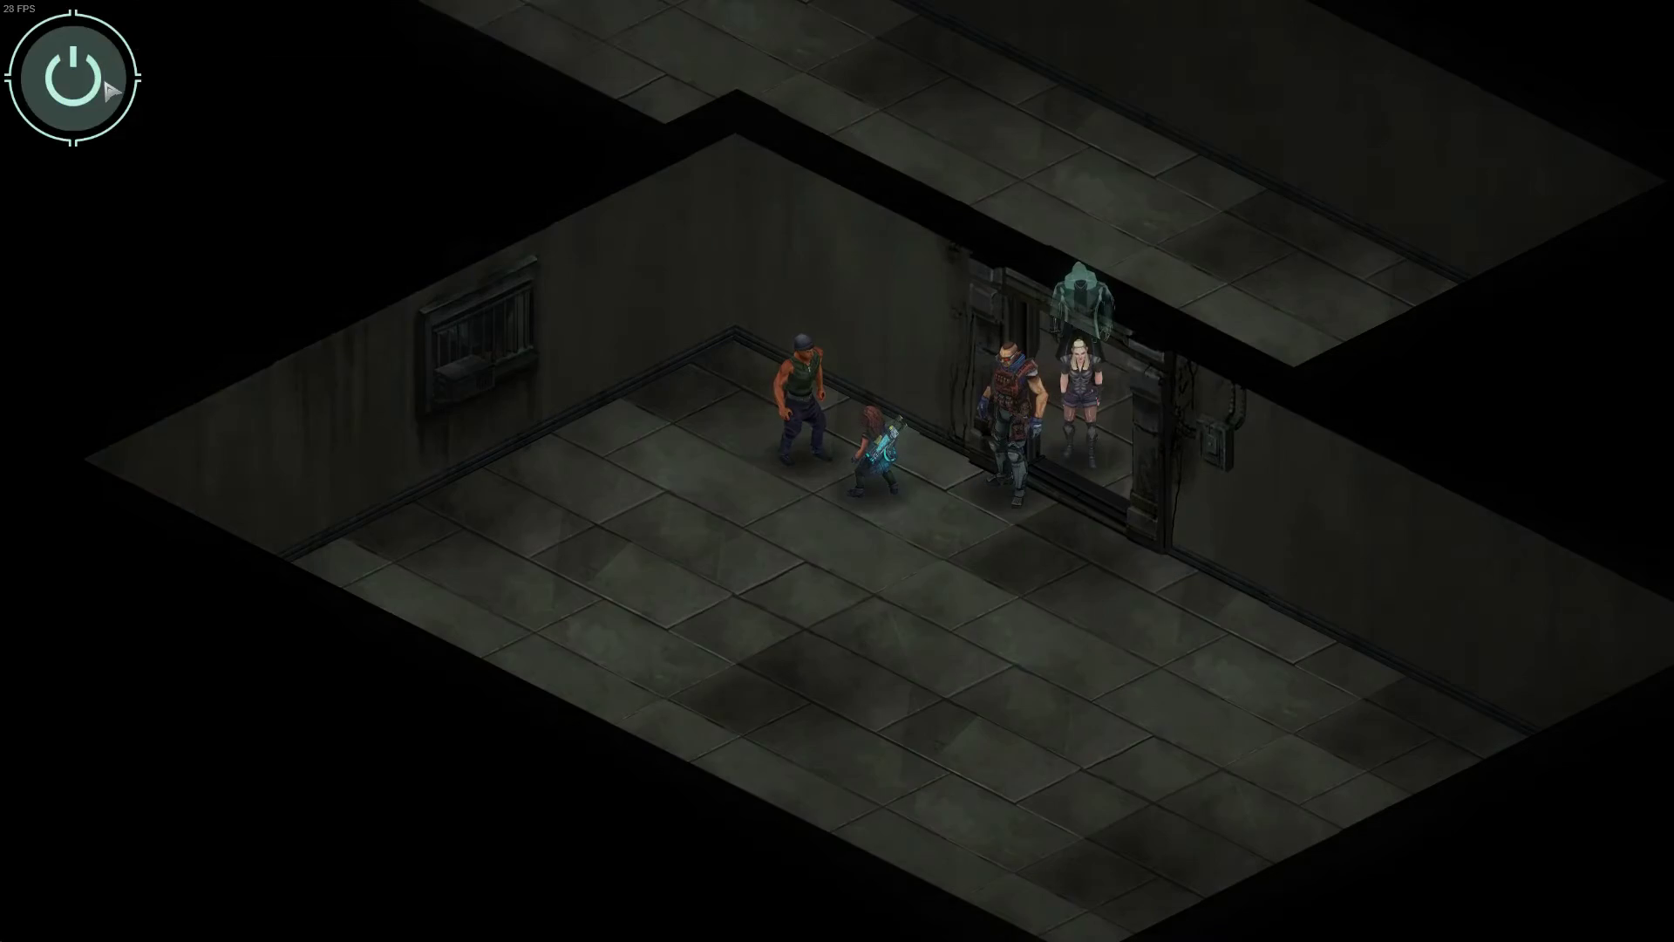
{"action": "left_click", "coordinate": [111, 90]}
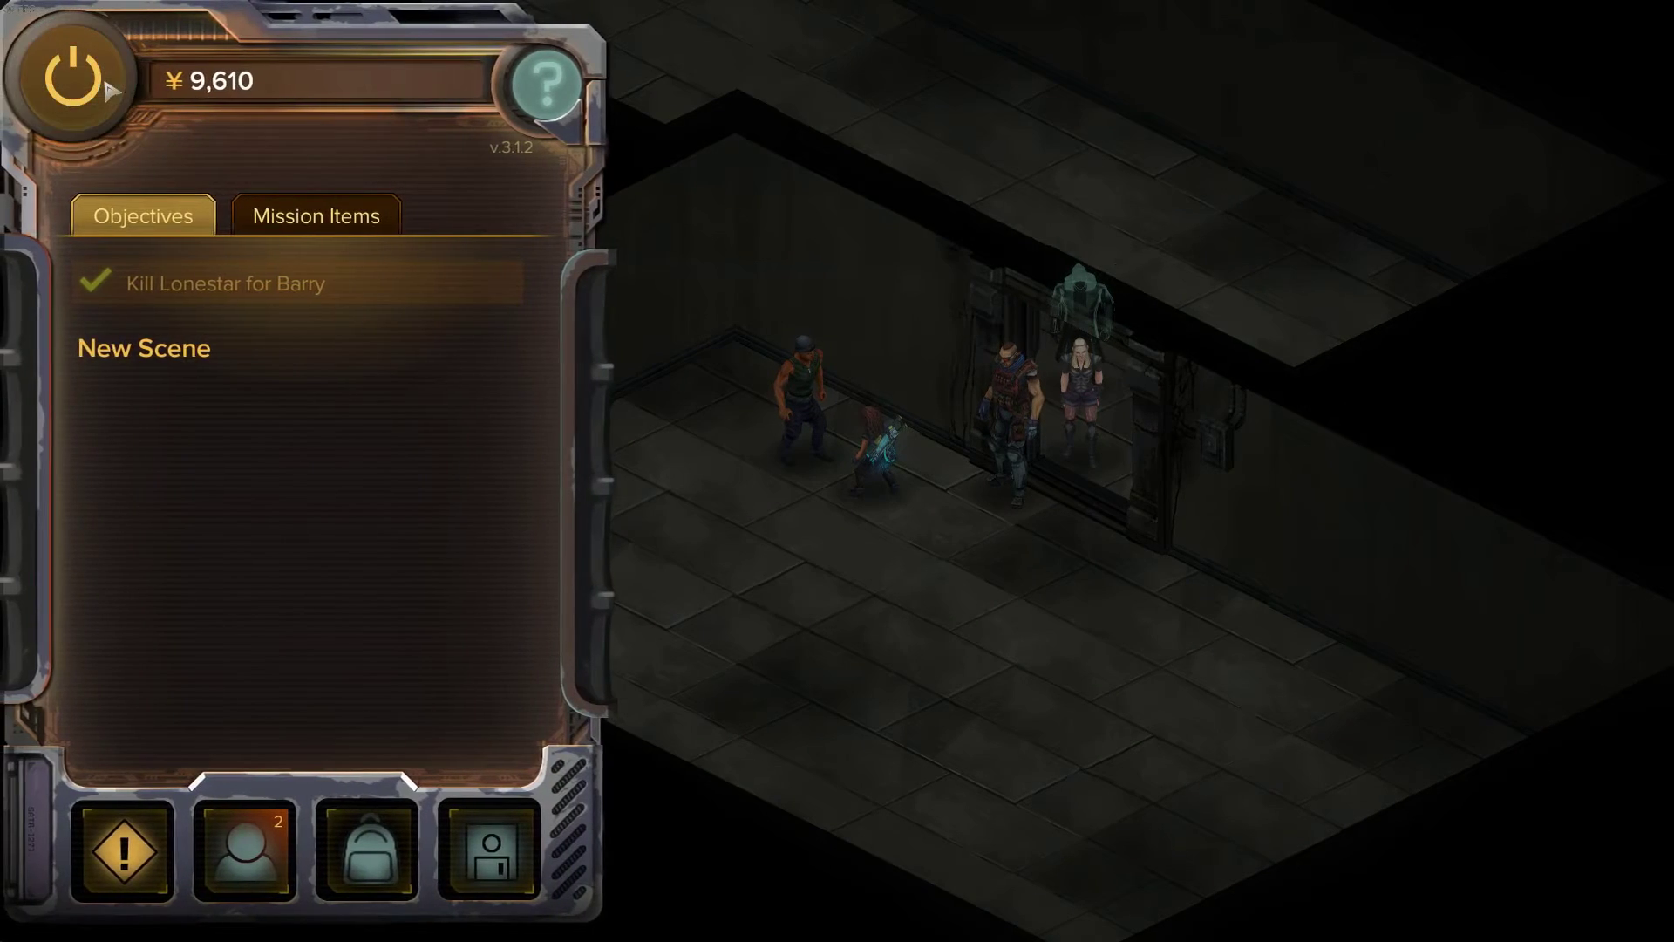
{"action": "left_click", "coordinate": [111, 90]}
Step: Talk to Barry two more times to check his dialogue after the quest reward
{"action": "left_click", "coordinate": [807, 467]}
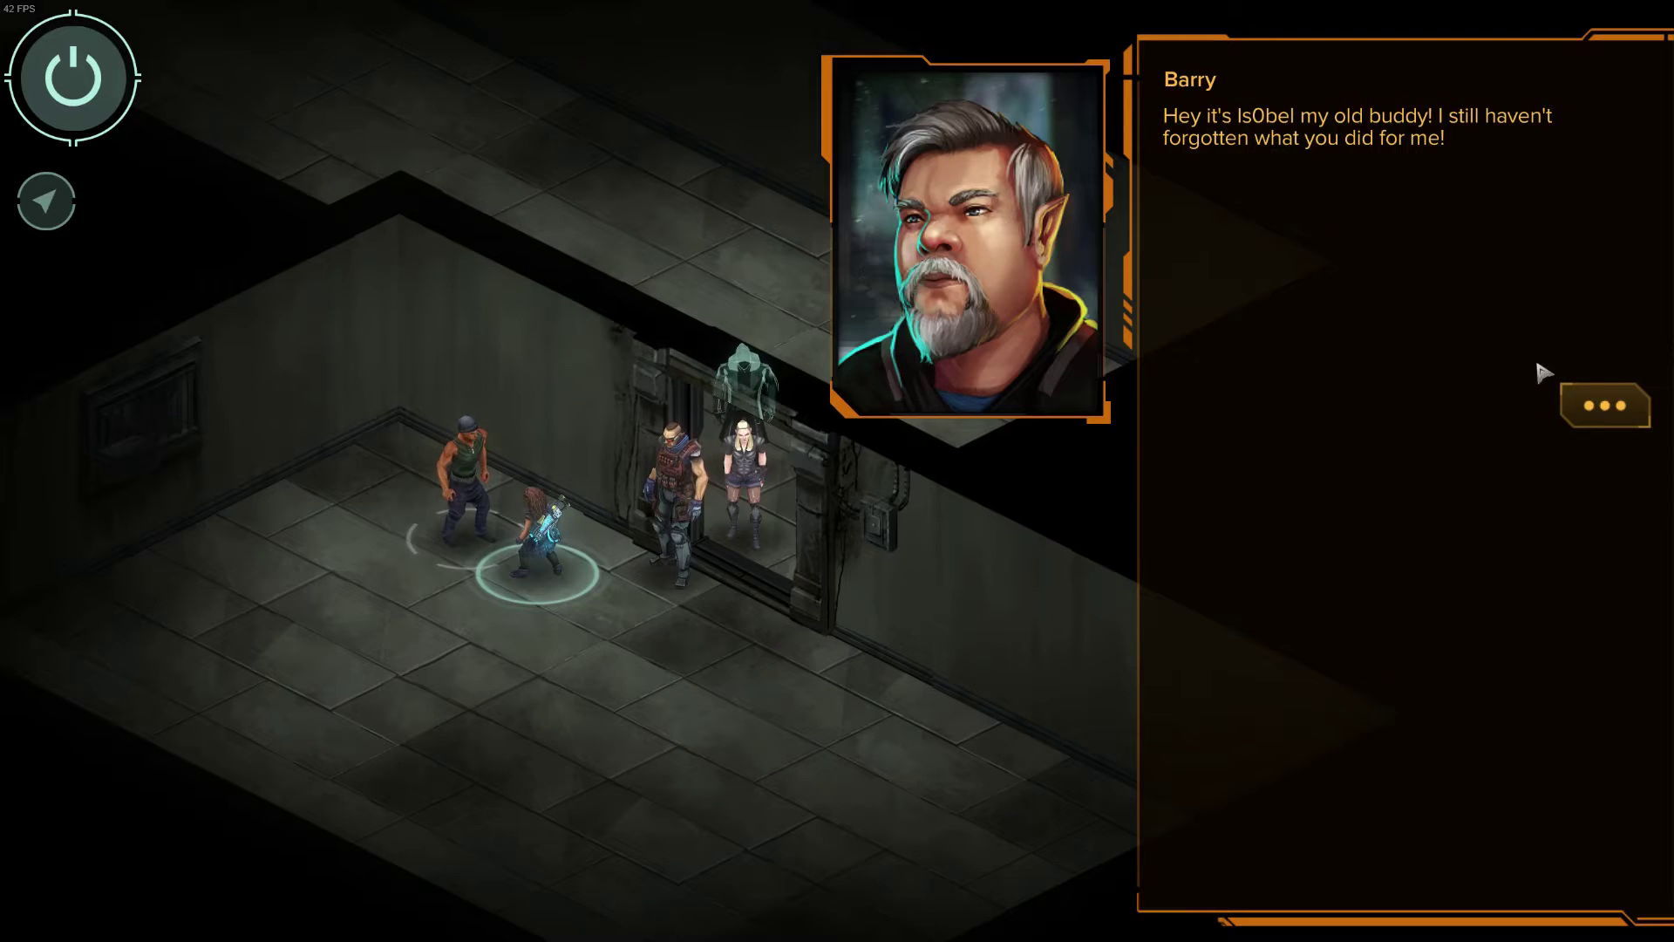
{"action": "left_click", "coordinate": [1595, 394]}
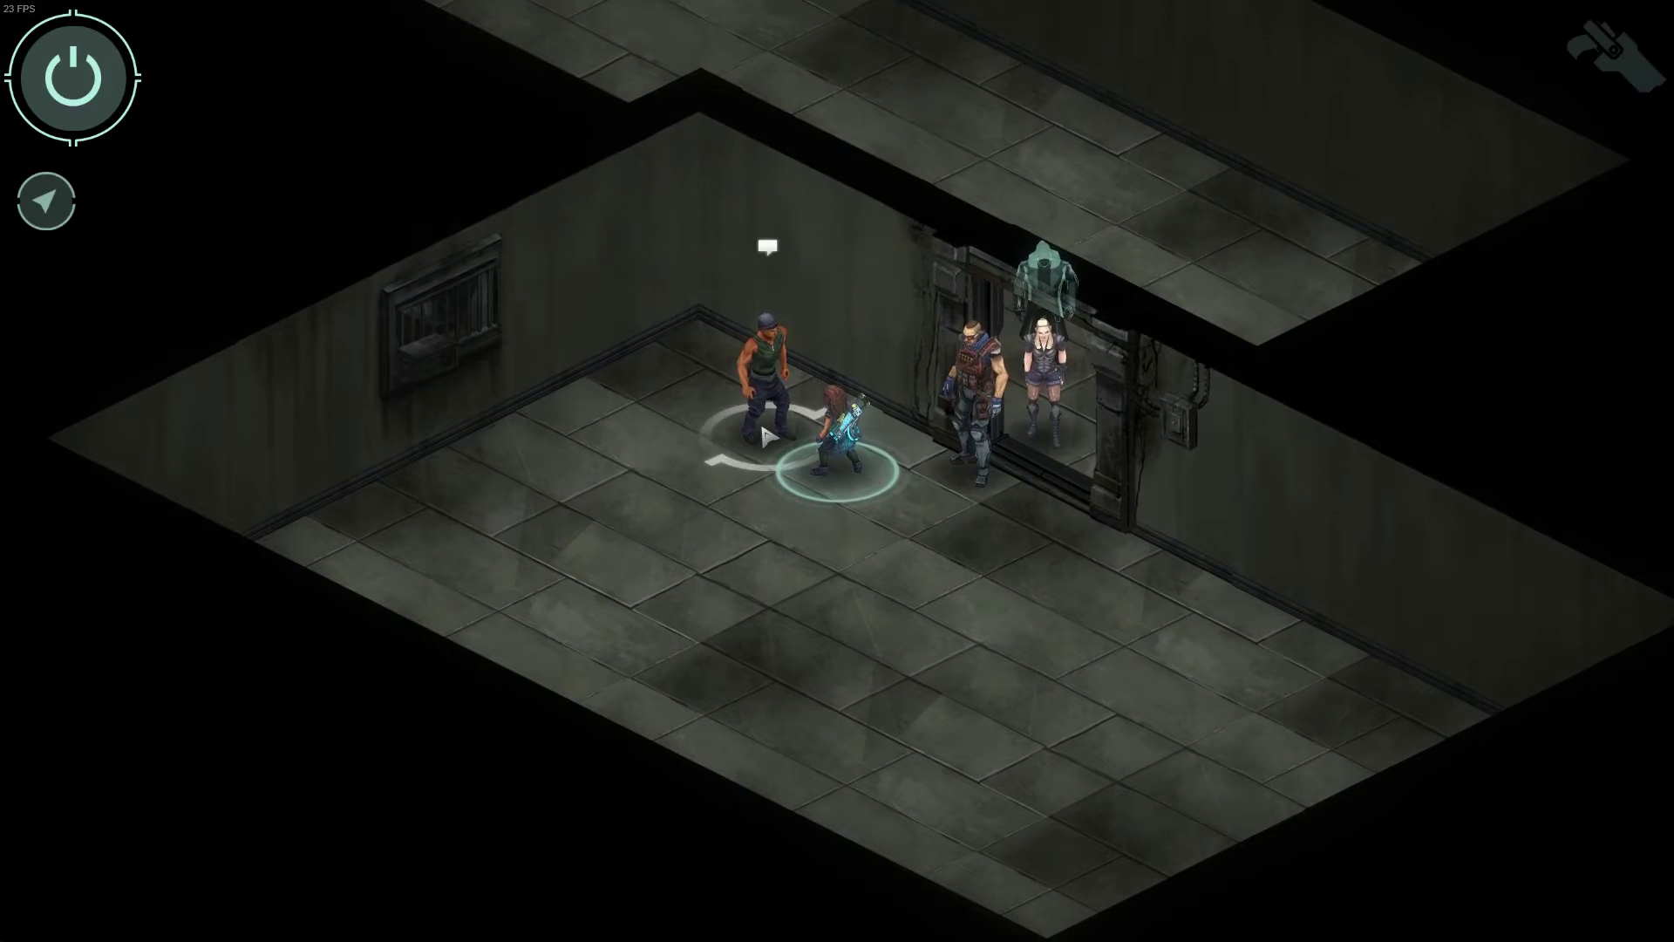
{"action": "left_click", "coordinate": [767, 439]}
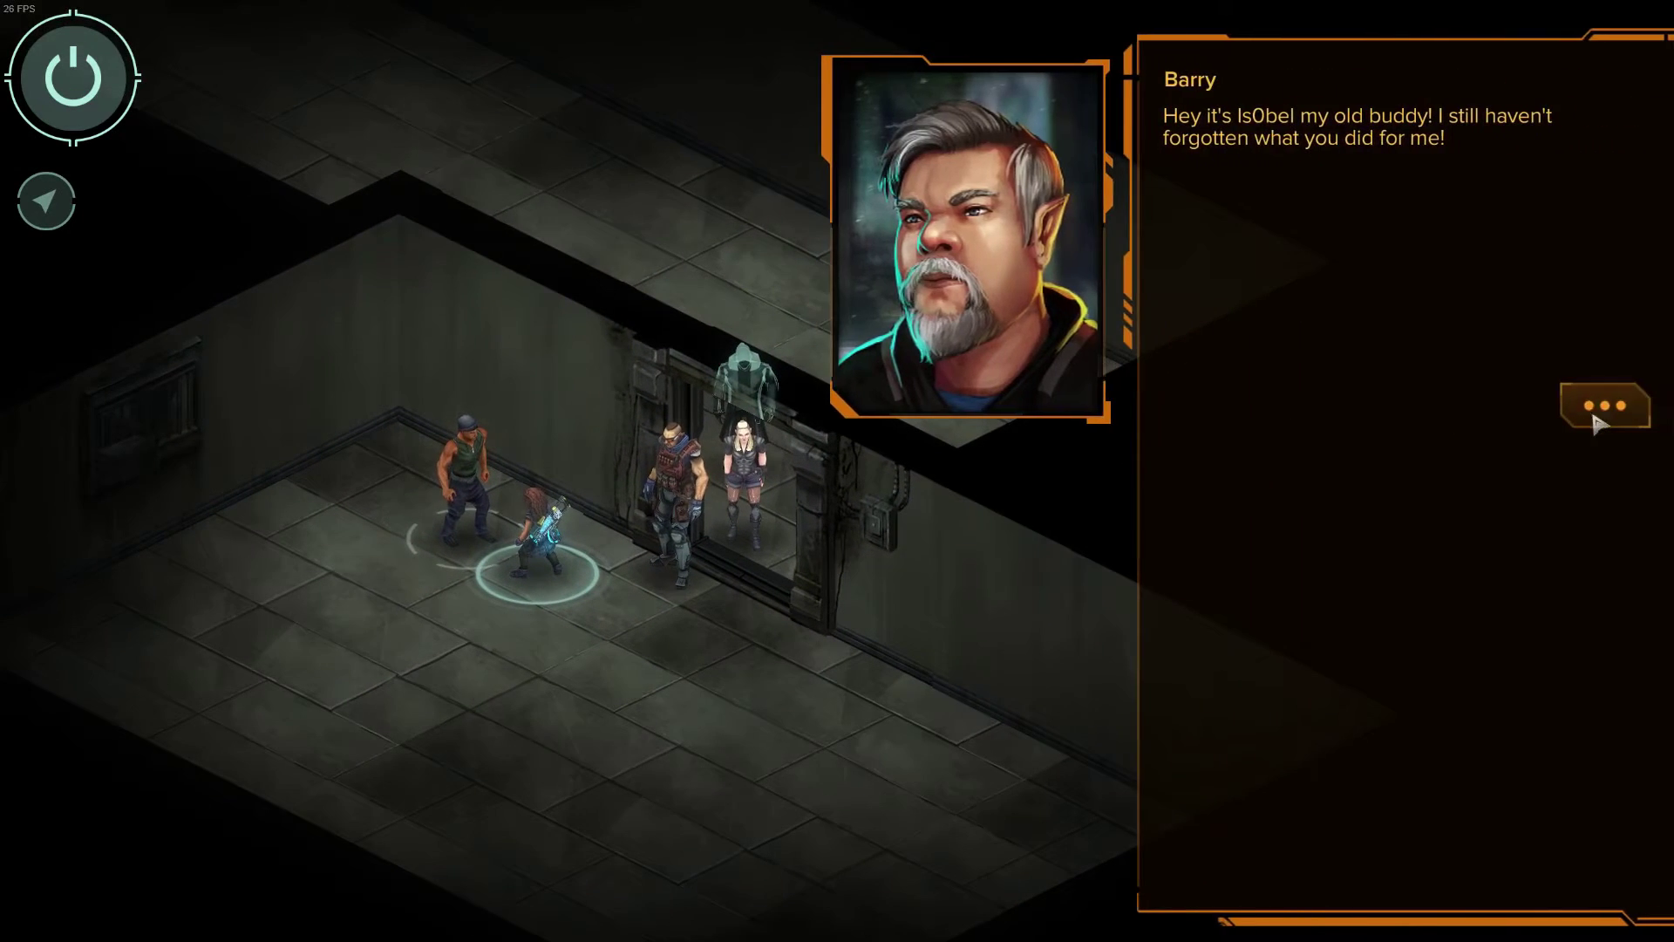
{"action": "left_click", "coordinate": [1607, 402]}
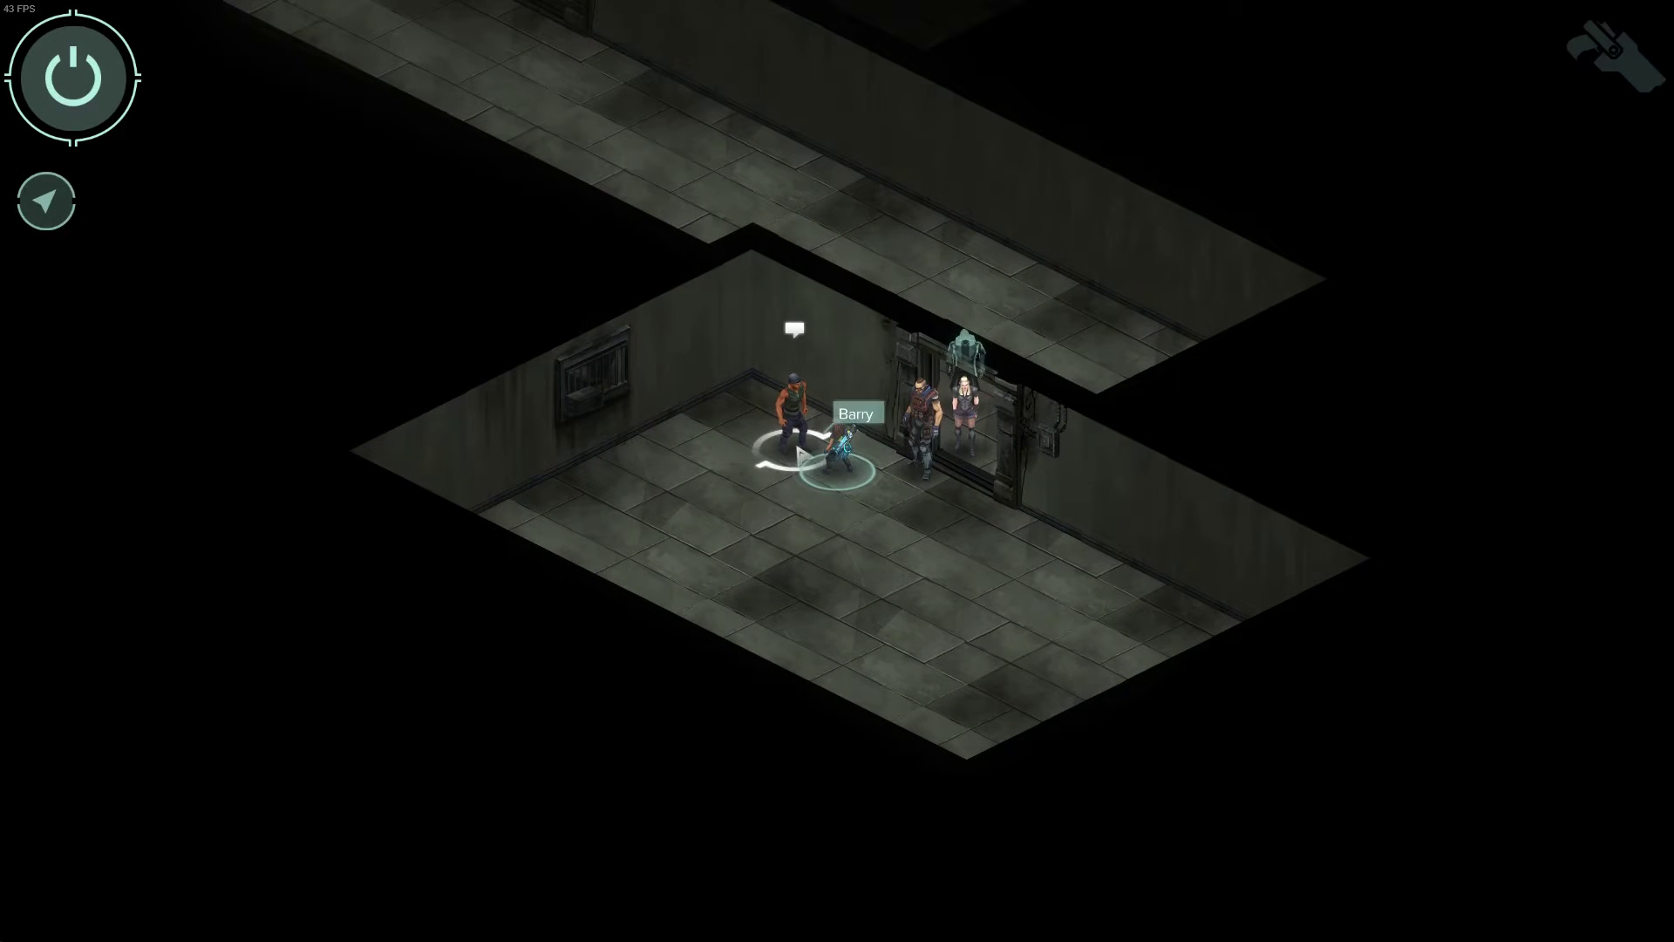
Step: Walk the team out into the hallway and back into Barry's room
{"action": "left_click", "coordinate": [968, 278]}
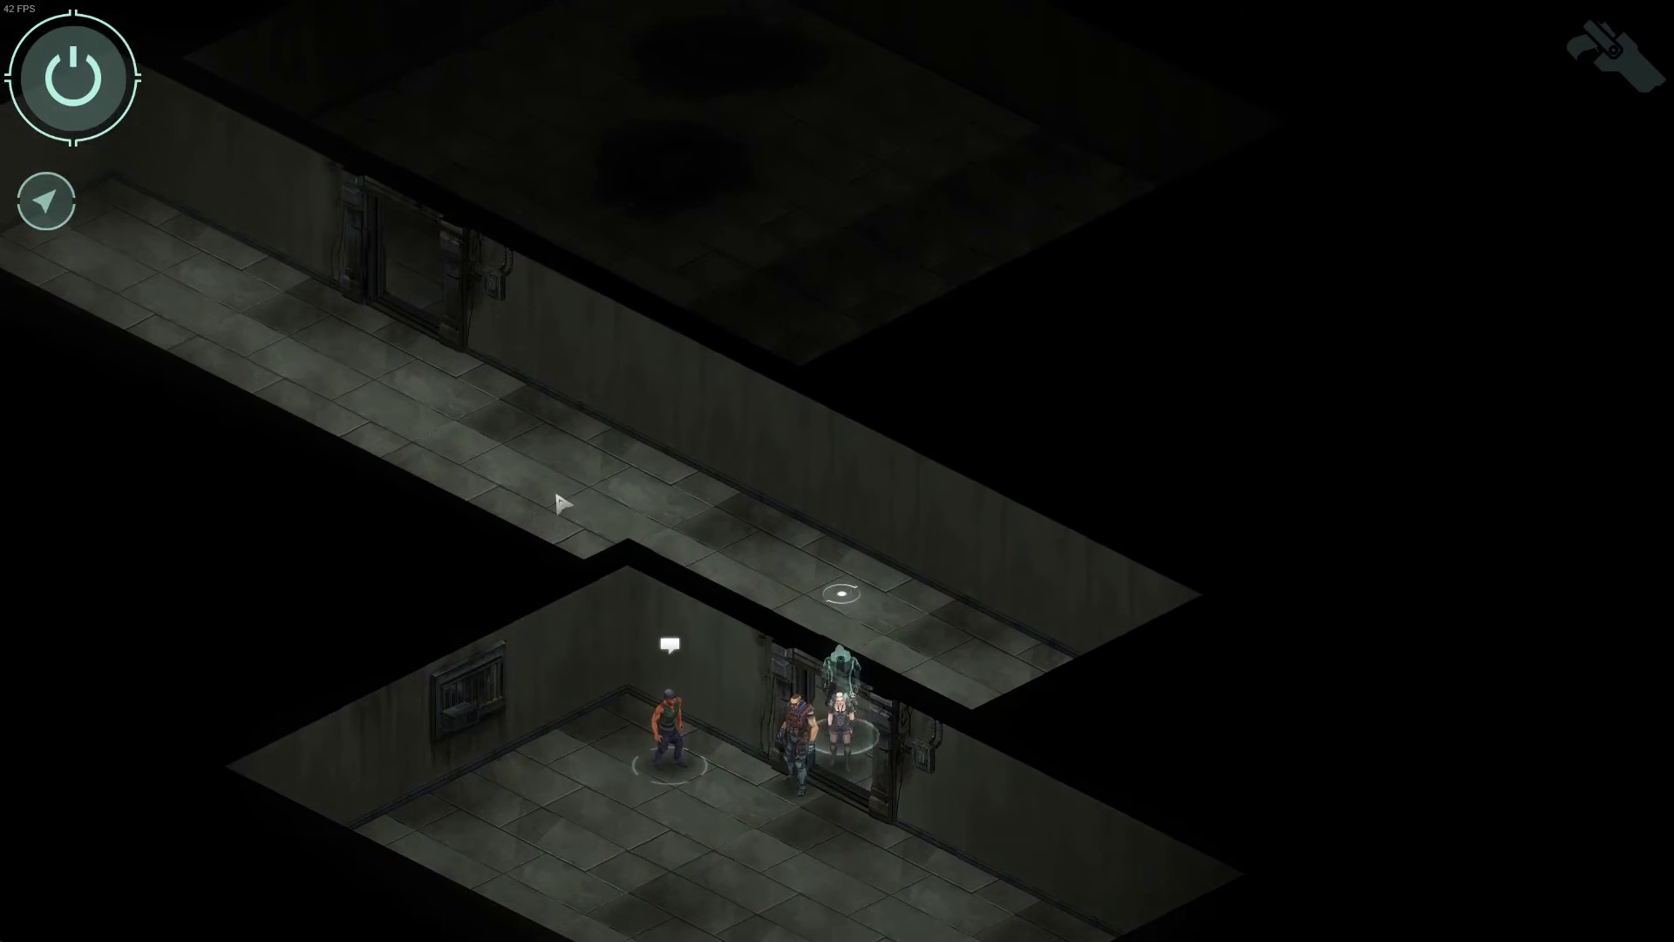
{"action": "left_click", "coordinate": [412, 379]}
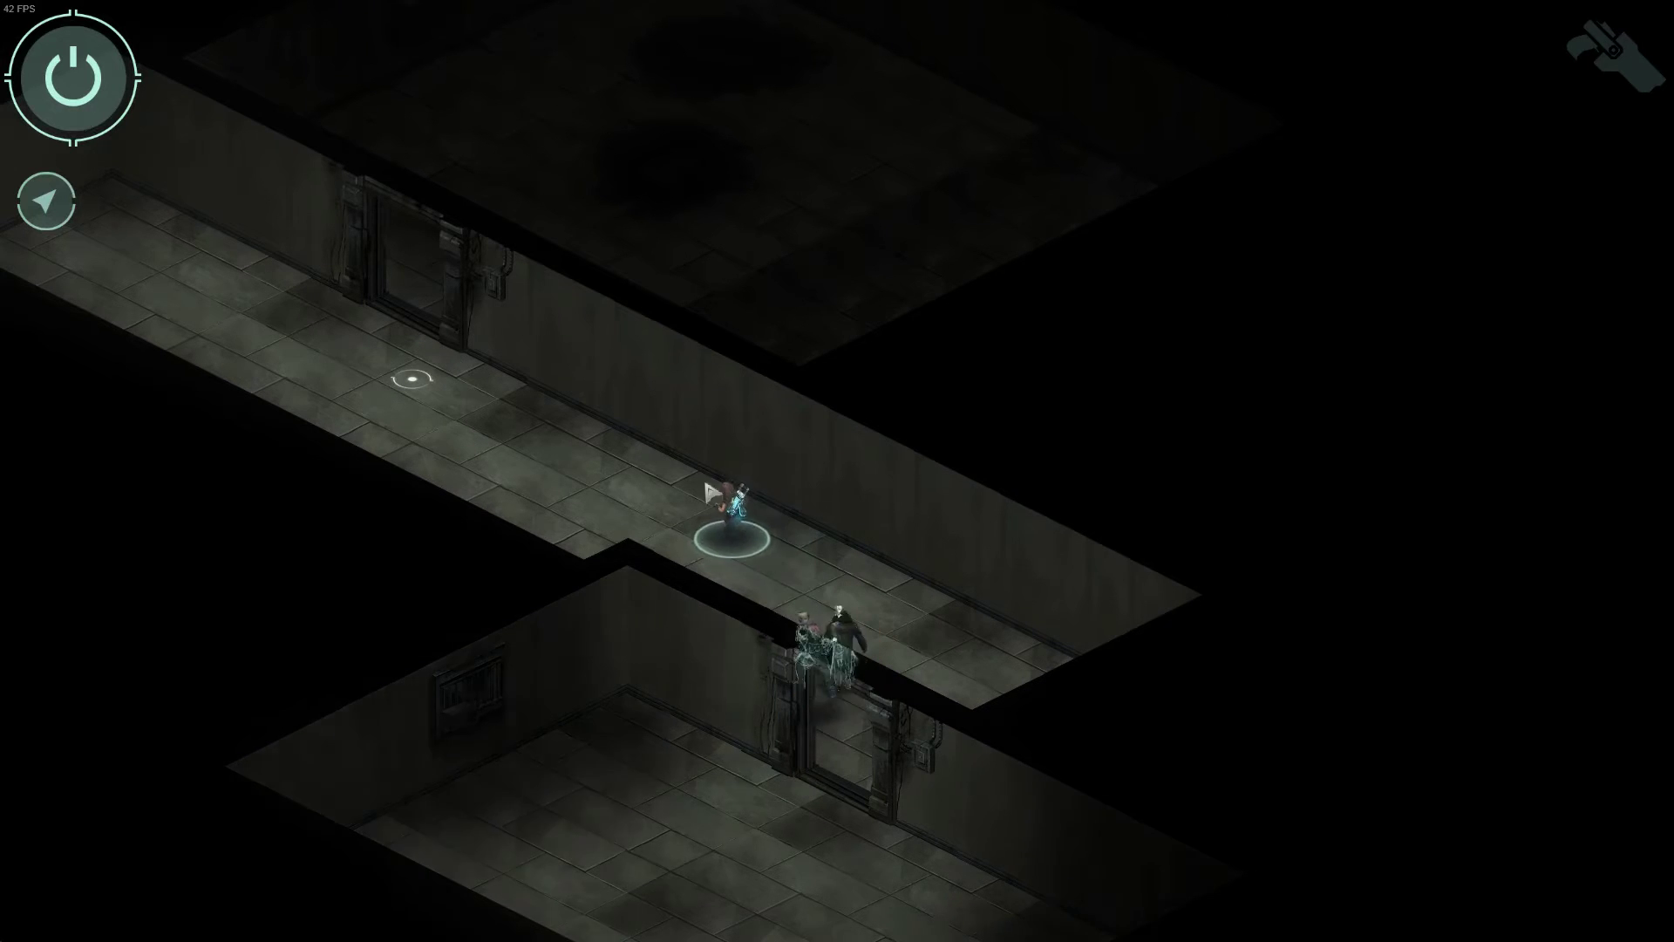
{"action": "left_click", "coordinate": [922, 696]}
{"action": "left_click", "coordinate": [729, 658]}
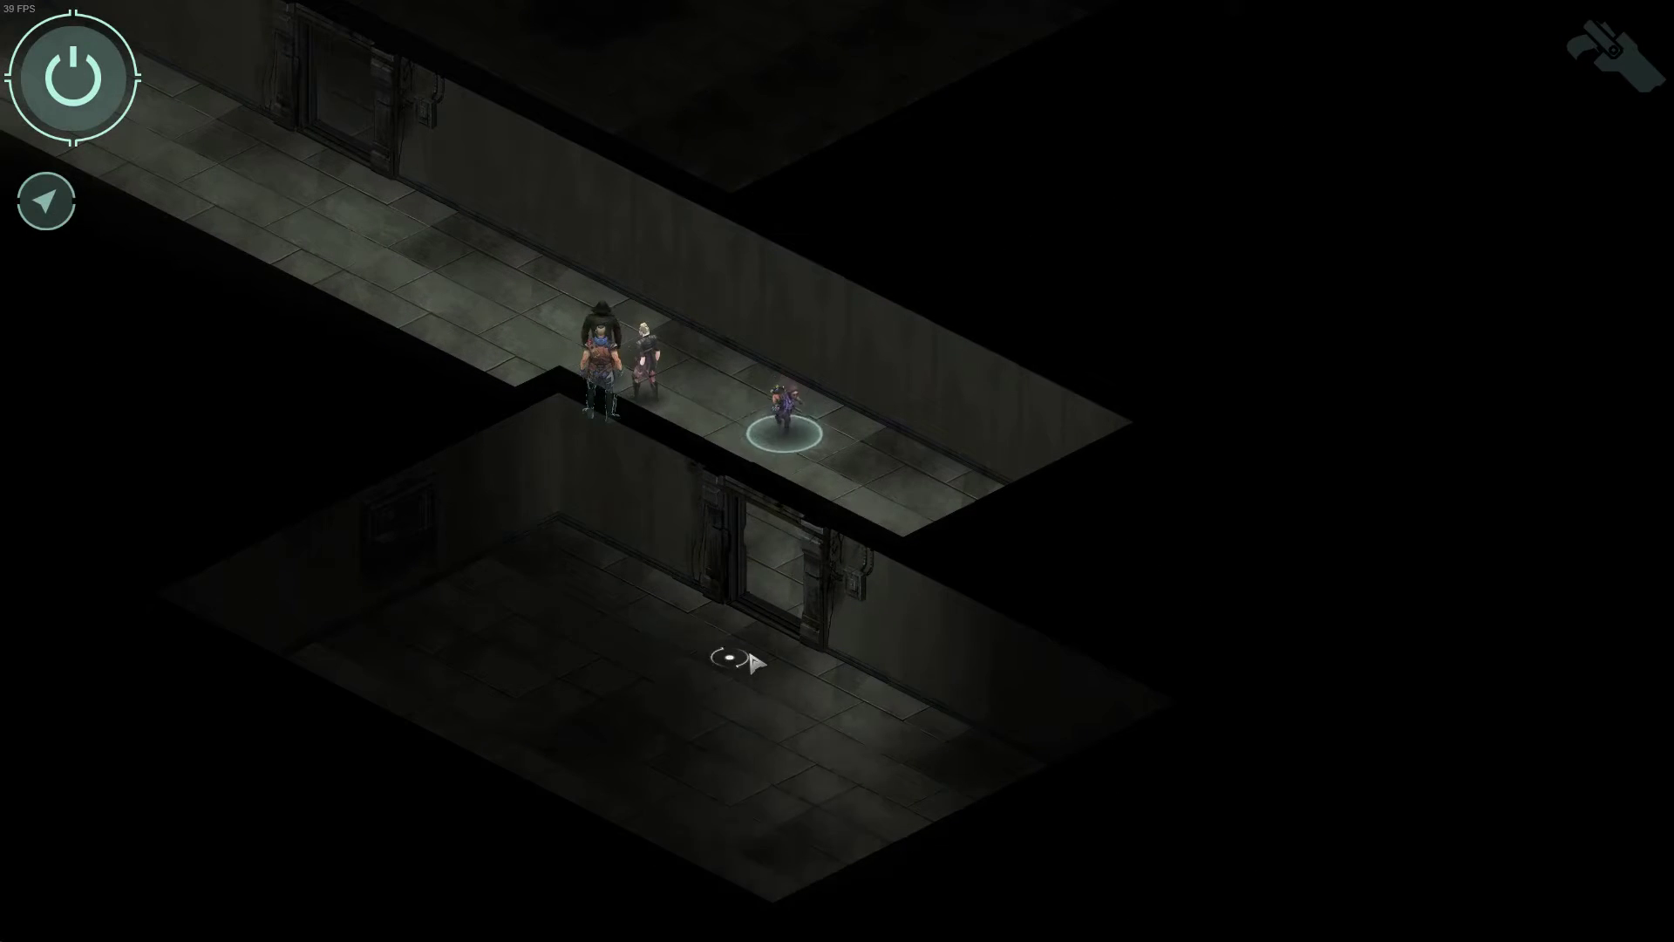
{"action": "left_click", "coordinate": [643, 699]}
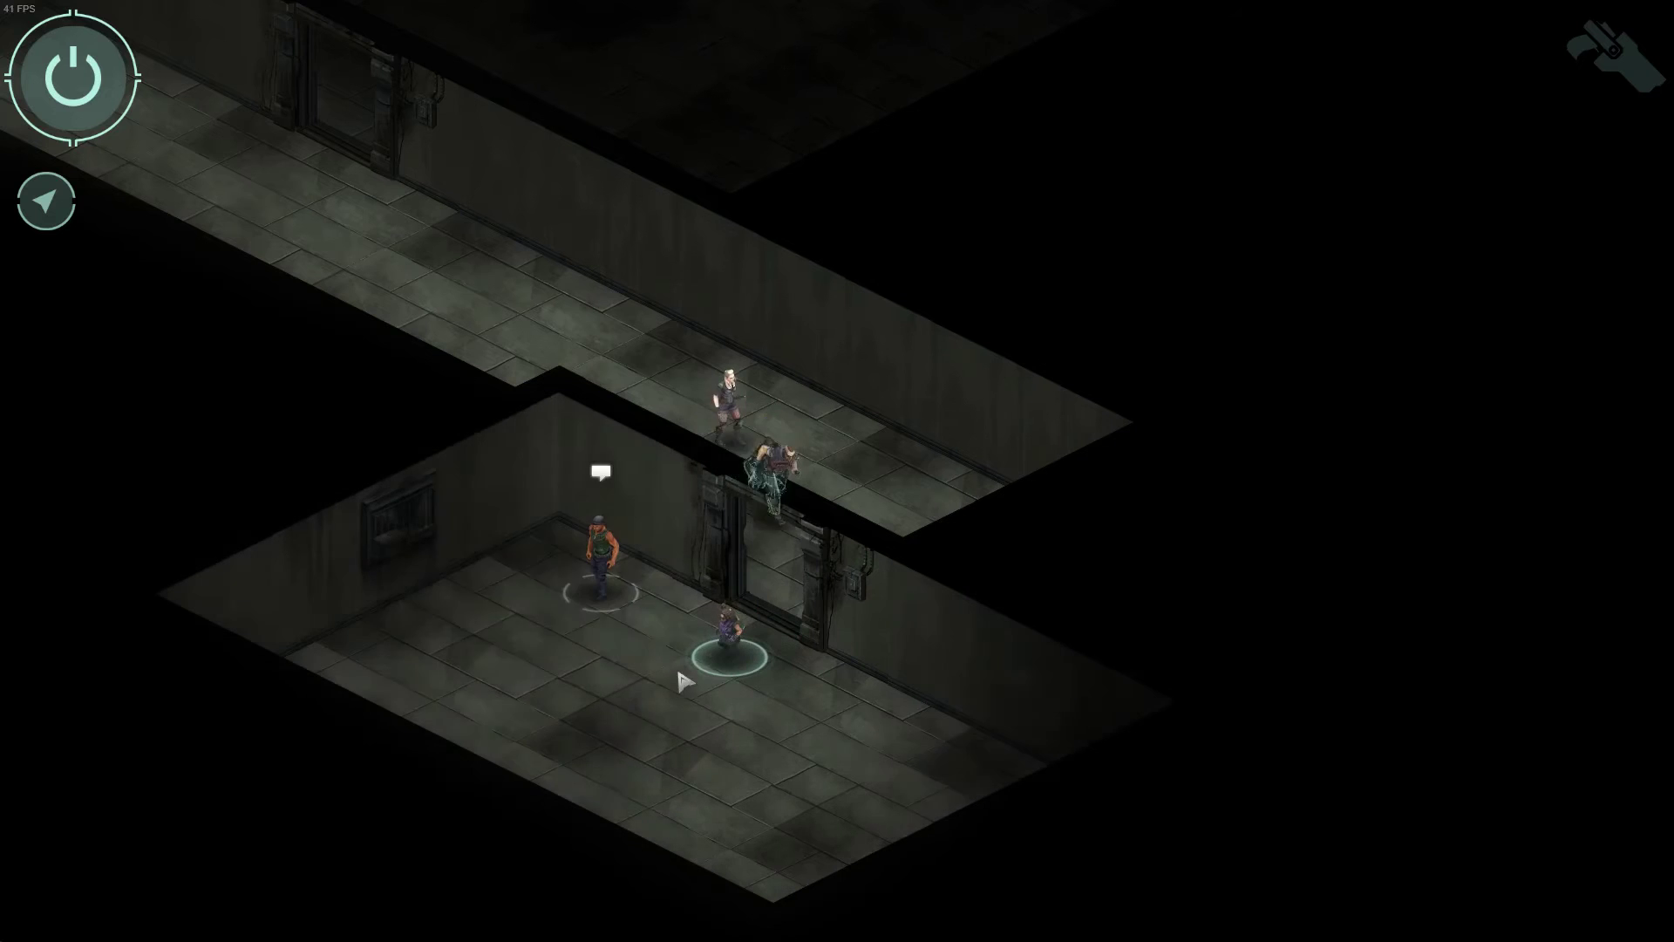
{"action": "left_click", "coordinate": [518, 635]}
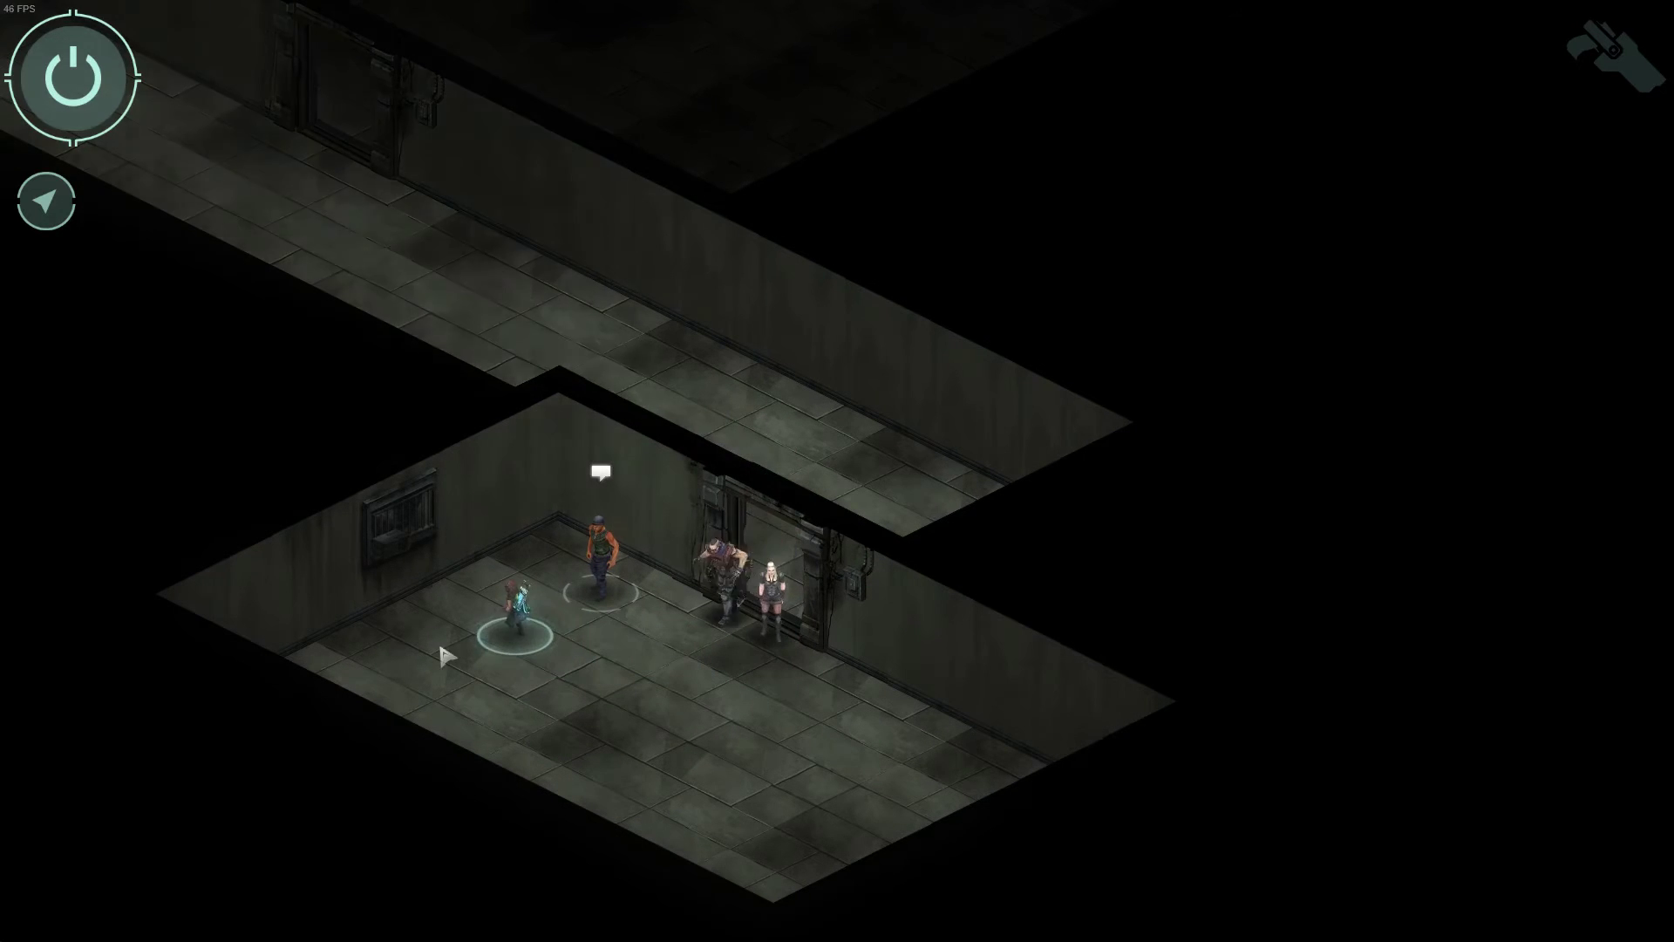
Step: Walk the team along the hallway and into the room with the scorched floor
{"action": "left_click", "coordinate": [513, 373]}
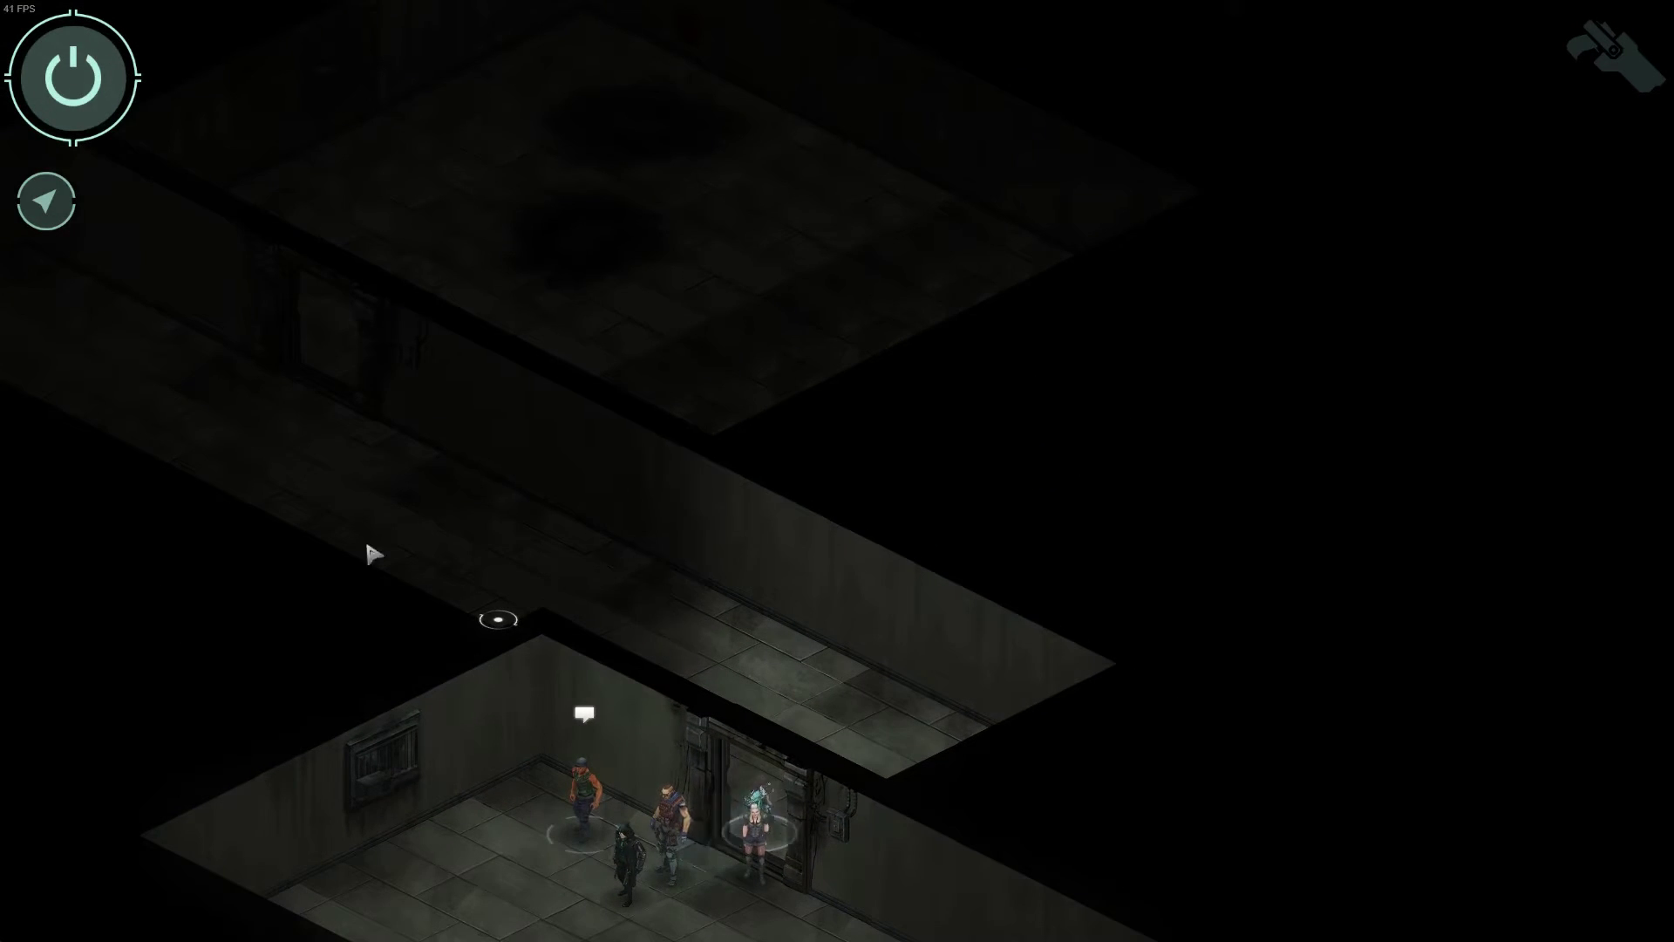
{"action": "left_click", "coordinate": [449, 513]}
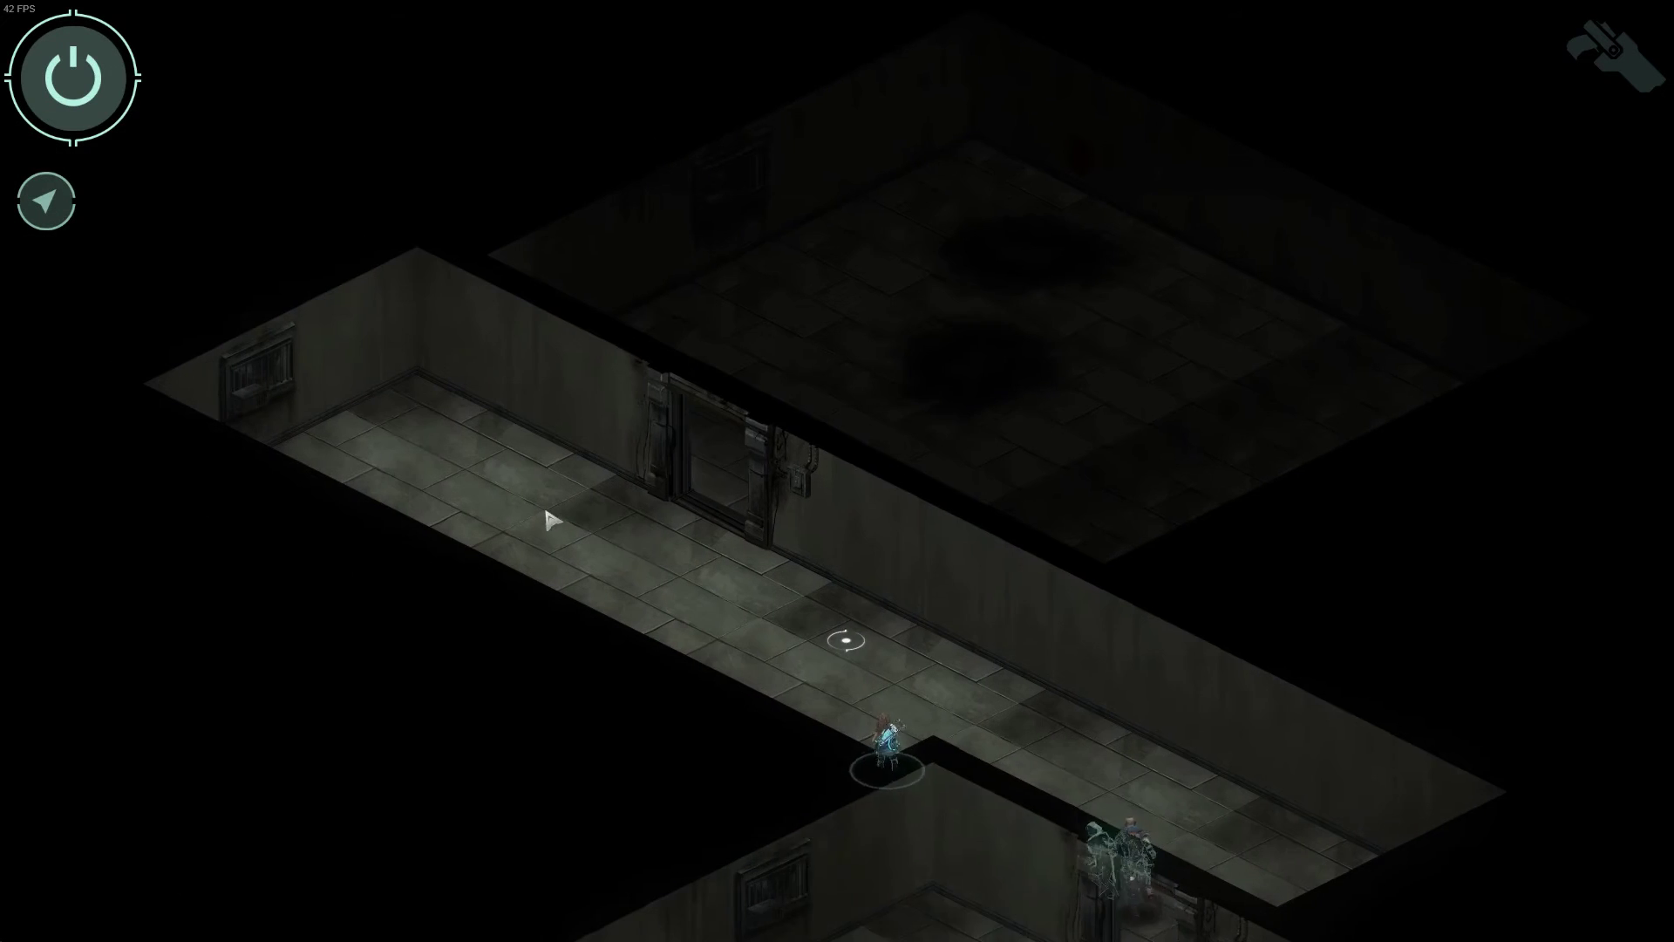
{"action": "left_click", "coordinate": [549, 530]}
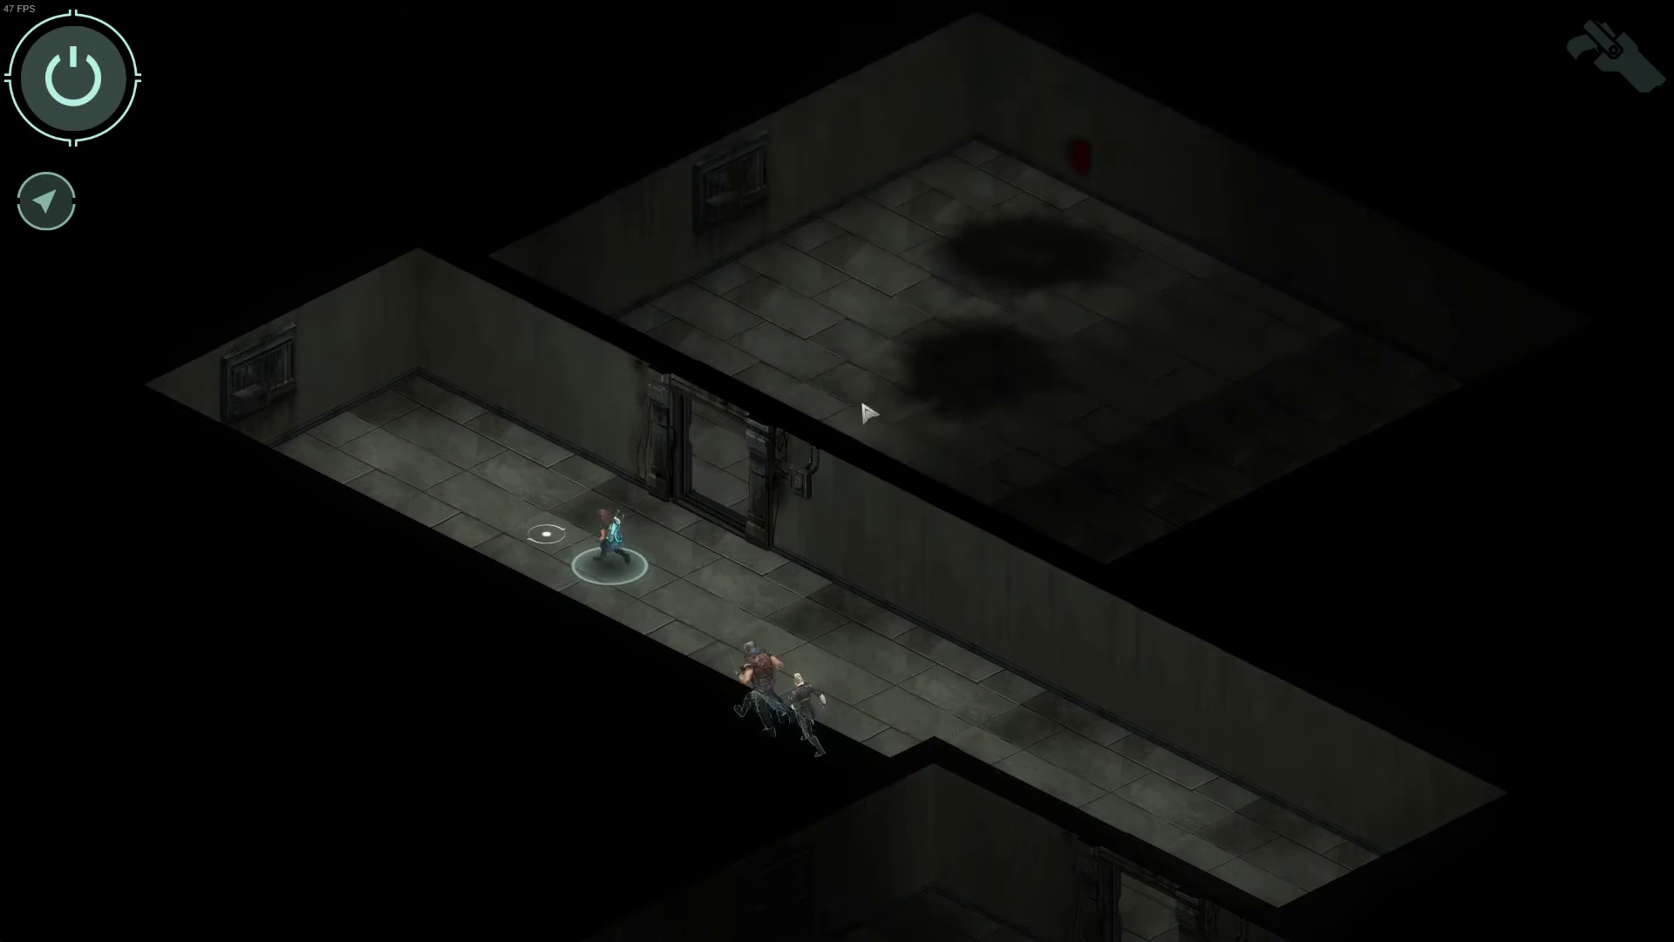
{"action": "left_click", "coordinate": [879, 406]}
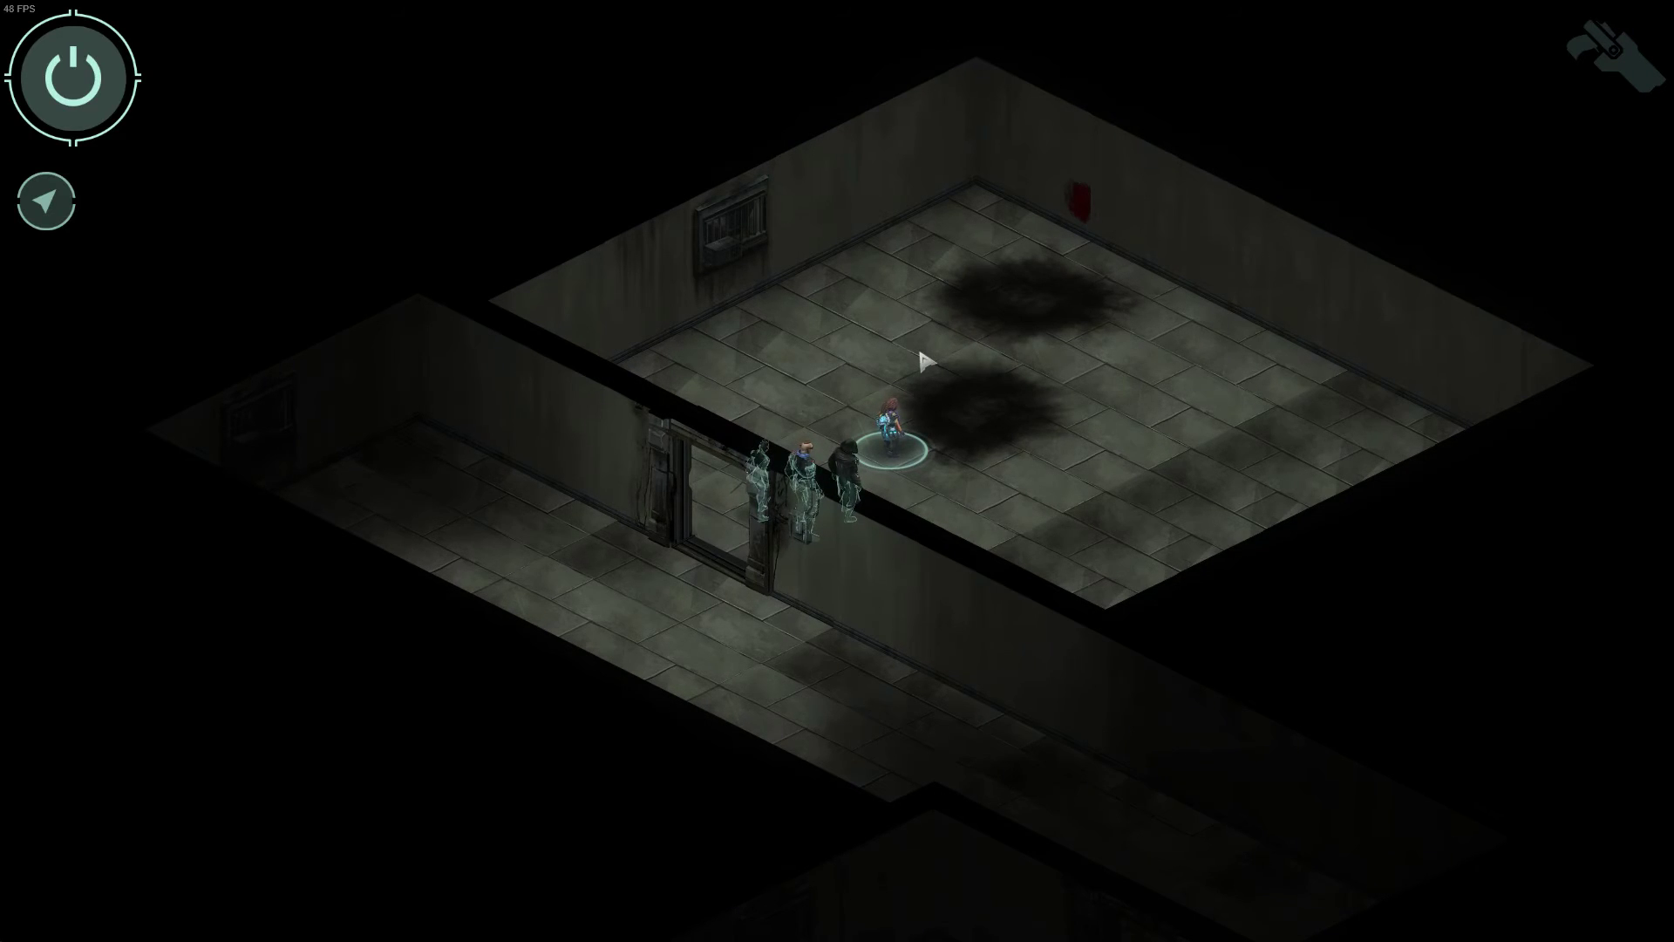
Step: Walk the team to the doorway of Barry's room and return them to the hallway near the scorched room
{"action": "left_click", "coordinate": [1025, 826]}
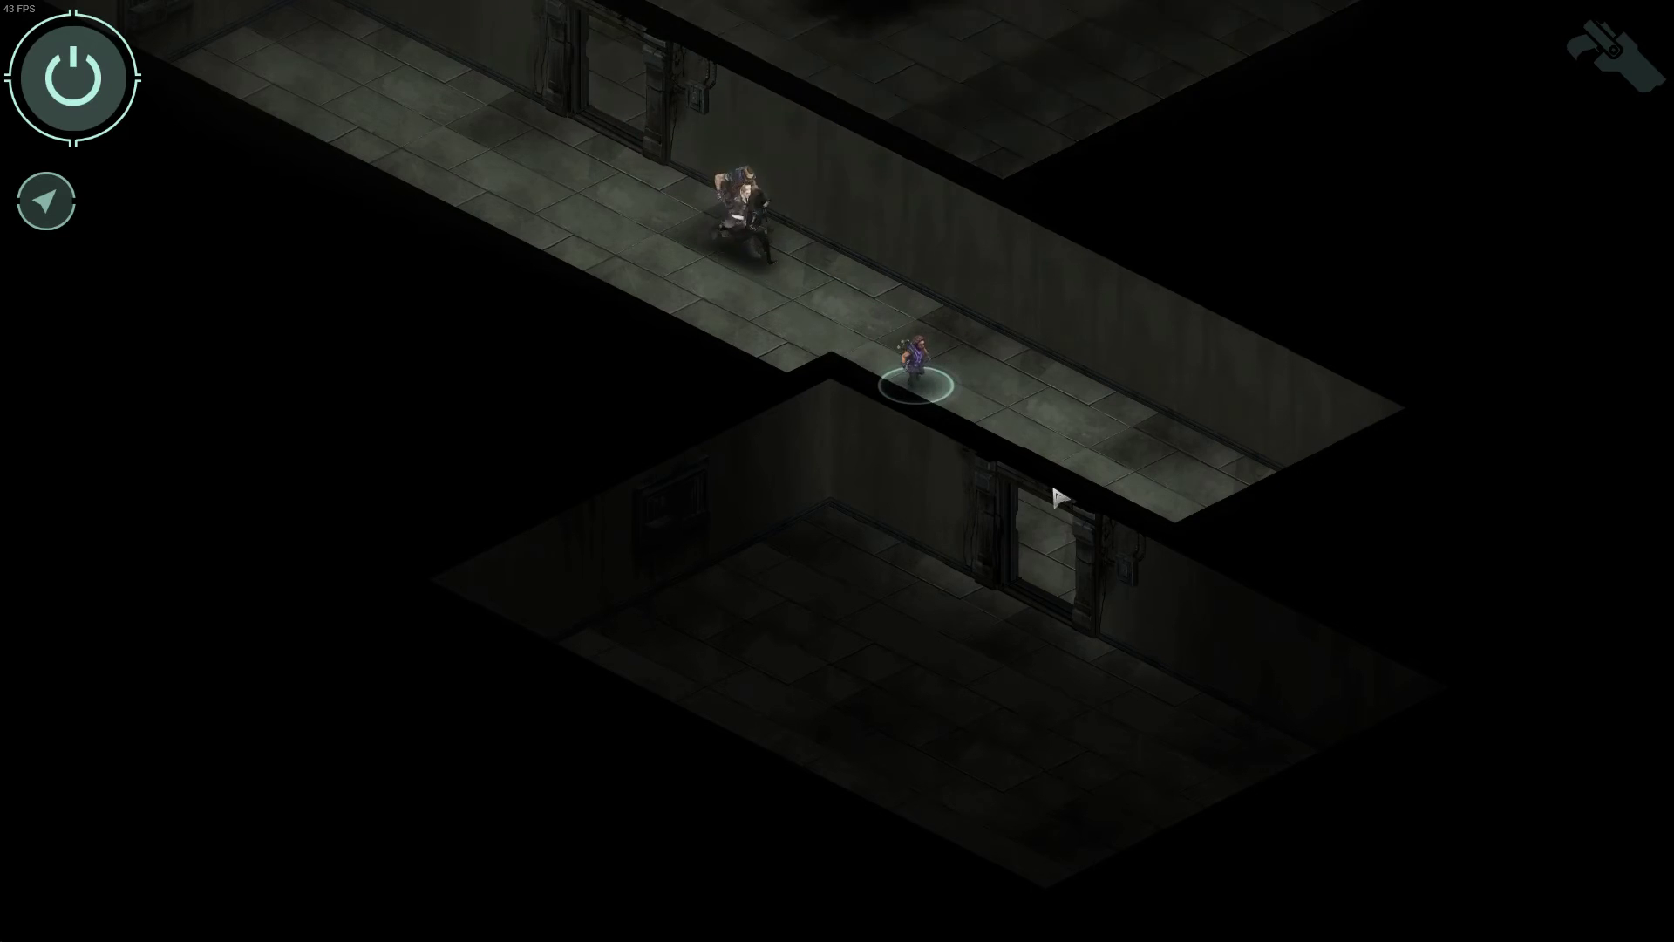
{"action": "left_click", "coordinate": [1067, 527]}
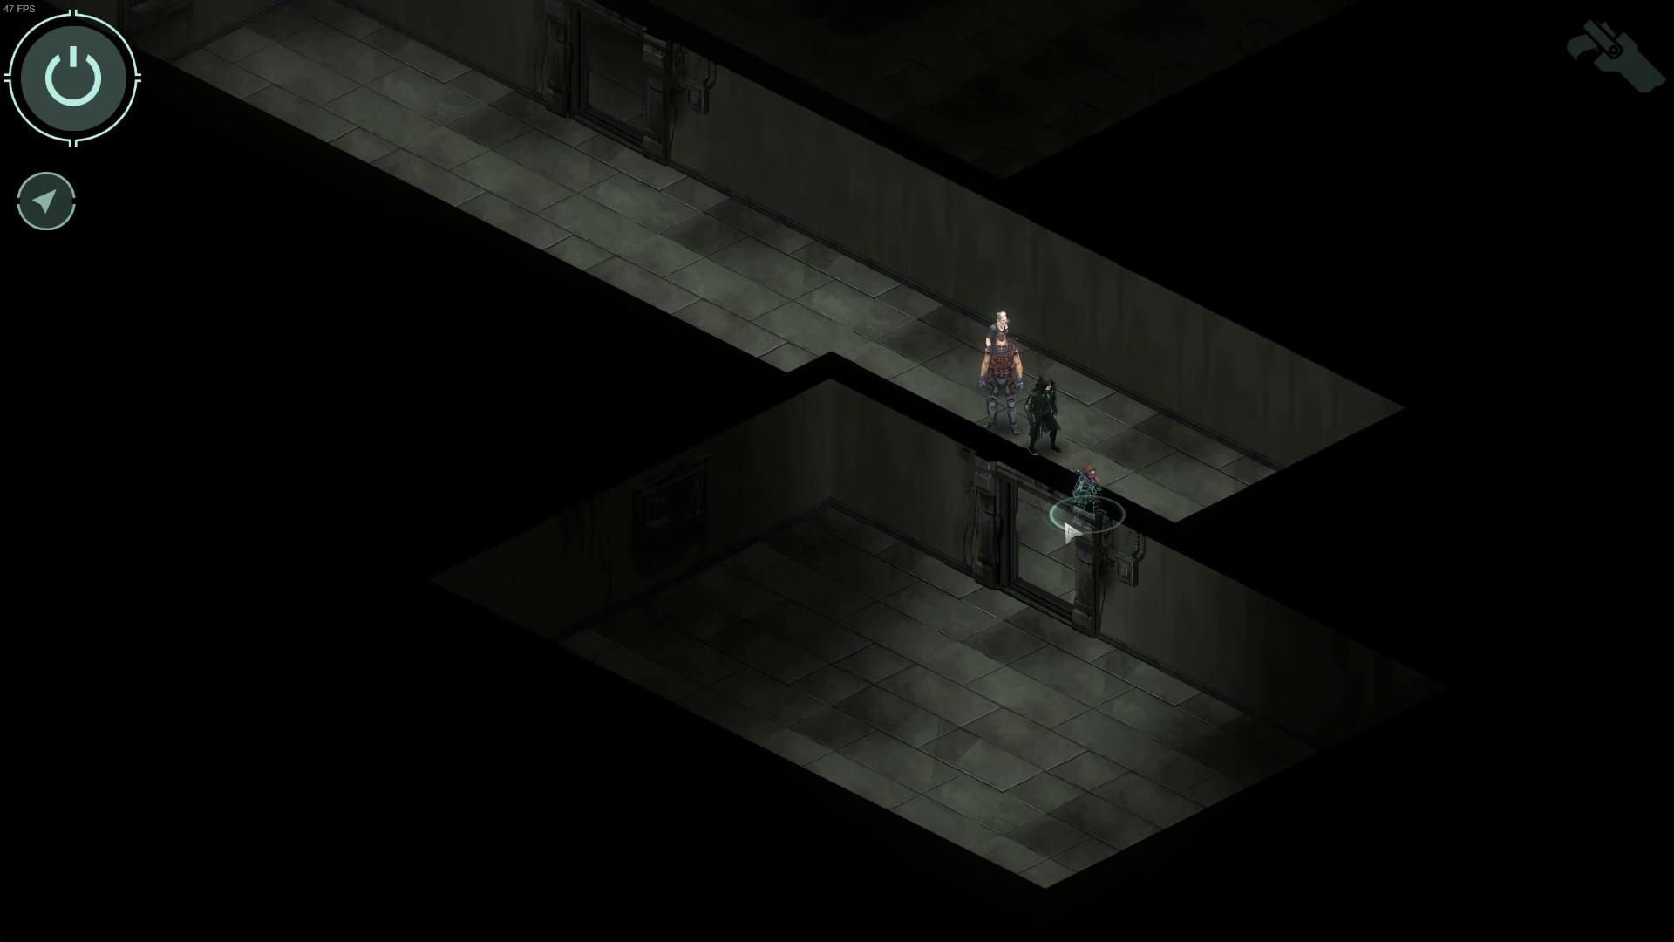
{"action": "left_click", "coordinate": [523, 286]}
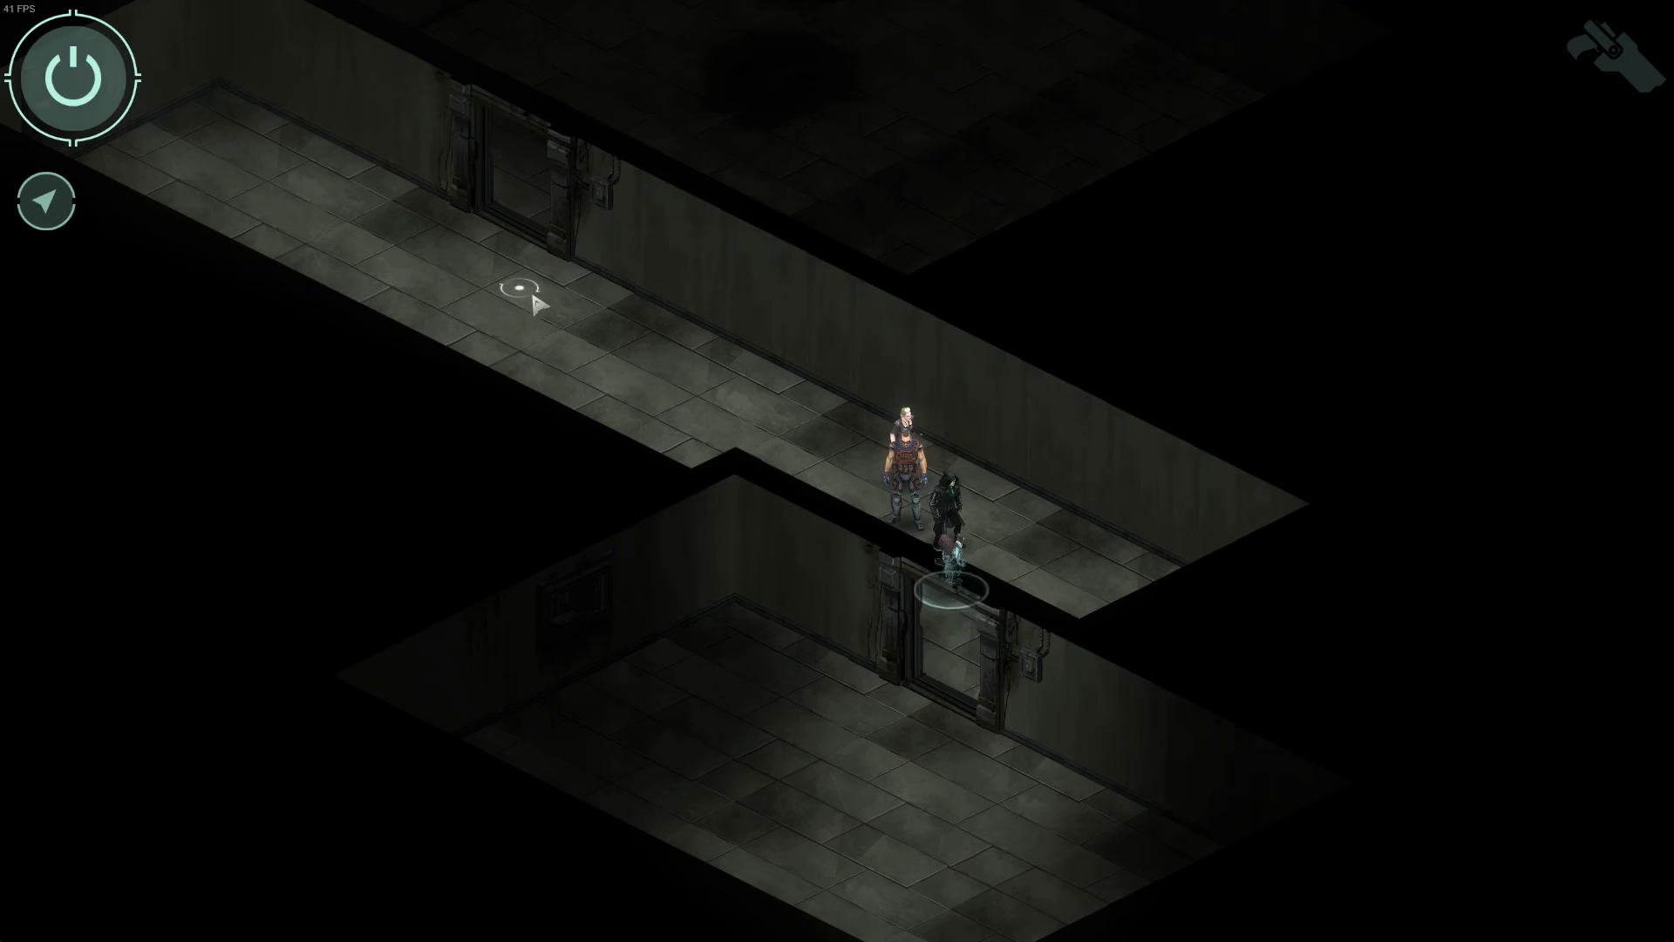
{"action": "left_click", "coordinate": [537, 431]}
{"action": "middle_click_drag", "start_coordinate": [537, 431], "coordinate": [621, 562]}
{"action": "scroll", "coordinate": [763, 445], "scroll_direction": "down", "scroll_amount": 1}
{"action": "scroll", "coordinate": [770, 454], "scroll_direction": "down", "scroll_amount": 2}
{"action": "middle_click_drag", "start_coordinate": [1448, 656], "coordinate": [1220, 471]}
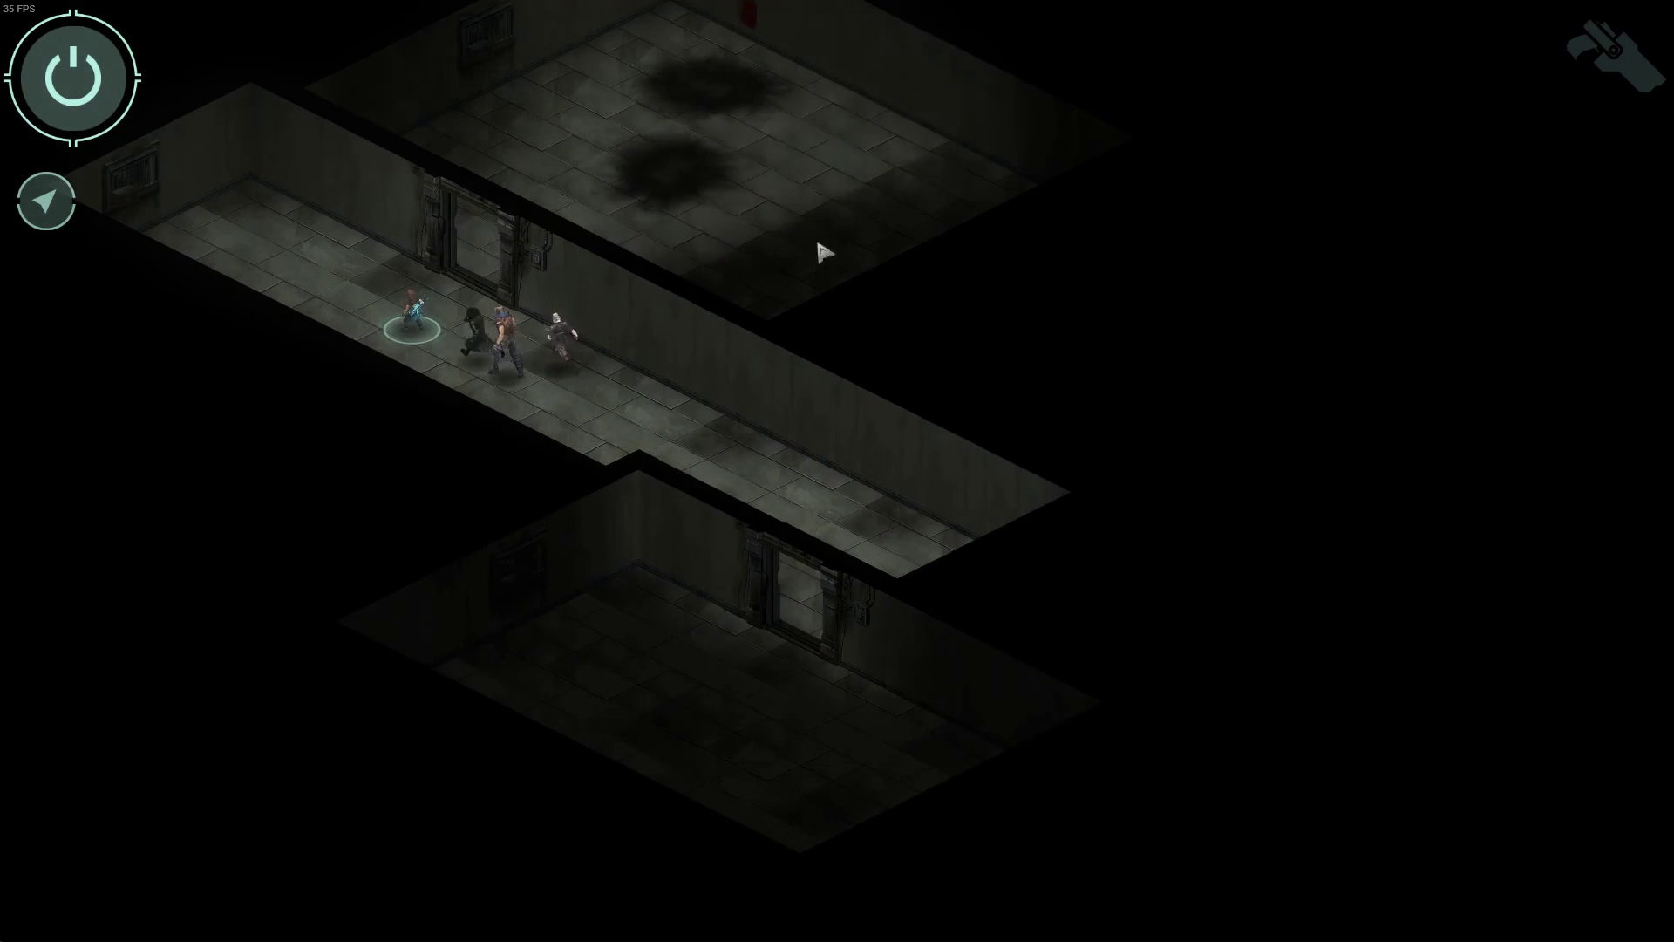
{"action": "middle_click_drag", "start_coordinate": [189, 382], "coordinate": [587, 481]}
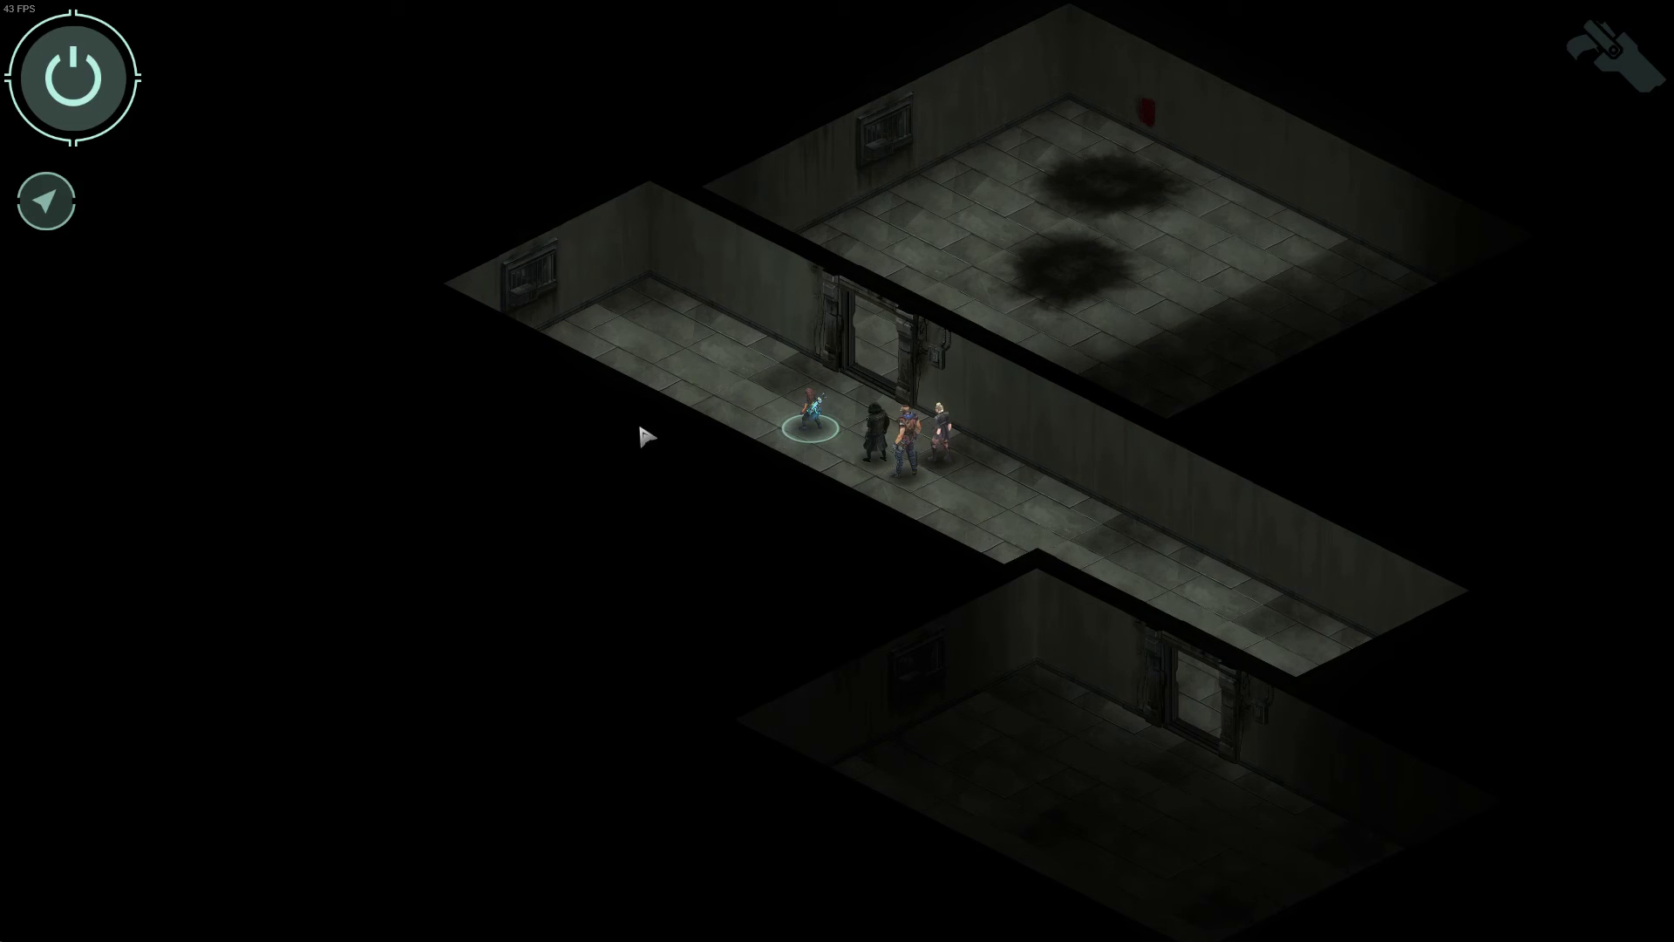
{"action": "middle_click_drag", "start_coordinate": [962, 392], "coordinate": [867, 388]}
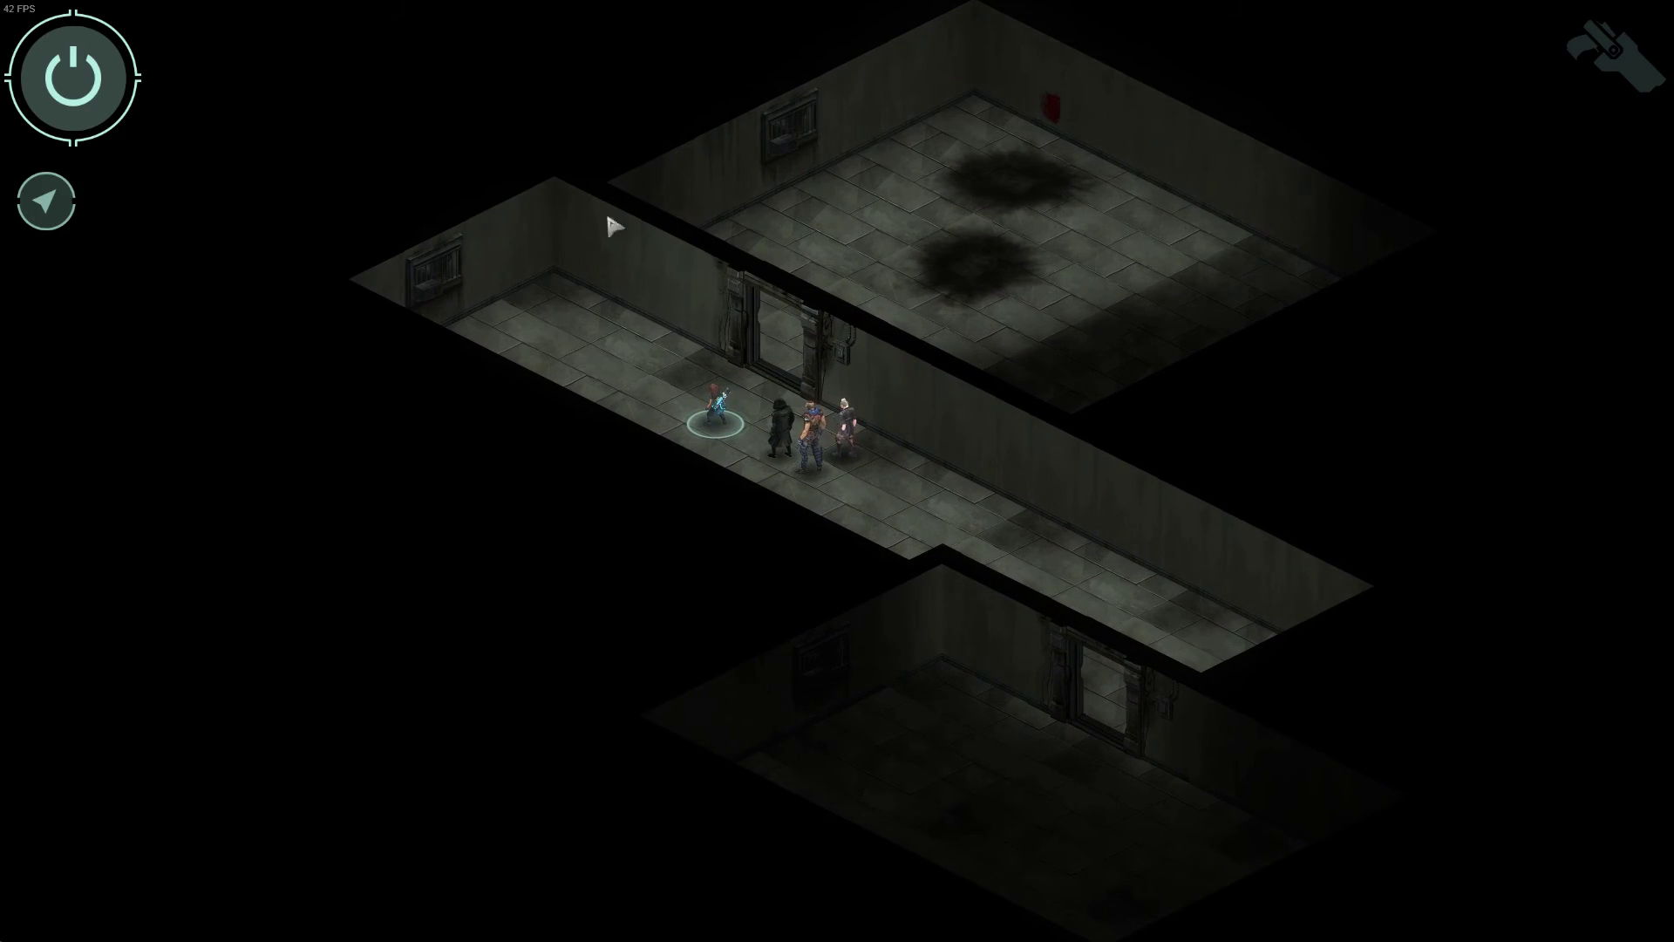
{"action": "middle_click_drag", "start_coordinate": [689, 245], "coordinate": [681, 449]}
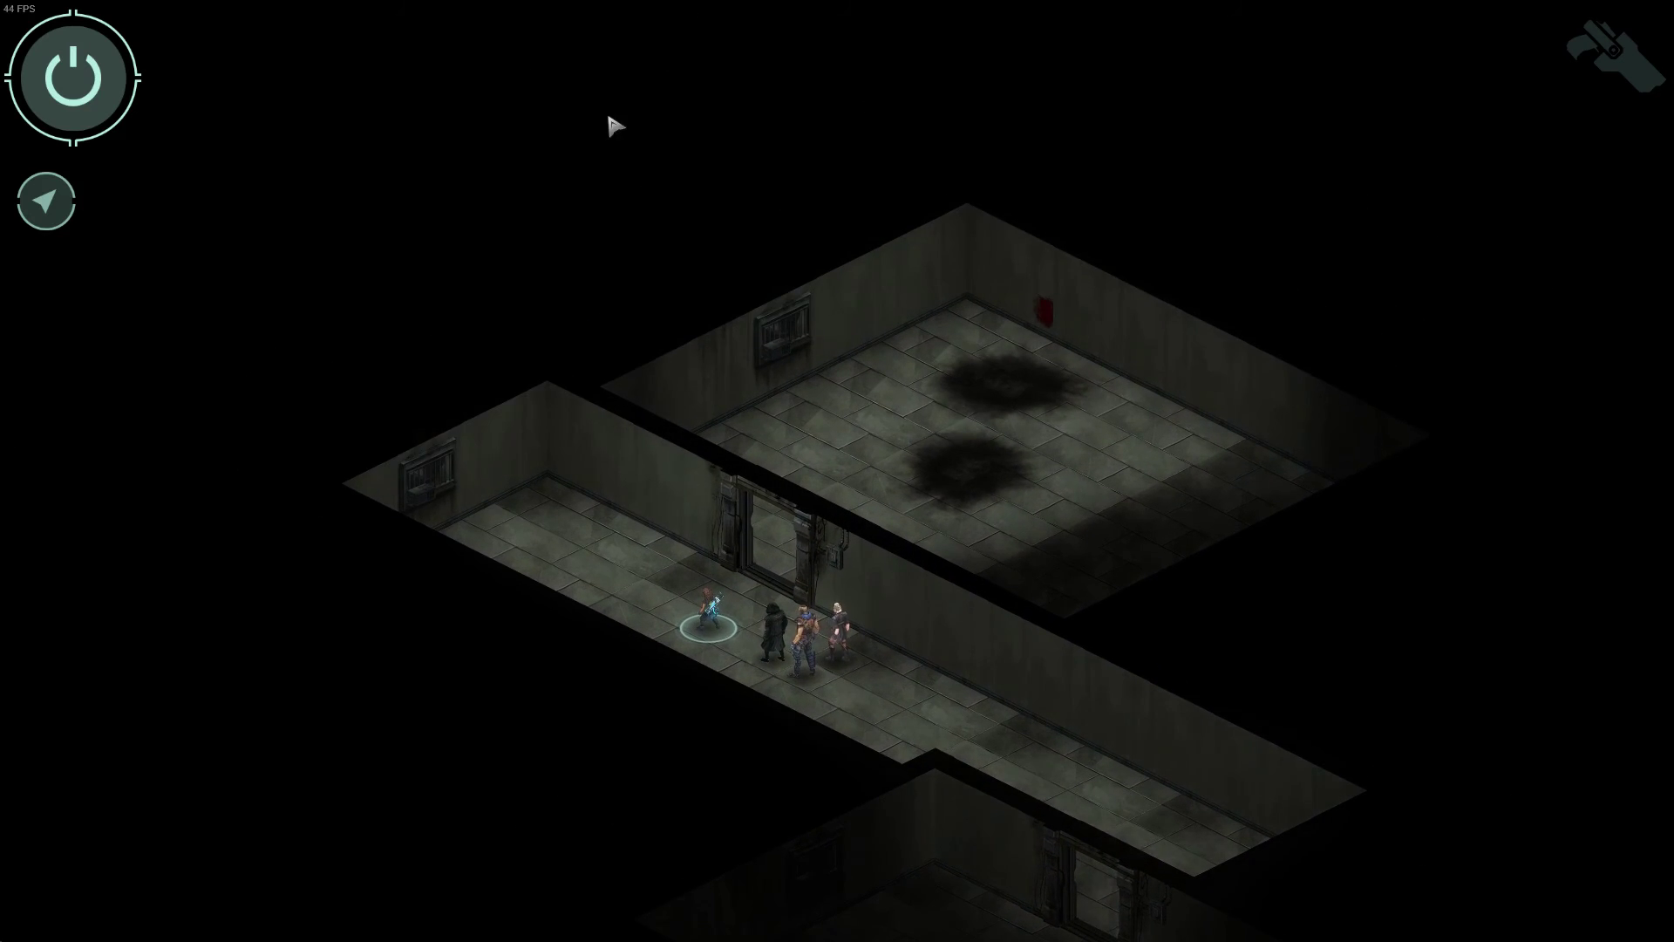